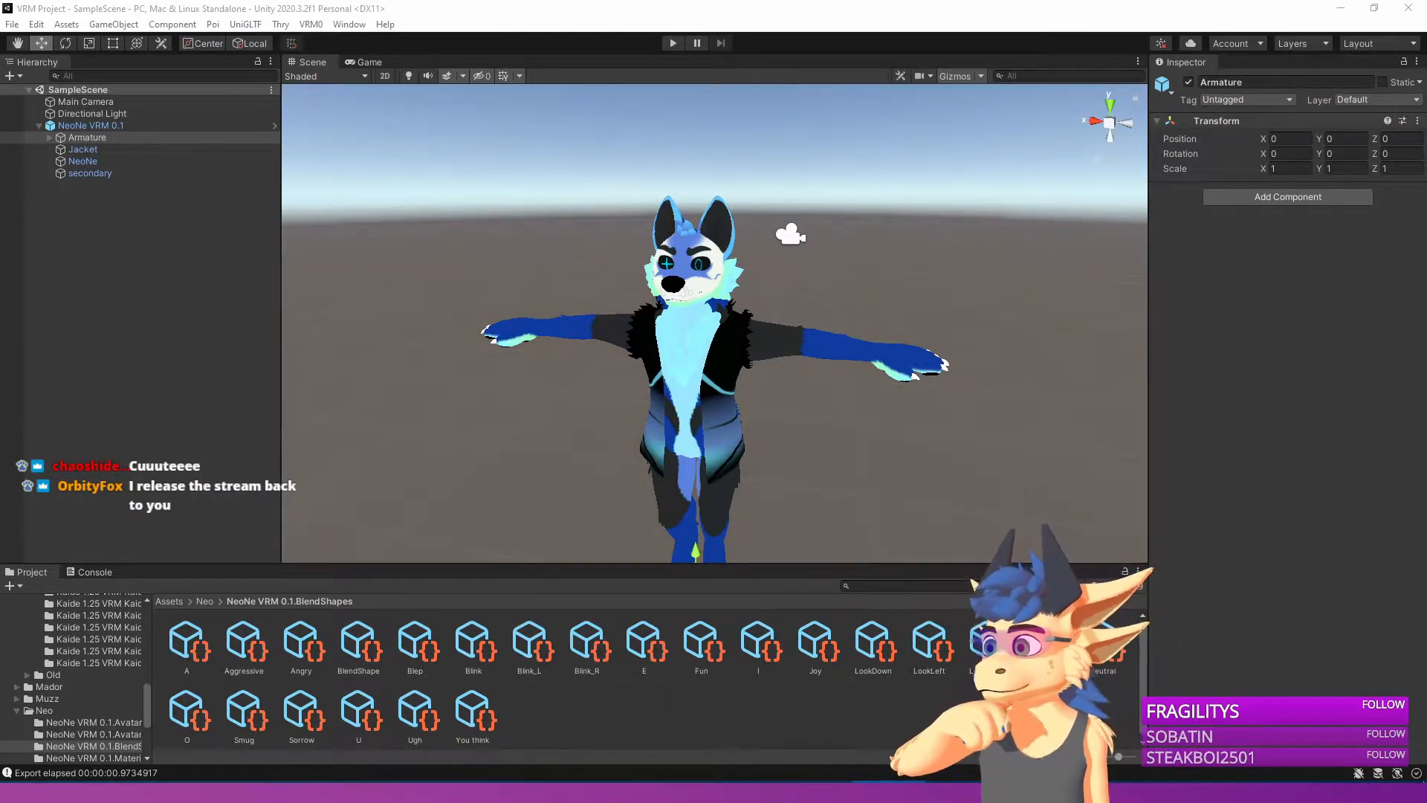
Switch to VSeeFace, load the NeoNe avatar and maximize the window.
click(120, 793)
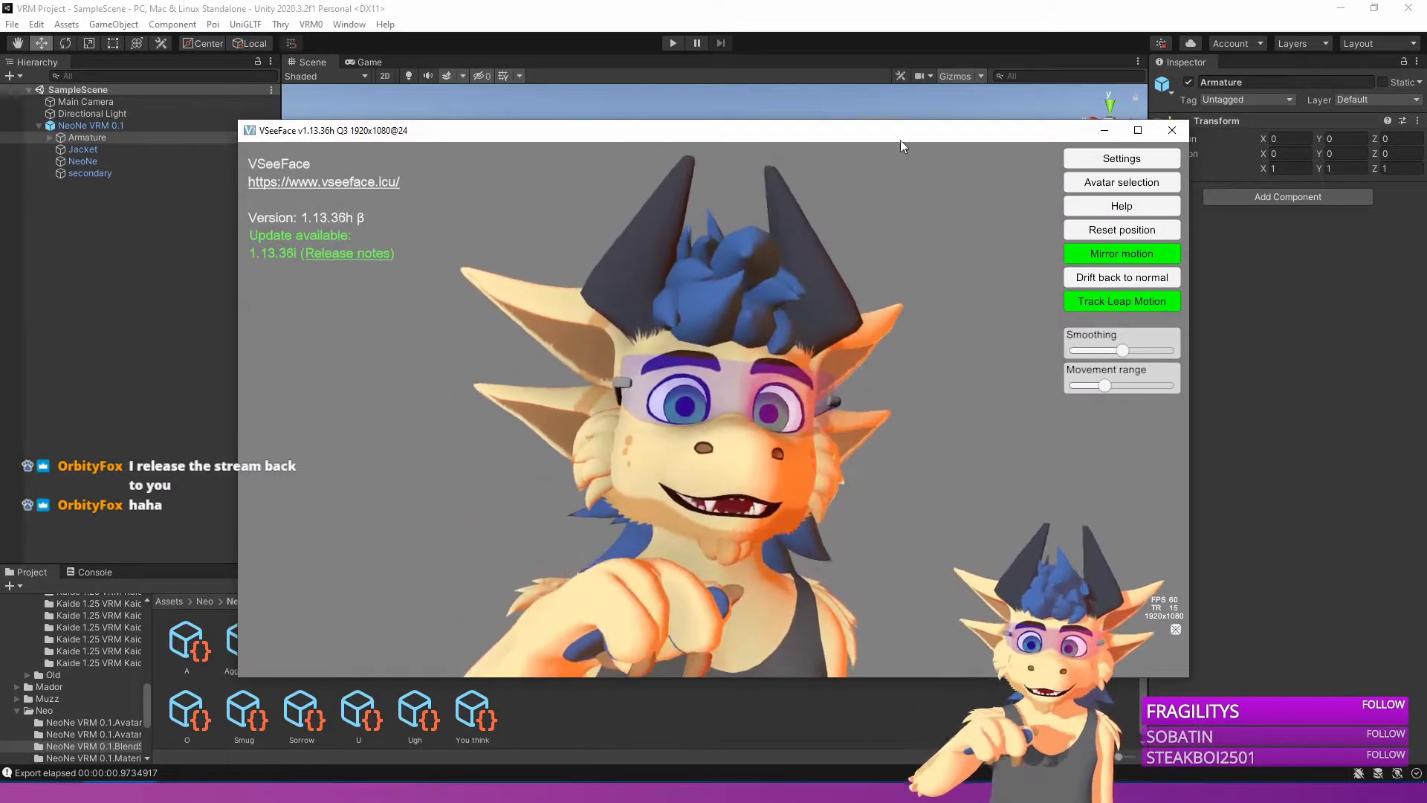
click(1092, 186)
scroll(689, 377, down, 3)
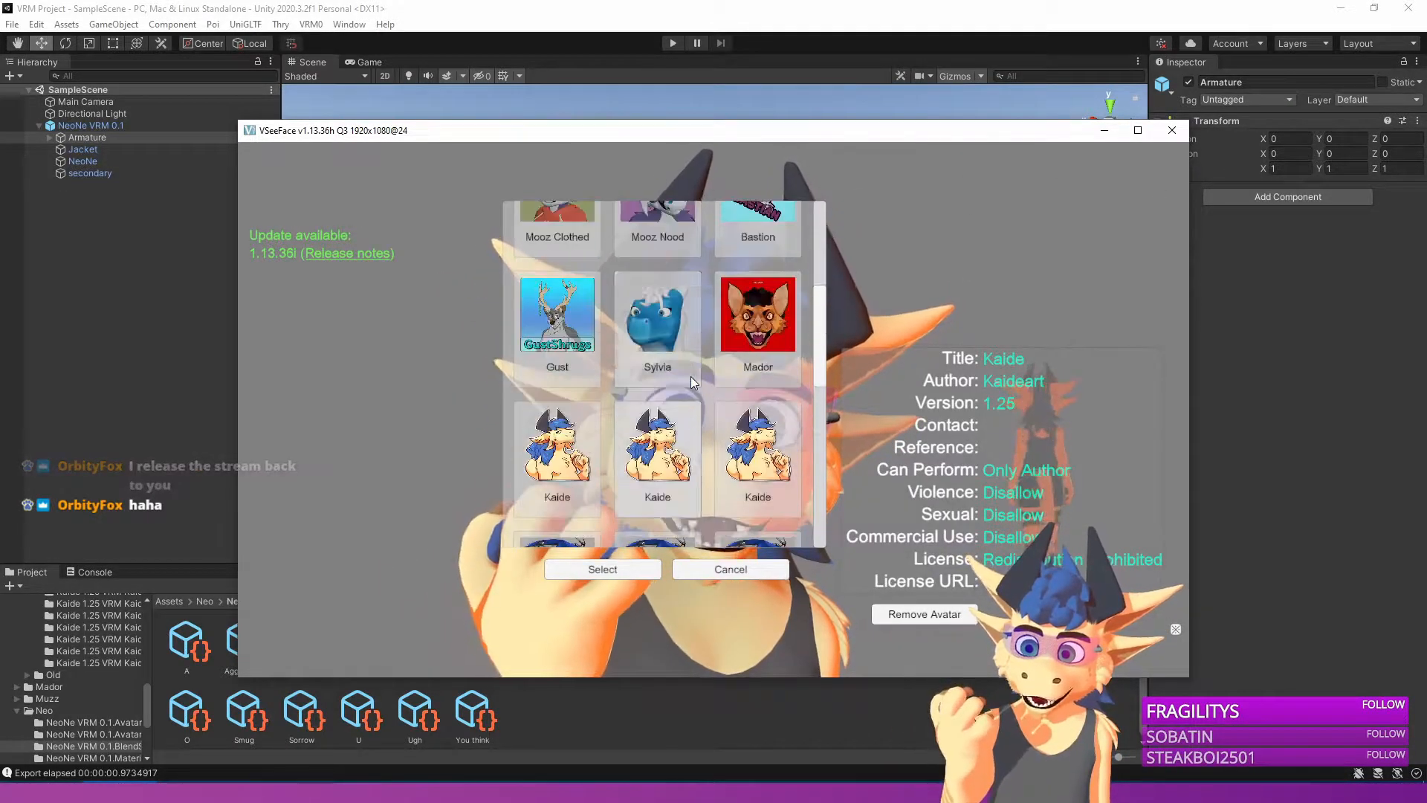
scroll(690, 376, down, 3)
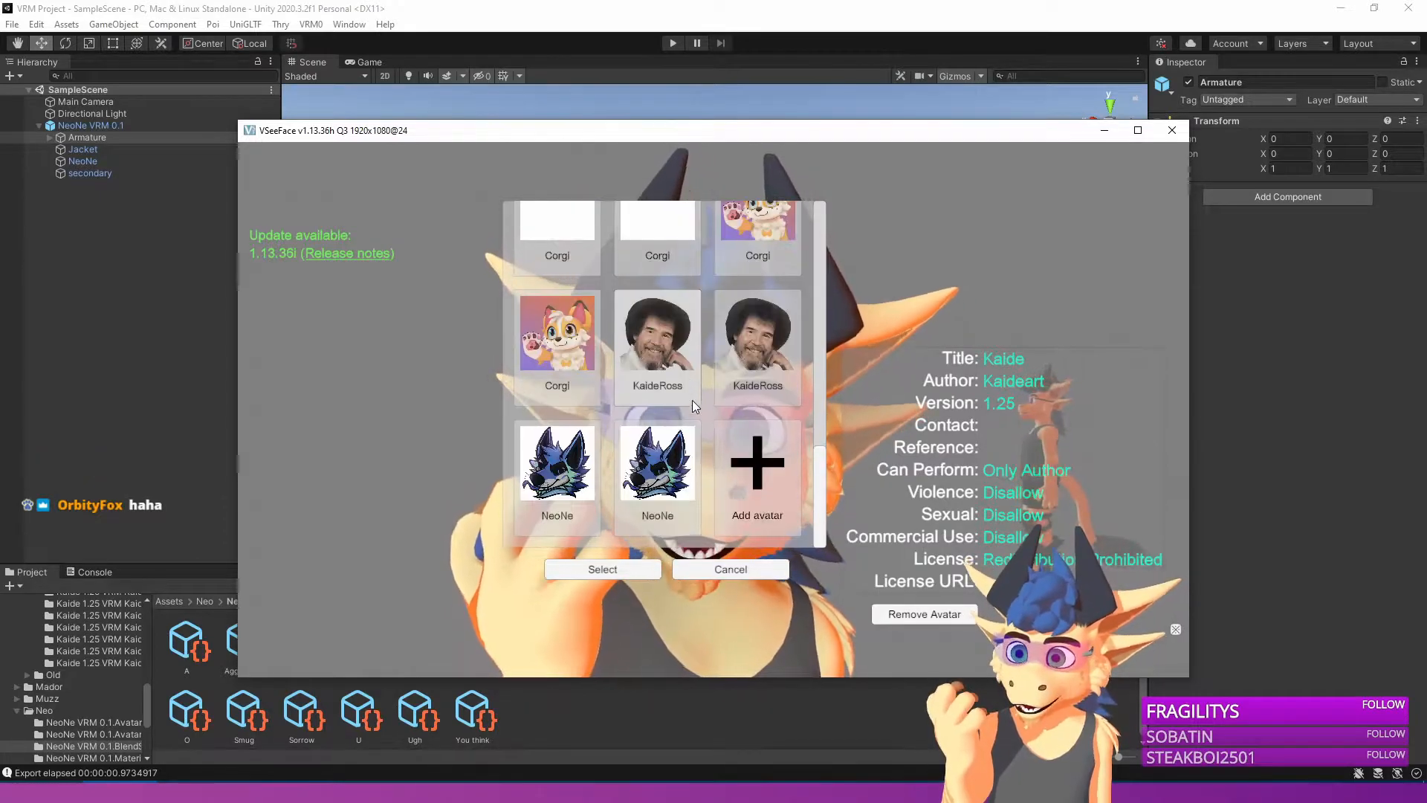
click(617, 573)
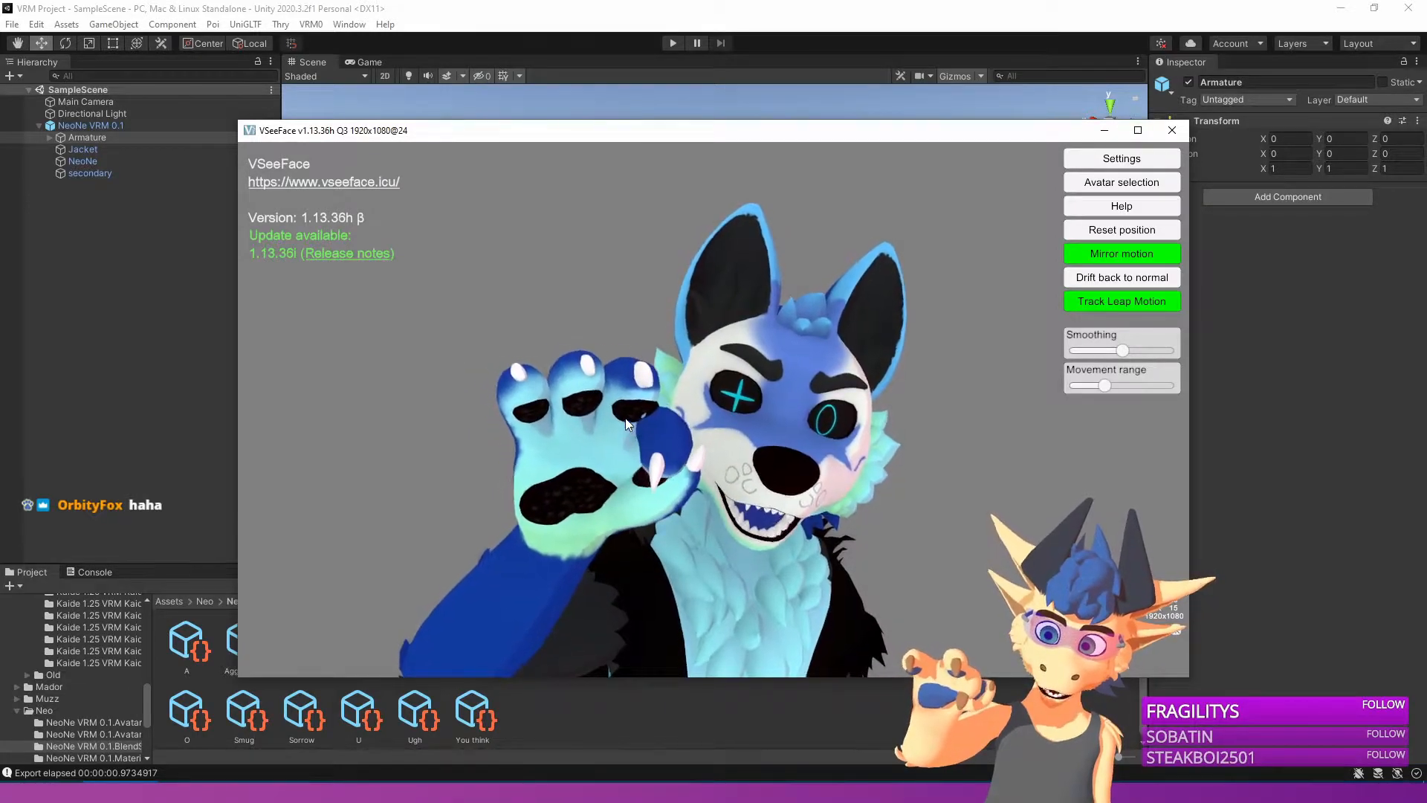
click(1125, 135)
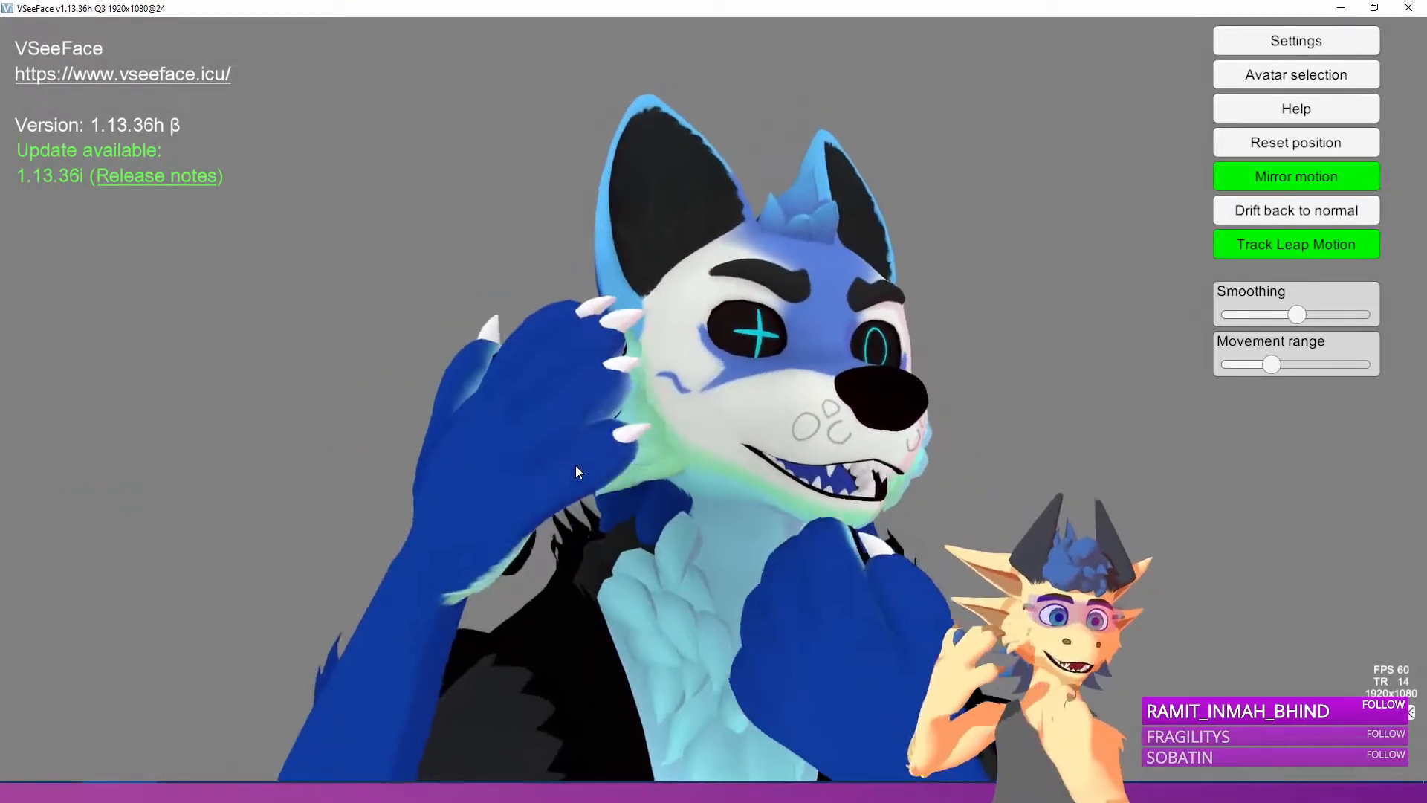
Examine the NeoNe avatar from the back and both sides, including the neck fur and jacket collar up close.
scroll(563, 470, down, 10)
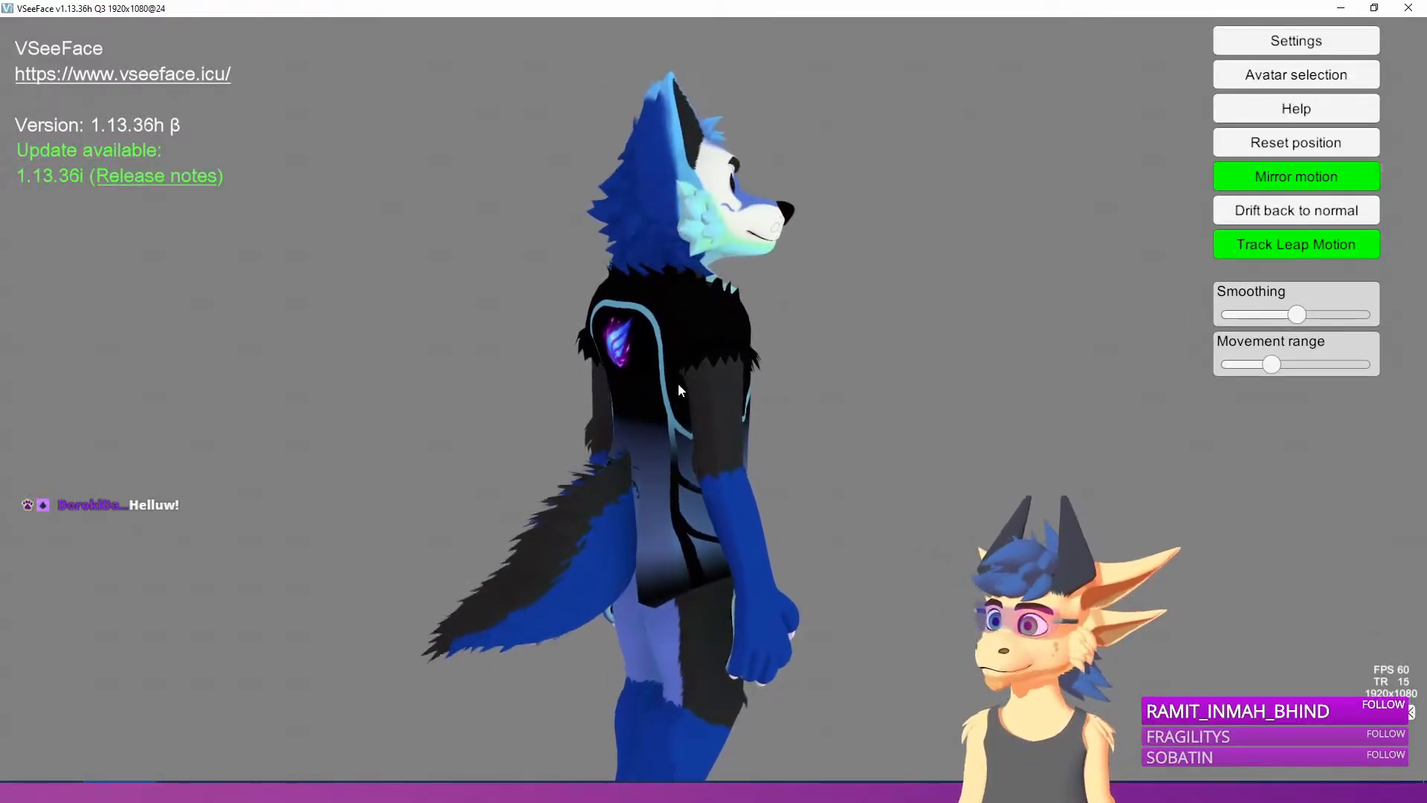
alt+scroll(671, 258, up, 6)
alt+middle_drag(672, 257, 672, 350)
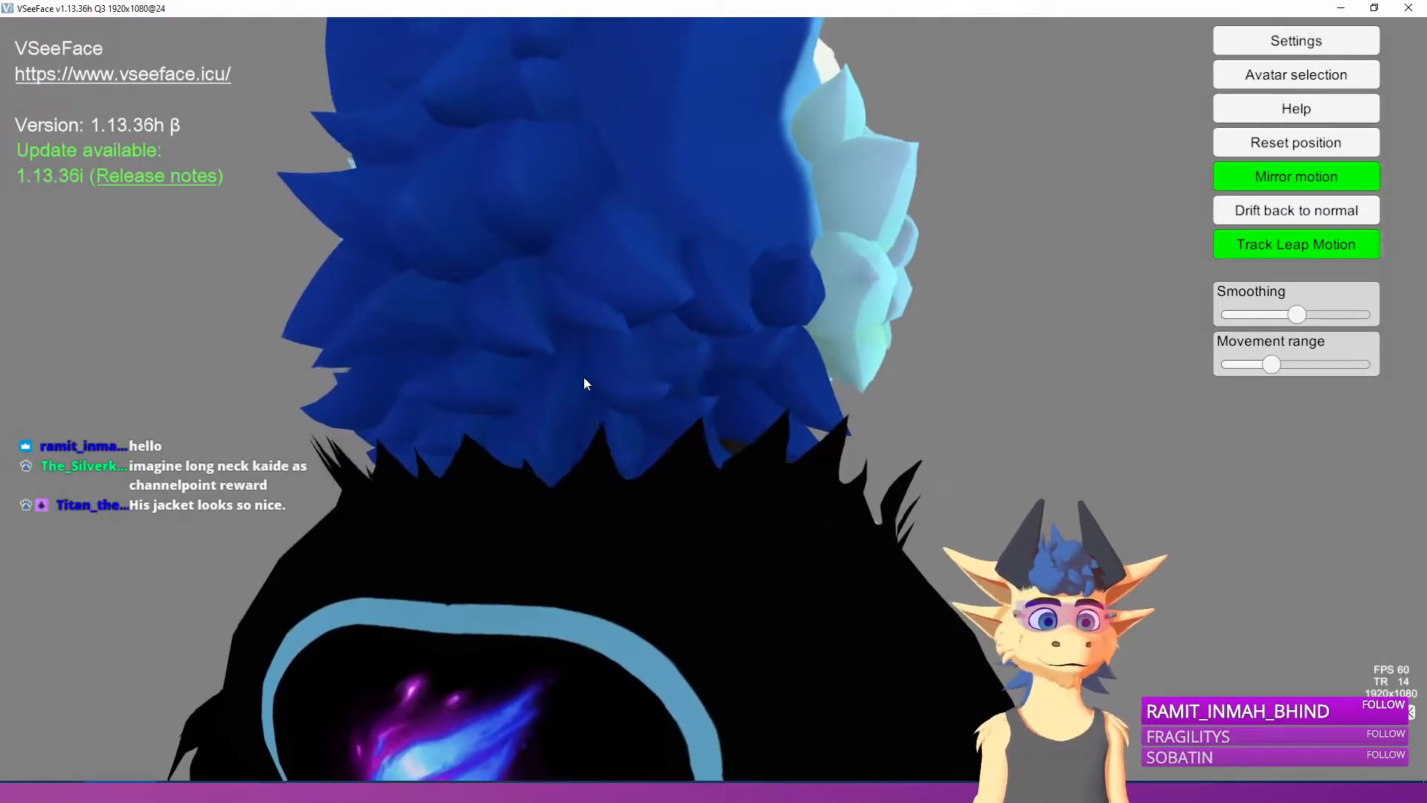
alt+drag(497, 476, 274, 539)
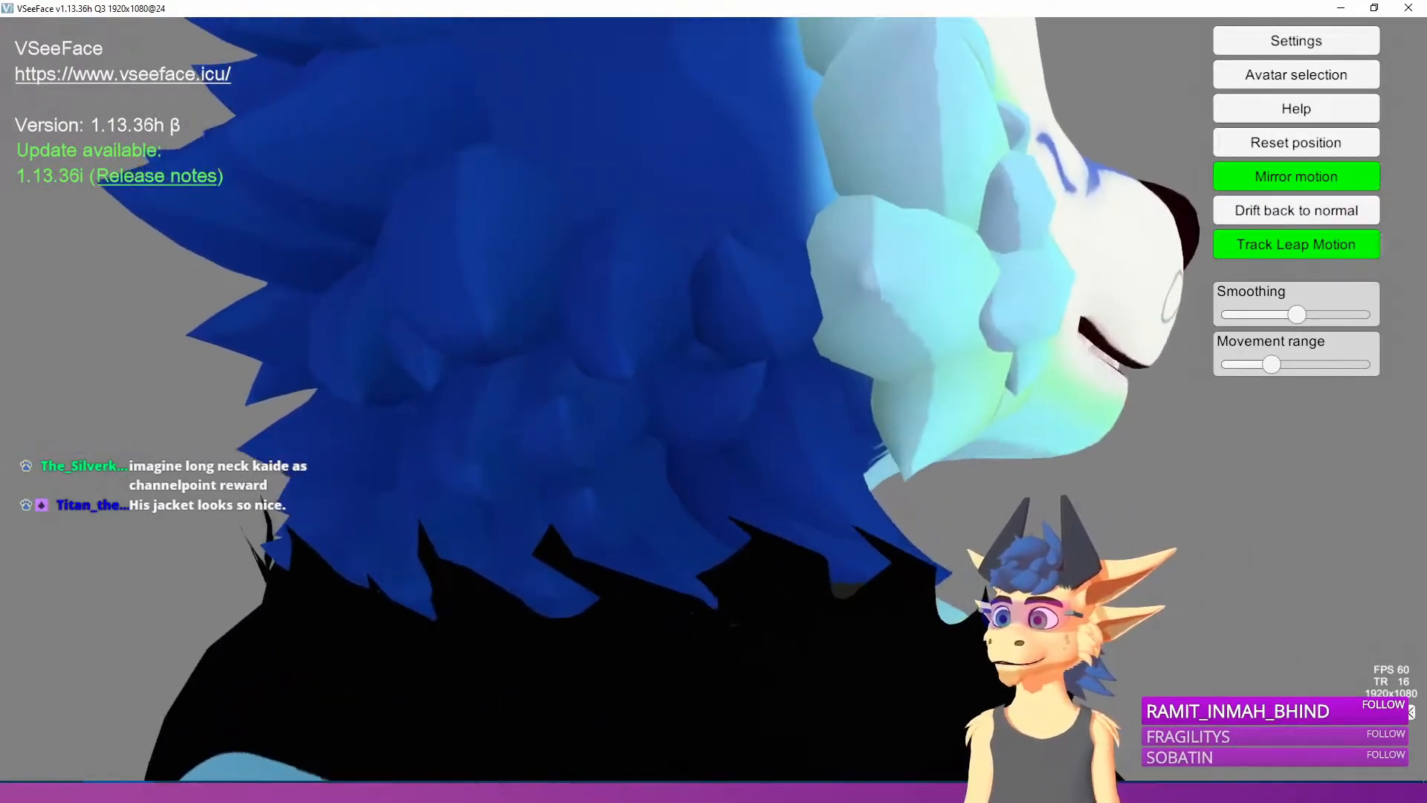
scroll(274, 539, down, 8)
alt+drag(699, 461, 67, 438)
scroll(676, 418, up, 6)
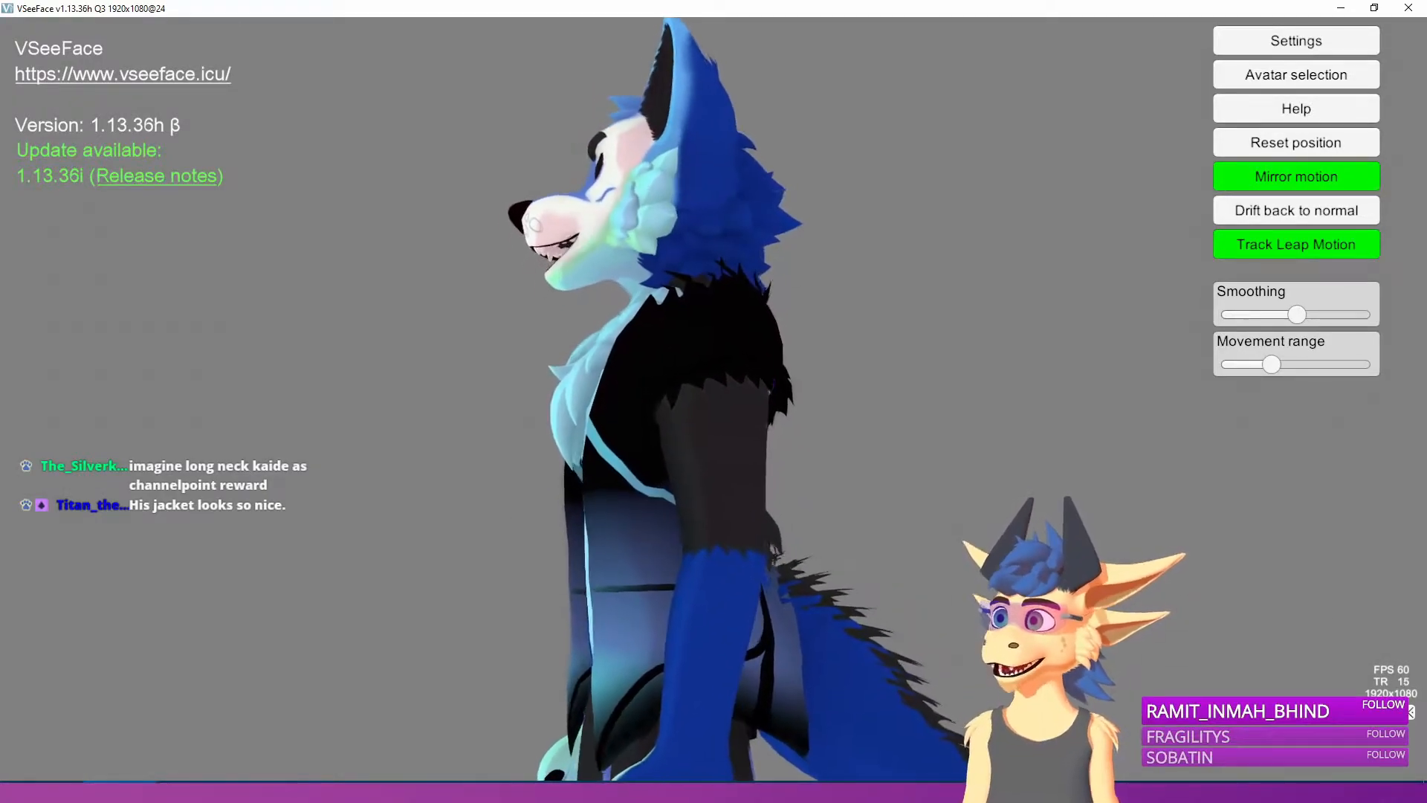
alt+drag(657, 493, 662, 557)
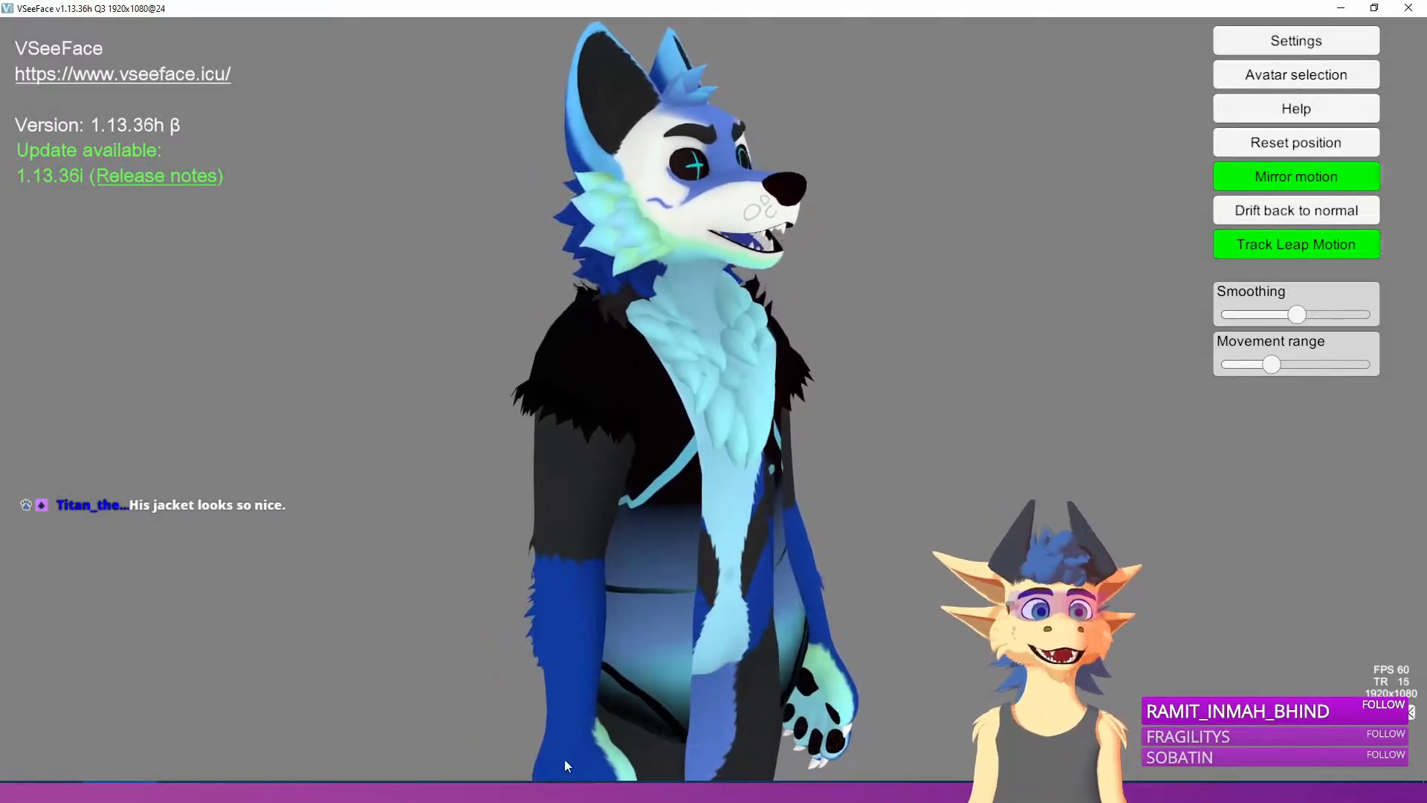
click(370, 790)
scroll(742, 405, down, 3)
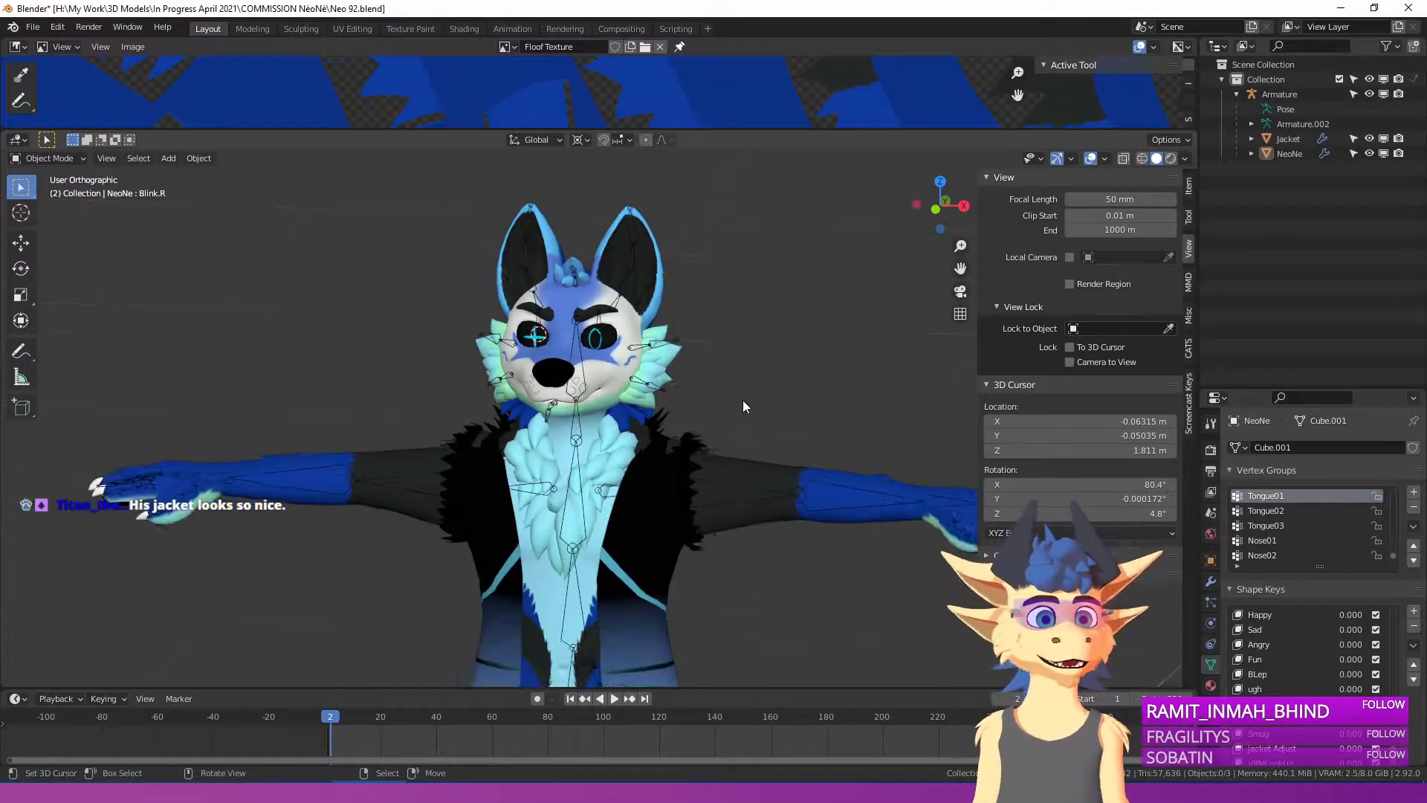
key(alt+Tab)
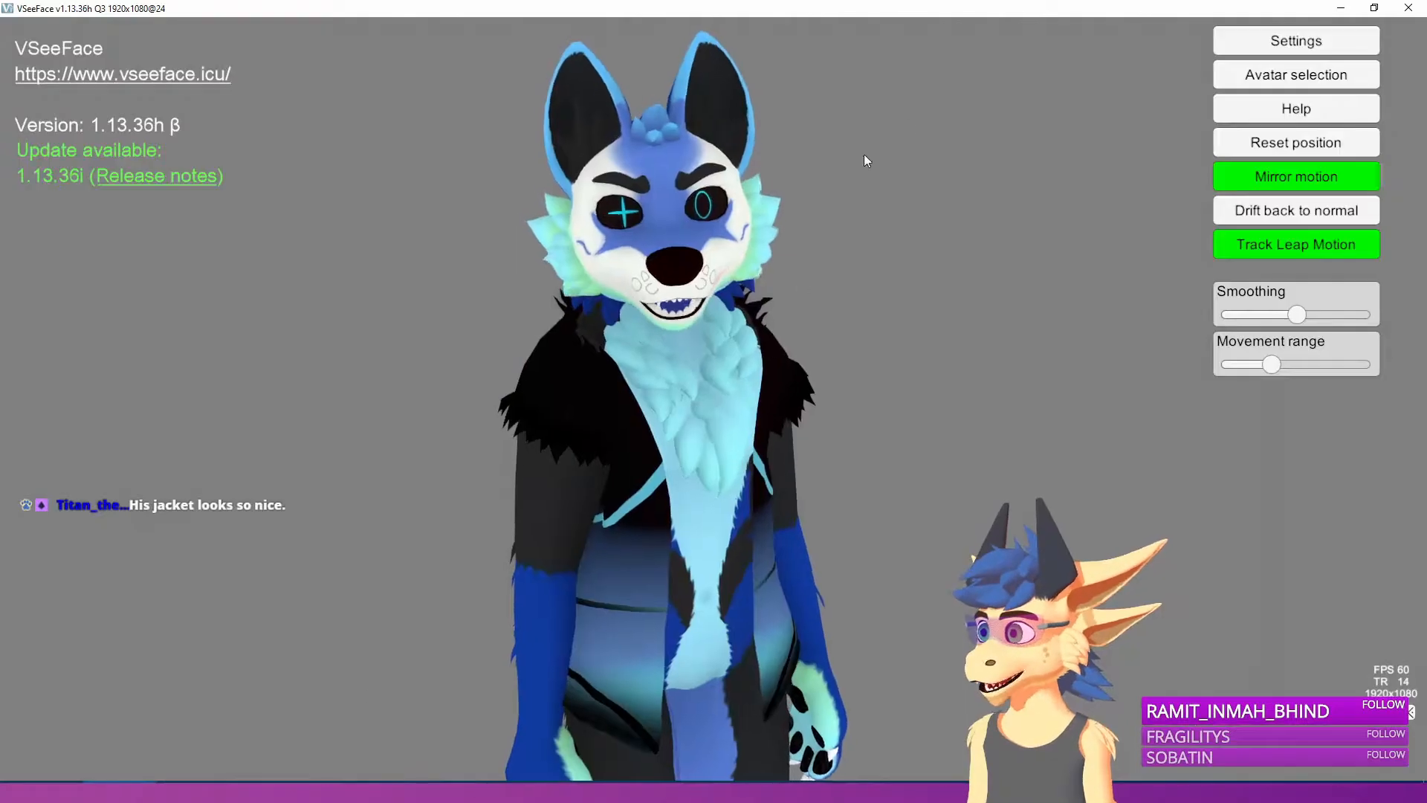
Load the Kaide avatar in VSeeFace and minimize its window to return to Blender.
click(1284, 70)
scroll(500, 281, up, 5)
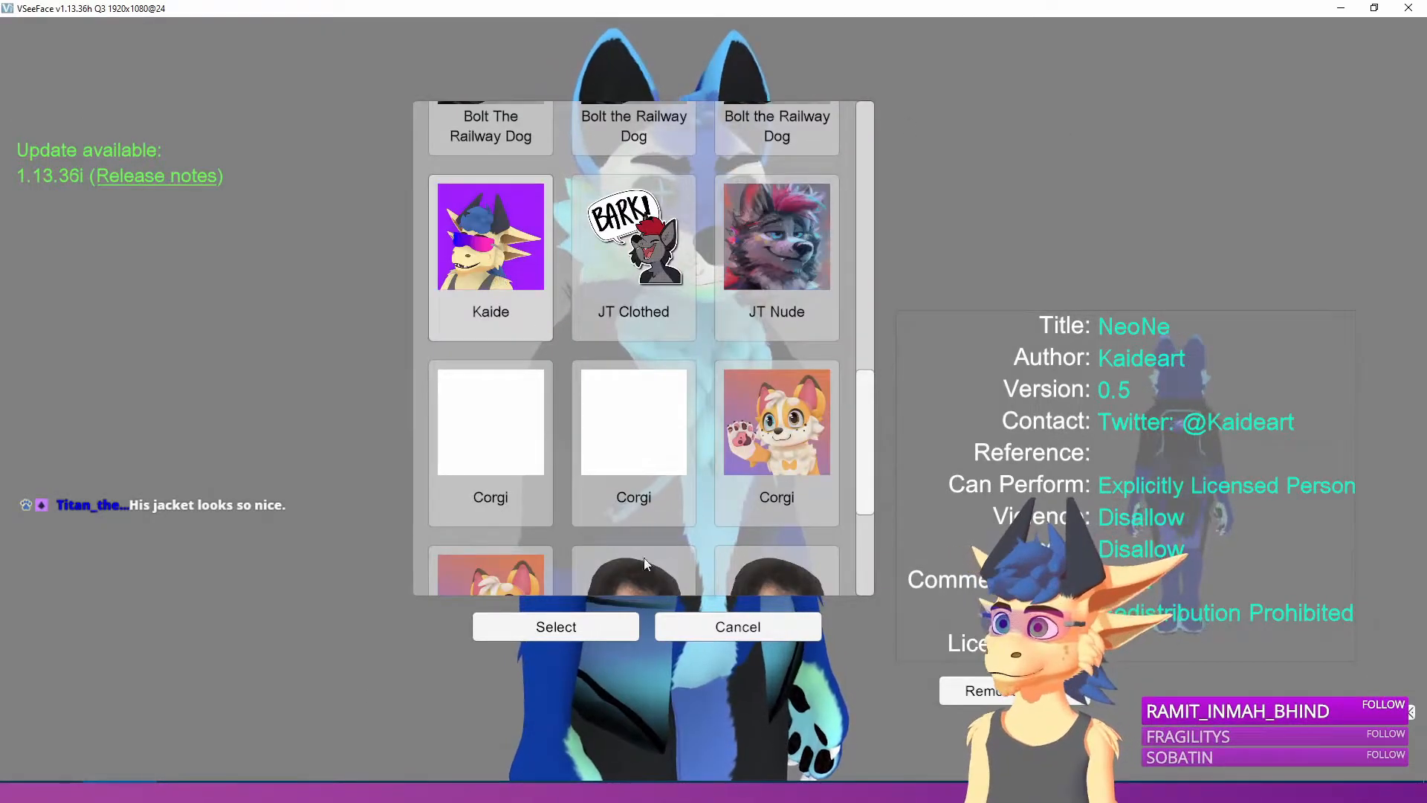
click(588, 635)
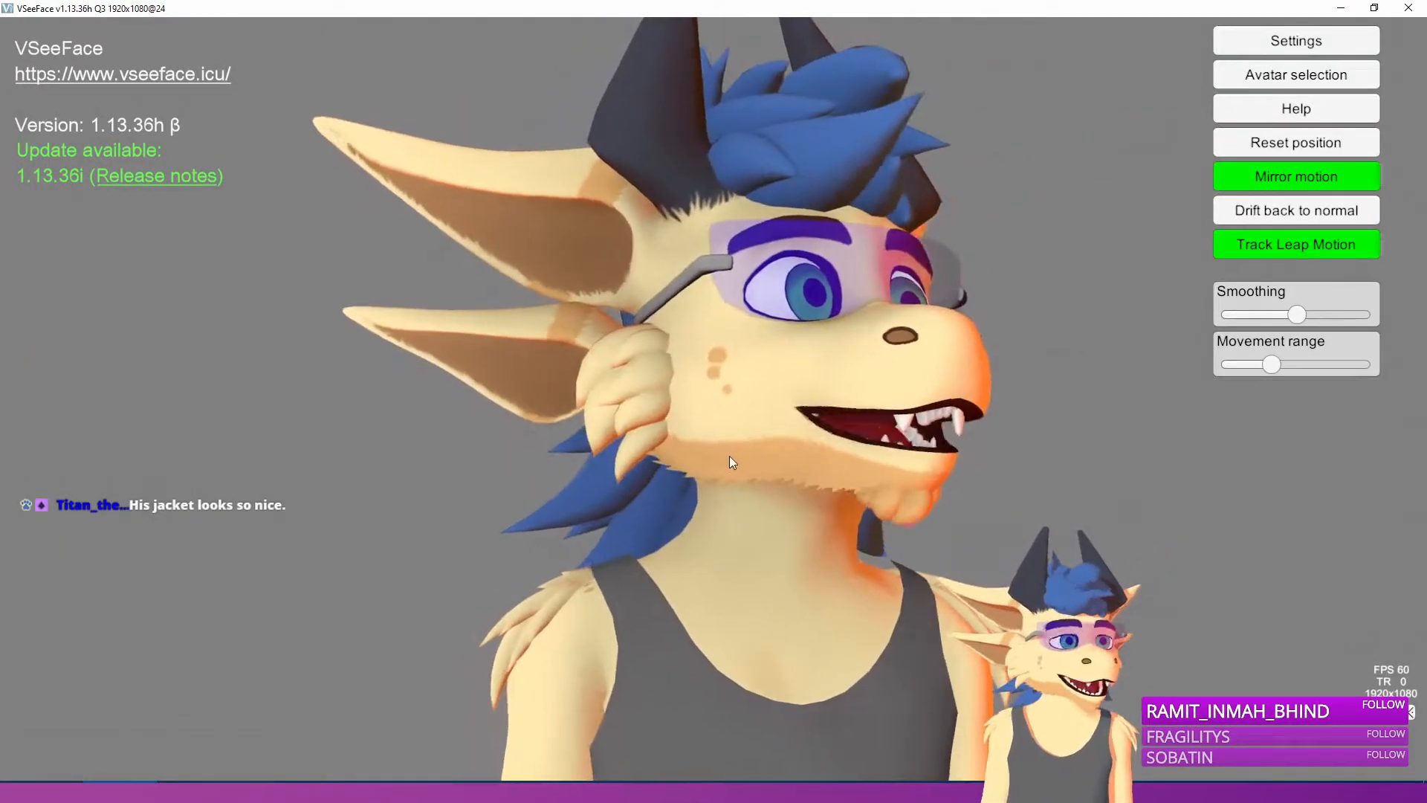
click(1340, 8)
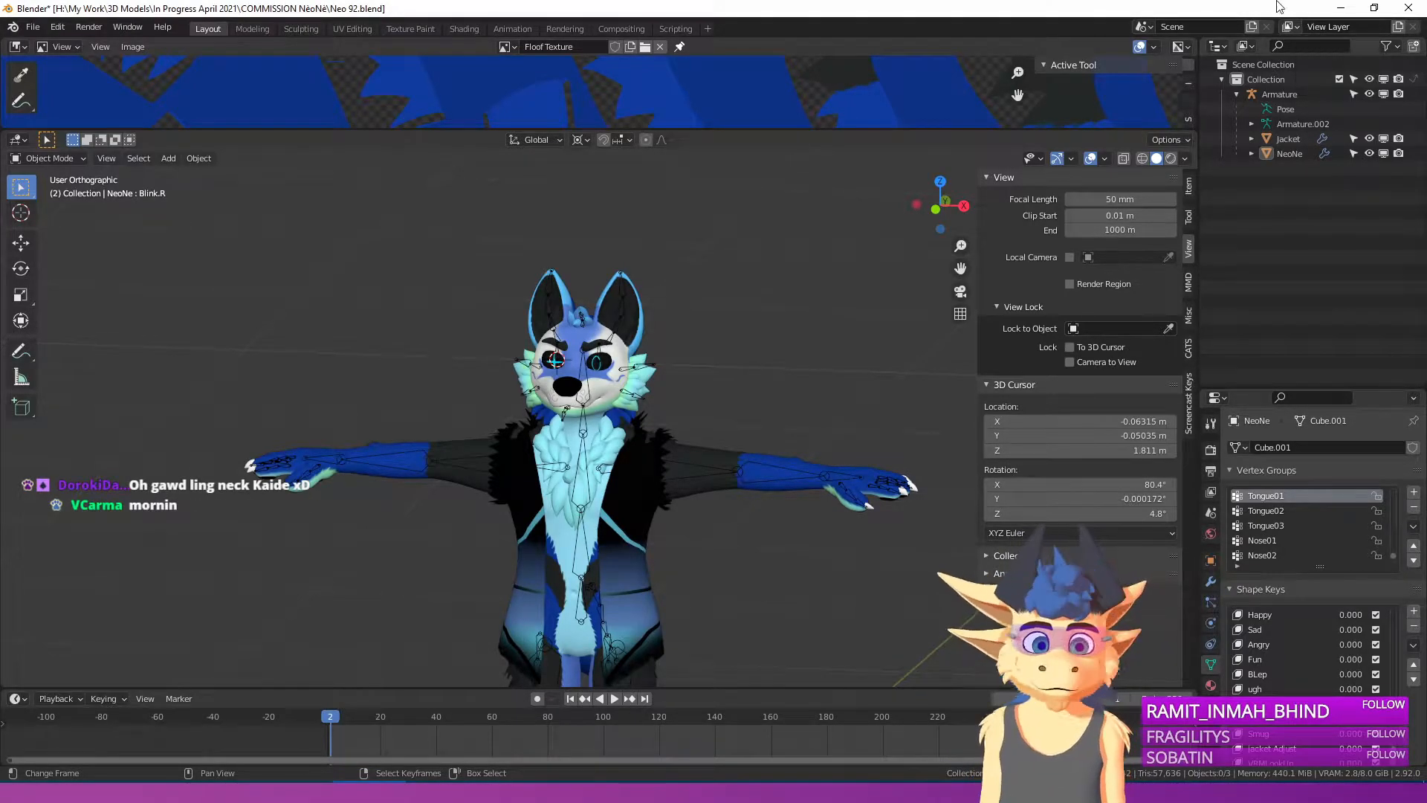
Put the armature in Pose Mode and freely rotate the Head bone to test how the neck bends.
scroll(636, 347, up, 1)
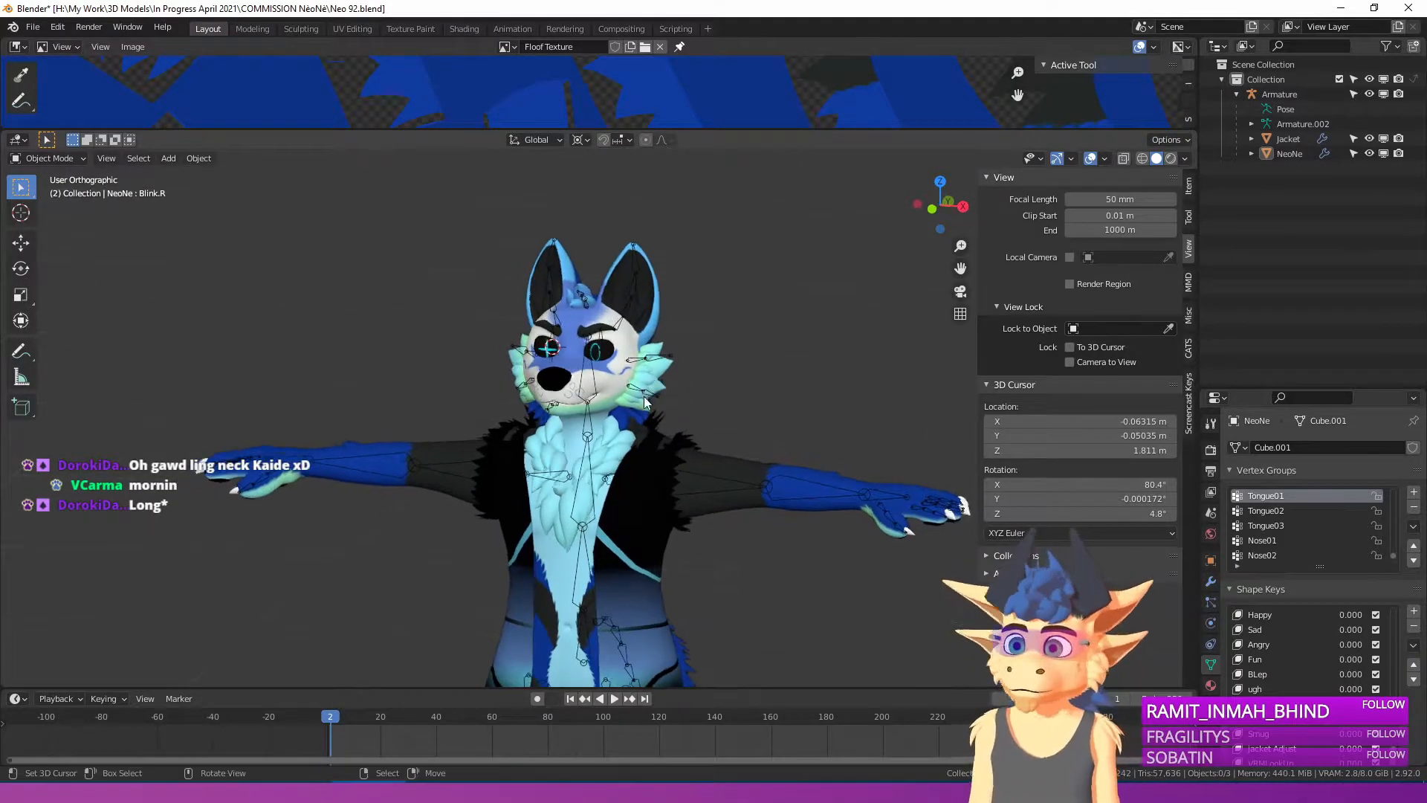
scroll(583, 379, up, 3)
click(588, 383)
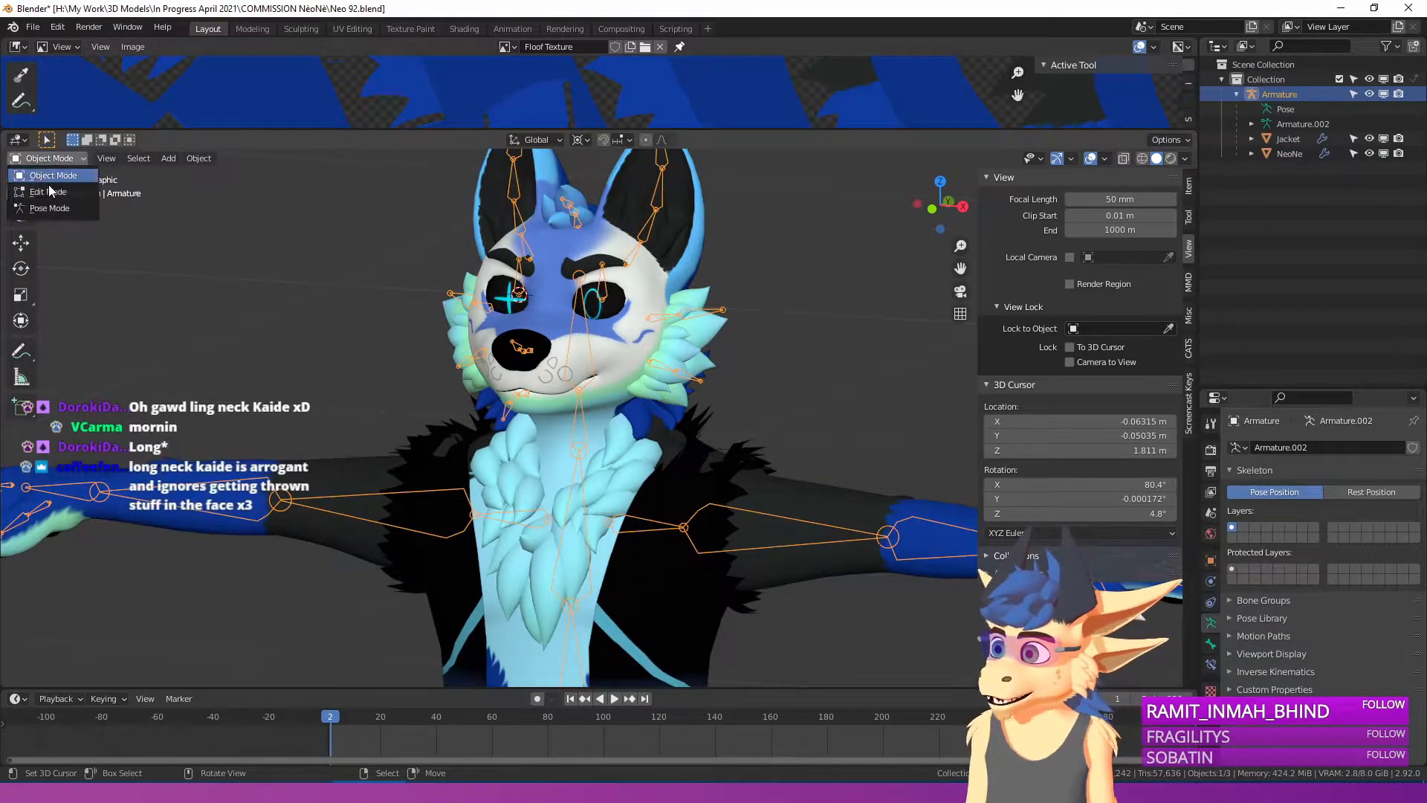
click(49, 208)
scroll(595, 335, up, 2)
middle_drag(517, 359, 564, 360)
right_click(501, 363)
key(r)
key(r)
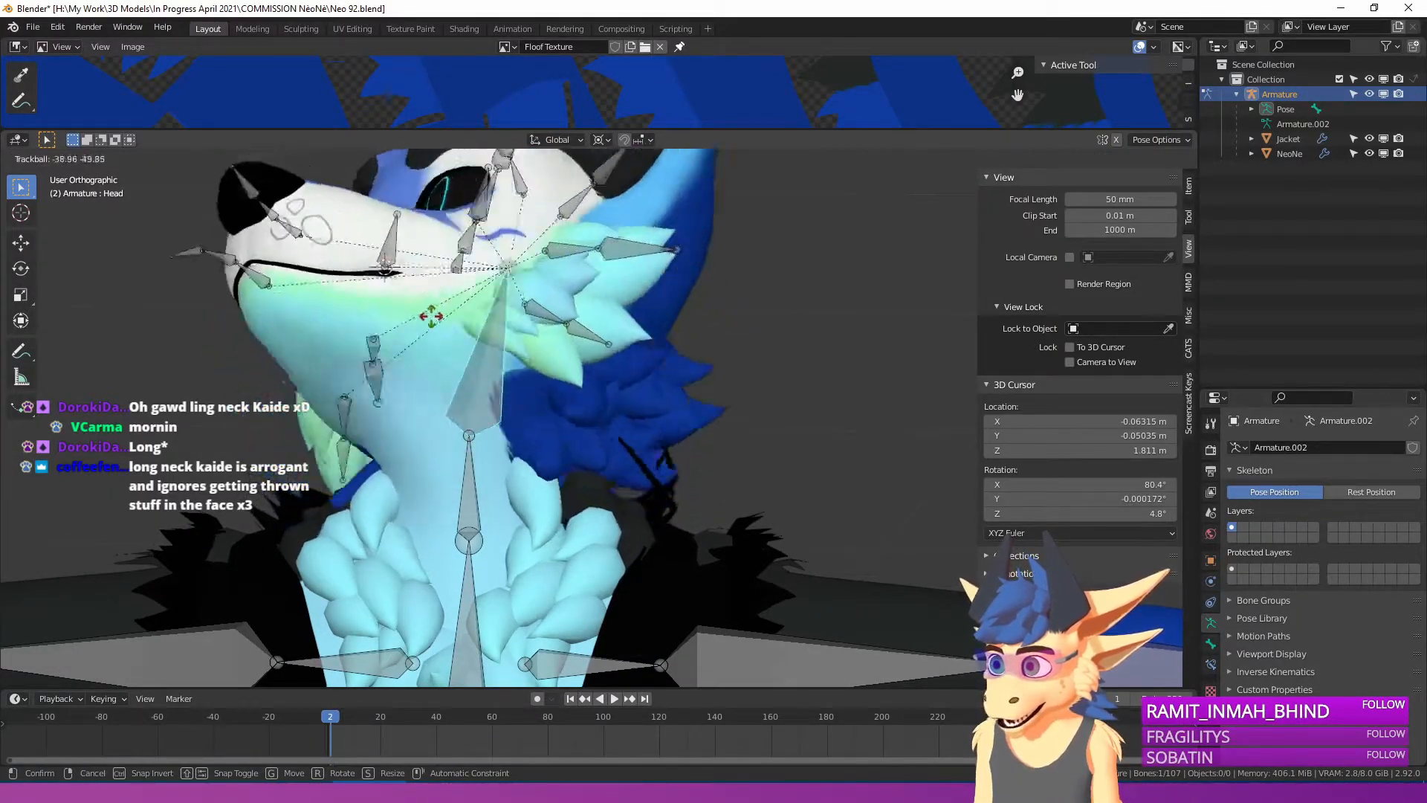
click(394, 350)
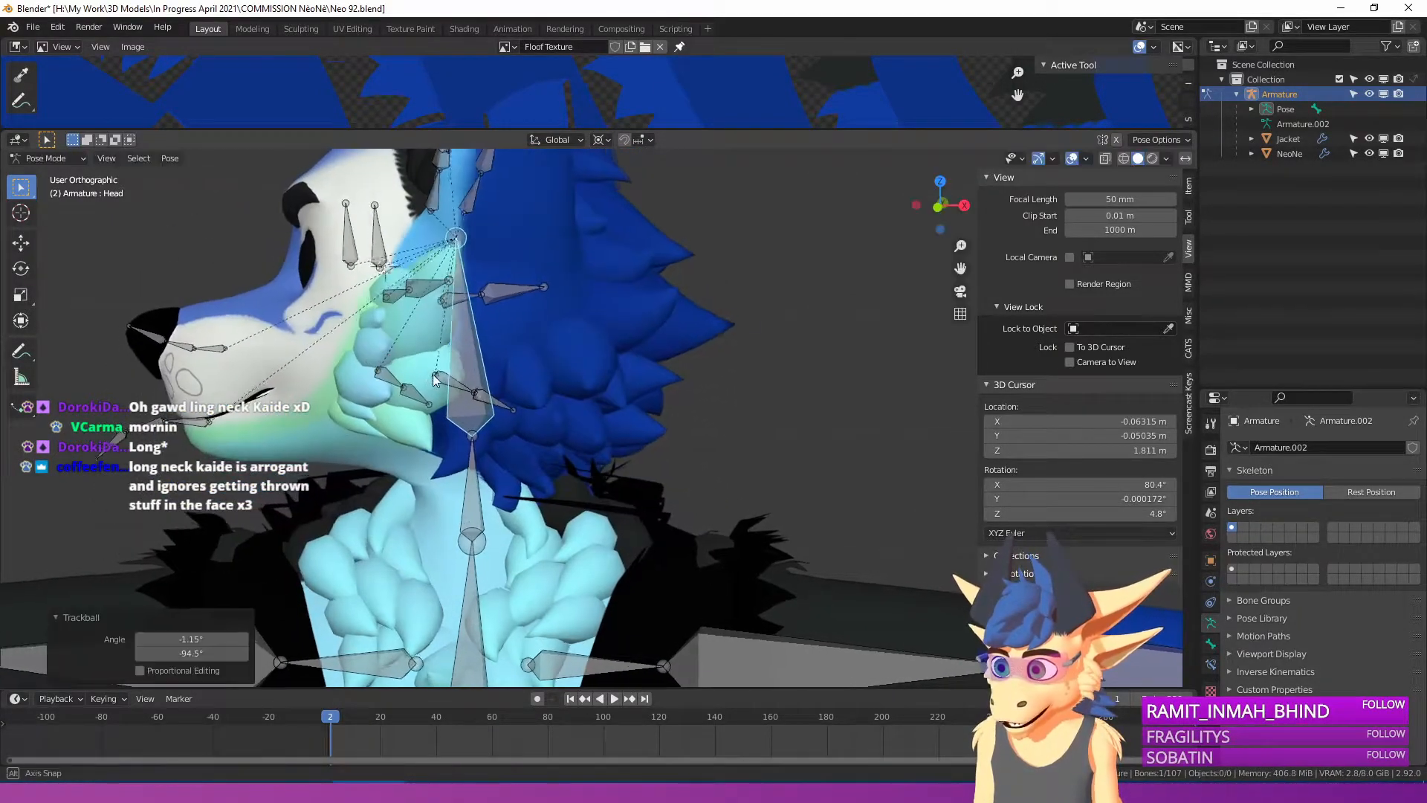
Rotate the Head bone again so the muzzle tilts down toward the chest.
middle_drag(395, 351, 261, 358)
key(r)
key(r)
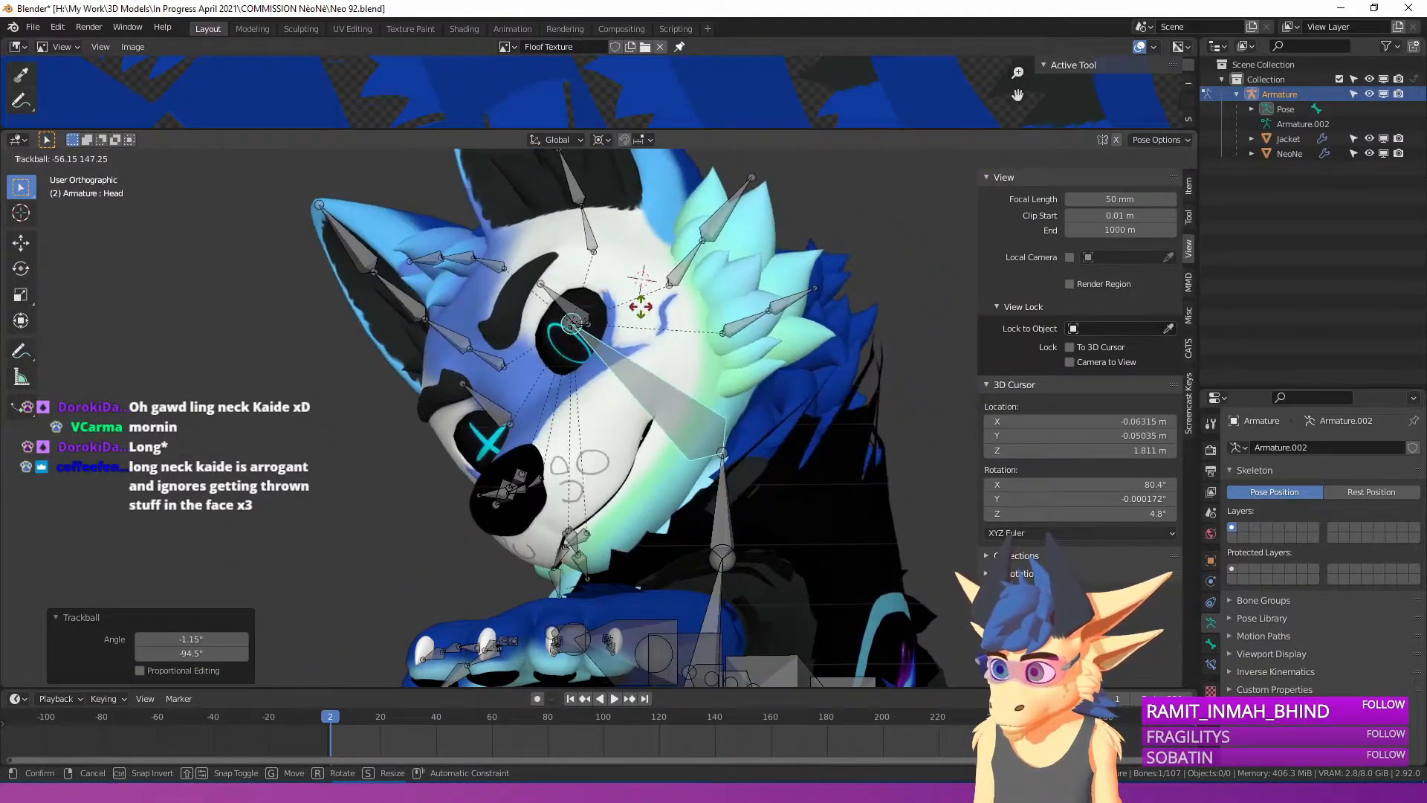
click(616, 292)
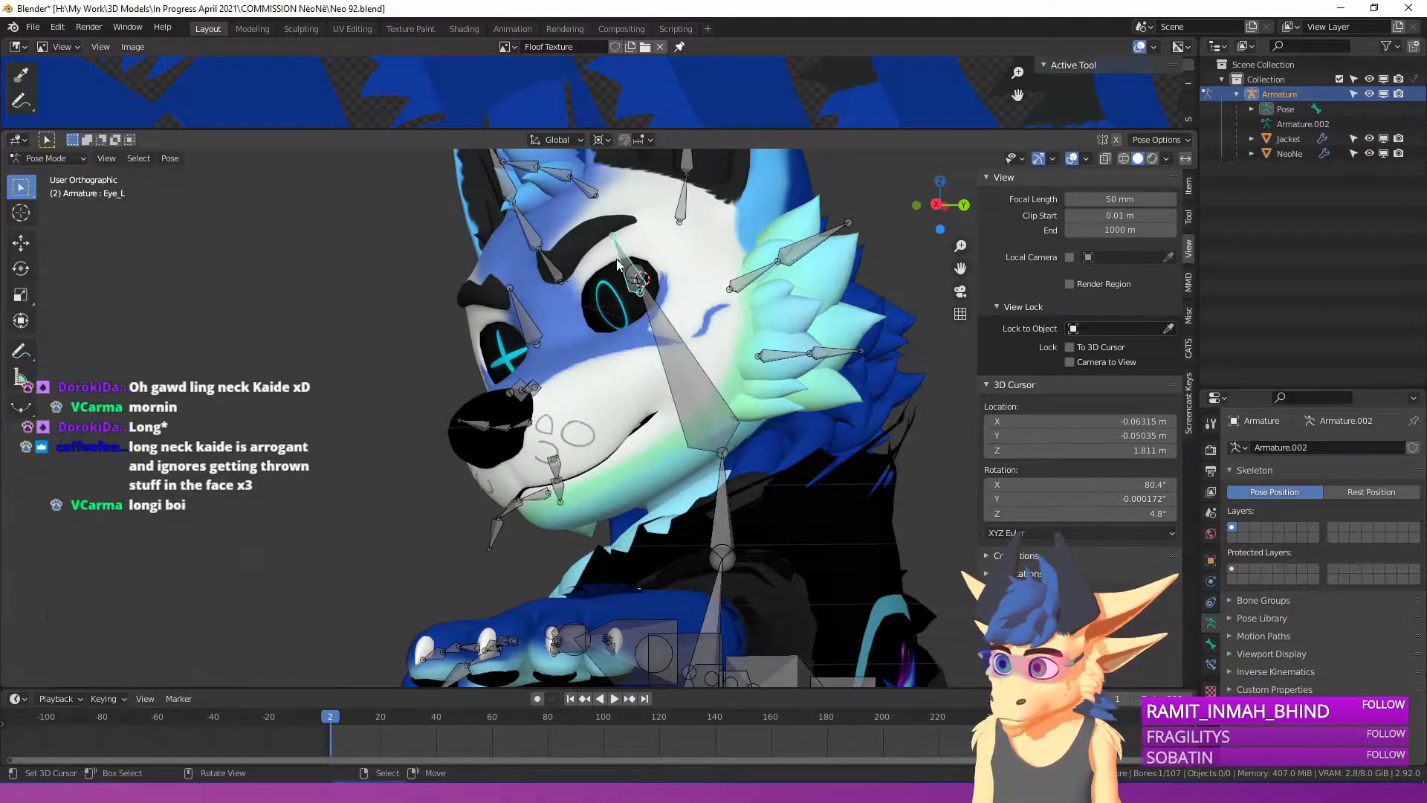
Rotate both eye bones together as a test, and reset the pose of all bones.
shift+click(521, 313)
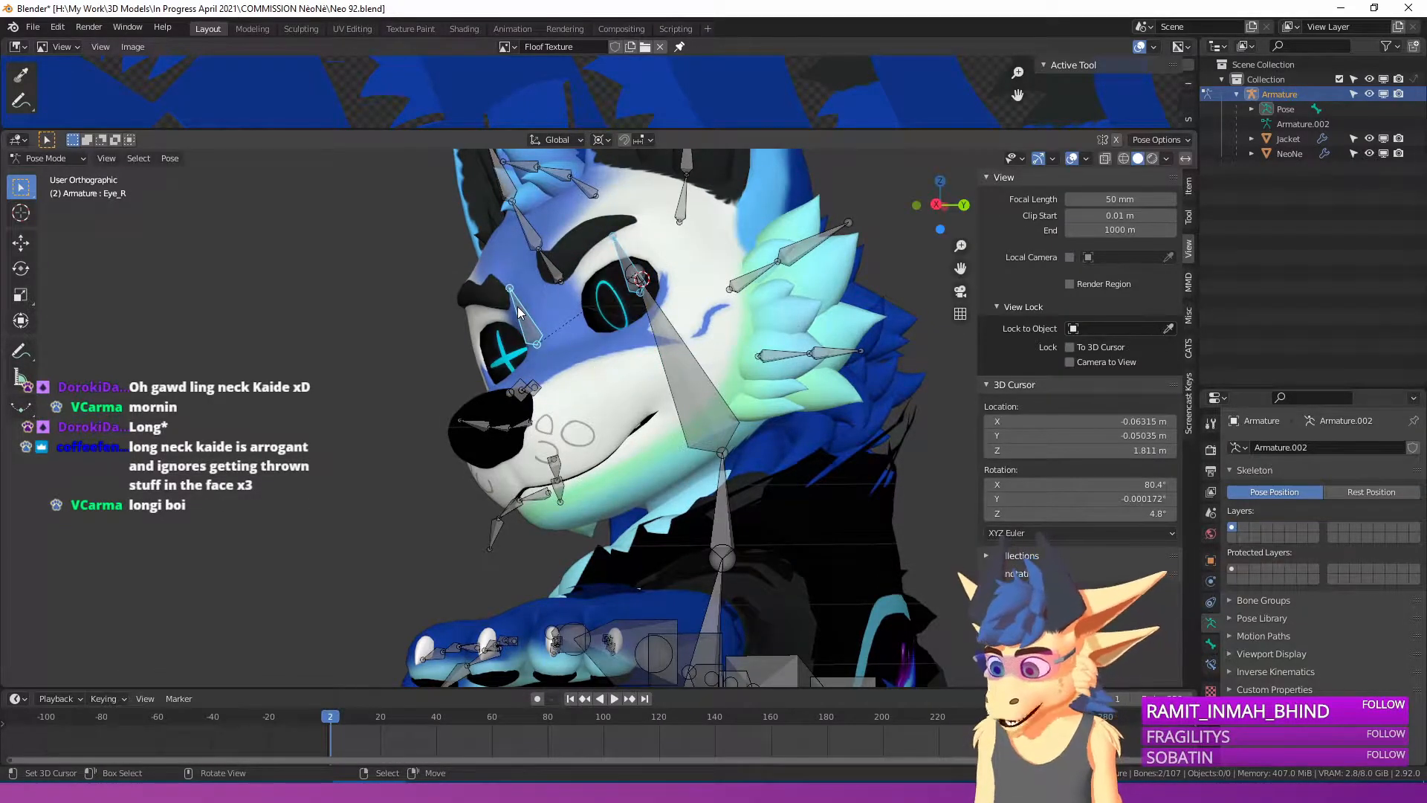
key(r)
key(r)
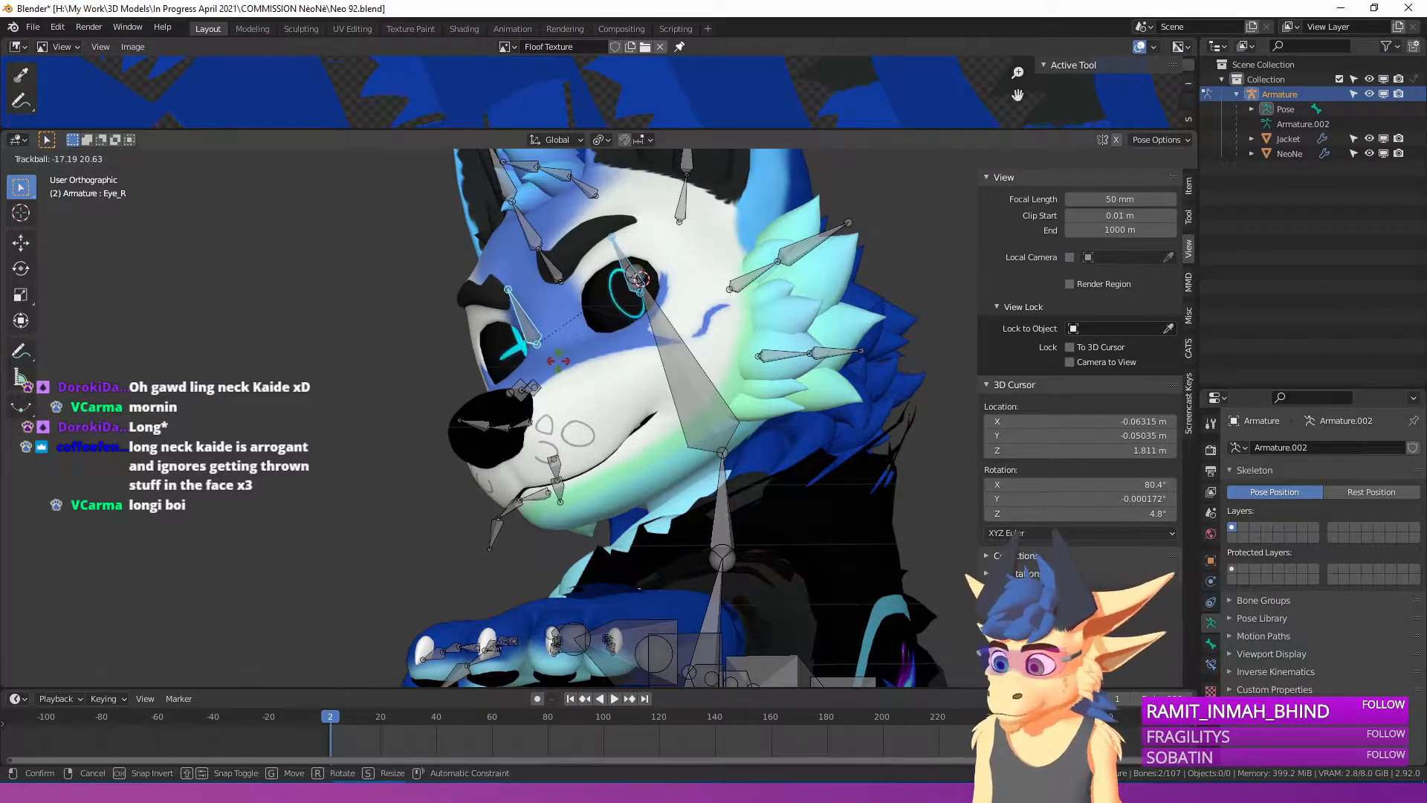
click(577, 359)
middle_drag(575, 355, 653, 399)
key(a)
Rotate the three bones of the left middle finger as a test, and reset the pose of all bones.
scroll(520, 431, up, 4)
scroll(653, 399, up, 5)
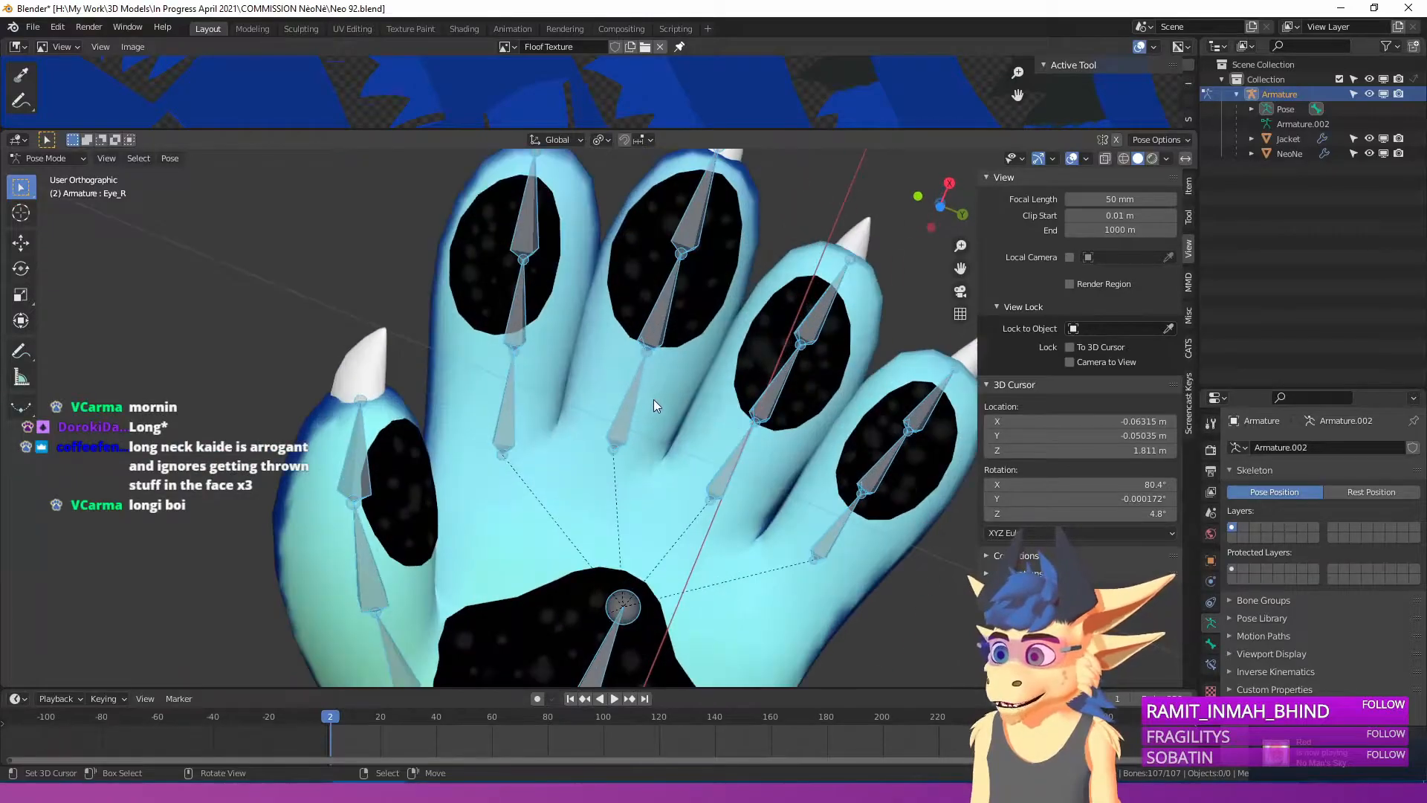
key(r)
key(r)
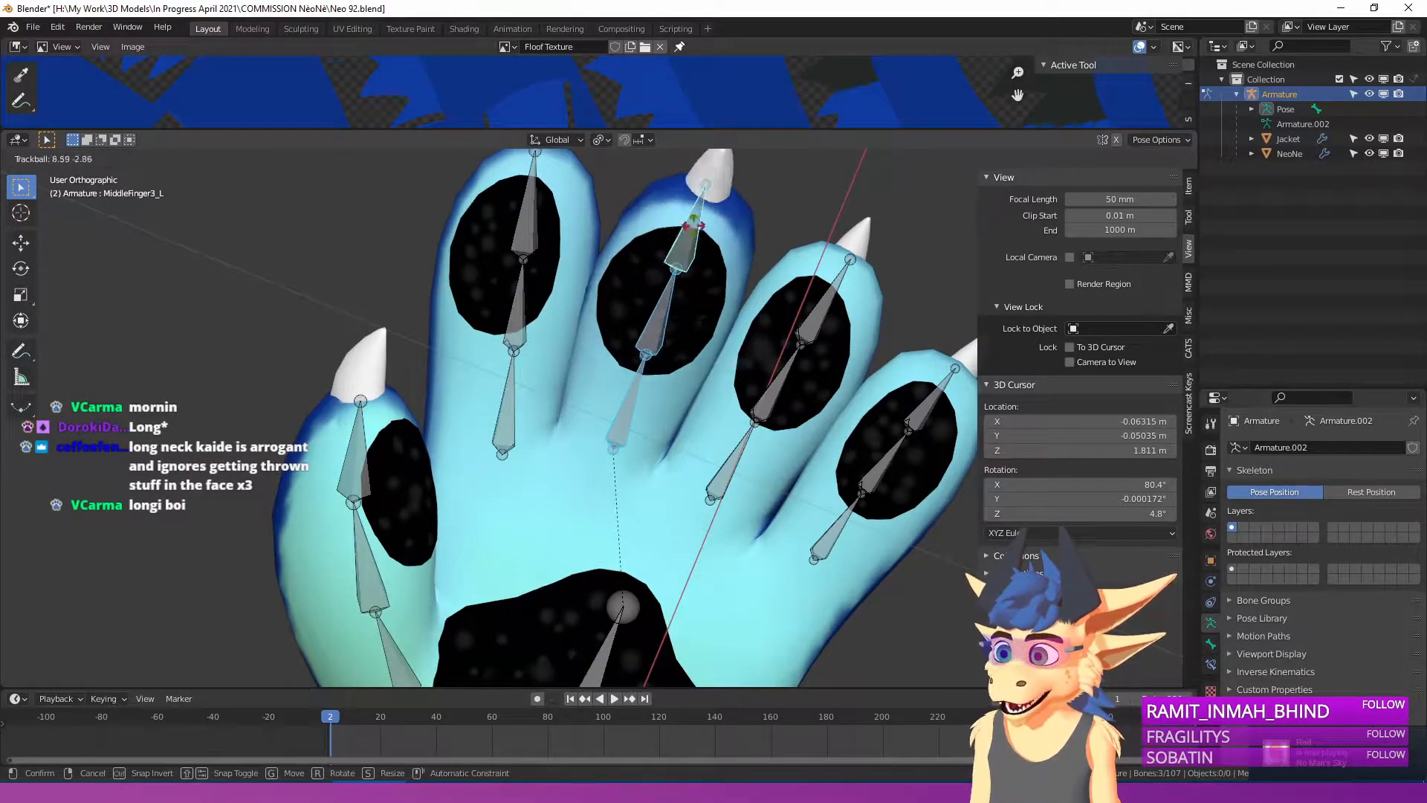
click(679, 255)
middle_drag(679, 255, 541, 386)
scroll(698, 390, up, 2)
scroll(614, 450, up, 6)
scroll(614, 449, down, 9)
key(a)
Return the armature to Object Mode and set the viewport shading color to Material.
scroll(730, 442, down, 5)
scroll(541, 387, up, 6)
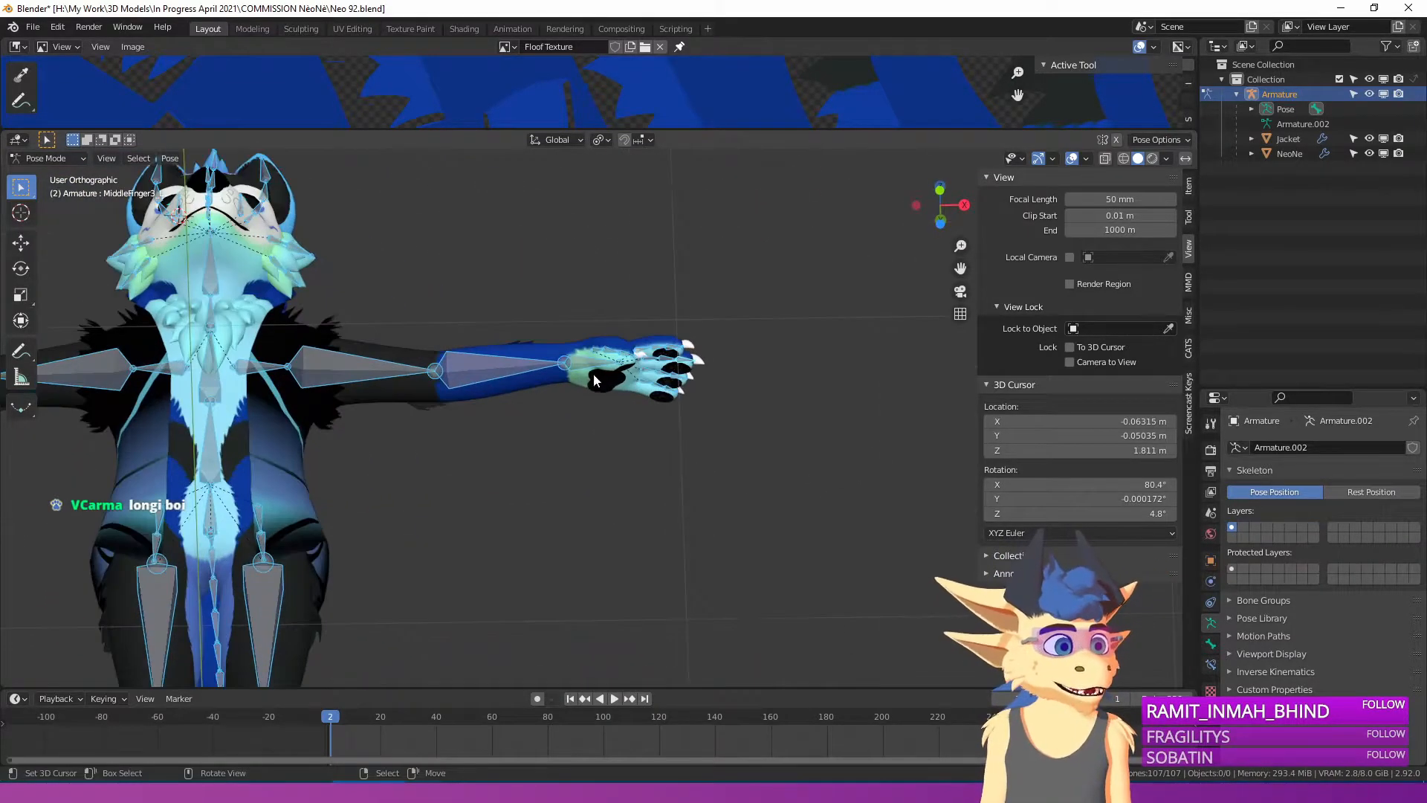
middle_drag(542, 436, 151, 220)
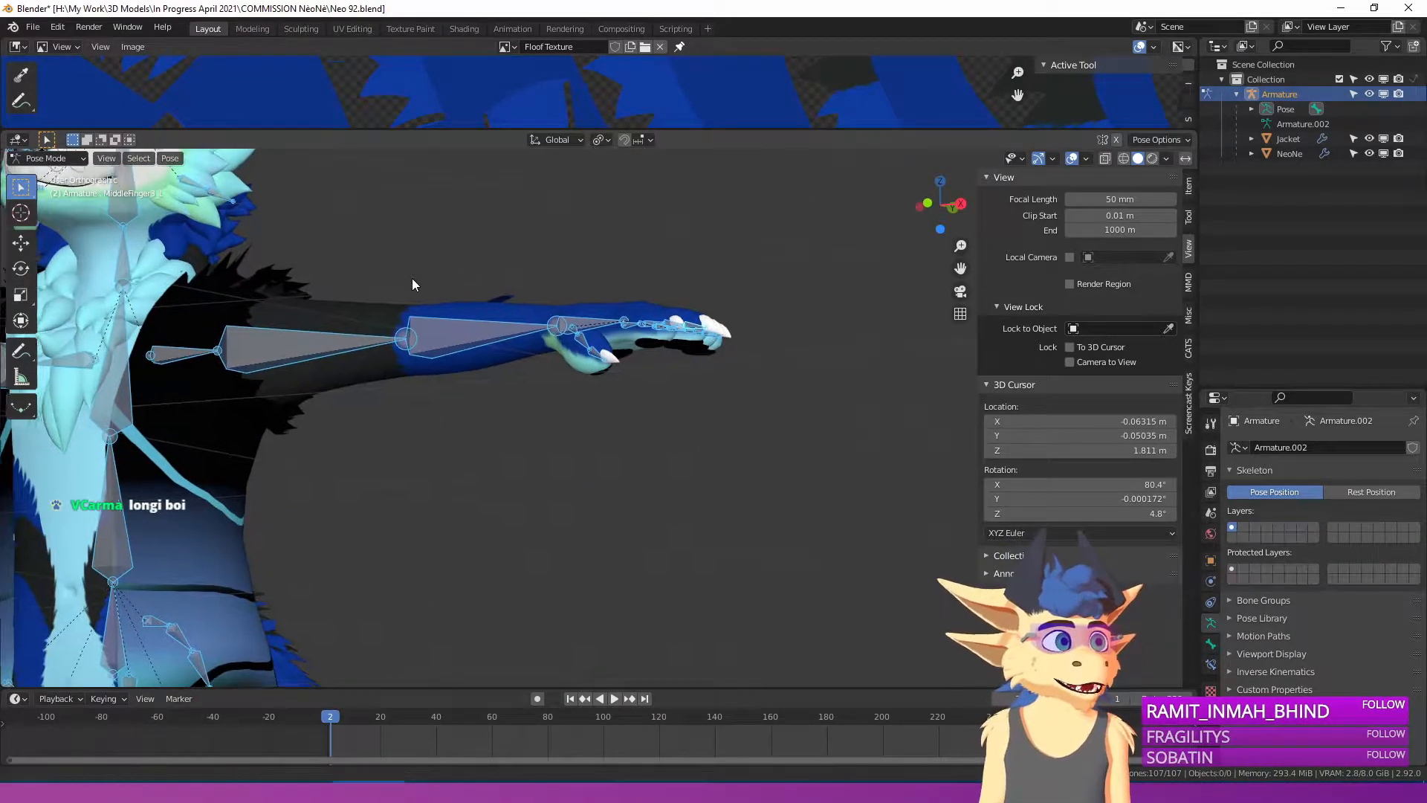
shift+middle_drag(406, 279, 578, 328)
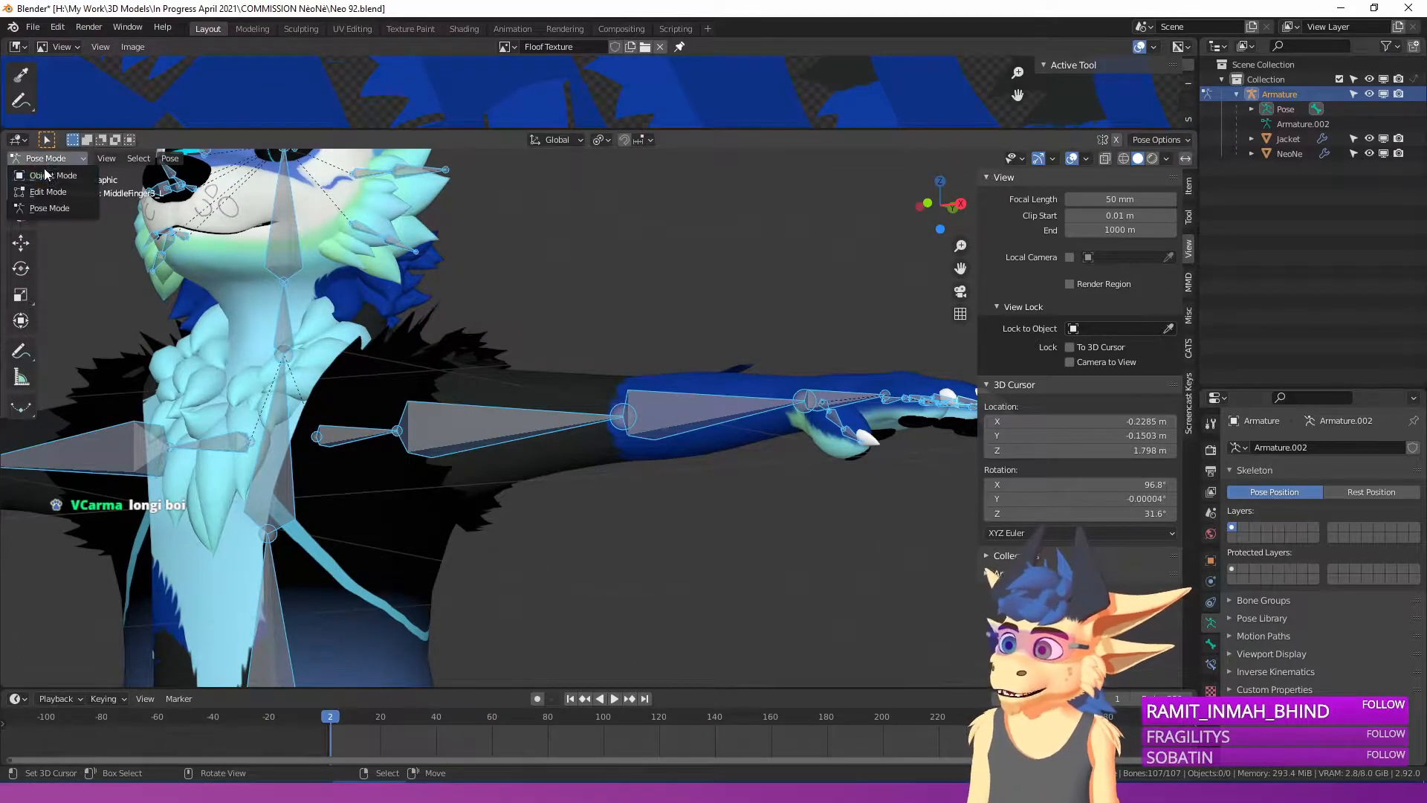
click(48, 176)
click(1185, 158)
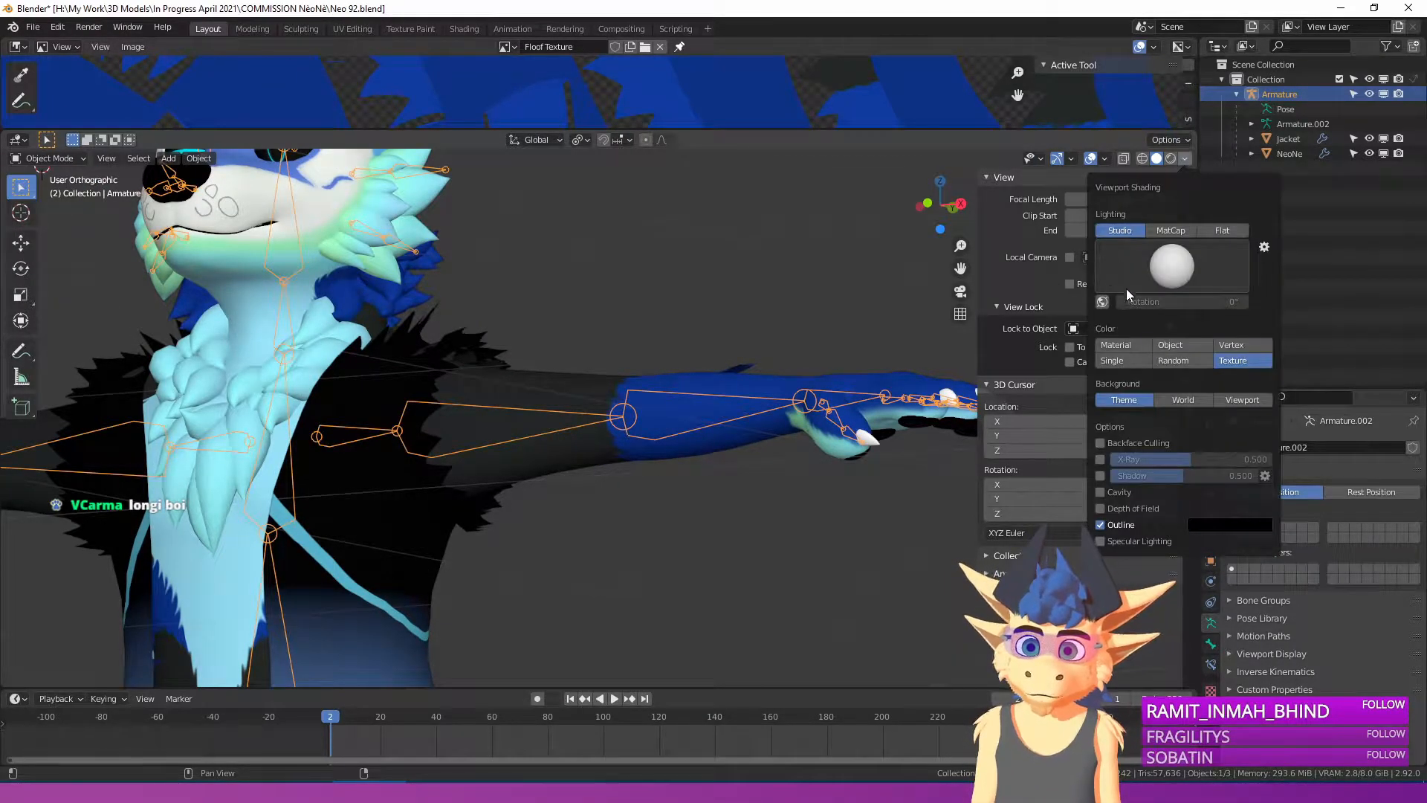
click(1113, 347)
Try rotating the Head bone in Pose Mode to check the fur against the jacket collar, and return to Object Mode.
mouse_move(105, 357)
middle_down()
mouse_move(117, 433)
mouse_move(620, 462)
middle_up()
mouse_move(606, 306)
shift+middle_down()
mouse_move(618, 523)
mouse_move(658, 421)
mouse_move(725, 412)
mouse_move(680, 351)
shift+middle_up()
click(815, 498)
middle_drag(814, 498, 569, 428)
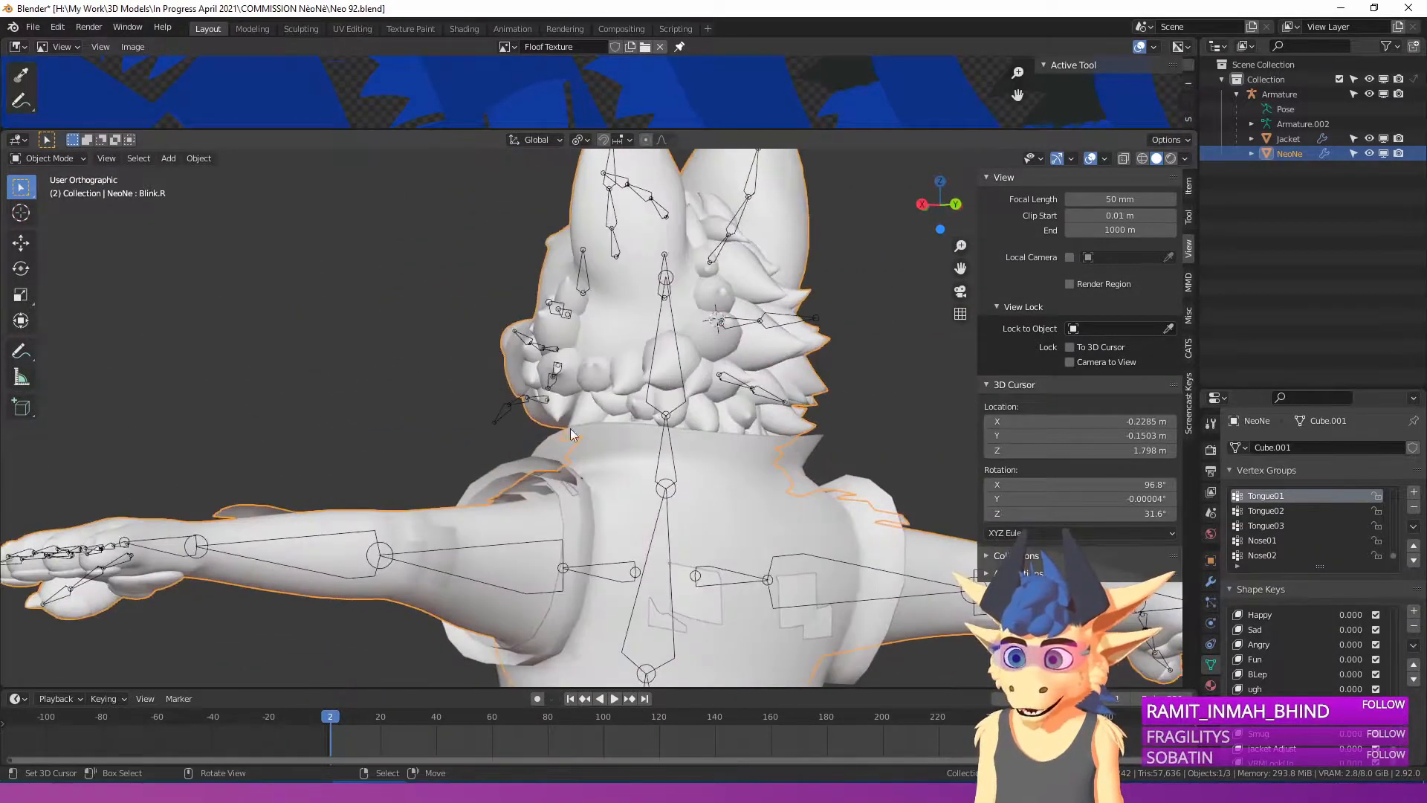
click(657, 325)
click(49, 208)
scroll(604, 420, up, 5)
key(r)
key(r)
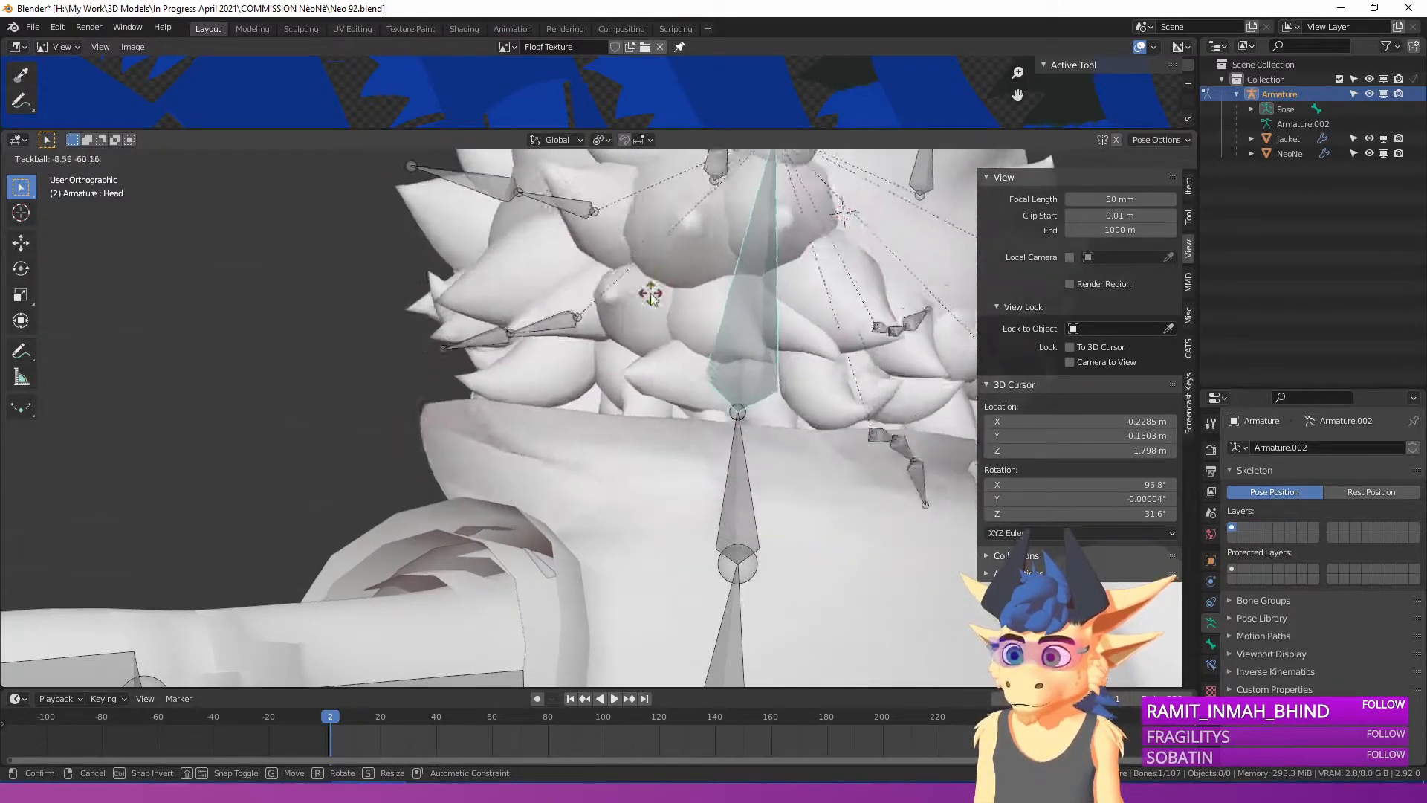
right_click(644, 319)
middle_drag(644, 334, 729, 377)
click(60, 173)
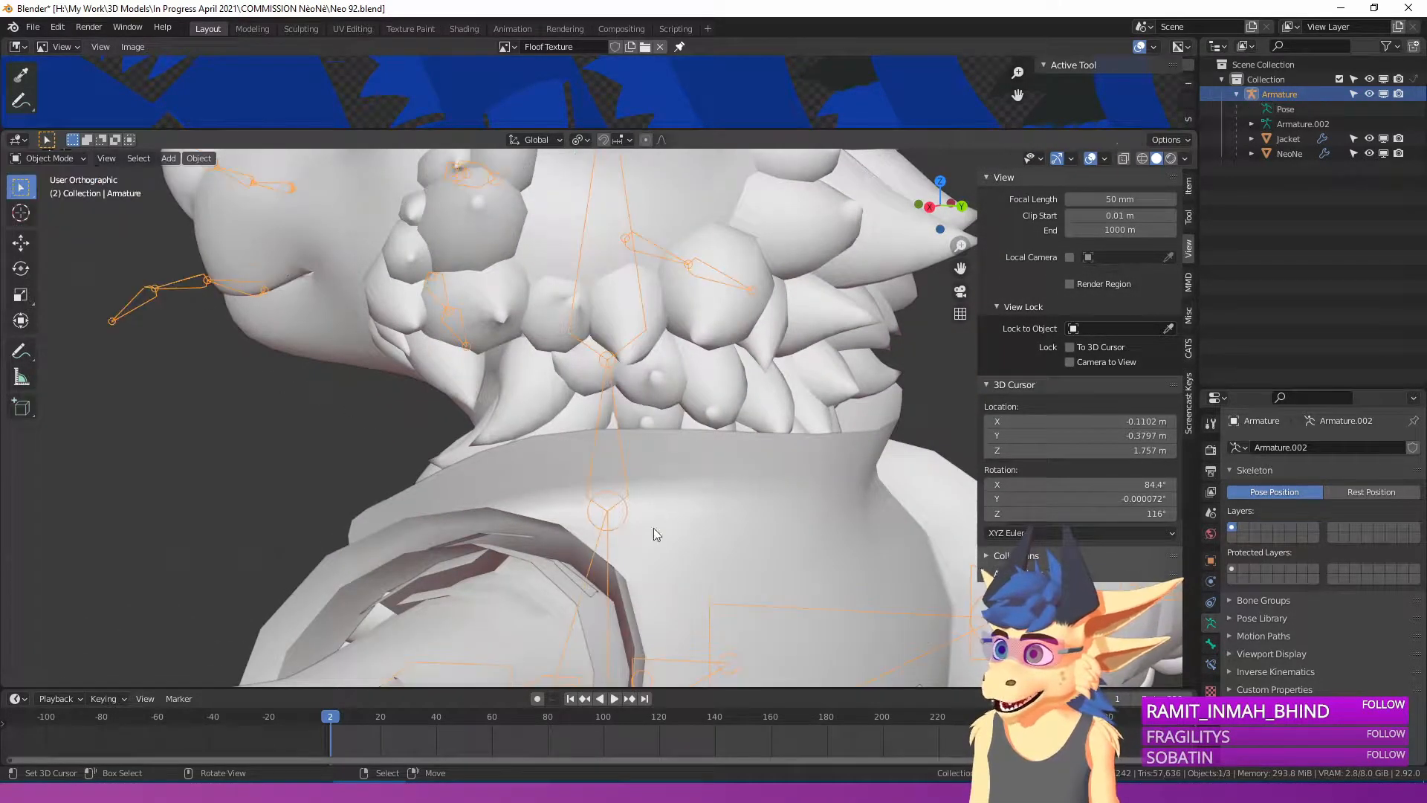
Open the jacket mesh in Edit Mode and select the face loops that run around its collar.
click(708, 474)
key(Tab)
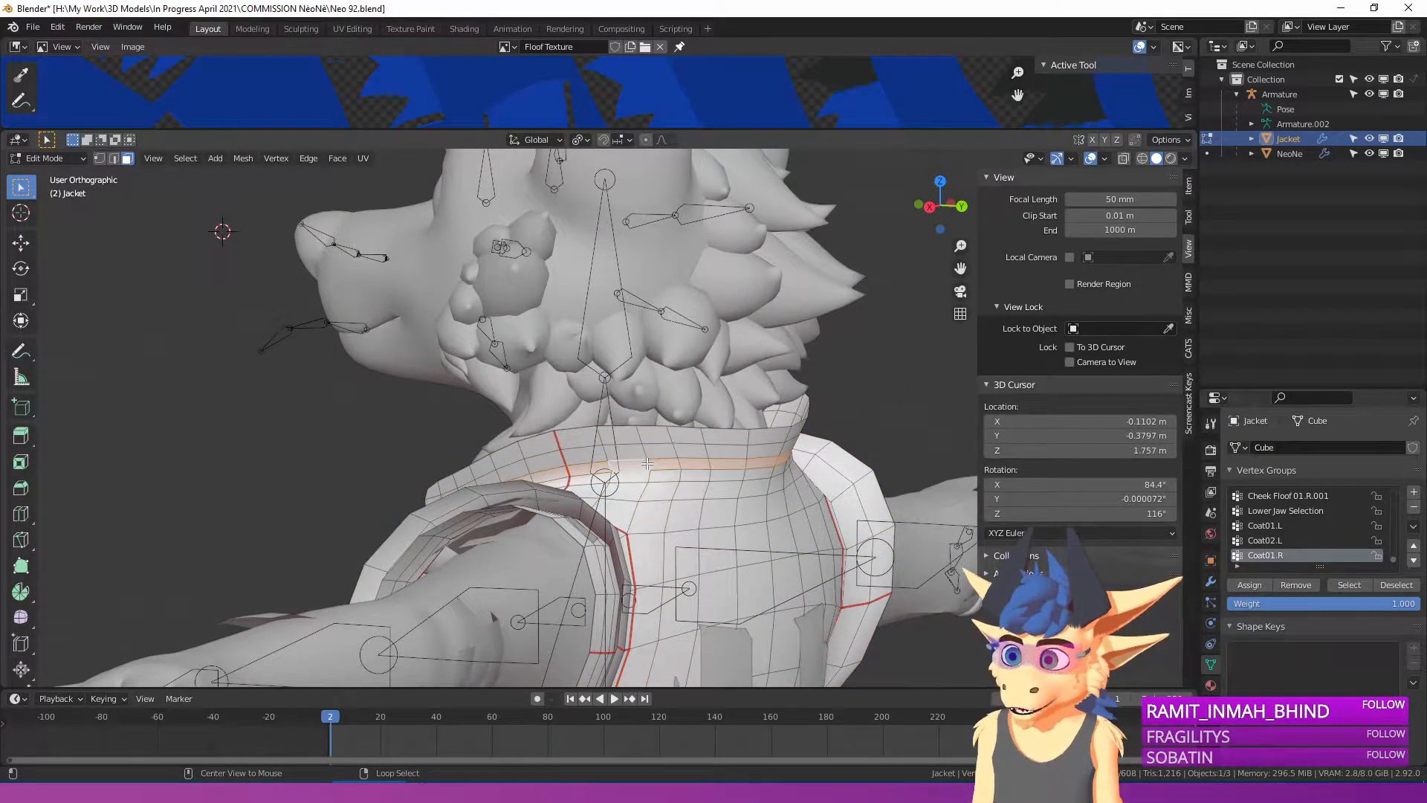
alt+shift+right_click(635, 440)
middle_drag(636, 440, 885, 461)
shift+middle_drag(904, 535, 989, 485)
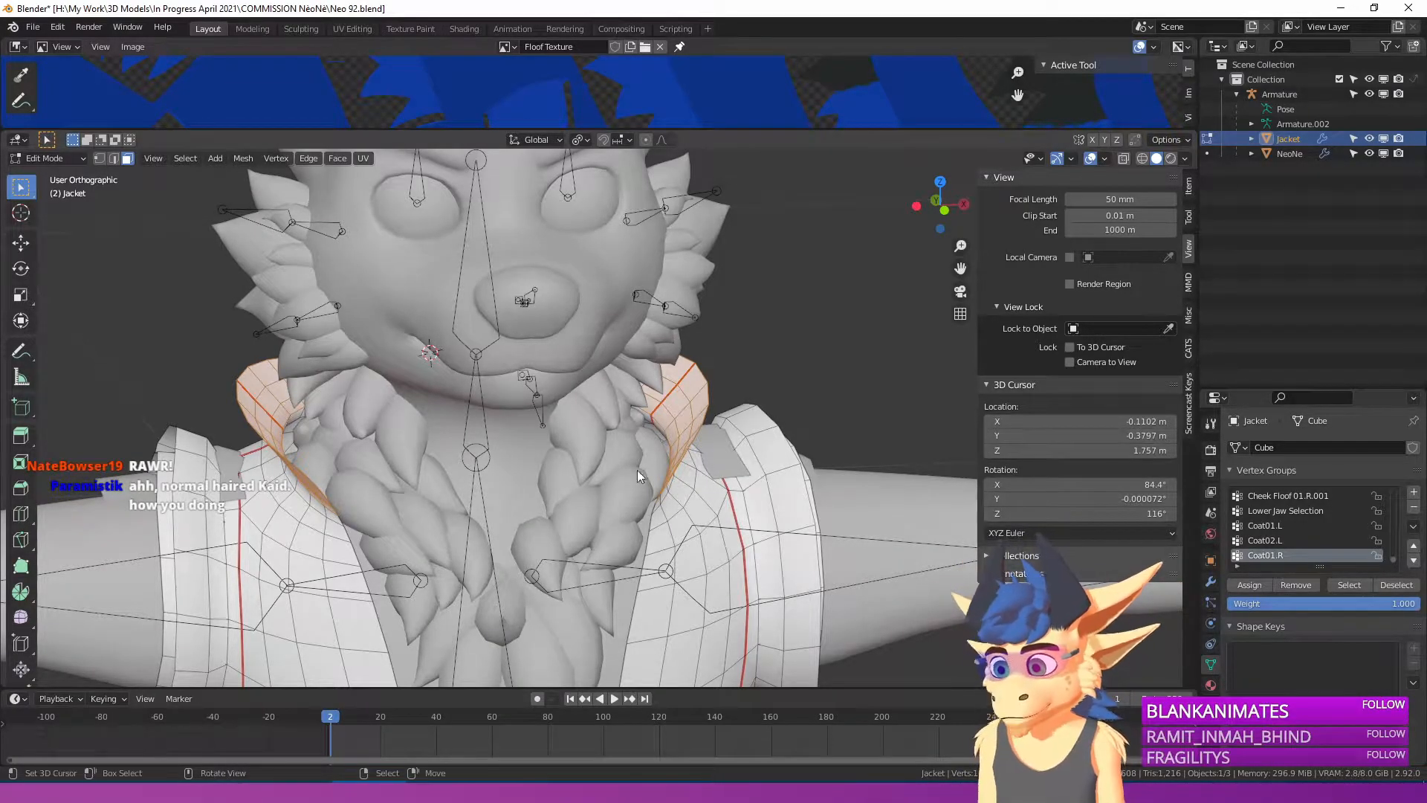
Remove the selected collar faces from the jacket's Head vertex group and return to Object Mode.
scroll(1312, 517, up, 5)
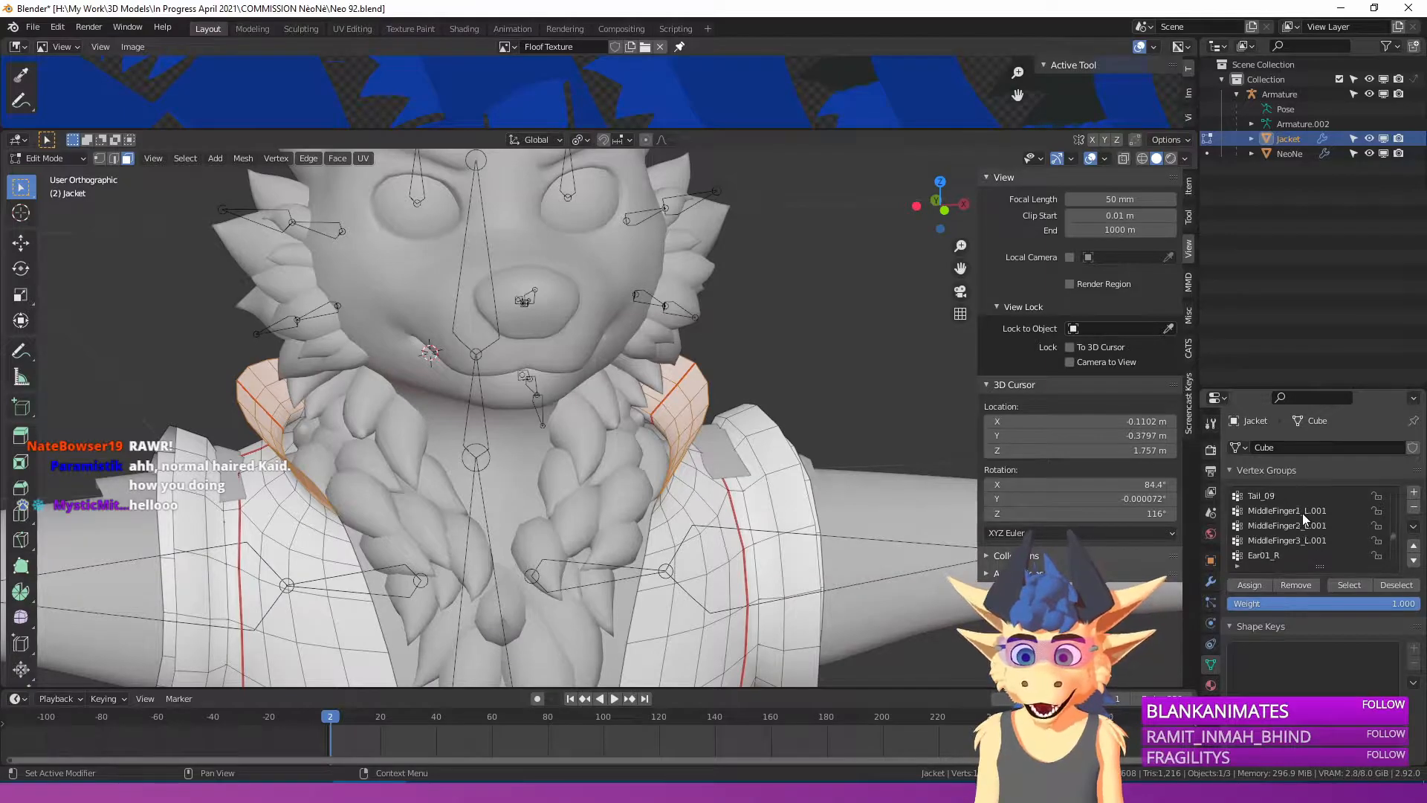
scroll(1301, 498, up, 5)
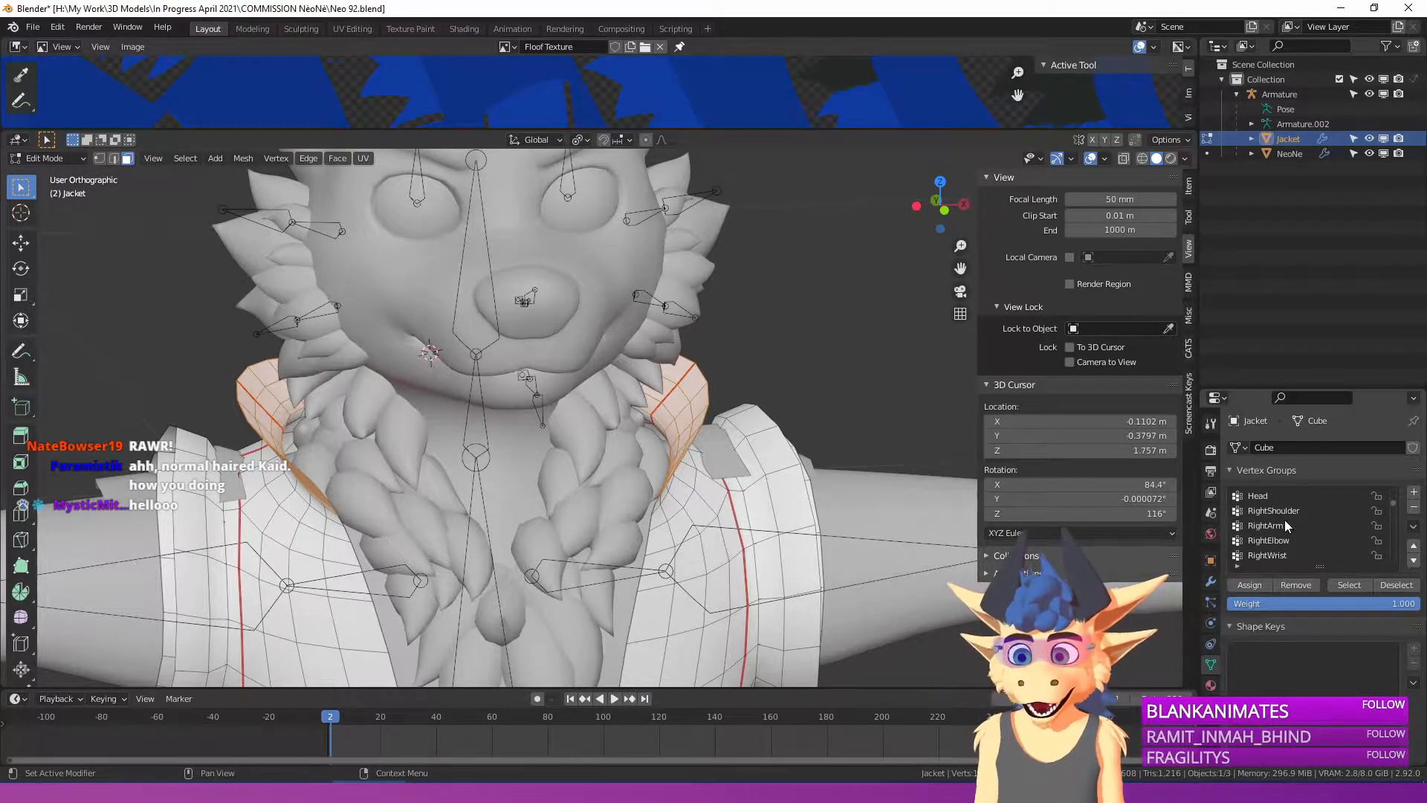
click(1293, 588)
middle_drag(617, 417, 573, 440)
key(Tab)
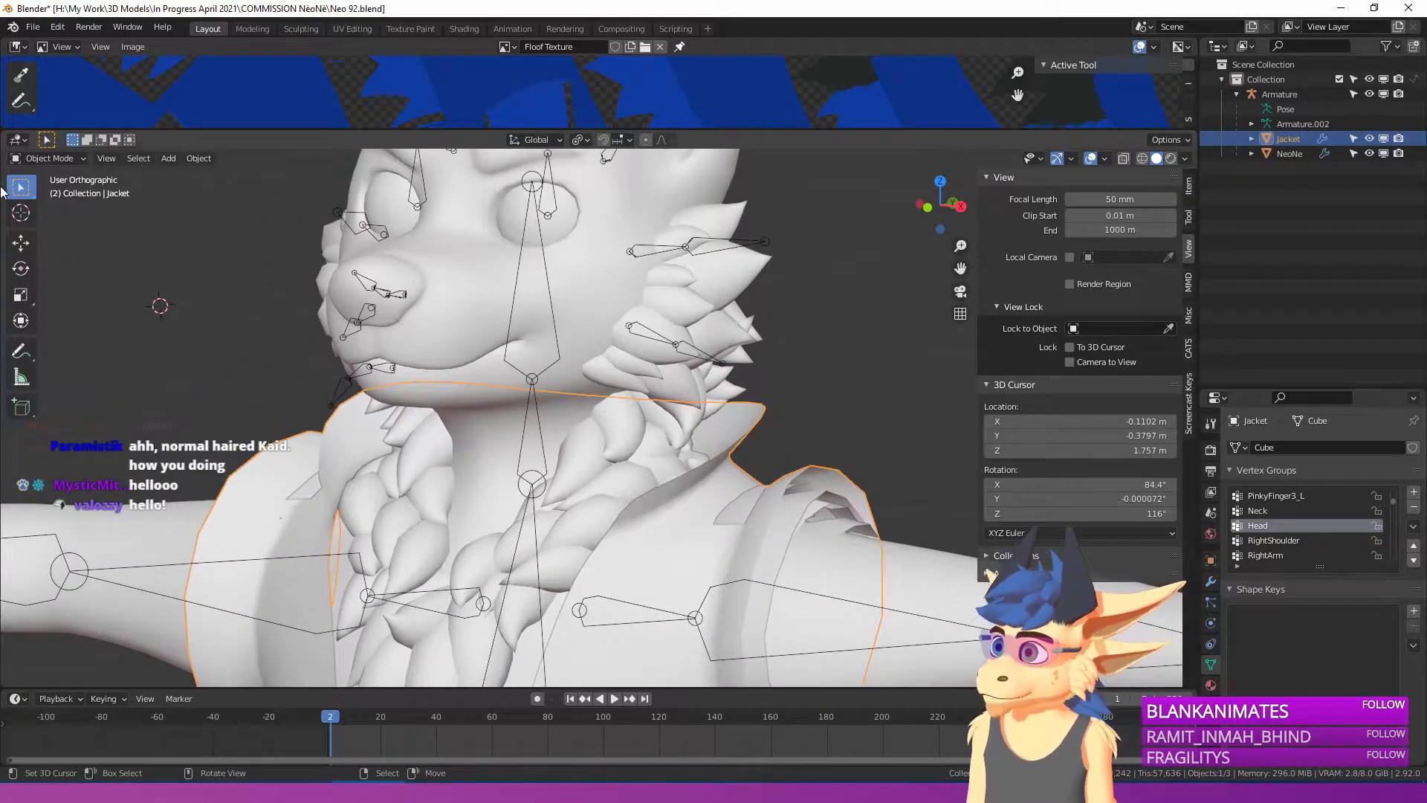
Try a trackball rotation of the Head bone in Pose Mode to check how the jacket collar follows.
click(508, 354)
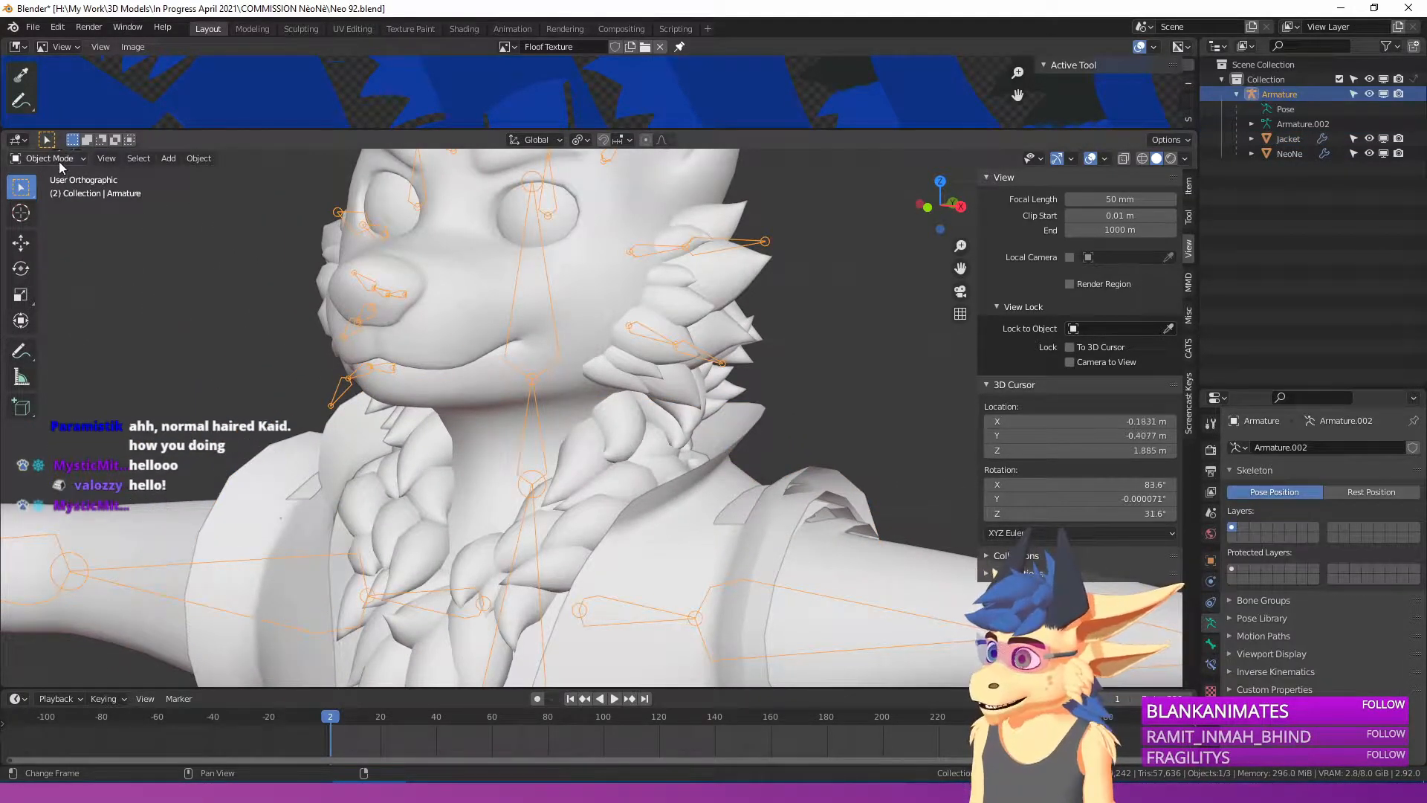
click(49, 208)
key(r)
key(r)
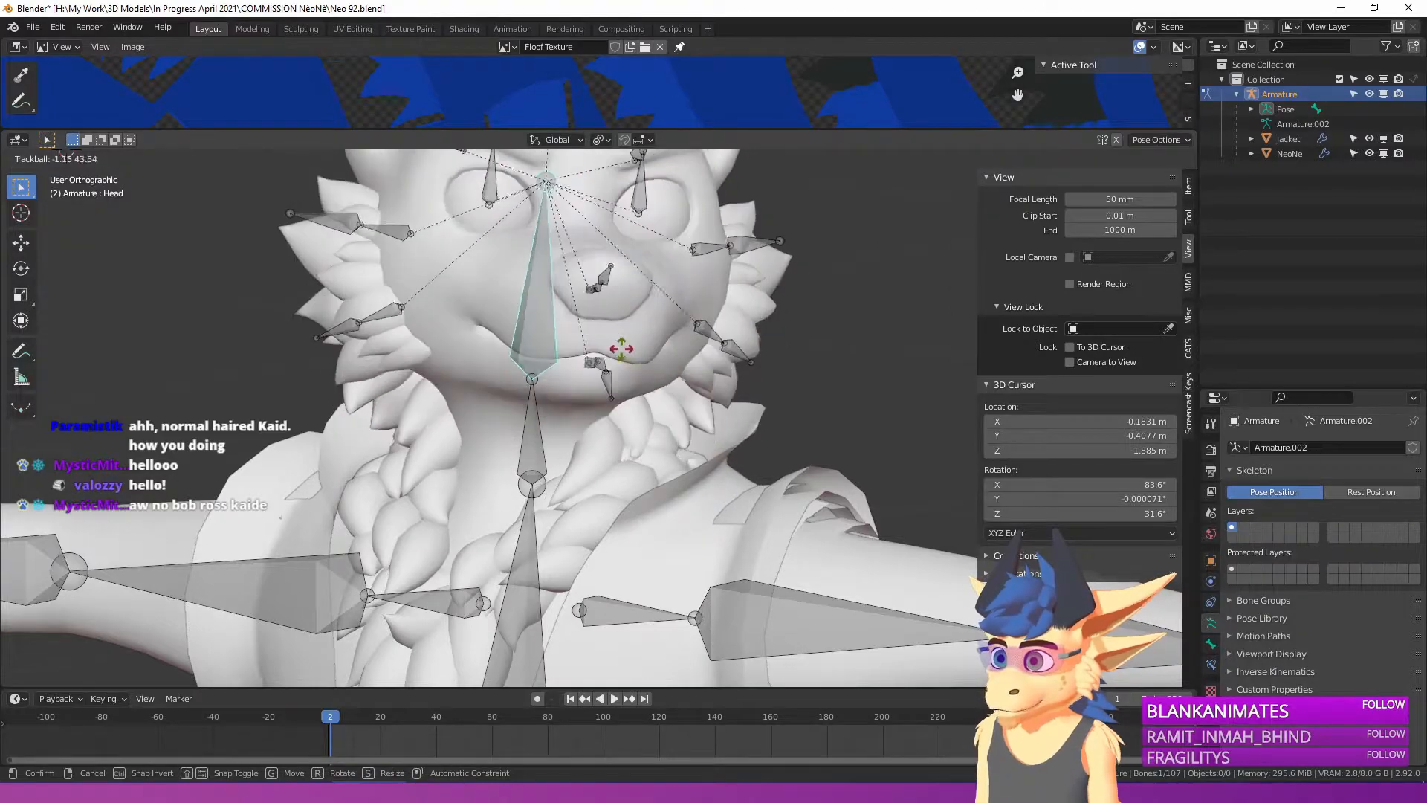
right_click(552, 391)
Try rotating the cheek floof bones on both sides of the head to check whether they pull the jacket collar.
click(657, 324)
key(r)
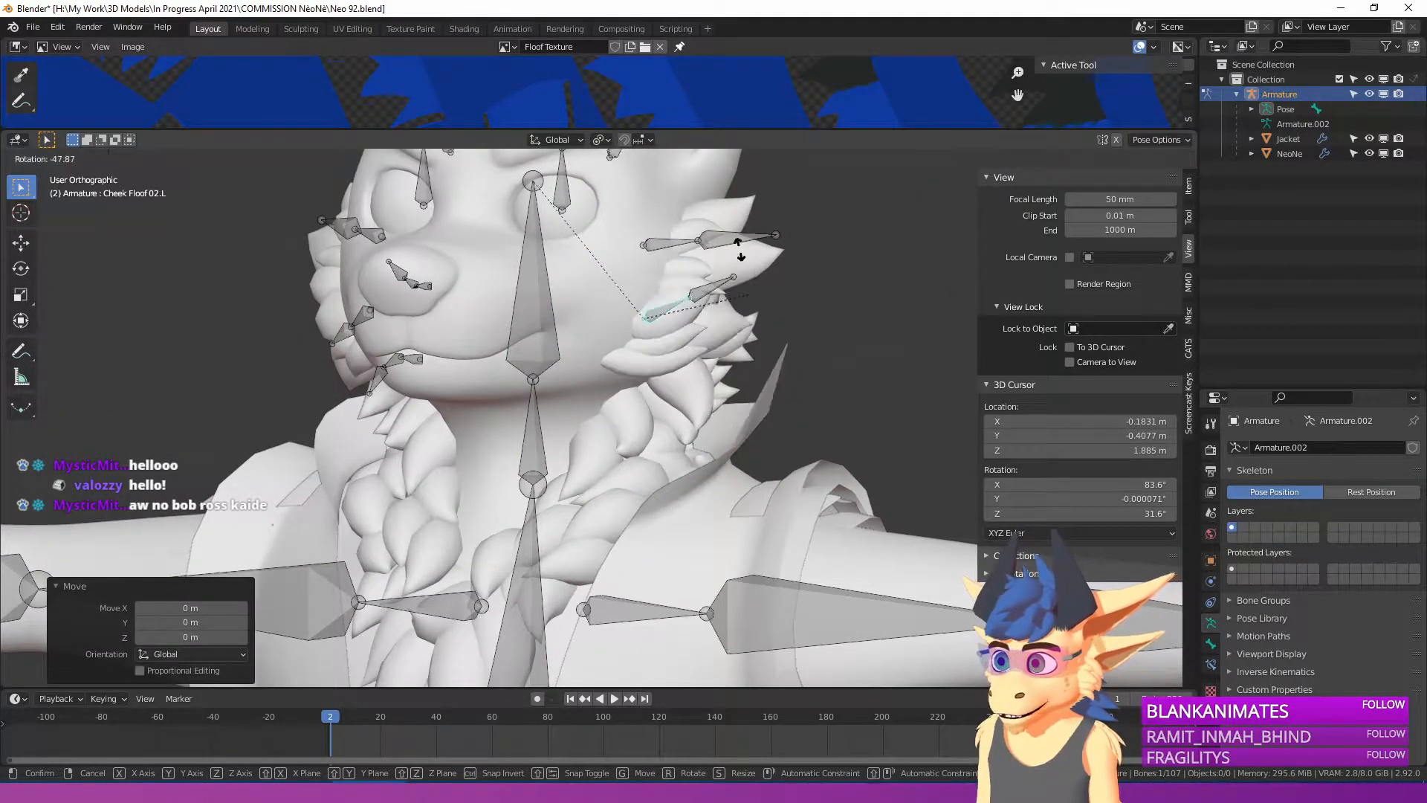
middle_drag(729, 338, 531, 284)
middle_drag(667, 302, 766, 315)
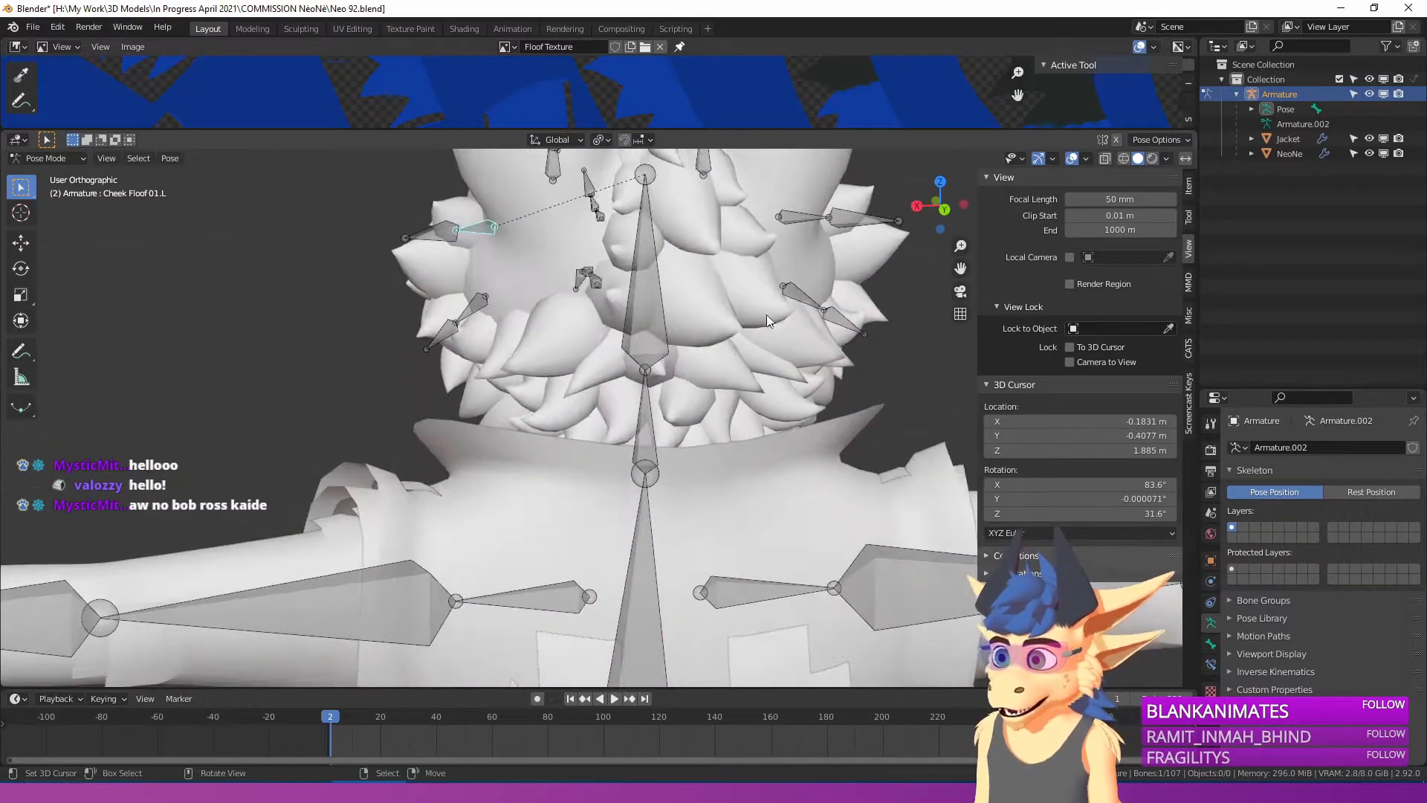
right_click(787, 296)
middle_drag(951, 329, 862, 340)
key(r)
key(r)
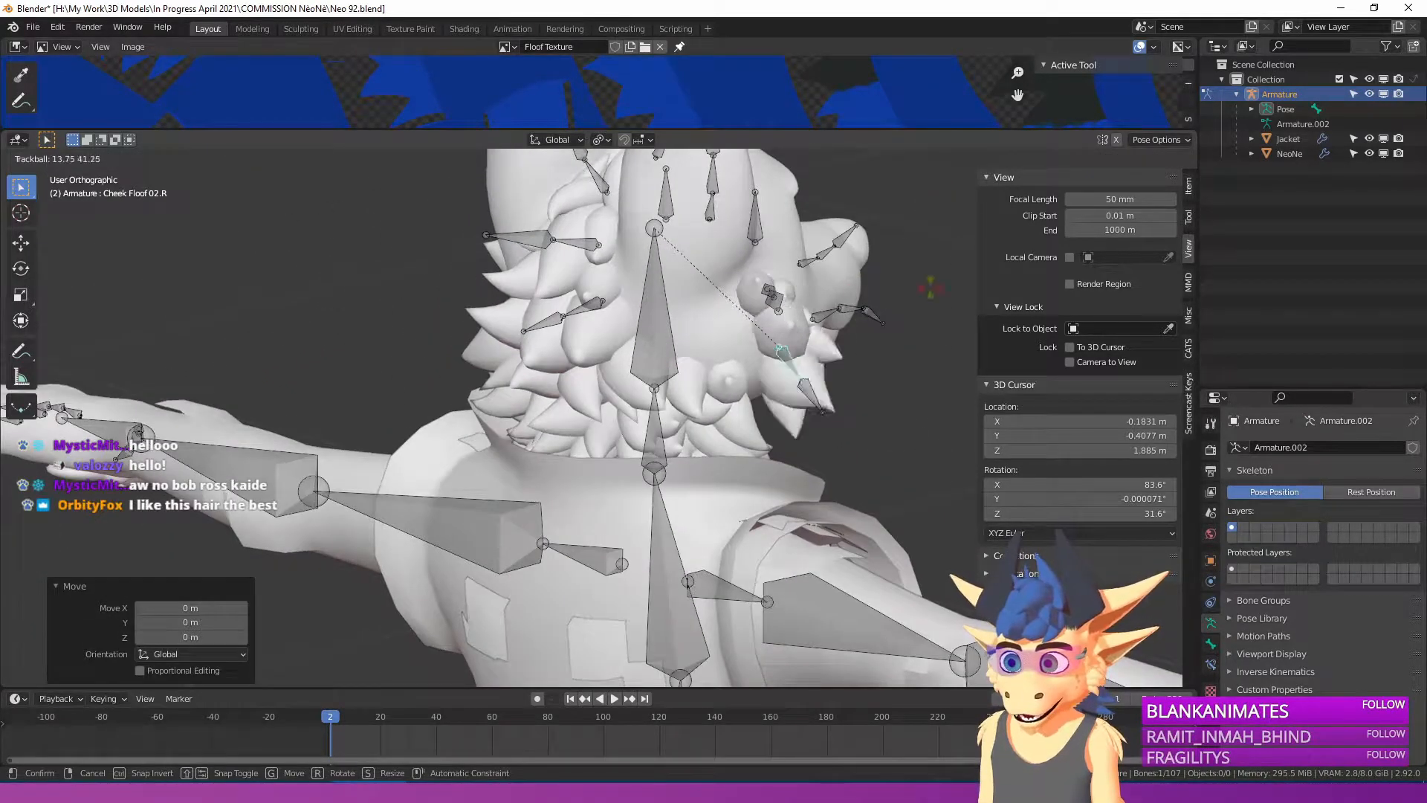
right_click(889, 397)
middle_drag(889, 397, 773, 364)
right_click(502, 375)
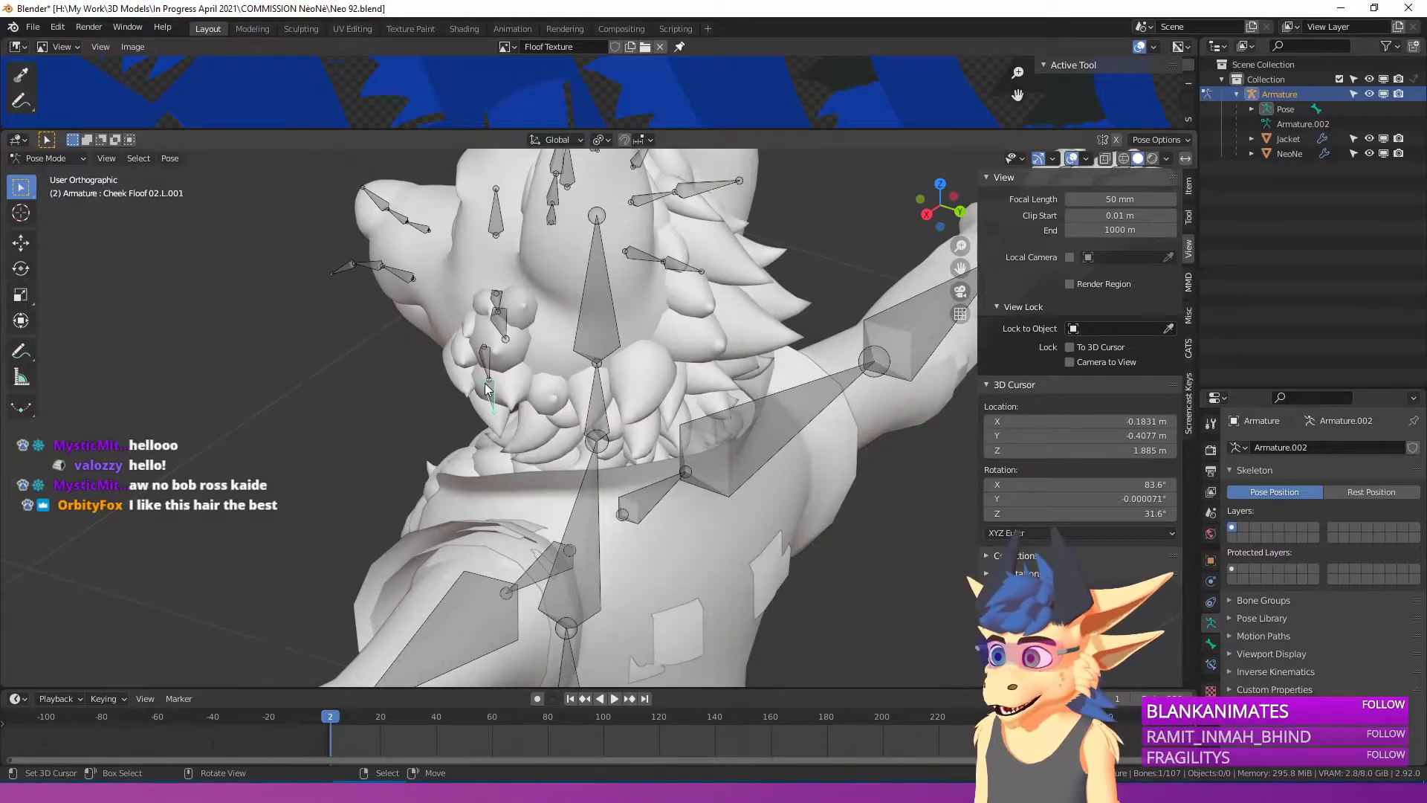
middle_drag(503, 375, 268, 274)
Leave Pose Mode, select the armature together with the jacket, and put the jacket in Weight Paint mode.
key(ctrl+Tab)
right_click(368, 449)
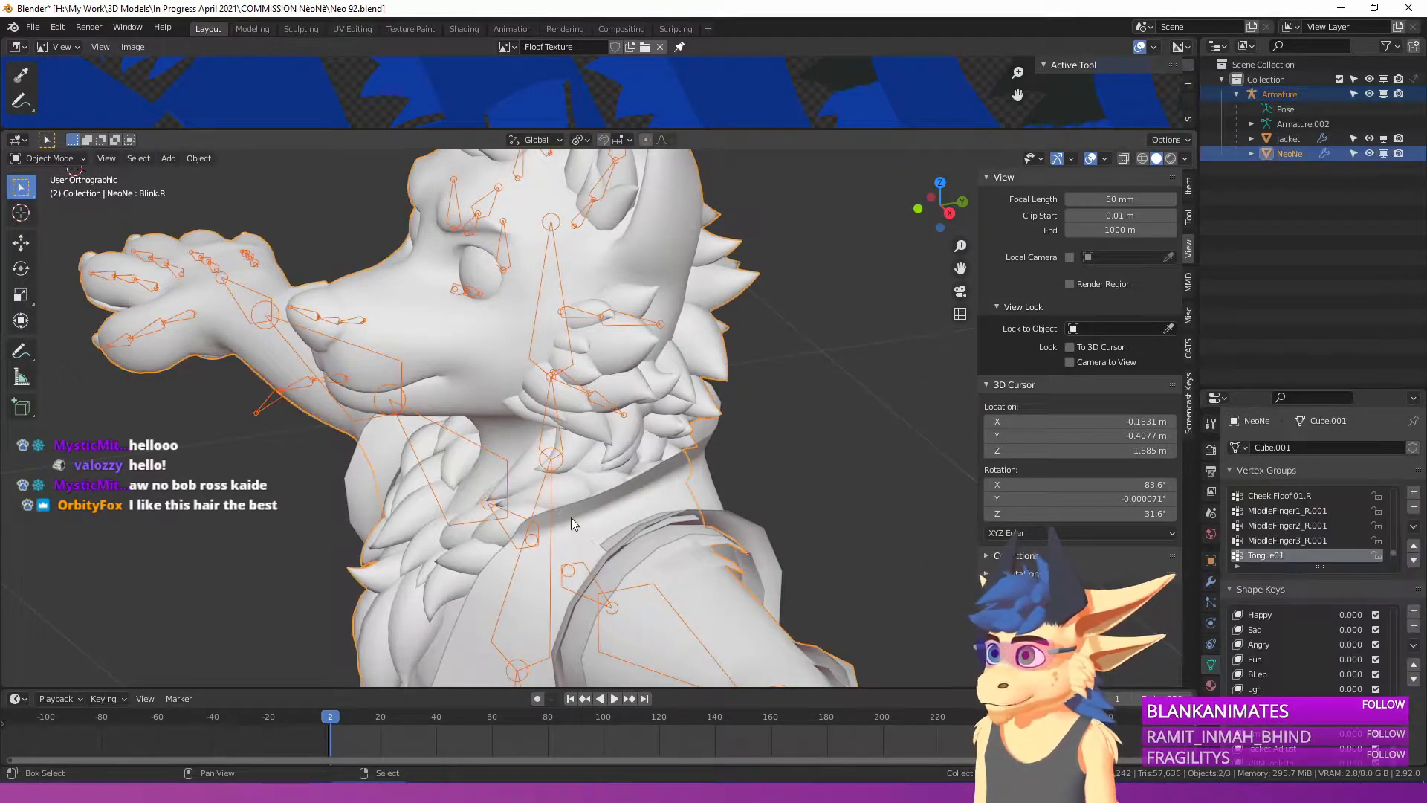
middle_drag(518, 516, 645, 488)
right_click(562, 404)
shift+right_click(700, 504)
key(ctrl+z)
shift+right_click(726, 467)
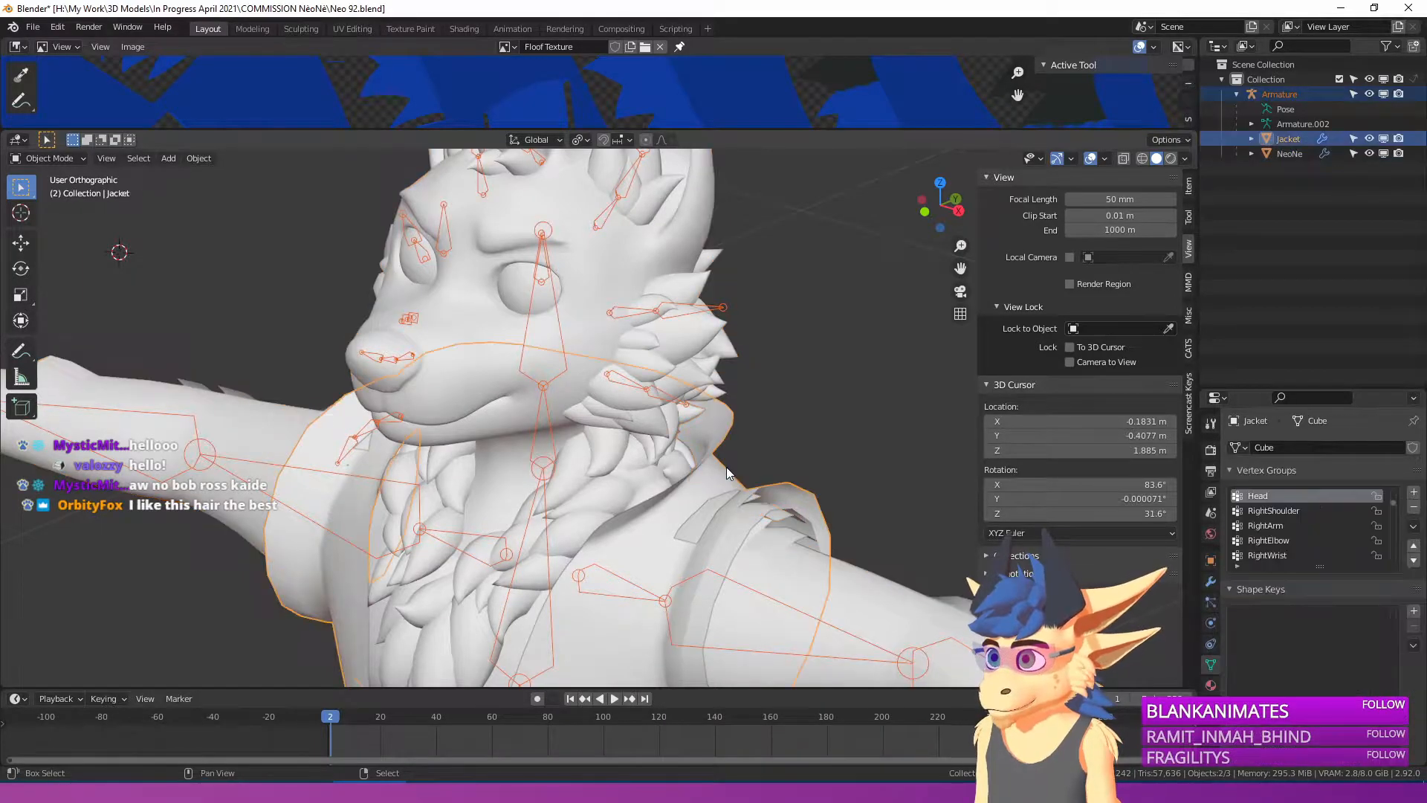
shift+middle_drag(434, 423, 381, 322)
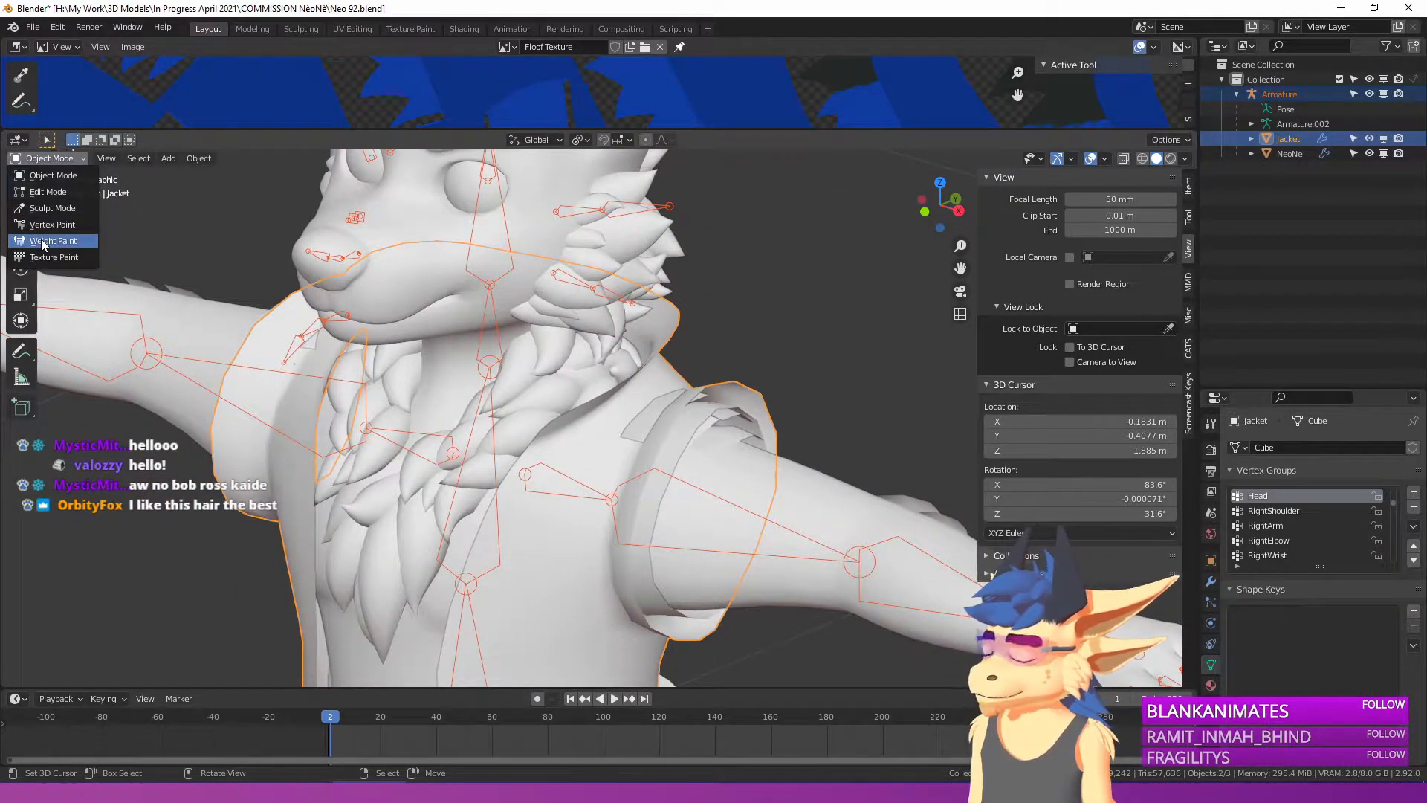
click(42, 238)
Show the jacket's weights for the Cheek Floof 02.L.001 bone and activate the Draw tool with its Subtract brush settings.
mouse_move(591, 292)
middle_down()
mouse_move(525, 263)
mouse_move(633, 264)
middle_up()
right_click(526, 263)
click(18, 188)
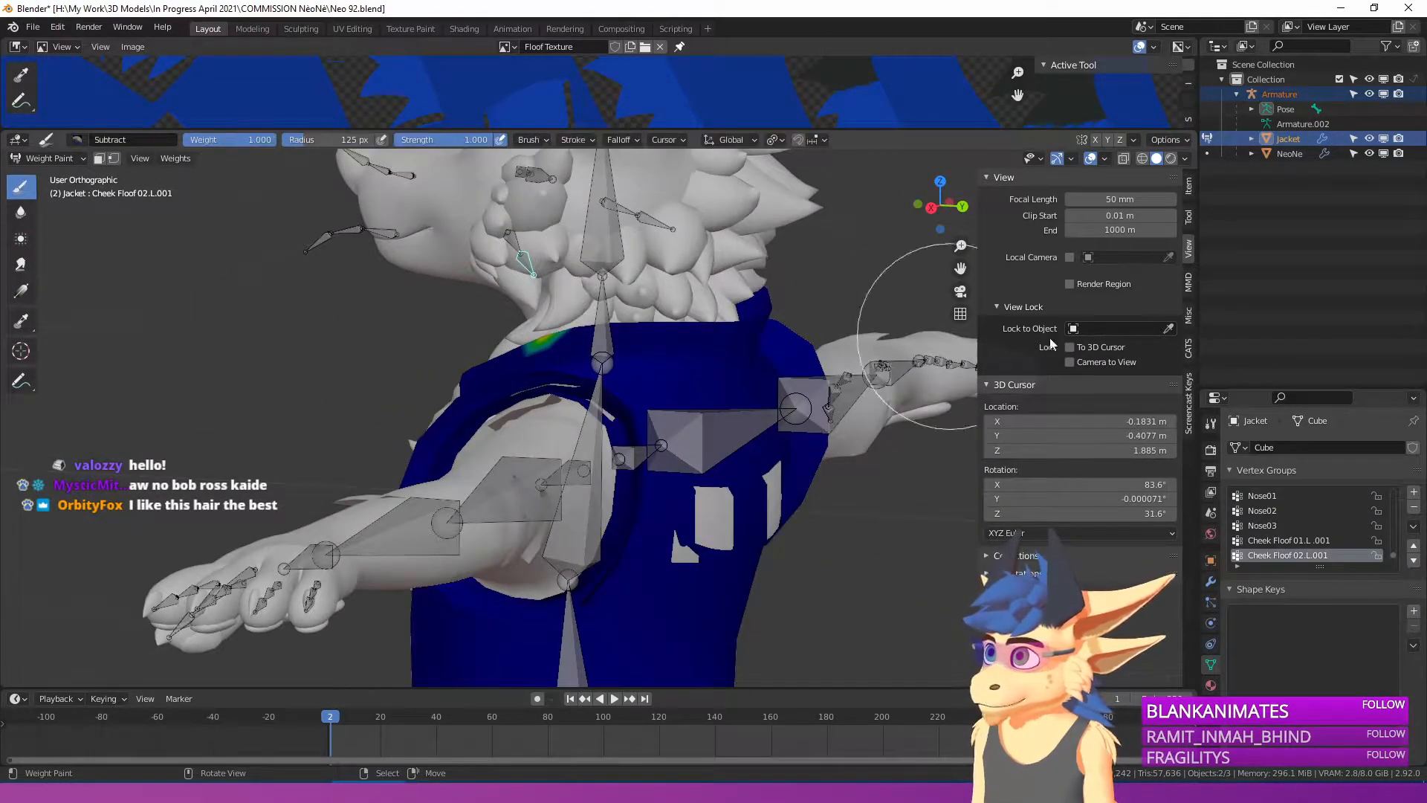
click(1188, 216)
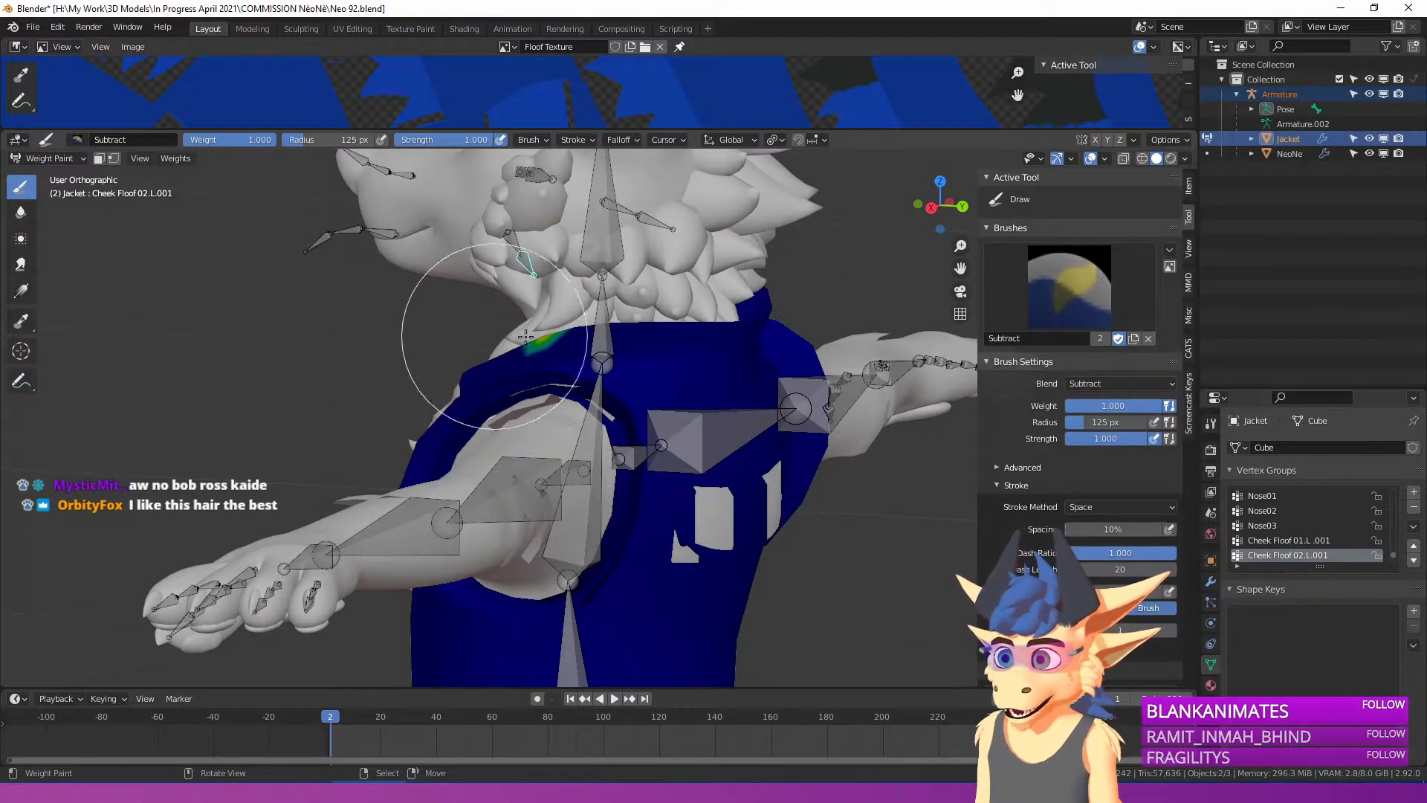
Smooth the Head bone's weights and the neck area across the back of the jacket collar with the Blur tool.
right_click(600, 223)
middle_drag(600, 223, 188, 253)
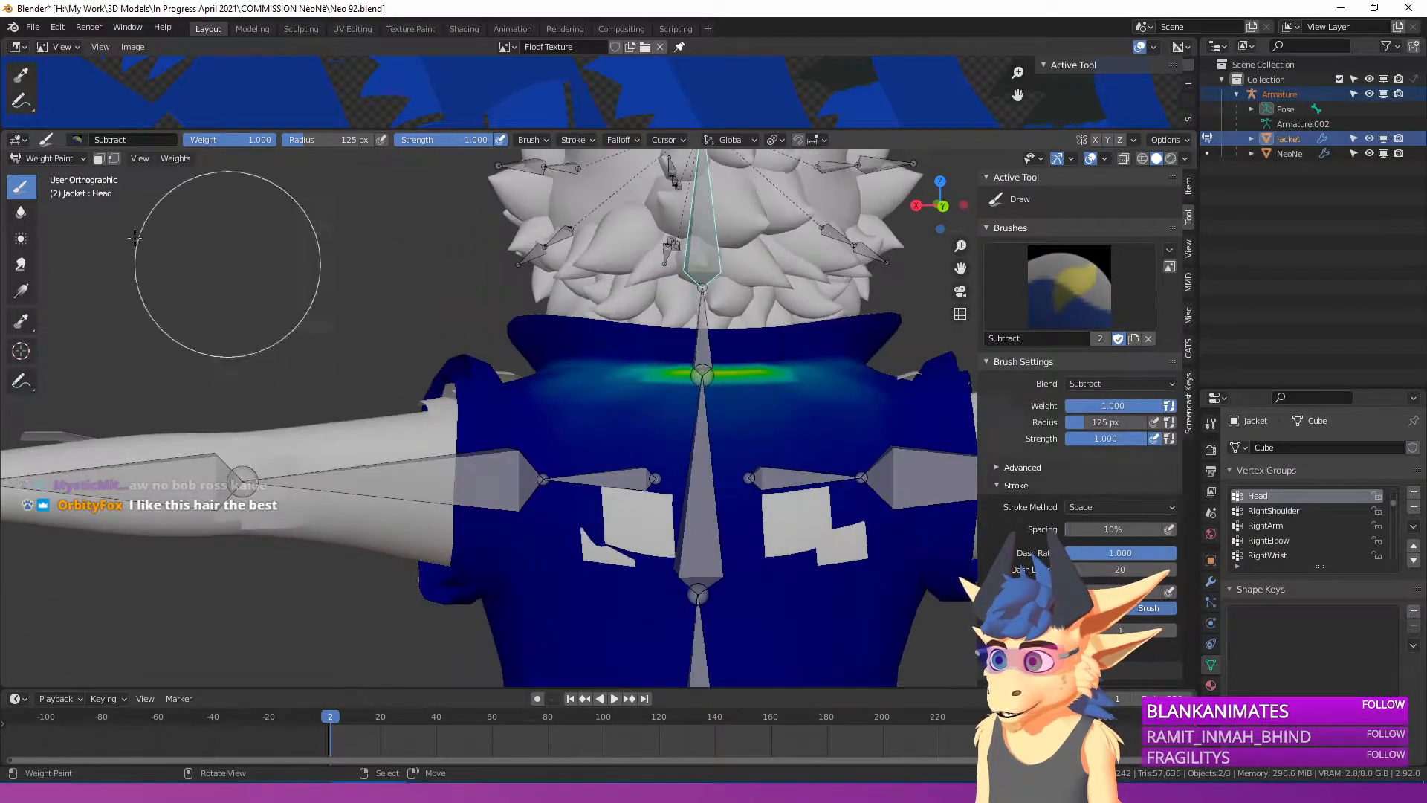
click(20, 212)
scroll(633, 396, down, 3)
drag(692, 372, 677, 375)
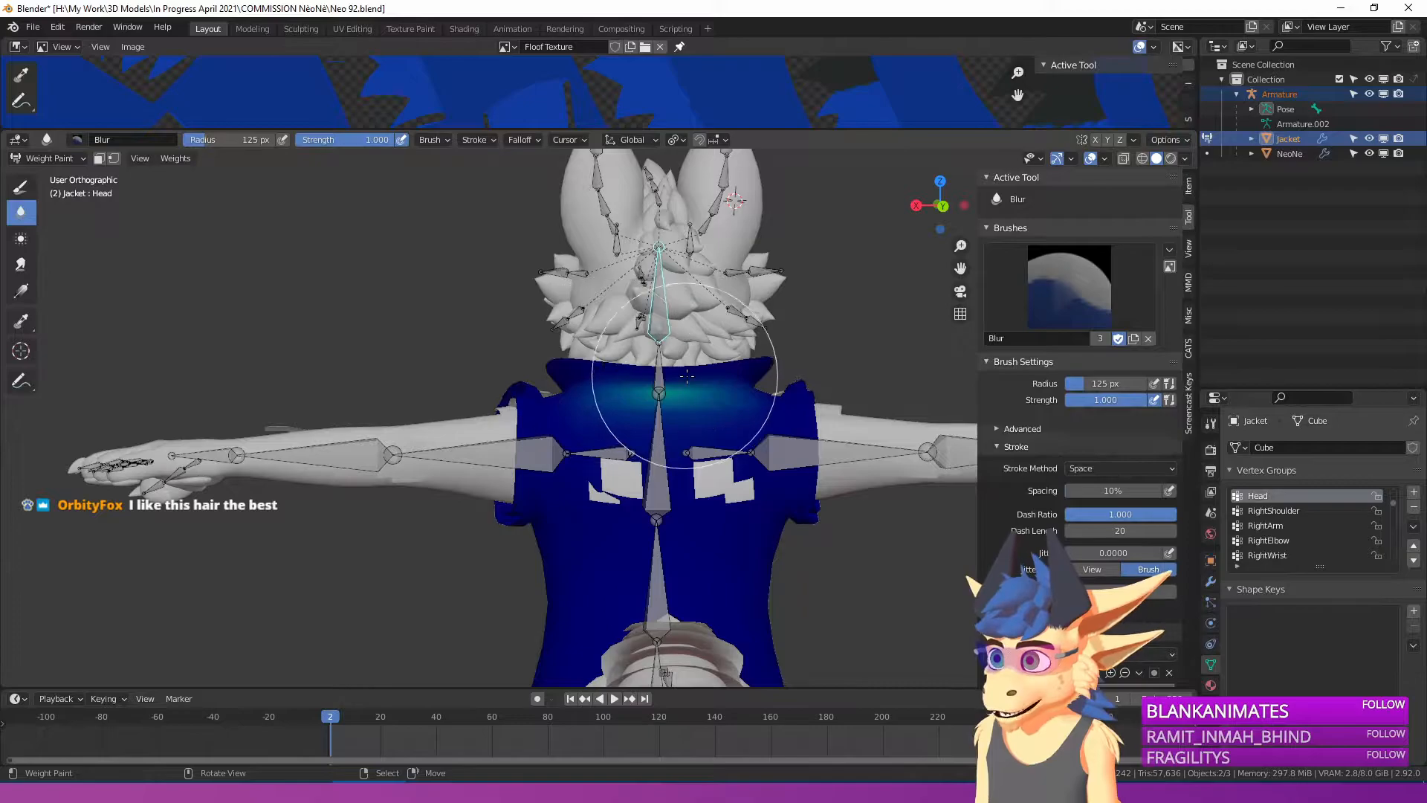
middle_drag(677, 376, 725, 382)
right_click(649, 347)
middle_drag(649, 347, 606, 364)
drag(739, 380, 569, 383)
Check the jacket's weights for the Chest and Neck bones around the collar.
middle_drag(569, 383, 643, 399)
right_click(534, 440)
middle_drag(561, 338, 476, 354)
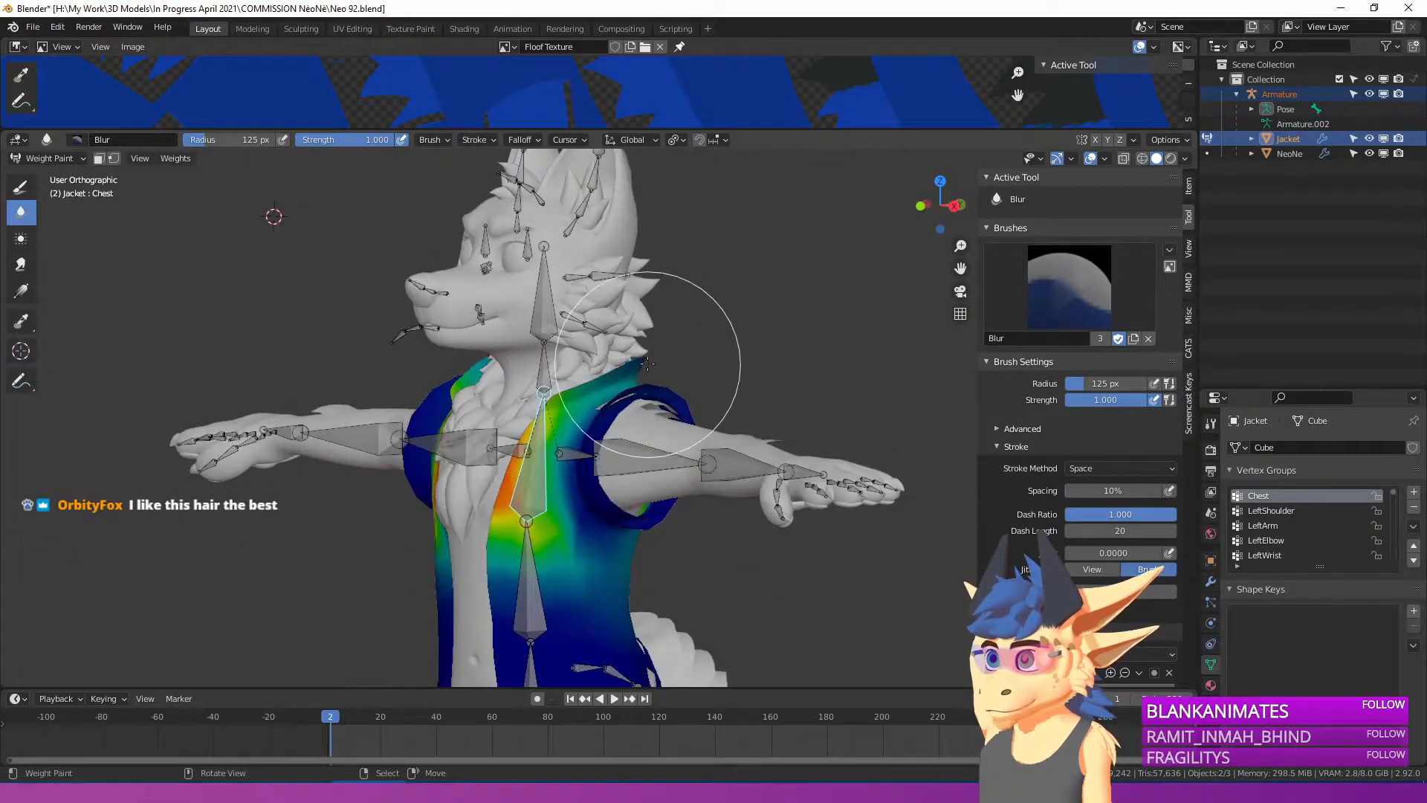
middle_drag(648, 364, 733, 376)
scroll(529, 392, up, 3)
right_click(484, 355)
shift+middle_drag(484, 356, 538, 440)
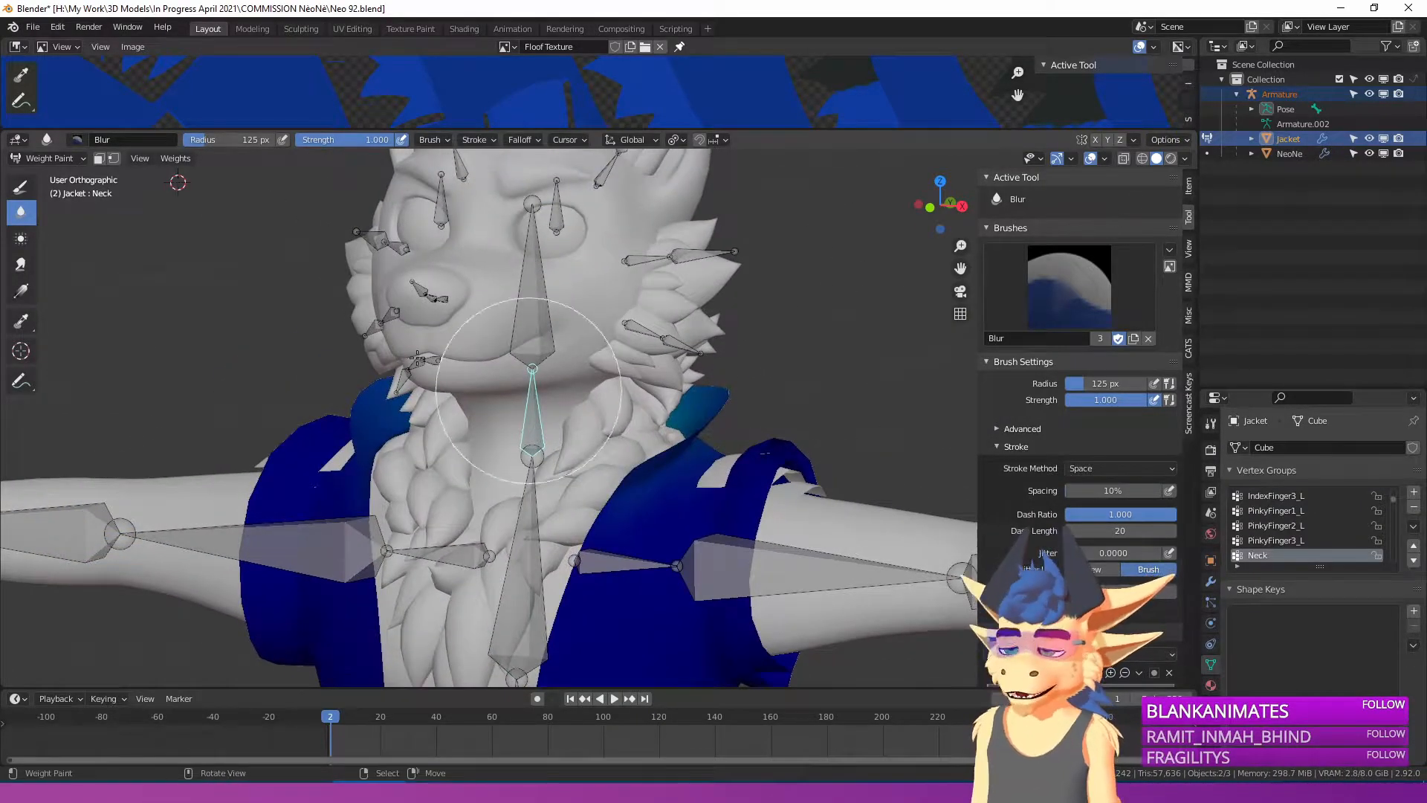
Return to Object Mode, select the armature, and display the model with its textures in the viewport.
click(46, 158)
click(39, 186)
right_click(548, 397)
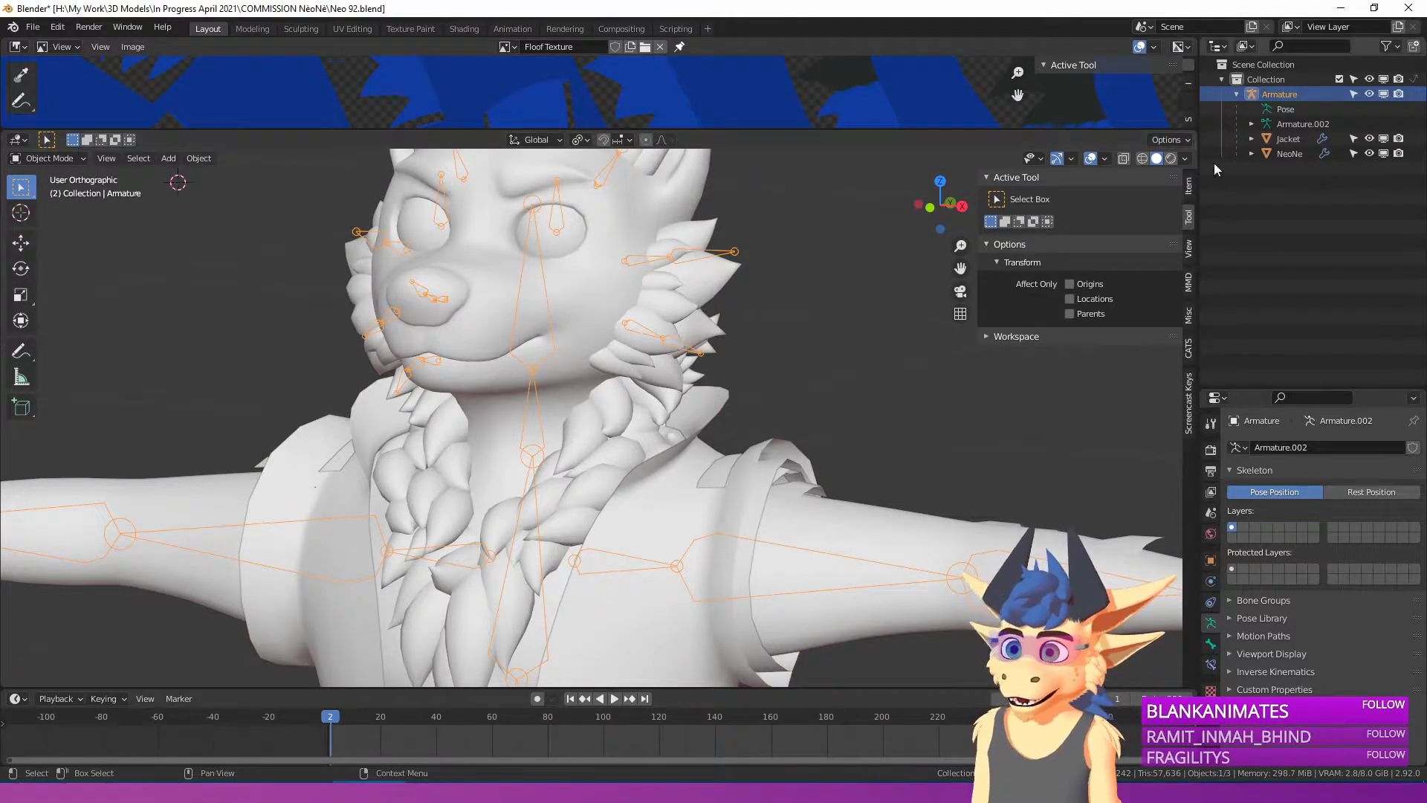
click(1185, 158)
click(1247, 360)
middle_drag(609, 344, 546, 380)
Rotate the Head and Neck bones in Pose Mode as a test of the fur against the textured jacket collar.
click(48, 158)
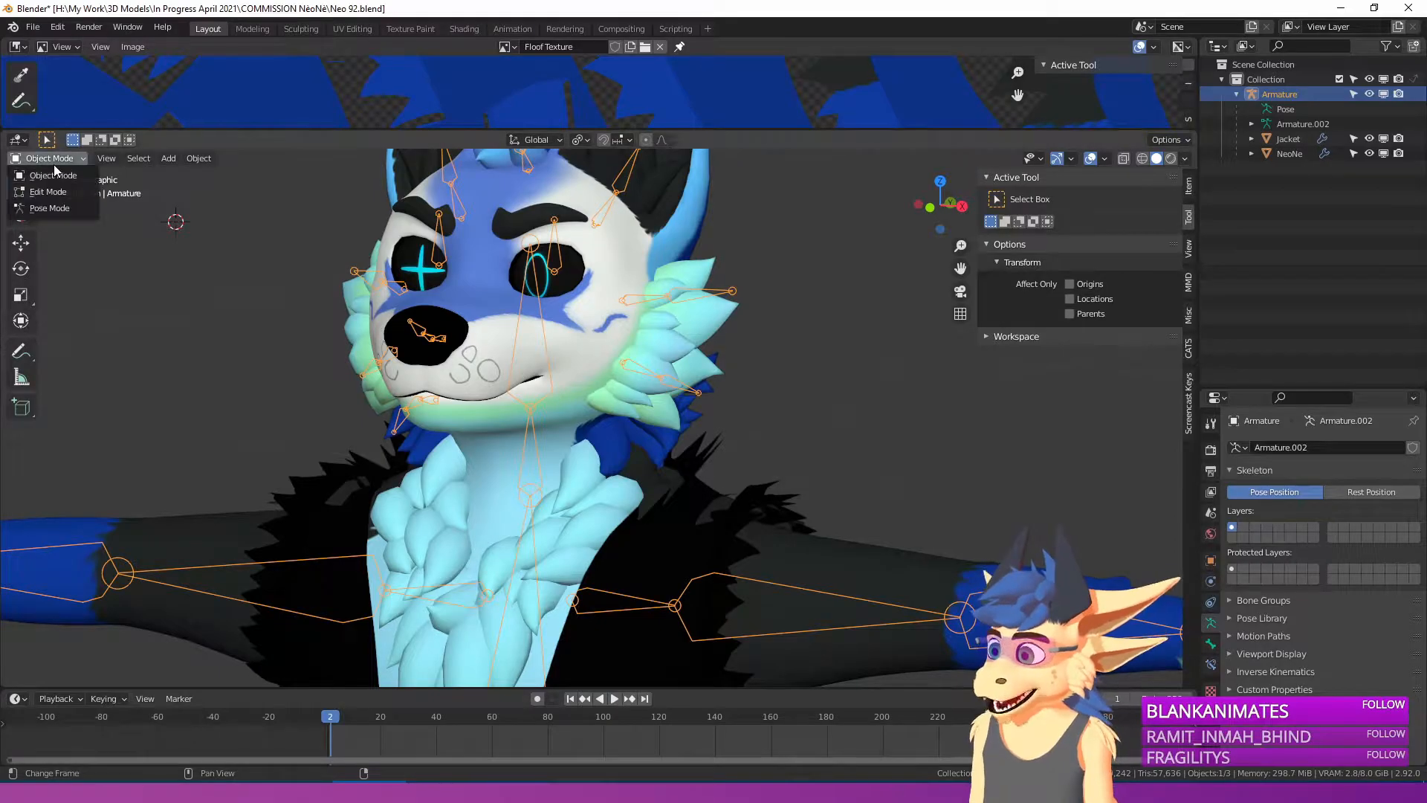
click(66, 205)
click(554, 390)
key(r)
key(r)
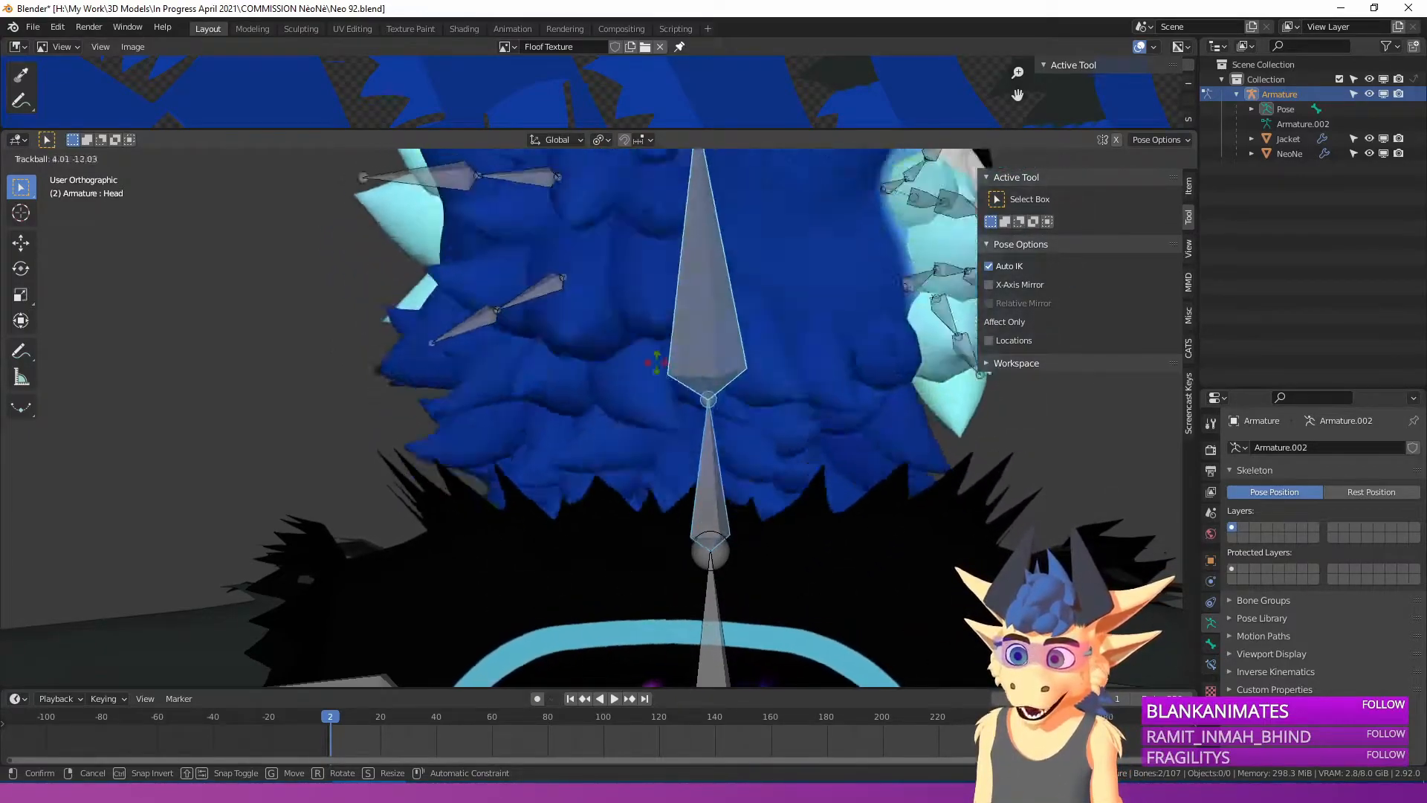
click(682, 347)
middle_drag(682, 346, 595, 425)
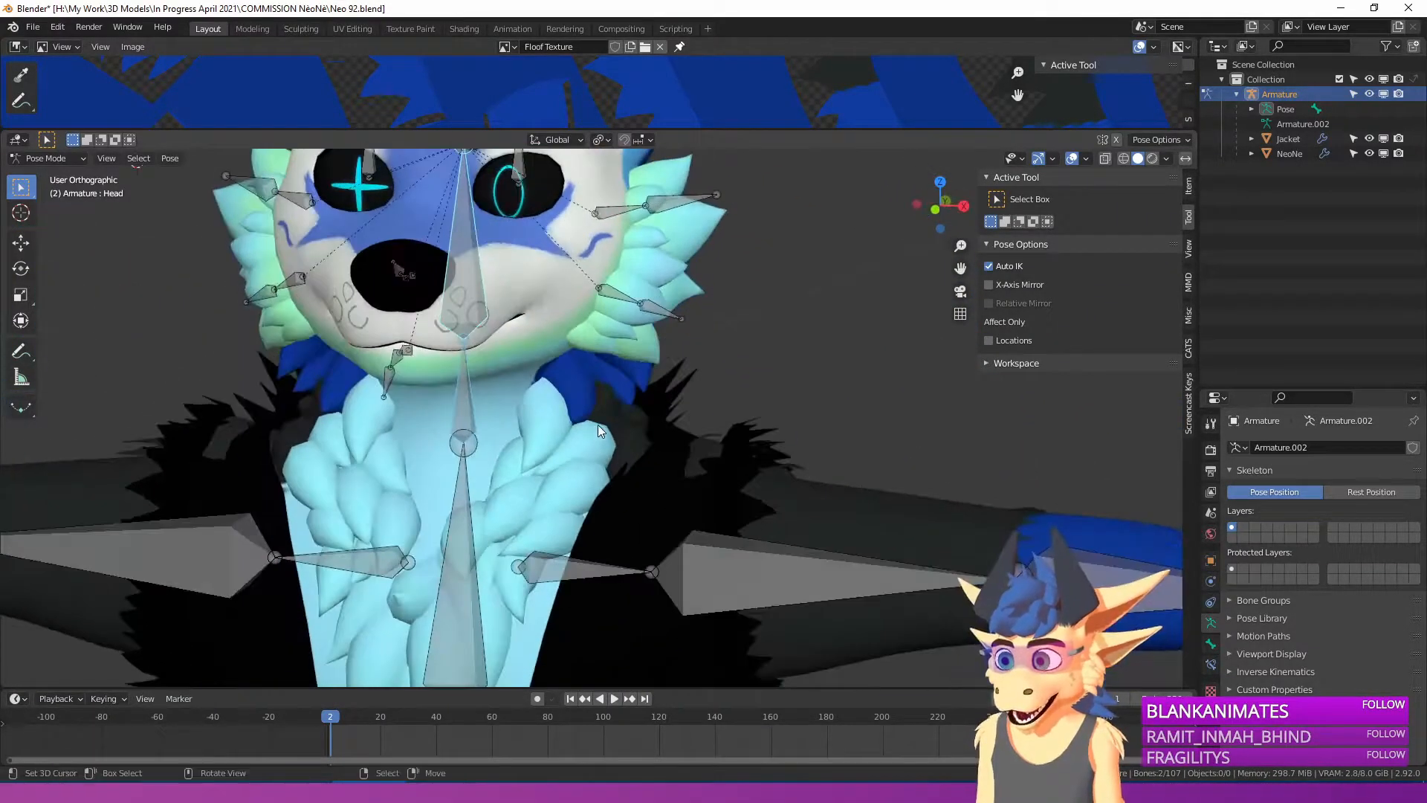
key(r)
key(r)
right_click(655, 408)
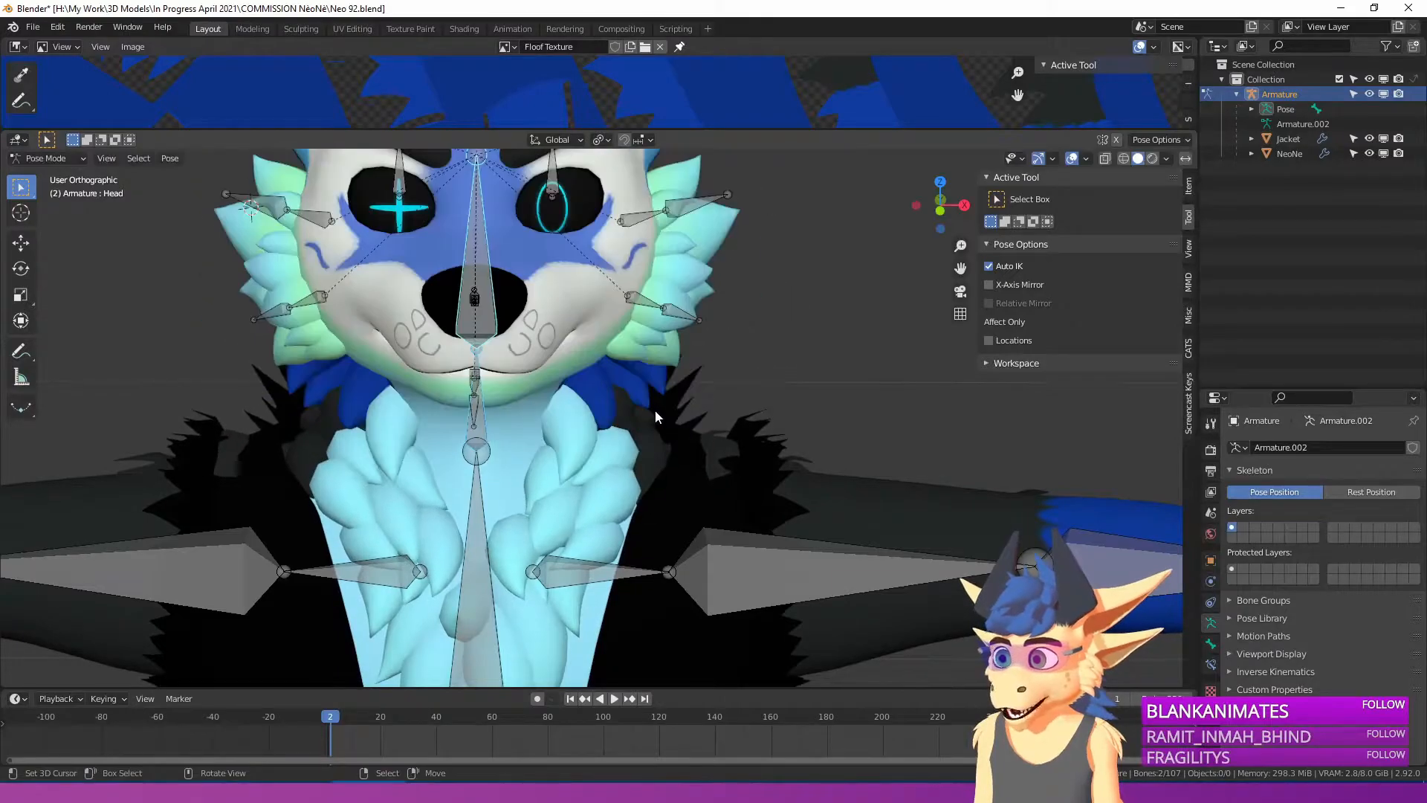
Select the three bones of the left hand's middle finger and curl them to test the deformation.
scroll(656, 408, down, 5)
middle_drag(718, 445, 554, 533)
scroll(562, 583, up, 5)
shift+middle_drag(550, 230, 576, 523)
shift+right_click(584, 420)
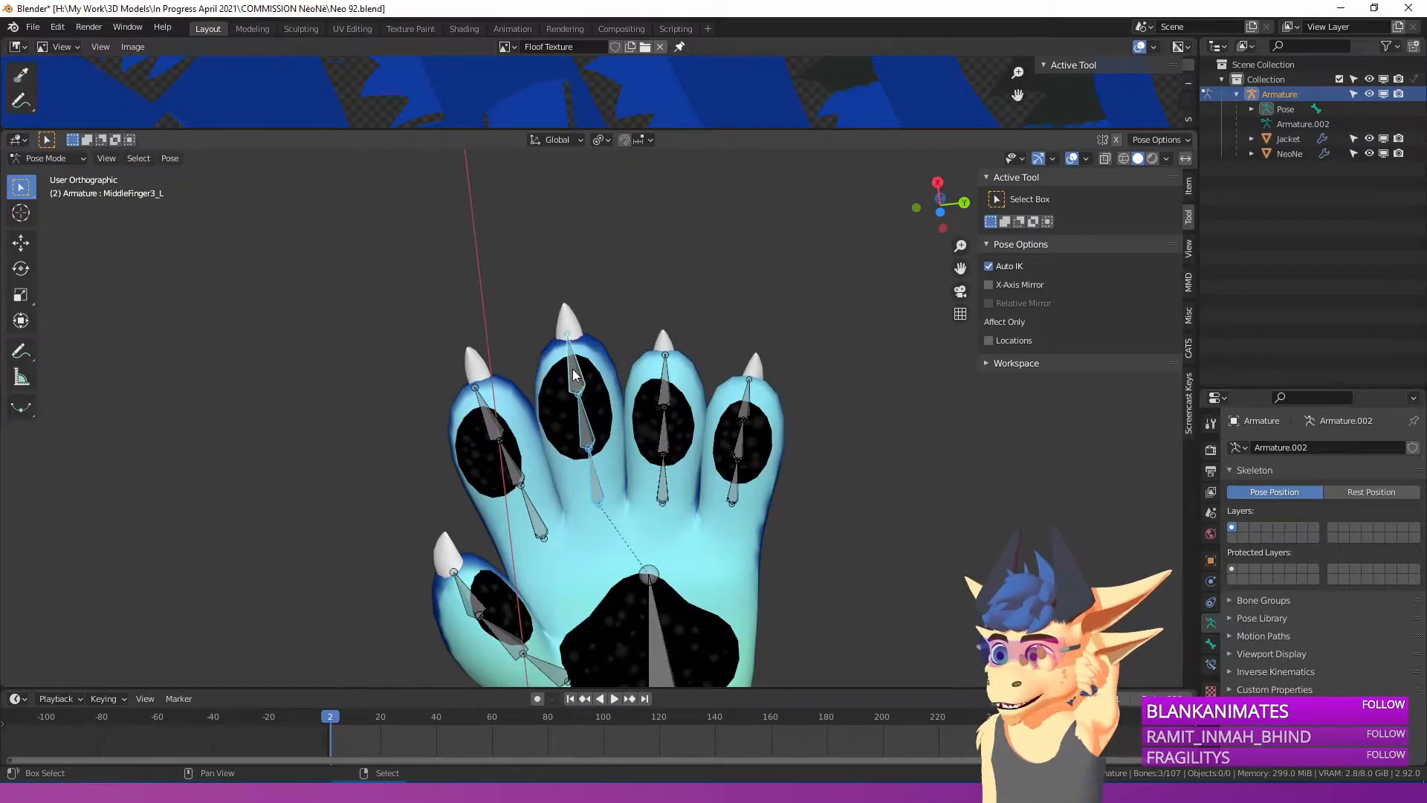
shift+right_click(572, 367)
shift+middle_drag(572, 367, 572, 407)
scroll(572, 407, up, 2)
key(r)
key(r)
click(580, 487)
Examine the curled left middle finger up close for how its mesh and paw pad deform.
scroll(580, 487, up, 1)
shift+middle_drag(580, 639, 584, 501)
shift+middle_drag(573, 374, 536, 466)
scroll(589, 532, up, 2)
scroll(575, 479, up, 4)
scroll(653, 473, down, 5)
key(Tab)
key(Tab)
scroll(643, 479, up, 2)
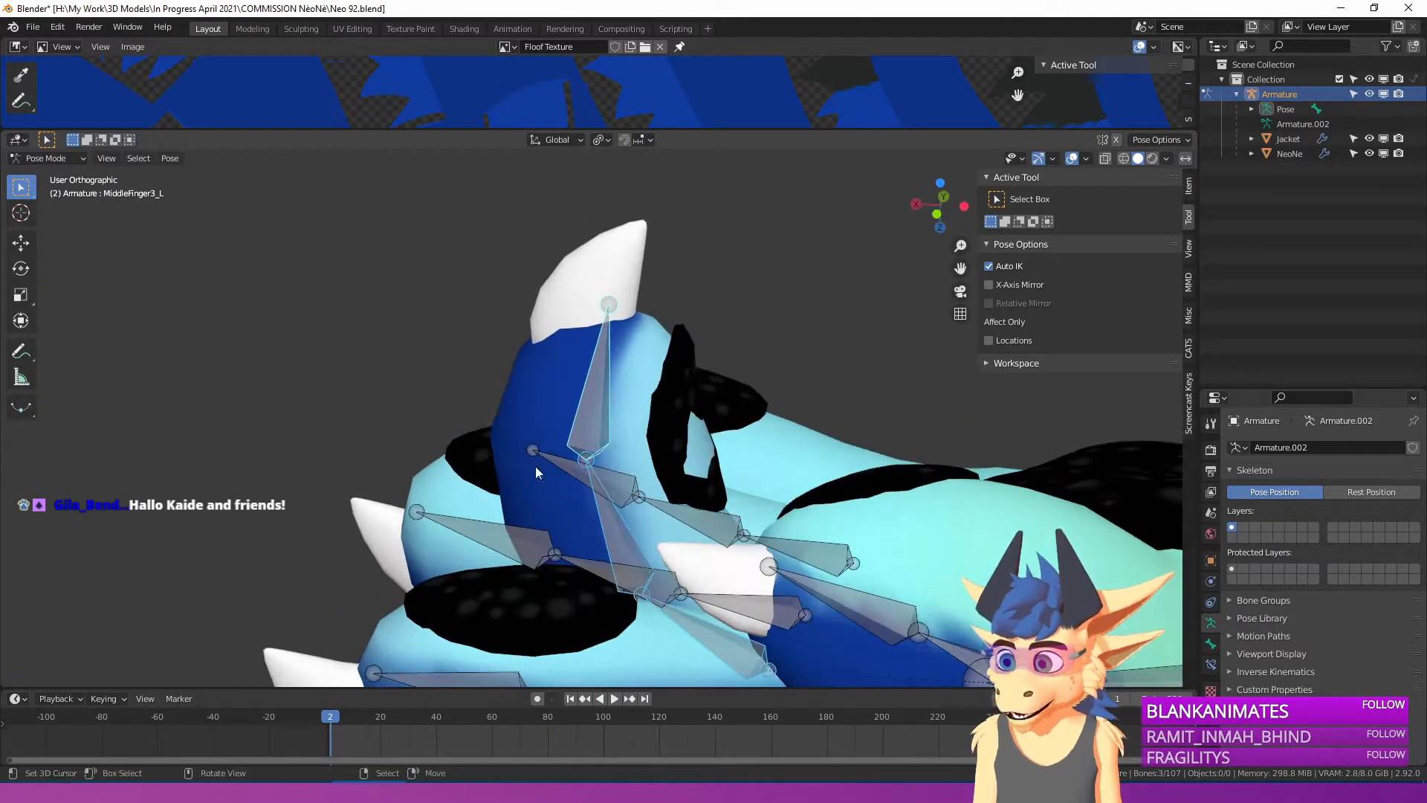
Try curling the finger between the left middle finger and pinky with its MiddleFinger .001 bones.
click(491, 548)
middle_drag(490, 548, 551, 555)
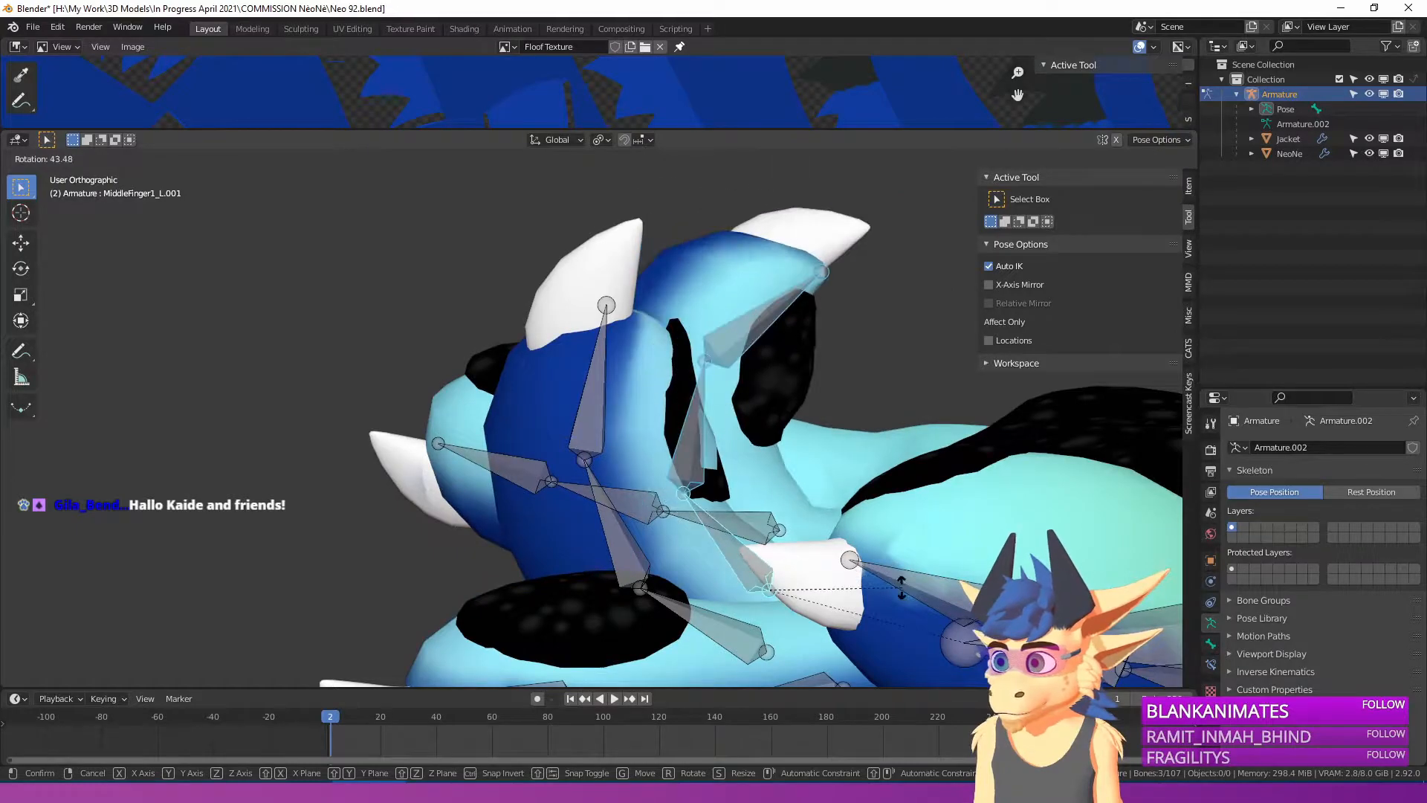
right_click(792, 549)
middle_drag(792, 549, 610, 311)
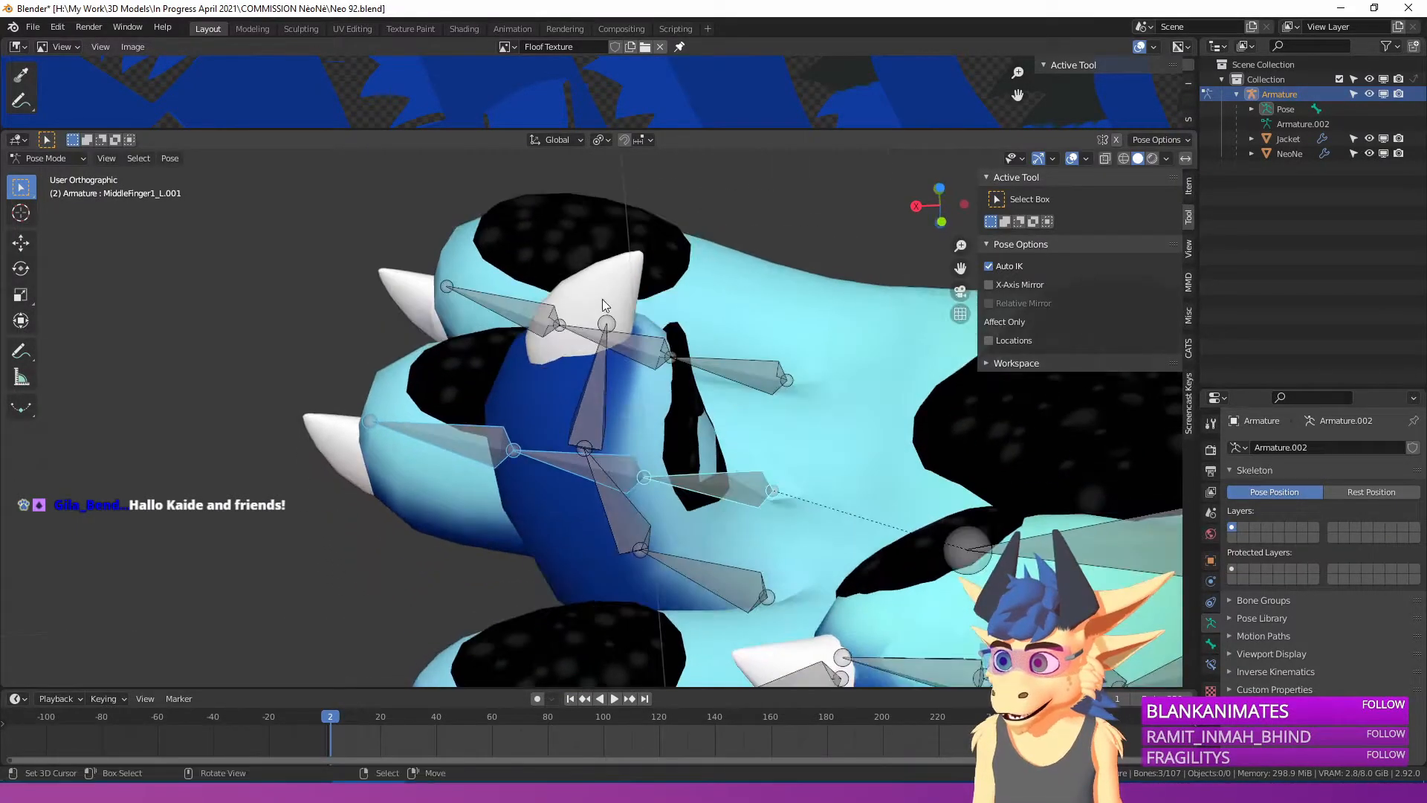
Try curling the three bones of the left pinky finger, and undo the rotation.
shift+right_click(743, 379)
middle_drag(744, 379, 645, 327)
key(r)
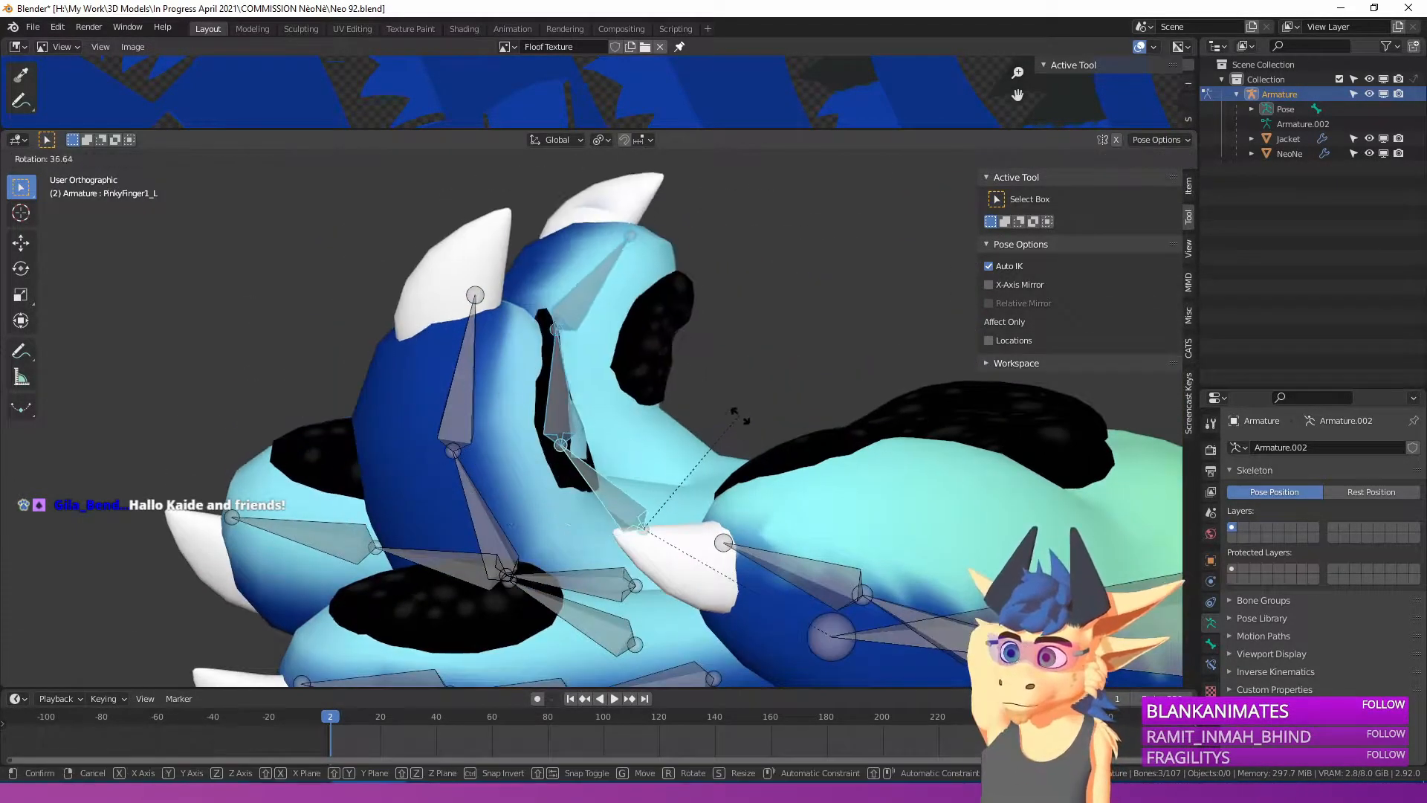
click(752, 445)
scroll(752, 445, down, 1)
shift+middle_drag(610, 551, 648, 333)
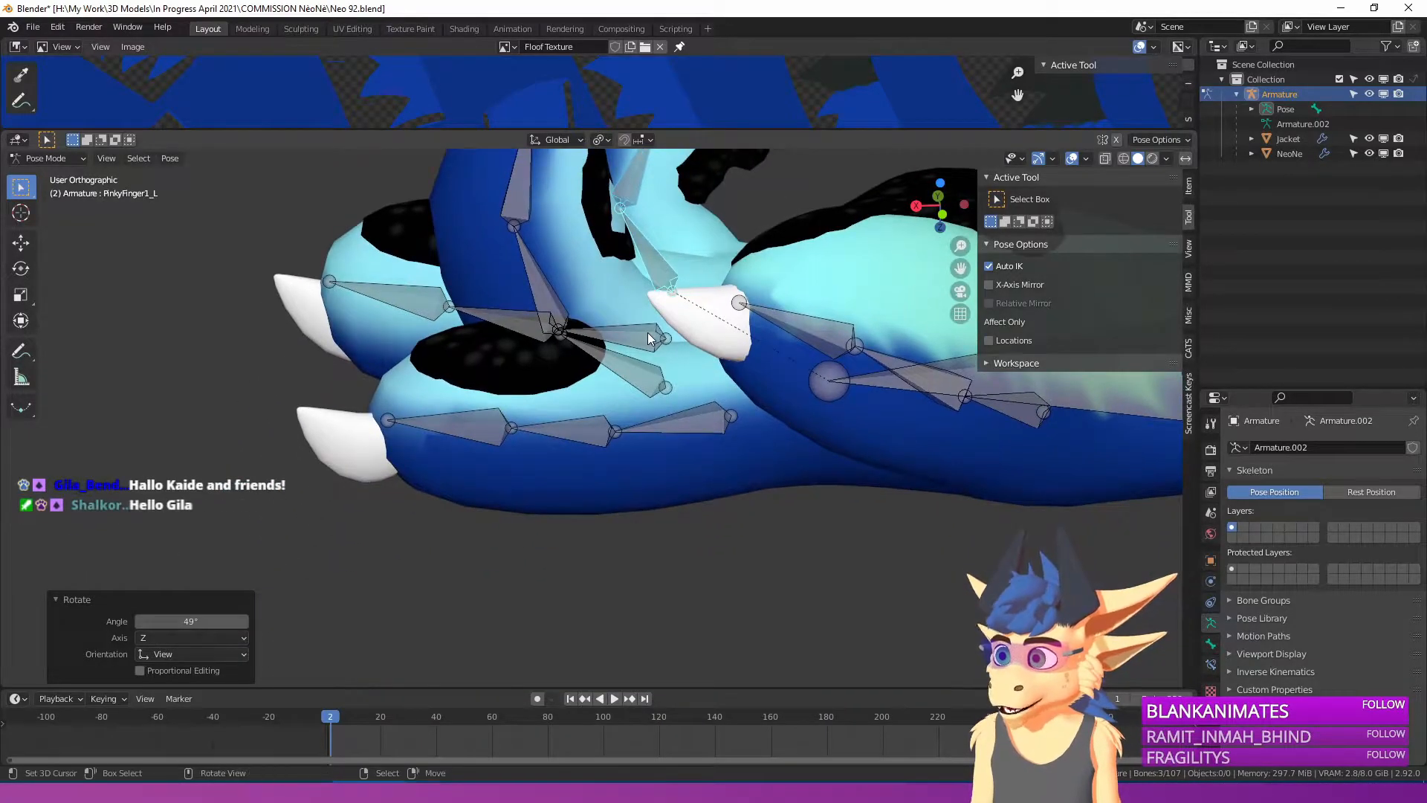
key(ctrl+z)
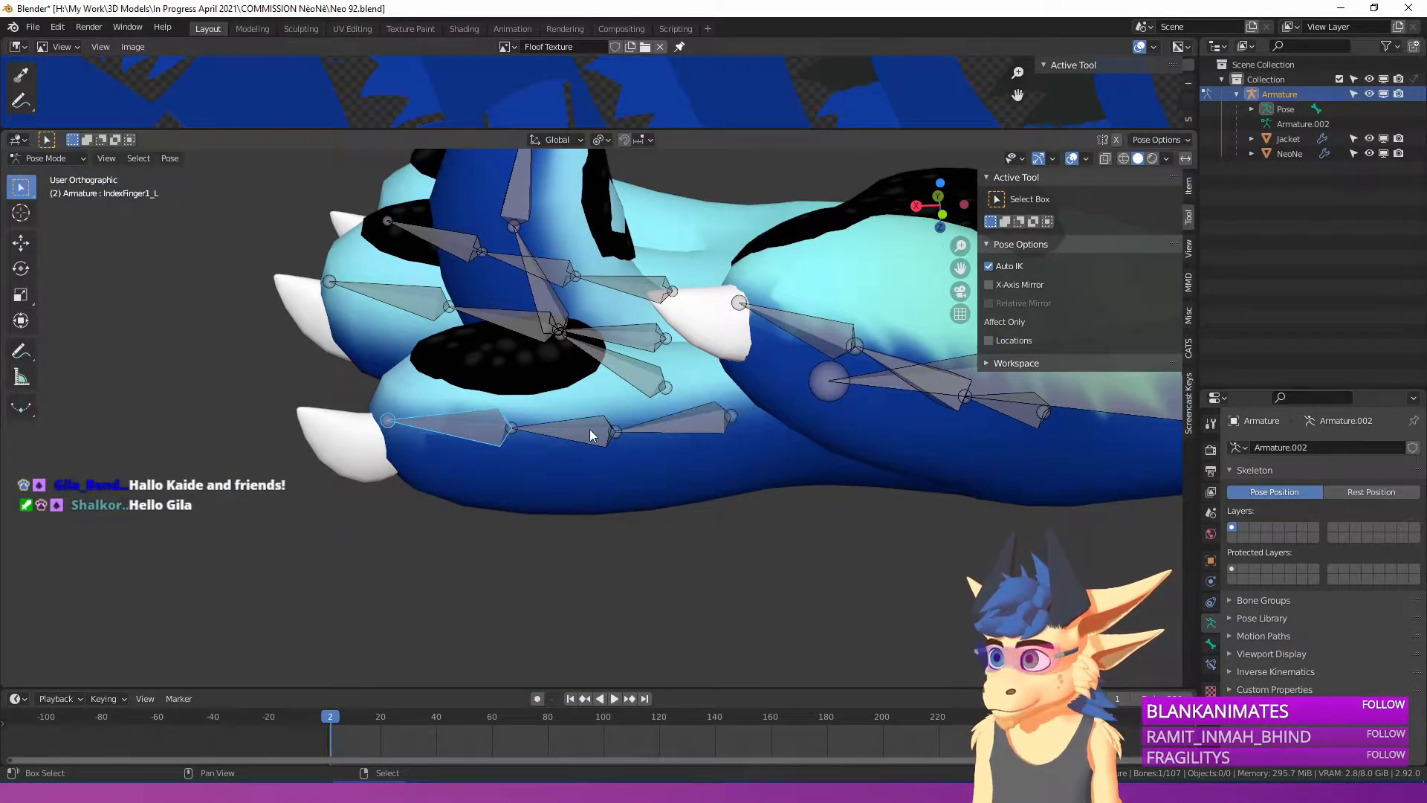
Curl the three bones of the left index finger as a deformation test.
shift+right_click(679, 423)
middle_drag(680, 423, 604, 496)
key(r)
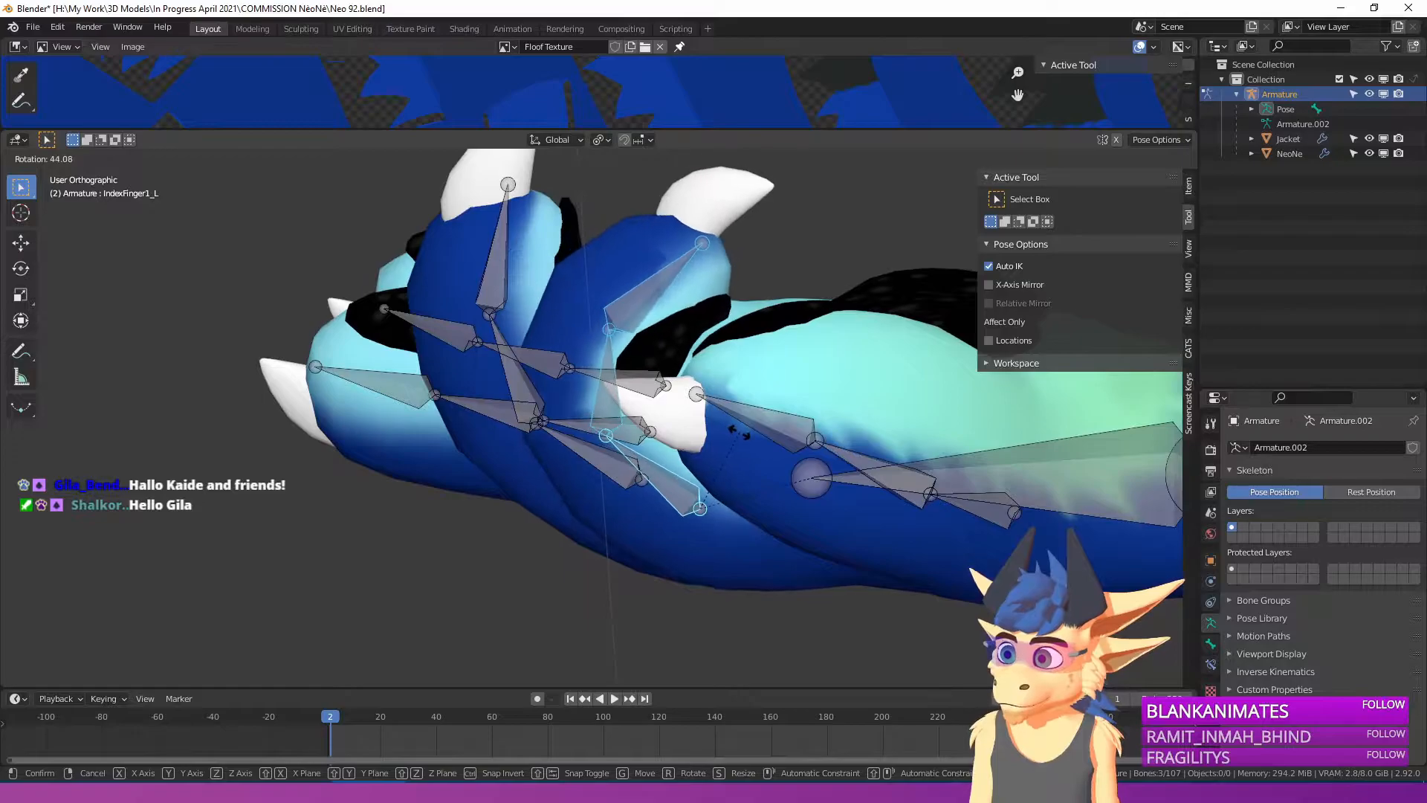
click(736, 429)
Reset the rotation of all bones and return the armature to Object Mode.
scroll(736, 429, down, 5)
right_click(679, 435)
key(a)
key(alt+r)
middle_drag(671, 437, 707, 455)
scroll(617, 489, up, 3)
scroll(618, 489, up, 1)
click(57, 160)
click(58, 176)
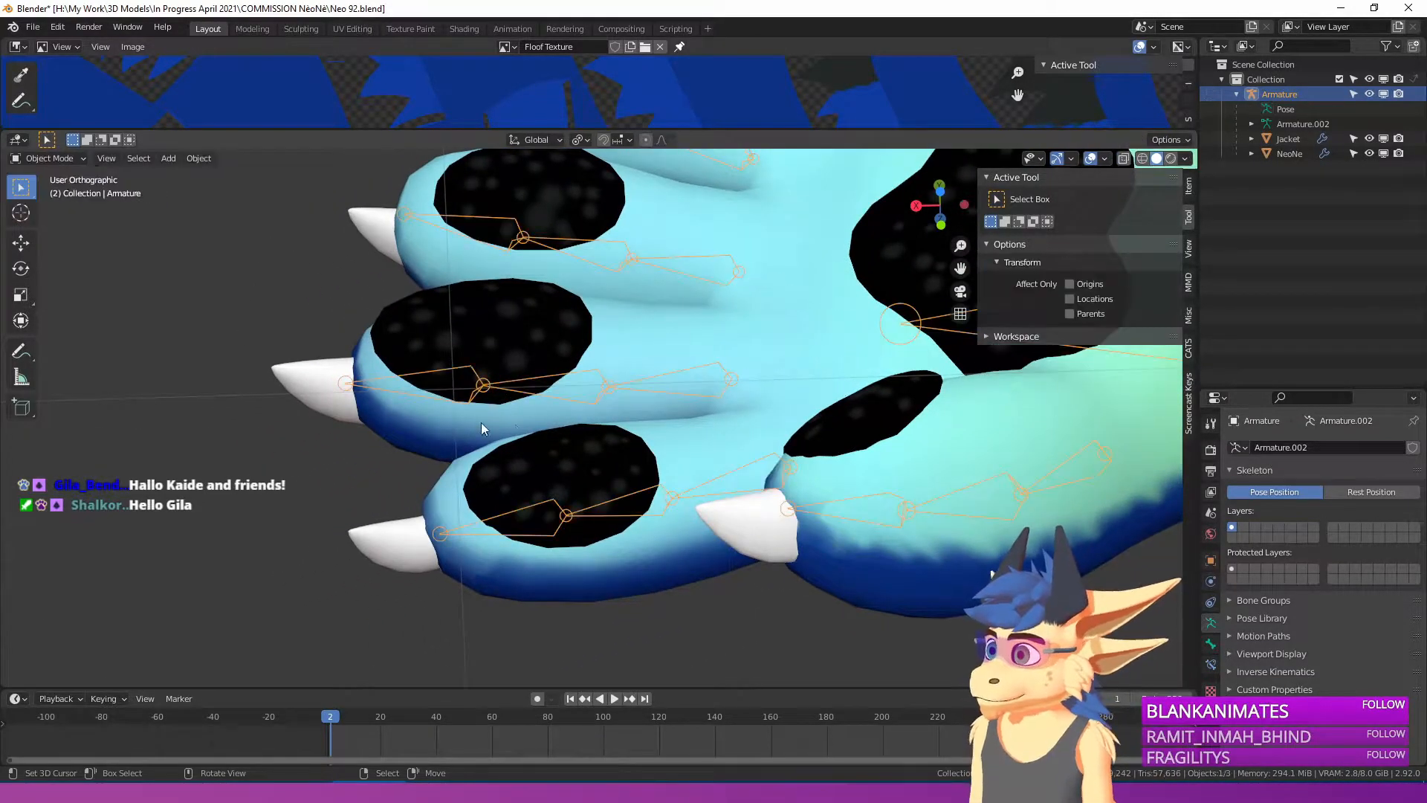
right_click(502, 352)
key(Tab)
shift+middle_drag(501, 350, 559, 389)
key(Tab)
key(Tab)
key(Tab)
click(61, 159)
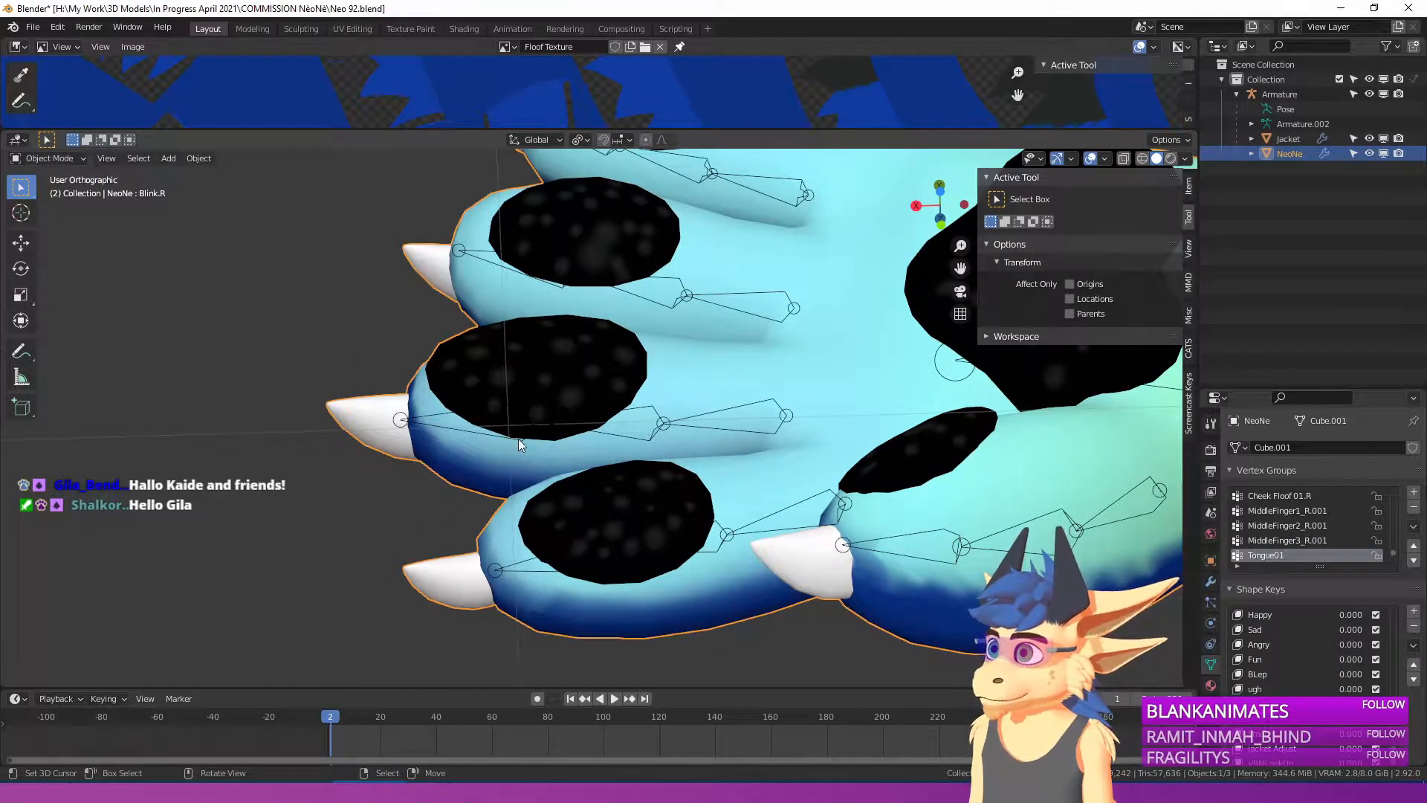
Enter Weight Paint on the NeoNe mesh with the armature selected, turn off face masking, and show the MiddleFinger3_L bone's weights.
right_click(477, 427)
shift+right_click(497, 397)
shift+middle_drag(503, 391, 526, 458)
click(18, 158)
click(53, 241)
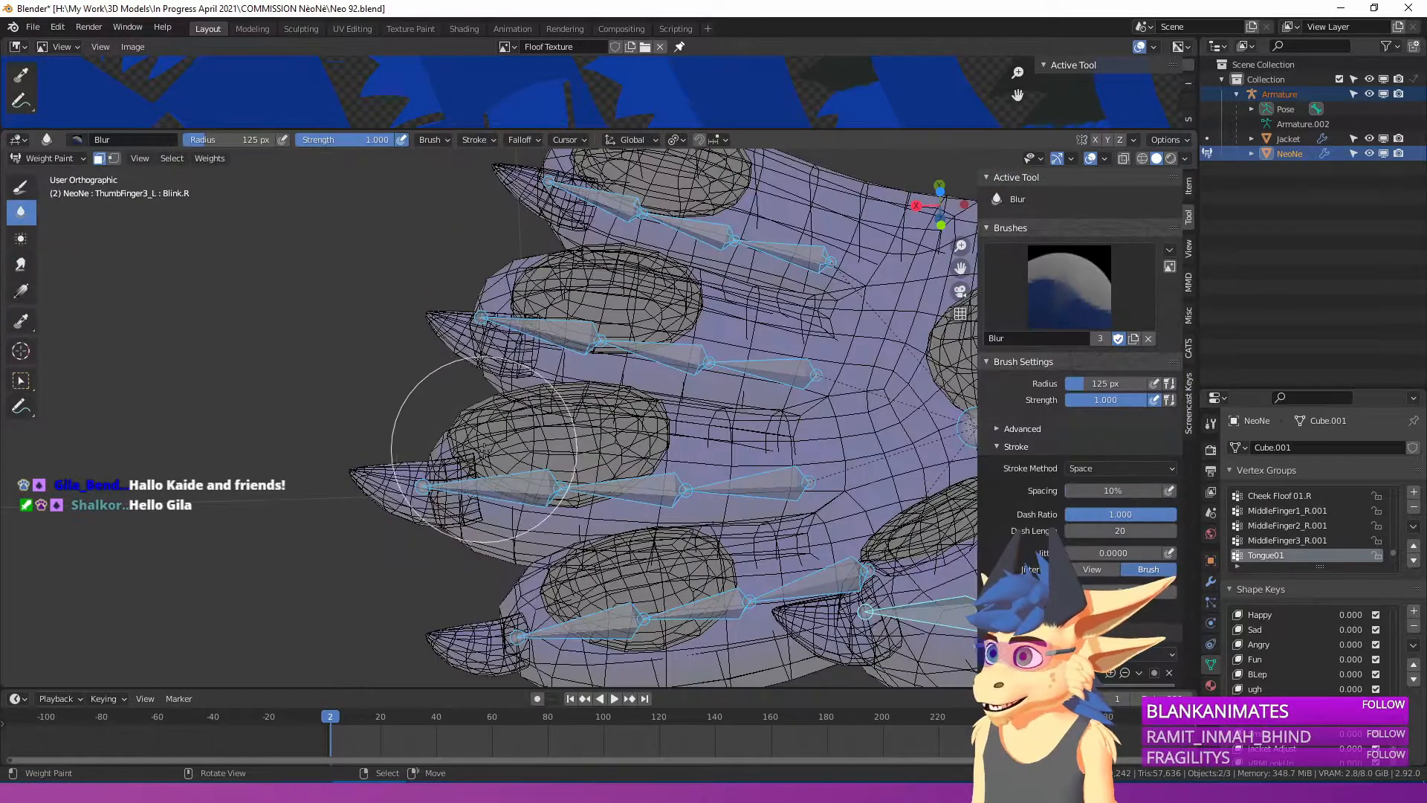
click(101, 158)
right_click(533, 483)
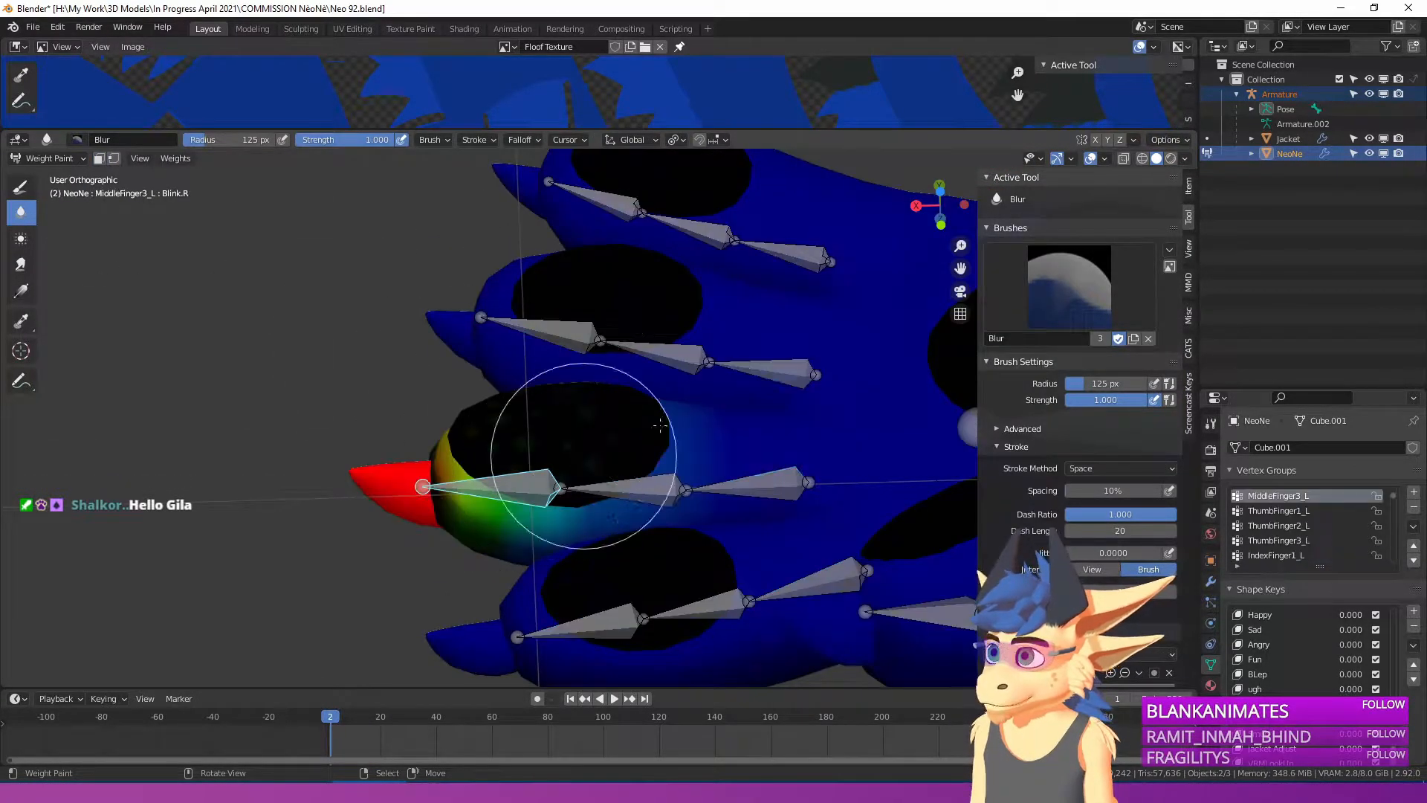
Change the viewport shading so the finger pads display their weight colors instead of black.
click(1185, 159)
click(1119, 344)
middle_drag(554, 448, 553, 471)
scroll(553, 465, up, 2)
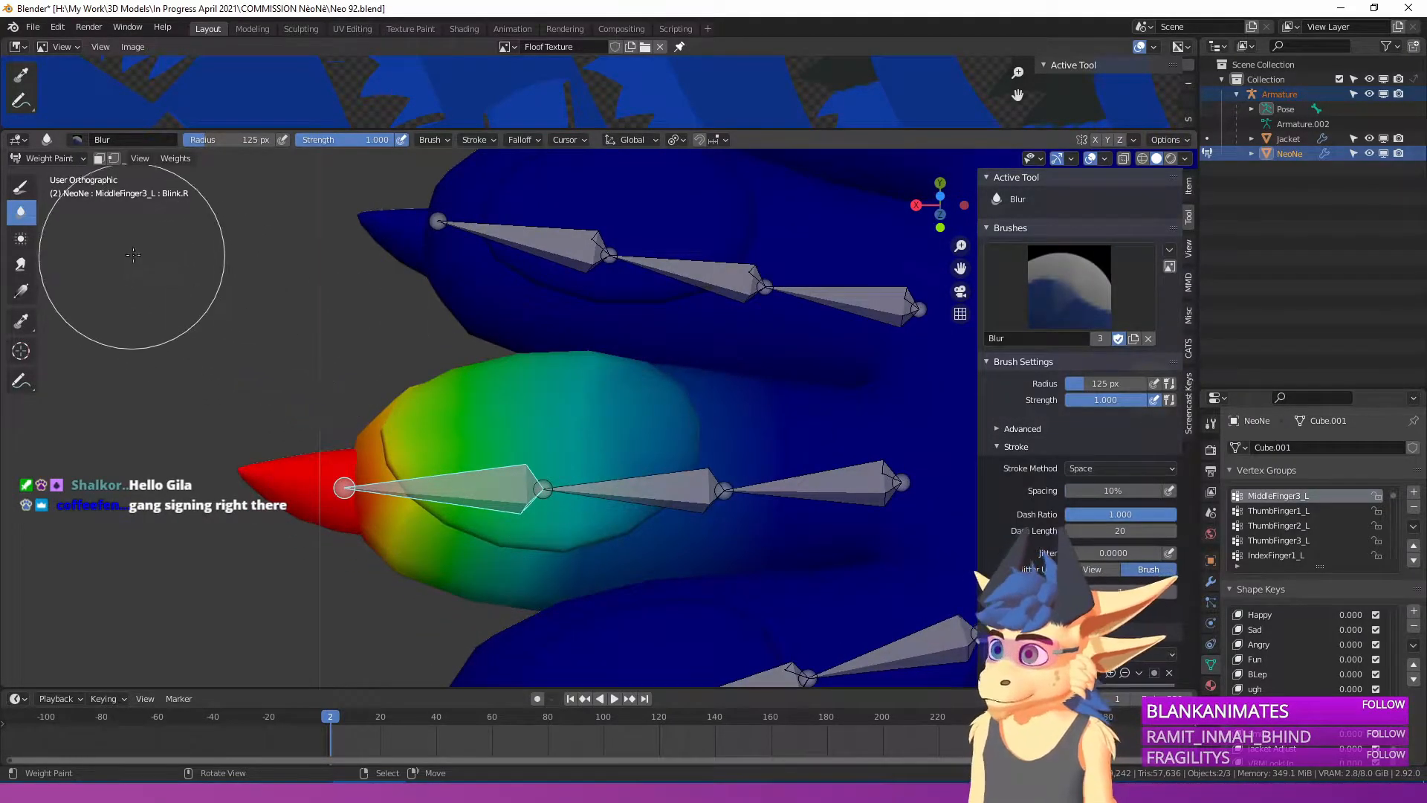
Paint MiddleFinger2_L weight across the middle finger's pad with the Add brush at weight 1.000, and switch to the Blur tool.
right_click(578, 491)
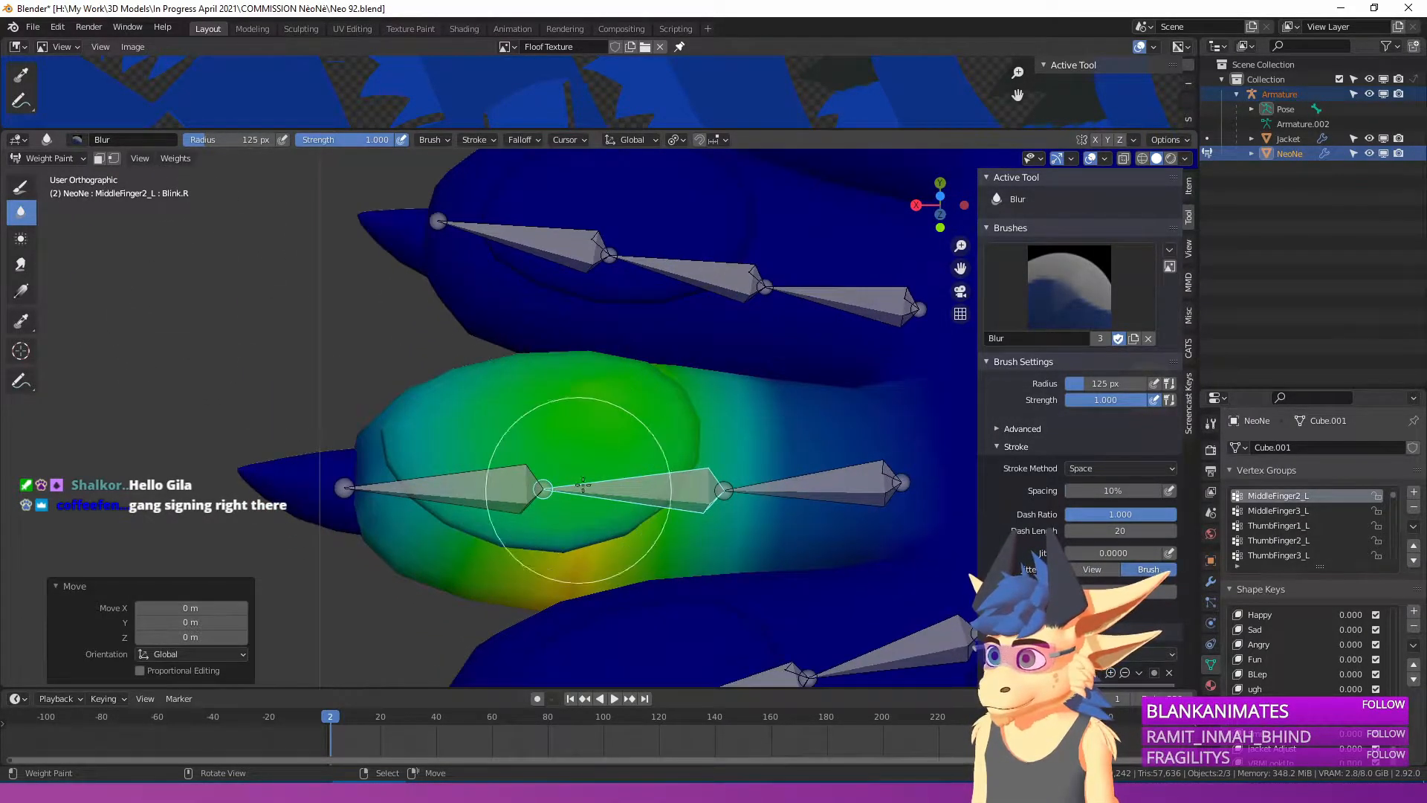
click(1073, 292)
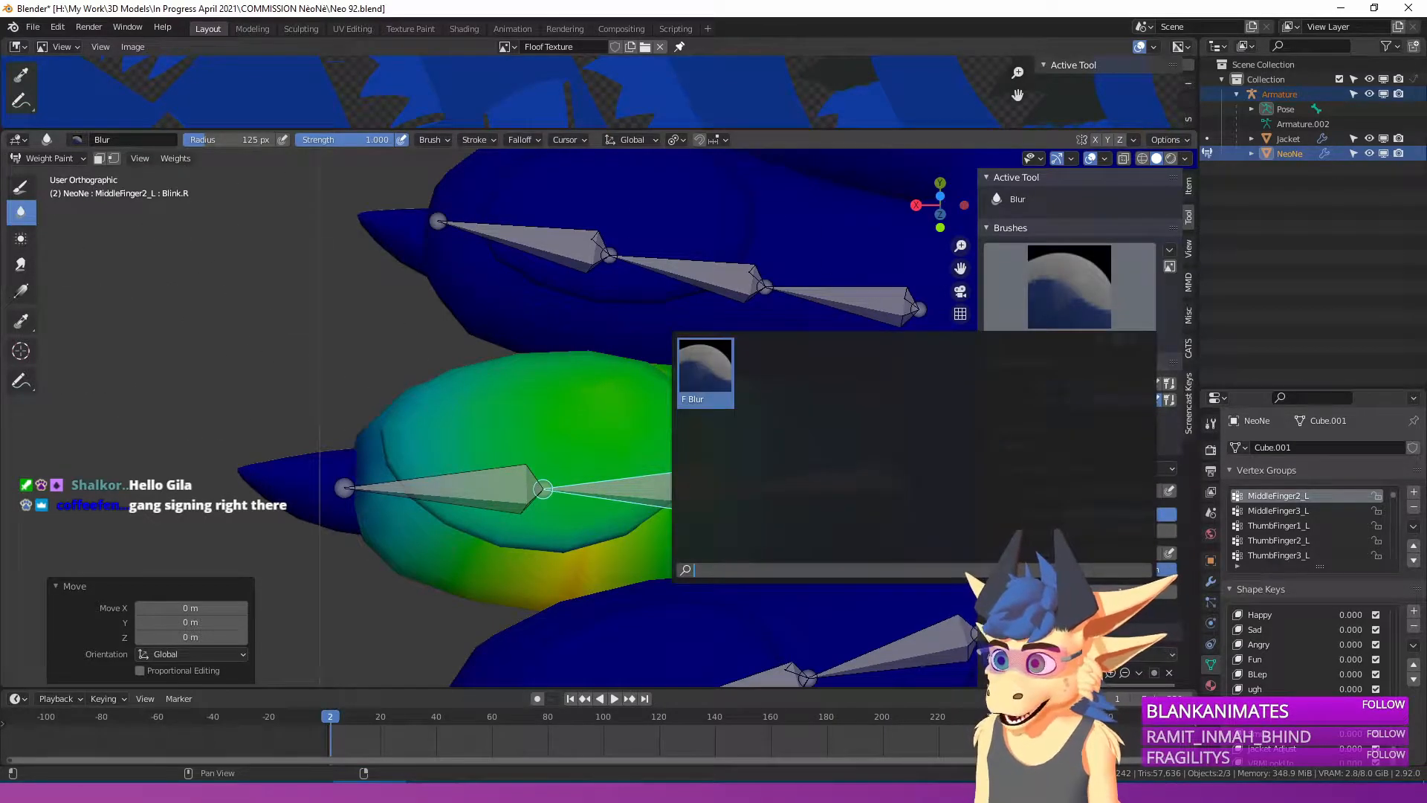
click(21, 186)
click(1069, 296)
click(708, 368)
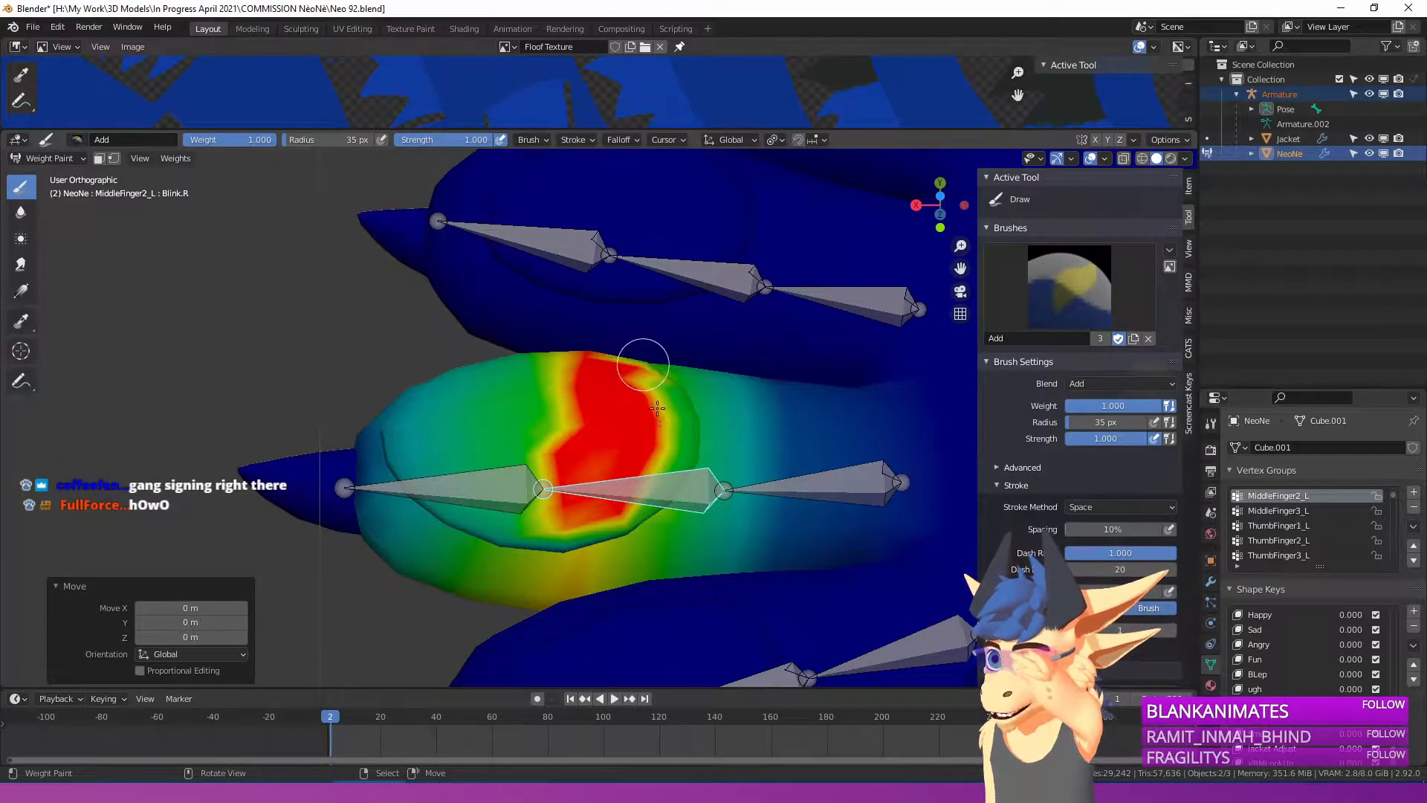
scroll(629, 494, down, 4)
click(21, 213)
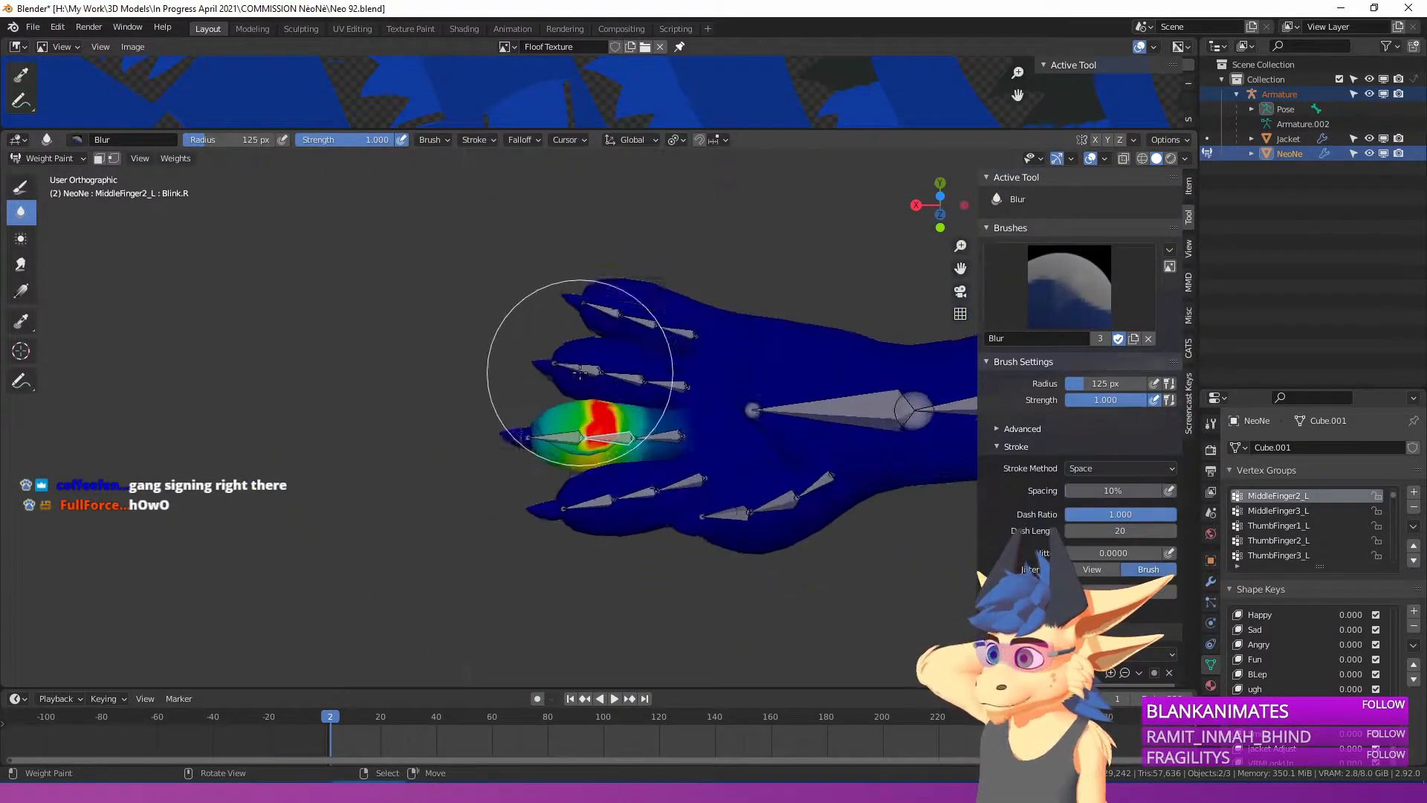
Curl all three bones of the left middle finger toward the palm as a deformation test.
middle_drag(586, 419, 609, 370)
right_click(521, 444)
key(r)
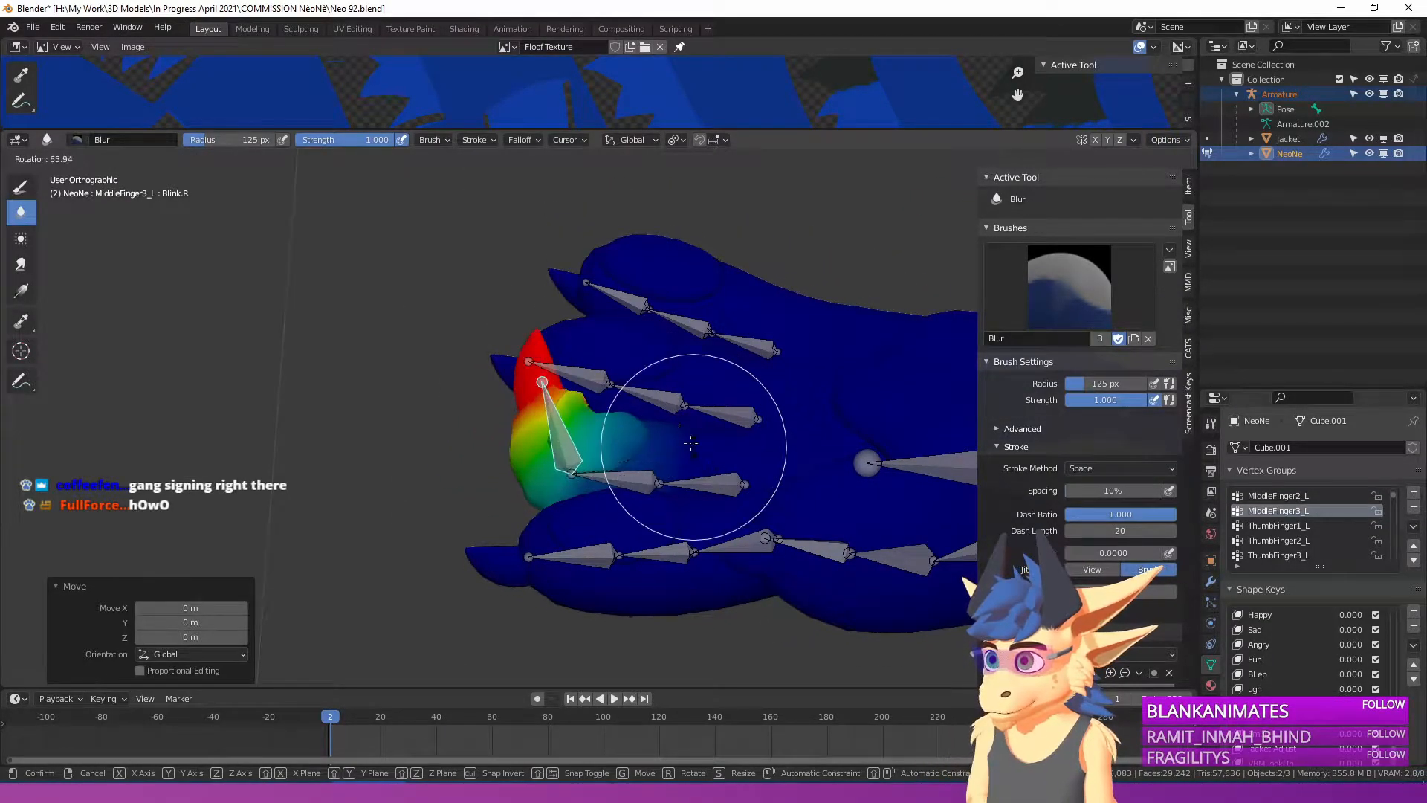
right_click(695, 453)
shift+right_click(617, 477)
shift+right_click(690, 483)
shift+middle_drag(736, 430, 738, 416)
key(r)
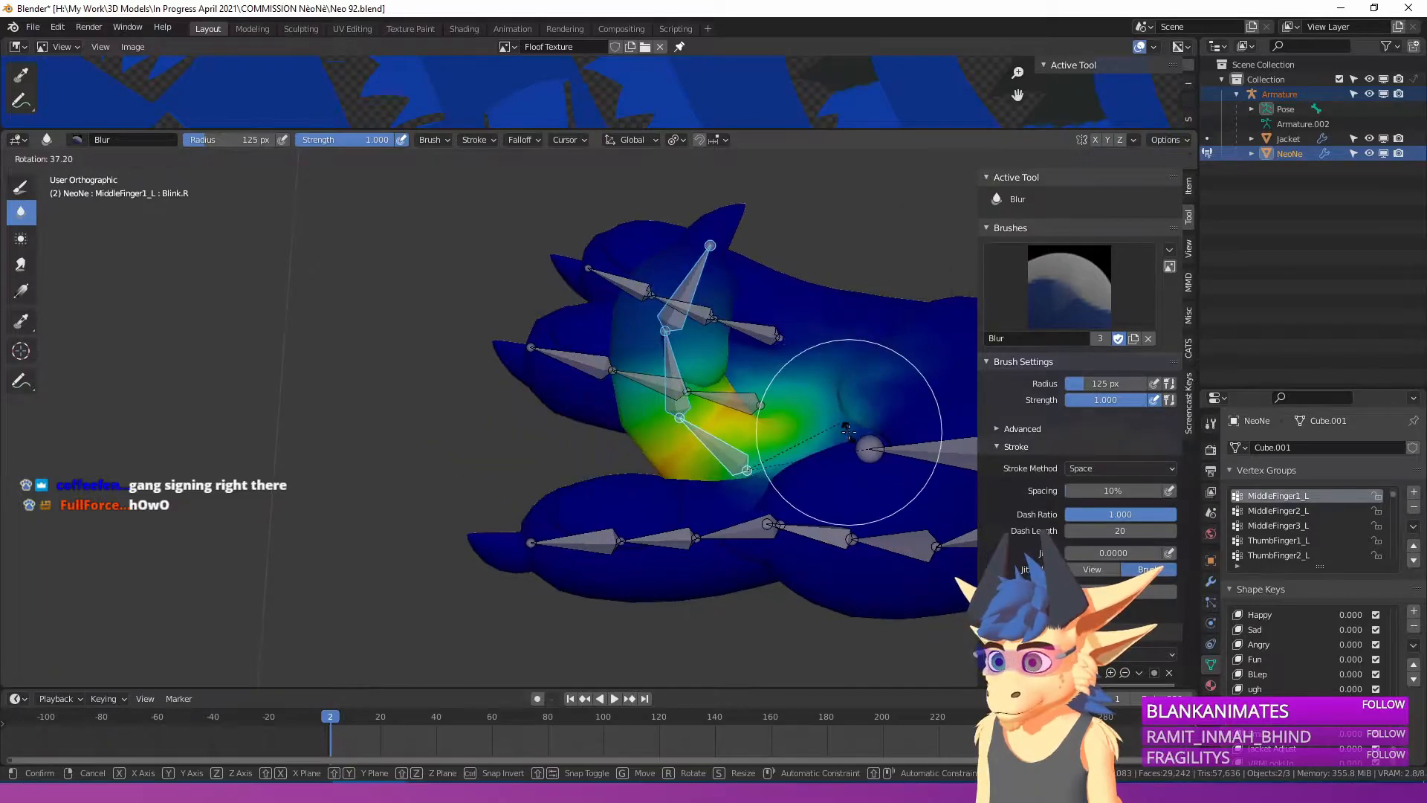
click(952, 290)
Rotate the three middle finger bones -29.5° in the view and adjust their pose with trackball rotations.
middle_drag(621, 237, 749, 341)
key(r)
click(691, 279)
key(r)
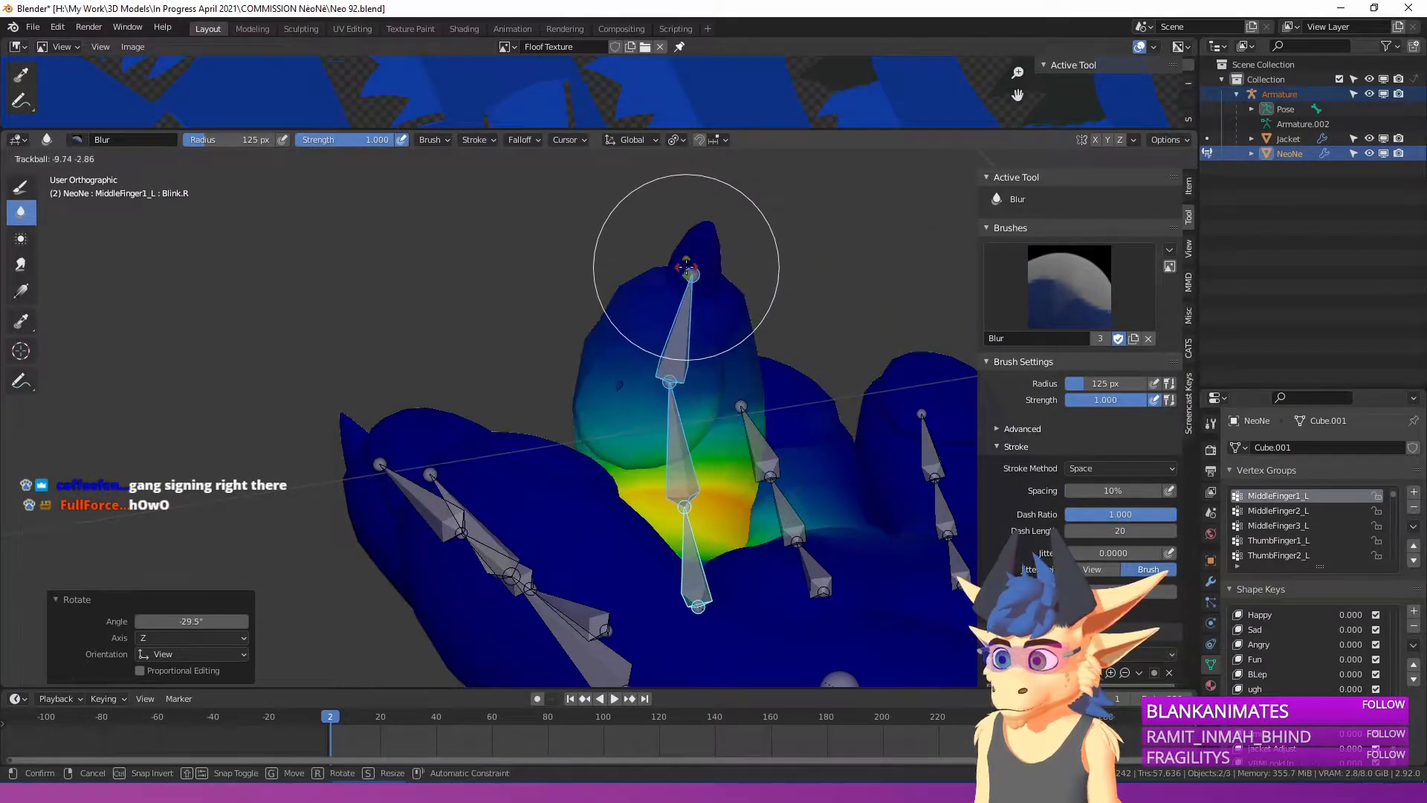
click(706, 343)
key(r)
key(r)
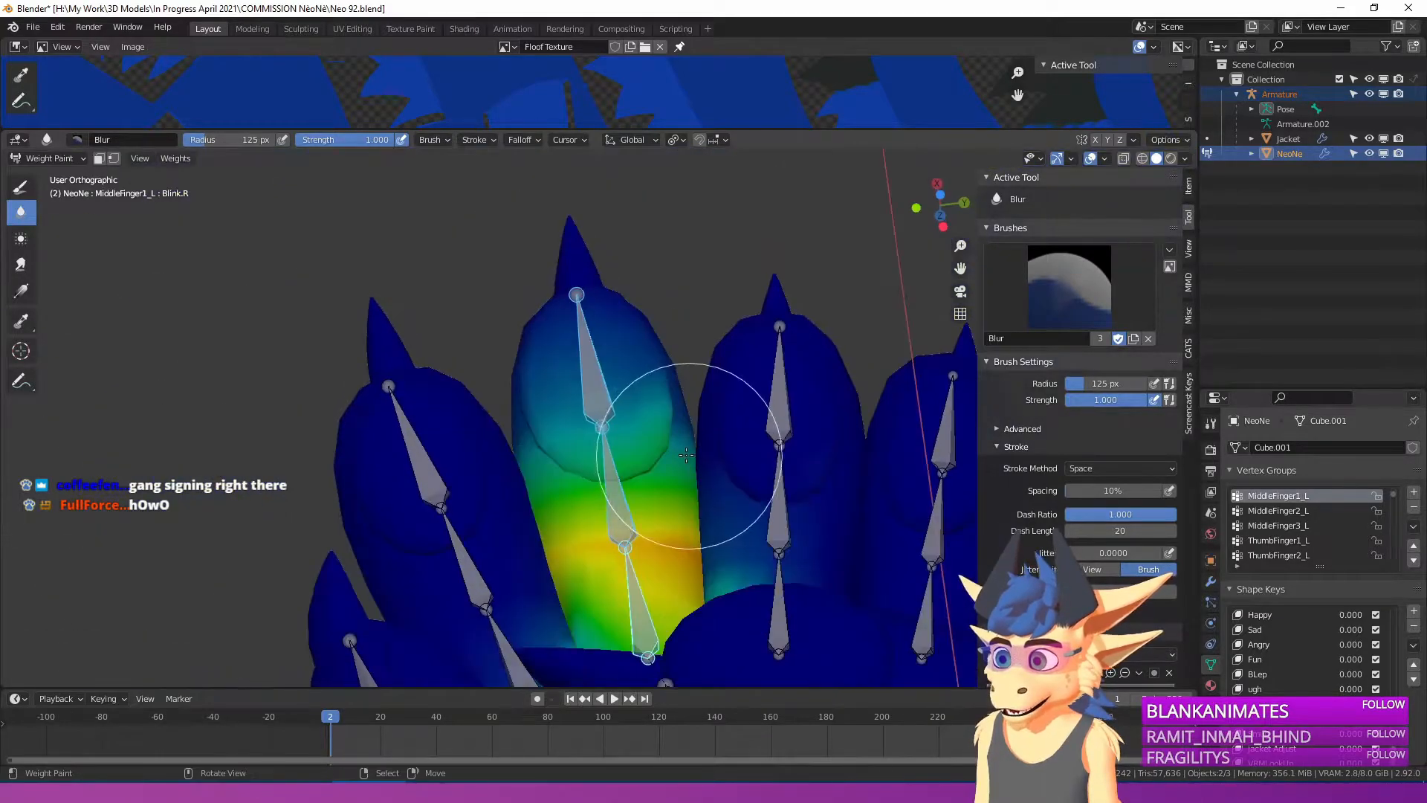
click(711, 491)
Paint MiddleFinger3_L weight onto the middle finger's pad with the Add brush at weight 1.000 and blur the result.
mouse_move(711, 492)
middle_down()
mouse_move(621, 331)
mouse_move(468, 345)
mouse_move(659, 379)
middle_up()
right_click(620, 328)
scroll(485, 357, up, 1)
click(24, 189)
scroll(476, 348, up, 1)
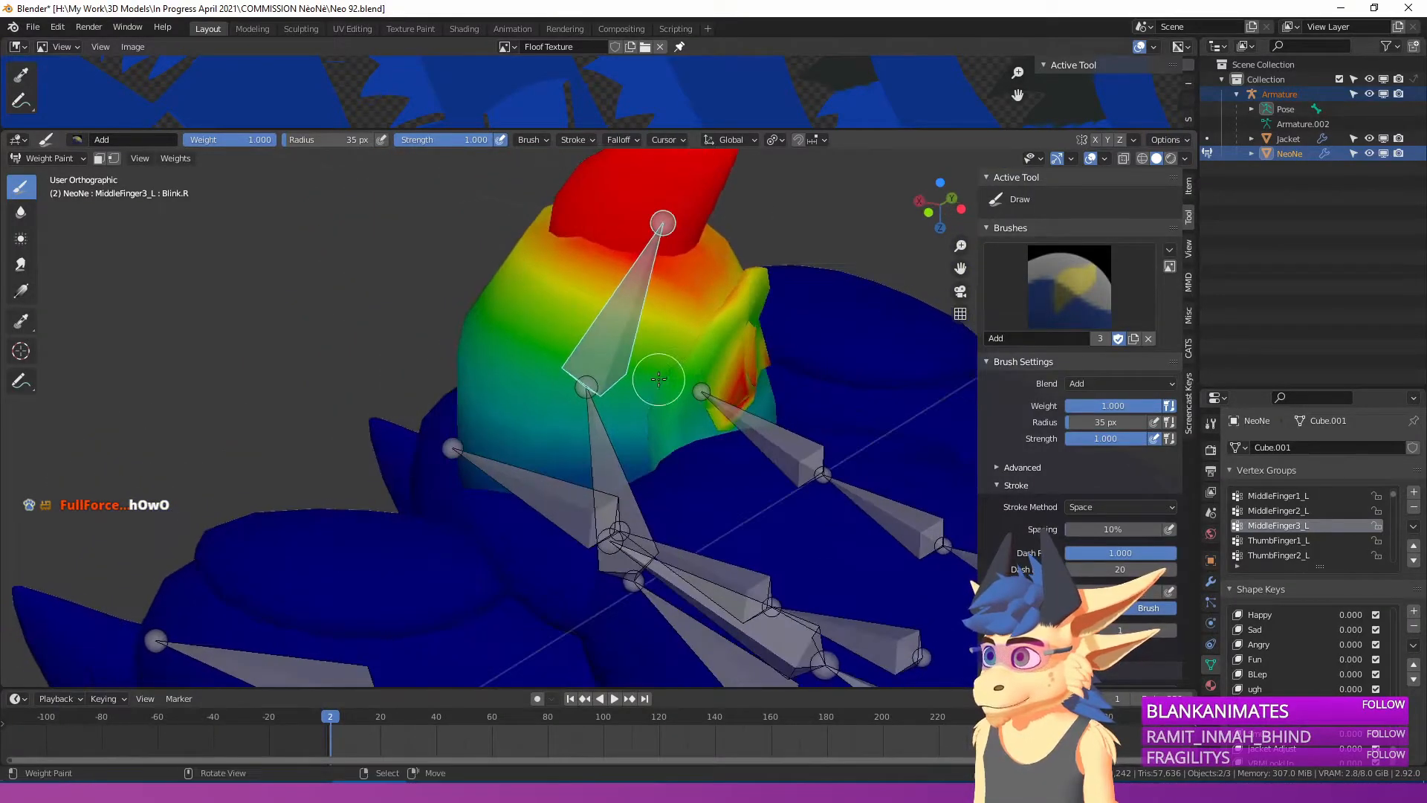
click(21, 213)
mouse_move(806, 366)
middle_down()
mouse_move(573, 334)
mouse_move(618, 351)
middle_up()
mouse_move(703, 310)
middle_down()
mouse_move(748, 309)
mouse_move(656, 414)
mouse_move(628, 392)
mouse_move(538, 399)
middle_up()
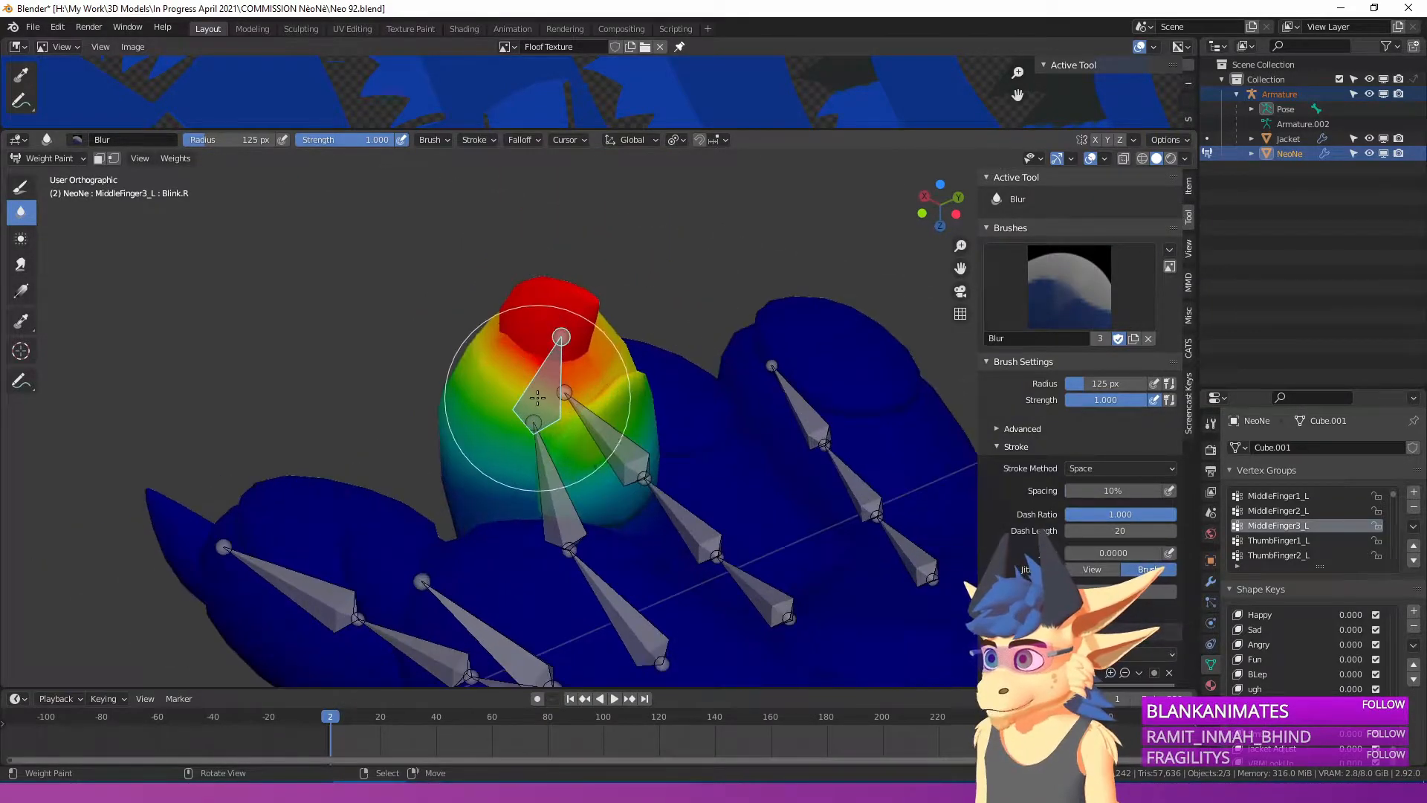
Add another MiddleFinger3_L weight stroke on the lower part of the pad and smooth it with the Blur brush.
scroll(557, 476, up, 5)
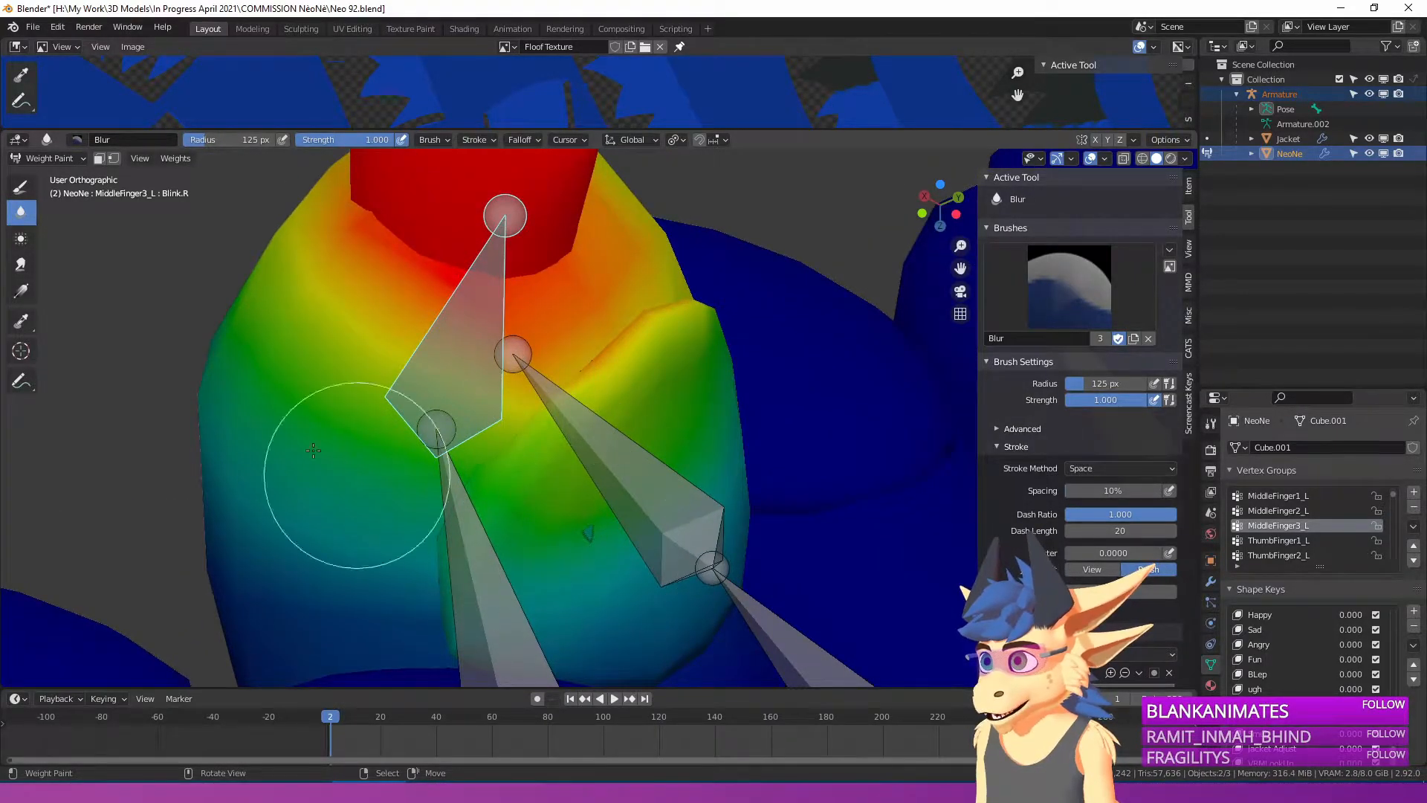
click(21, 186)
drag(578, 506, 525, 524)
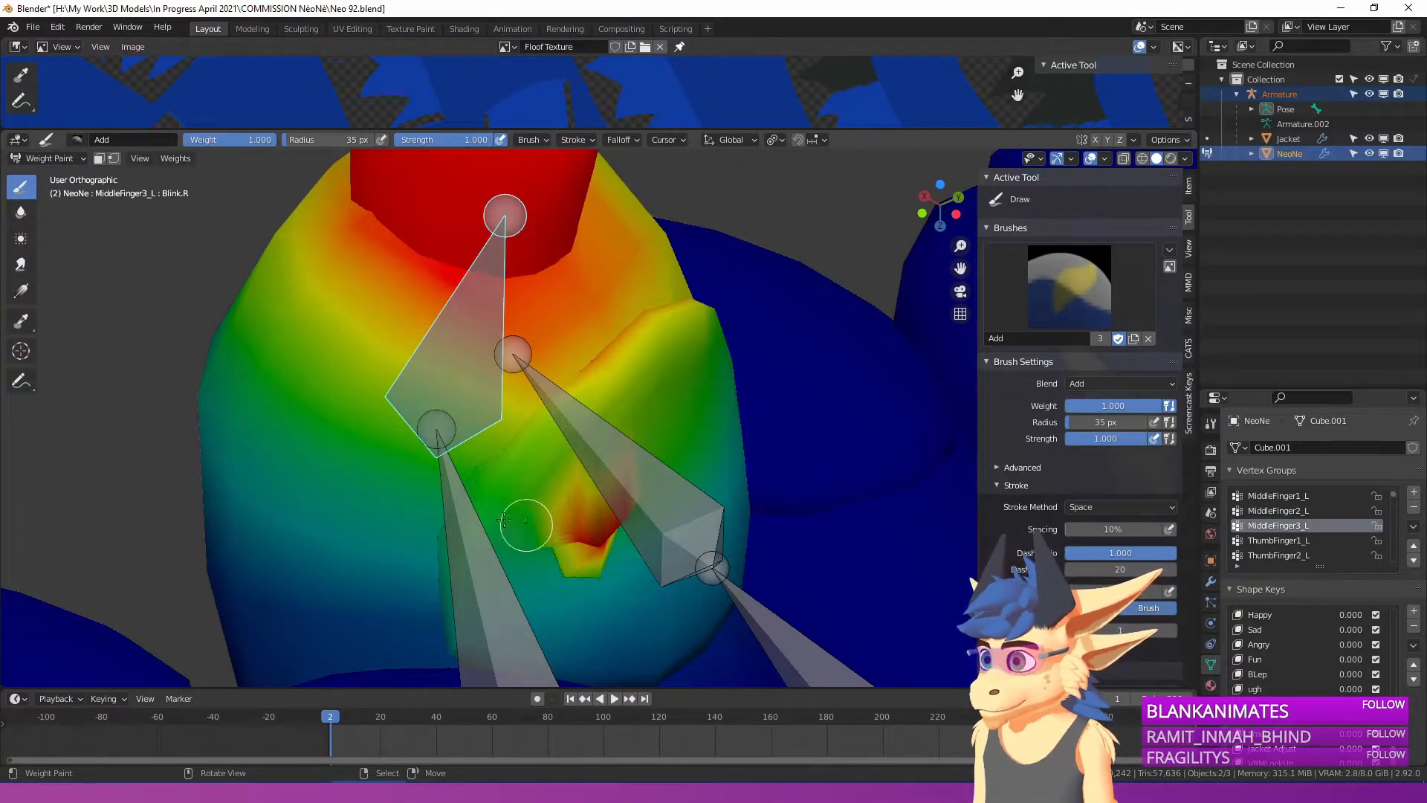
click(21, 212)
mouse_move(431, 437)
mouse_down()
mouse_move(574, 525)
mouse_move(595, 562)
mouse_up()
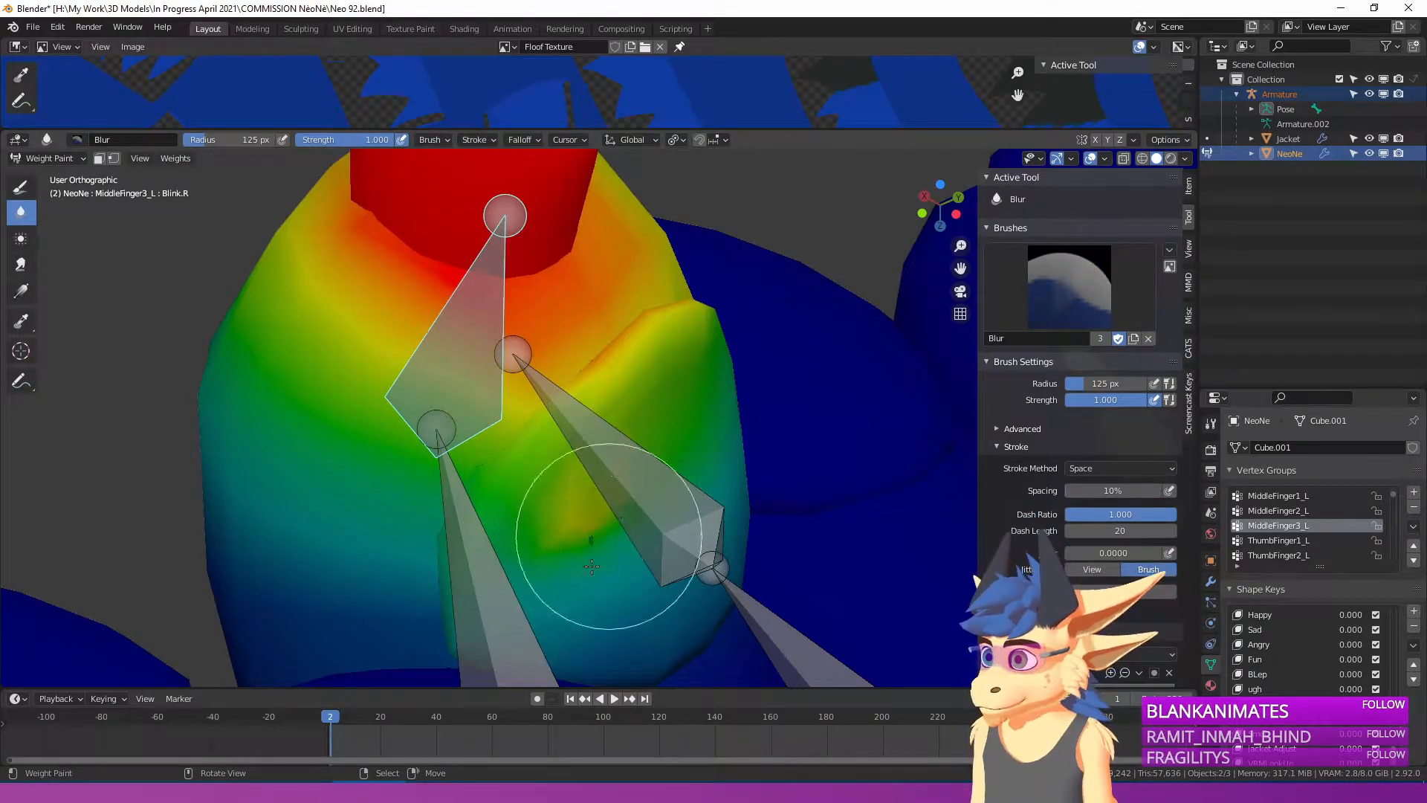
Enter Edit Mode on the NeoNe mesh and select the patch of faces at the center of the middle finger's pad.
scroll(603, 547, down, 2)
middle_drag(592, 483, 662, 453)
key(Tab)
scroll(670, 398, down, 2)
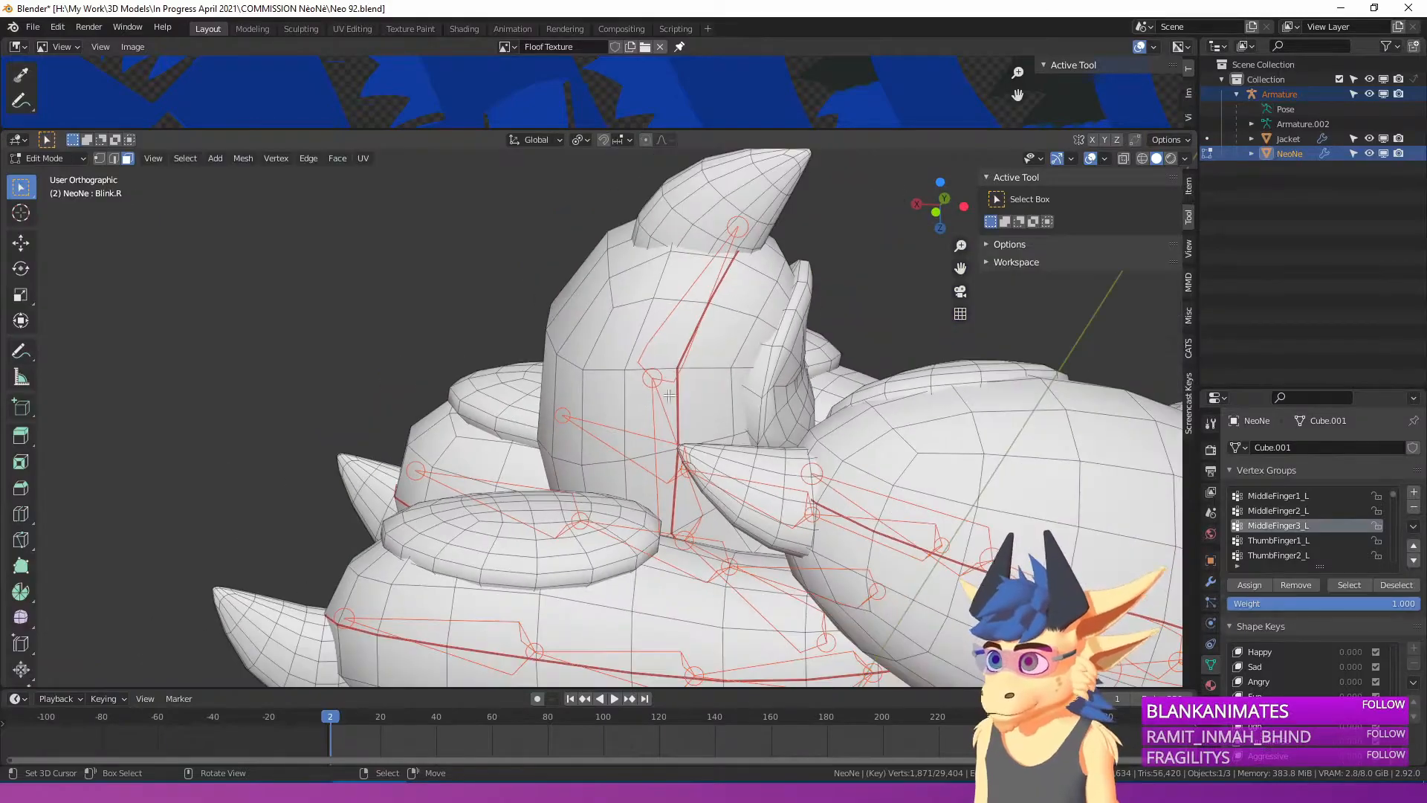
middle_drag(847, 421, 372, 368)
scroll(449, 400, up, 2)
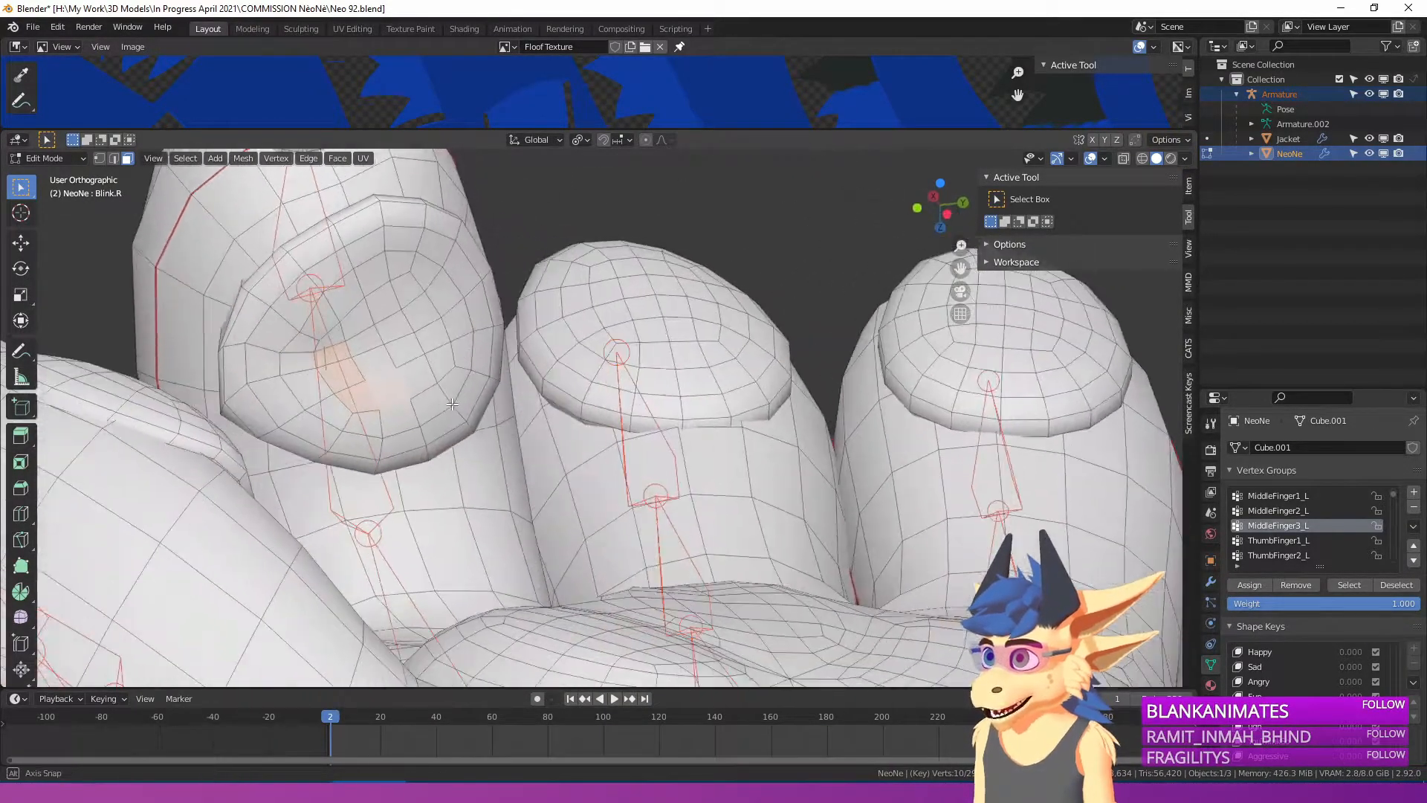
scroll(372, 368, up, 2)
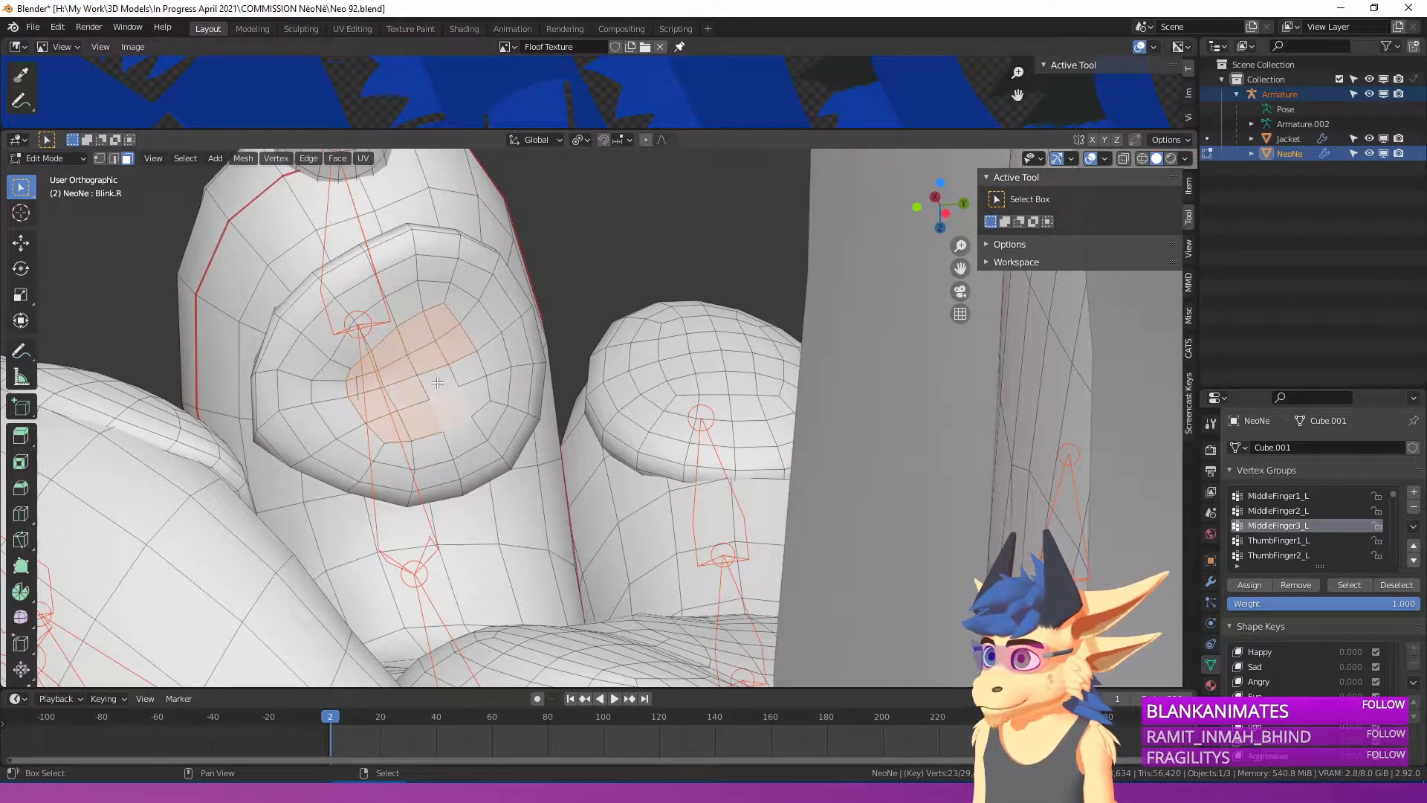
Move the selected pad faces -0.00152 m along X with connected proportional editing and smooth falloff.
middle_drag(463, 371, 784, 389)
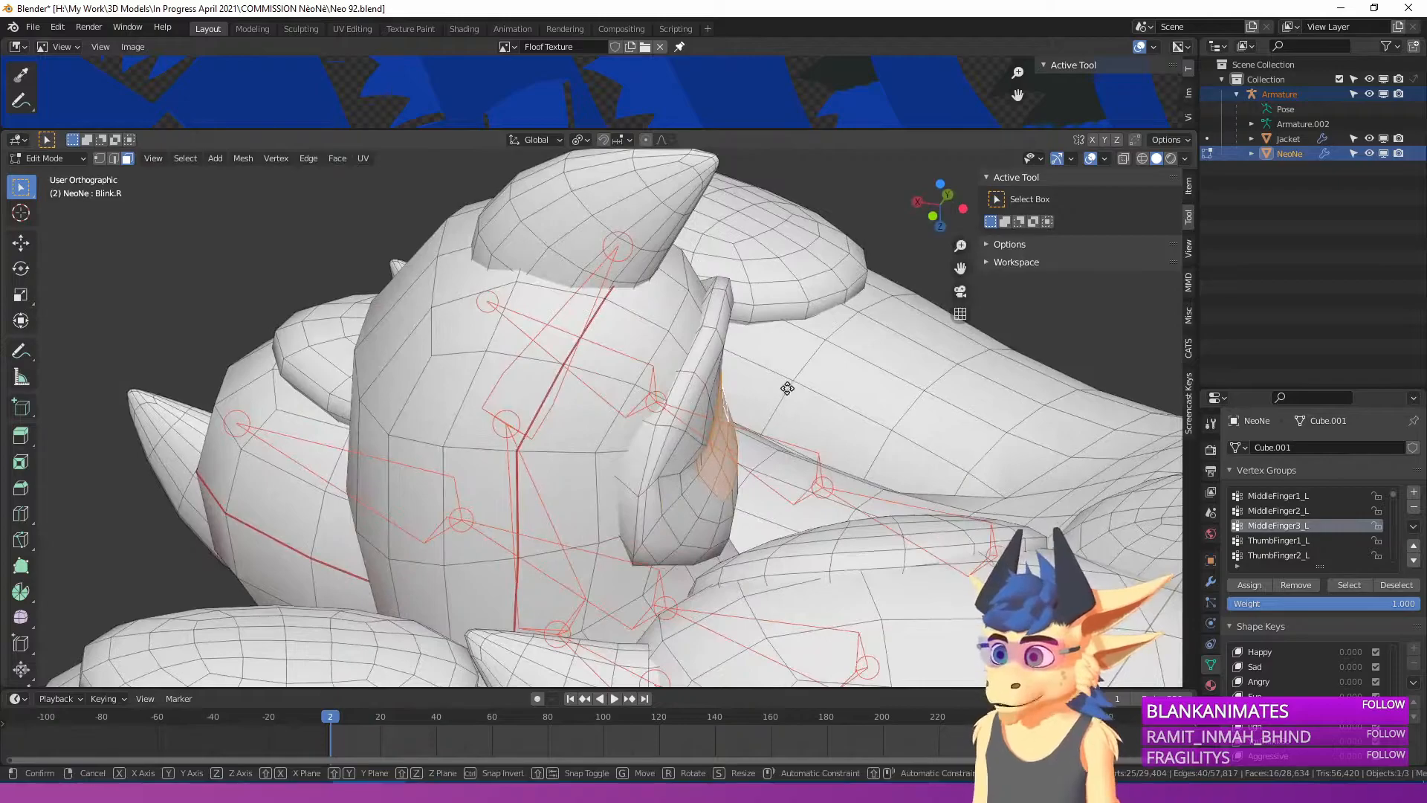
key(g)
key(x)
right_click(794, 391)
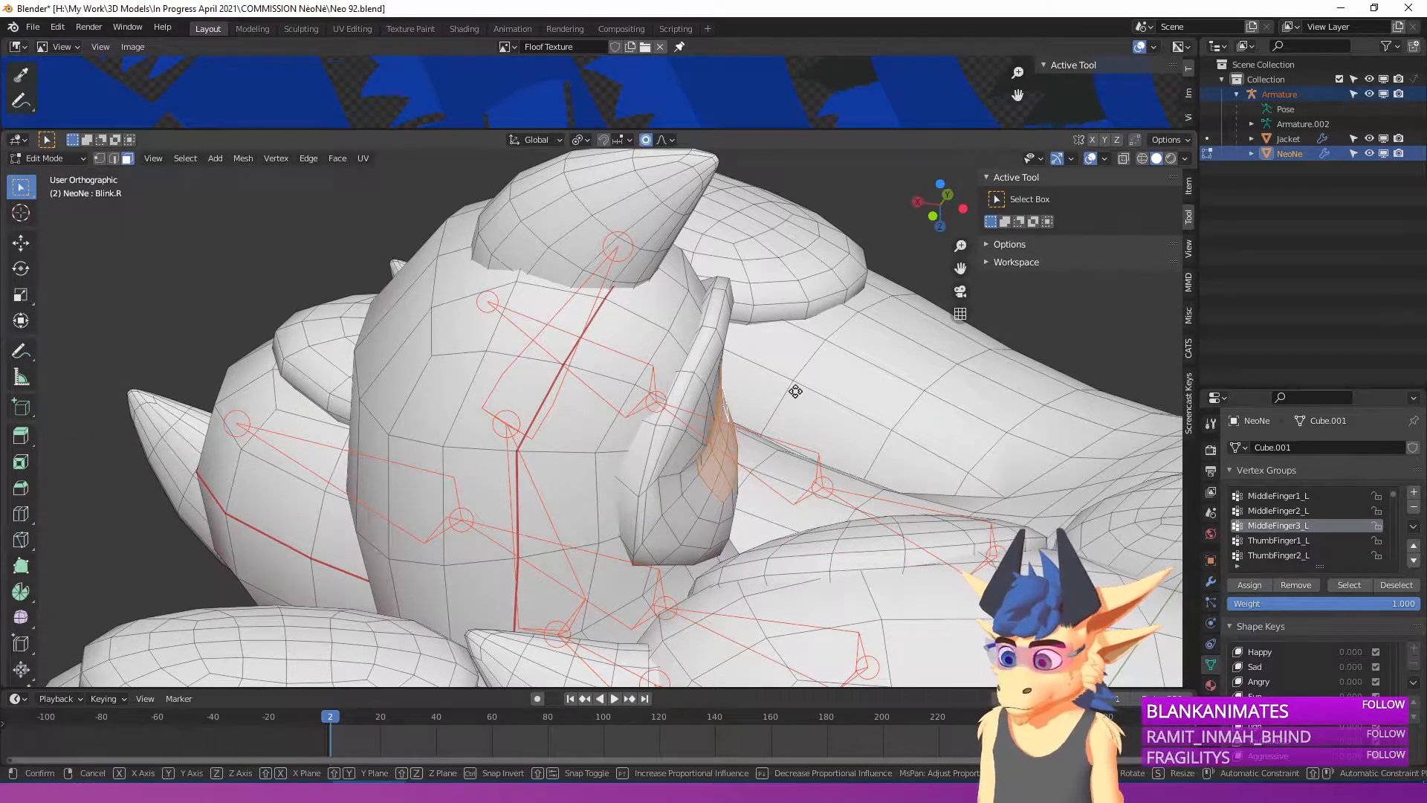
key(x)
click(805, 400)
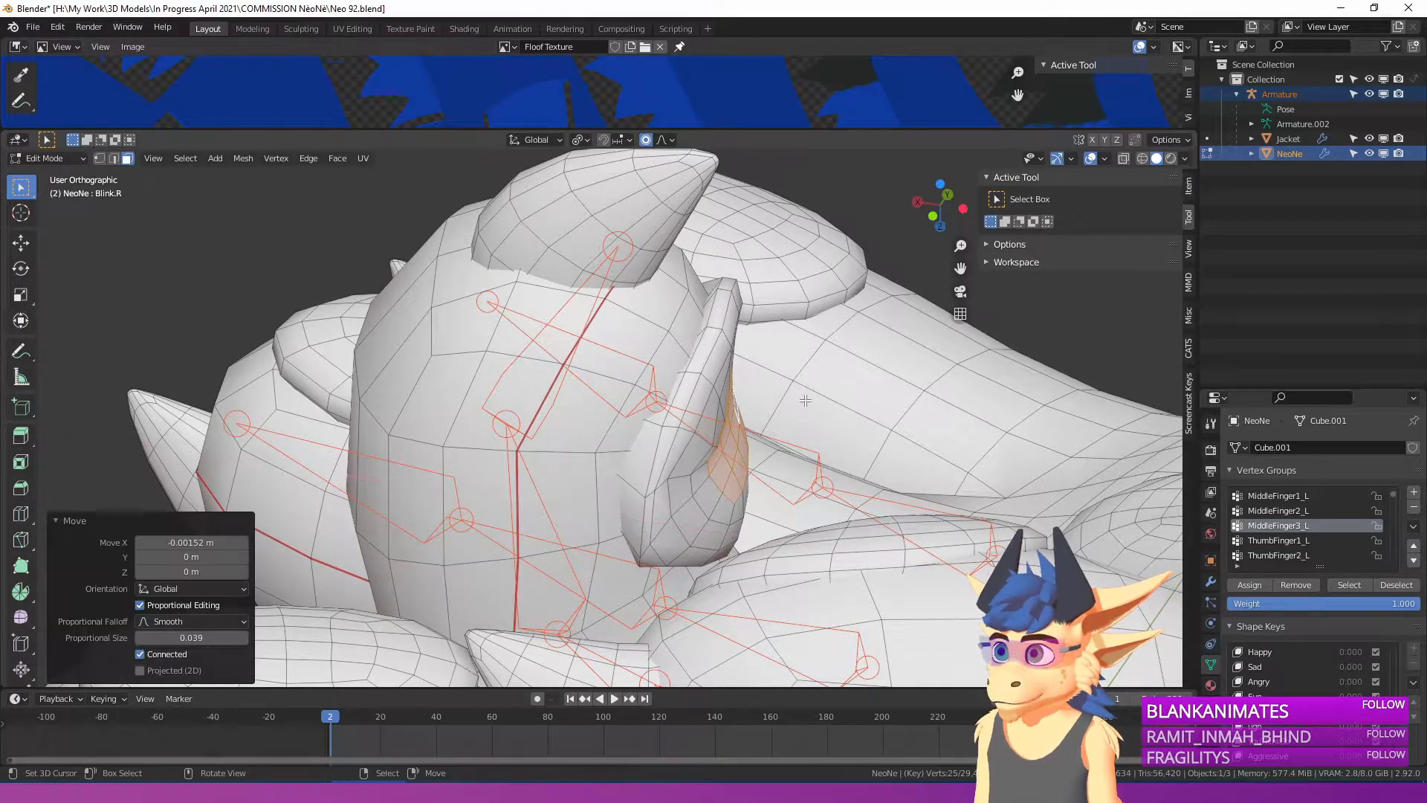
Return to Weight Paint and reset the rotation of the middle finger bones.
key(Tab)
scroll(805, 400, down, 3)
mouse_move(725, 400)
middle_down()
mouse_move(494, 408)
mouse_move(481, 610)
middle_up()
key(alt+a)
Try curling the MiddleFinger2_L and MiddleFinger3_L bones together to test the reshaped pad.
right_click(336, 622)
shift+right_click(476, 636)
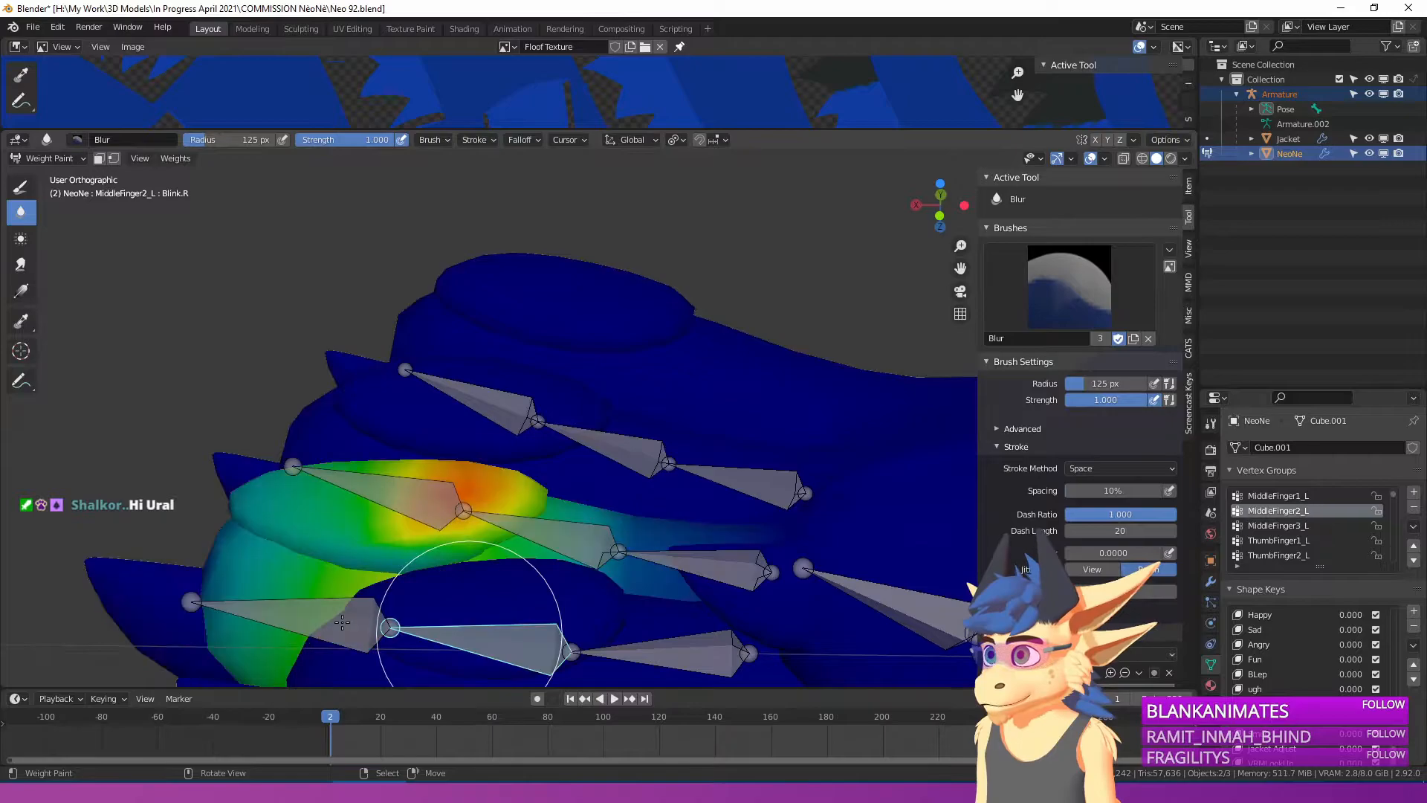
shift+right_click(360, 623)
key(r)
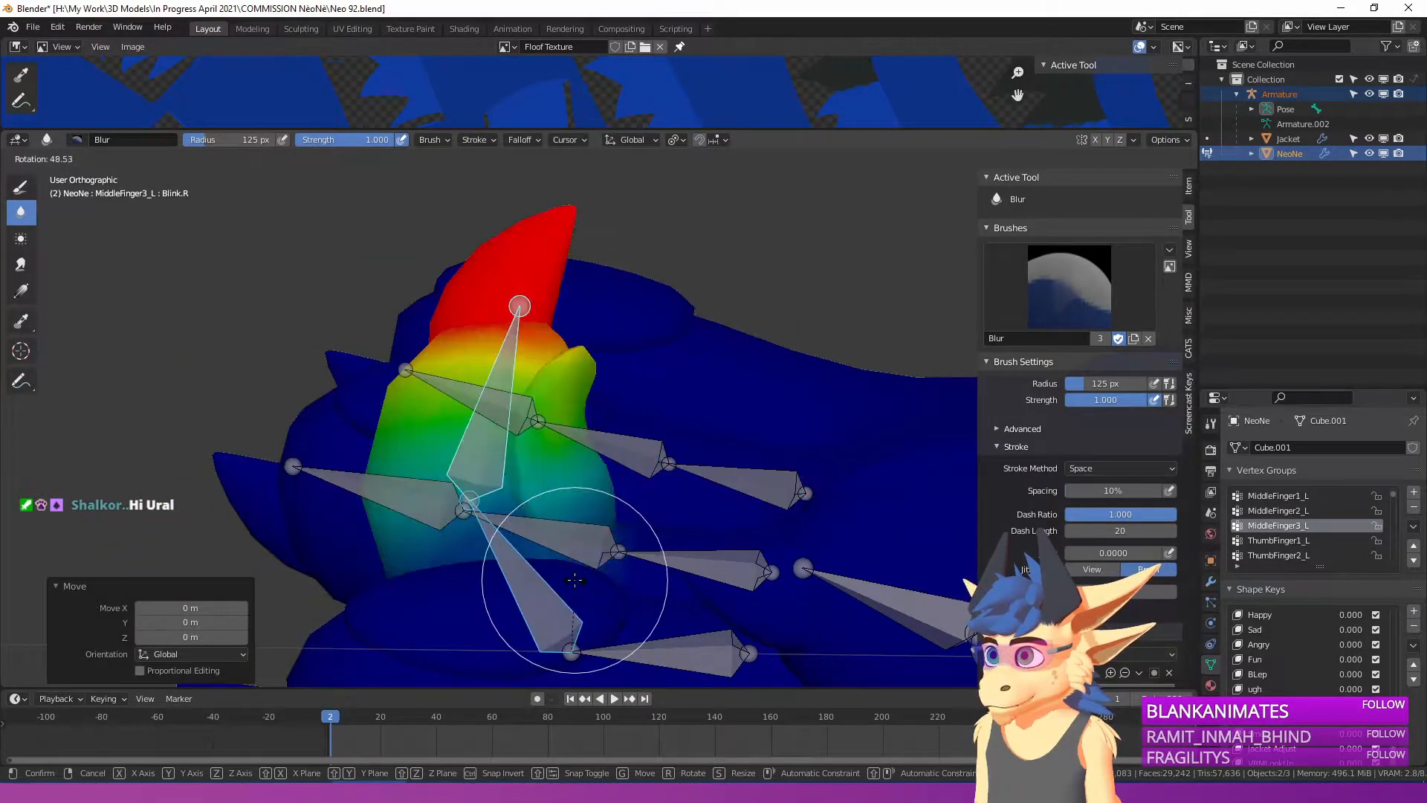
click(582, 579)
middle_drag(581, 579, 565, 411)
Enter Edit Mode on the NeoNe mesh through Object Mode, hide the whole middle finger pad, and select a finger face beneath it.
click(53, 161)
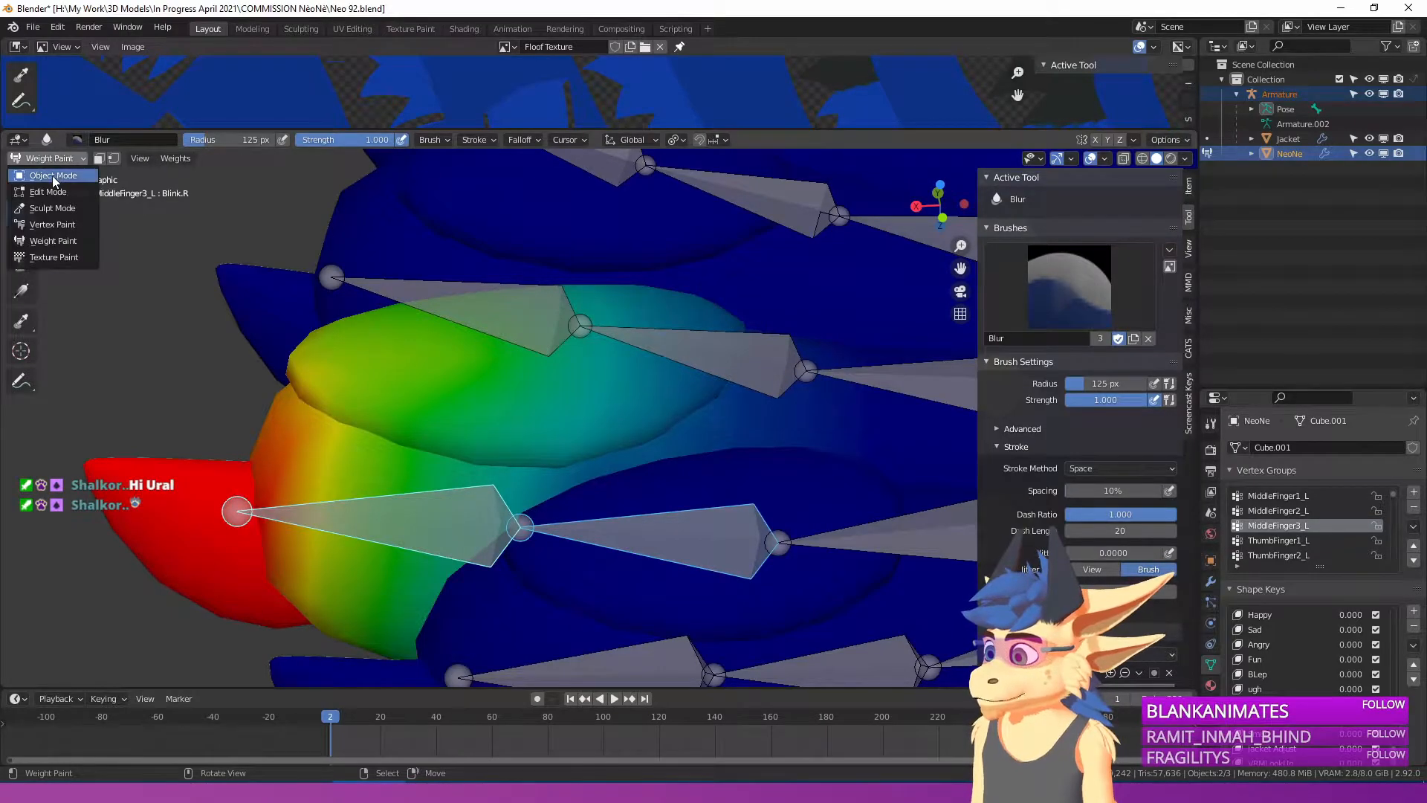
click(52, 176)
key(Tab)
key(l)
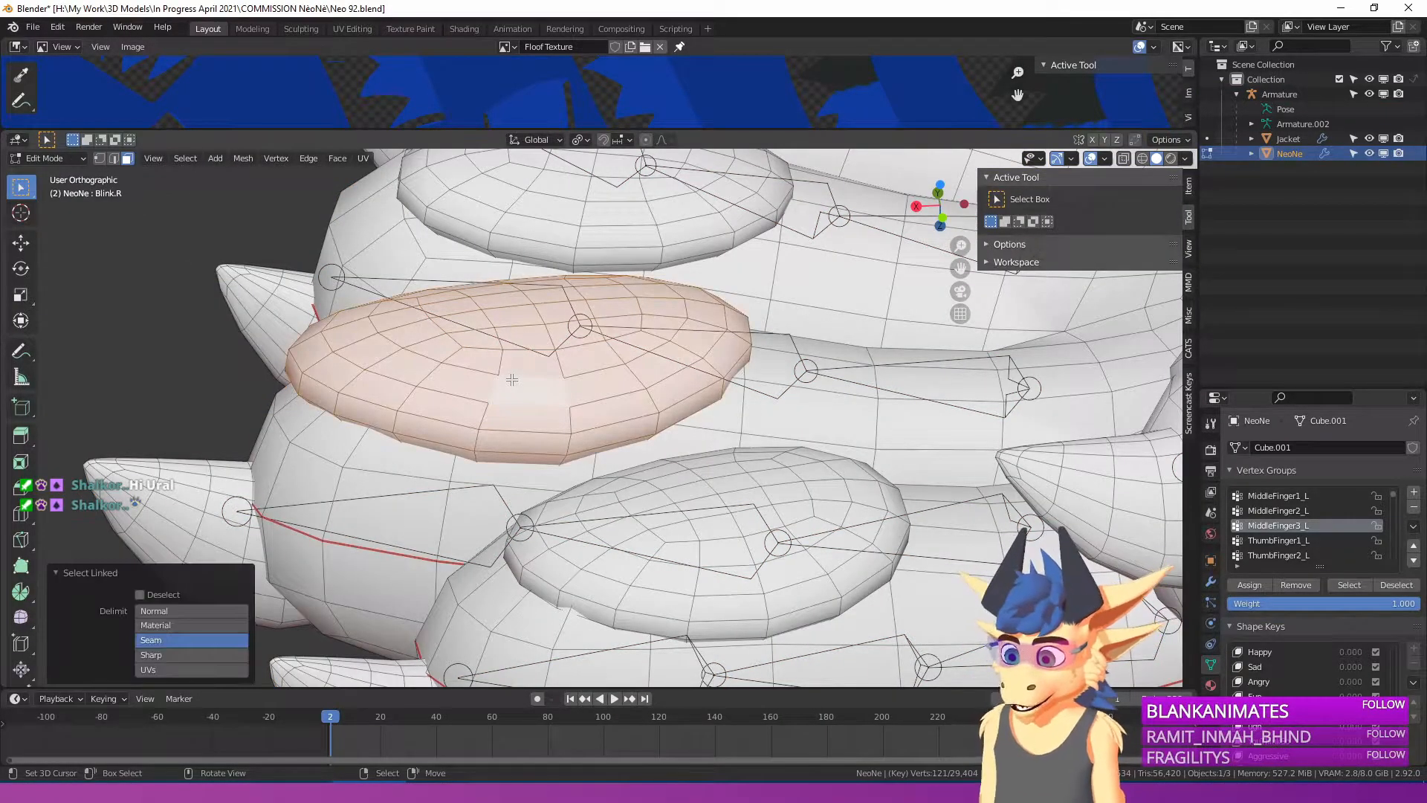
key(h)
right_click(515, 383)
Examine the middle finger with different shape keys active, including Blink.R, comparing Object Mode with Edit Mode.
middle_drag(516, 408, 518, 363)
scroll(1295, 663, up, 5)
click(1276, 653)
scroll(1276, 654, down, 1)
scroll(1411, 725, down, 4)
click(1278, 756)
scroll(792, 540, down, 3)
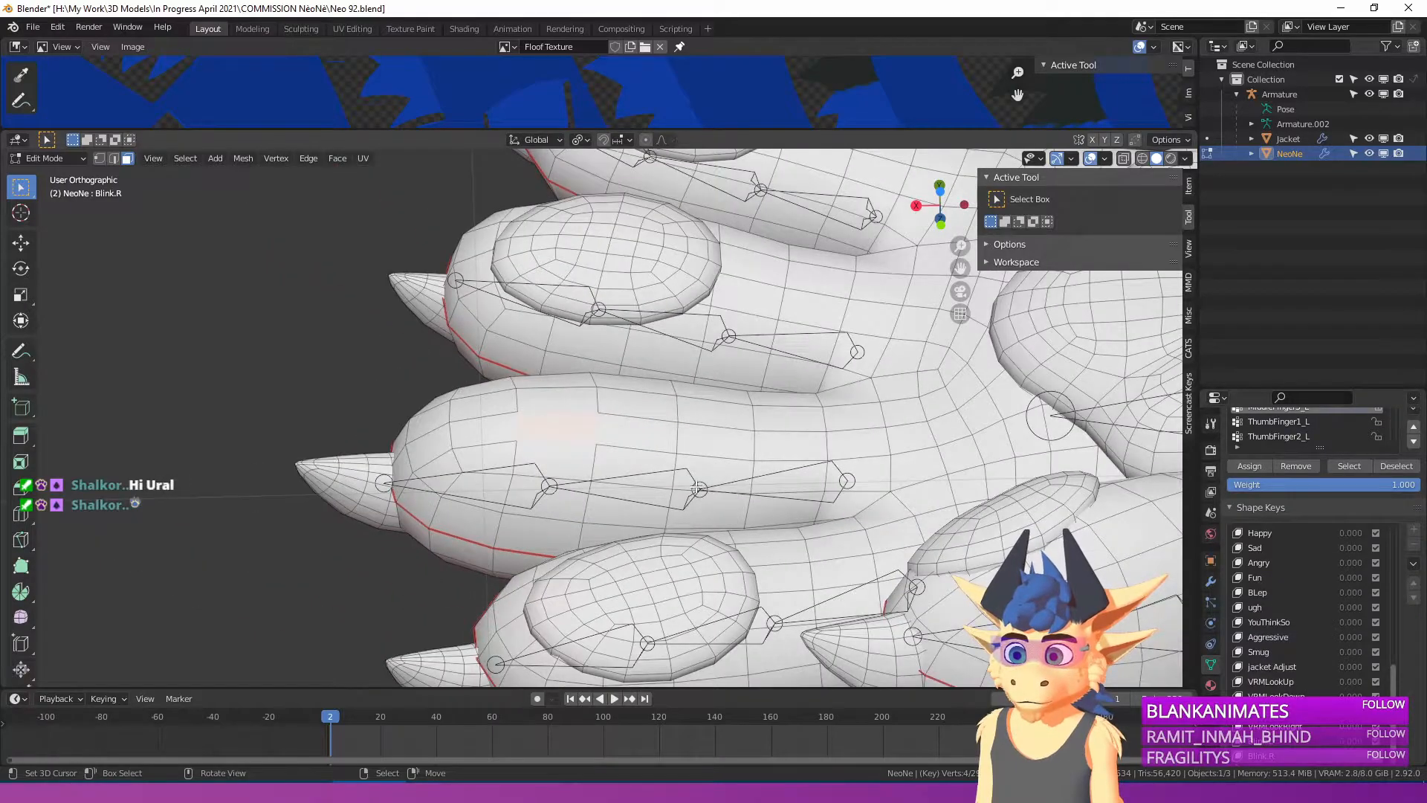
scroll(599, 447, up, 3)
key(Tab)
key(Tab)
key(Tab)
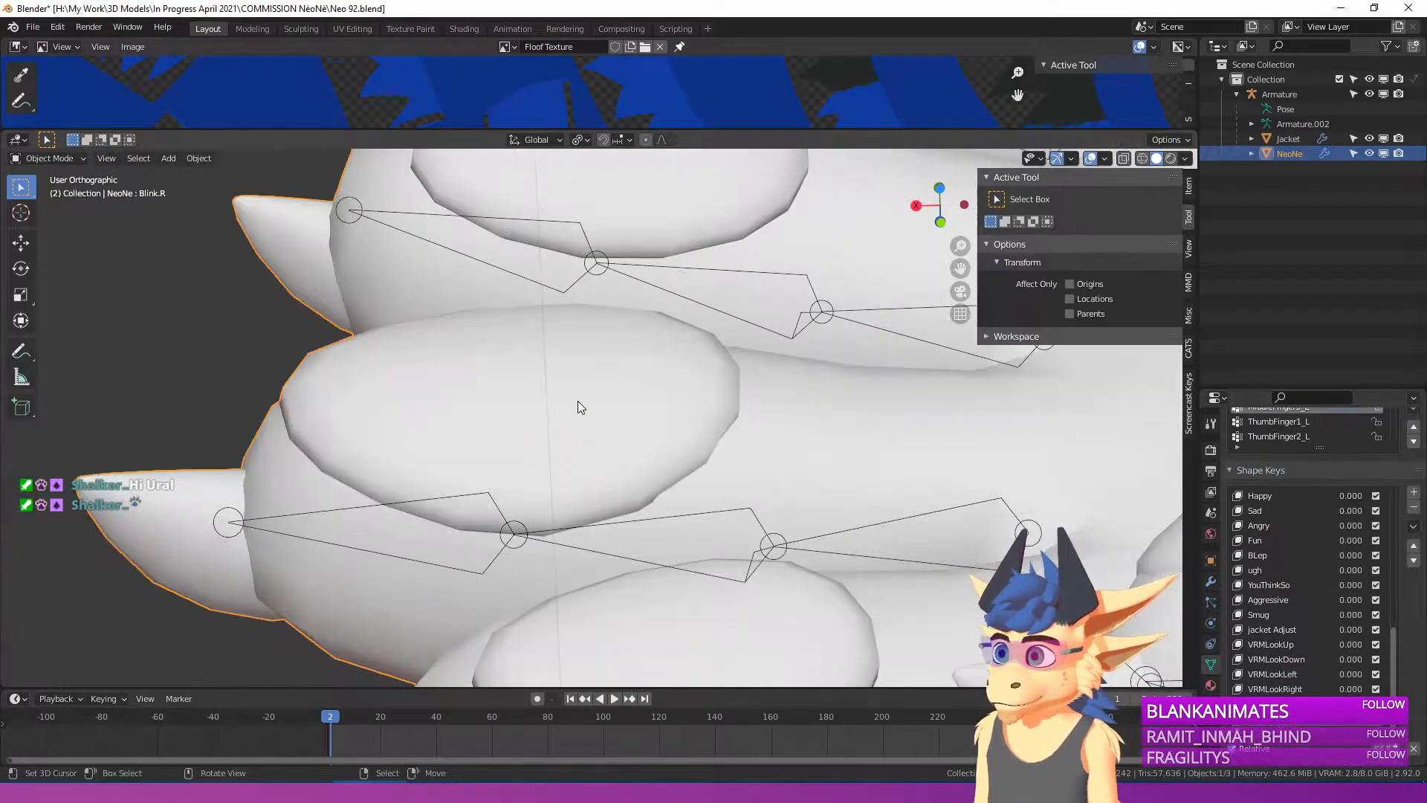
key(Tab)
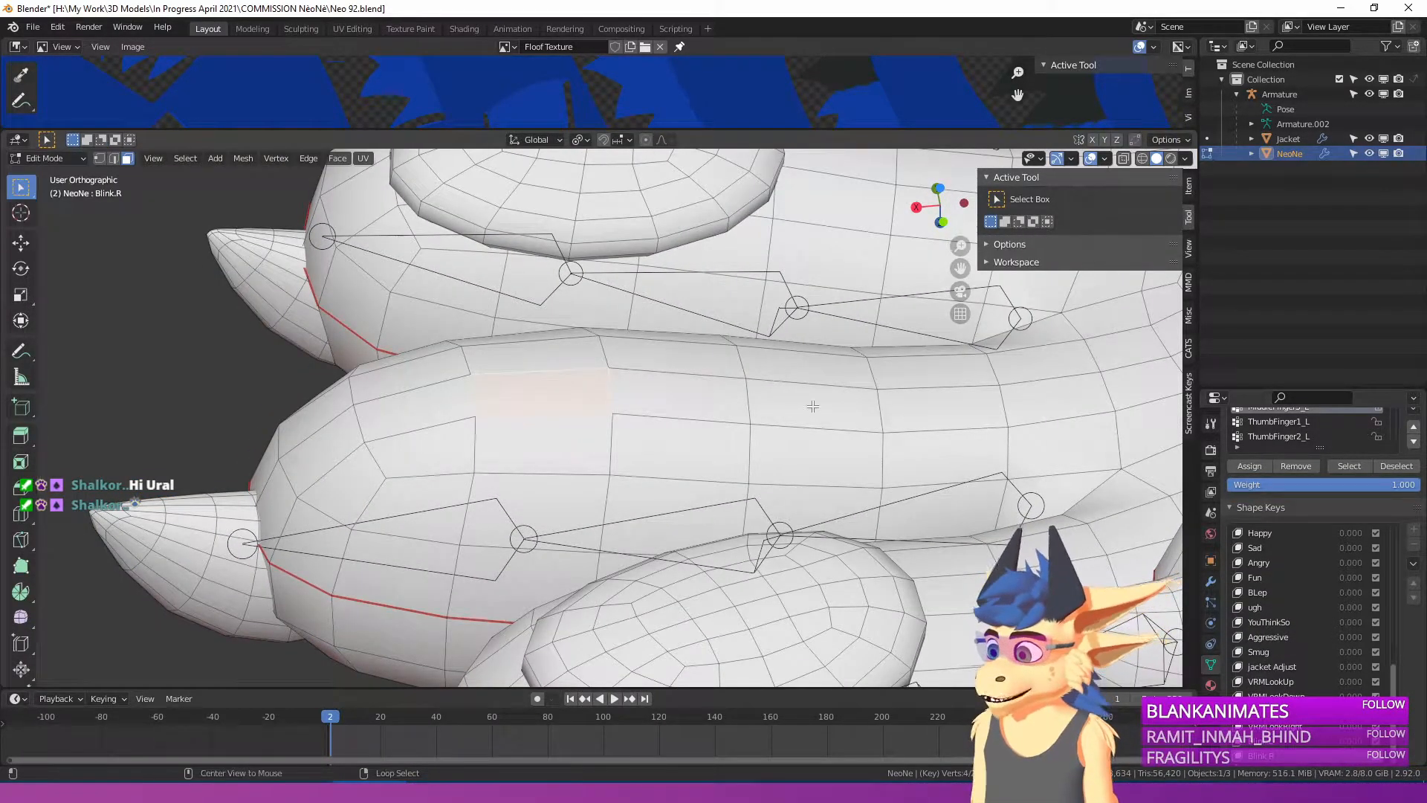
Reveal the hidden pad and, with the Basis shape key active, blend it from the Blink.R shape at 1.000 with Add enabled.
key(alt+h)
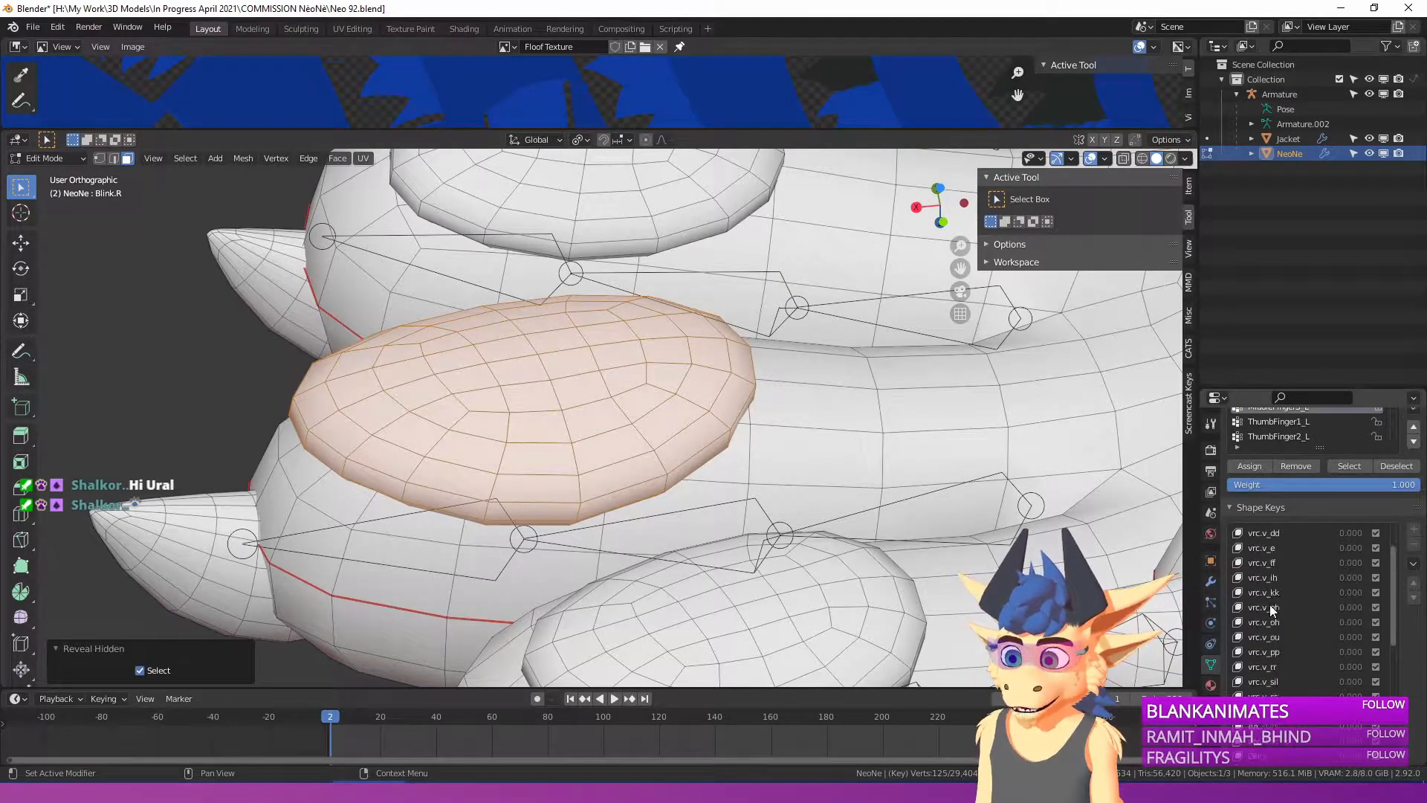
click(1262, 533)
key(ctrl+v)
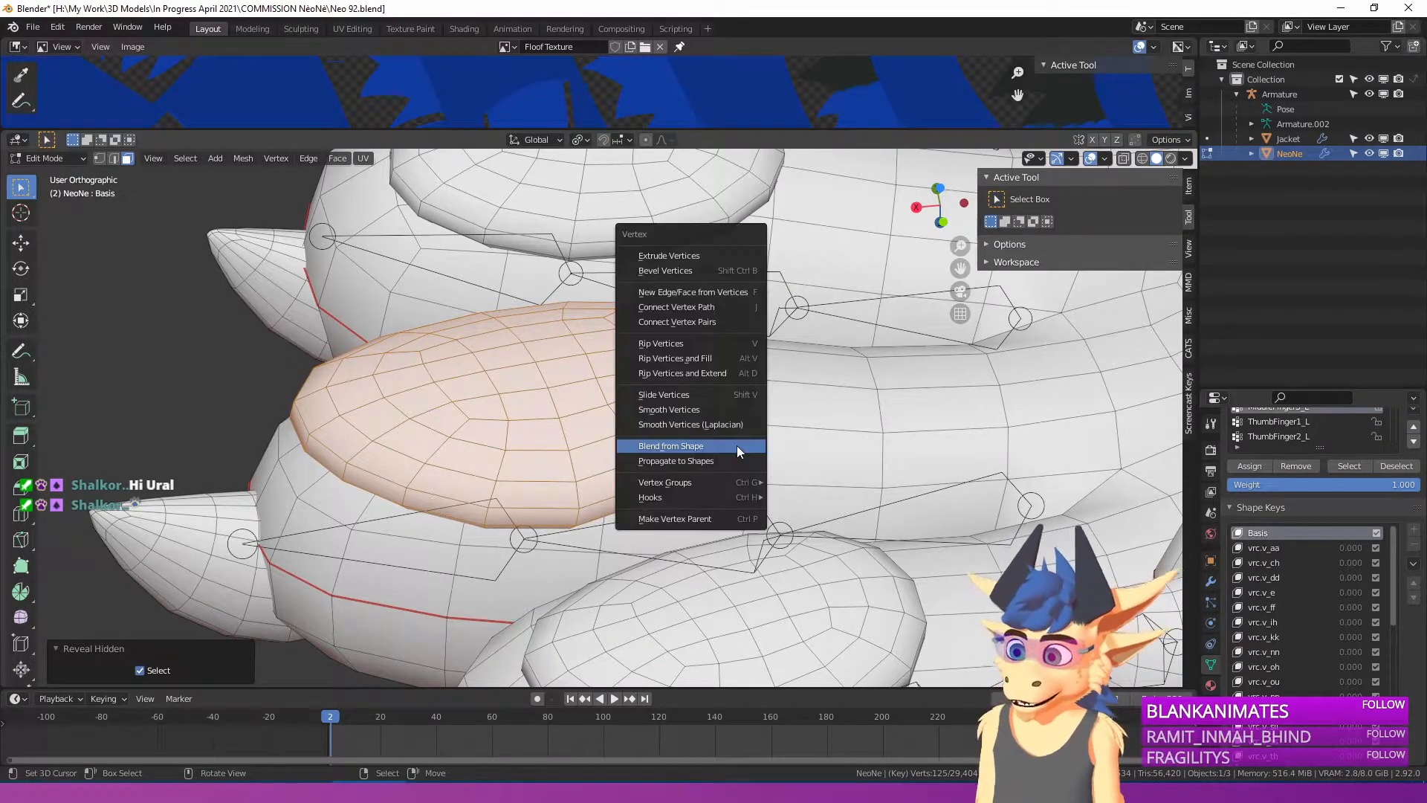
click(737, 444)
click(209, 637)
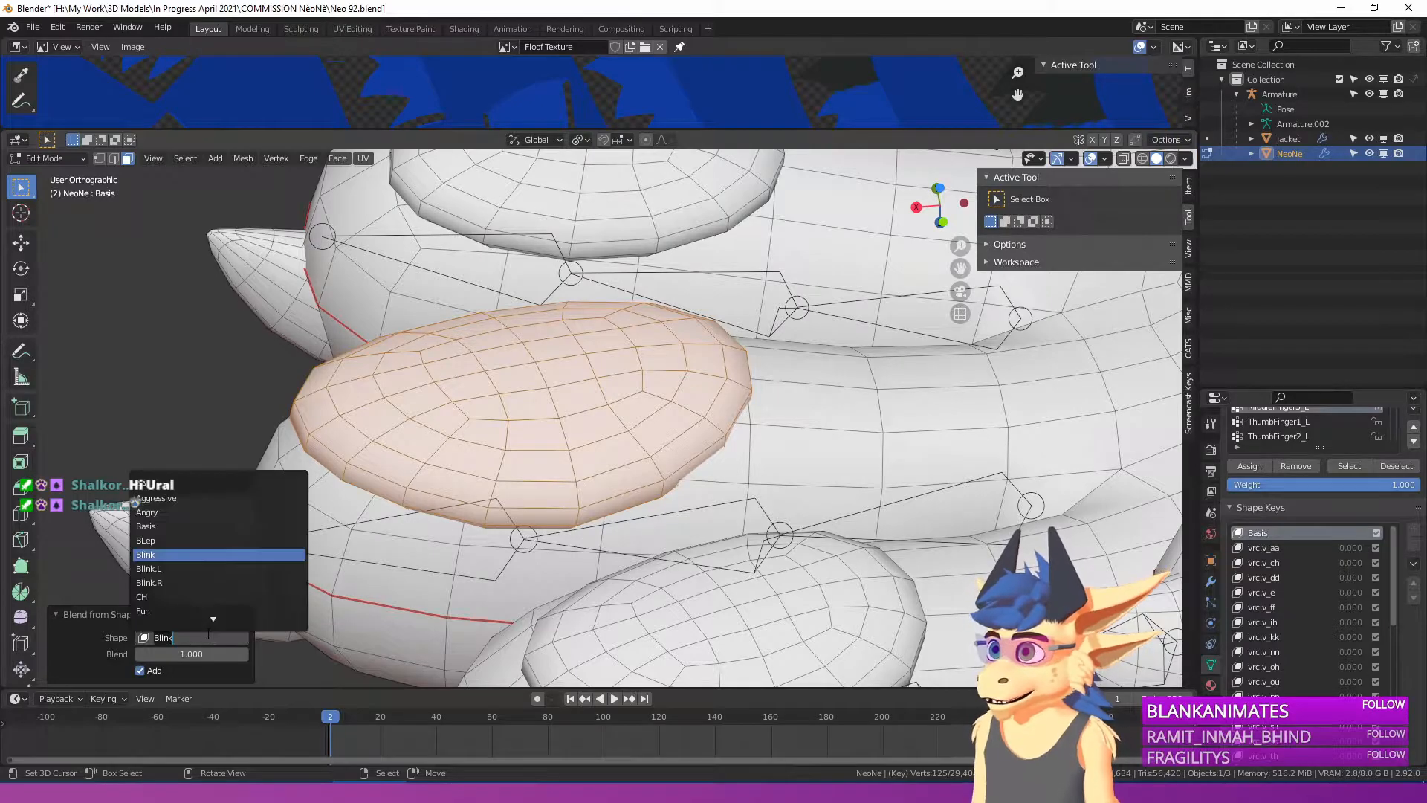
click(176, 583)
With Blink.R active, blend the pad from the Basis shape at 1.000 with Add turned off, and activate the Blink.L shape key.
scroll(1308, 640, down, 4)
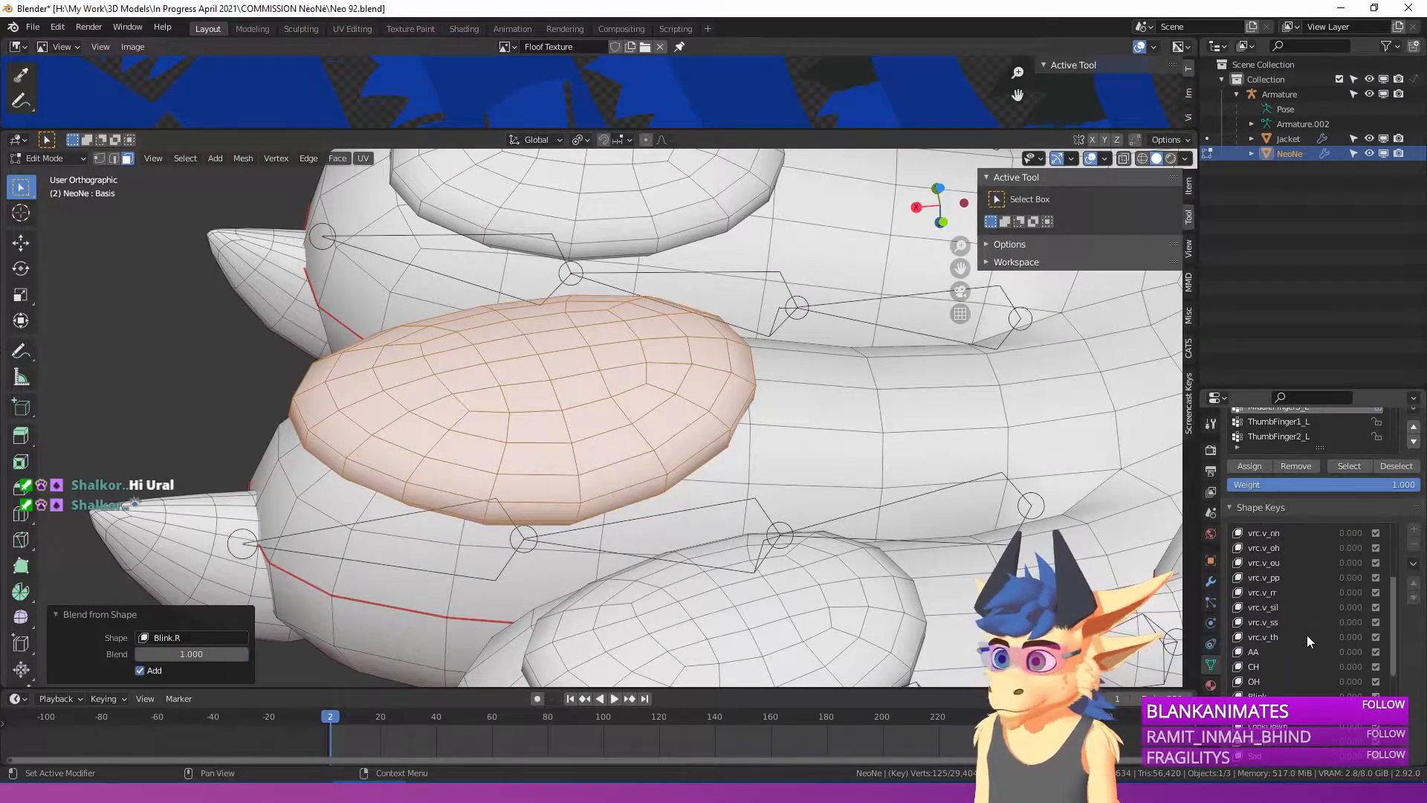
click(1267, 756)
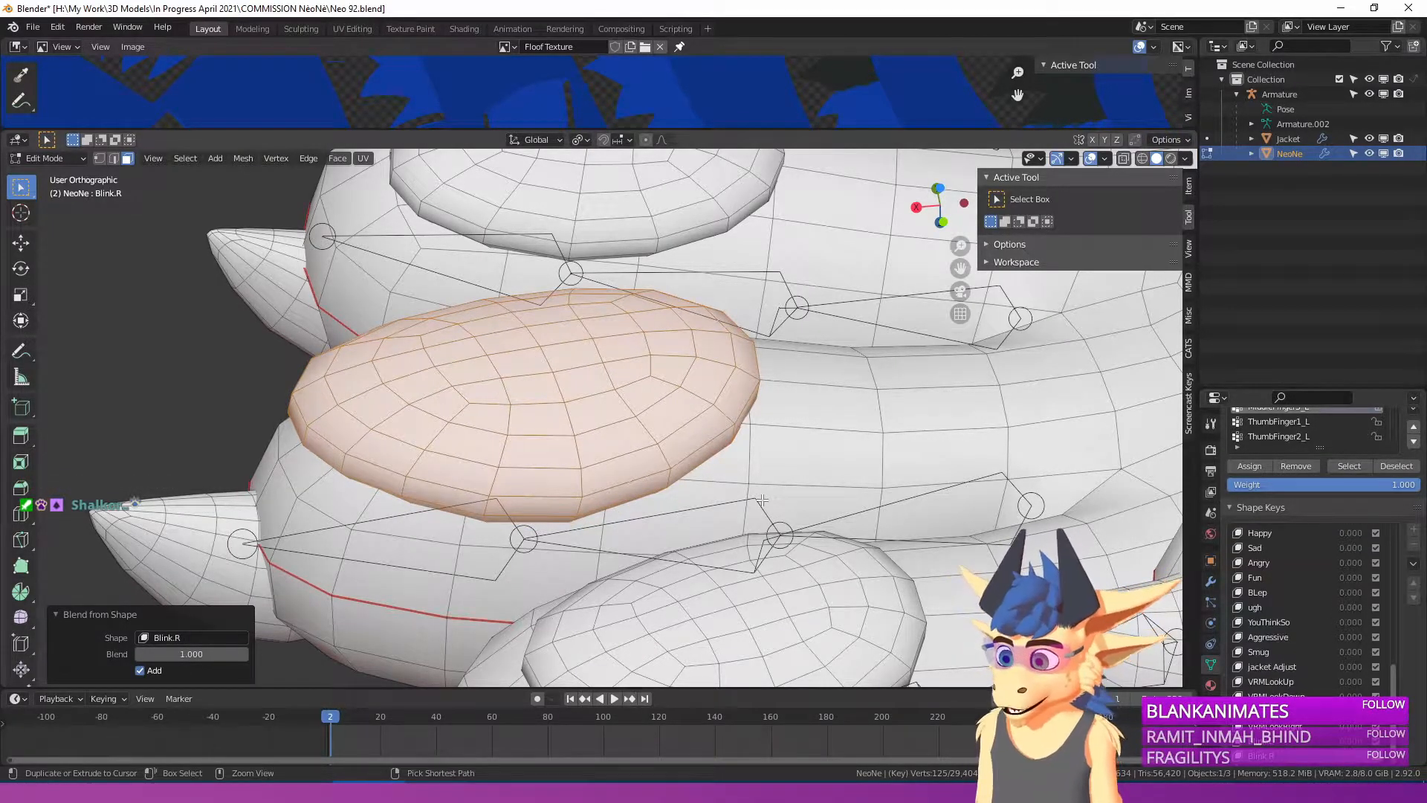
key(ctrl+v)
click(761, 499)
click(169, 638)
click(169, 525)
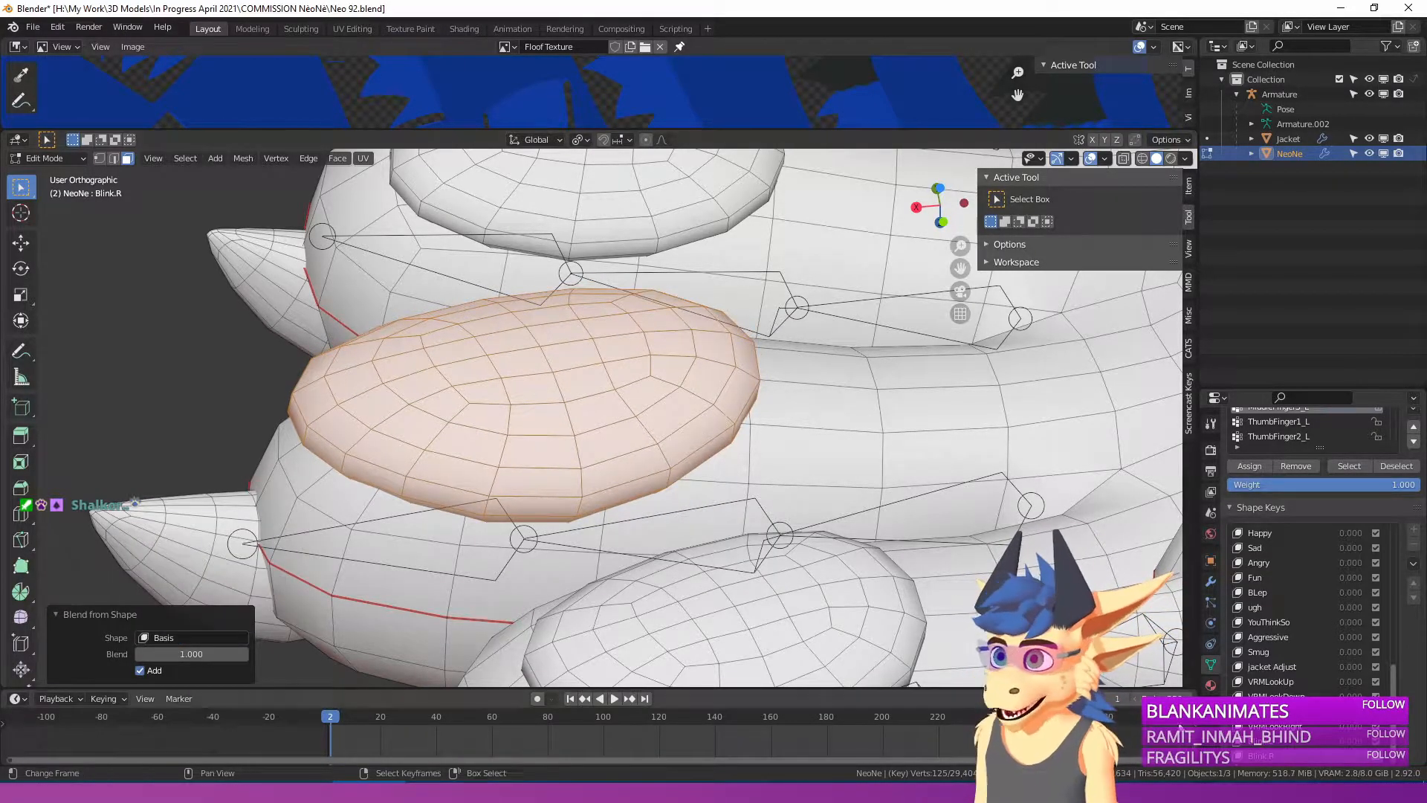
click(1282, 765)
click(1281, 764)
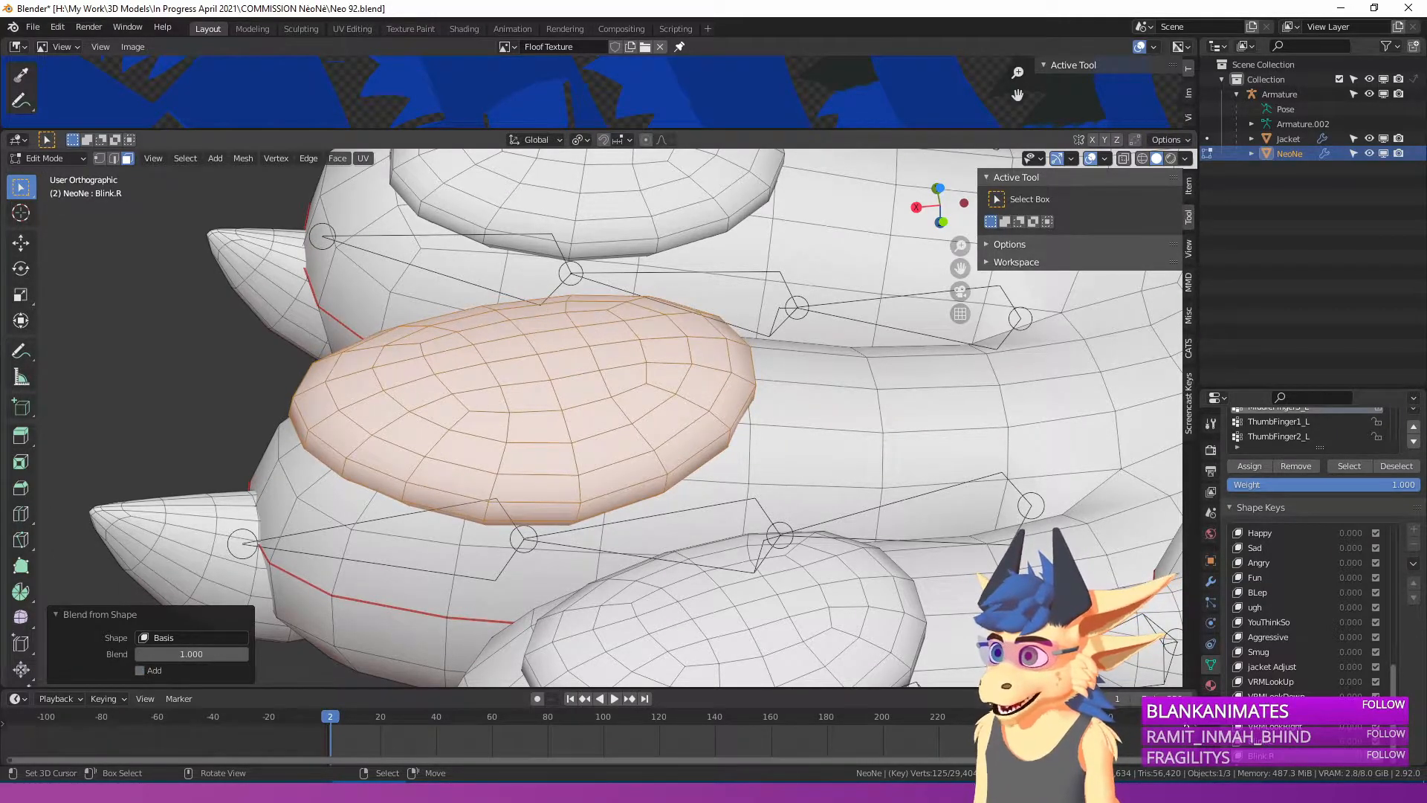
click(1264, 741)
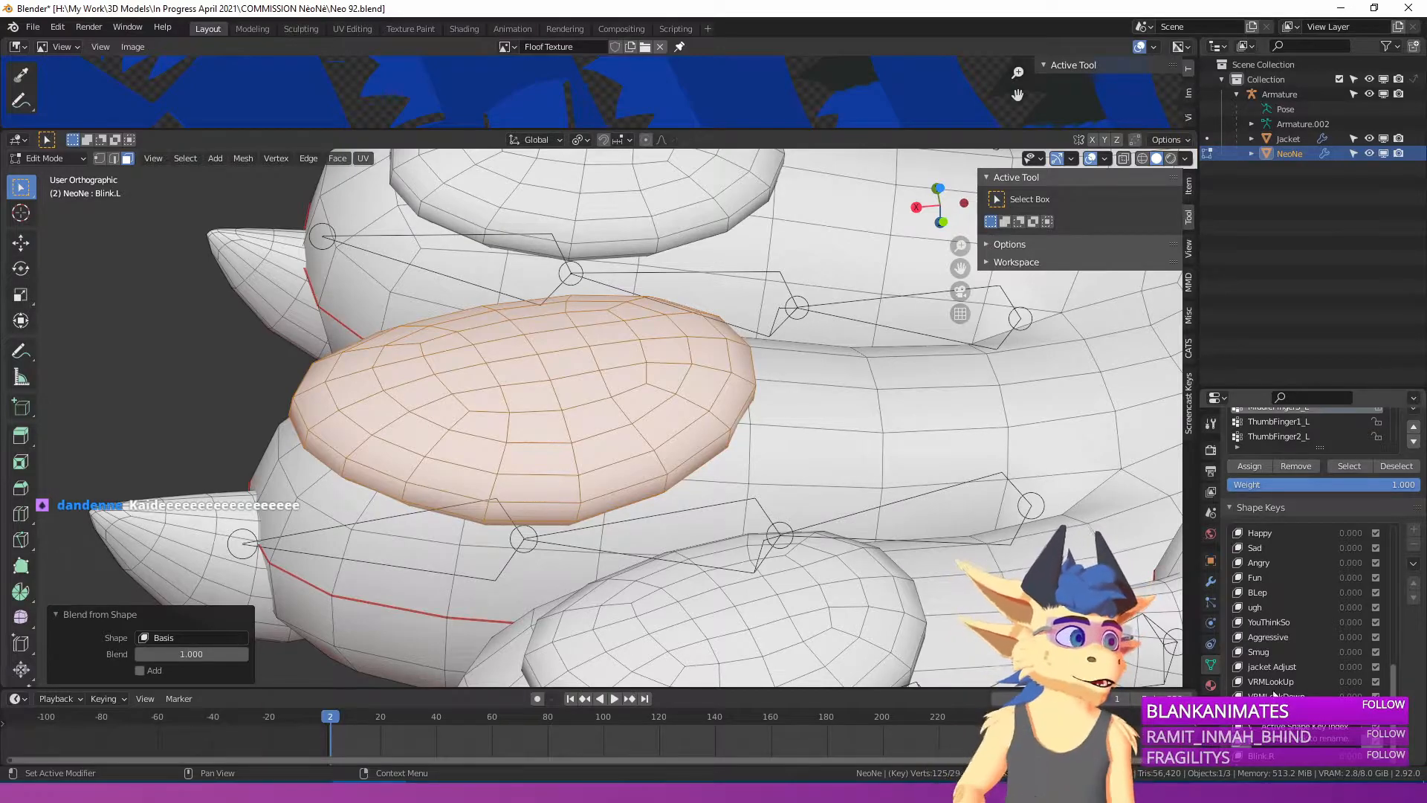
Activate the Basis shape key, select all linked faces of the middle finger pad and hide them.
ctrl+scroll(1194, 624, down, 2)
scroll(892, 476, down, 4)
middle_drag(877, 476, 1033, 479)
scroll(1269, 550, up, 2)
scroll(1270, 548, up, 10)
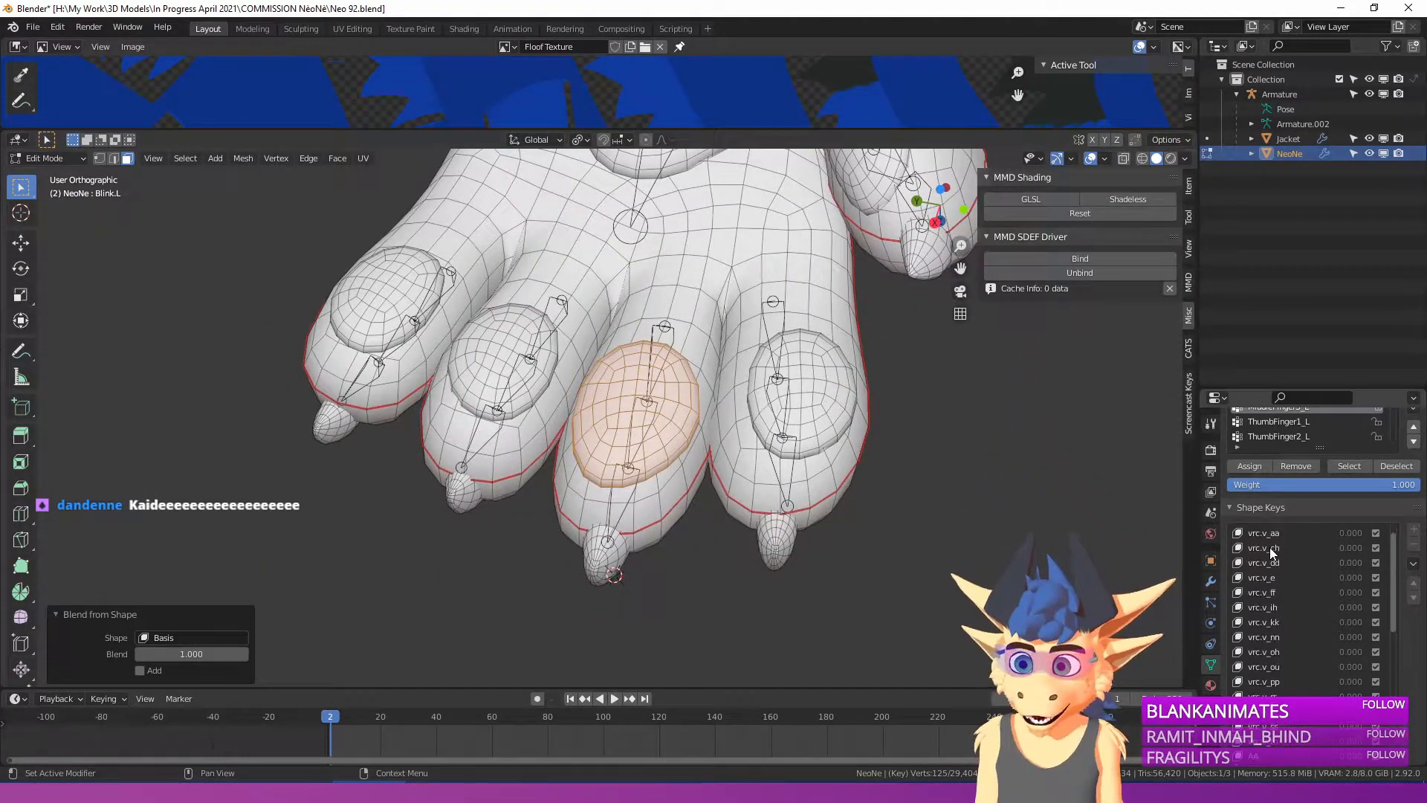
click(1264, 534)
middle_drag(583, 505, 652, 380)
key(l)
key(alt+z)
scroll(652, 380, up, 5)
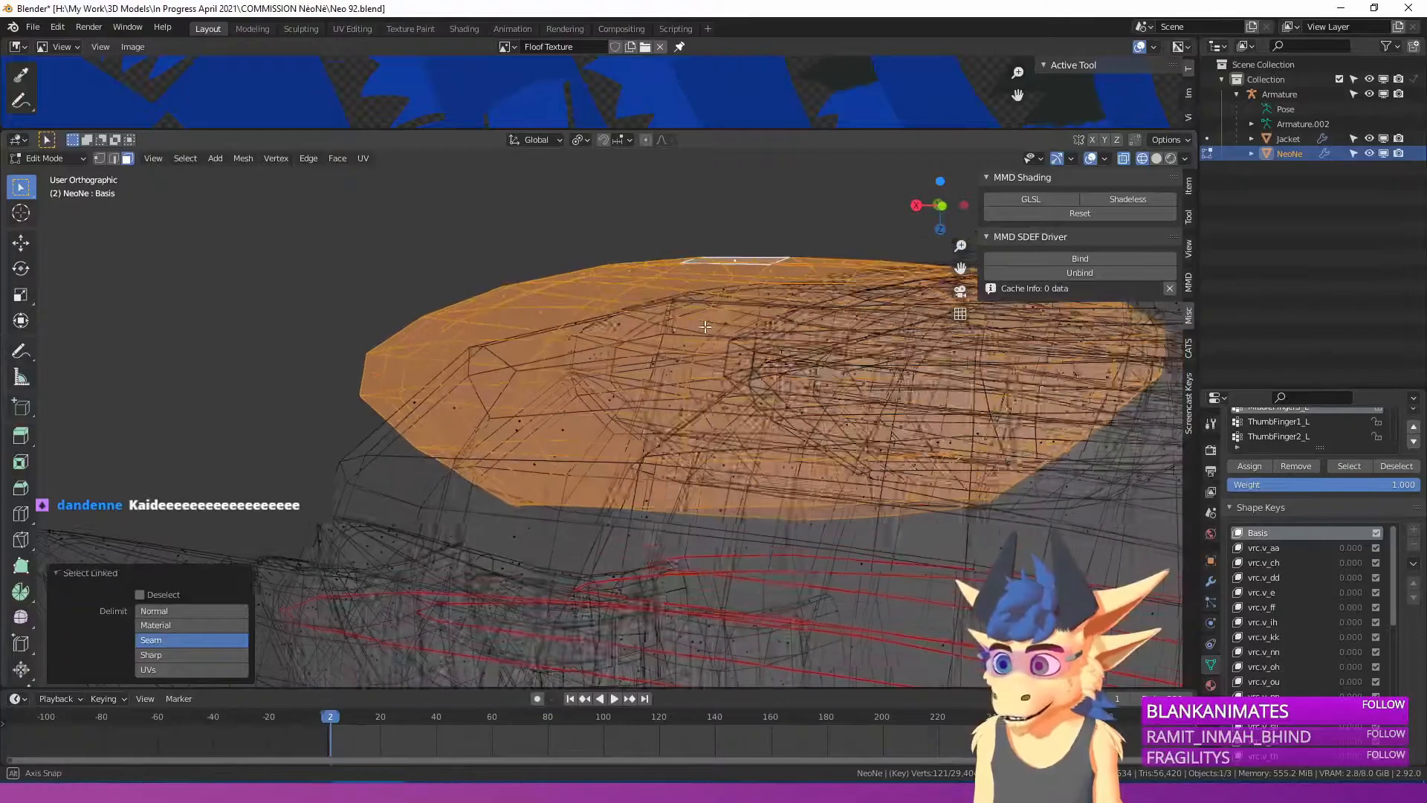
key(Tab)
key(alt+z)
key(Tab)
key(h)
Select two adjacent finger faces beneath the hidden pad and move them along the global X axis.
right_click(670, 396)
middle_drag(647, 386, 752, 361)
shift+right_click(738, 408)
key(g)
key(x)
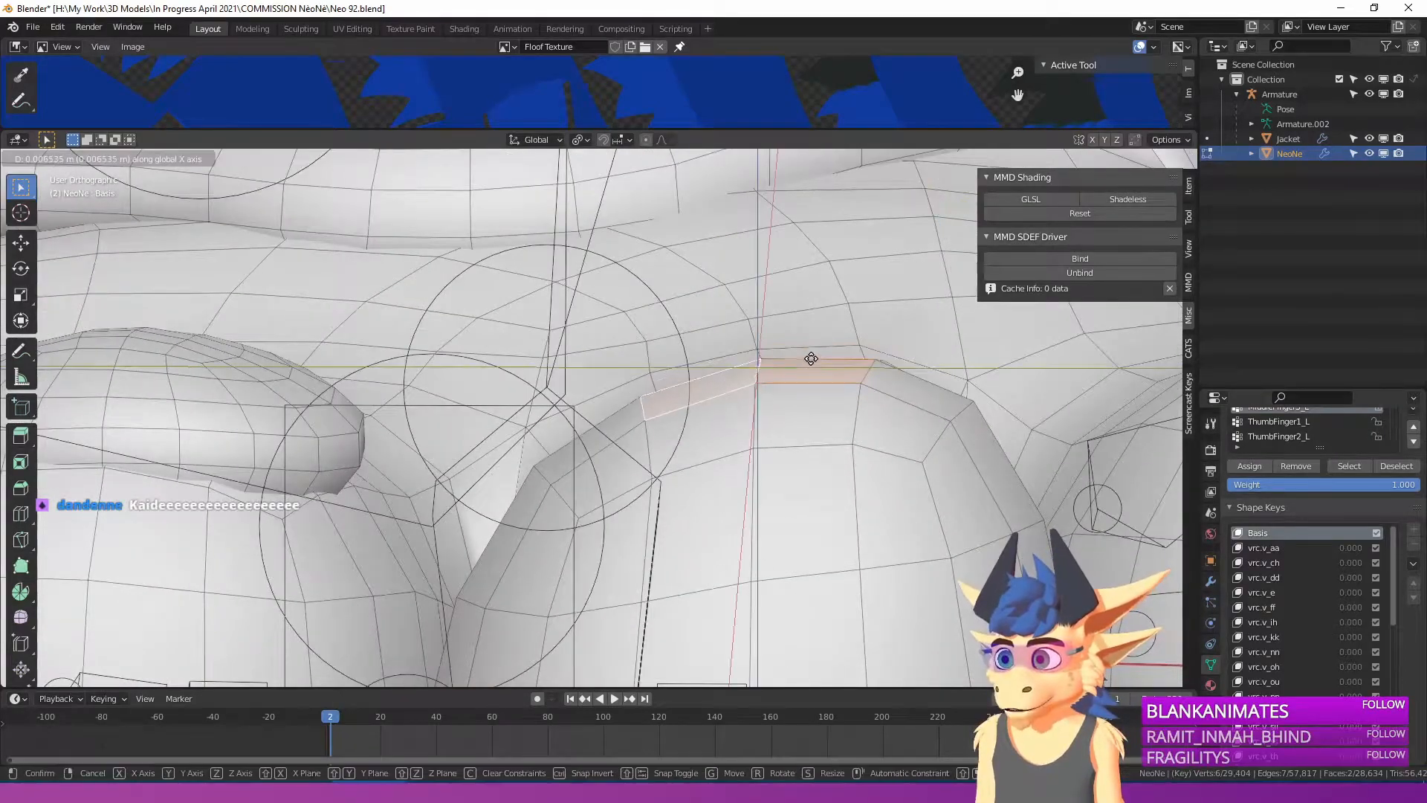
click(847, 379)
Examine how the moved faces meet the finger pad, comparing Object Mode with Edit Mode.
key(Tab)
scroll(846, 380, down, 5)
middle_drag(829, 391, 780, 425)
scroll(489, 523, up, 2)
scroll(476, 462, up, 4)
key(Tab)
scroll(643, 446, up, 3)
scroll(637, 446, down, 4)
key(Tab)
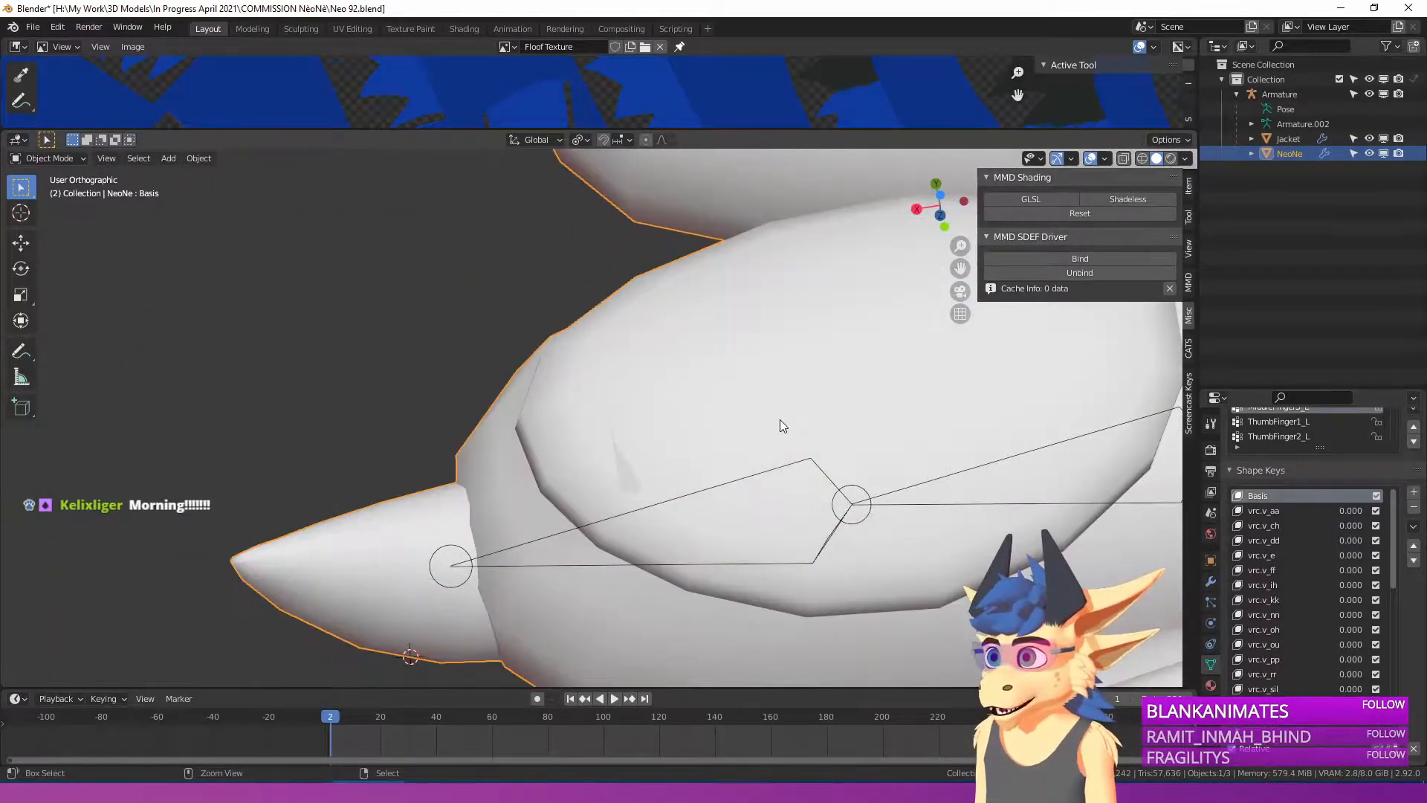
key(Tab)
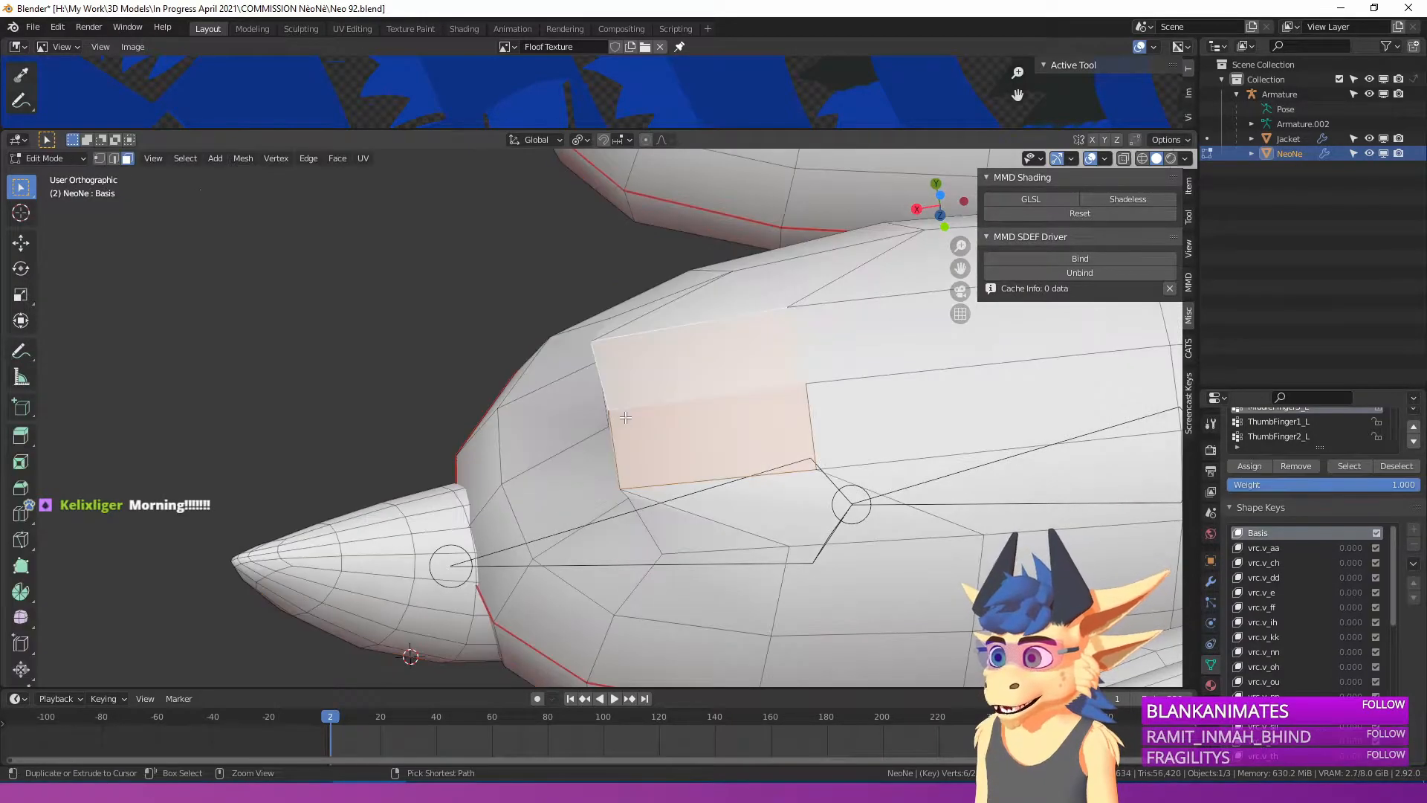
Move the two faces beneath the pad along the Z axis and return to Object Mode.
middle_drag(617, 418, 601, 473)
key(g)
key(z)
click(772, 305)
key(Tab)
Select the armature, enter Pose Mode and select all three bones of the left middle finger.
right_click(600, 461)
shift+right_click(755, 465)
right_click(688, 488)
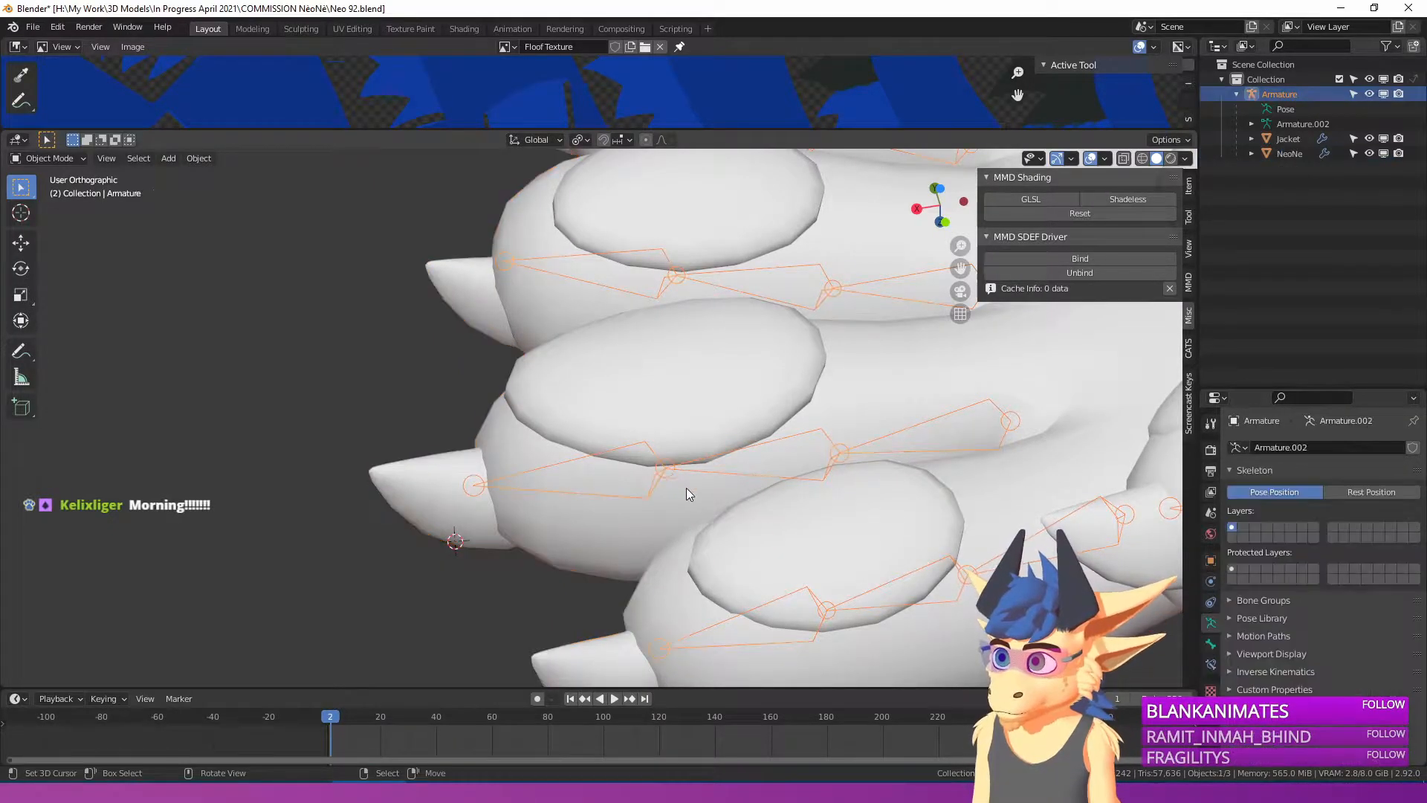
click(49, 159)
click(45, 208)
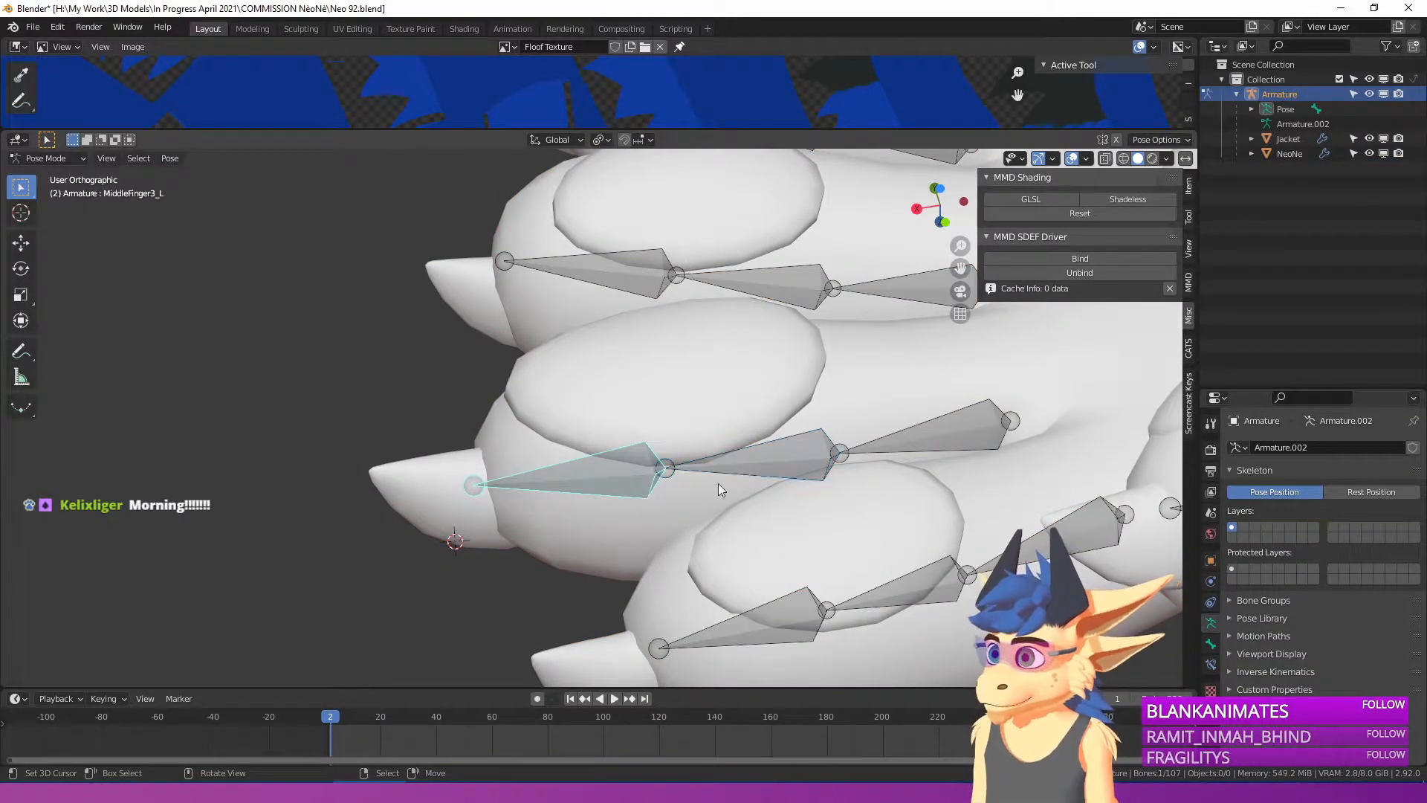
shift+right_click(665, 481)
shift+right_click(625, 486)
Test the middle finger's deformation with trackball rotations of its bones and undo the rotation.
middle_drag(550, 512, 657, 351)
key(r)
key(r)
click(629, 513)
scroll(657, 351, up, 2)
key(r)
key(r)
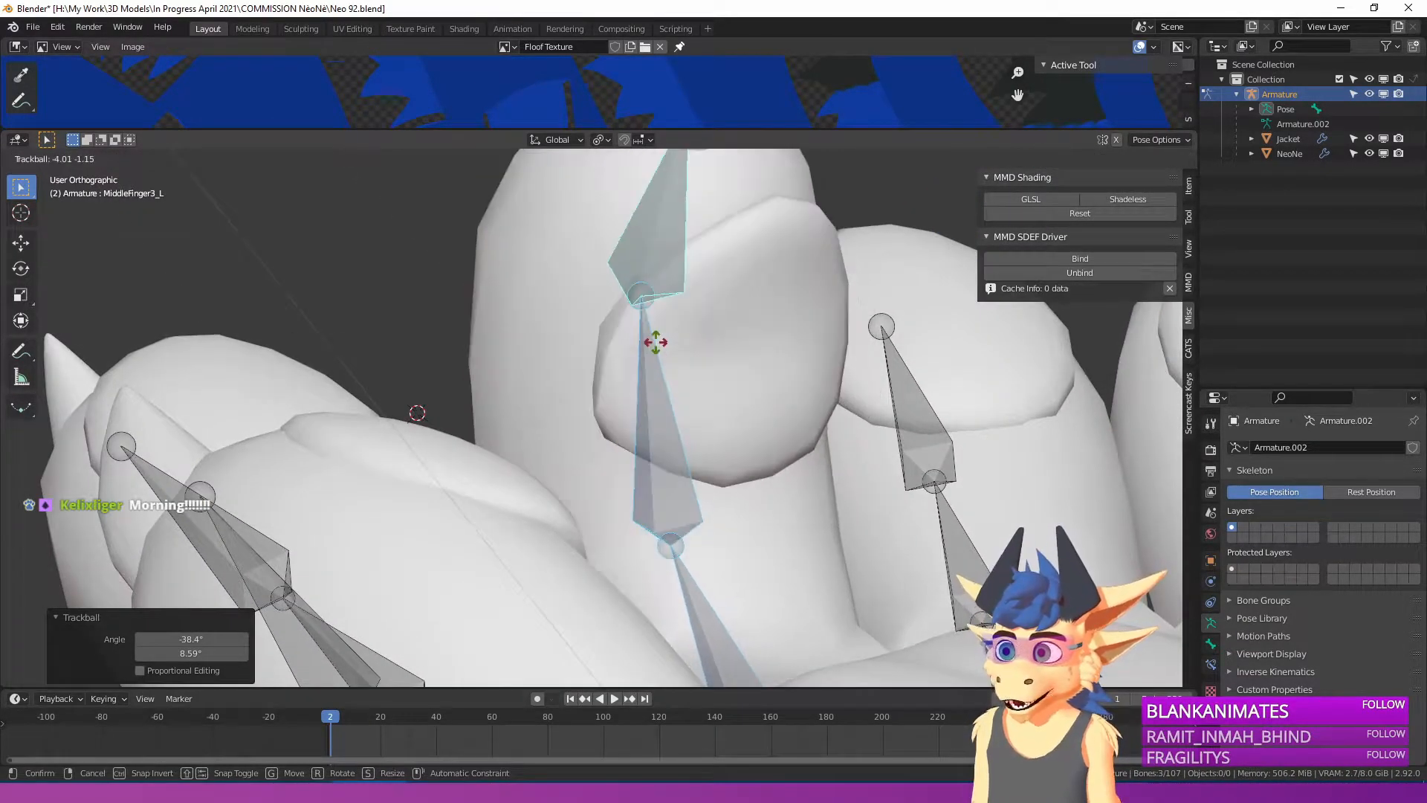
right_click(657, 348)
key(ctrl+z)
scroll(657, 348, down, 5)
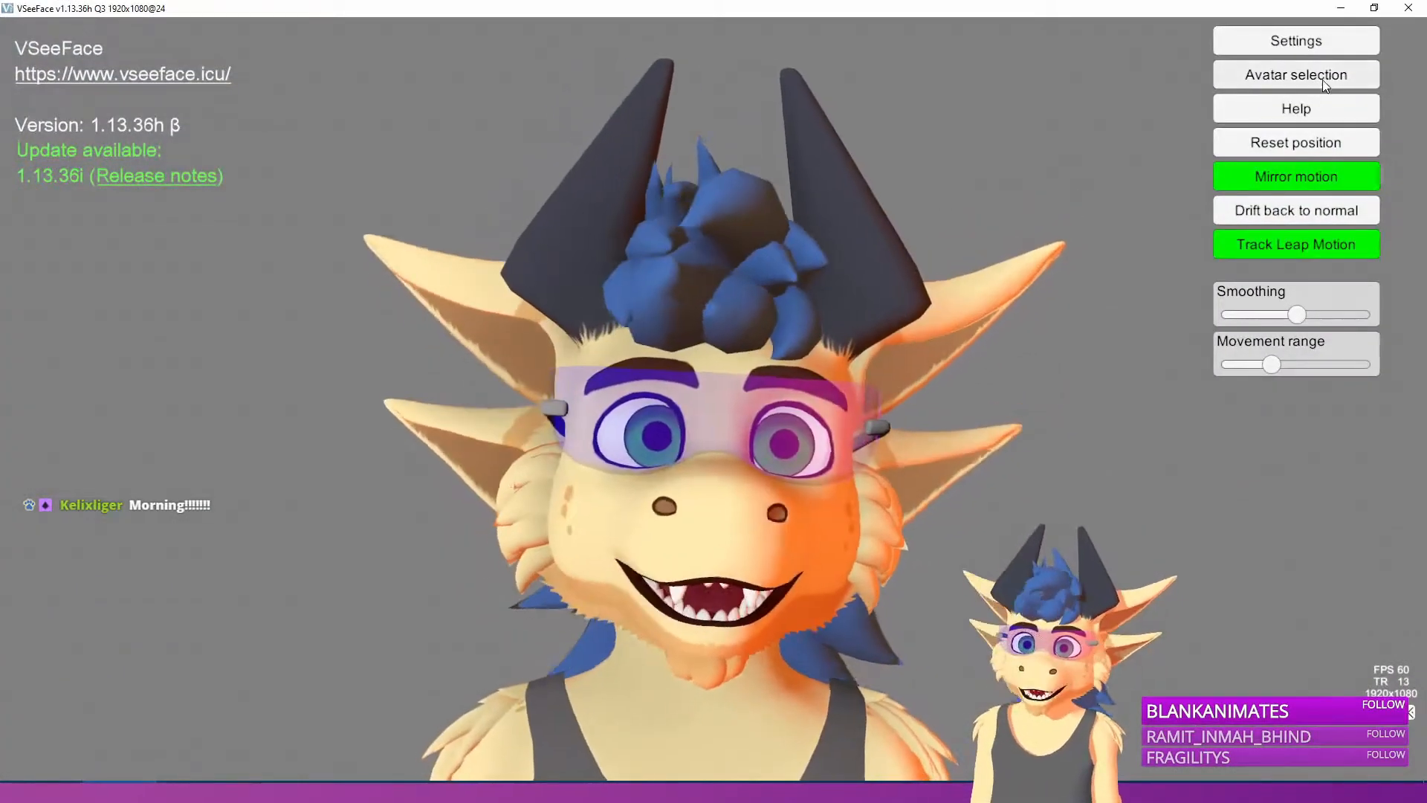
In VSeeFace, load the second NeoNe avatar from the avatar selection.
click(1324, 82)
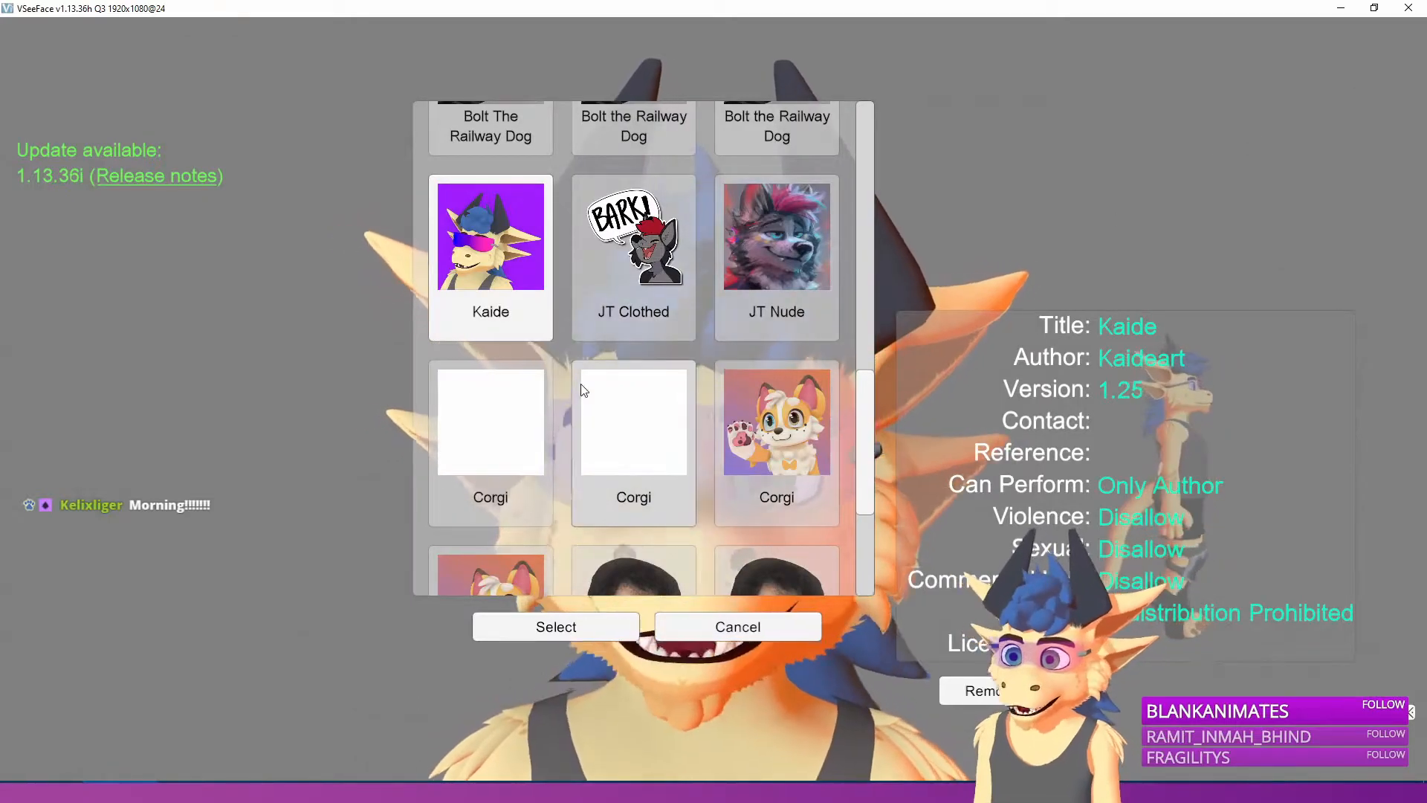
scroll(577, 374, up, 6)
scroll(568, 368, up, 2)
scroll(569, 372, down, 10)
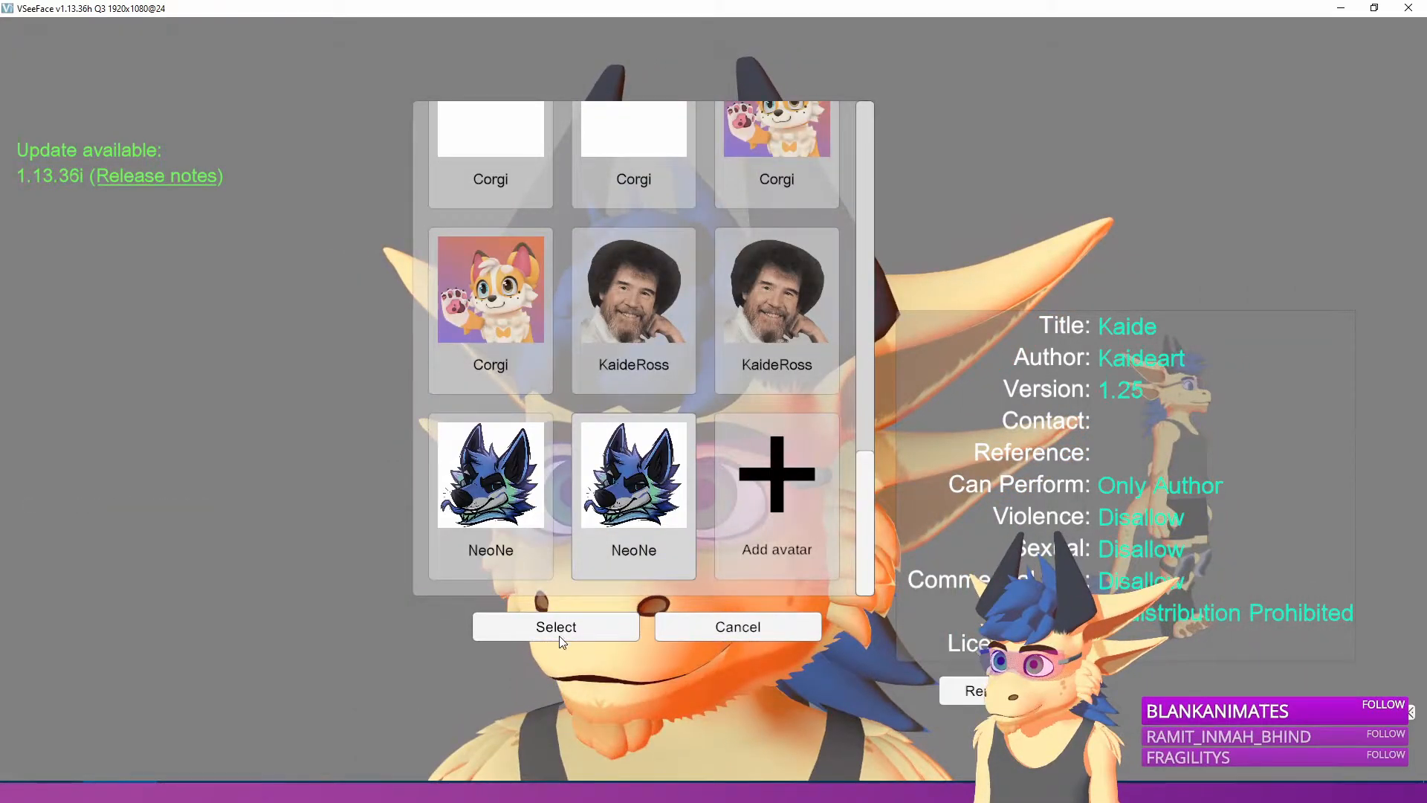
click(559, 640)
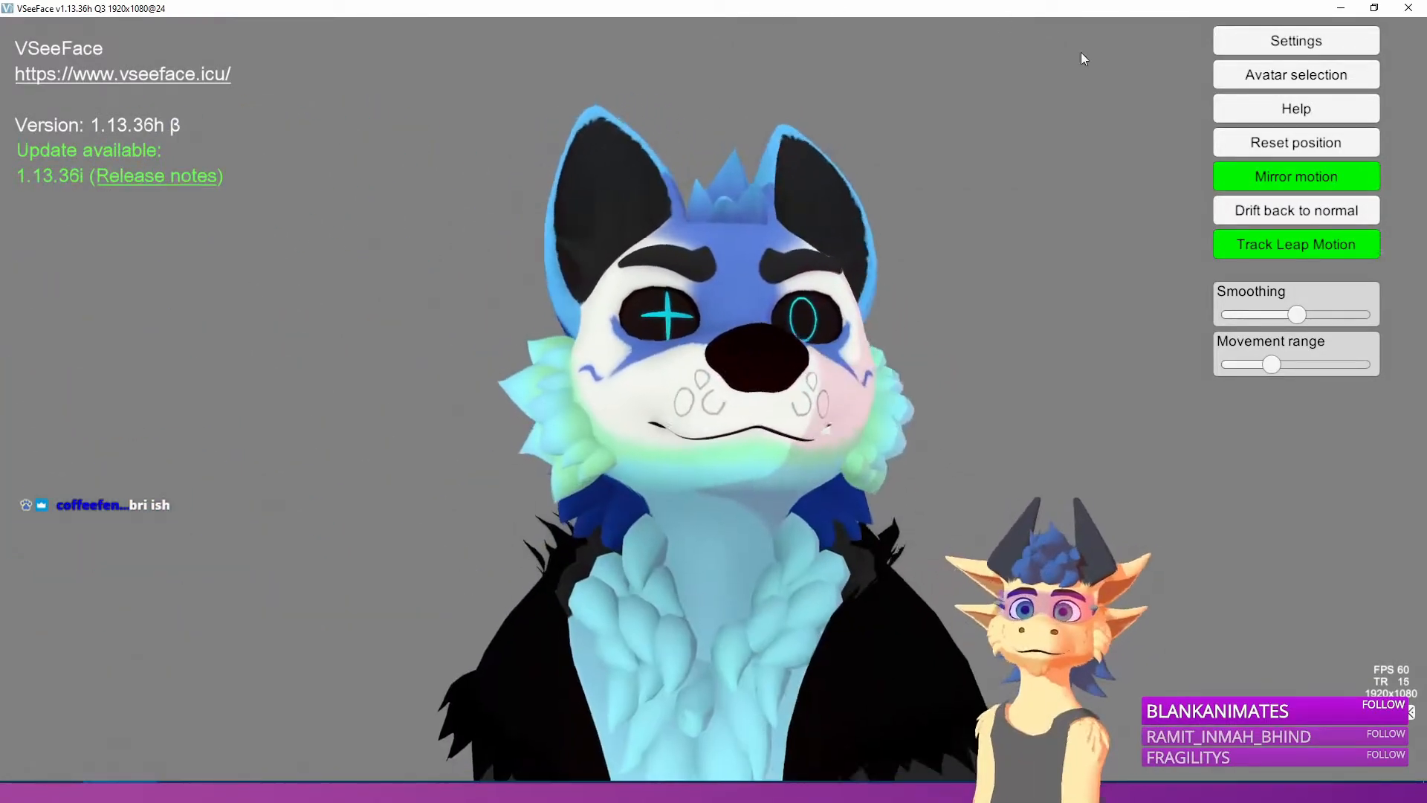
Switch the VSeeFace avatar back to Kaide.
click(1297, 74)
scroll(565, 357, up, 3)
click(528, 337)
click(592, 635)
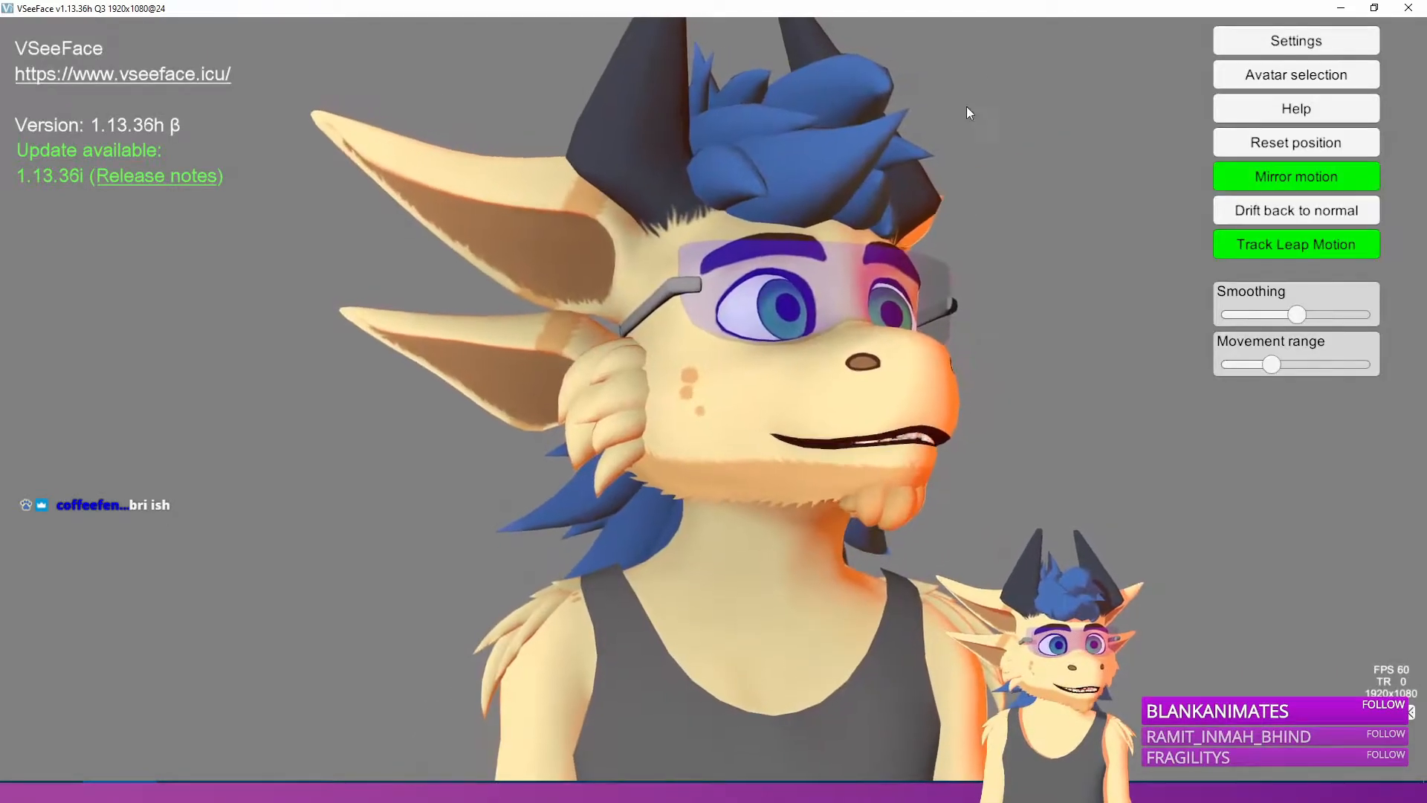
Return to Blender and put the armature back into Object Mode.
click(1347, 14)
scroll(333, 512, down, 6)
middle_drag(417, 489, 572, 483)
key(Tab)
scroll(710, 486, down, 5)
key(Tab)
click(68, 158)
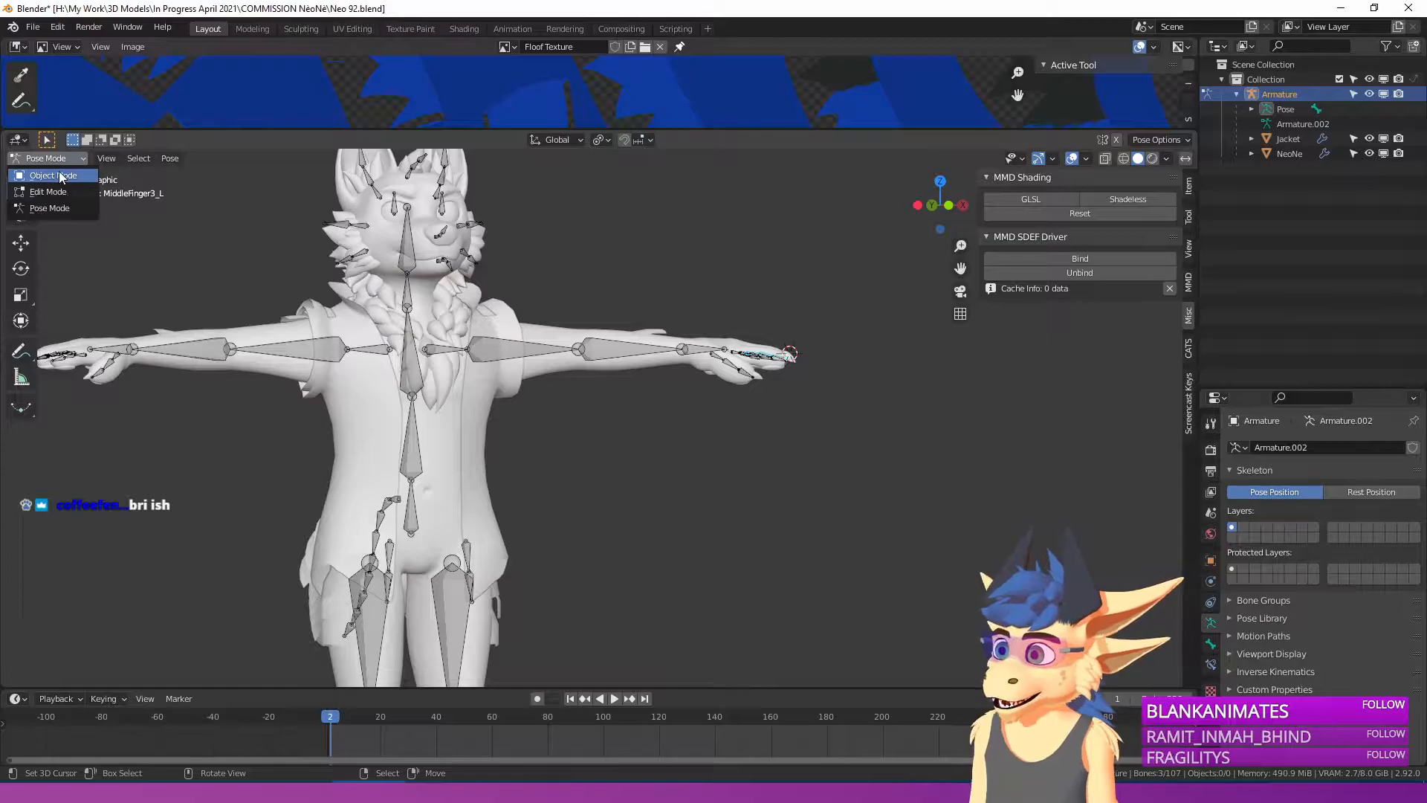
click(44, 172)
Open the NeoNe 2018 project in Unity 2018.4.20f1.
middle_drag(654, 416, 555, 409)
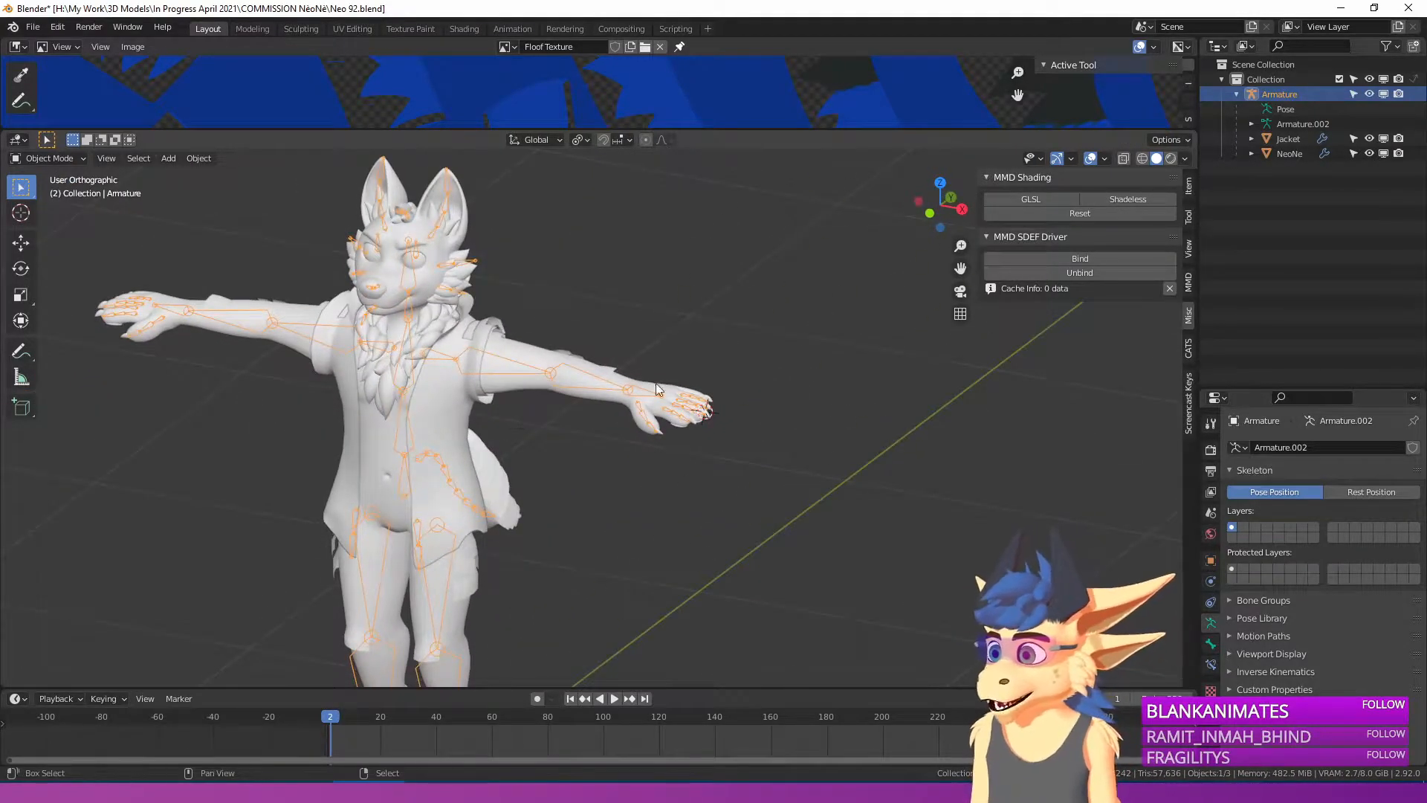
scroll(689, 367, up, 4)
scroll(679, 361, down, 3)
scroll(710, 369, up, 2)
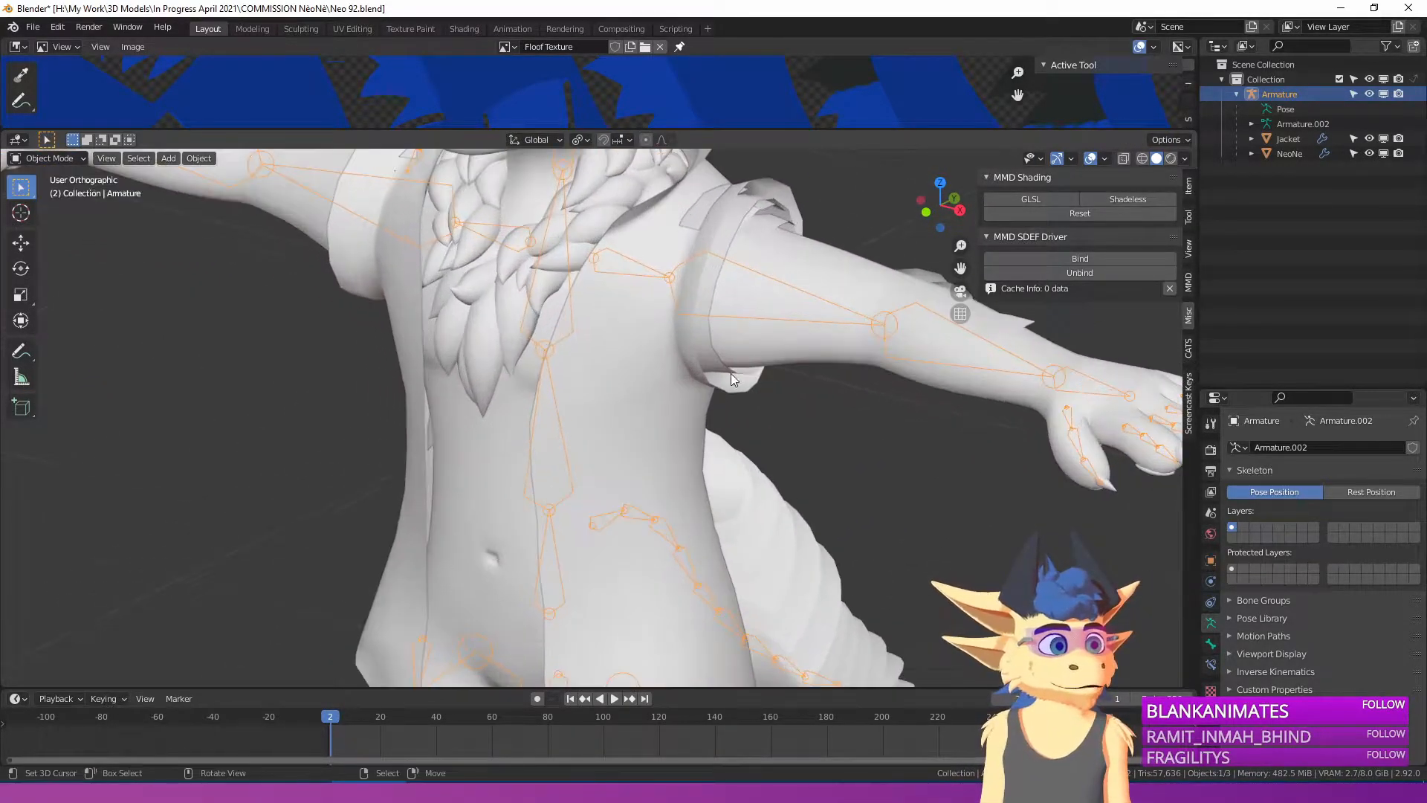
scroll(731, 373, down, 5)
scroll(703, 341, up, 4)
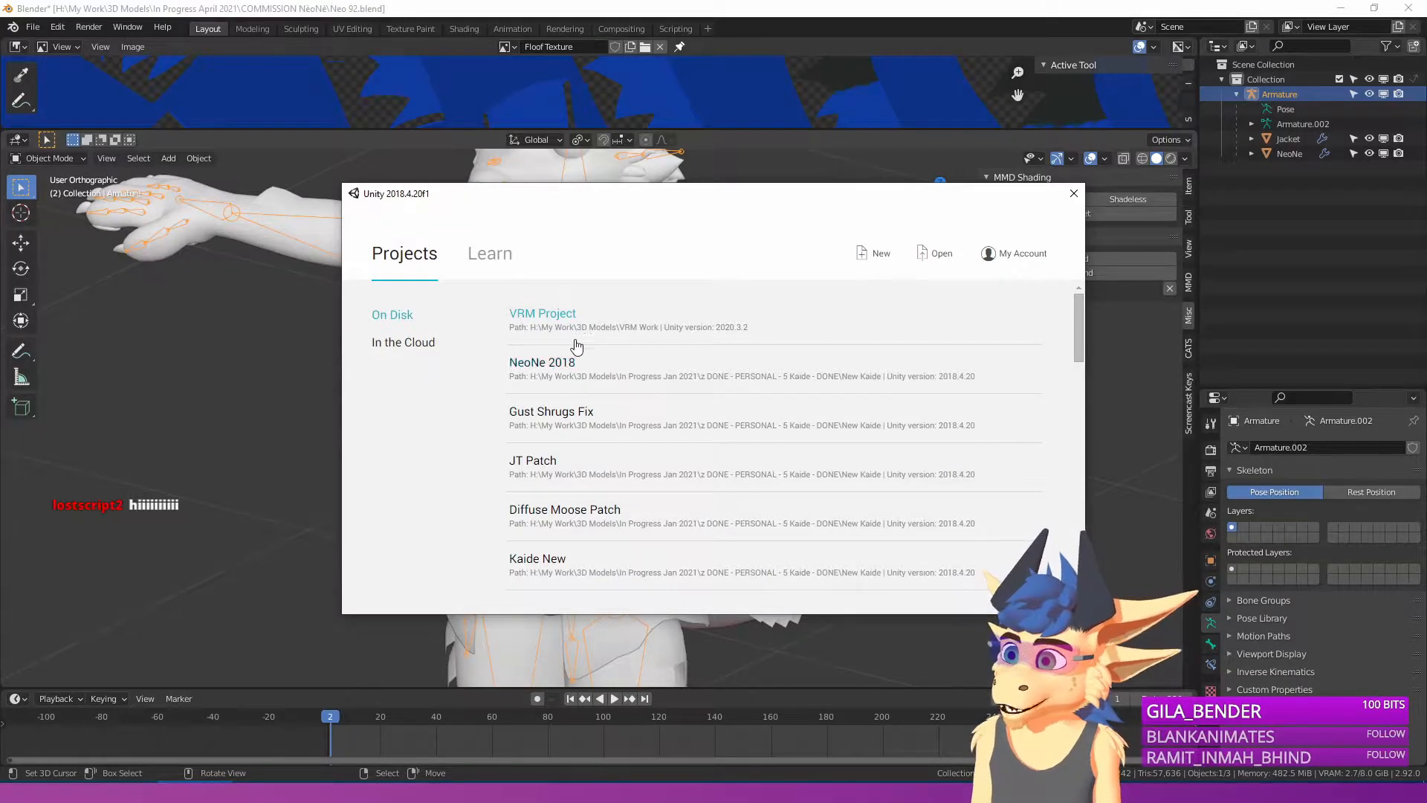
click(570, 372)
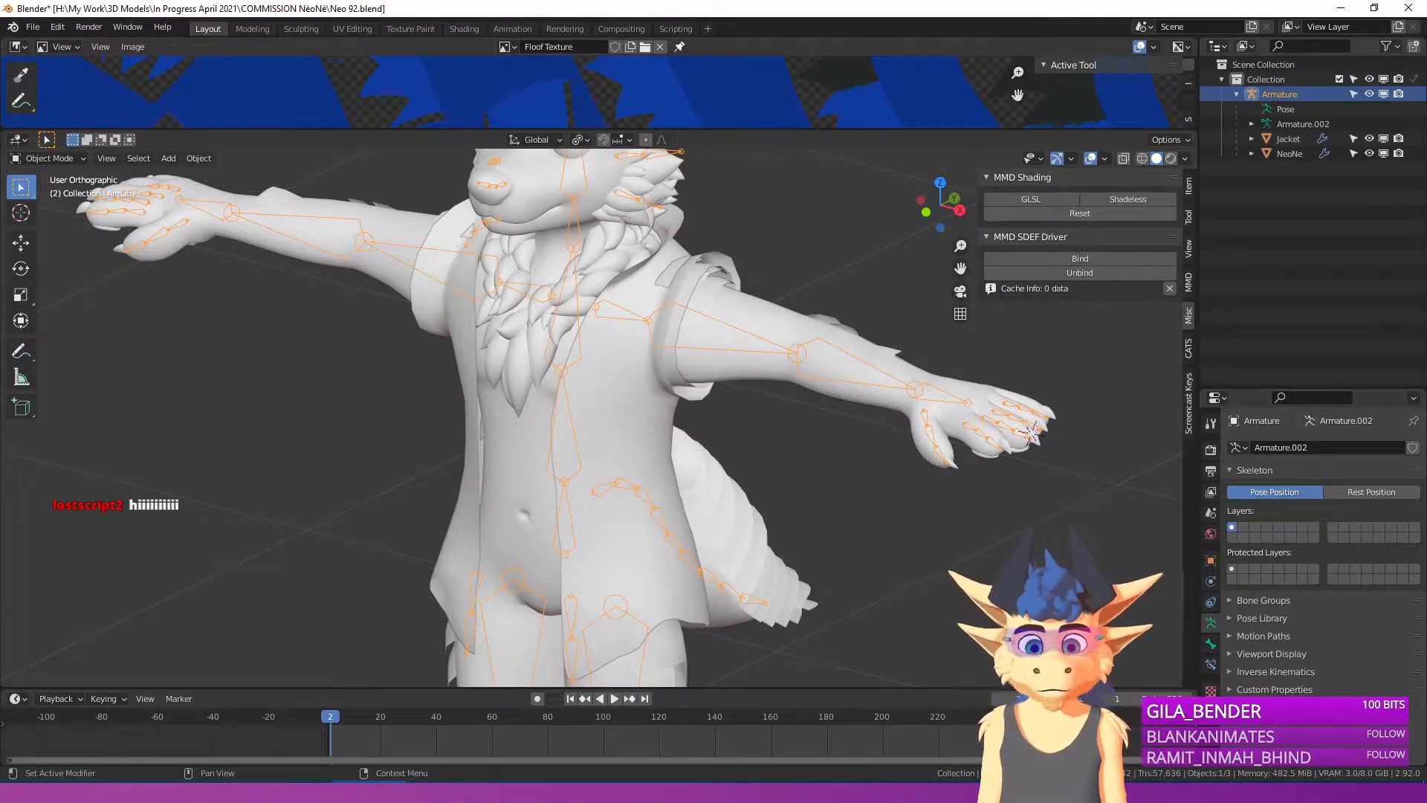
Switch to VSeeFace, frame the Kaide avatar's feet and toggle off its foot coverings.
key(alt+Tab)
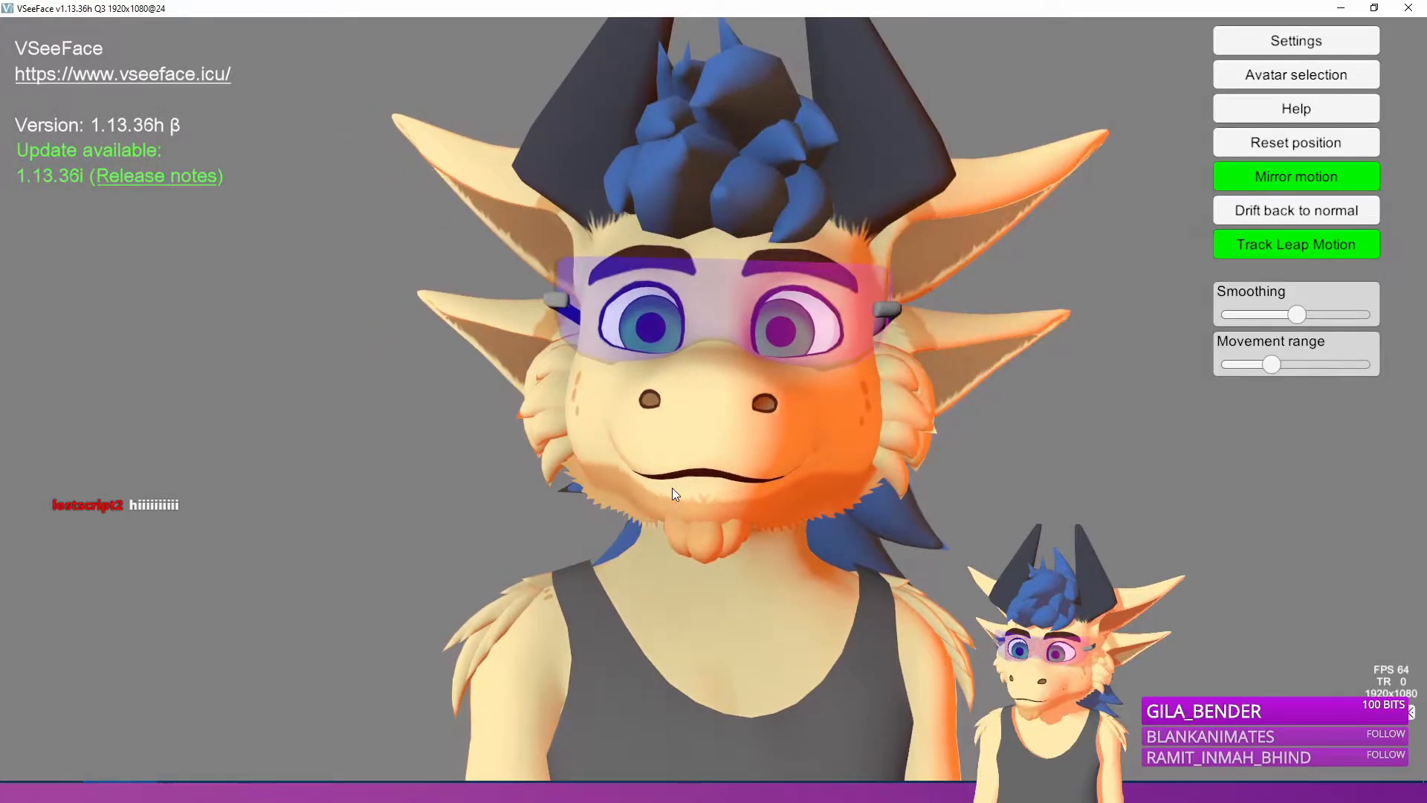
alt+middle_drag(671, 522, 685, 153)
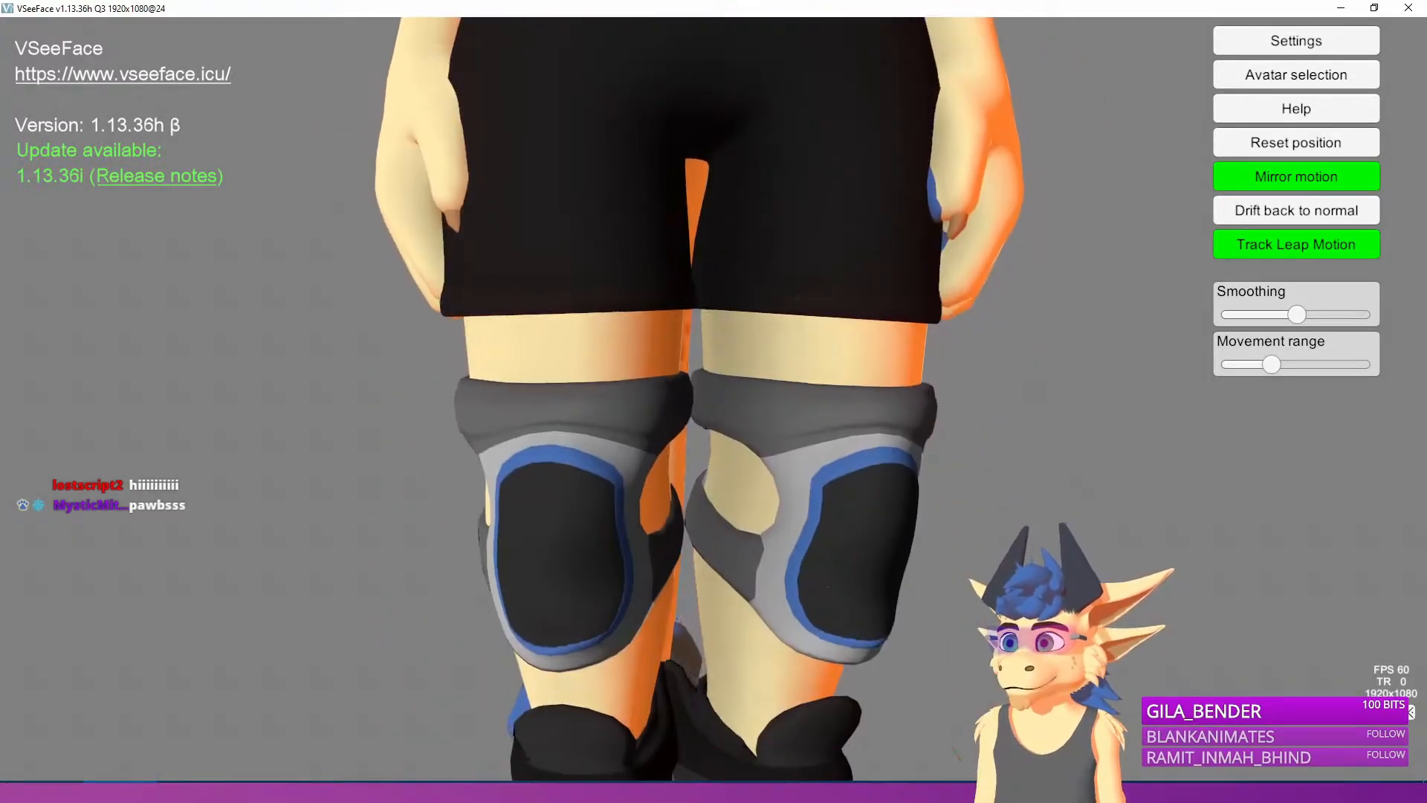
alt+scroll(685, 223, up, 3)
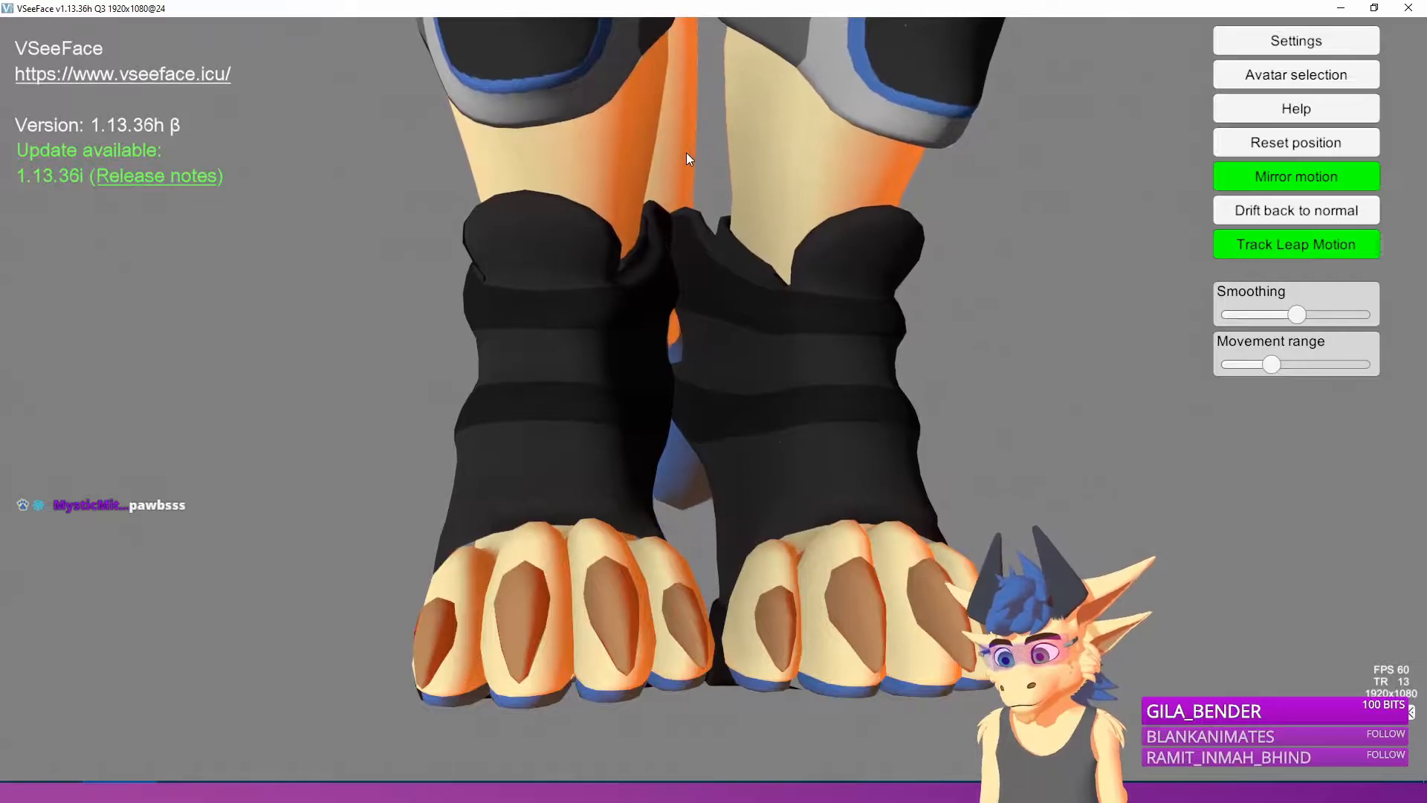
key(F1)
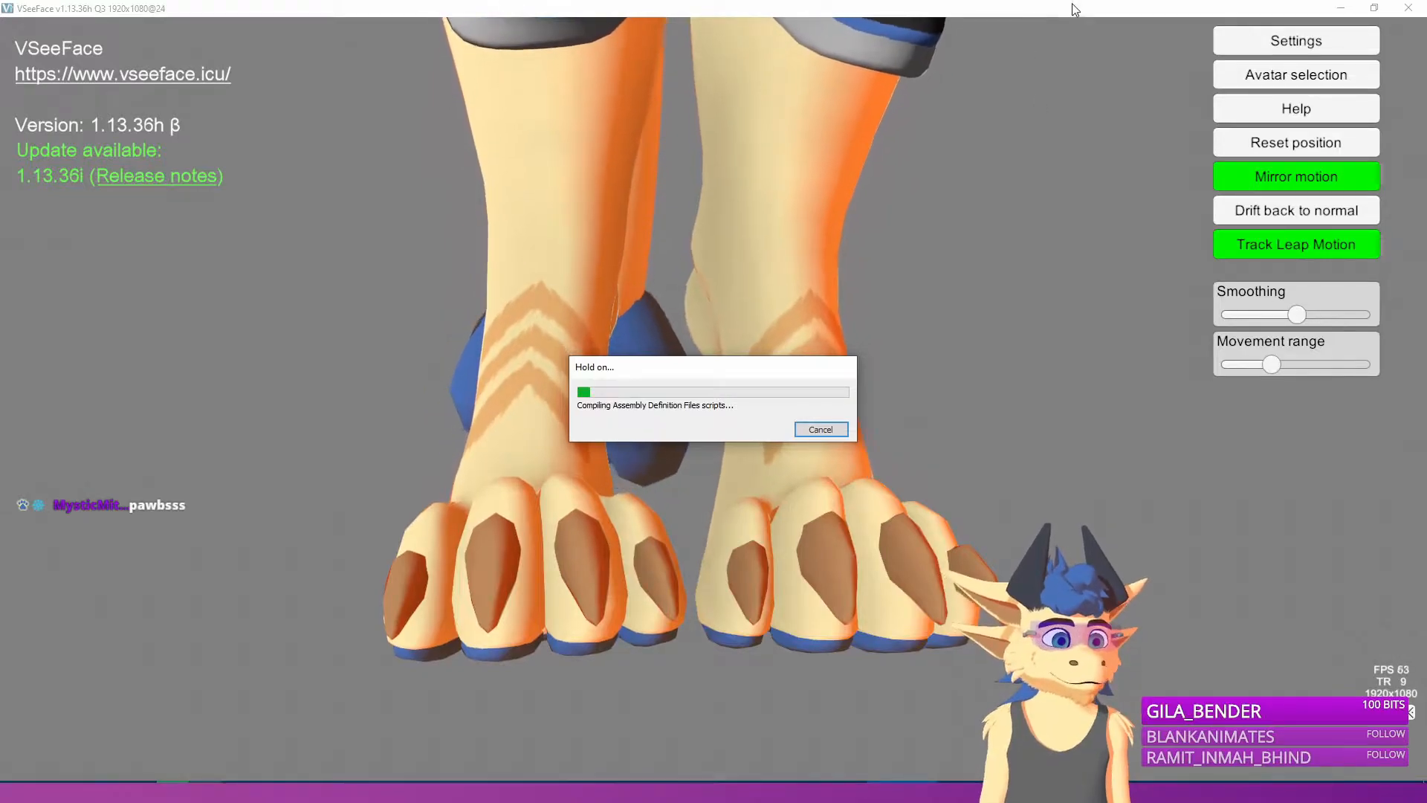
Look through the VSeeFace general settings and the avatar selection, and close both.
click(1296, 40)
click(1125, 42)
scroll(649, 470, down, 12)
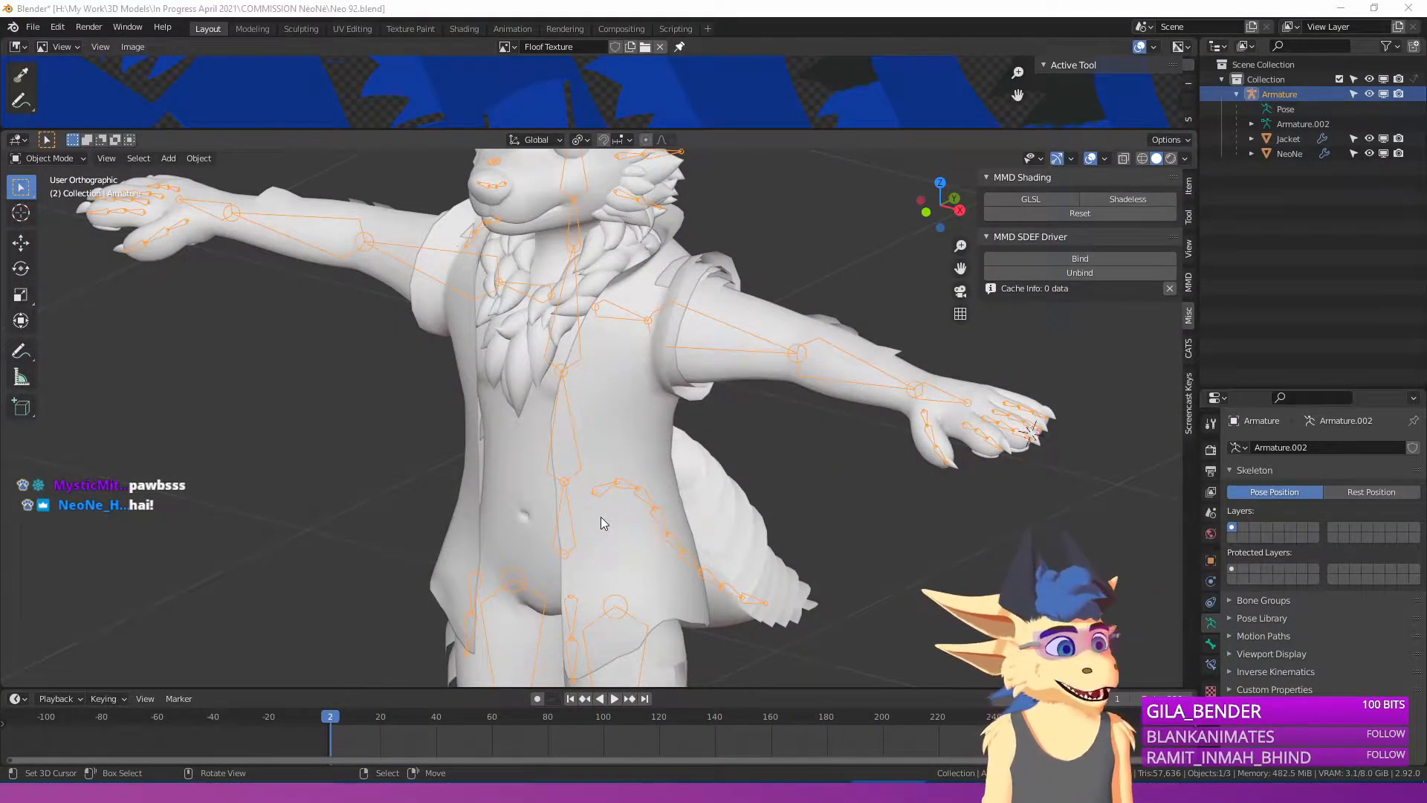
scroll(577, 529, down, 3)
scroll(580, 506, up, 2)
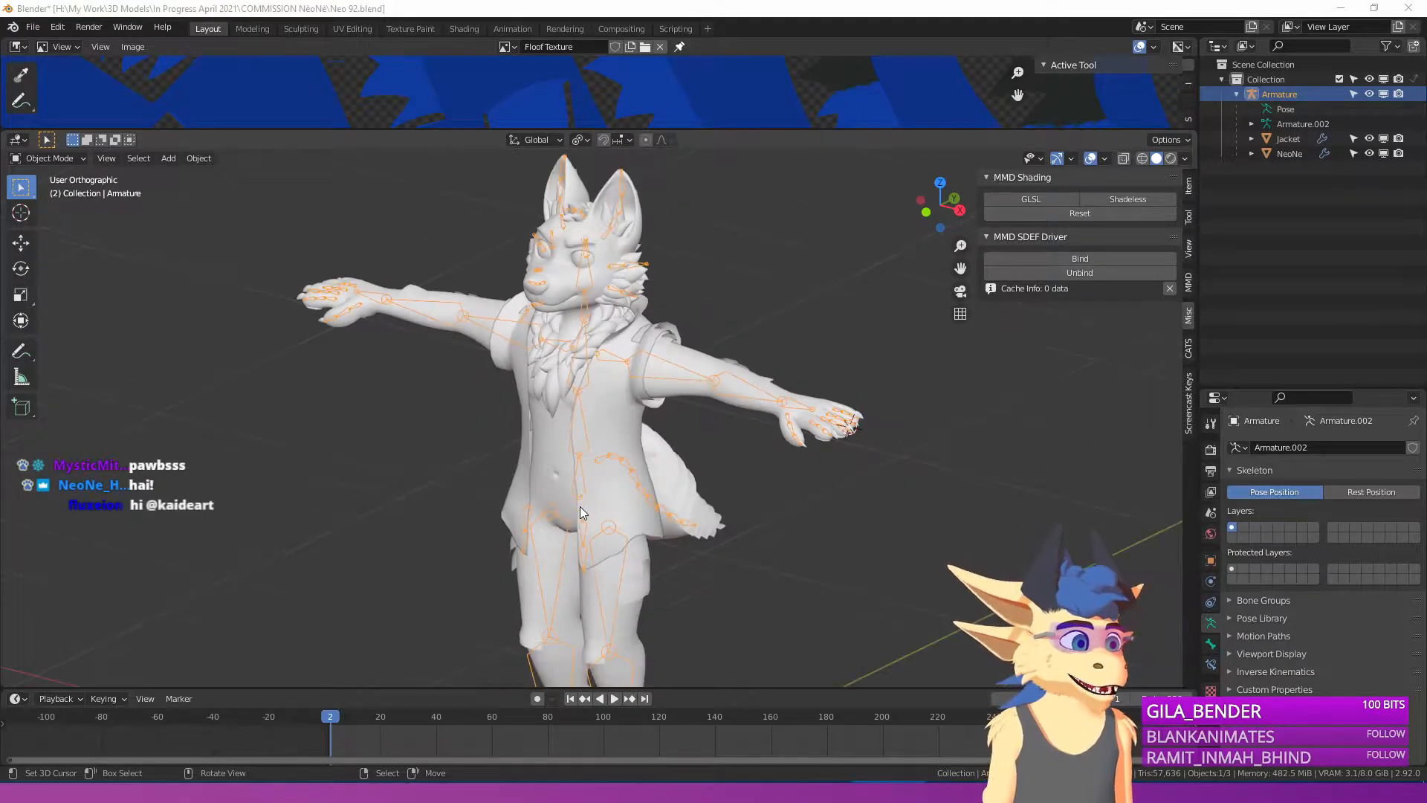
scroll(580, 508, up, 1)
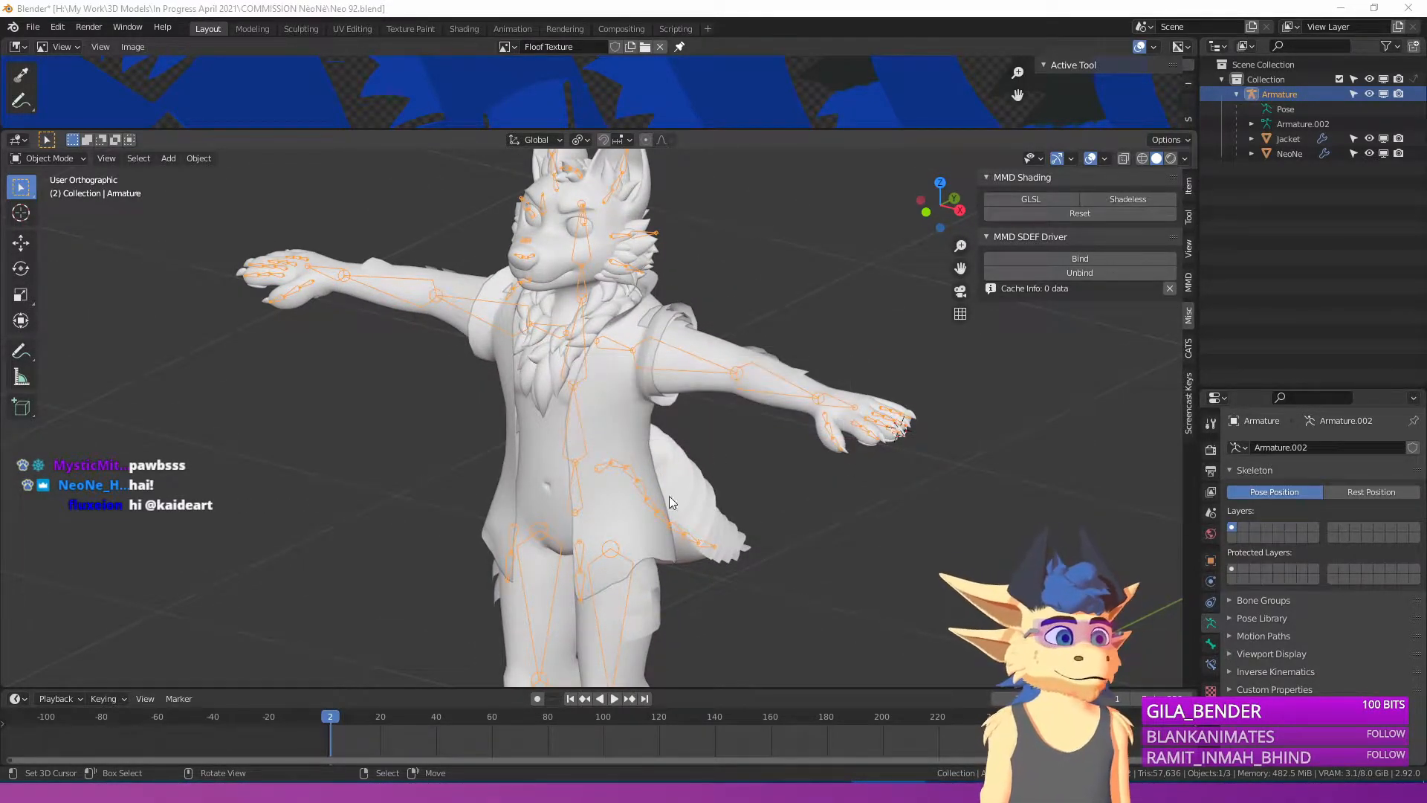
click(212, 787)
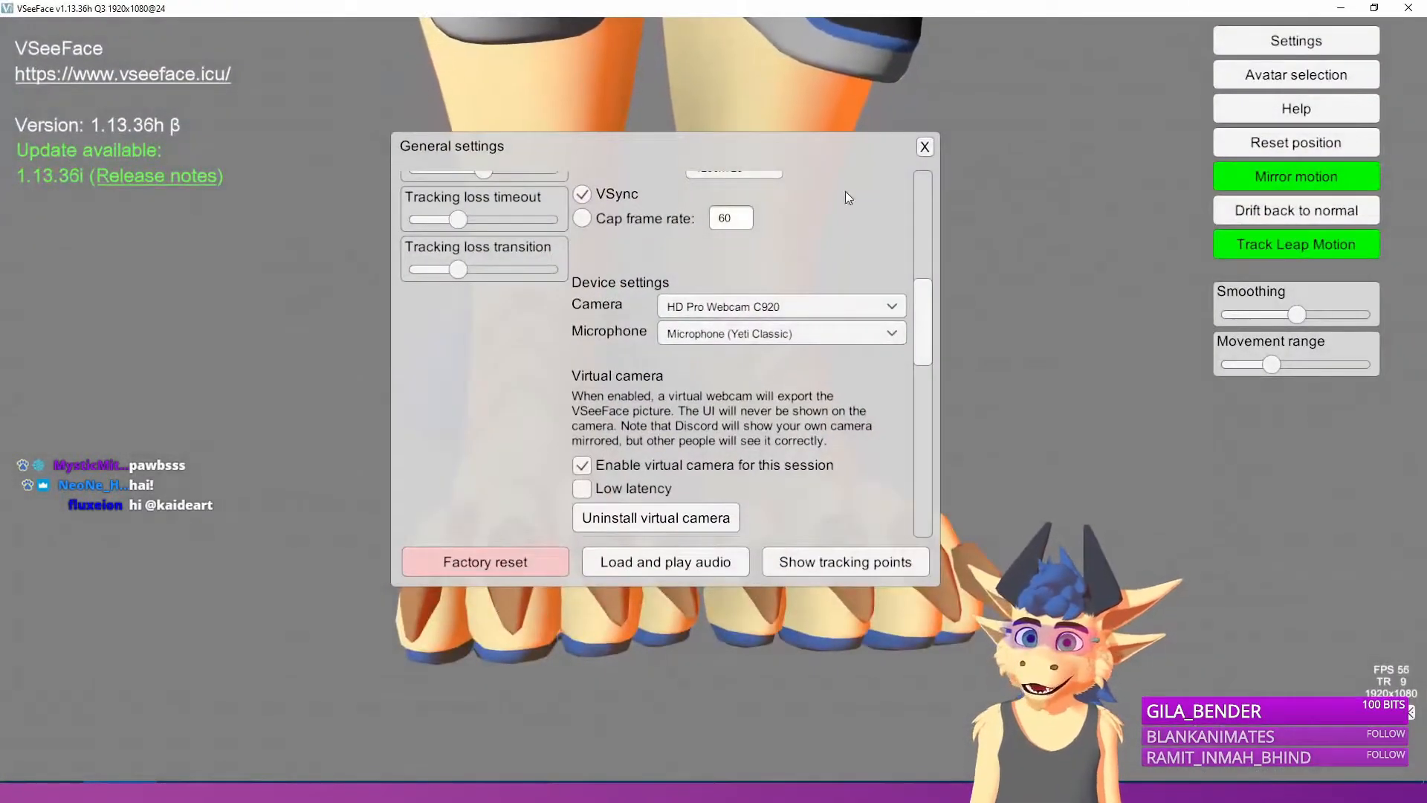
click(925, 146)
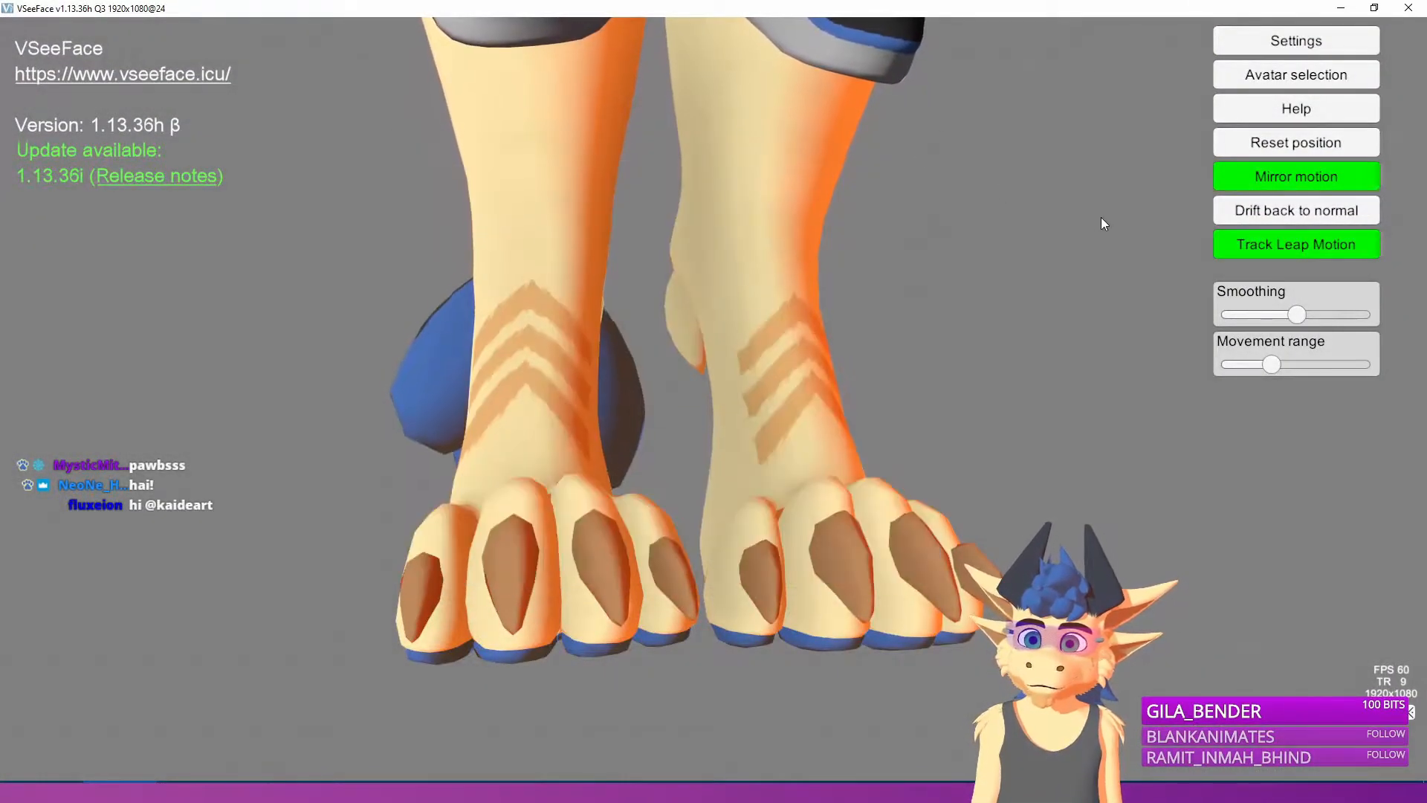
click(1265, 76)
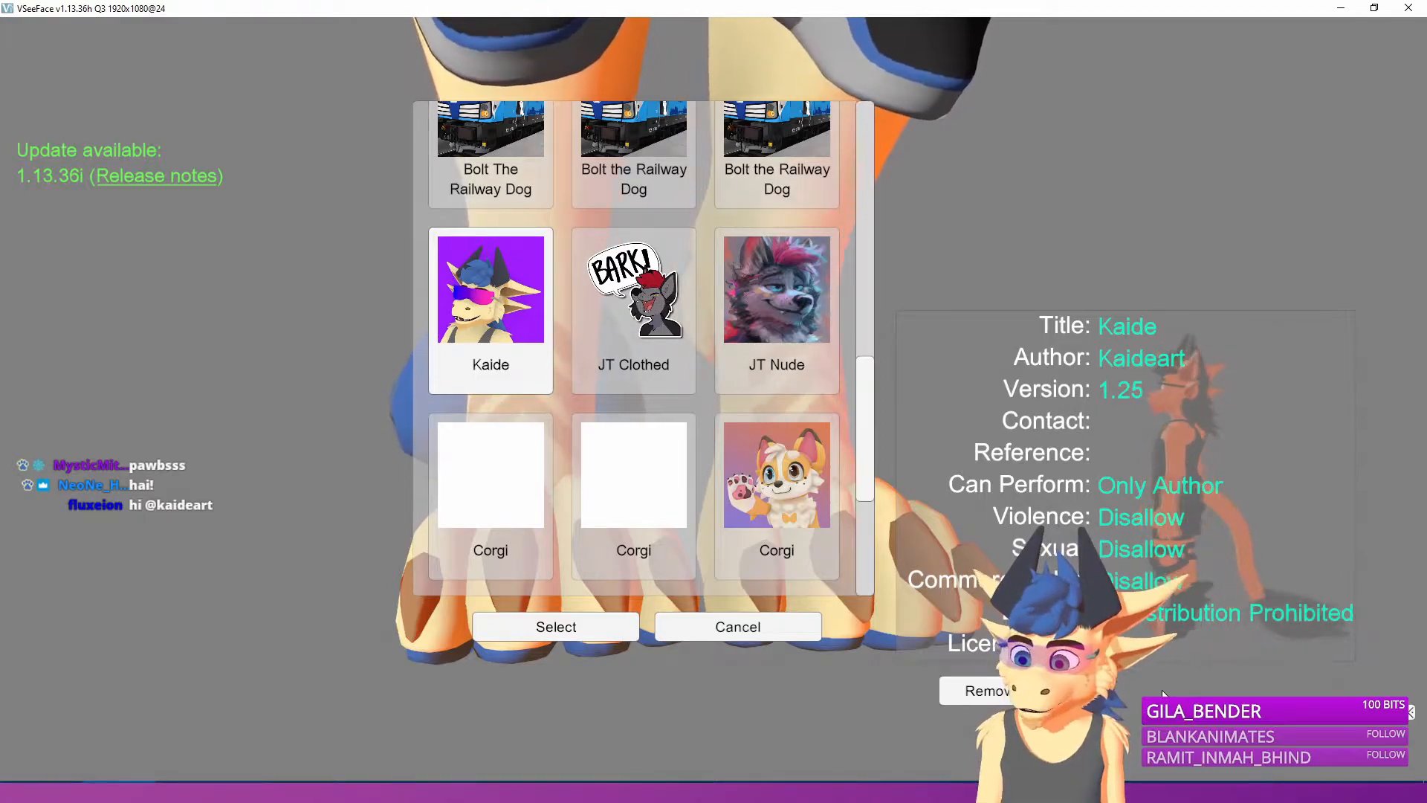
key(Escape)
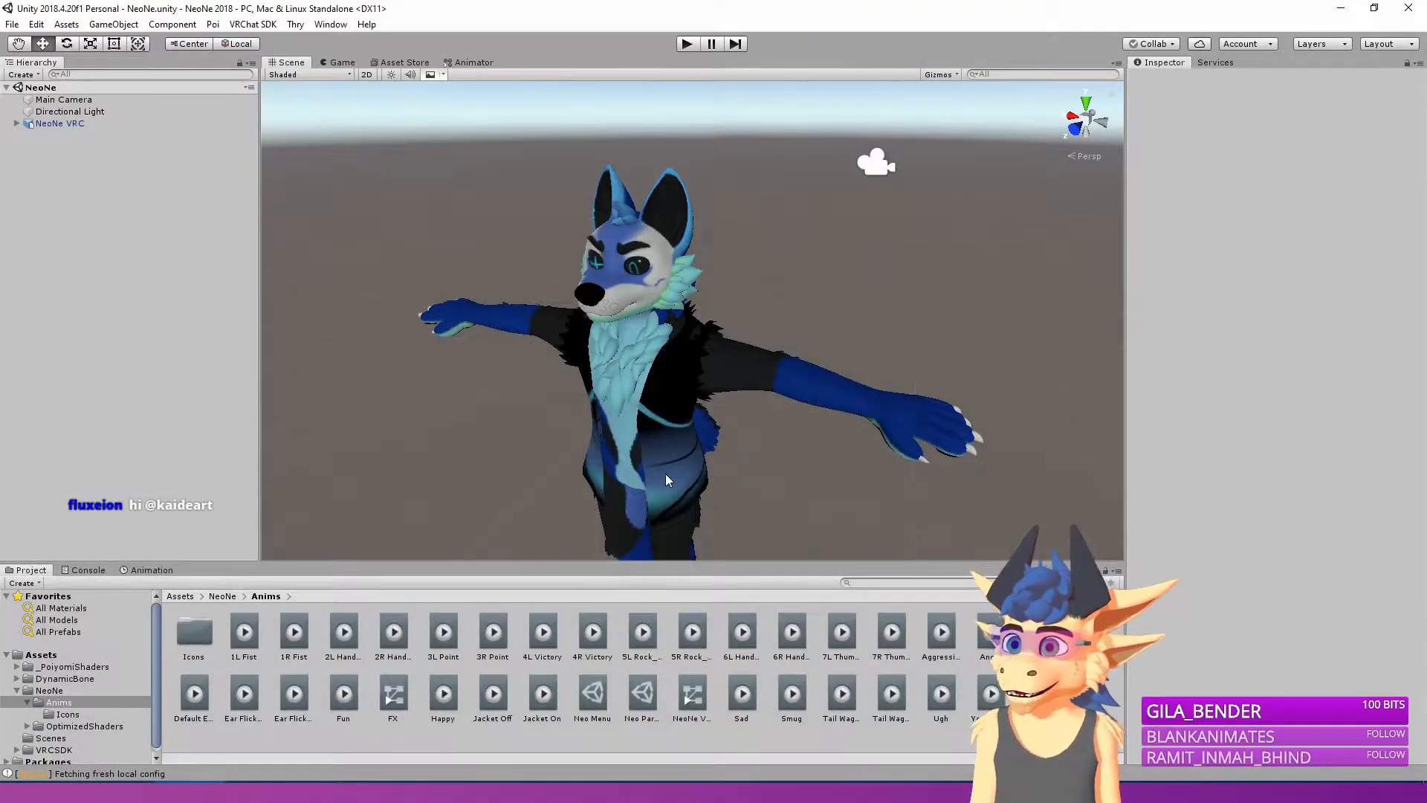
Examine the NeoNe avatar in Unity's Scene view and look through the Console, Animation and Project panels.
scroll(673, 474, down, 10)
mouse_move(675, 478)
right_down()
mouse_move(726, 478)
mouse_move(688, 485)
right_up()
scroll(726, 478, up, 10)
scroll(688, 484, down, 5)
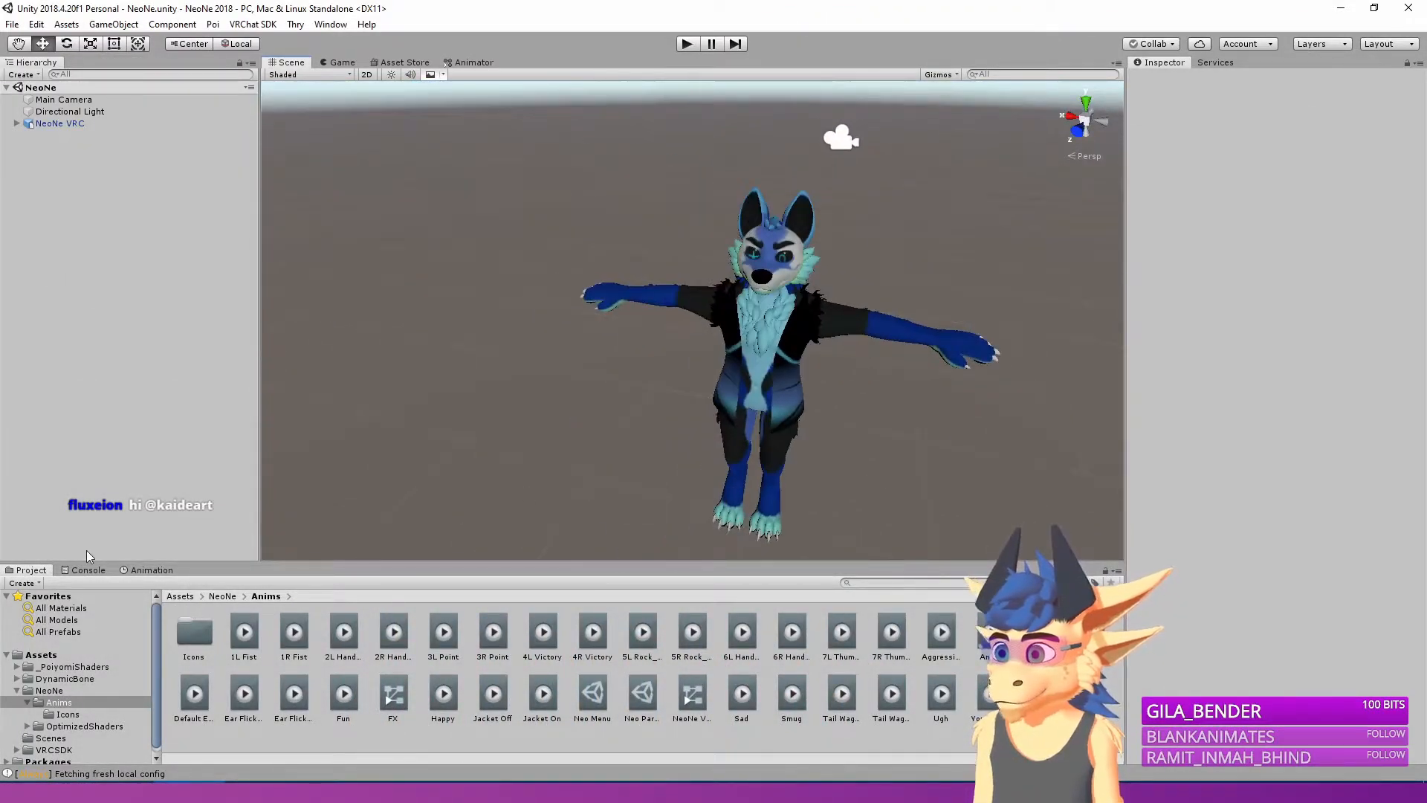
click(104, 569)
click(143, 571)
click(28, 571)
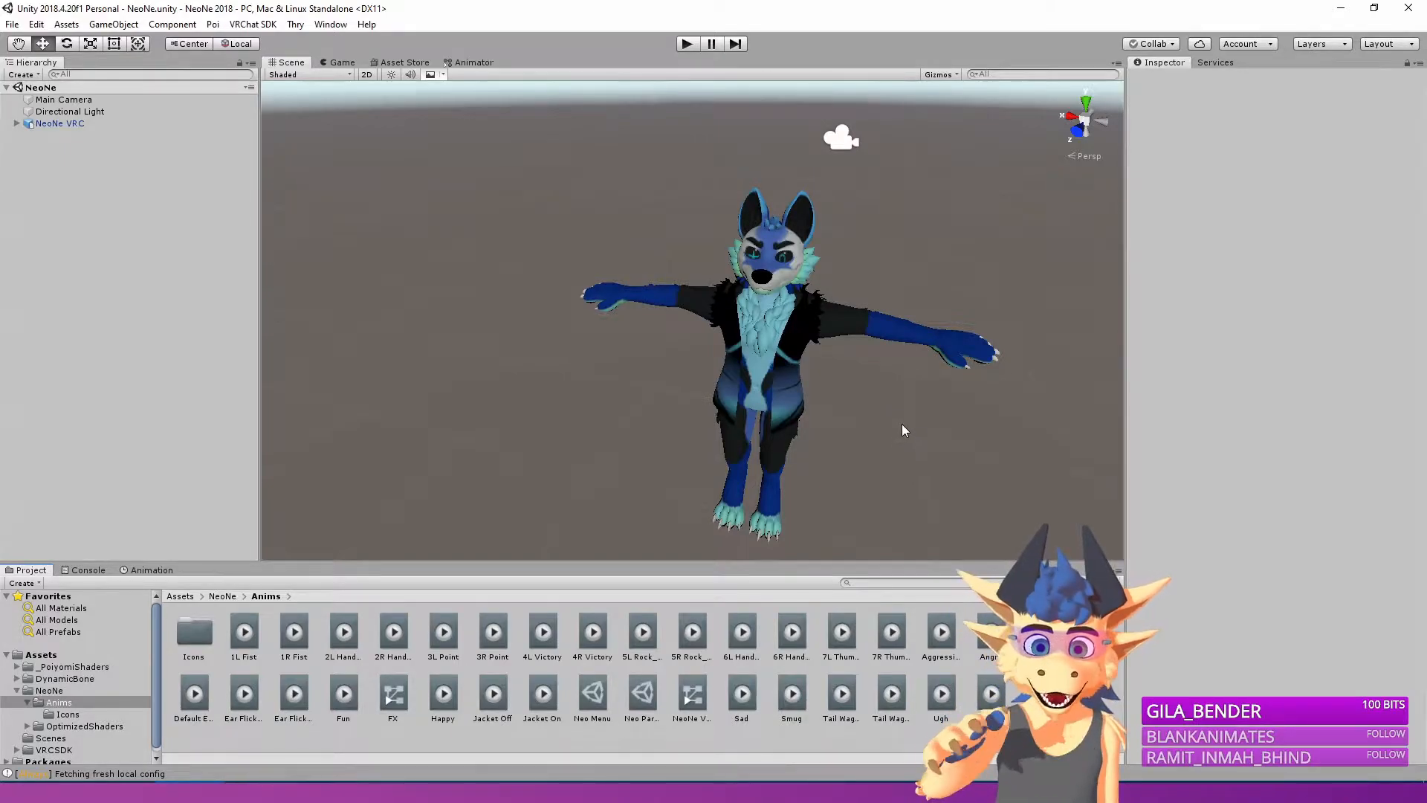
scroll(904, 422, down, 1)
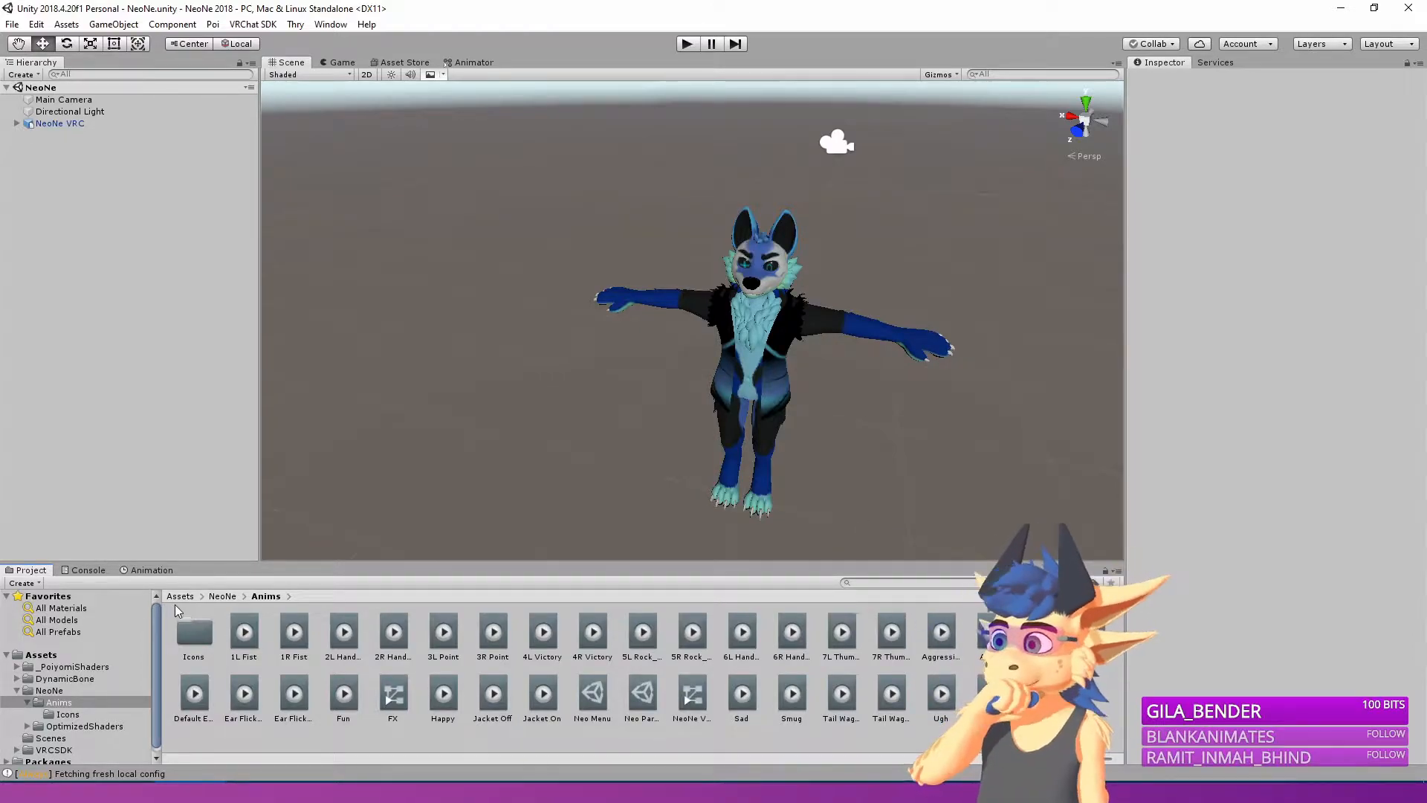
Select the NeoNe VRC object and inspect its VRC Avatar Descriptor settings.
click(78, 124)
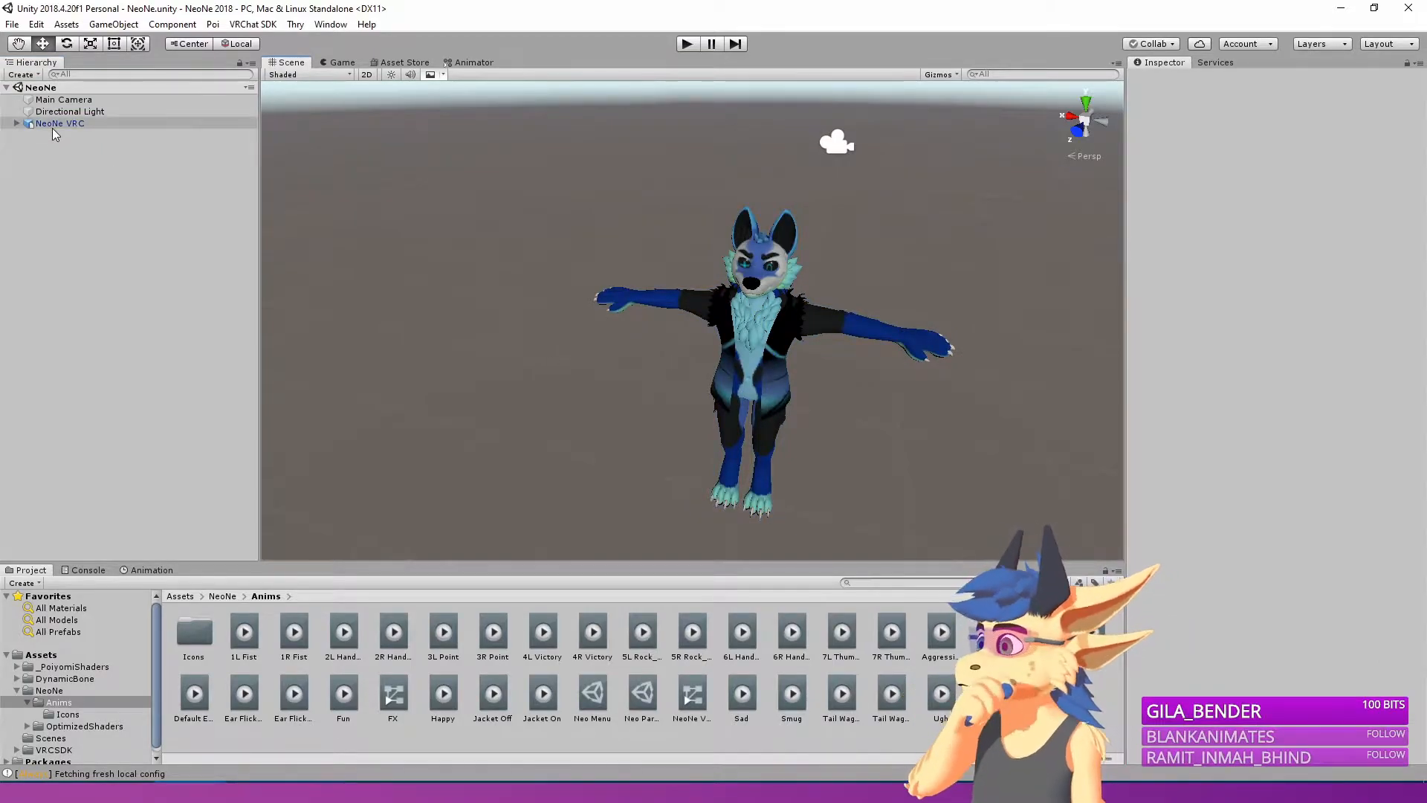
scroll(1211, 479, down, 5)
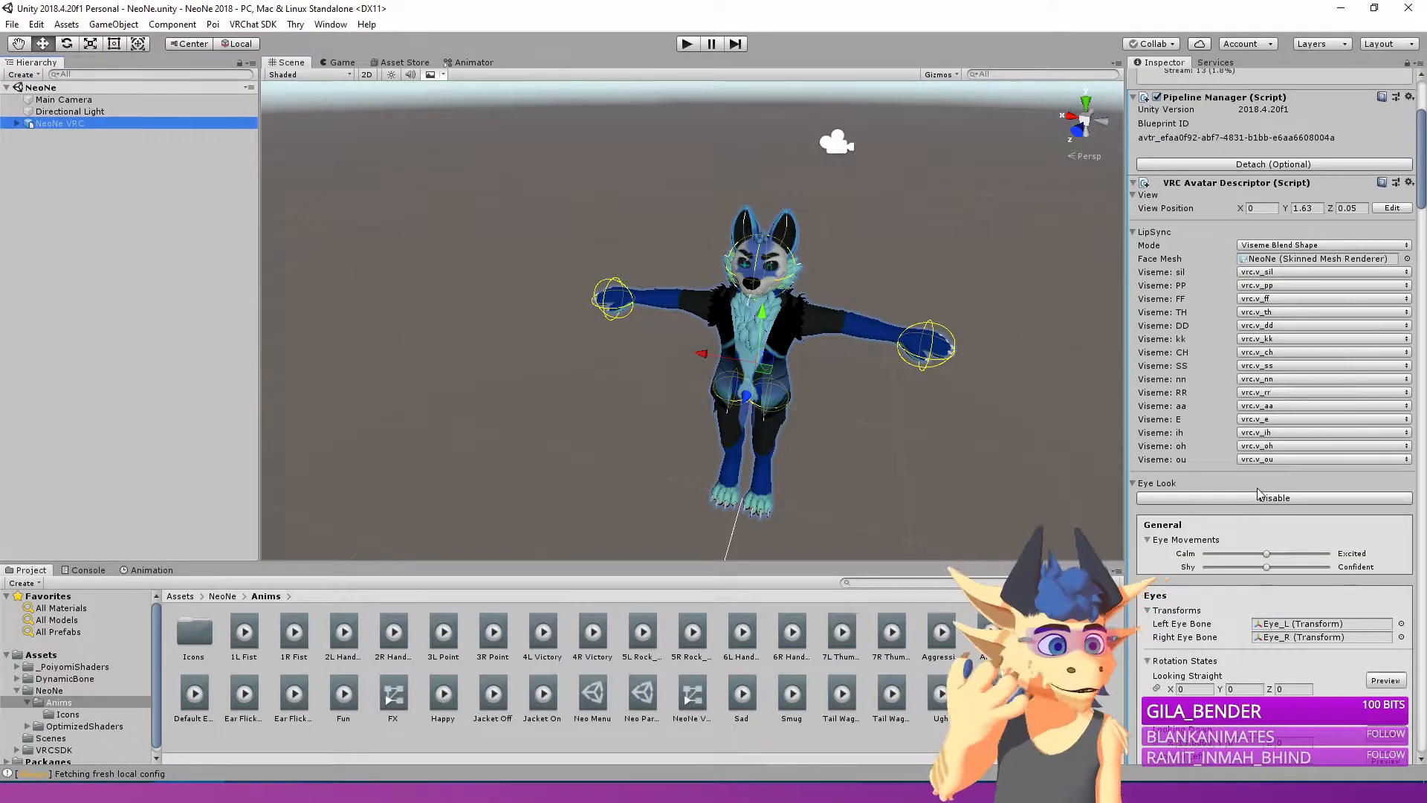
scroll(1257, 490, down, 5)
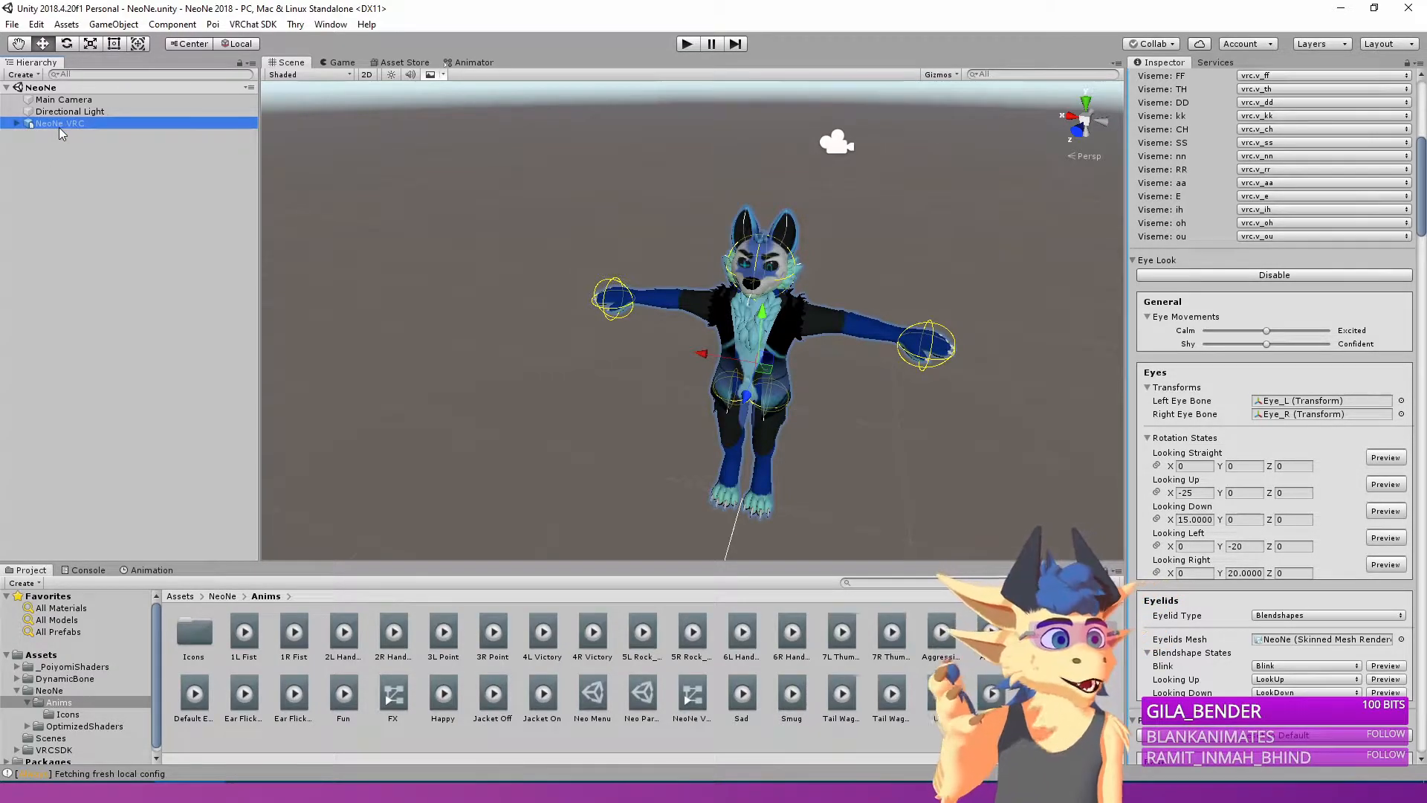
Delete the NeoNe VRC.fbx model asset from the Assets/NeoNe folder.
click(16, 124)
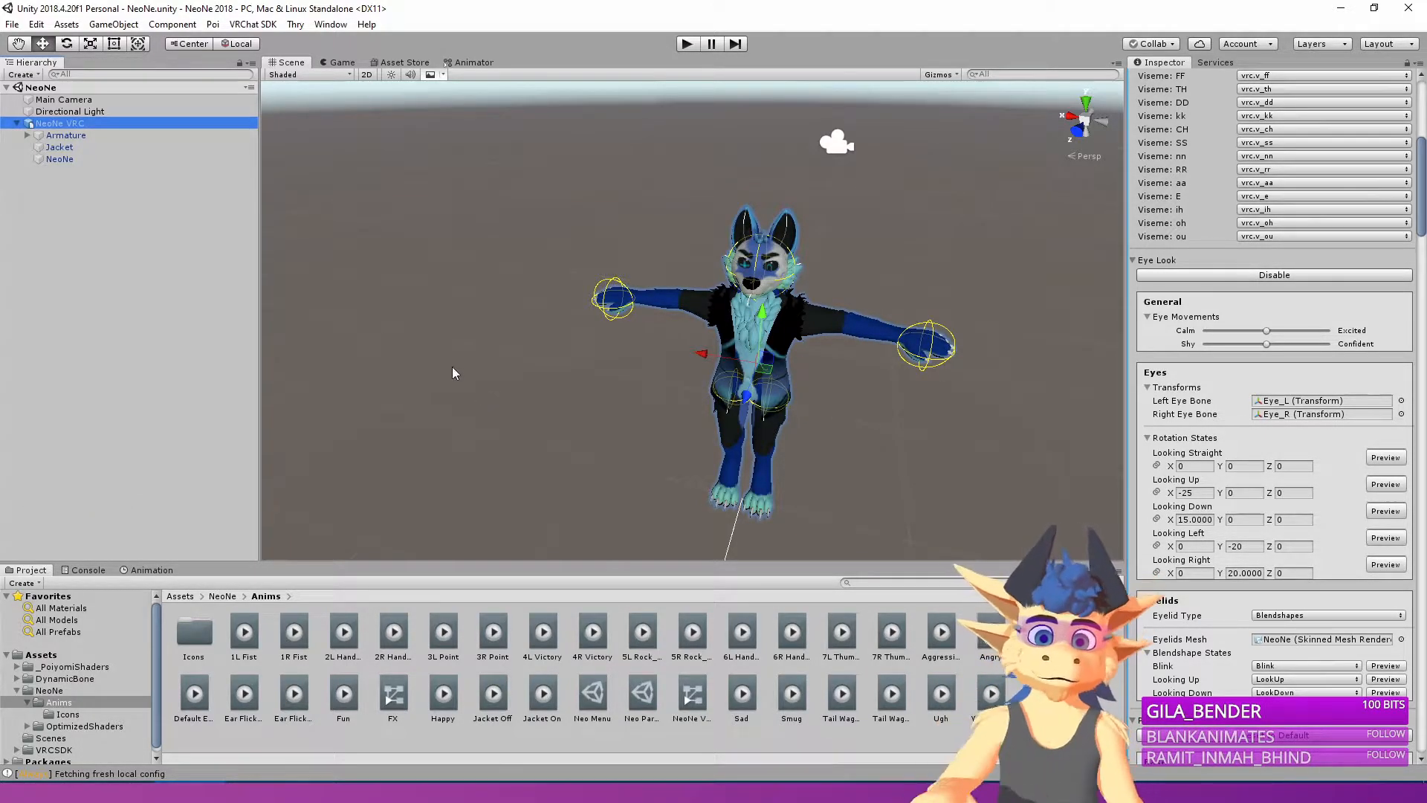
click(223, 596)
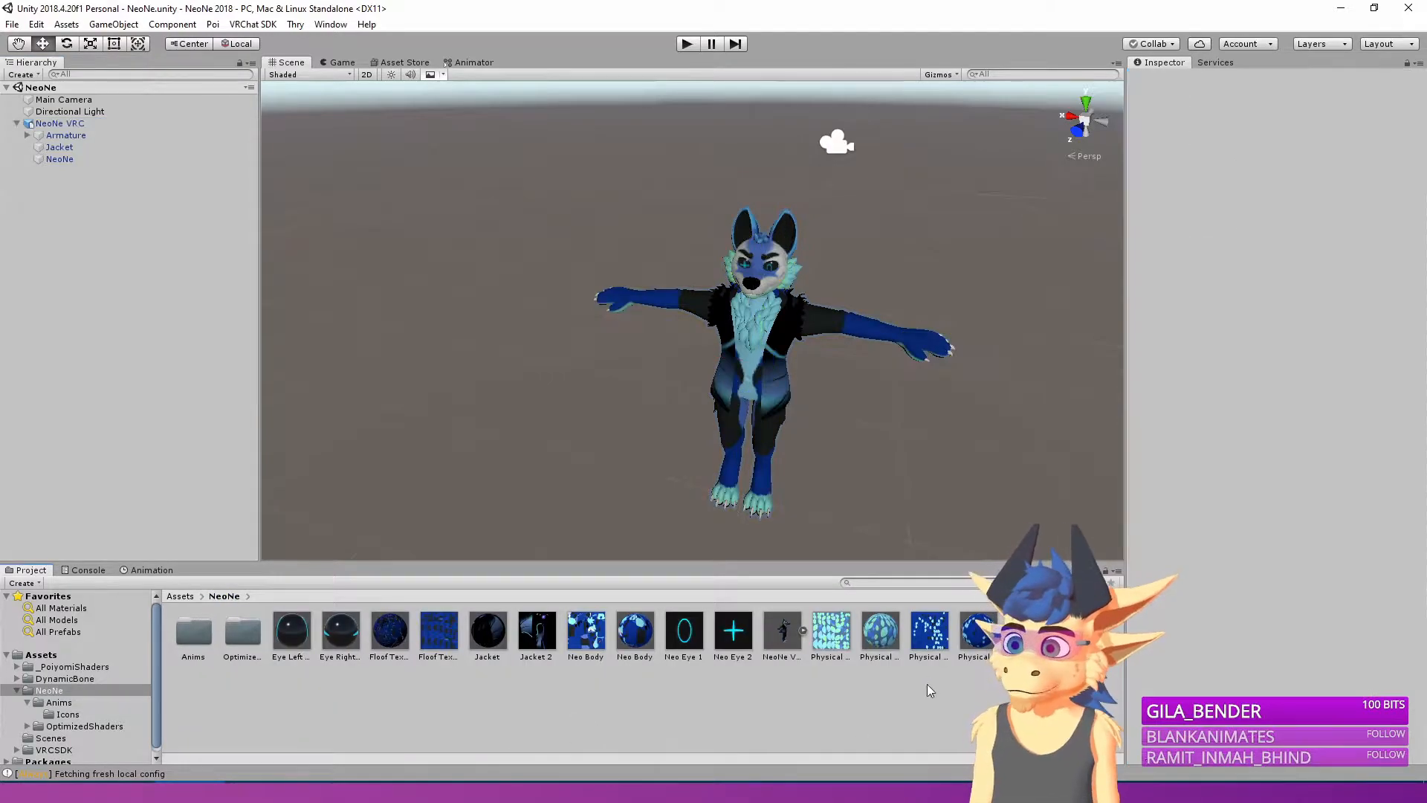
click(773, 638)
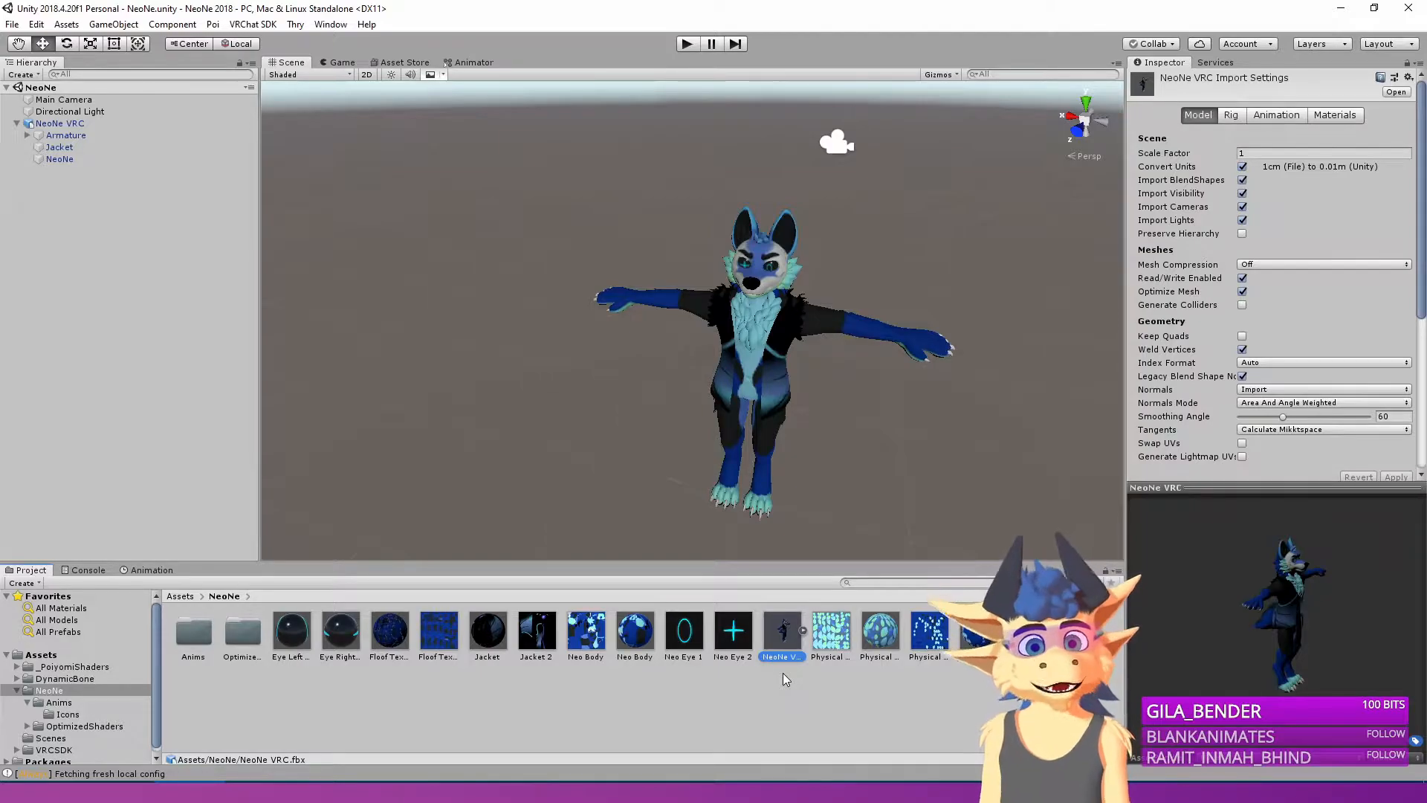
click(769, 694)
click(767, 626)
key(Delete)
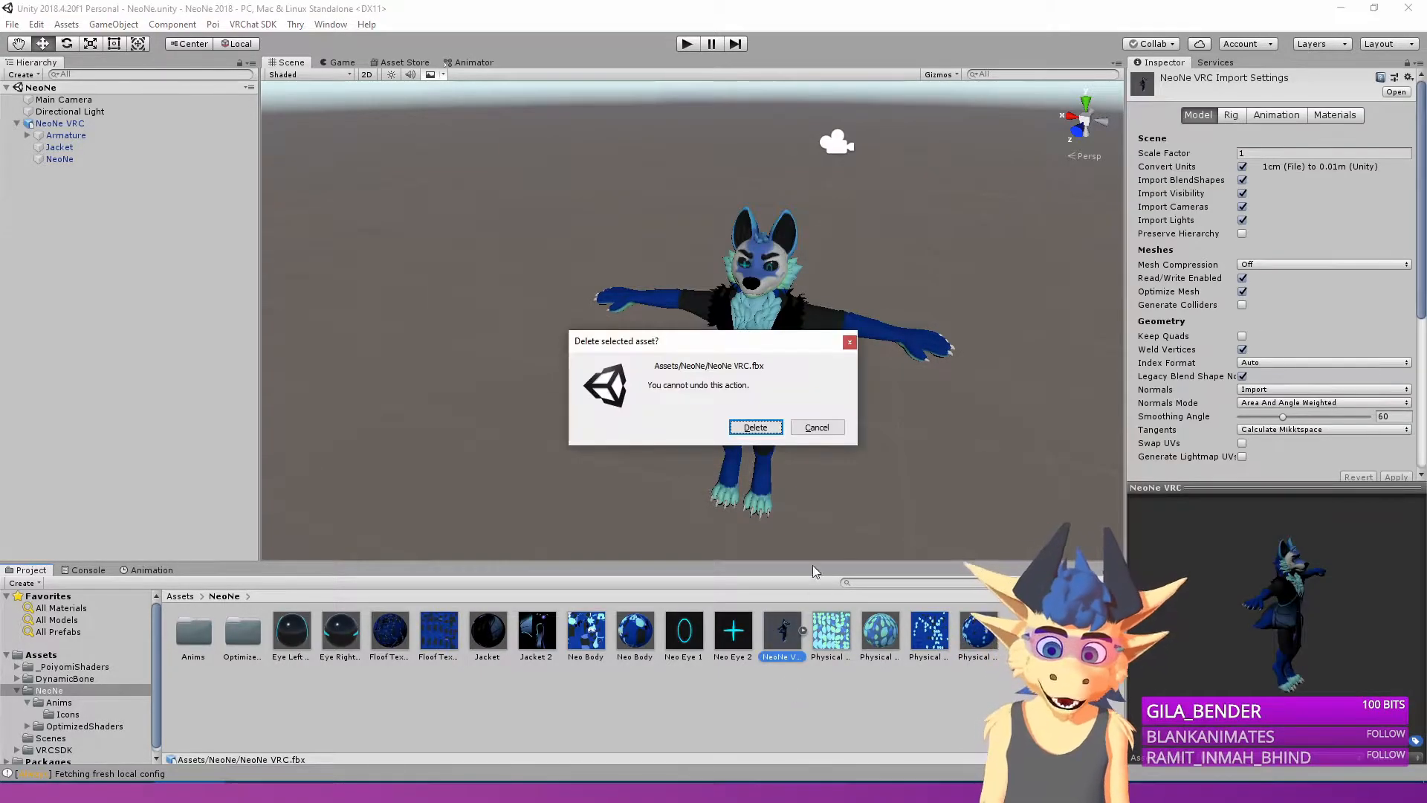
click(756, 427)
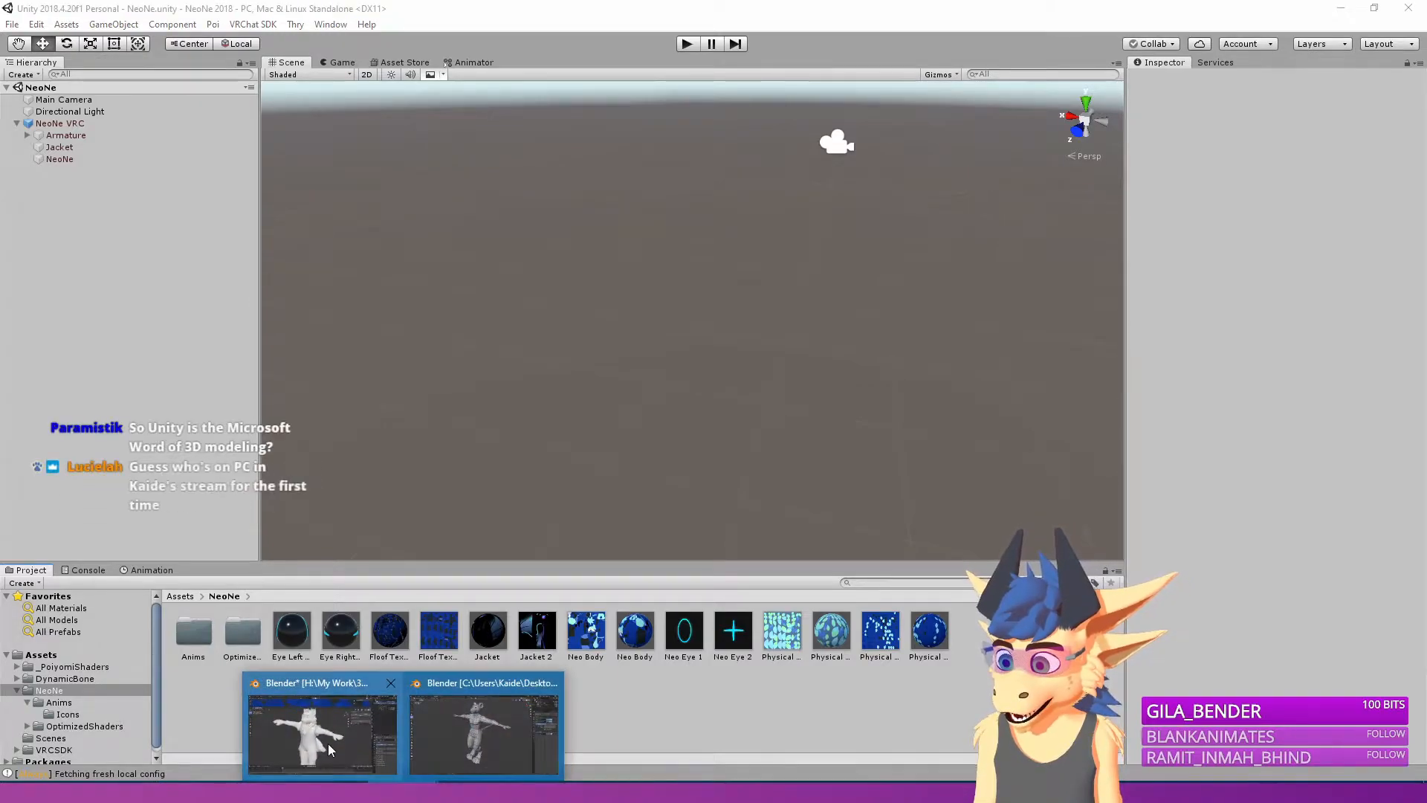
Switch to Blender, select the jacket and body along with the armature, and export them as FBX over NeoNe VRC.fbx.
click(328, 743)
shift+right_click(600, 385)
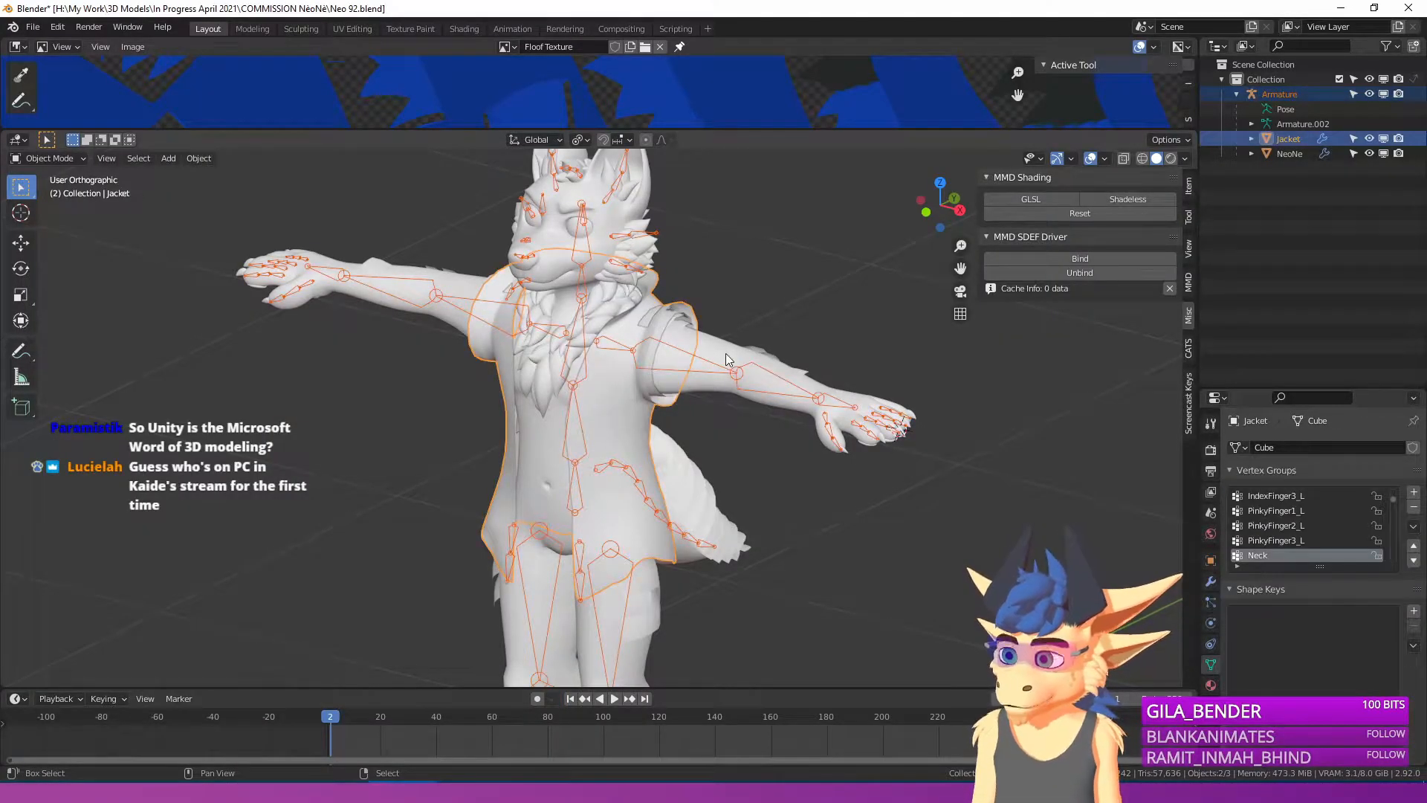
shift+right_click(726, 354)
click(33, 27)
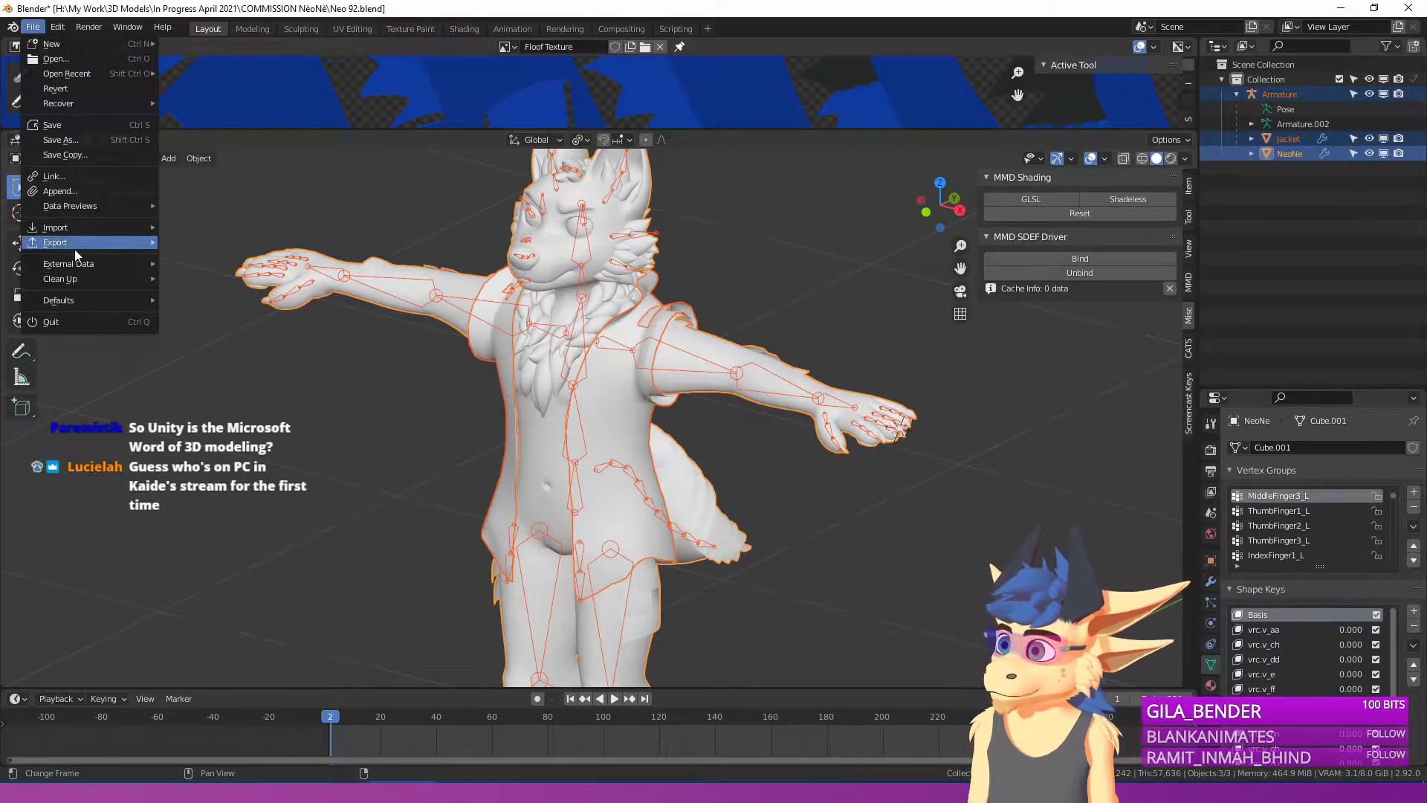
mouse_move(73, 245)
click(216, 331)
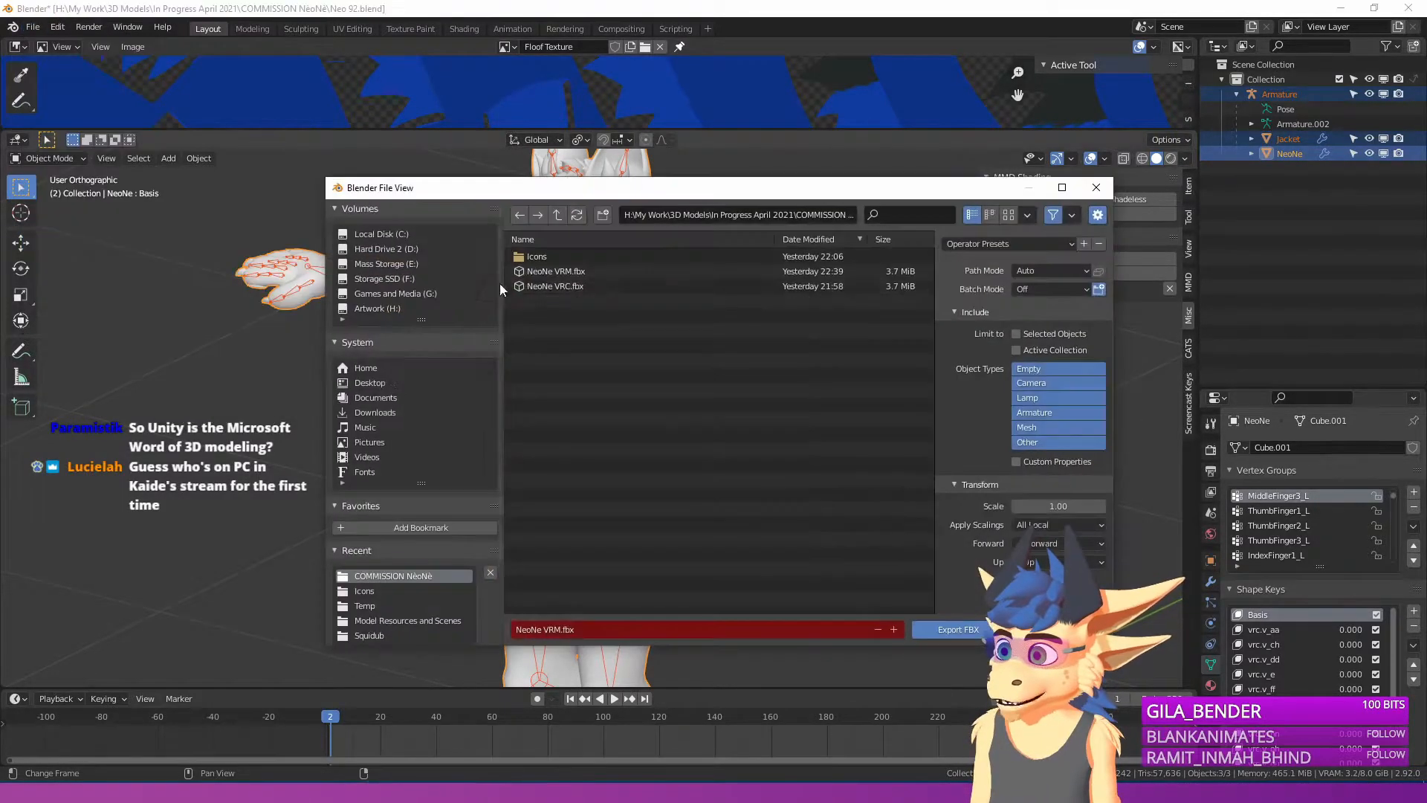
click(563, 287)
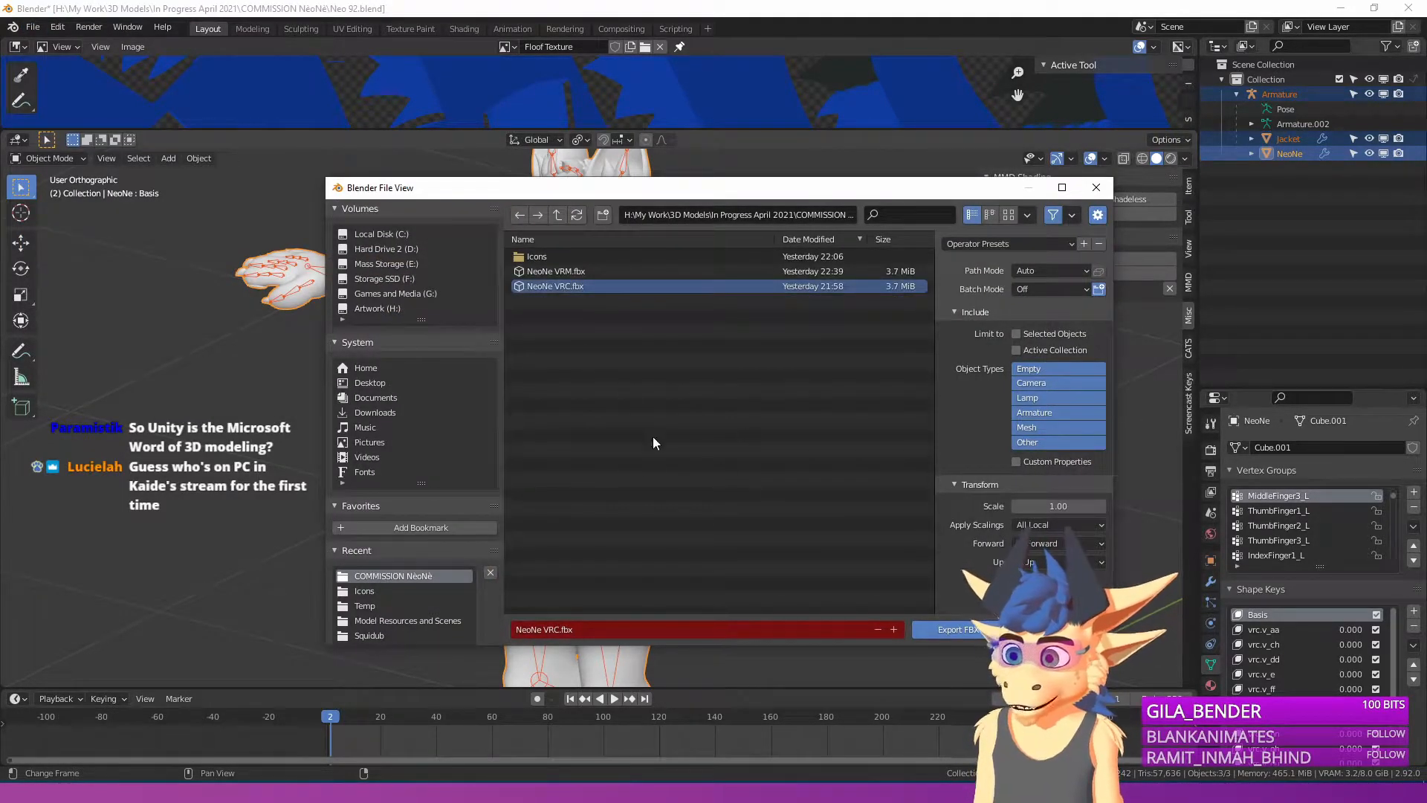
click(949, 630)
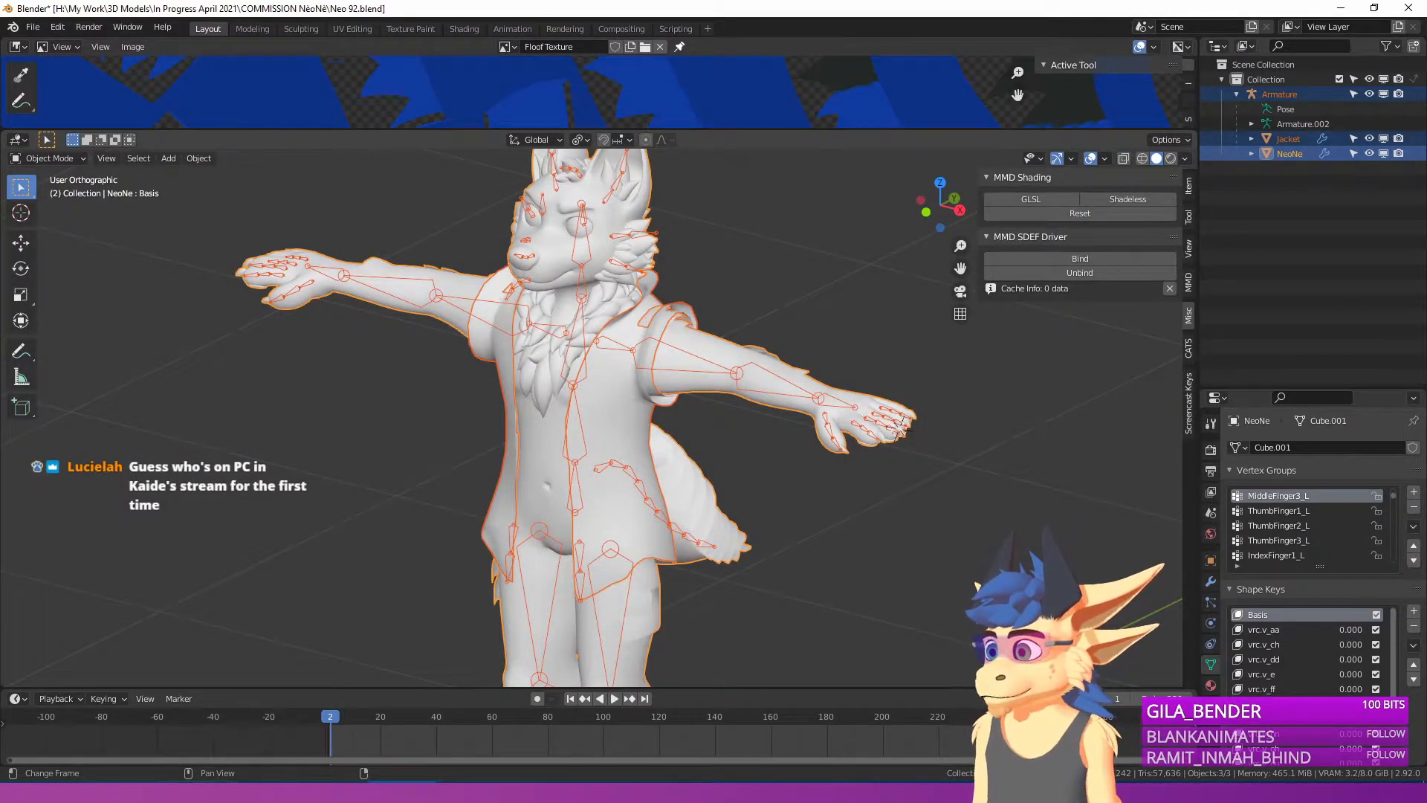
Return to Unity and import the newly exported NeoNe VRC.fbx into the Assets/NeoNe folder.
key(alt+Tab)
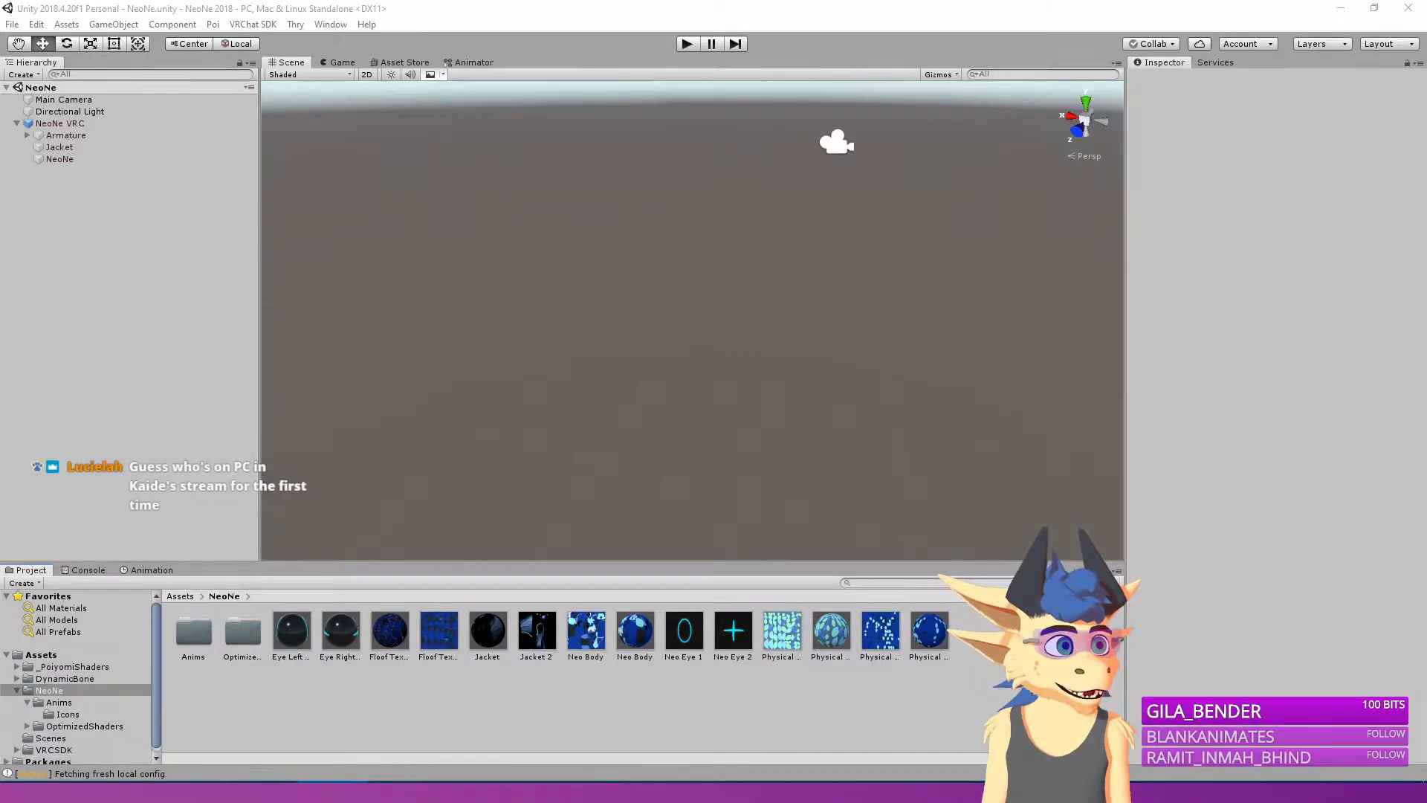
drag(786, 632, 785, 681)
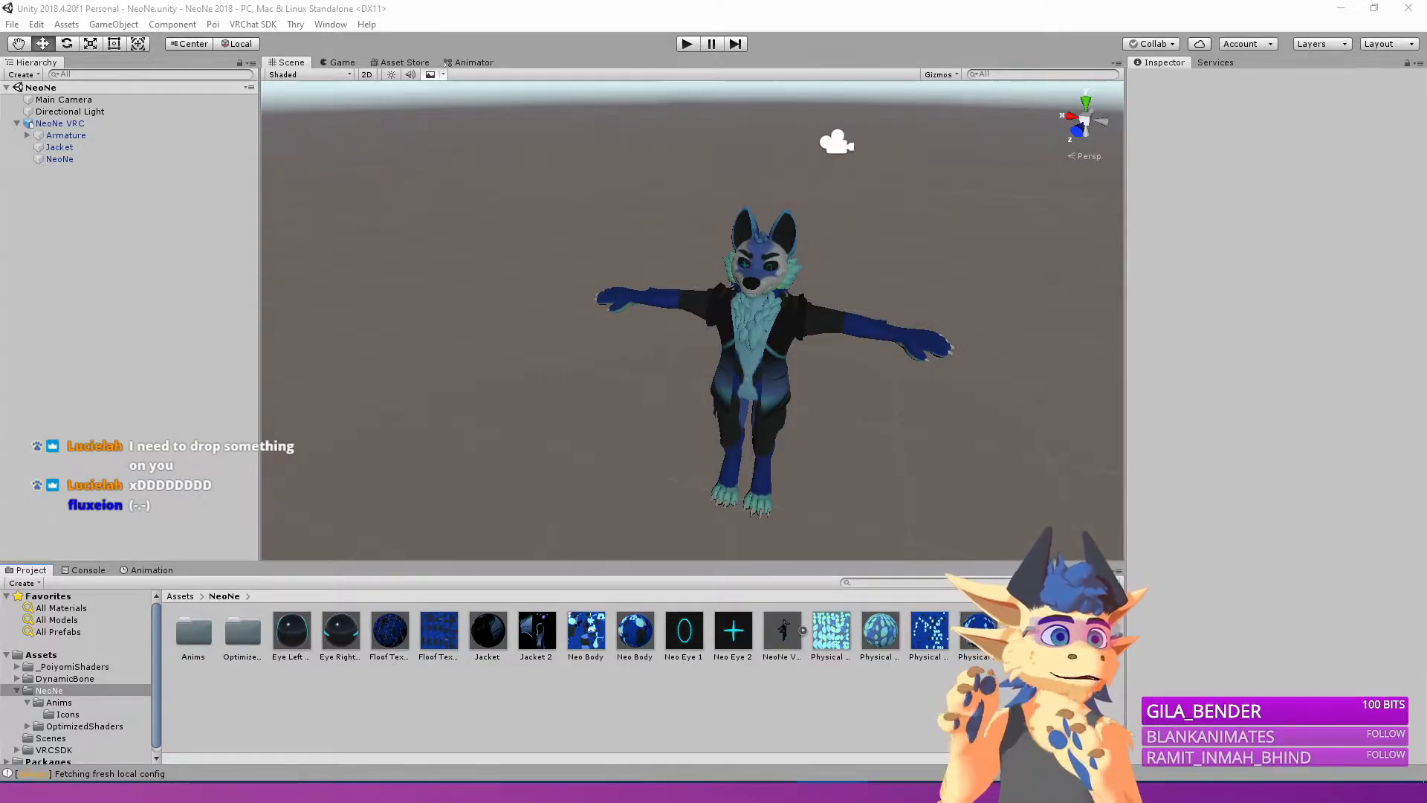
right_drag(704, 409, 692, 442)
key(d)
key(w)
In the NeoNe VRC model's import settings, remap Eye Left Material, Eye Right Material and Floof Texture to the matching project materials.
click(786, 644)
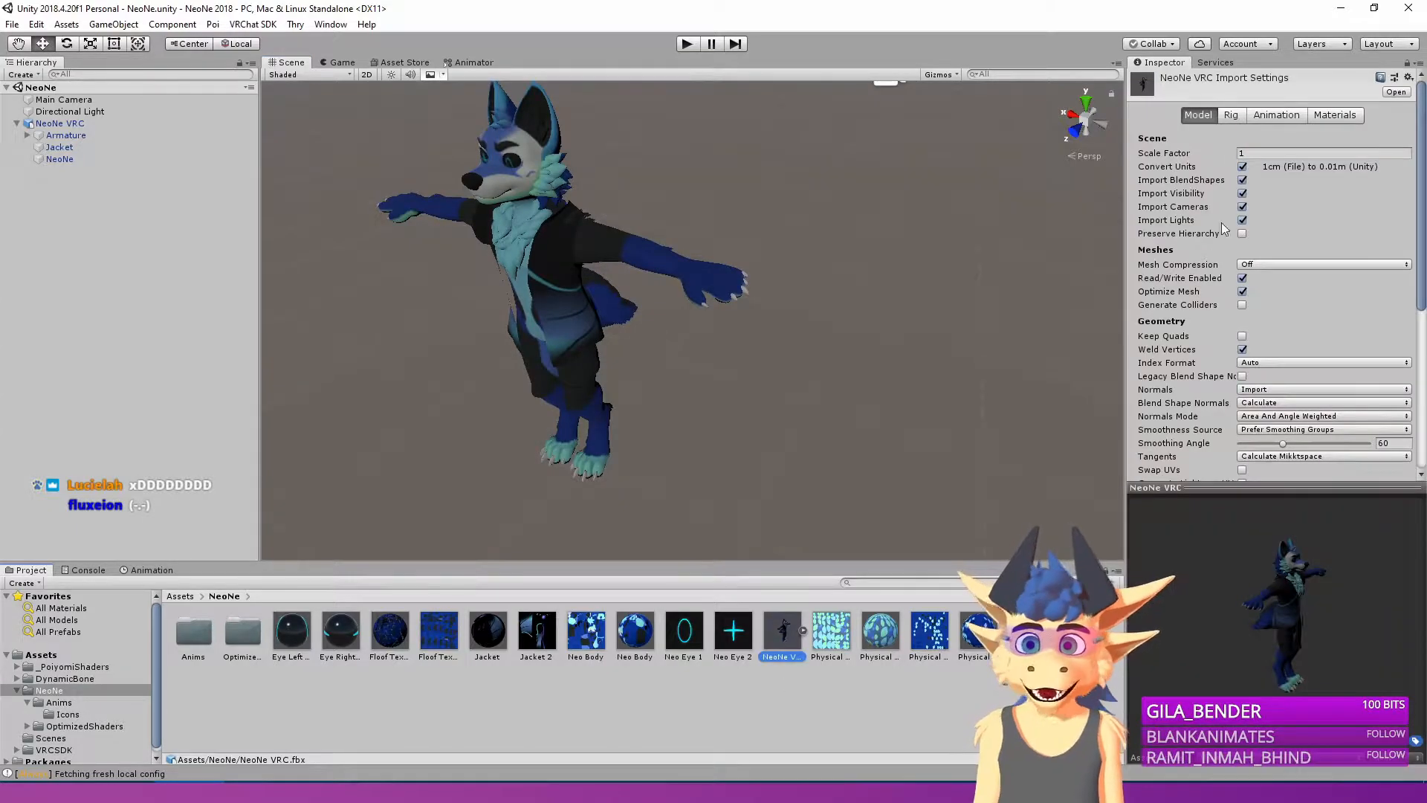
click(1342, 115)
right_drag(548, 424, 622, 411)
key(a)
key(s)
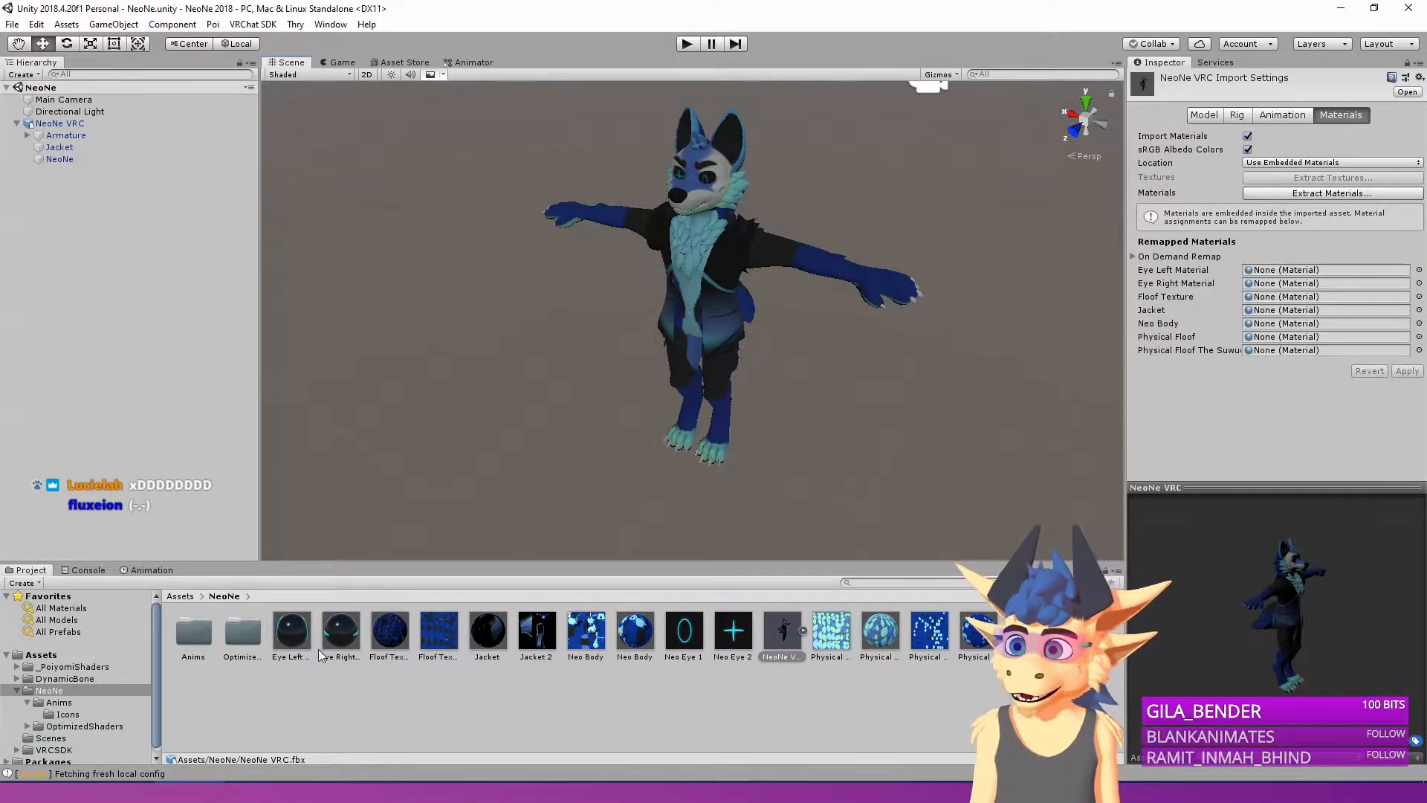
drag(291, 636, 1308, 270)
drag(340, 632, 1279, 288)
drag(390, 638, 1265, 307)
Remap Jacket, Neo Body, Physical Floof and Physical Floof The Suwuquel_ to their matching materials and apply the import settings.
alt+drag(853, 364, 678, 489)
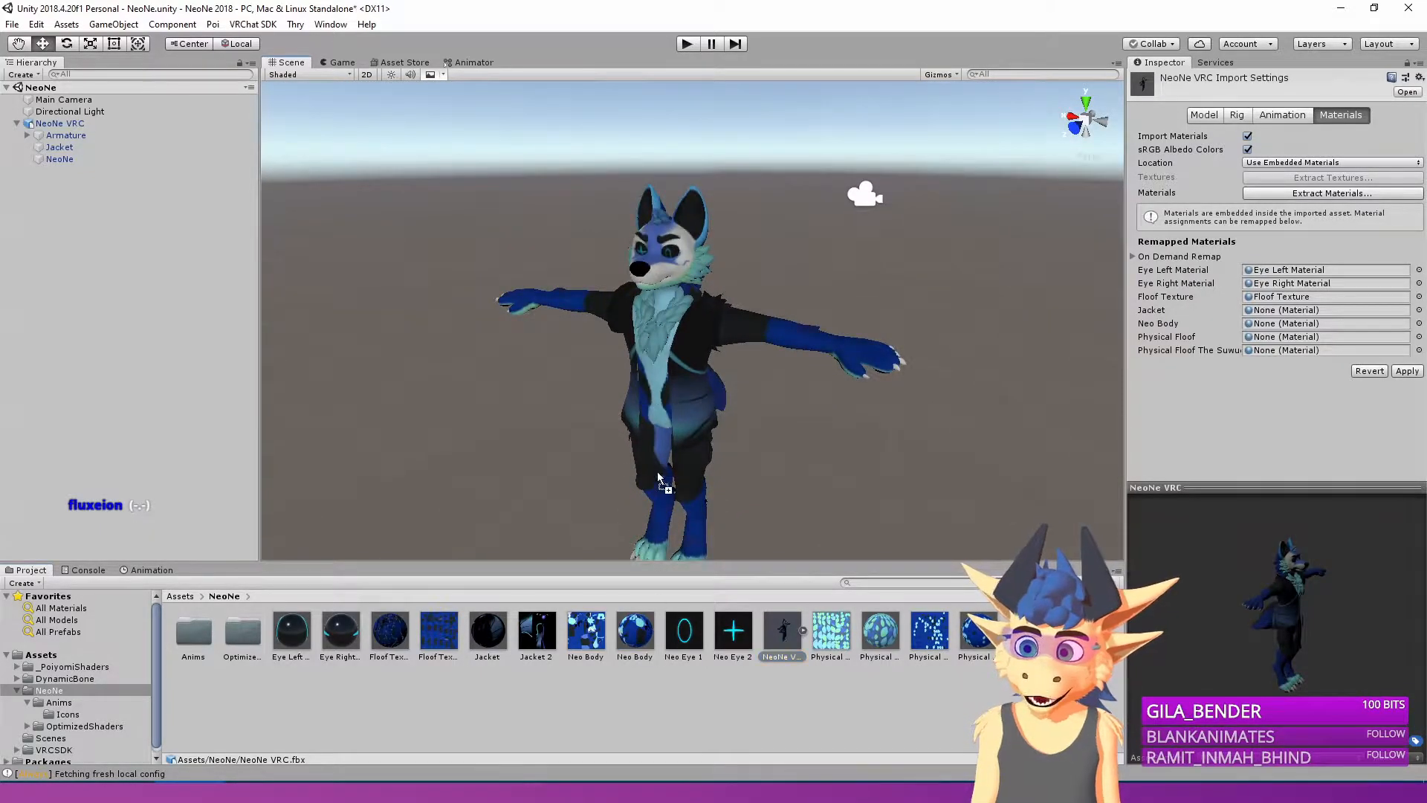
mouse_move(668, 409)
mouse_down()
mouse_move(657, 631)
mouse_move(664, 410)
mouse_move(632, 639)
mouse_up()
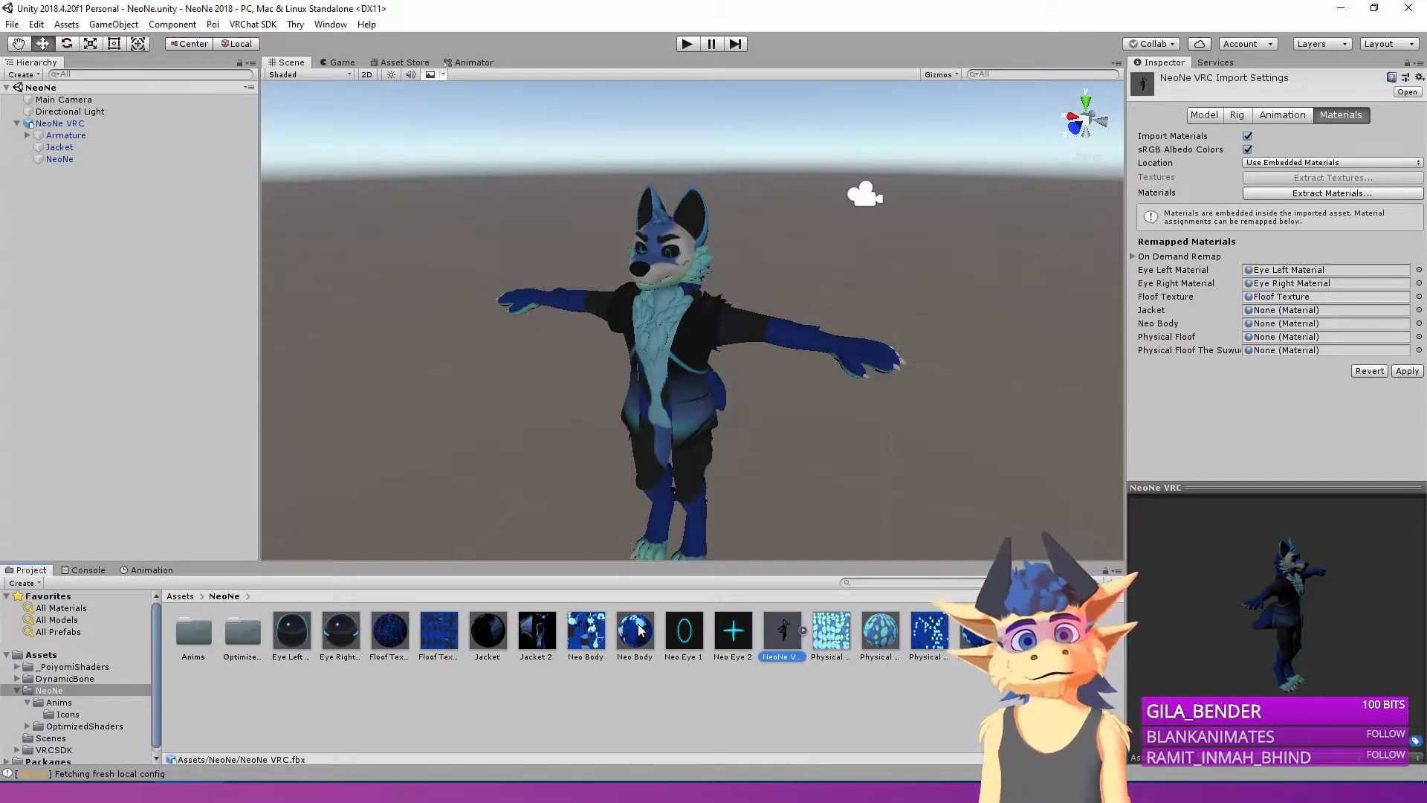
drag(503, 646, 1322, 321)
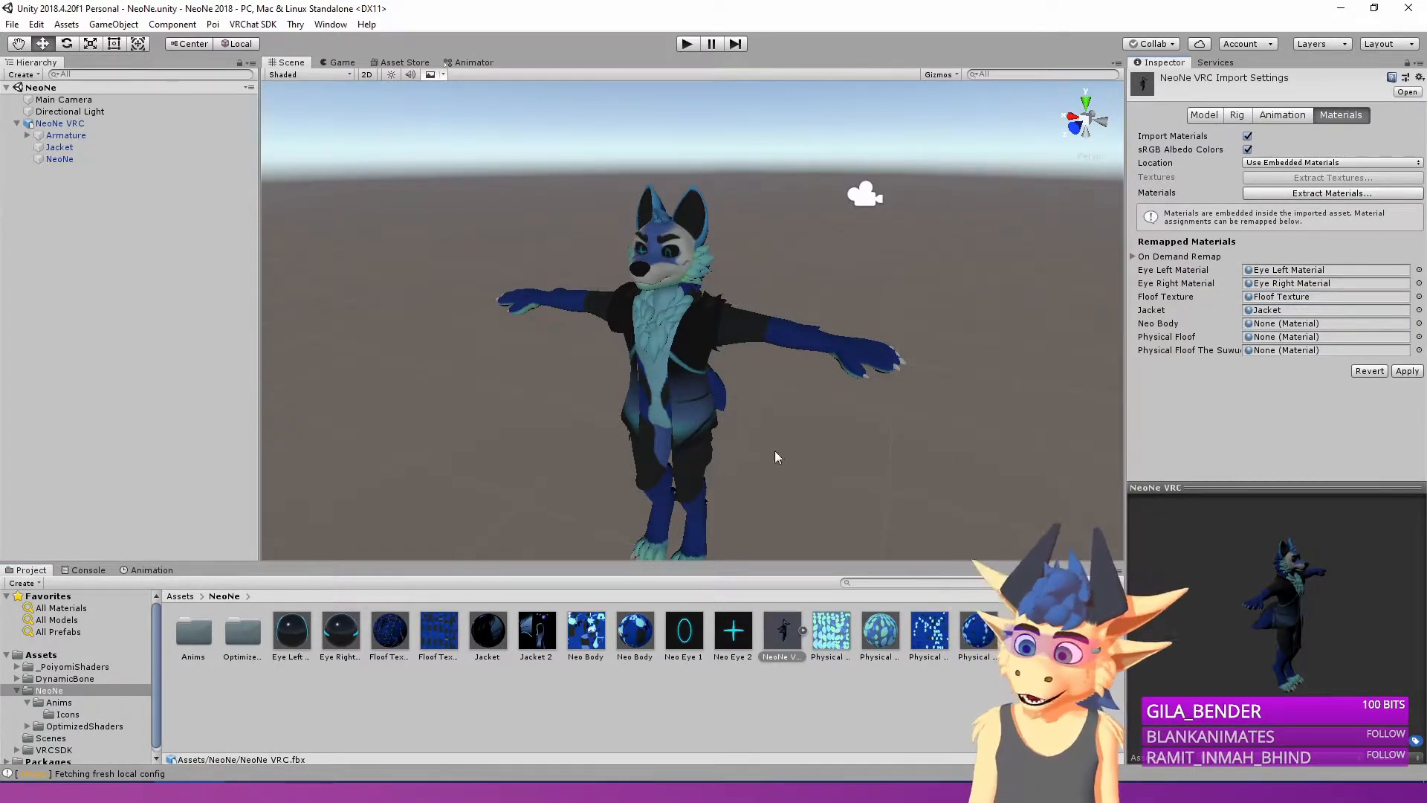
drag(640, 630, 1297, 328)
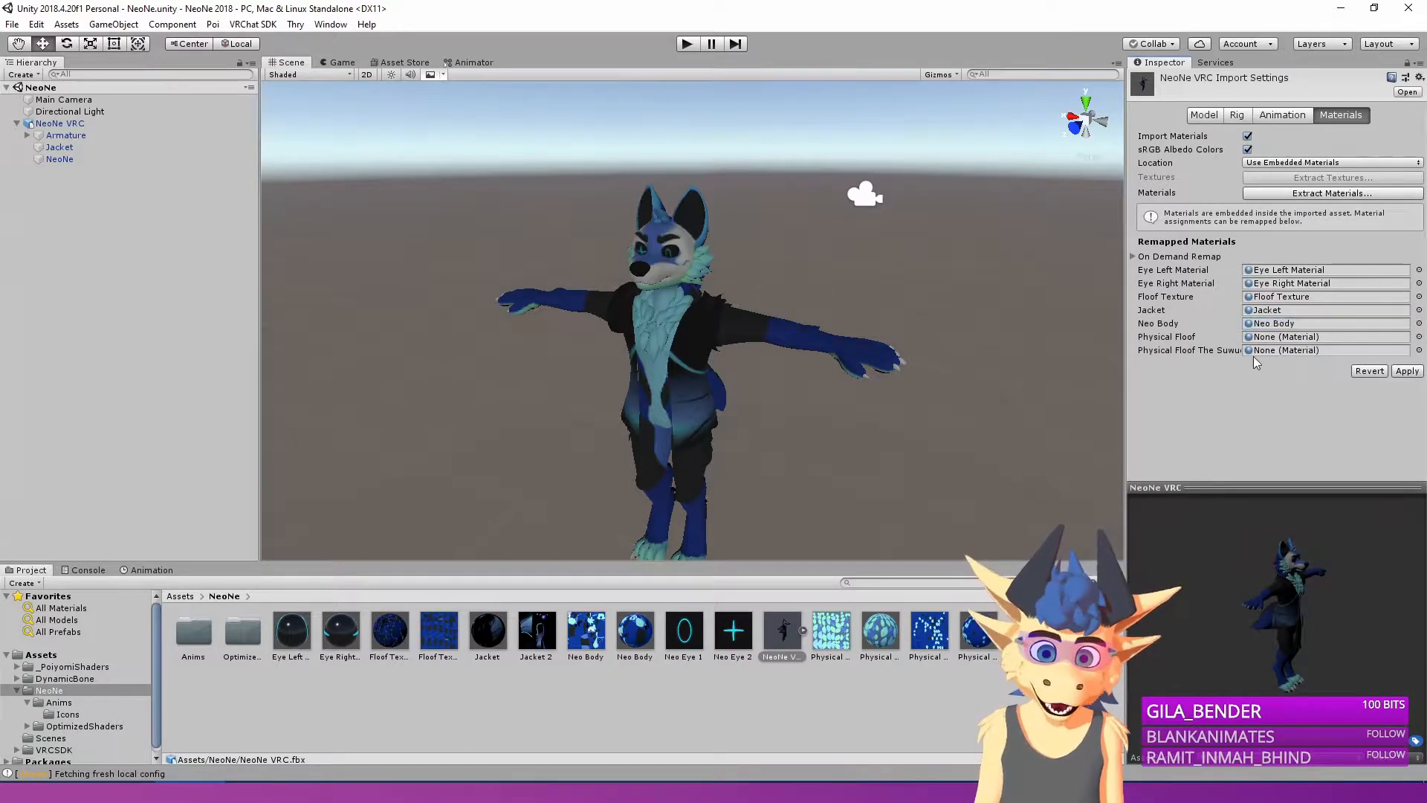
drag(911, 624, 1286, 338)
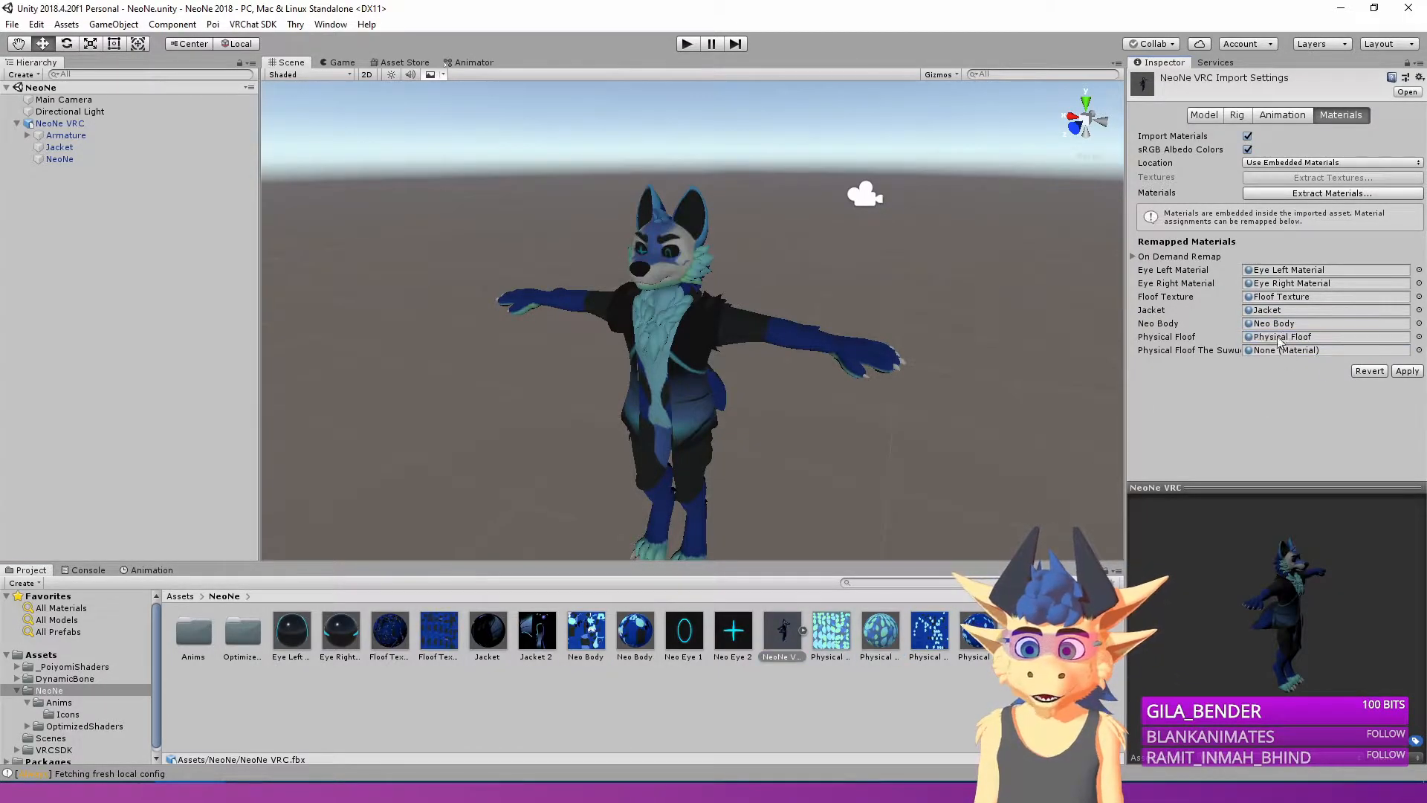
drag(1149, 494, 1316, 351)
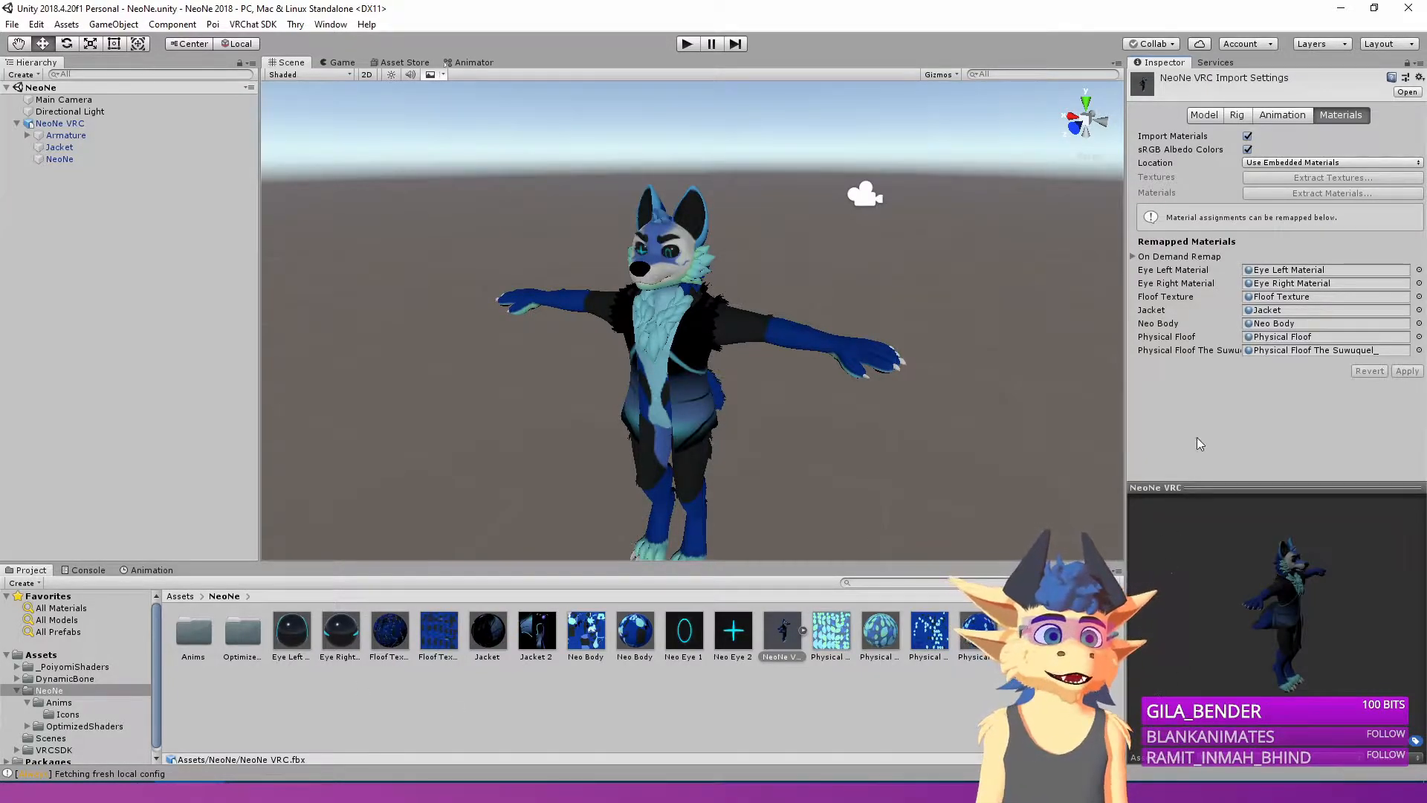
Set the NeoNe VRC model's rig animation type to Humanoid and apply it.
click(1237, 115)
click(1255, 138)
click(1271, 198)
click(1405, 225)
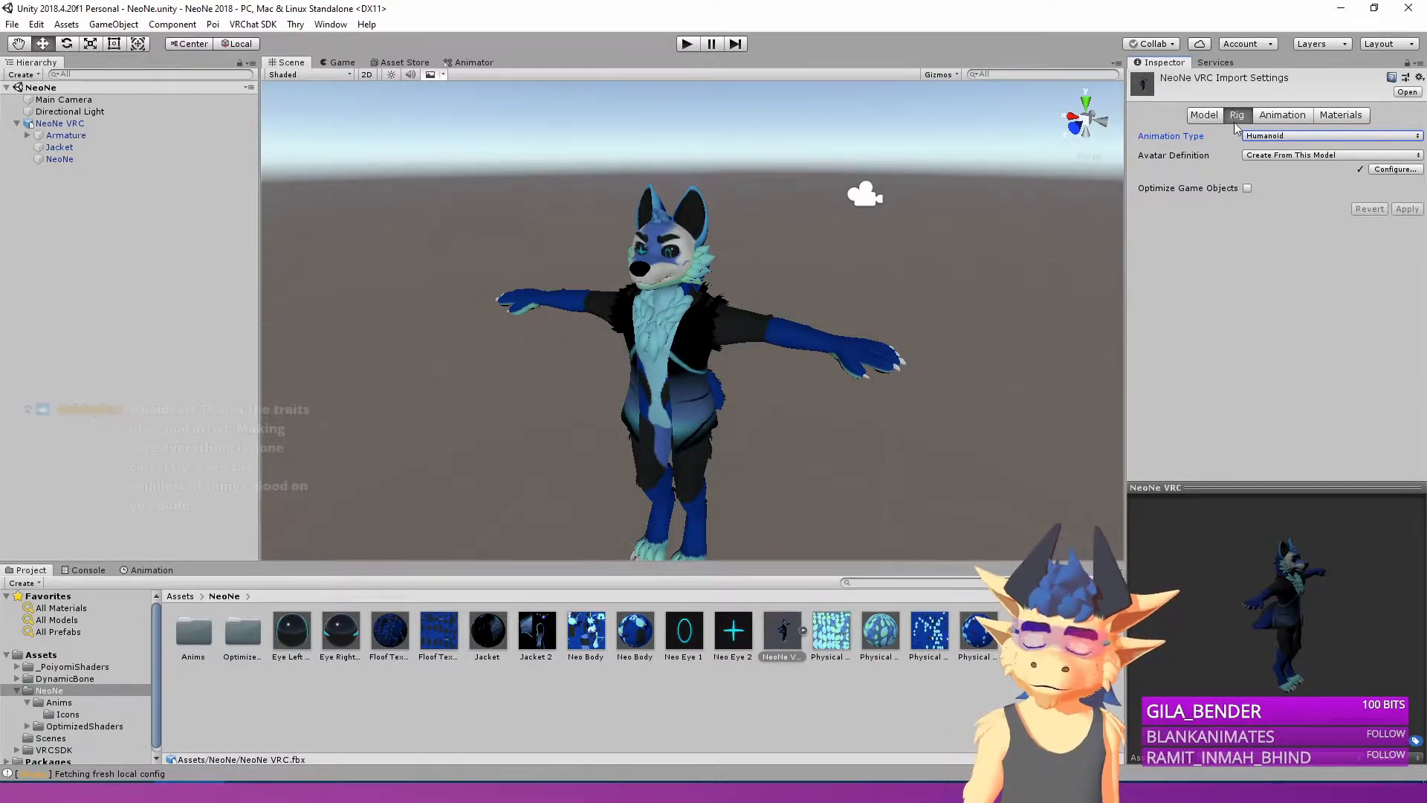
Configure the humanoid avatar and assign the Chest transform to the Chest bone in the body mapping.
click(1396, 170)
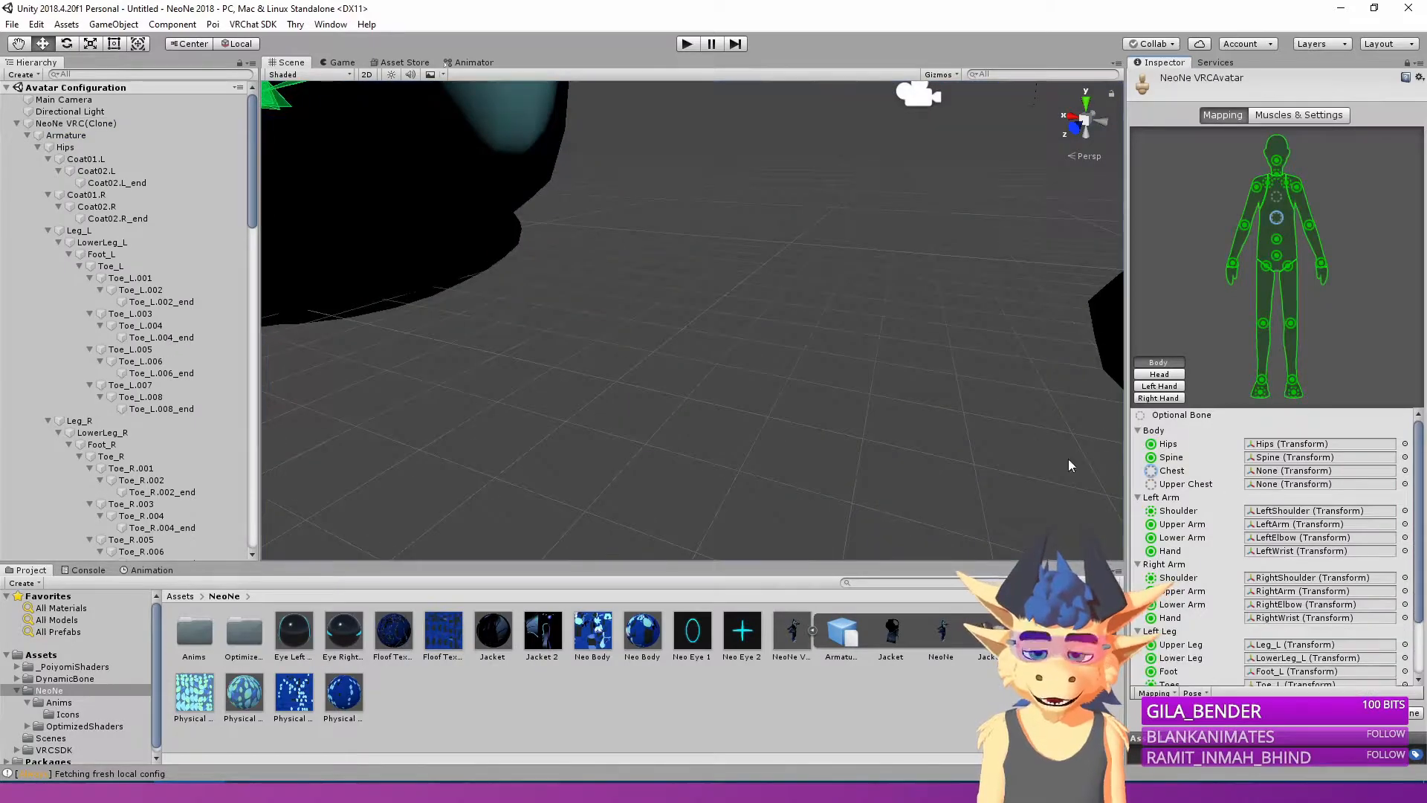
scroll(654, 379, down, 5)
right_drag(643, 376, 605, 308)
key(s)
key(w)
key(s)
key(w)
key(s)
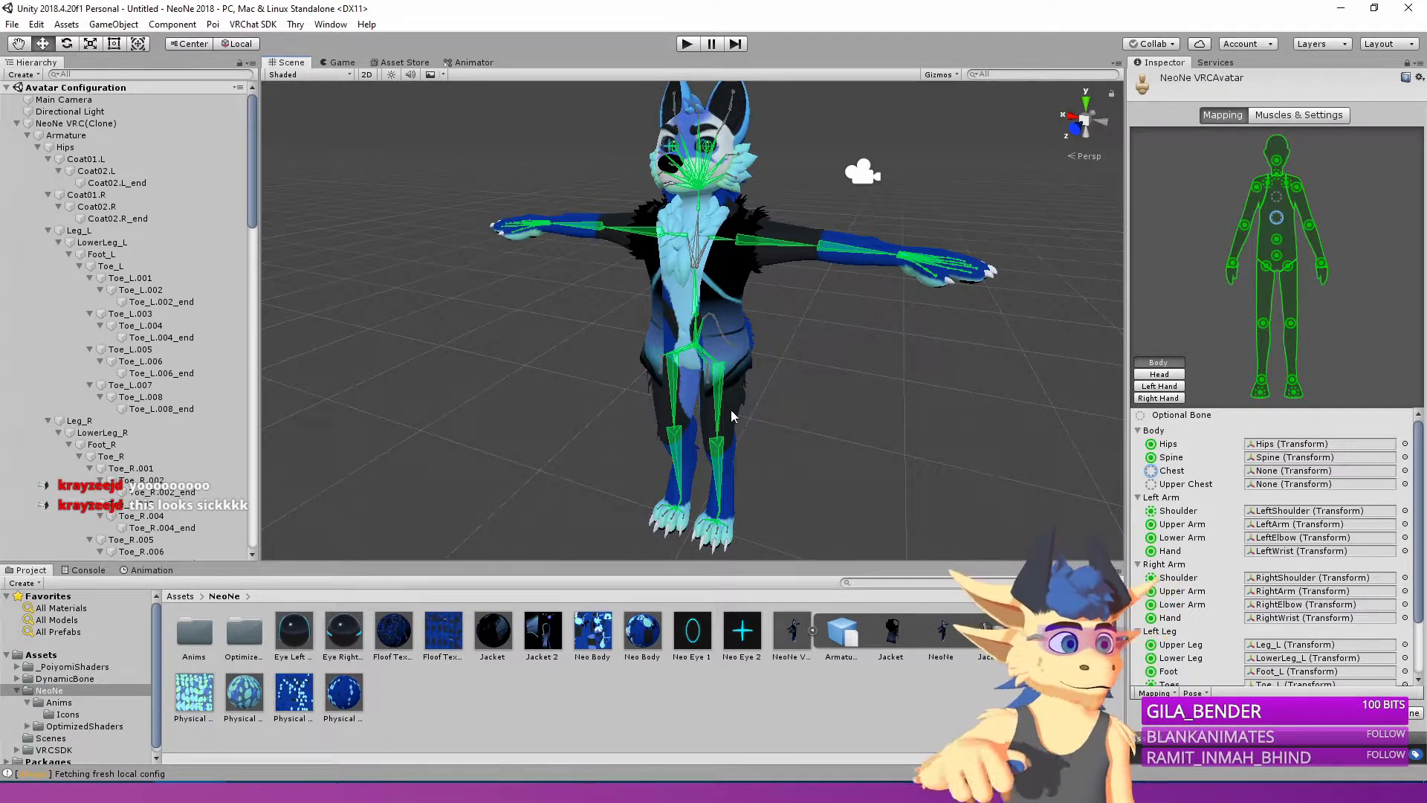
click(1404, 471)
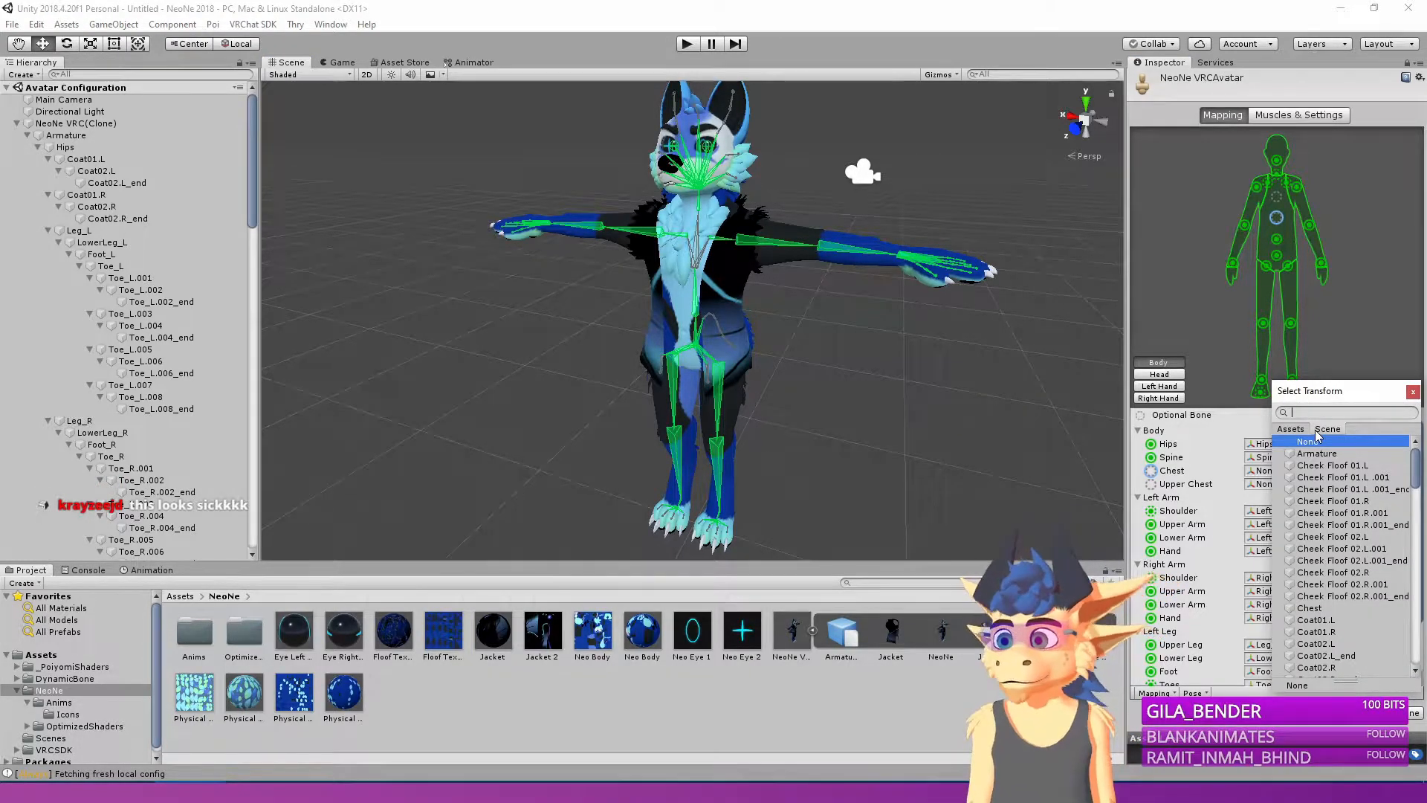
text(chest)
key(Down)
key(Return)
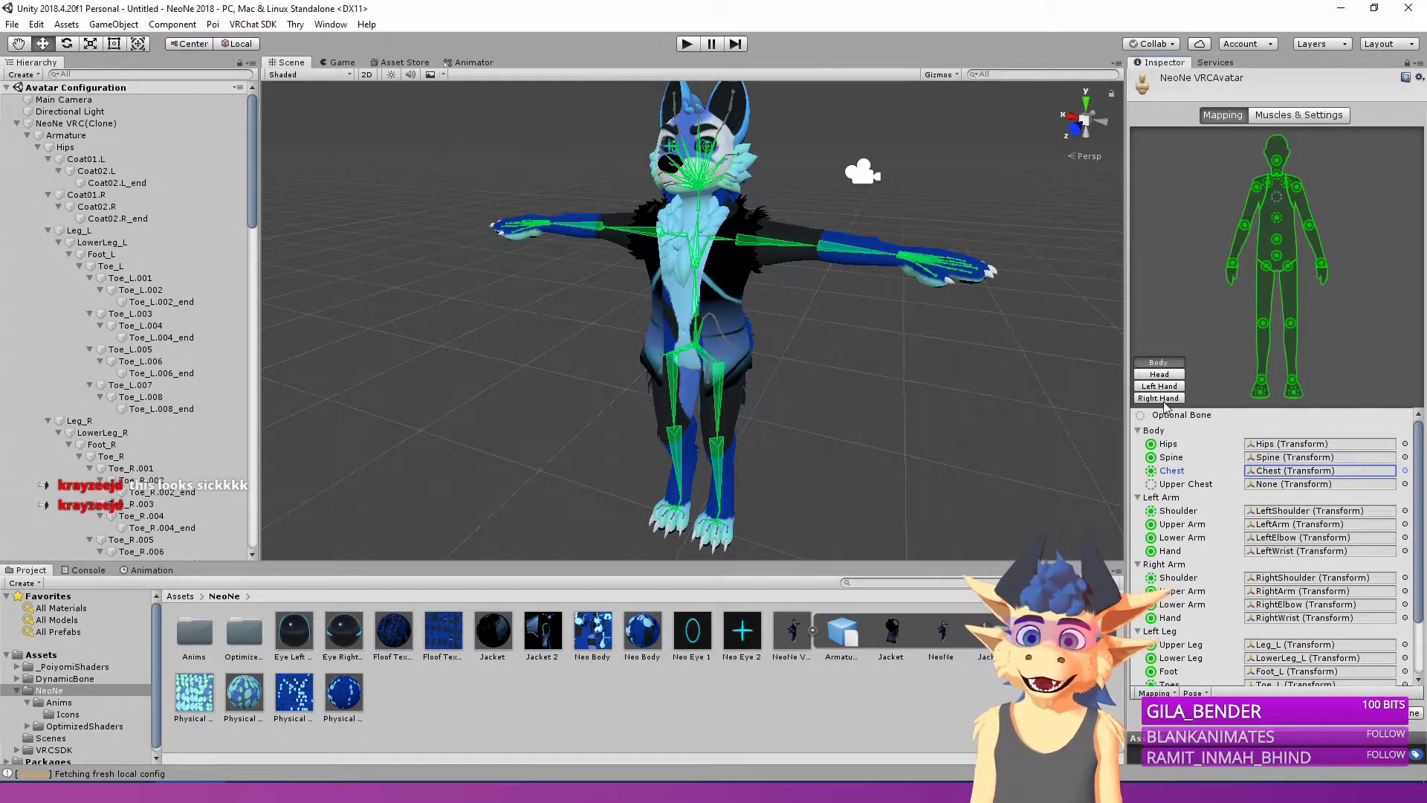
Clear the Jaw bone from the head mapping, check the right-hand finger mapping, then apply and close the avatar configuration.
click(1160, 376)
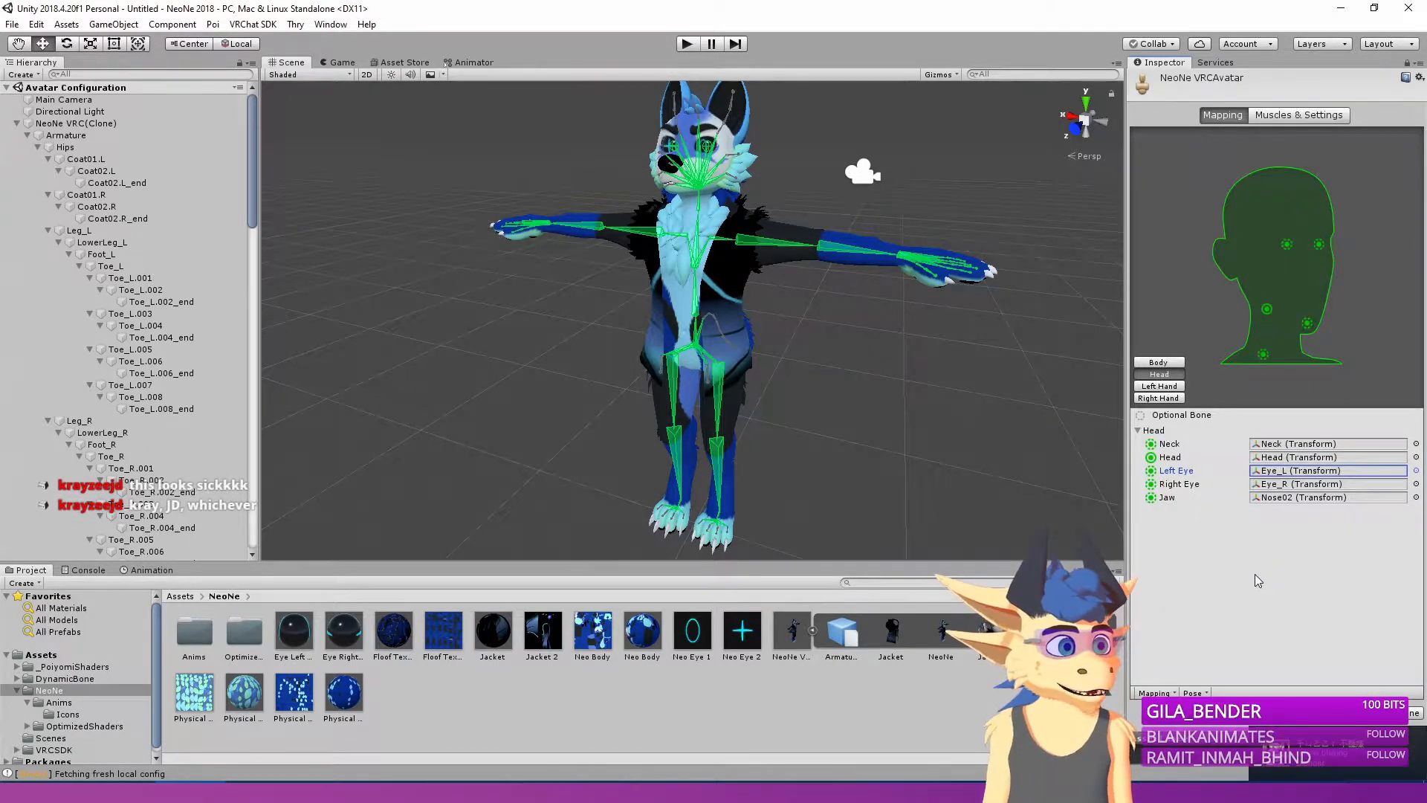
click(1301, 501)
key(Delete)
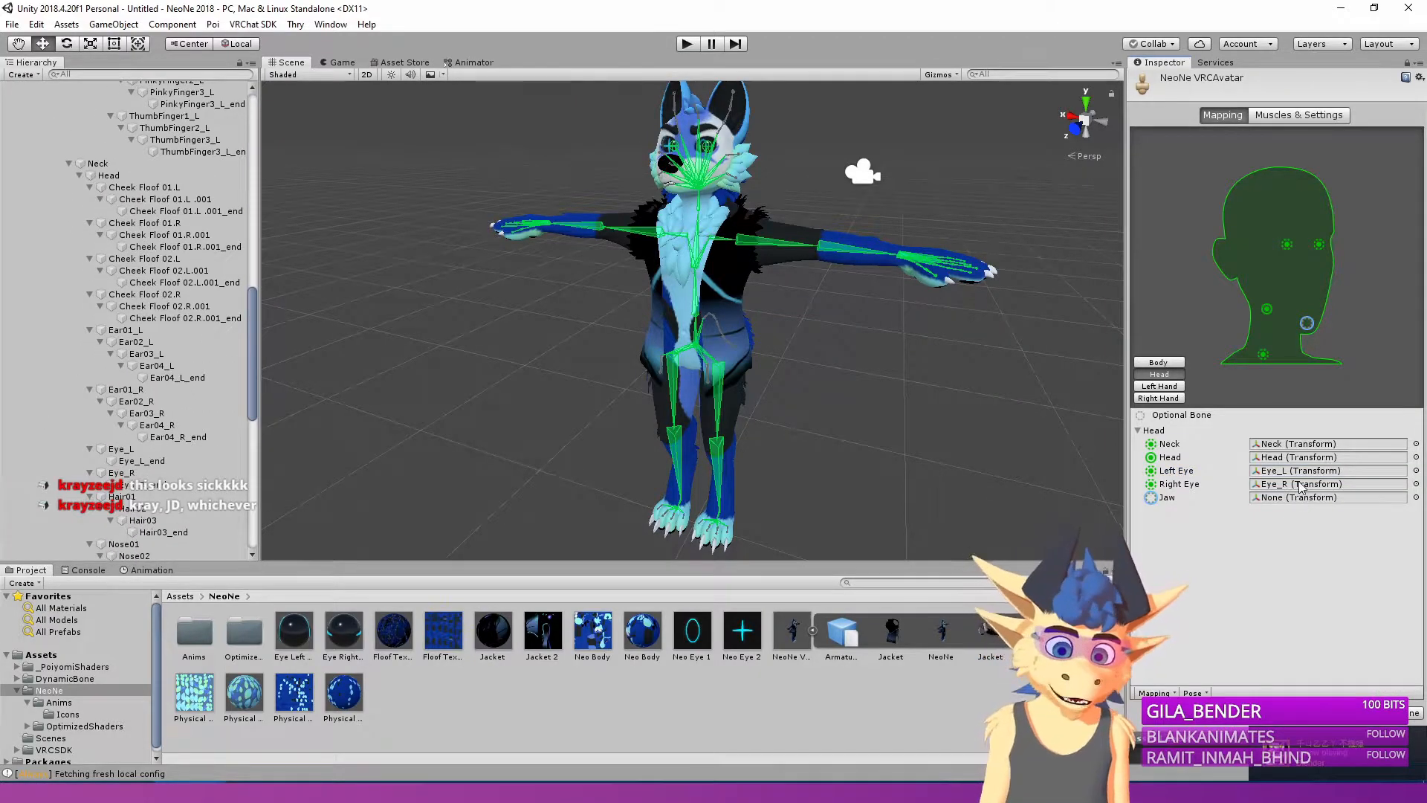
click(1160, 398)
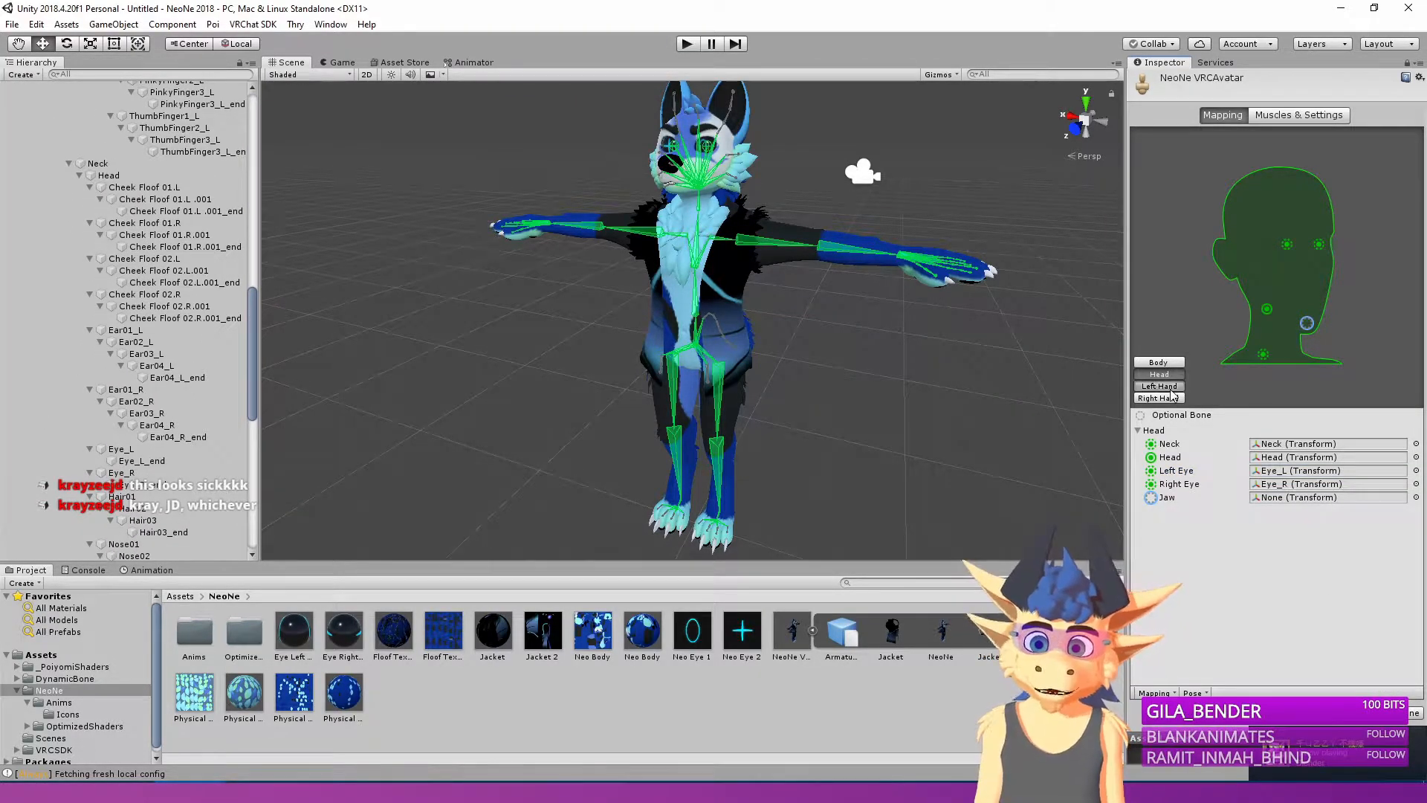
click(1383, 713)
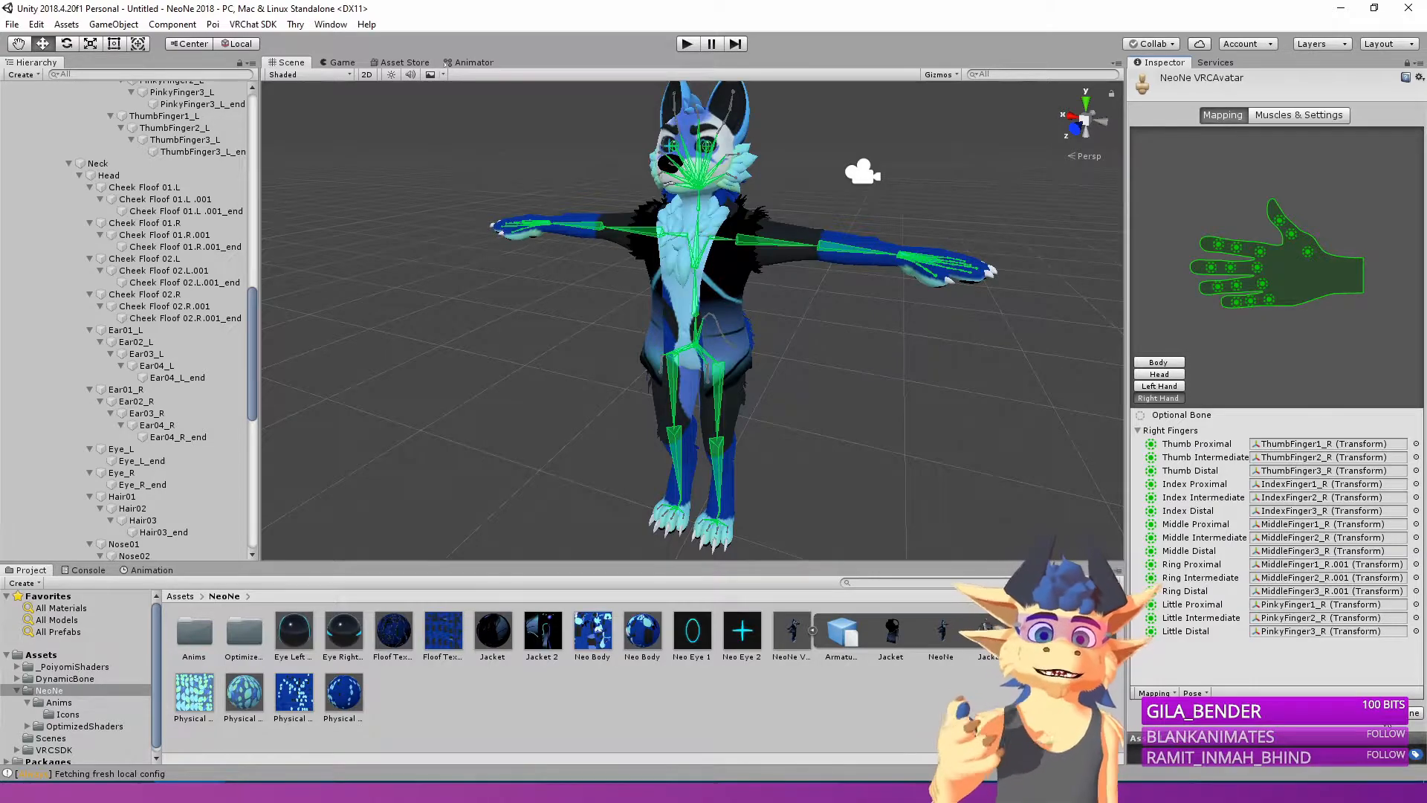
click(1412, 714)
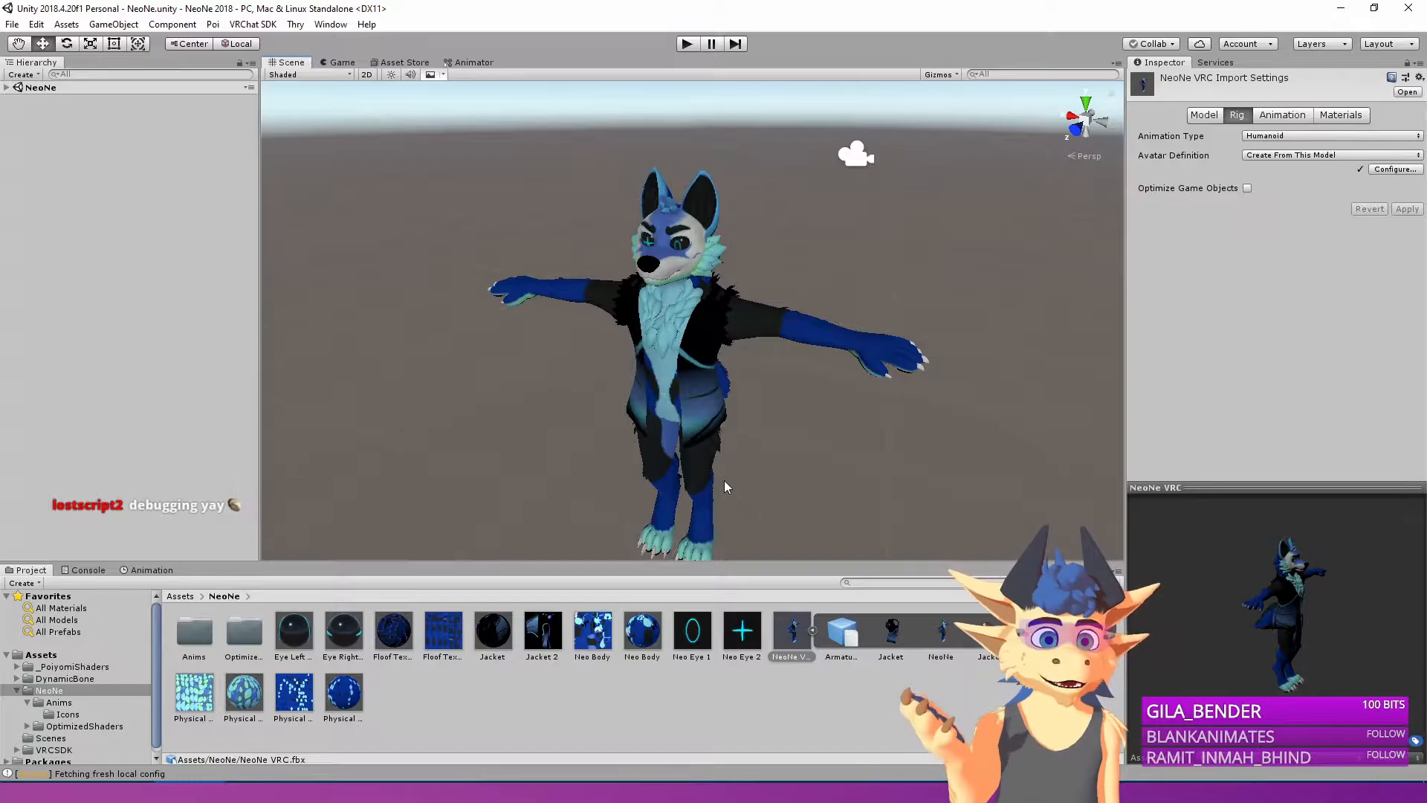
Select the NeoNe VRC avatar in the scene and examine its descriptor and Dynamic Bone settings.
key(alt)
alt+drag(699, 437, 700, 446)
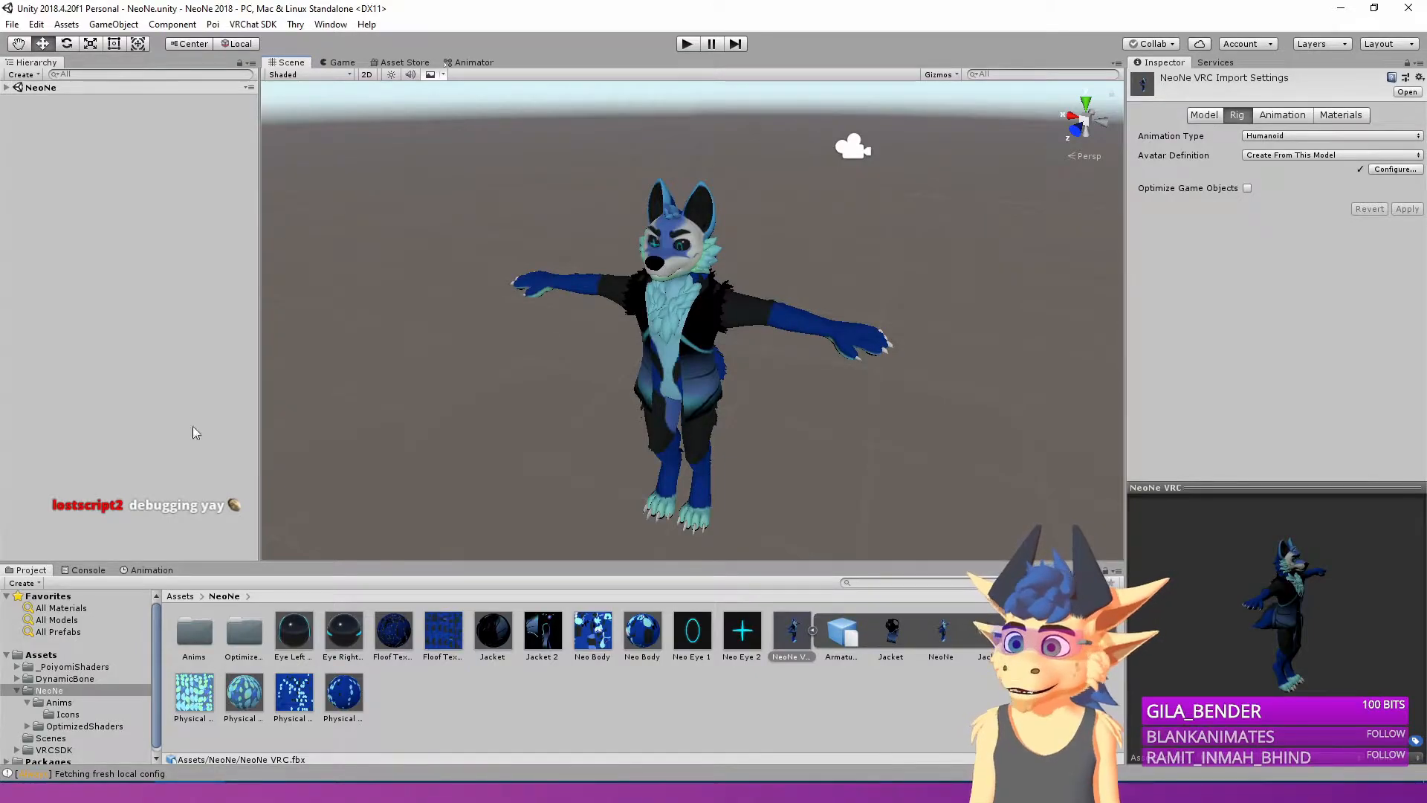
click(689, 373)
scroll(1313, 483, down, 5)
scroll(1314, 461, down, 10)
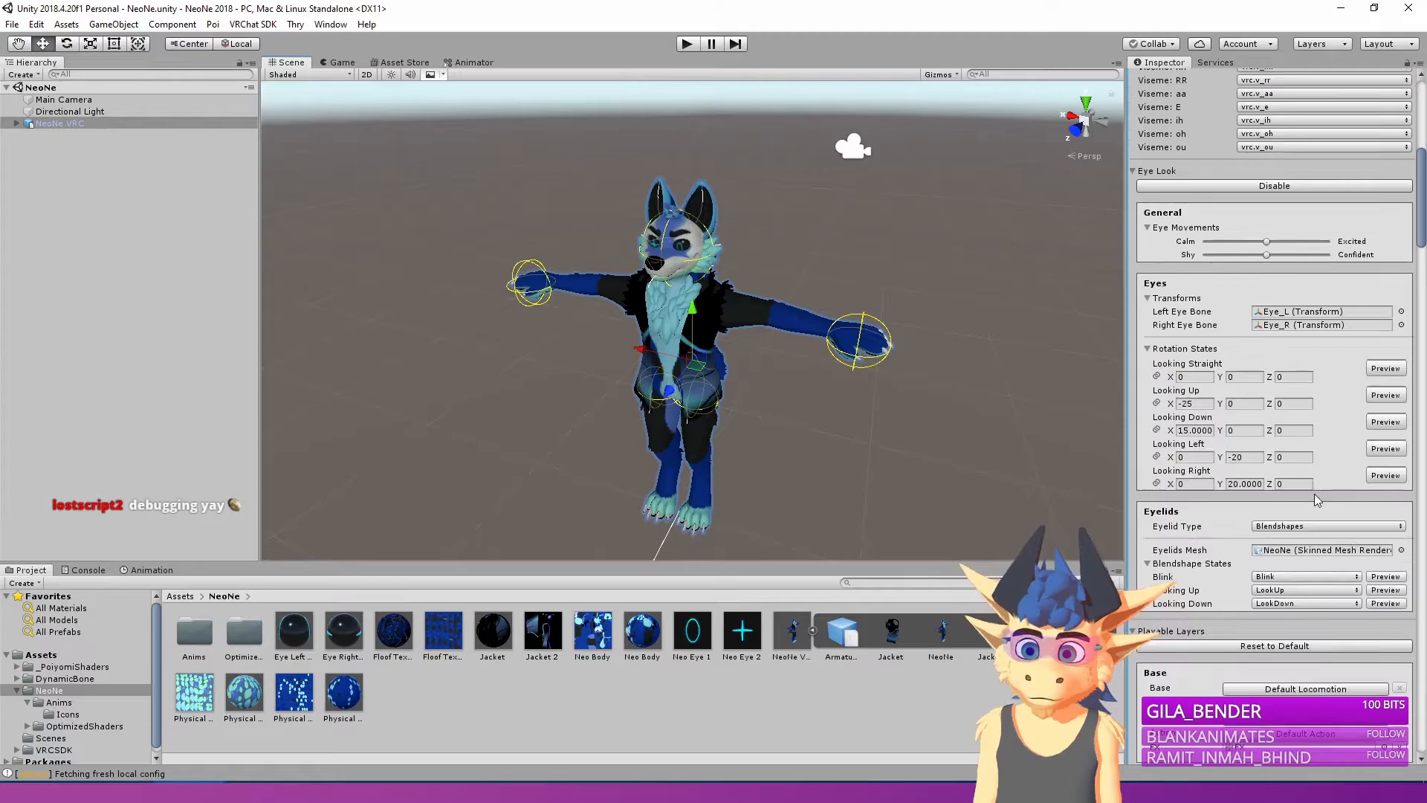
scroll(1264, 550, down, 3)
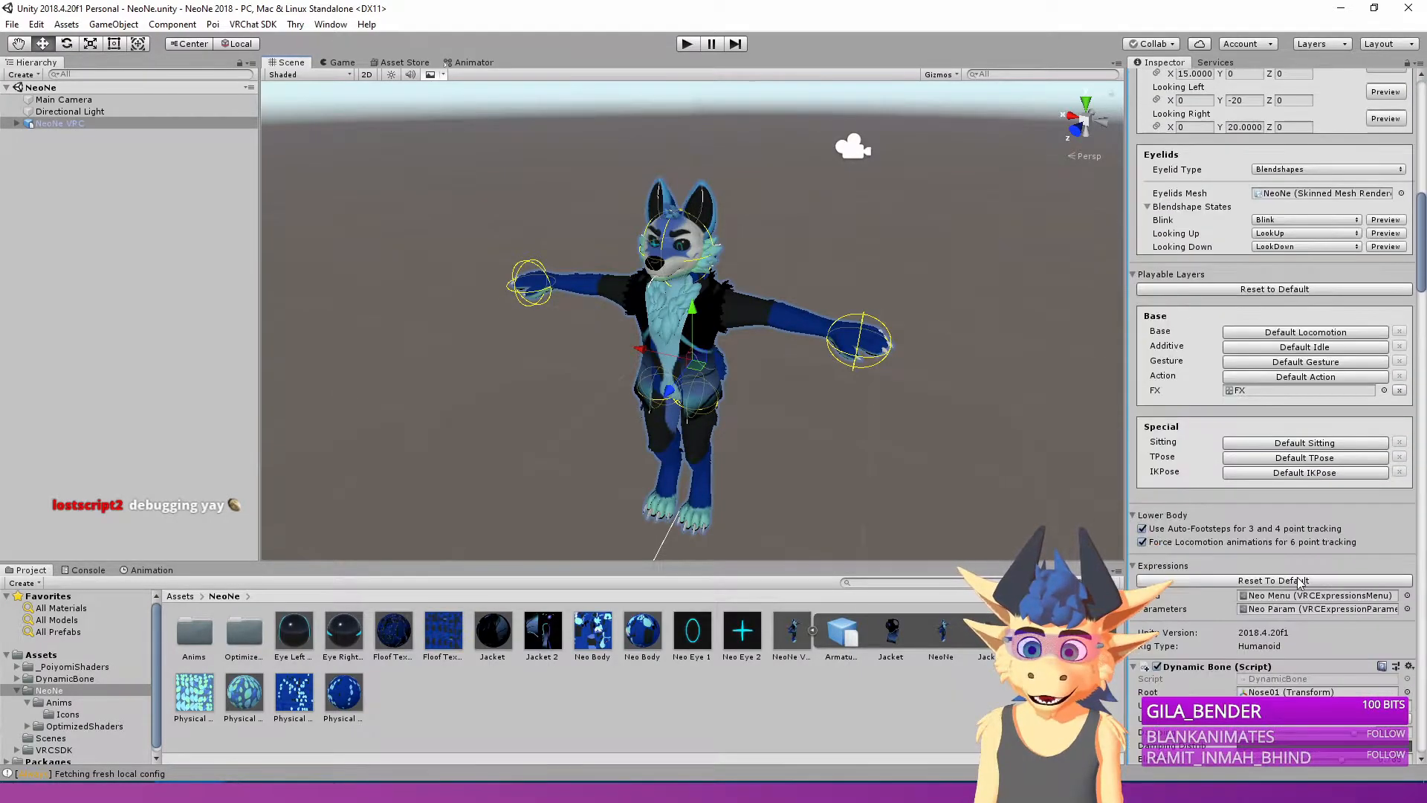
scroll(1308, 513, down, 10)
scroll(1313, 521, down, 10)
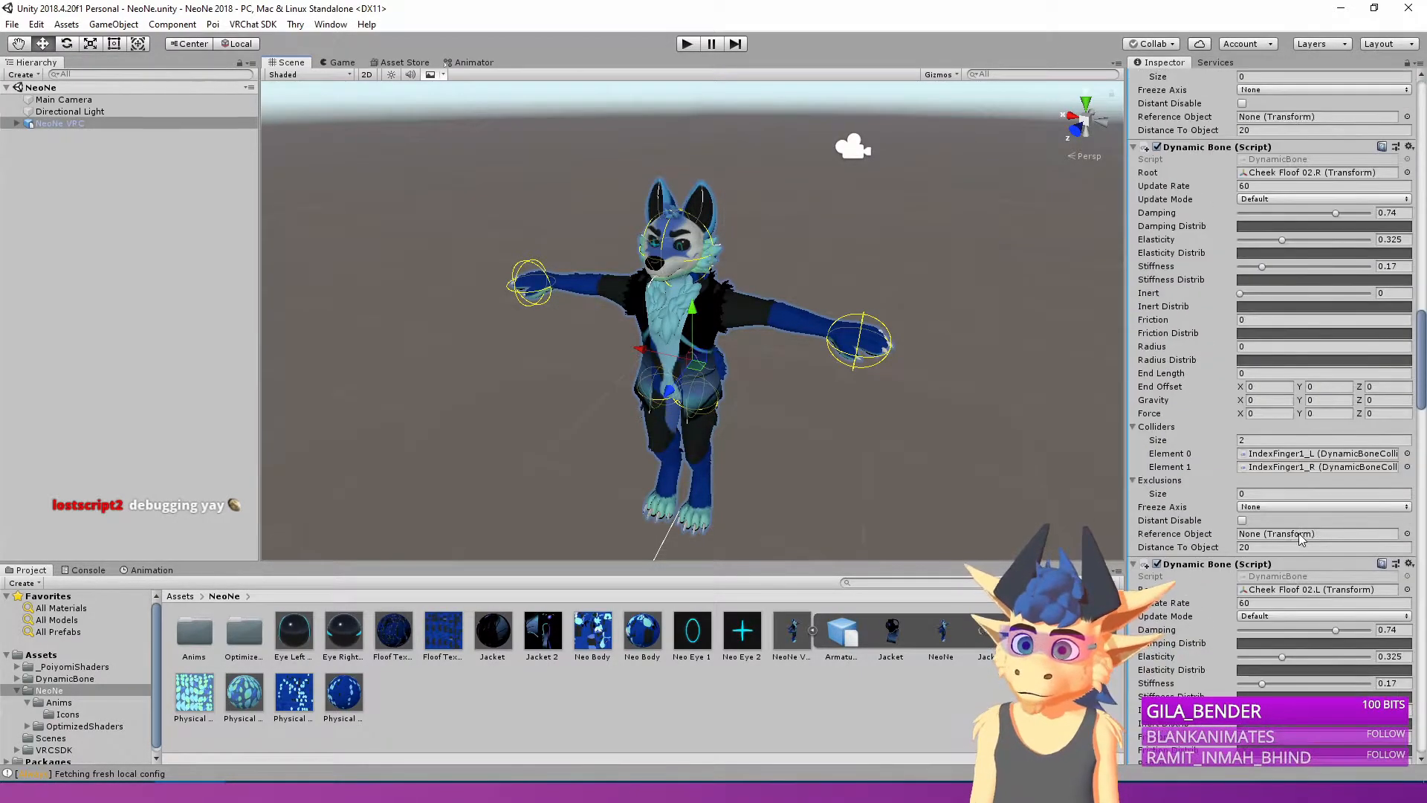
Show the VRChat SDK control panel and auto-fix the avatar's blendshape normals import issue.
click(253, 24)
click(287, 60)
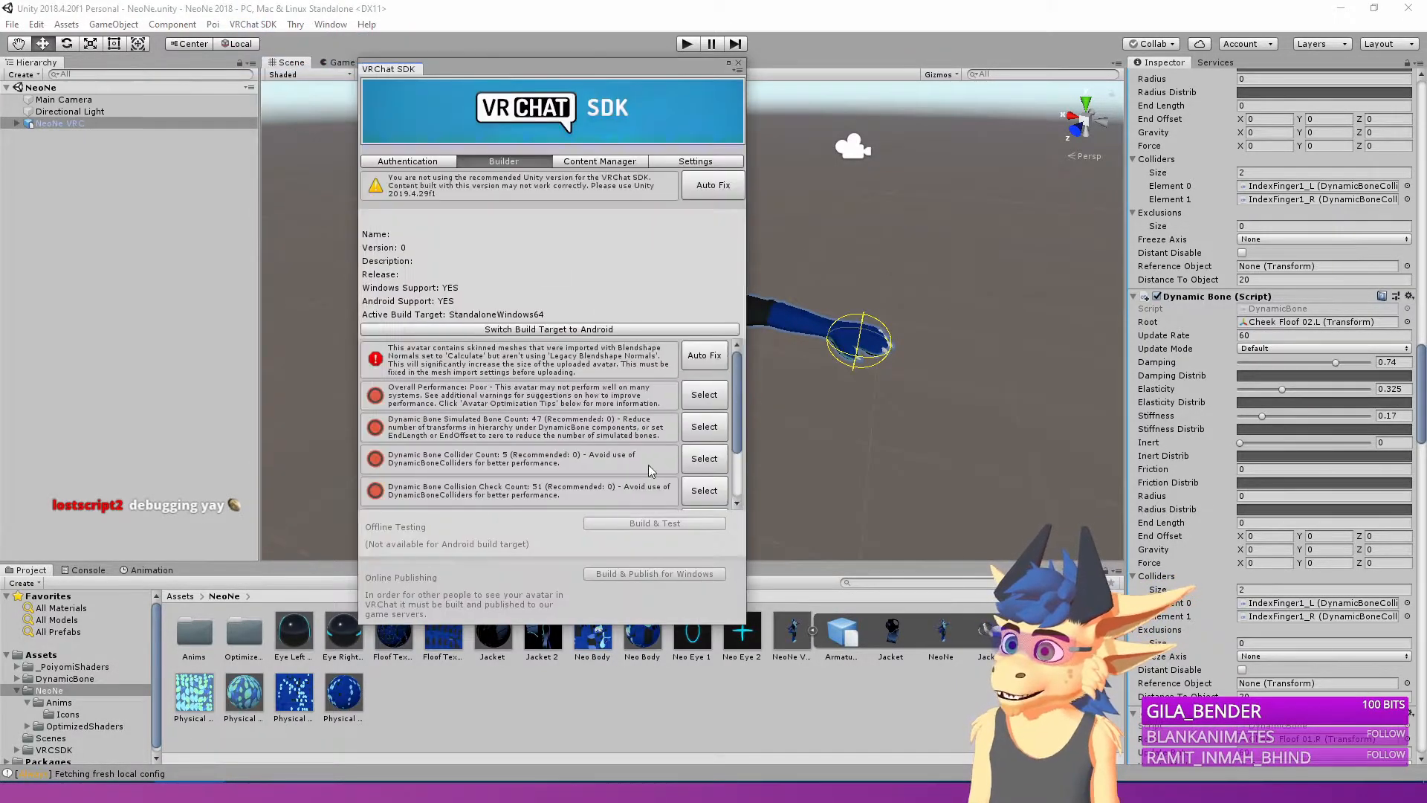
click(720, 357)
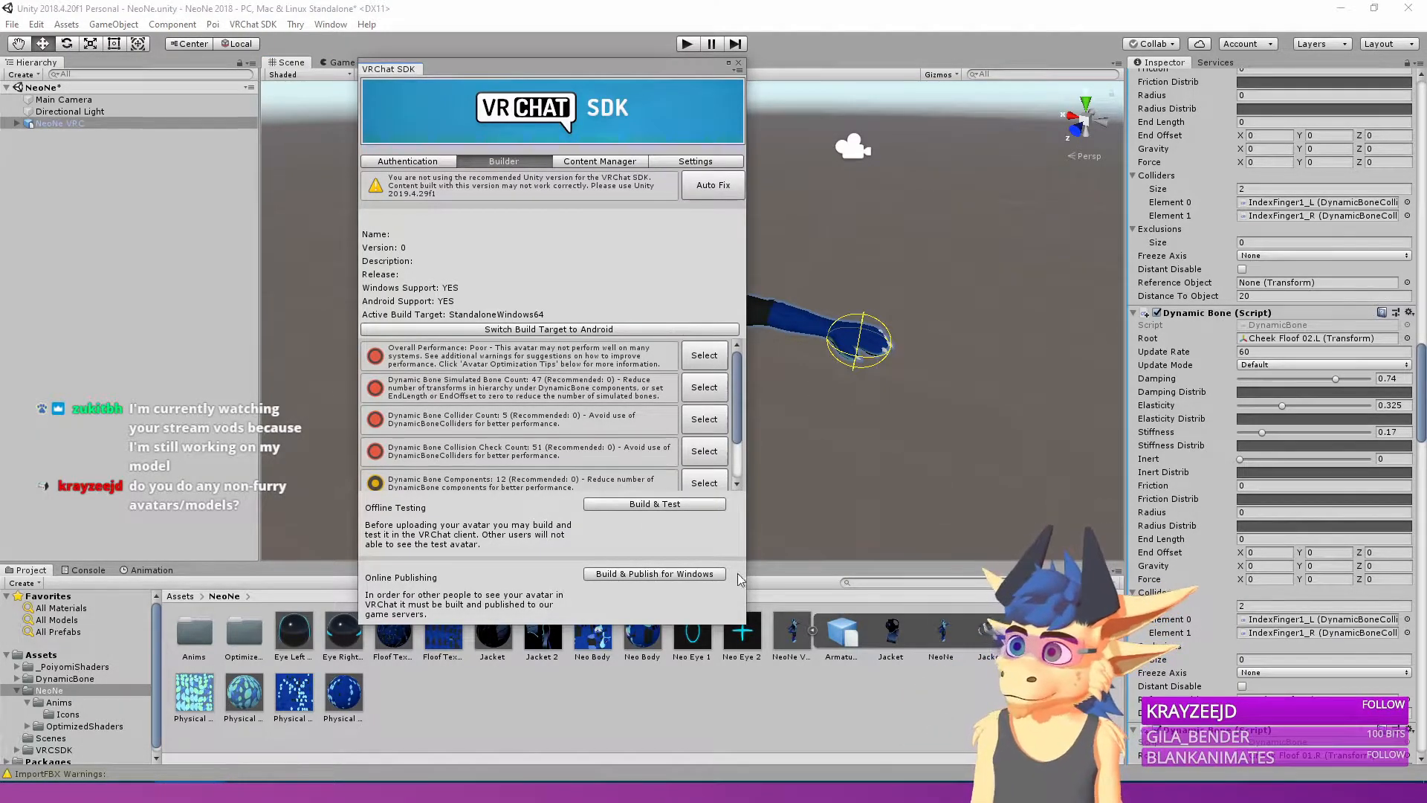
Build the NeoNe avatar for offline testing and dismiss the build notice.
click(654, 502)
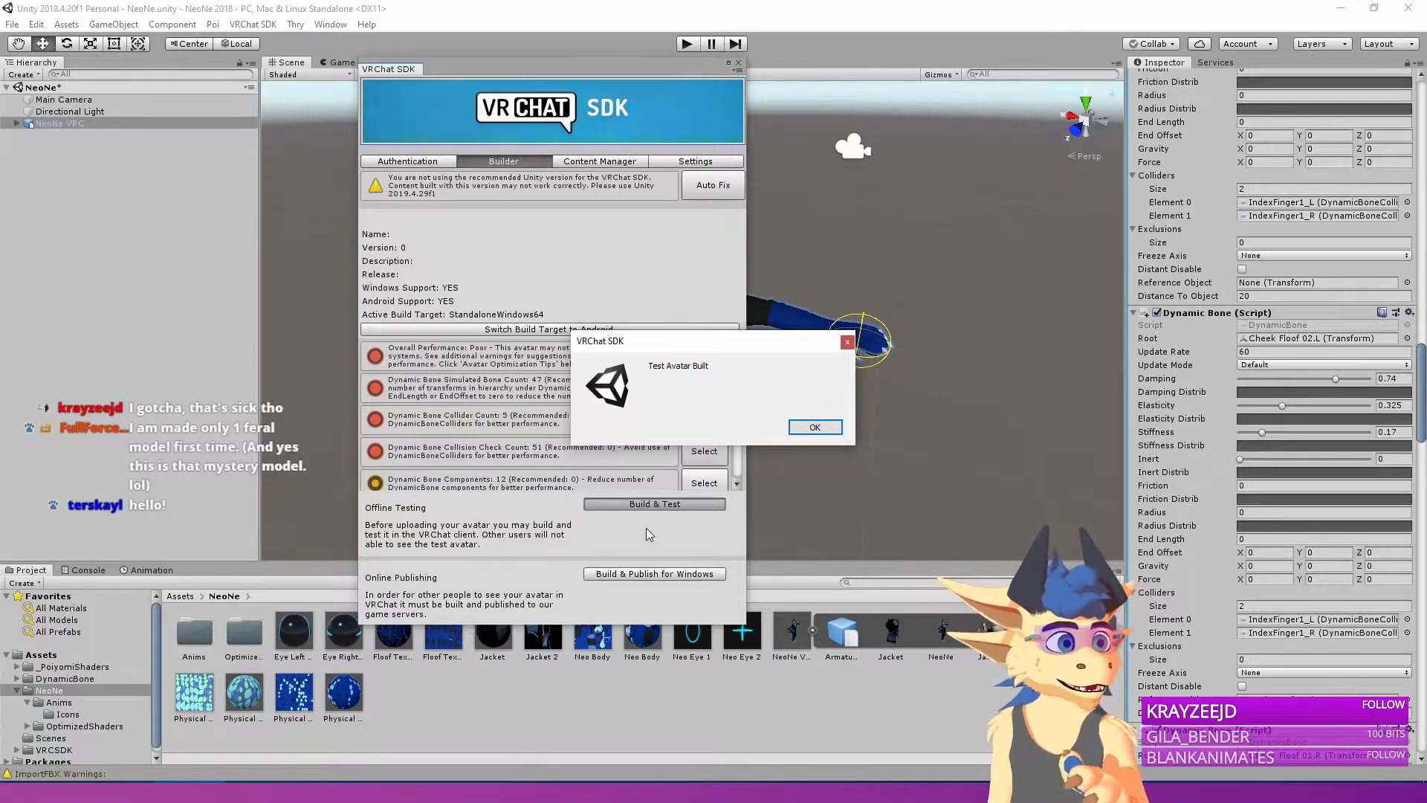
click(793, 429)
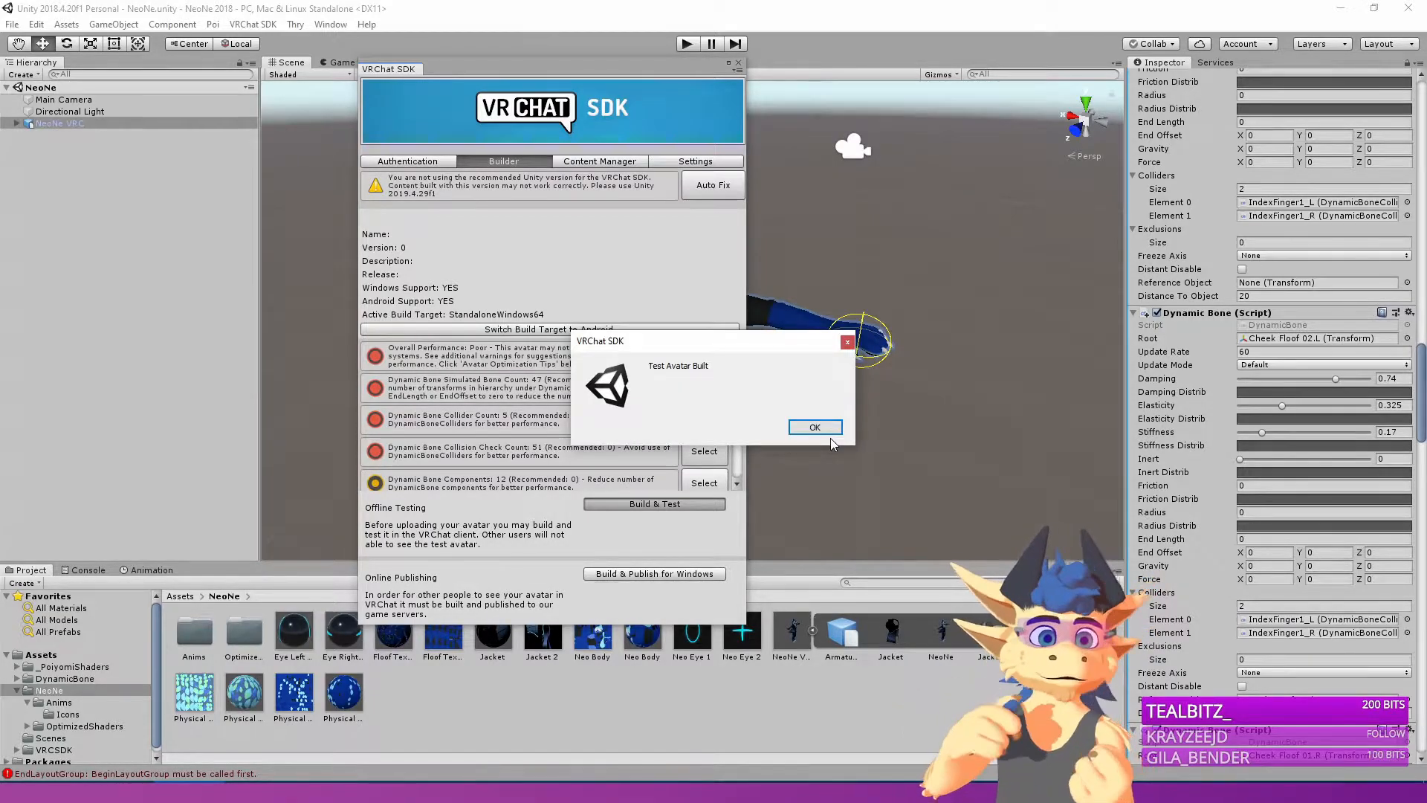
click(829, 429)
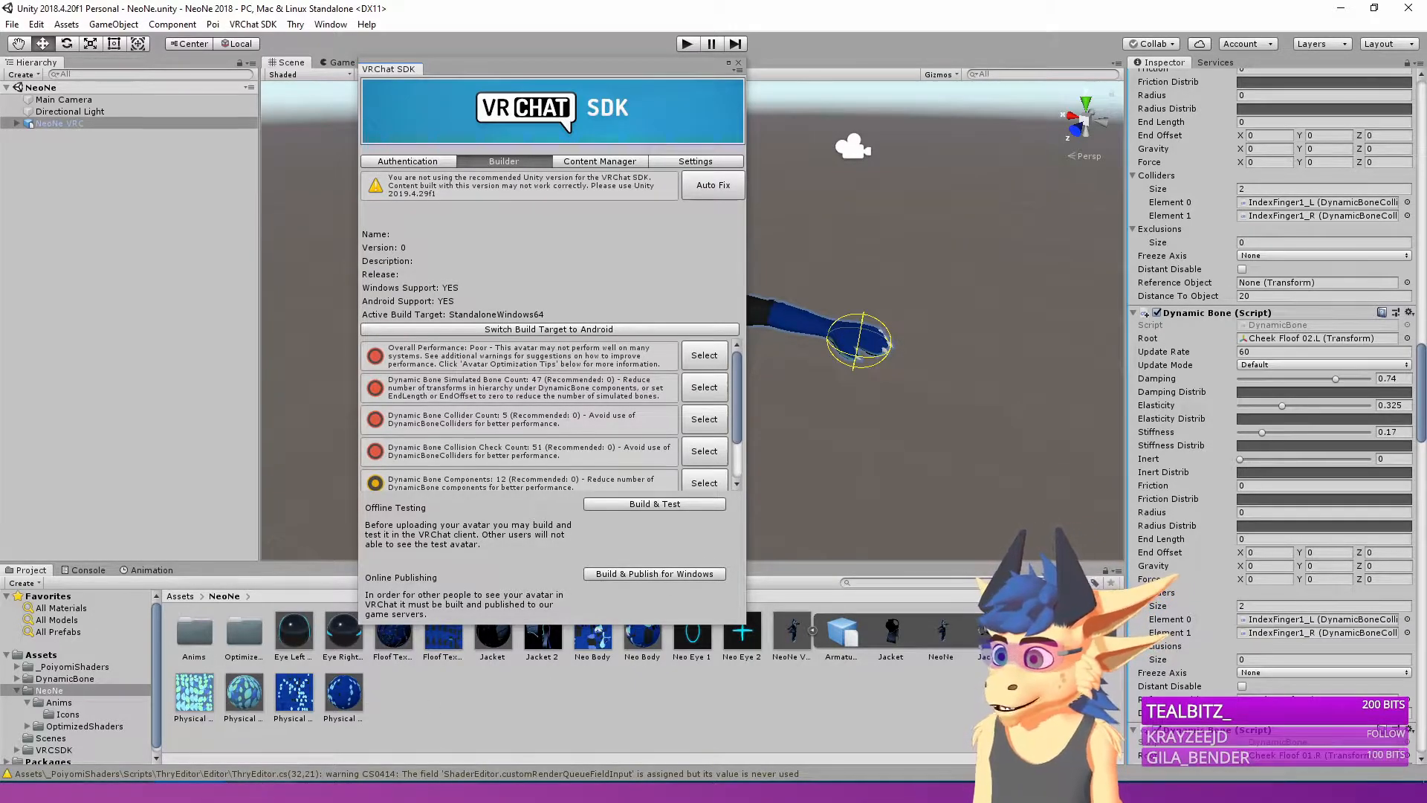
Switch to Steam, launch VRChat and enter the home world.
click(743, 792)
click(288, 328)
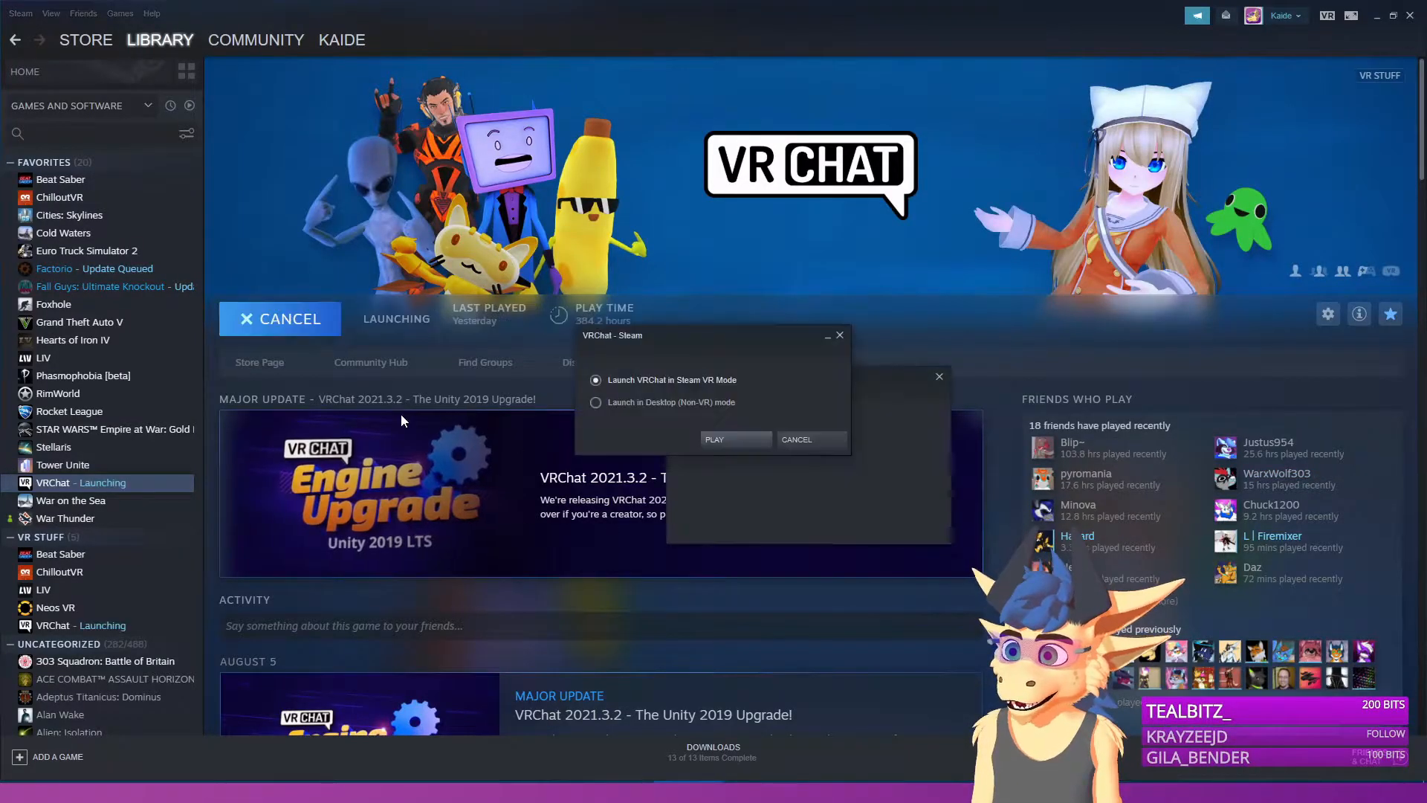
click(738, 440)
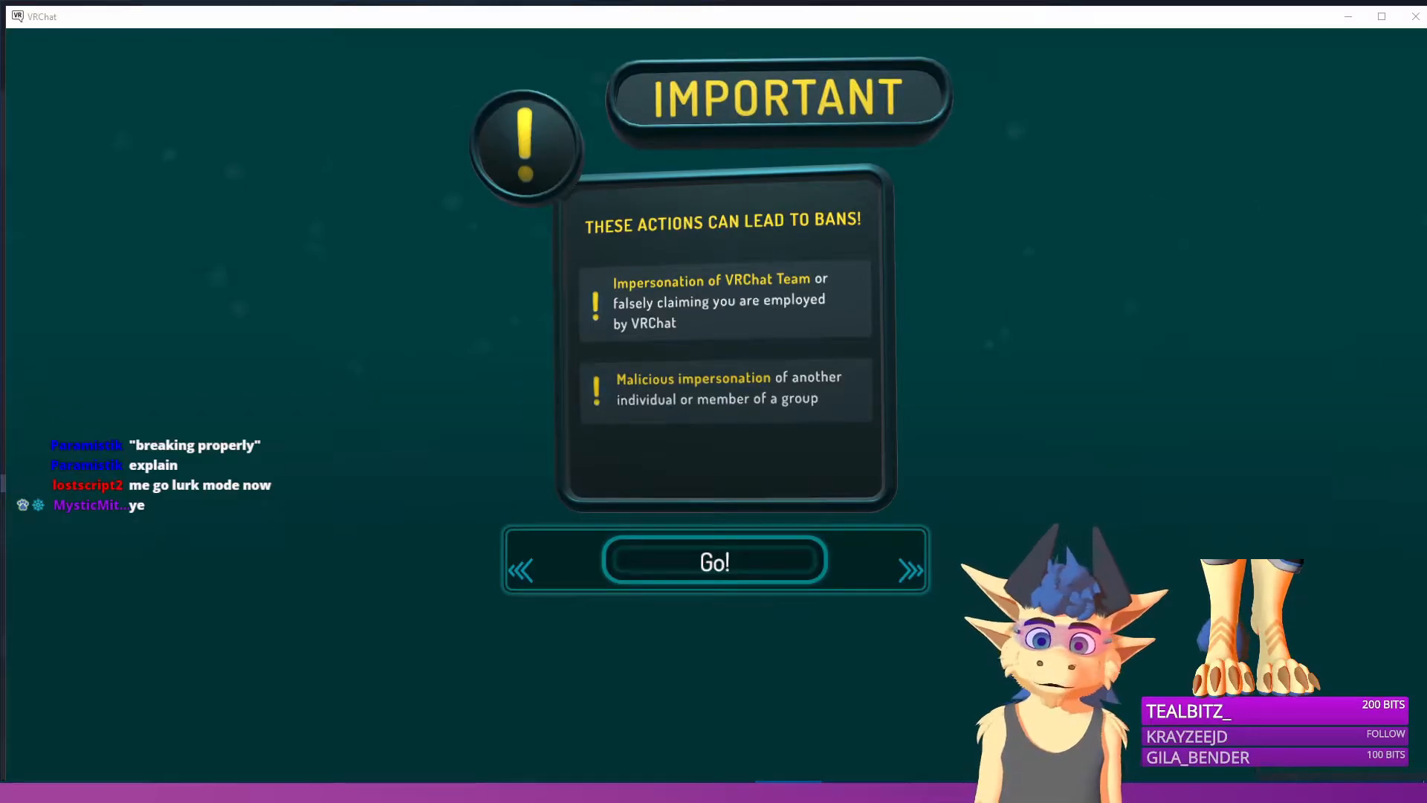
click(715, 561)
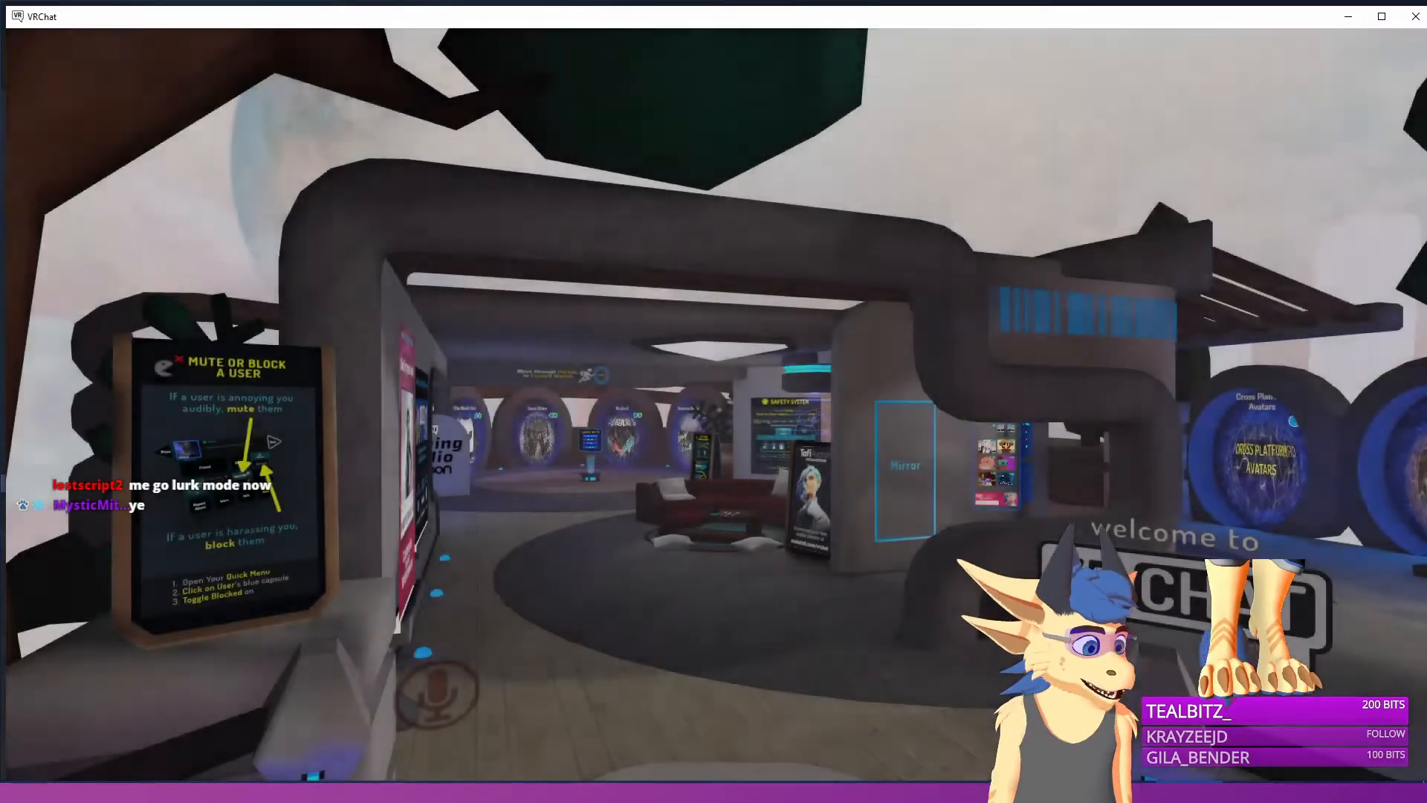
Walk to the mirror in the home world, activate it and face the avatar's reflection.
key(w)
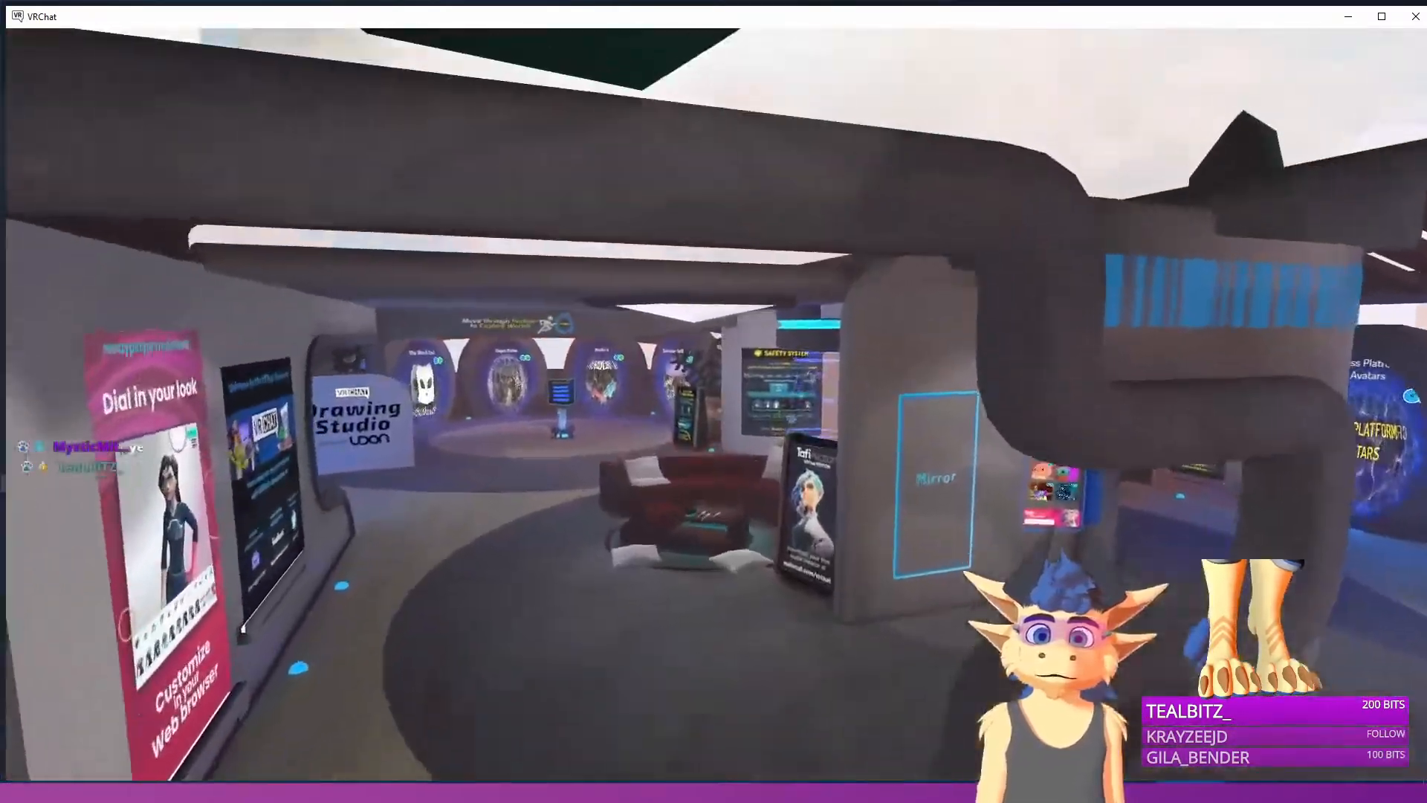
key(w)
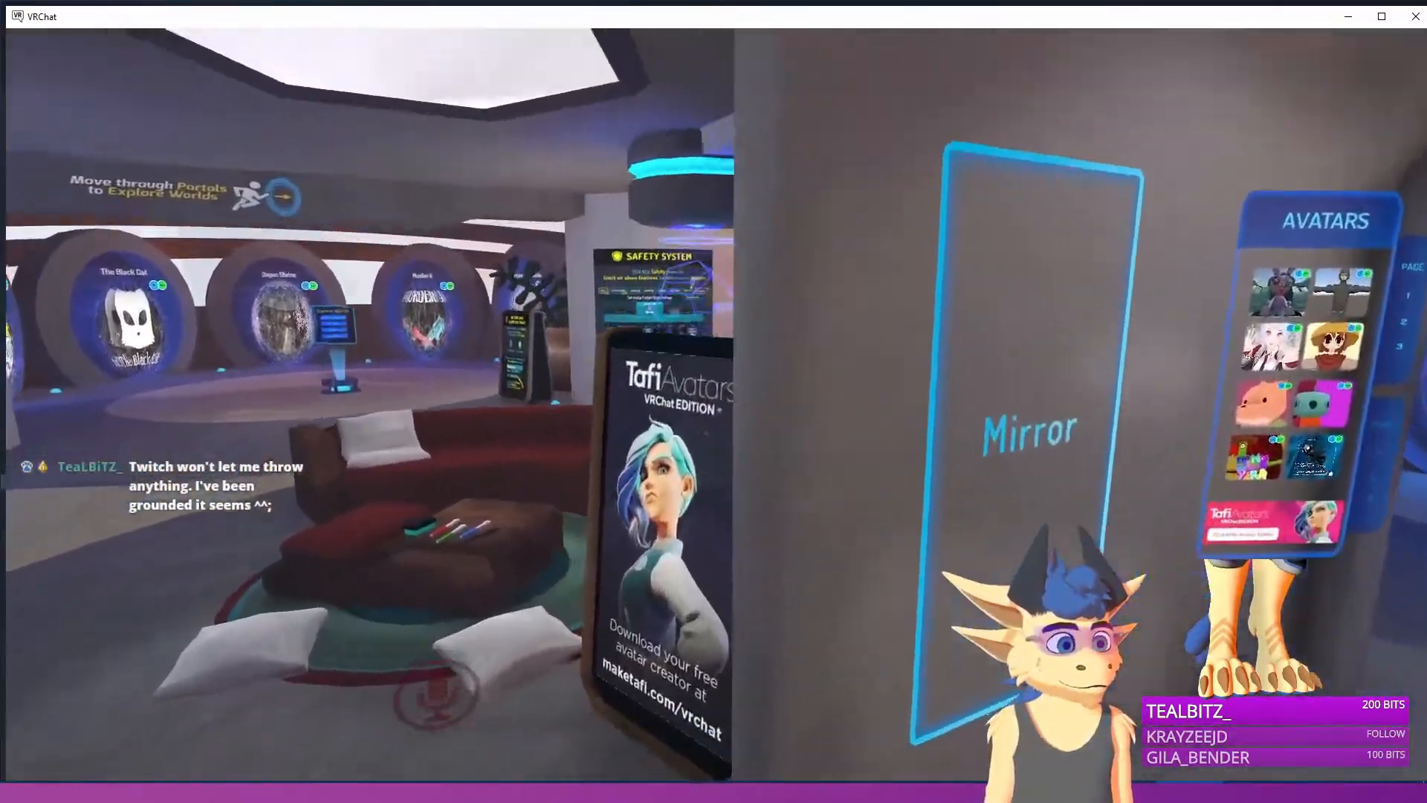
click(719, 409)
key(w)
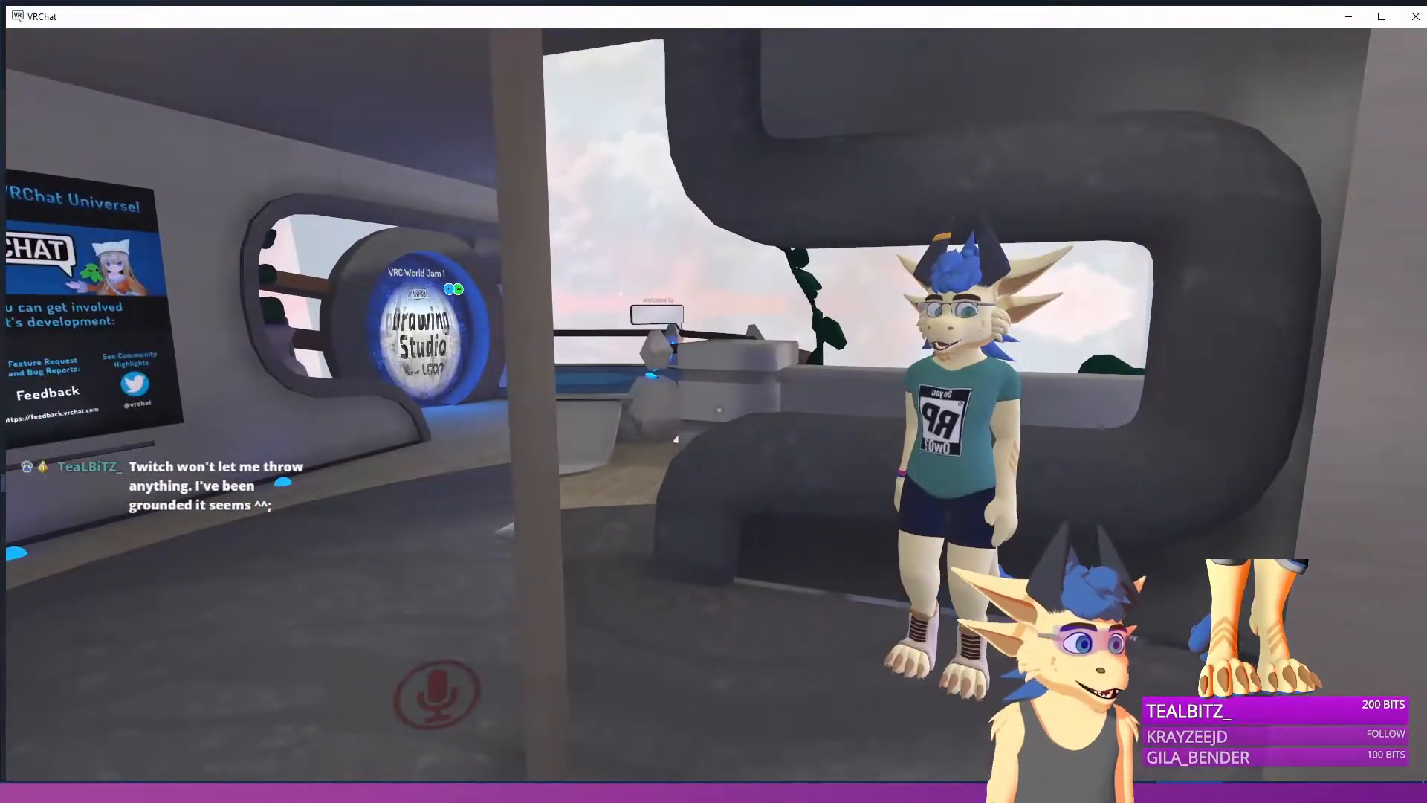
key(s)
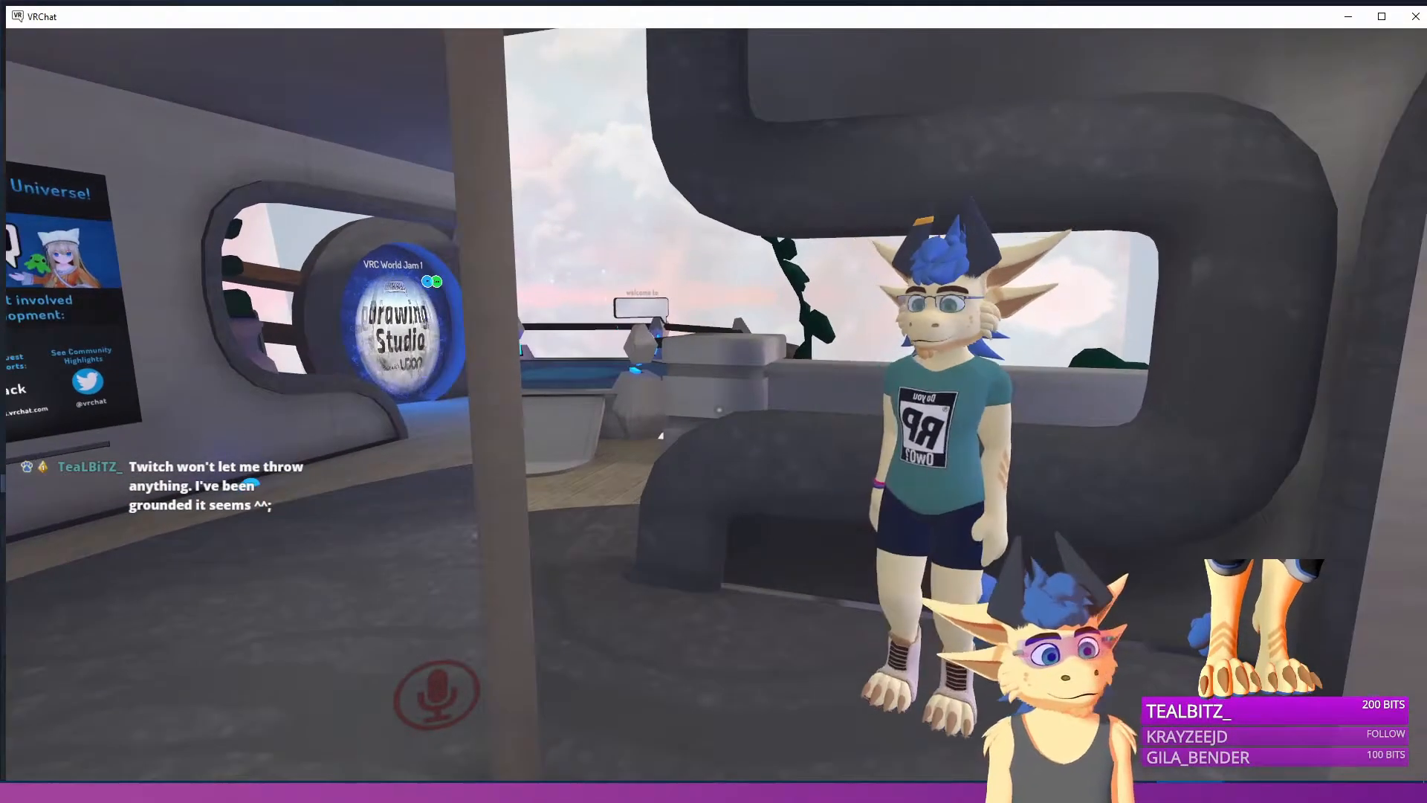
key(w)
key(super)
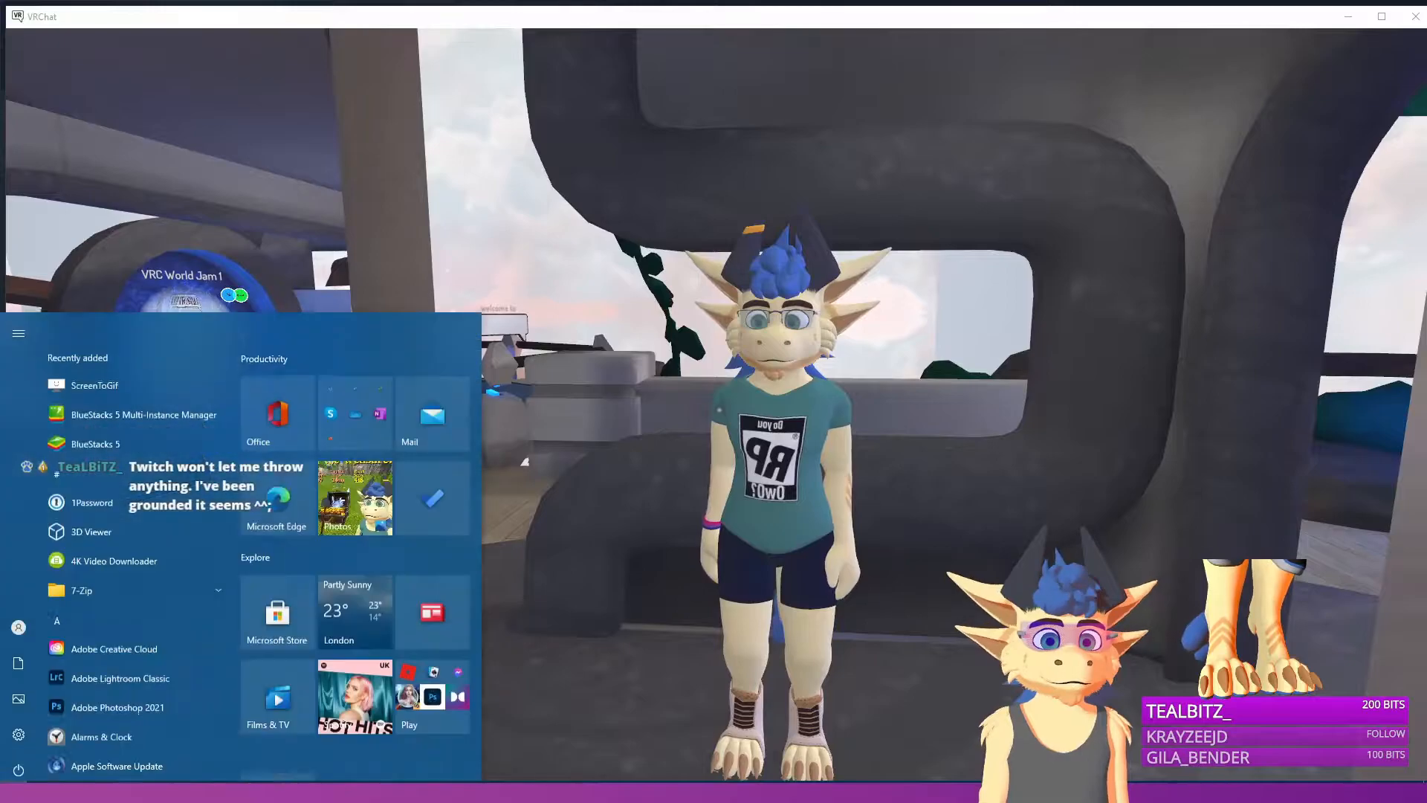
key(super)
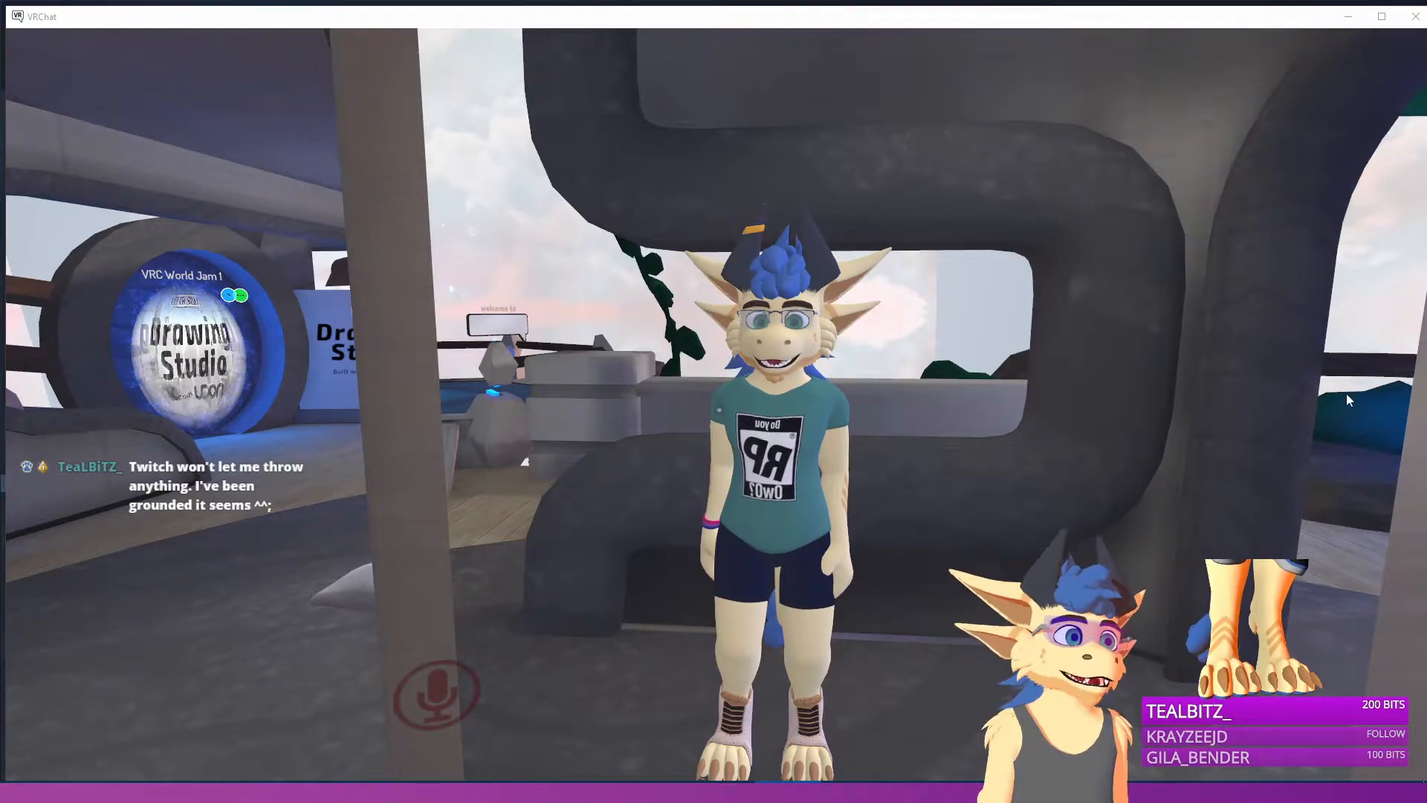
click(1117, 430)
key(w)
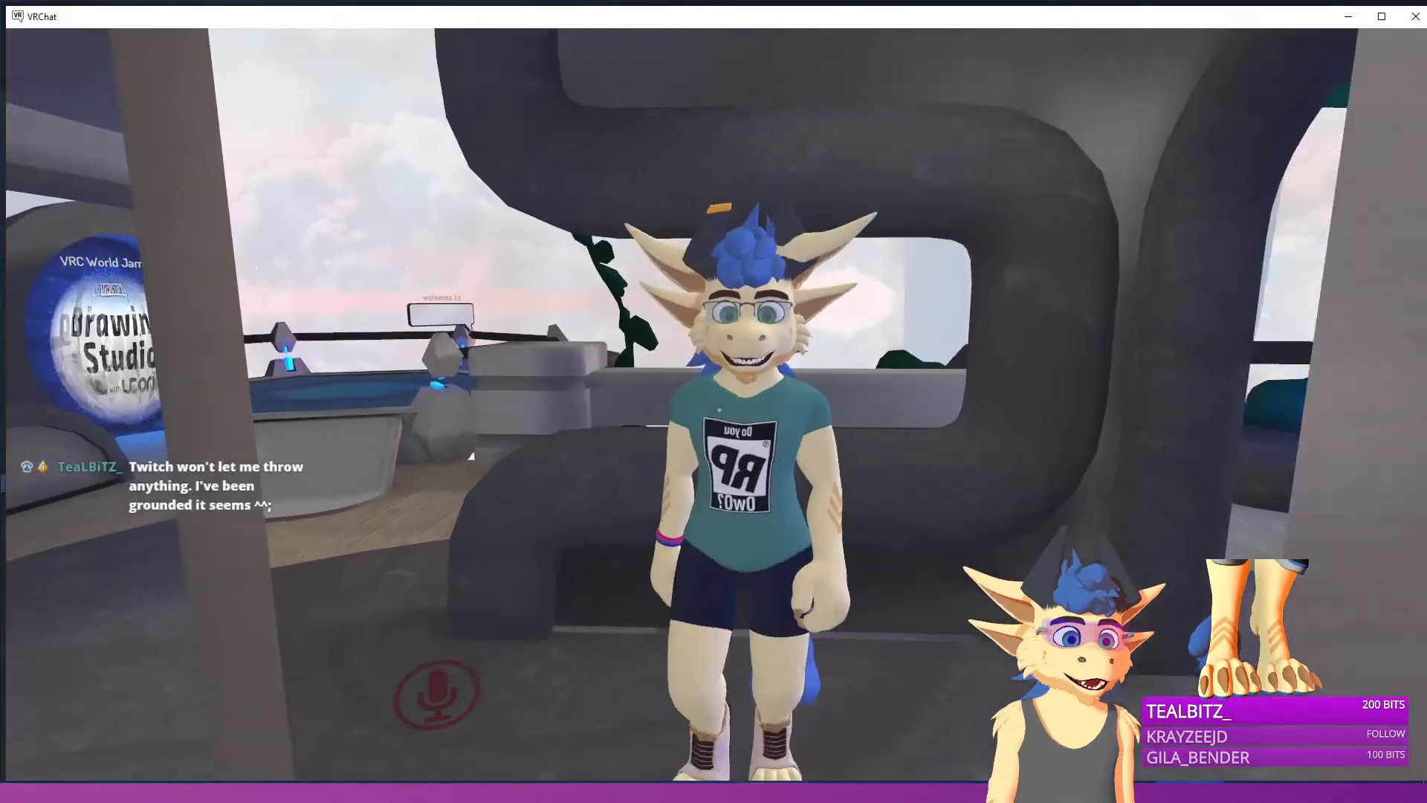
Find the SDK: NeoNe VRC test build among the Other avatars and change into it.
key(r)
key(Escape)
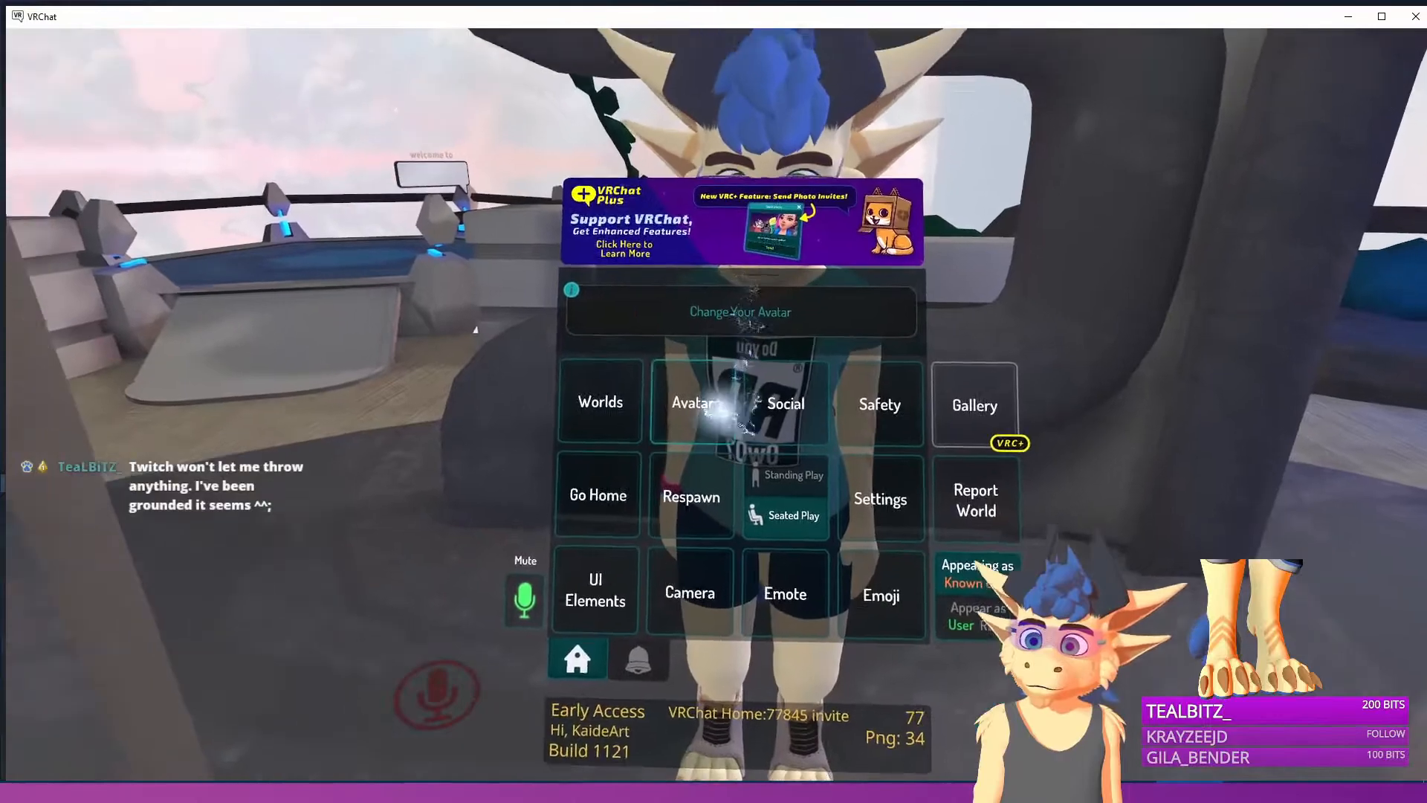
click(714, 408)
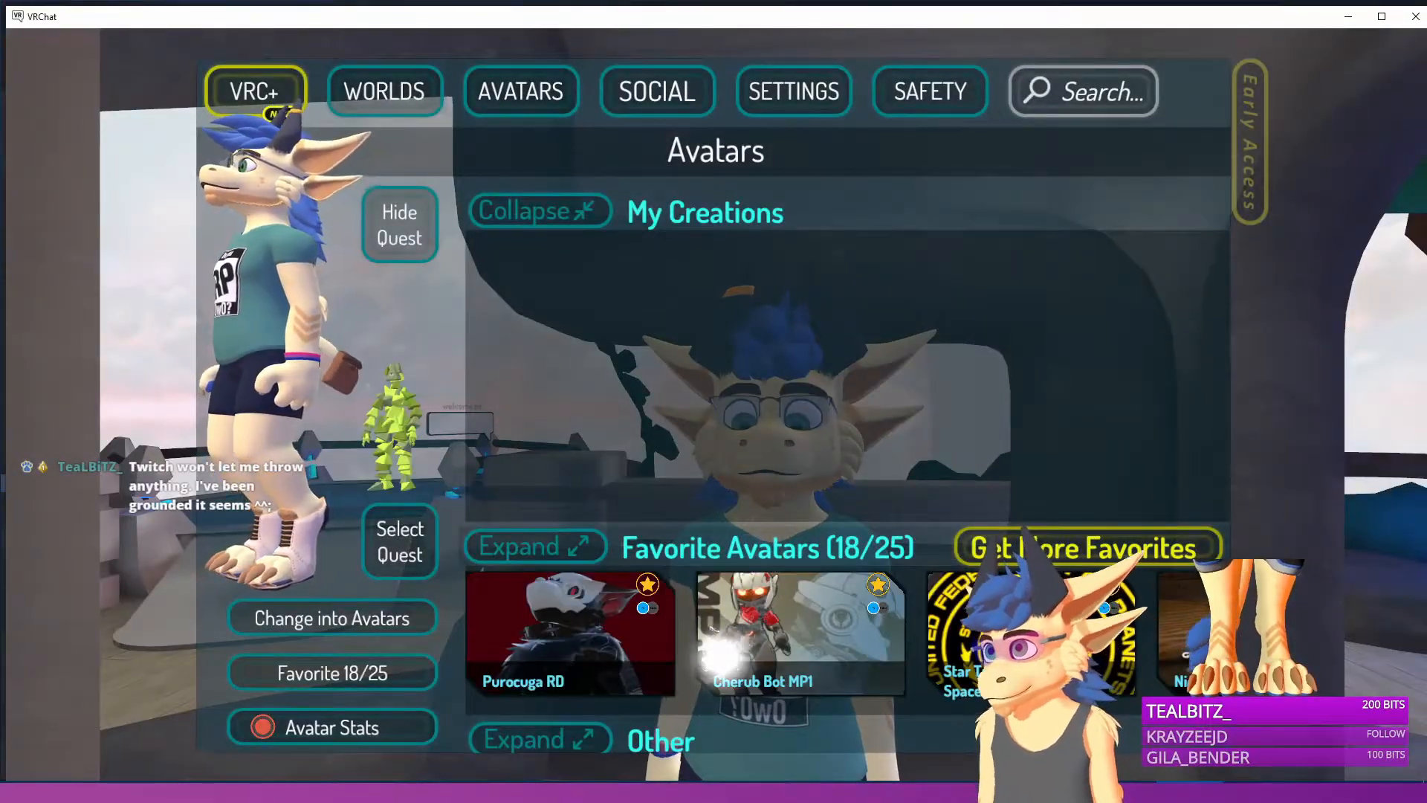
drag(721, 649, 773, 394)
drag(969, 603, 416, 528)
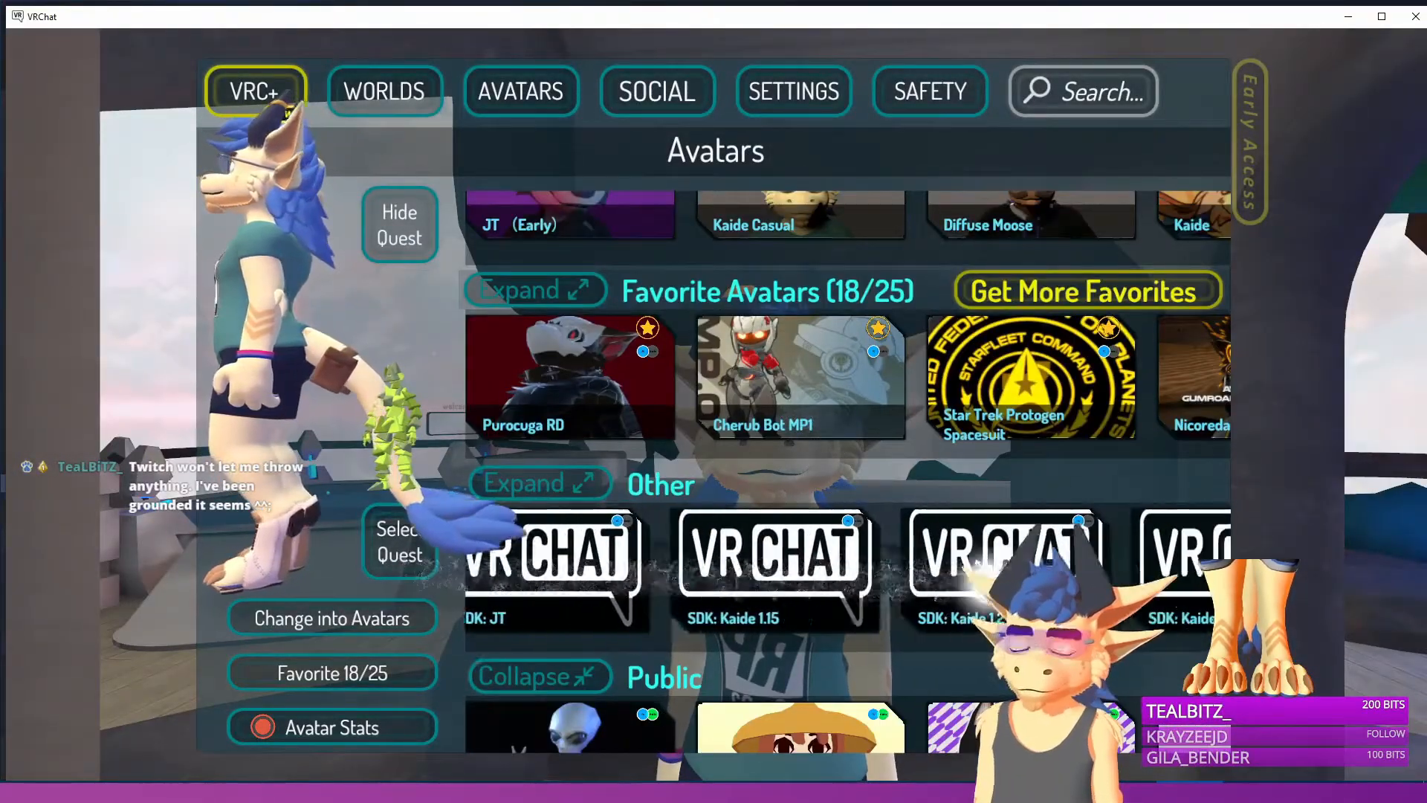
drag(1130, 594, 796, 597)
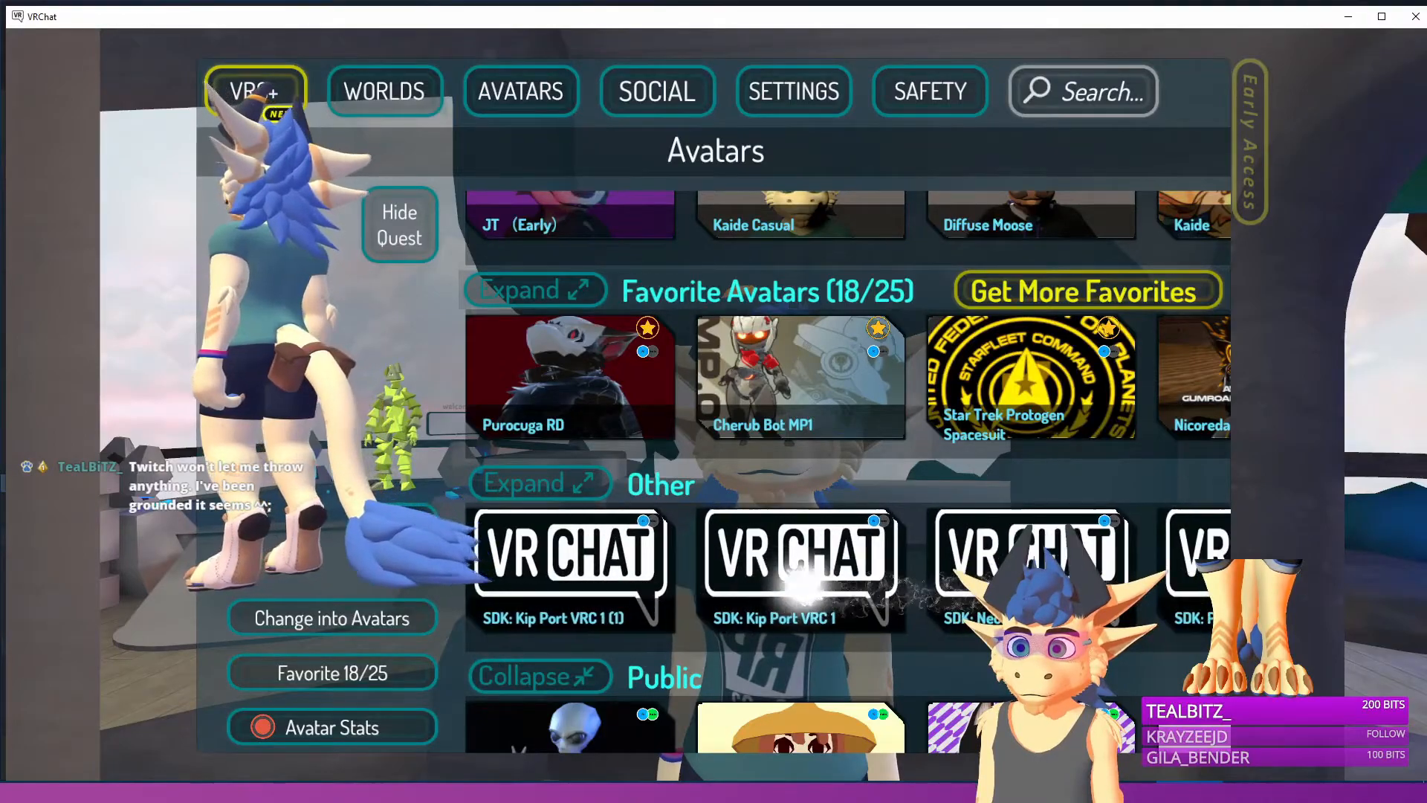
click(840, 580)
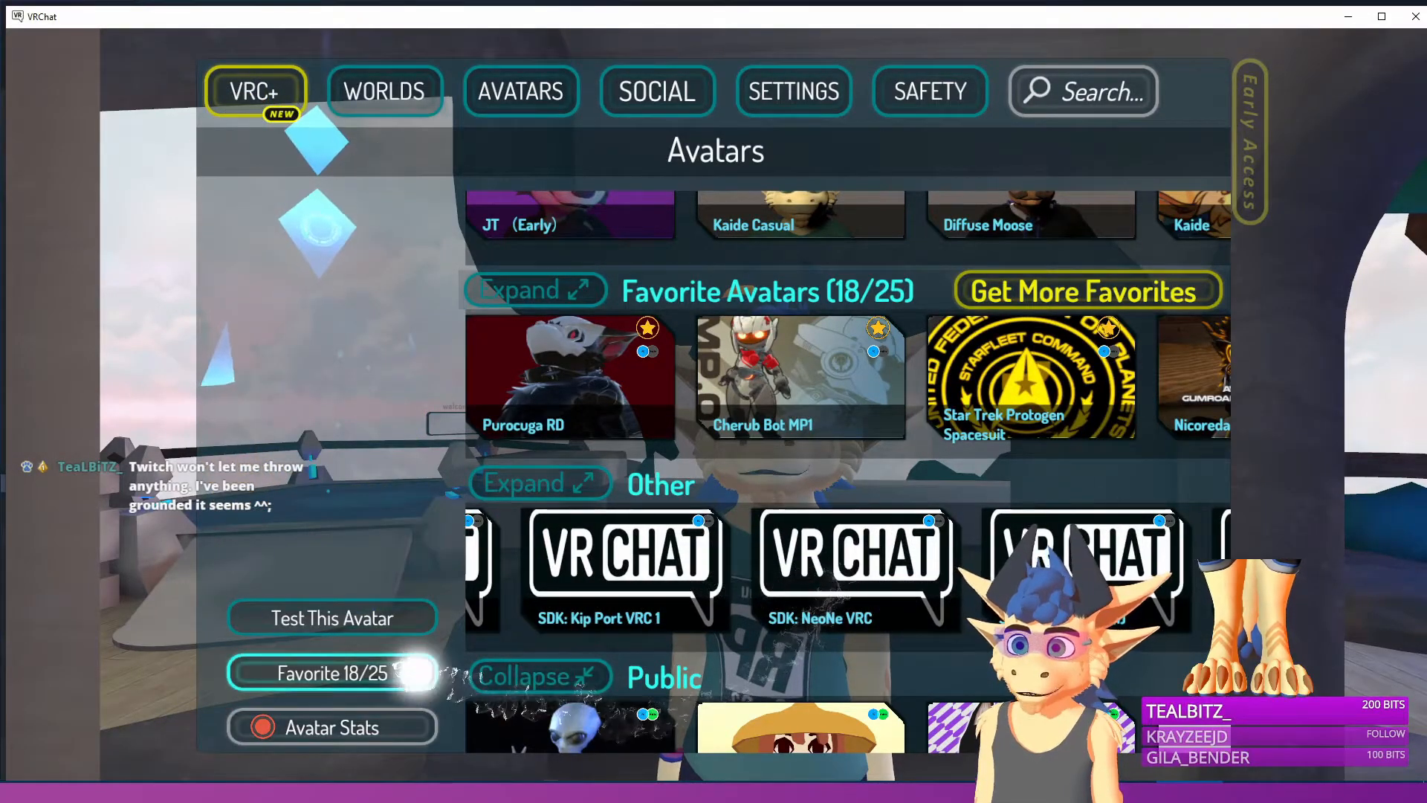
click(332, 619)
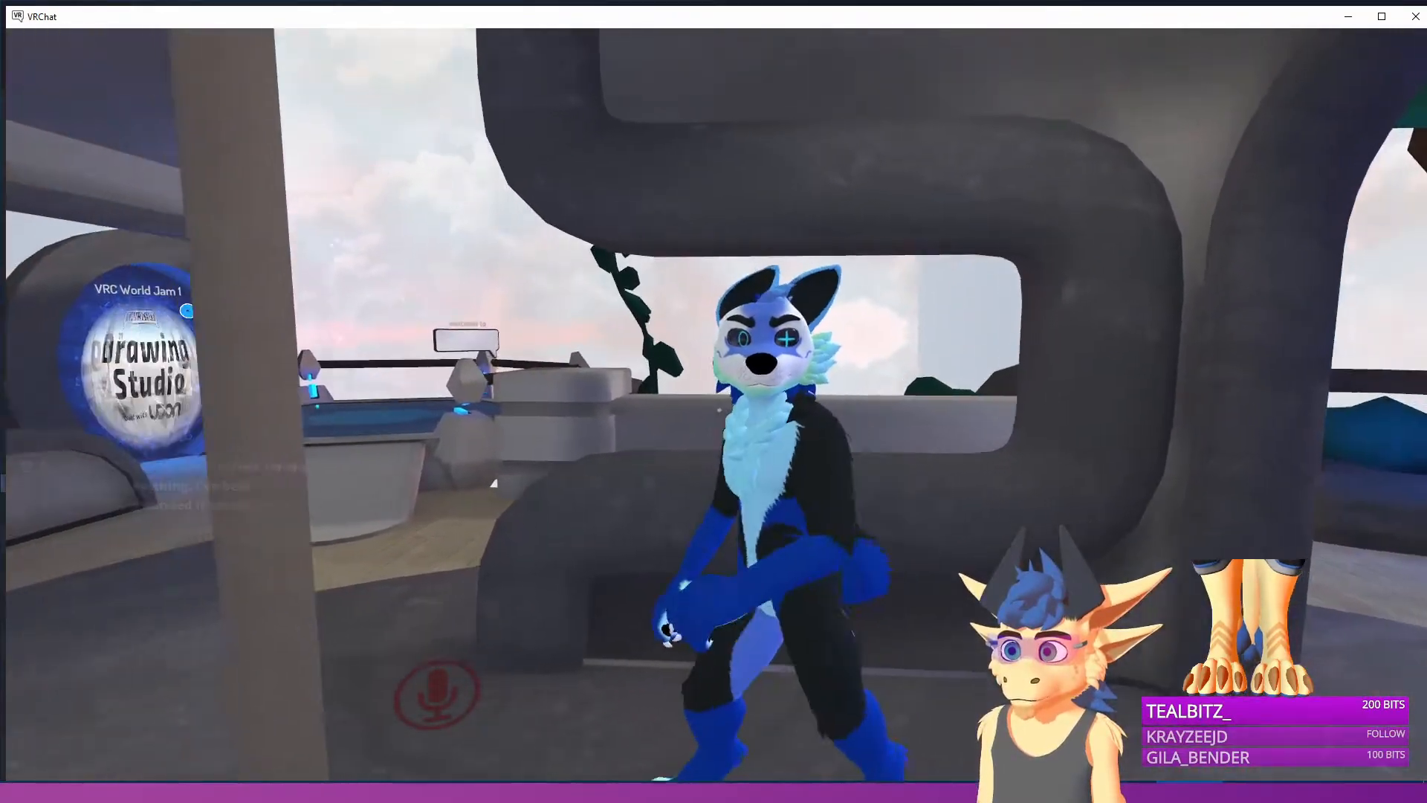
Toggle the avatar's jacket on through the expressions and examine its fit in the mirror.
key(r)
scroll(836, 529, down, 3)
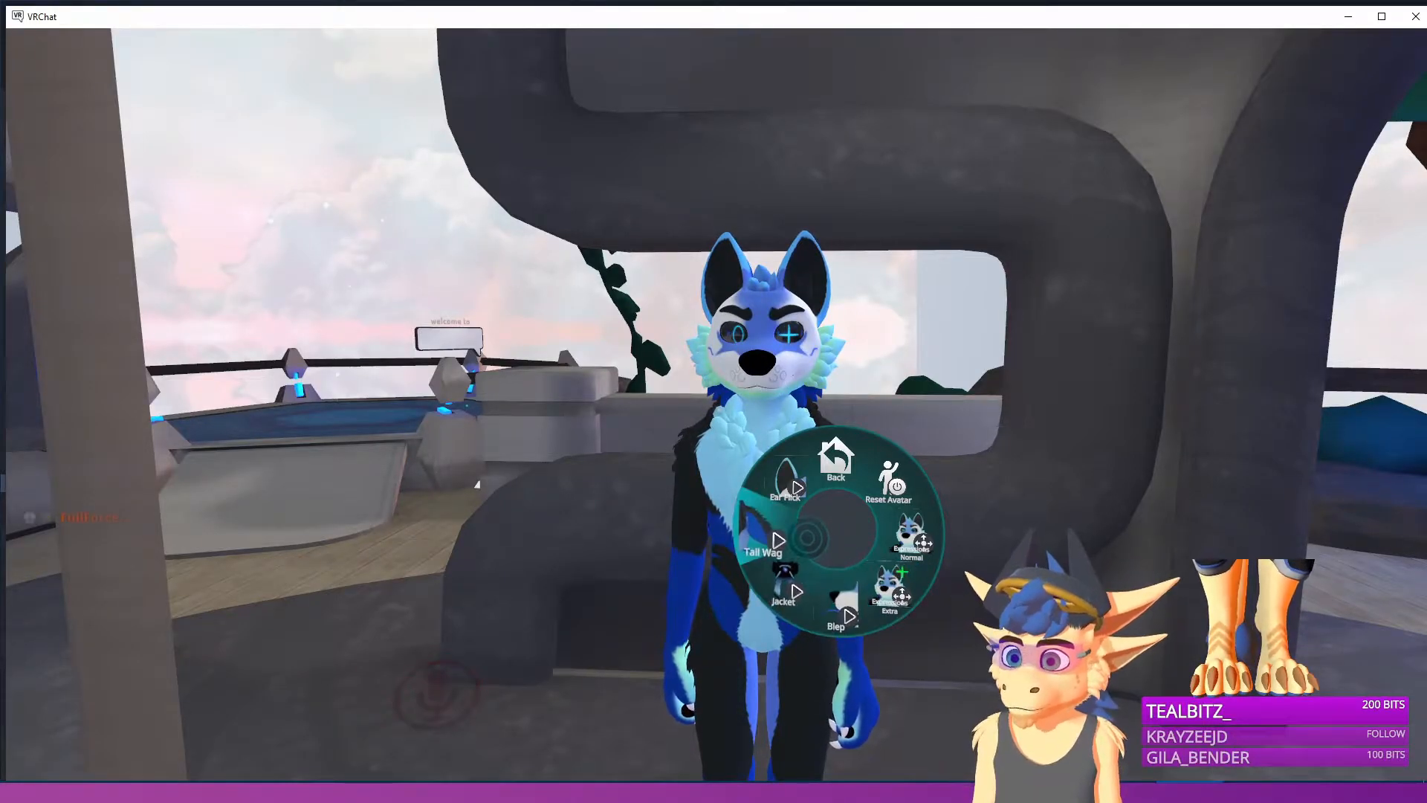
click(785, 582)
key(r)
key(a)
key(w)
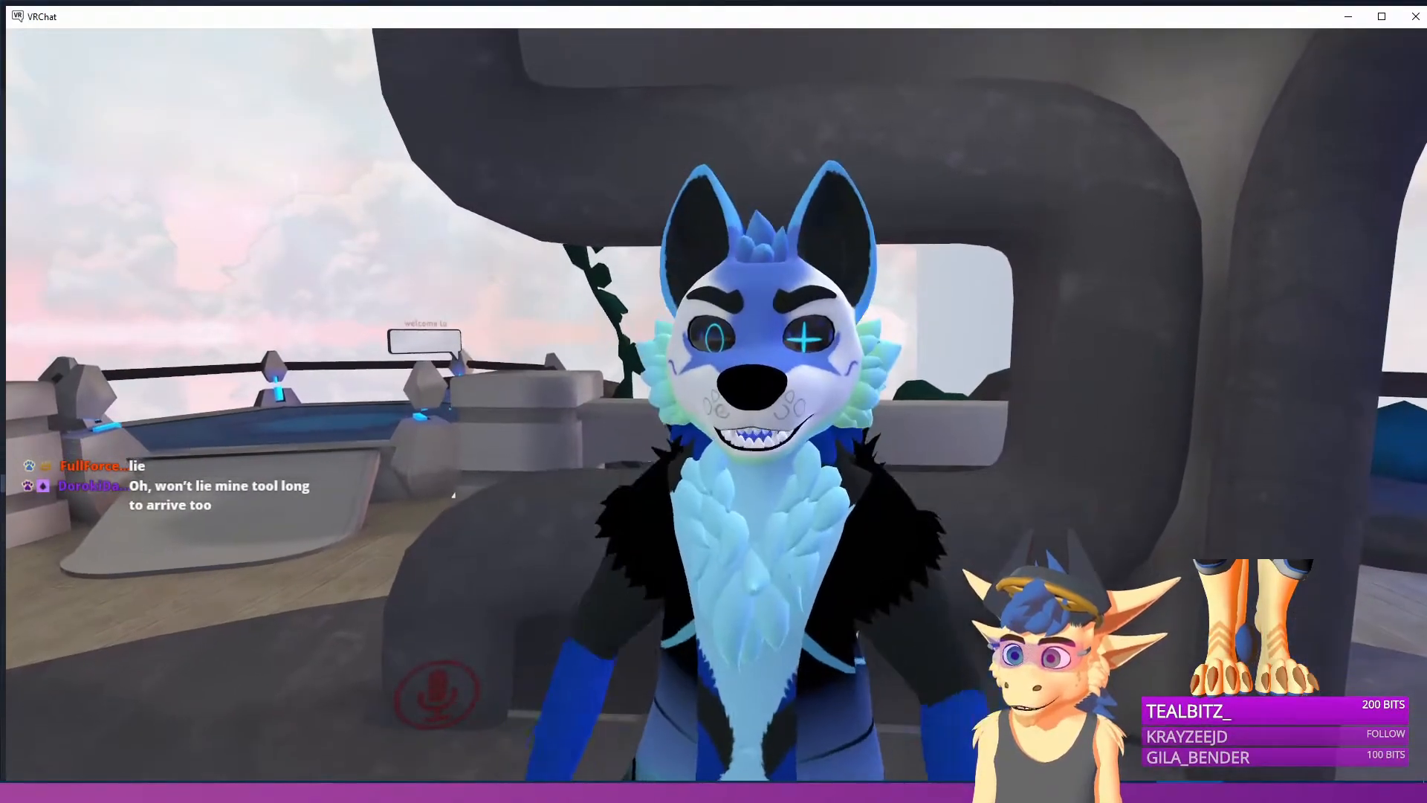
Check the avatar's movement in the mirror, and toggle its jacket off through the expressions.
key(s)
key(space)
key(r)
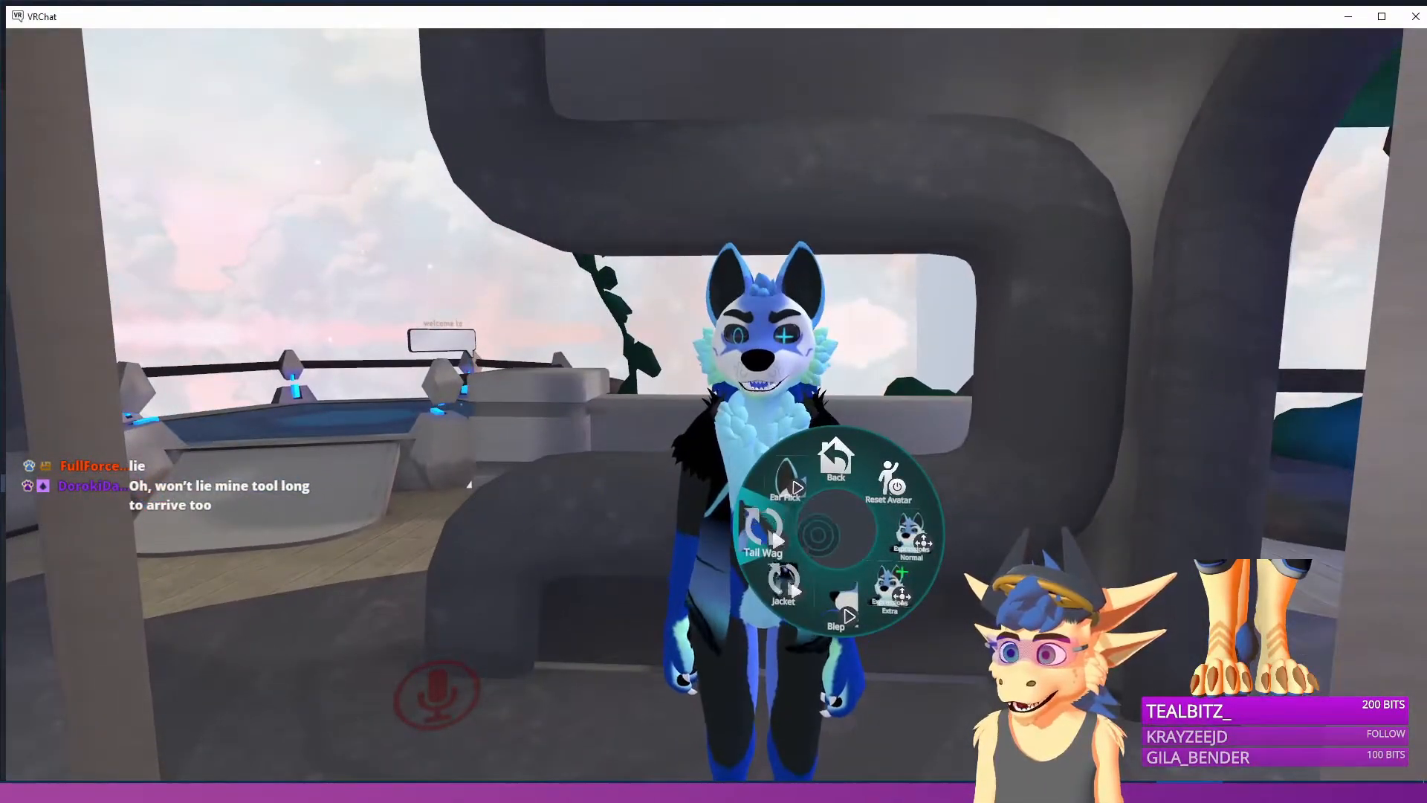
key(r)
key(s)
key(r)
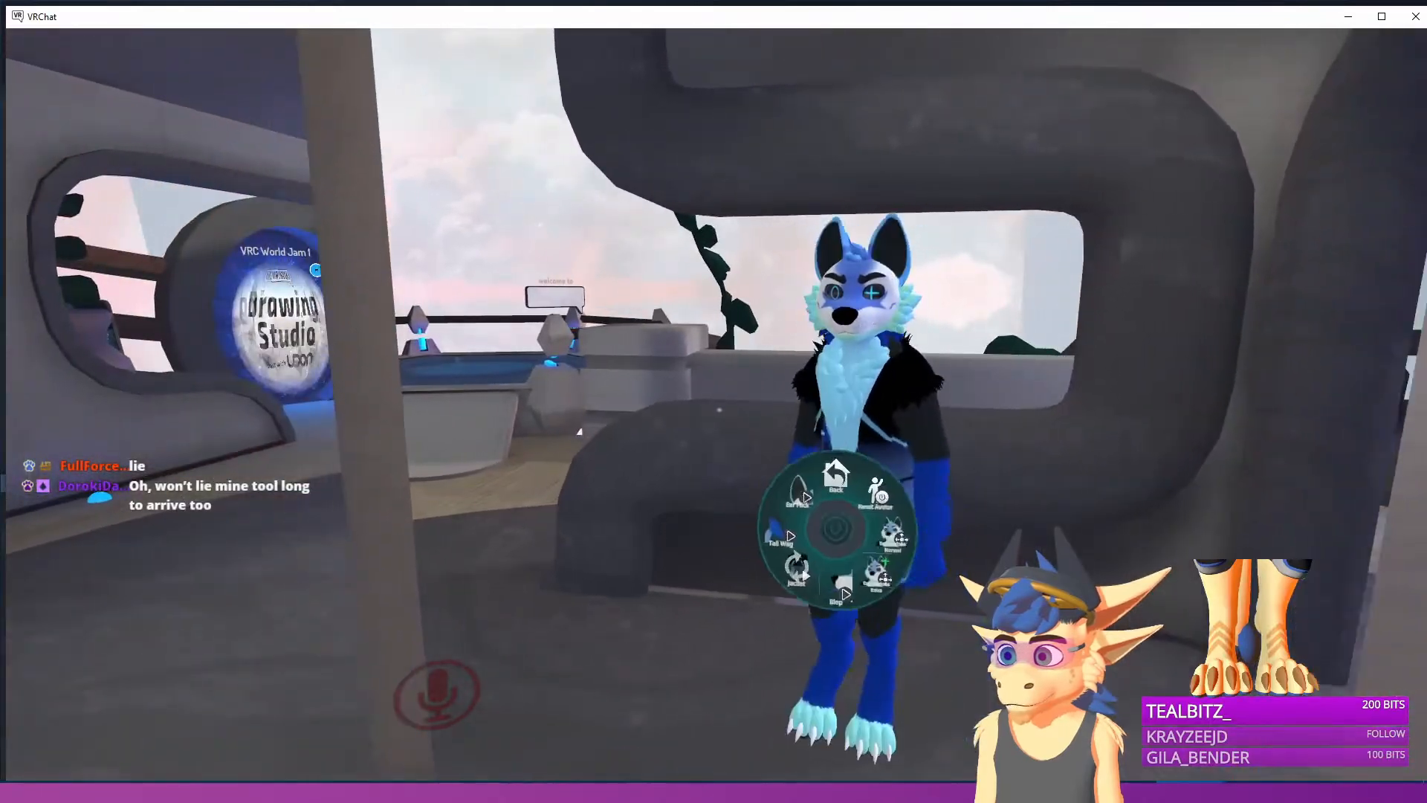
click(785, 582)
key(r)
key(w)
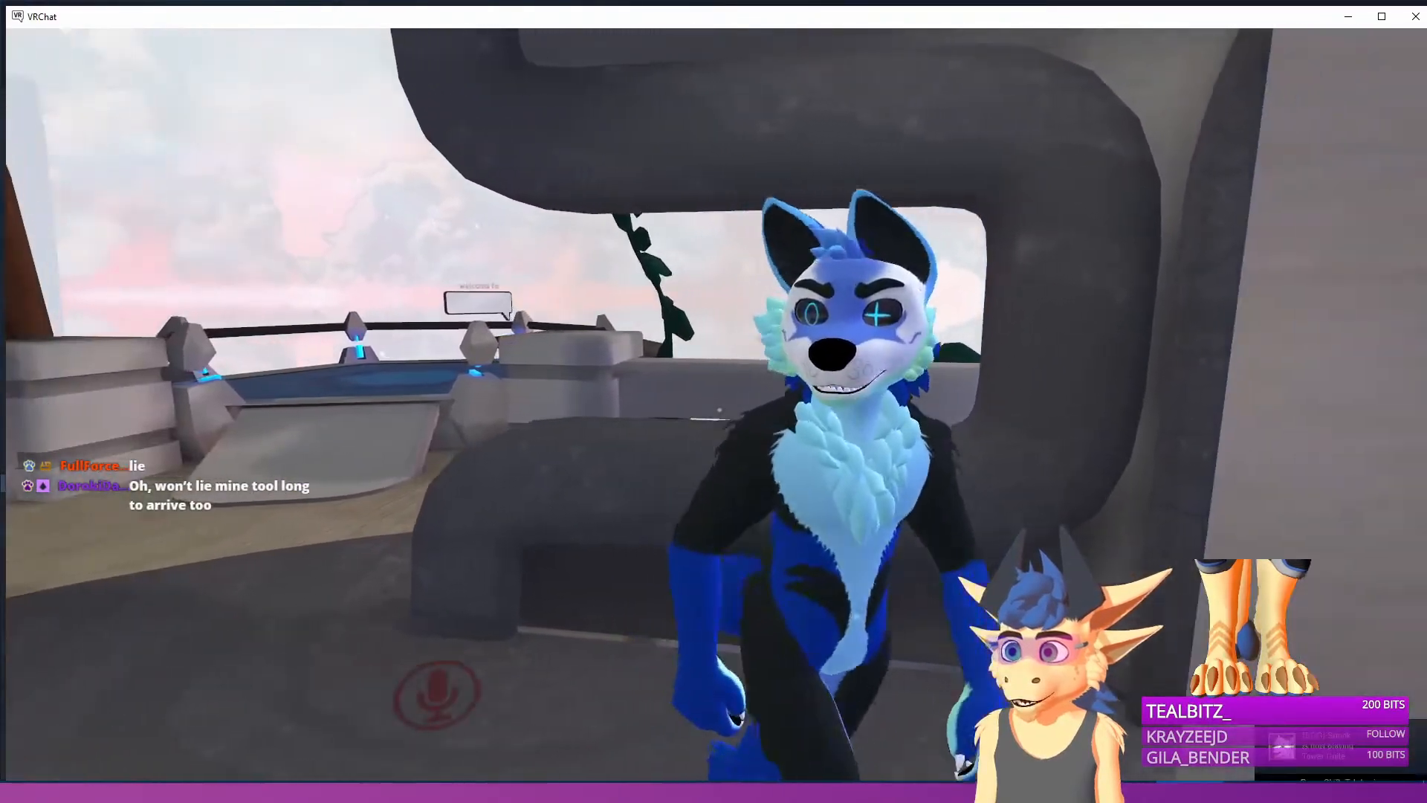
Walk, jump, crouch and go prone before the mirror to examine the NeoNe avatar's deformation and dynamic bones.
key(s)
key(w)
key(s)
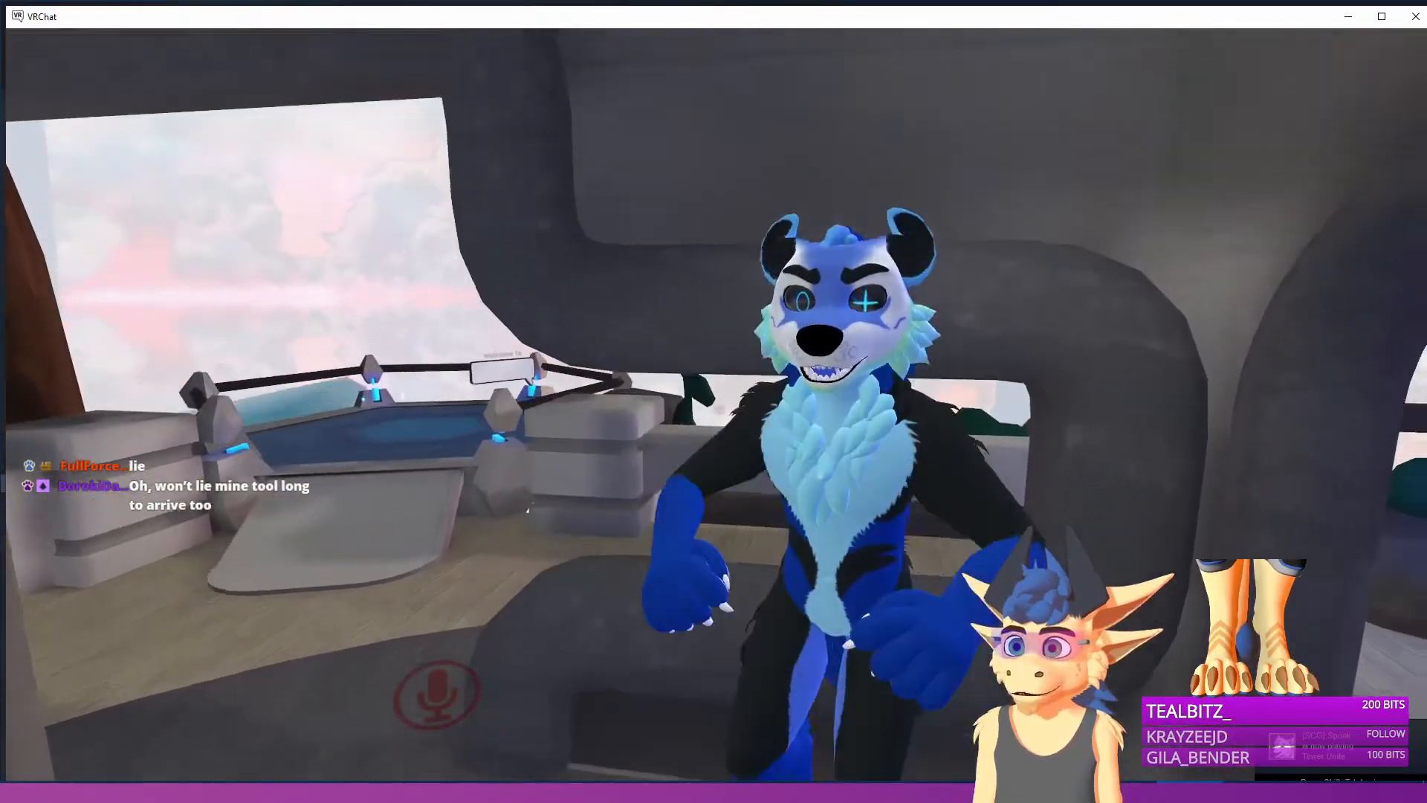
key(space)
key(z)
key(c)
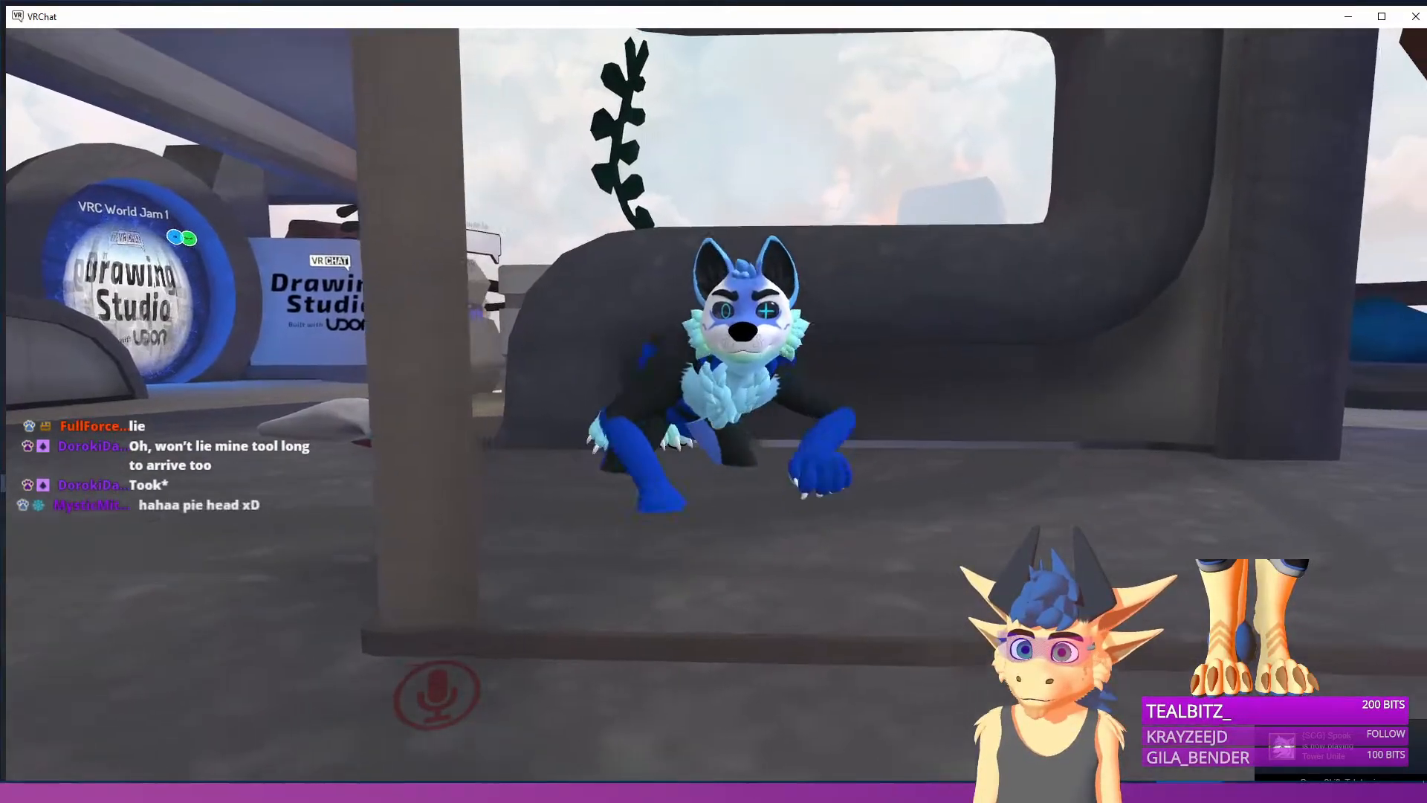
key(c)
key(w)
key(s)
key(w)
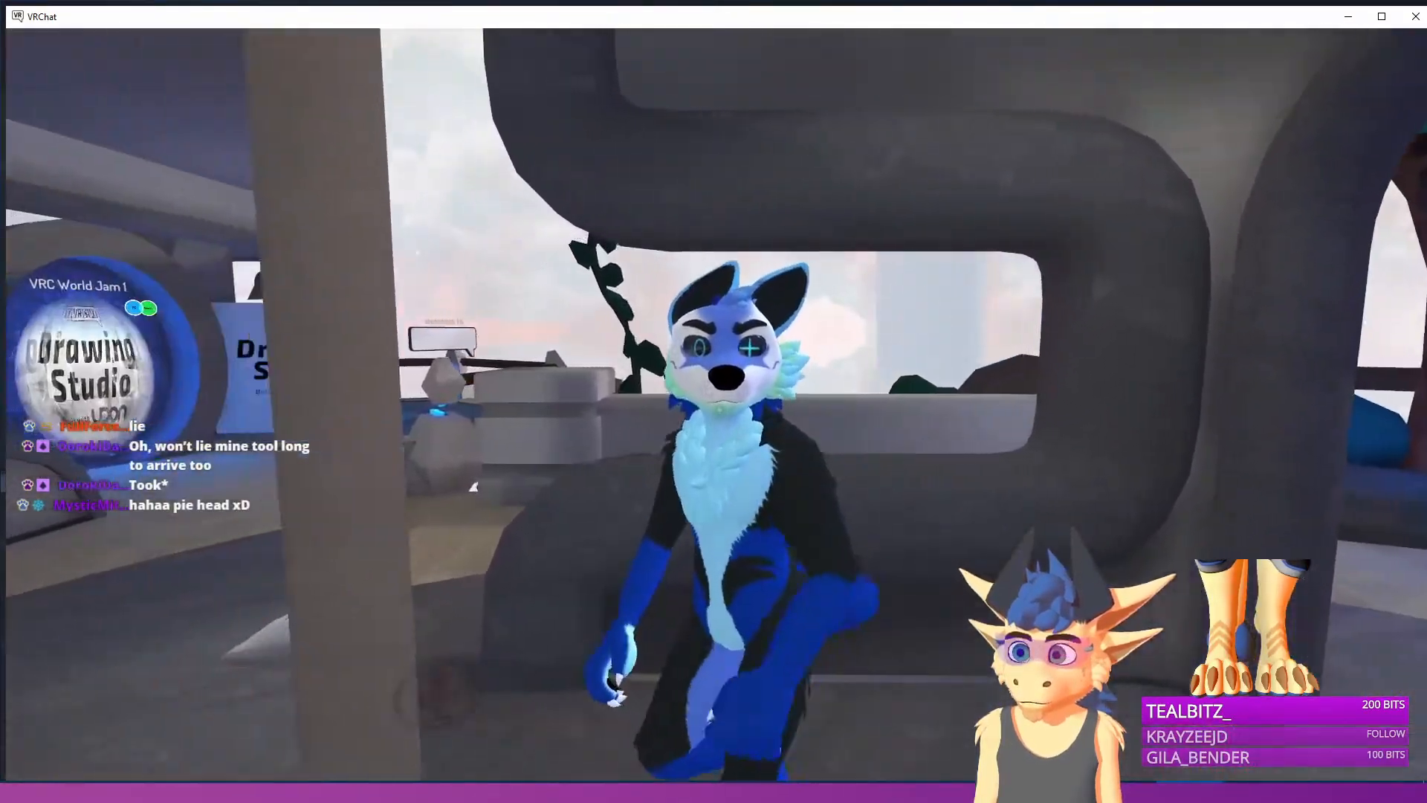
key(s)
key(w)
Open the VRChat settings and exit the game.
key(Escape)
click(718, 408)
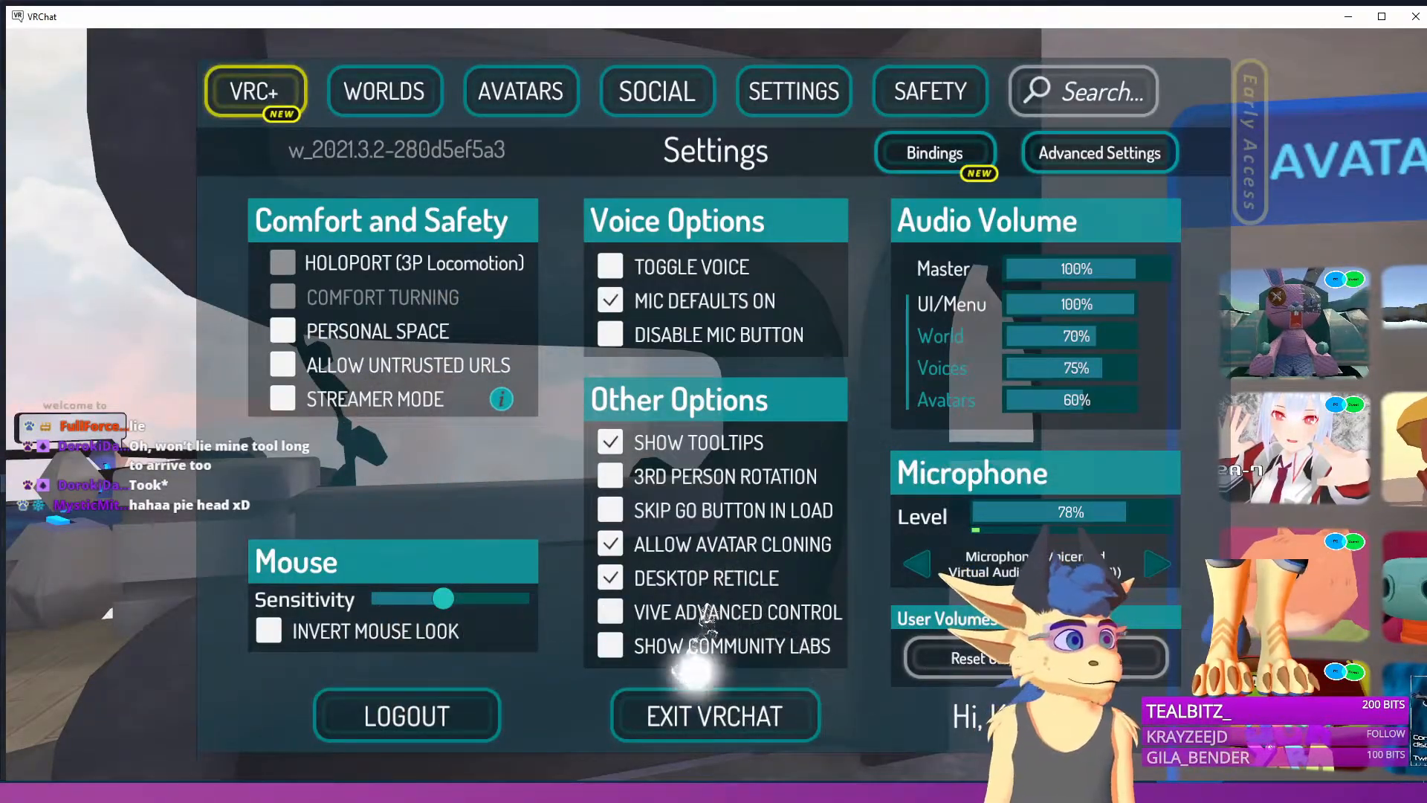
click(710, 712)
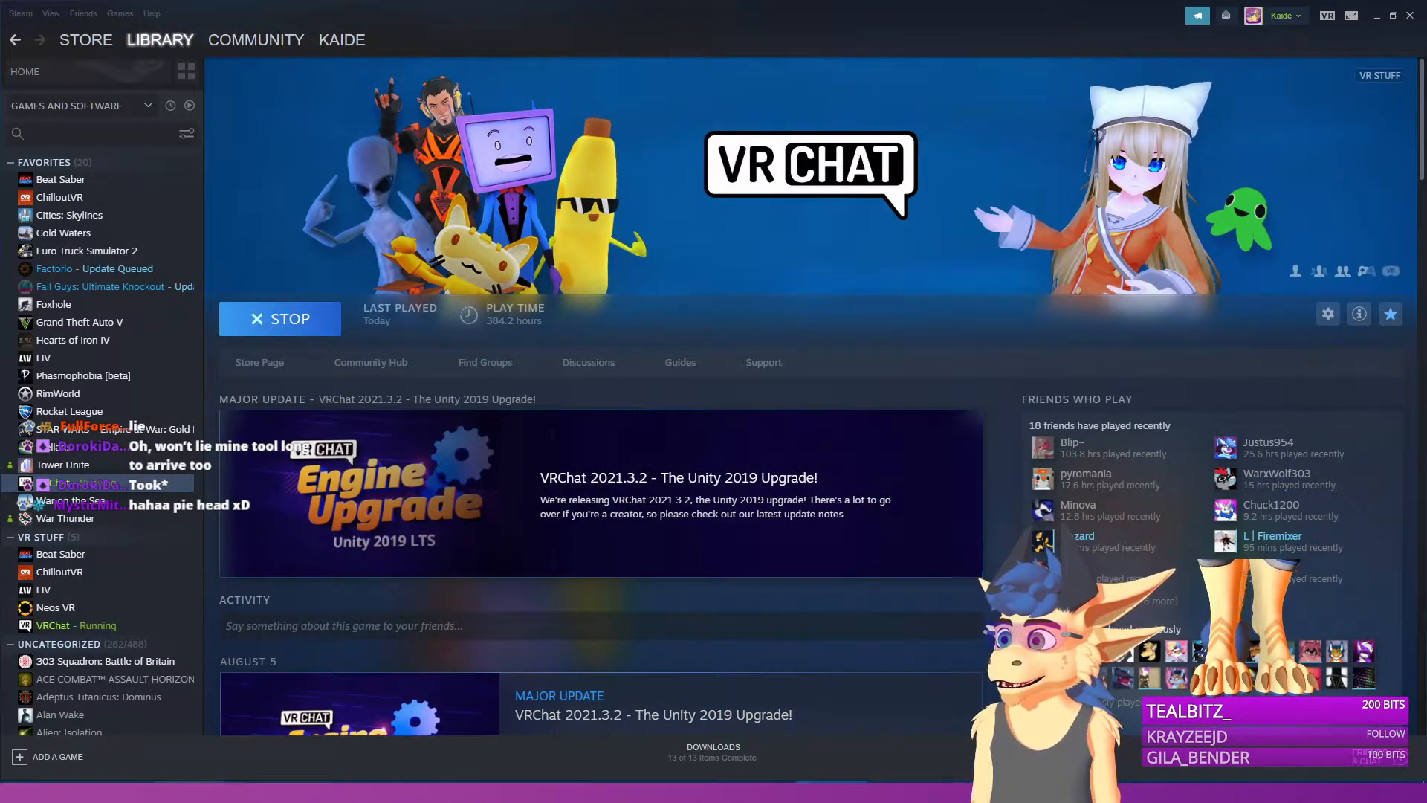
Switch back to the NeoNe project in Unity and close the VRChat SDK window.
click(190, 792)
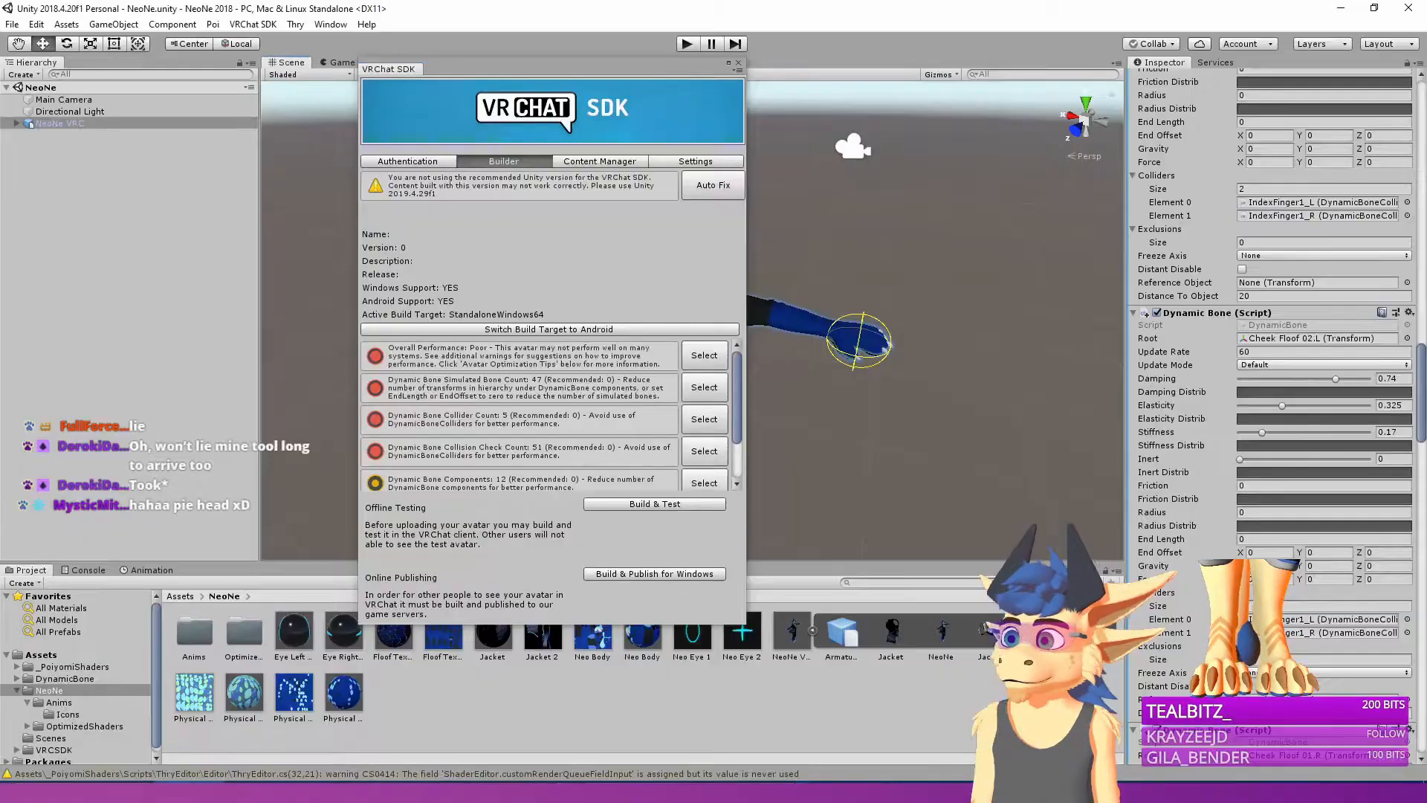
click(740, 63)
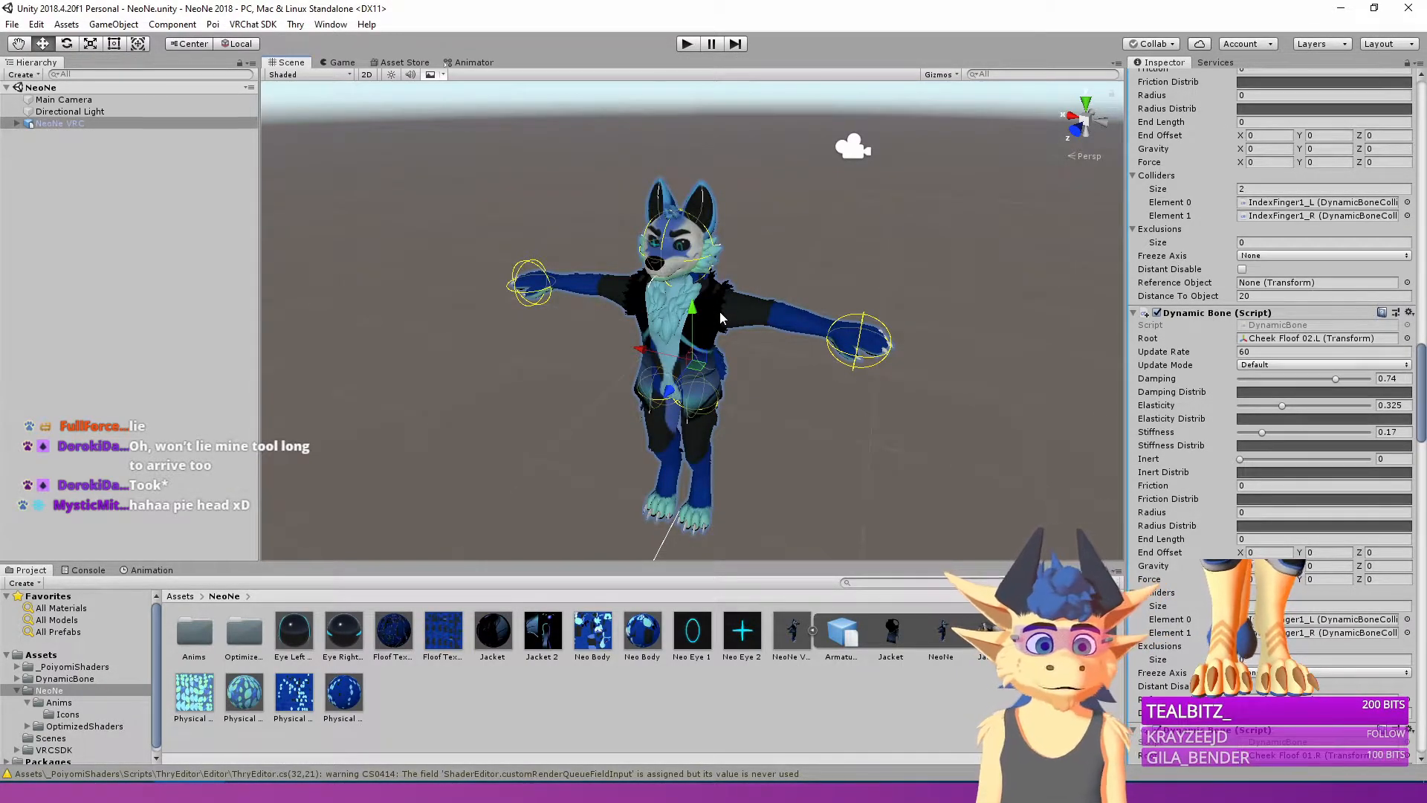
Export the NeoNe project assets with dependencies as a Unity package named NeoNe1.1 in the COMMISSION NeoNe folder.
alt+drag(773, 358, 711, 372)
right_drag(712, 370, 704, 355)
key(w)
right_drag(704, 468, 722, 455)
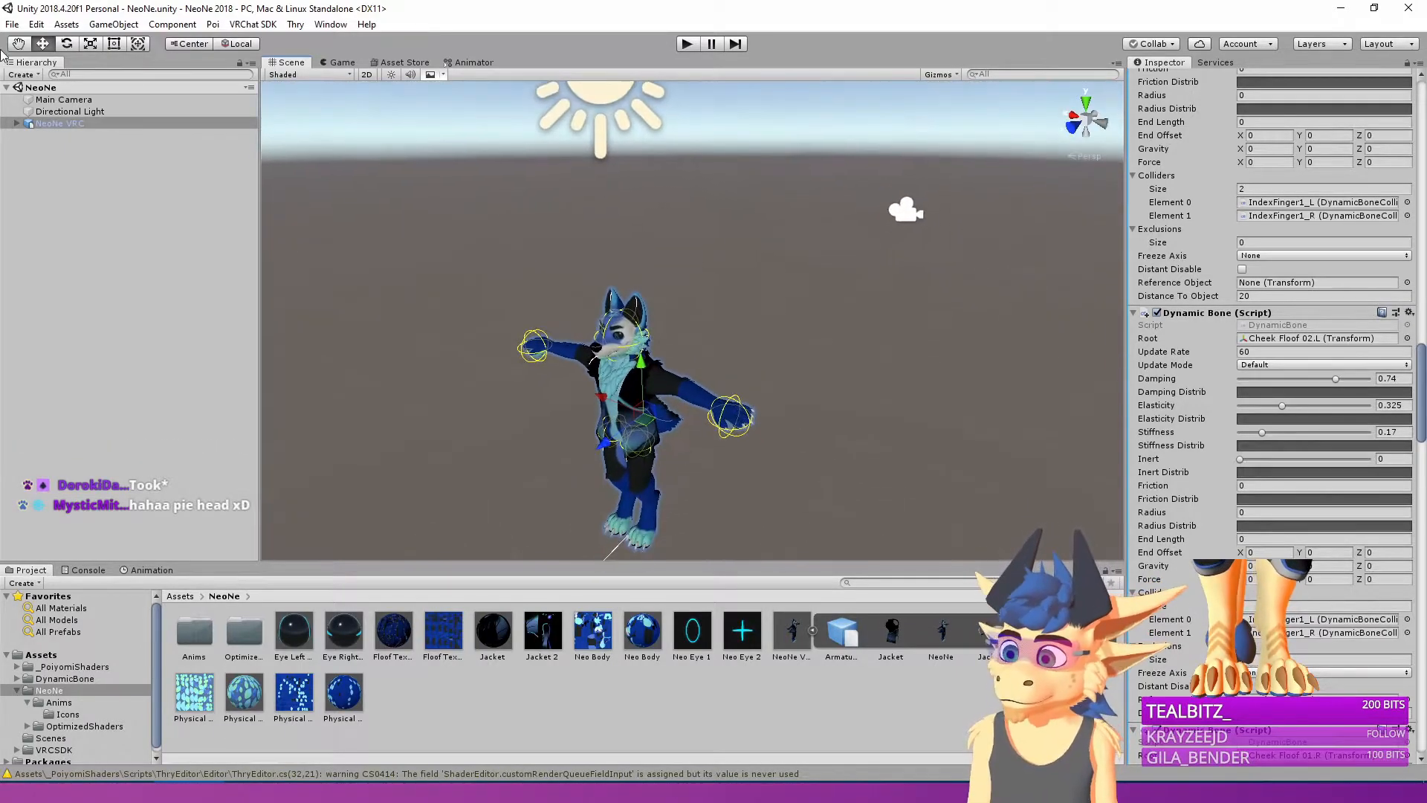
click(66, 24)
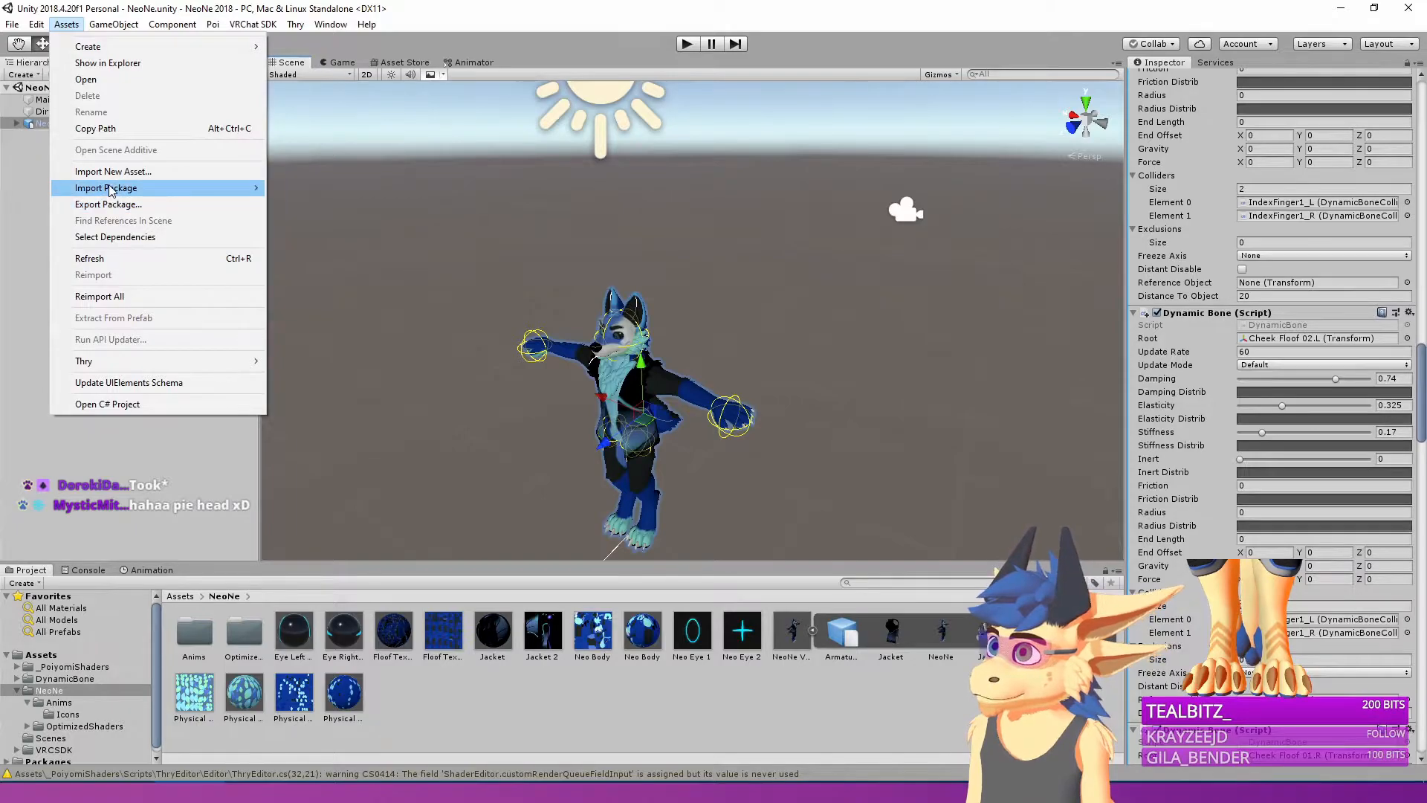
click(108, 204)
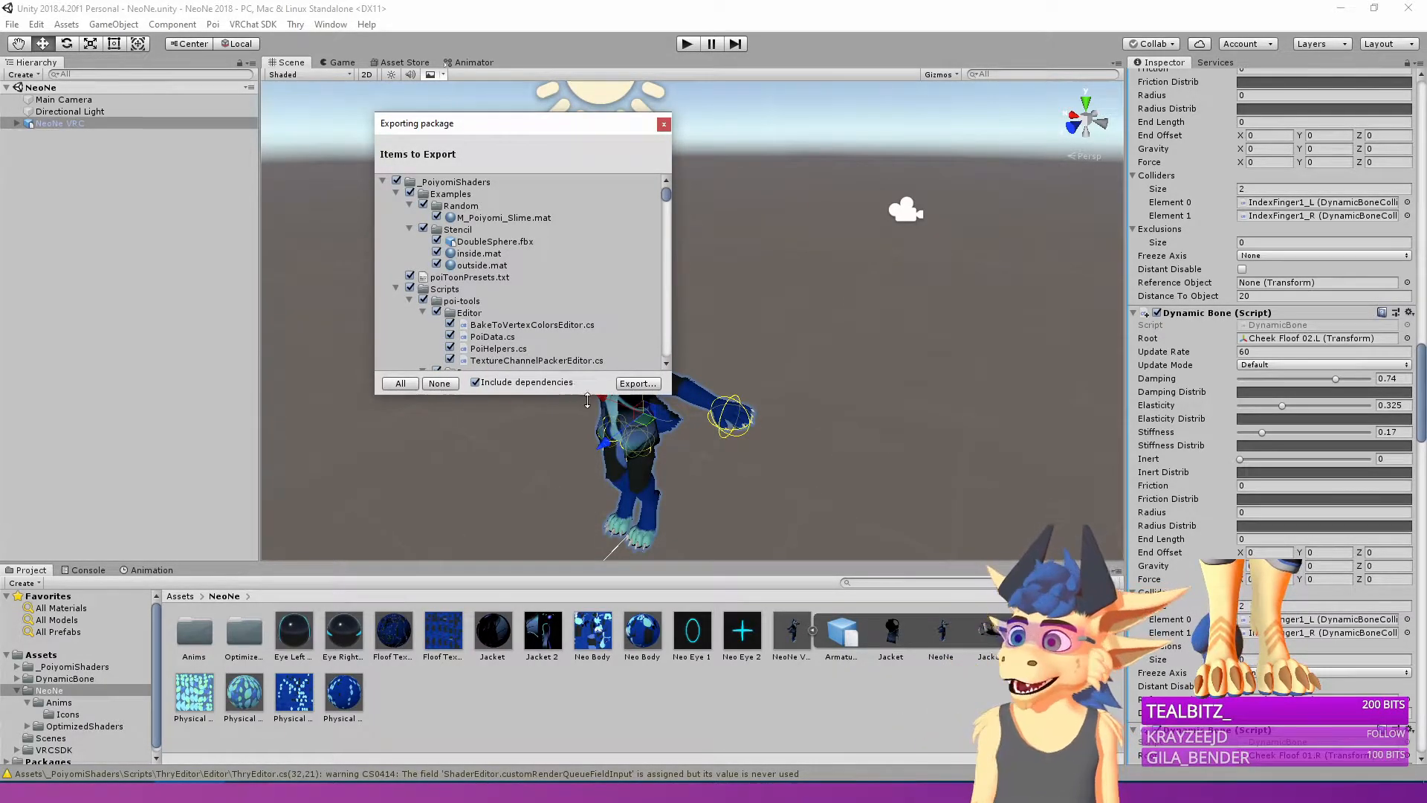
click(626, 384)
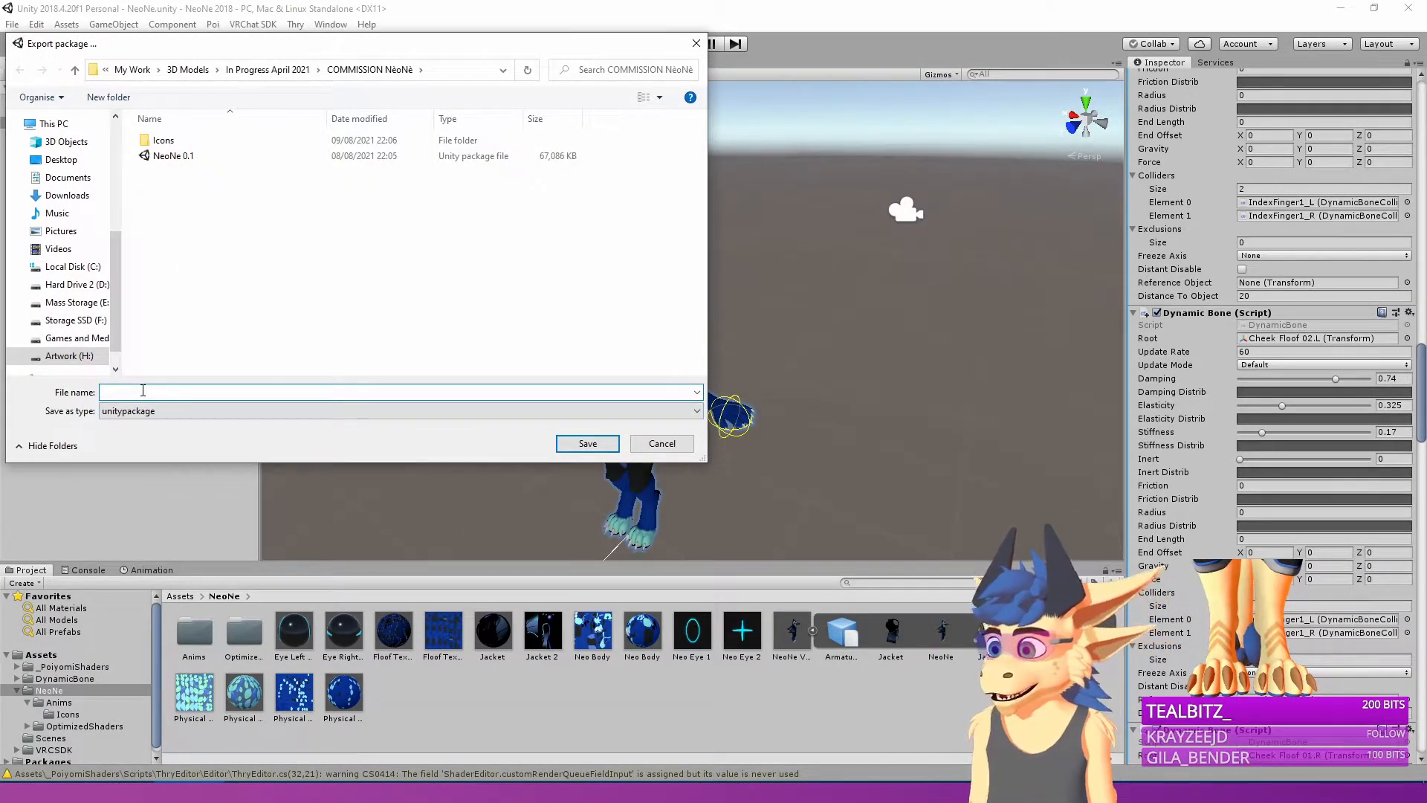
text(NeoNe1.1)
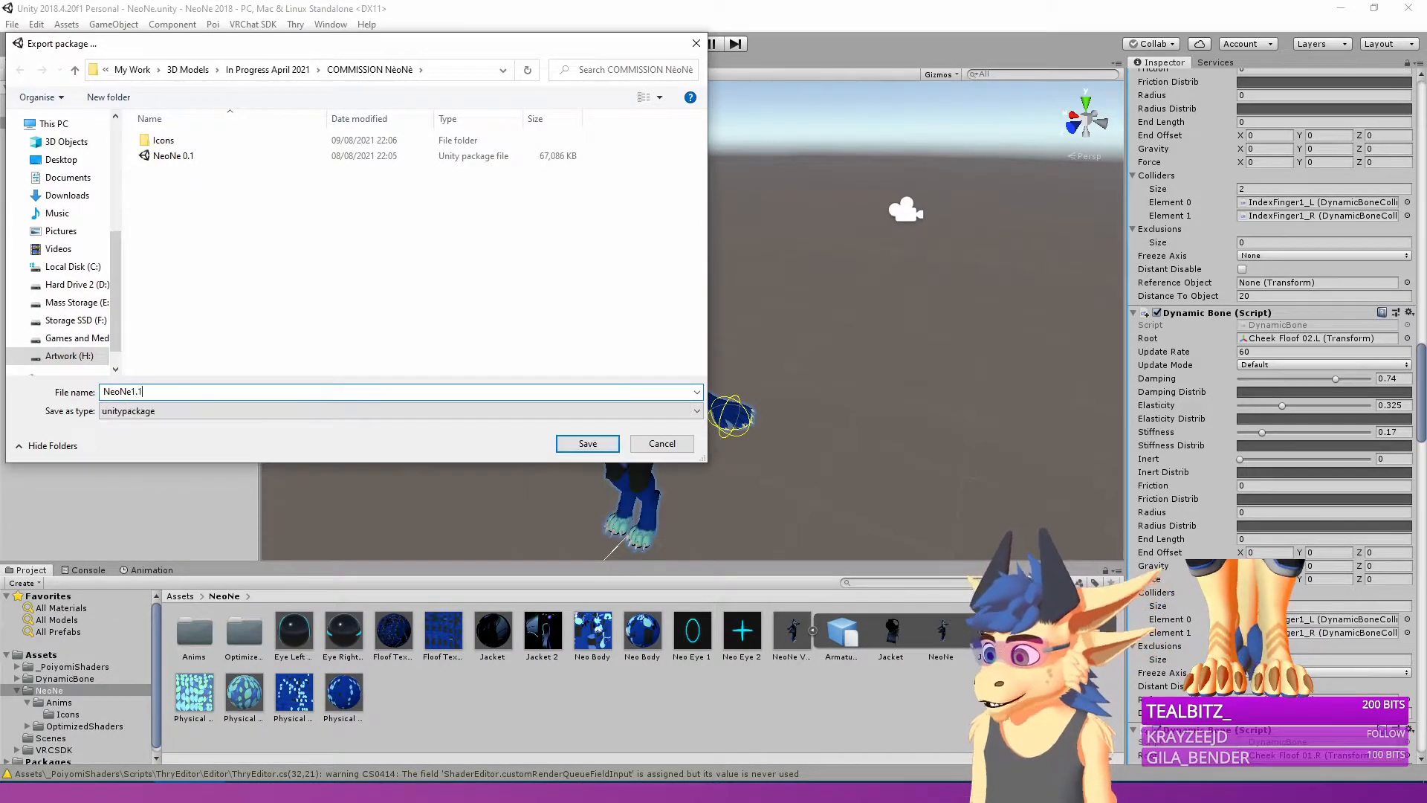
key(Return)
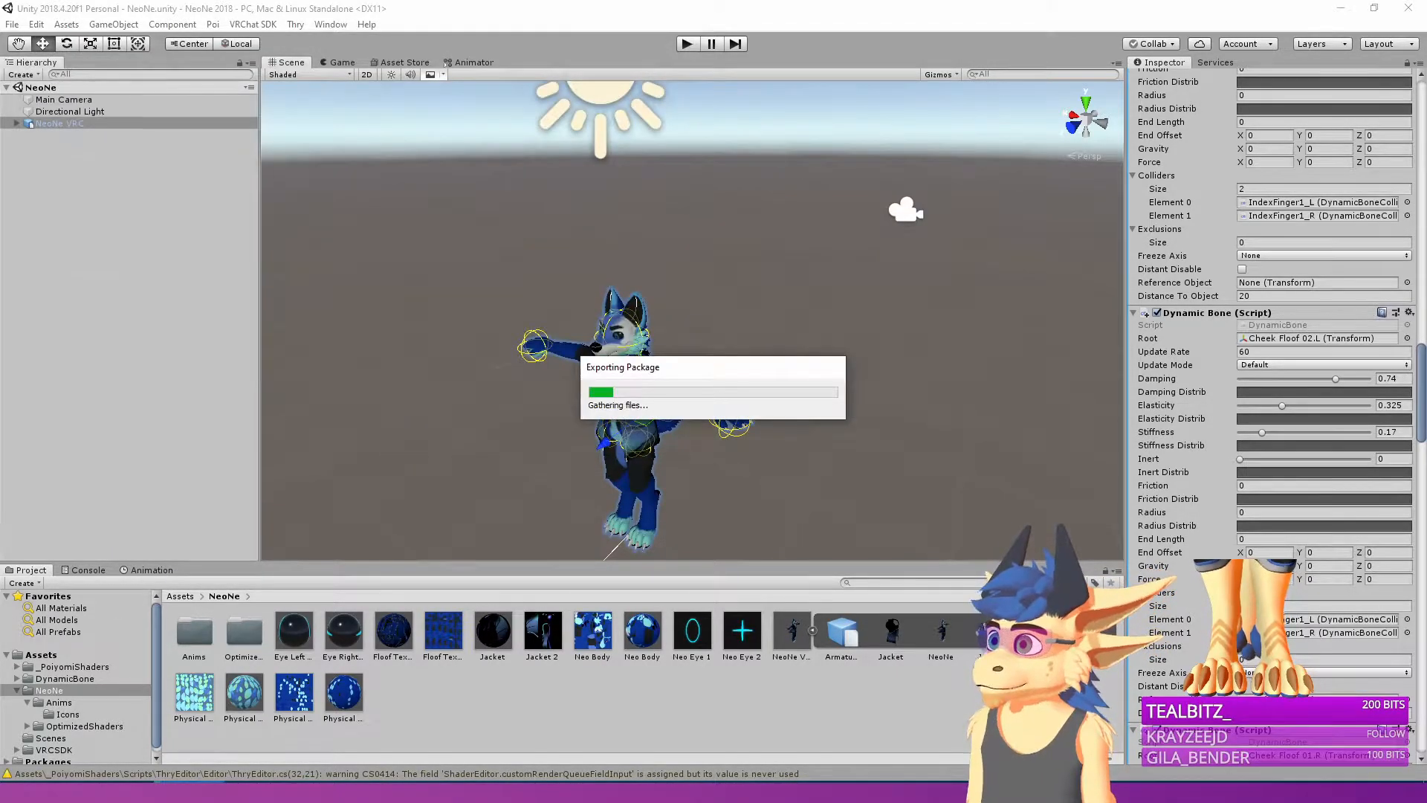
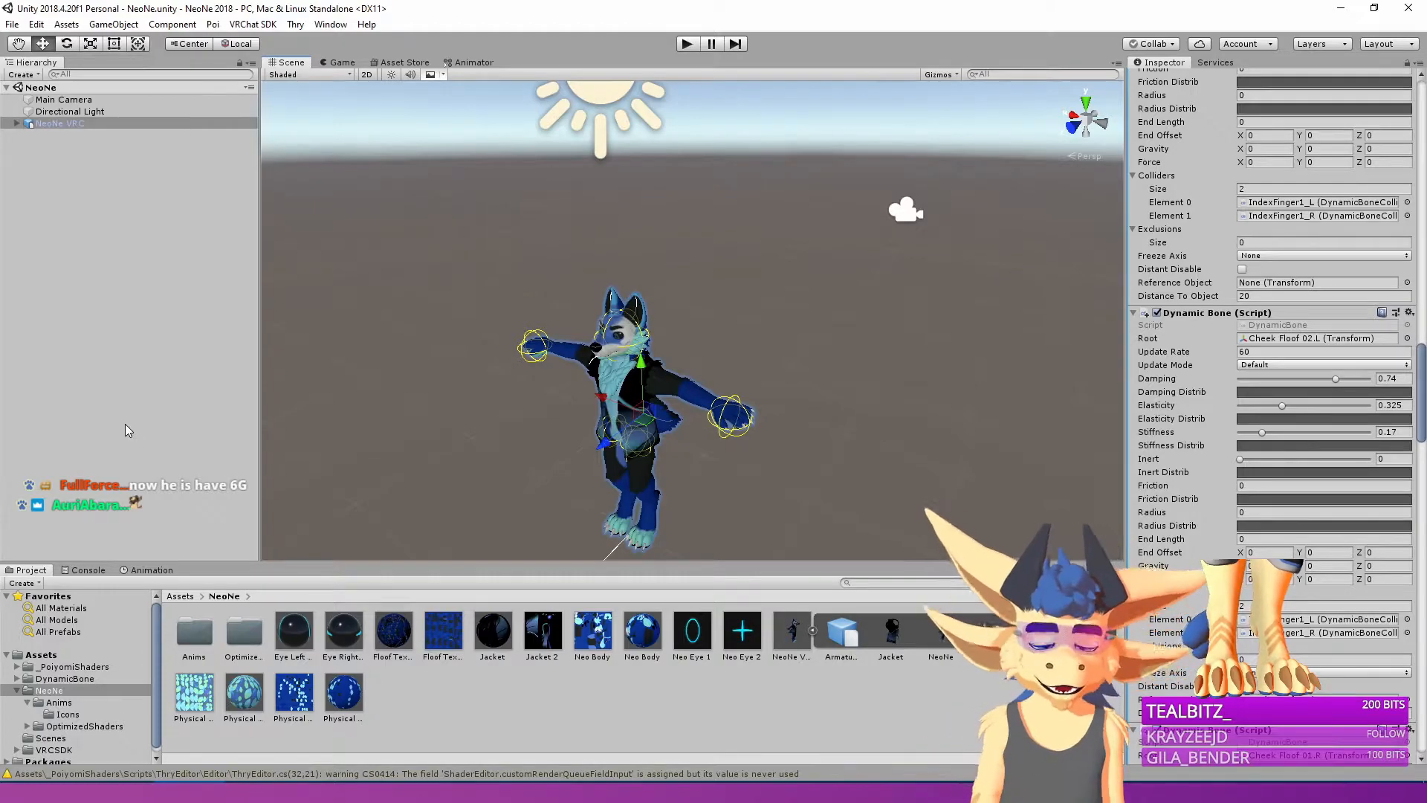
Check the exported NeoNe1.1 package in the COMMISSION NeoNe folder, and switch to the VRM Project in Unity.
scroll(1272, 417, down, 1)
drag(1426, 54, 1093, 124)
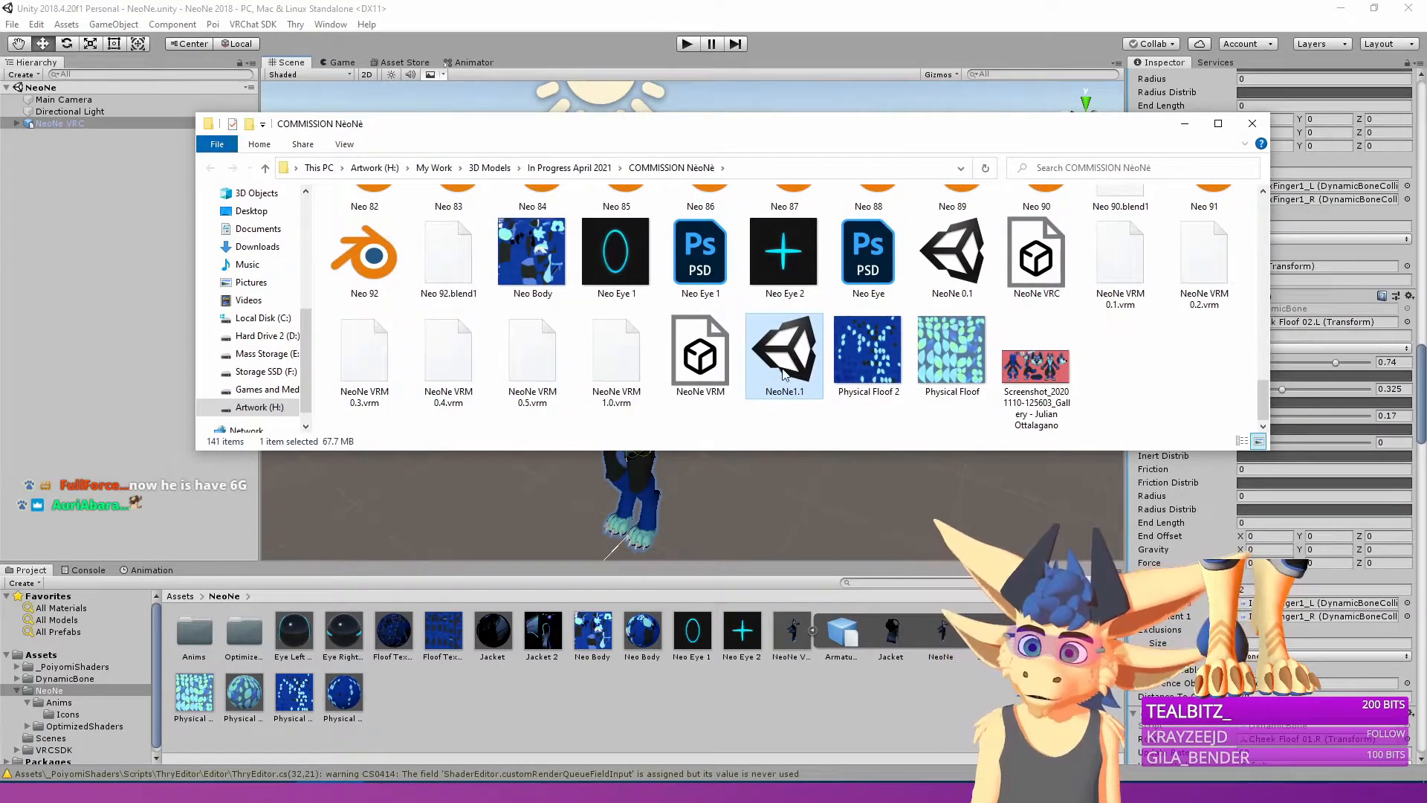
click(1185, 123)
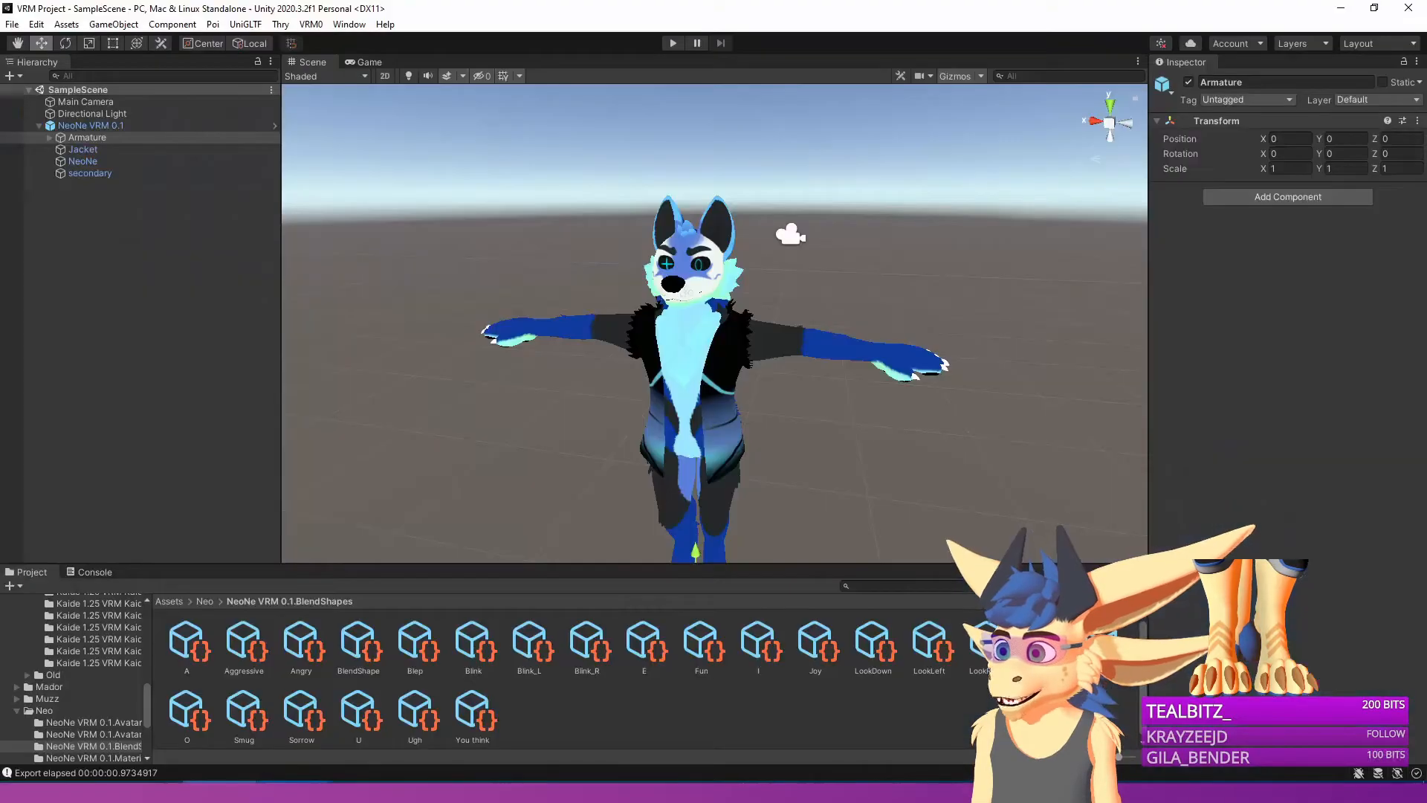
Delete the NeoNe VRM 0.1 avatar from the SampleScene.
right_drag(684, 344, 669, 376)
click(126, 126)
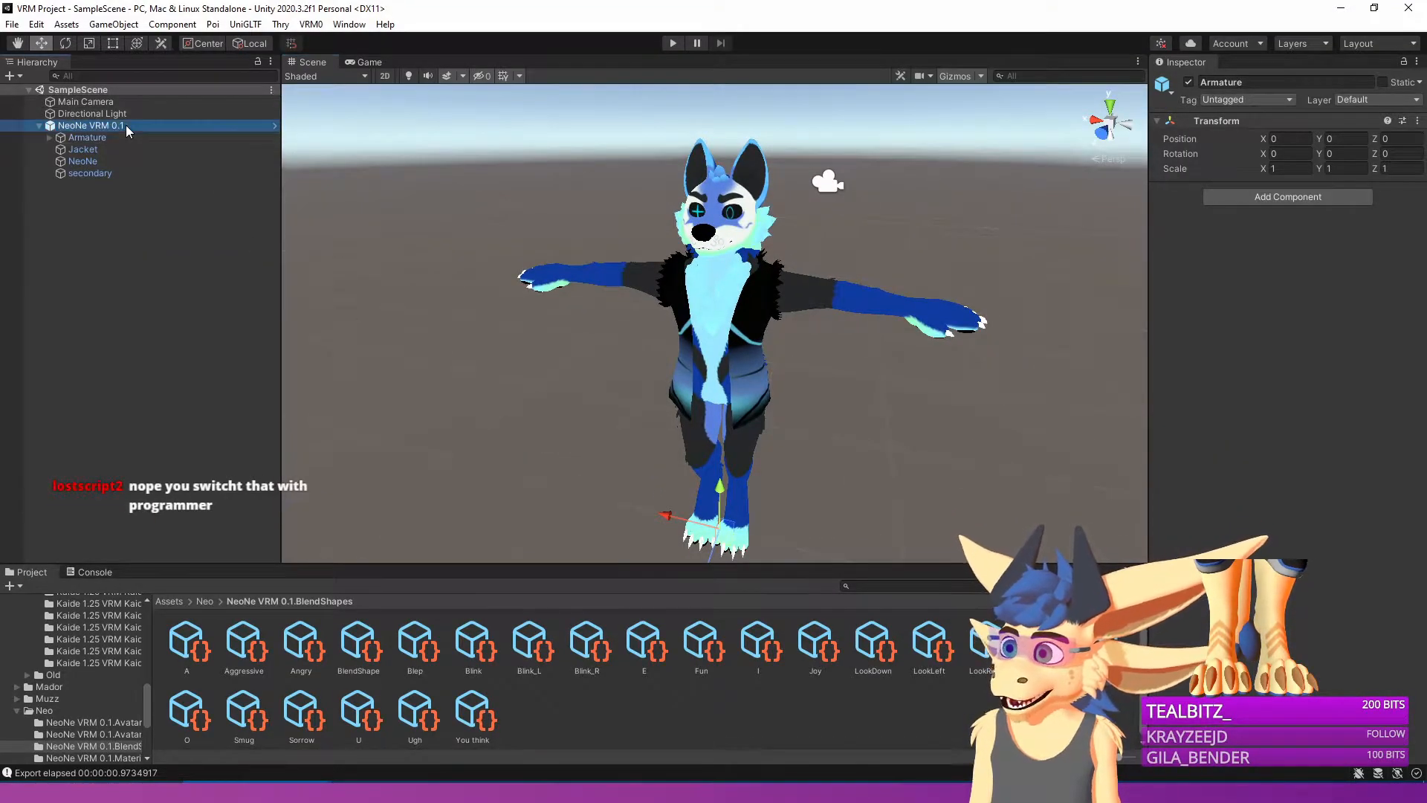
click(97, 214)
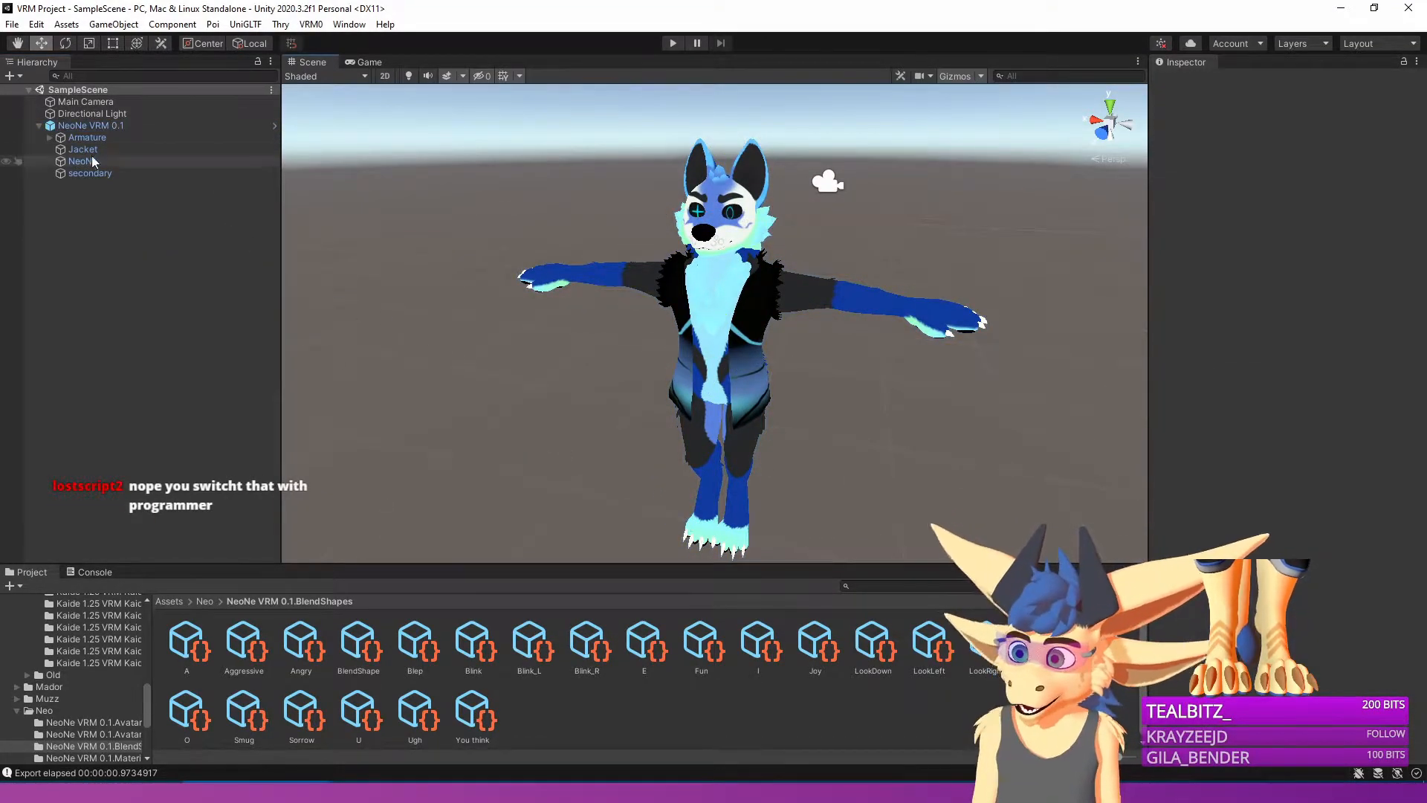
click(89, 127)
key(Delete)
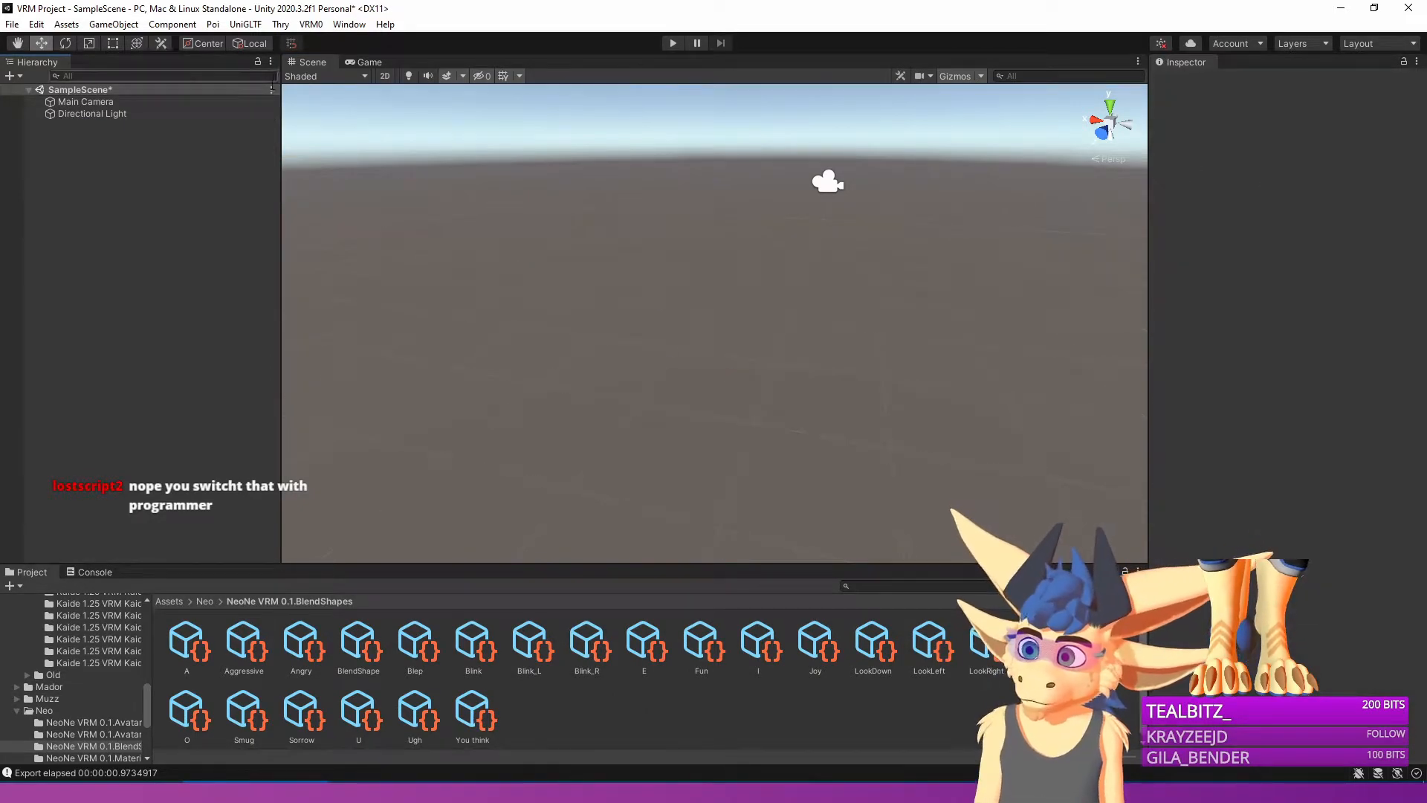
Delete the NeoNe VRM 0.1 prefab and its seven generated folders from the Neo assets folder.
click(216, 601)
click(207, 601)
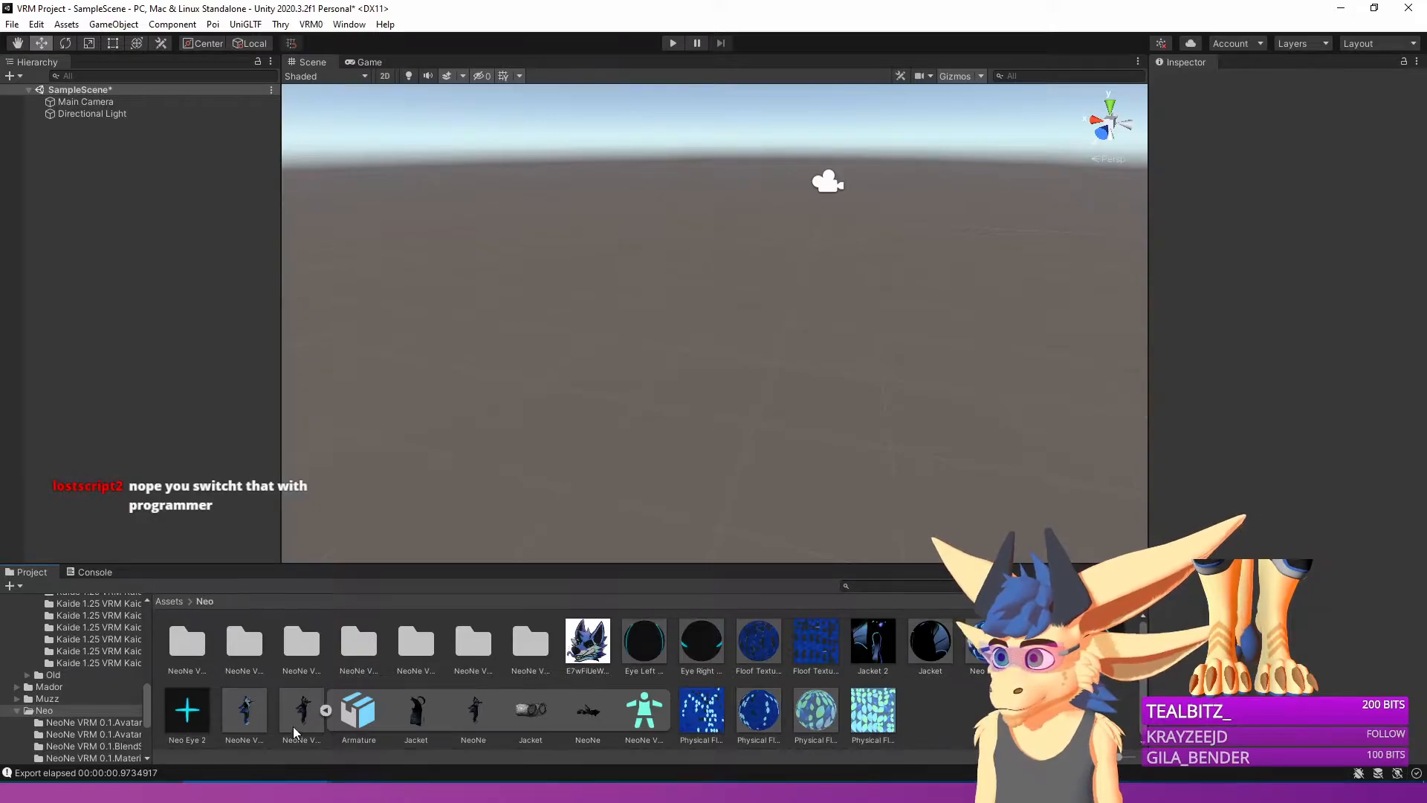
click(245, 710)
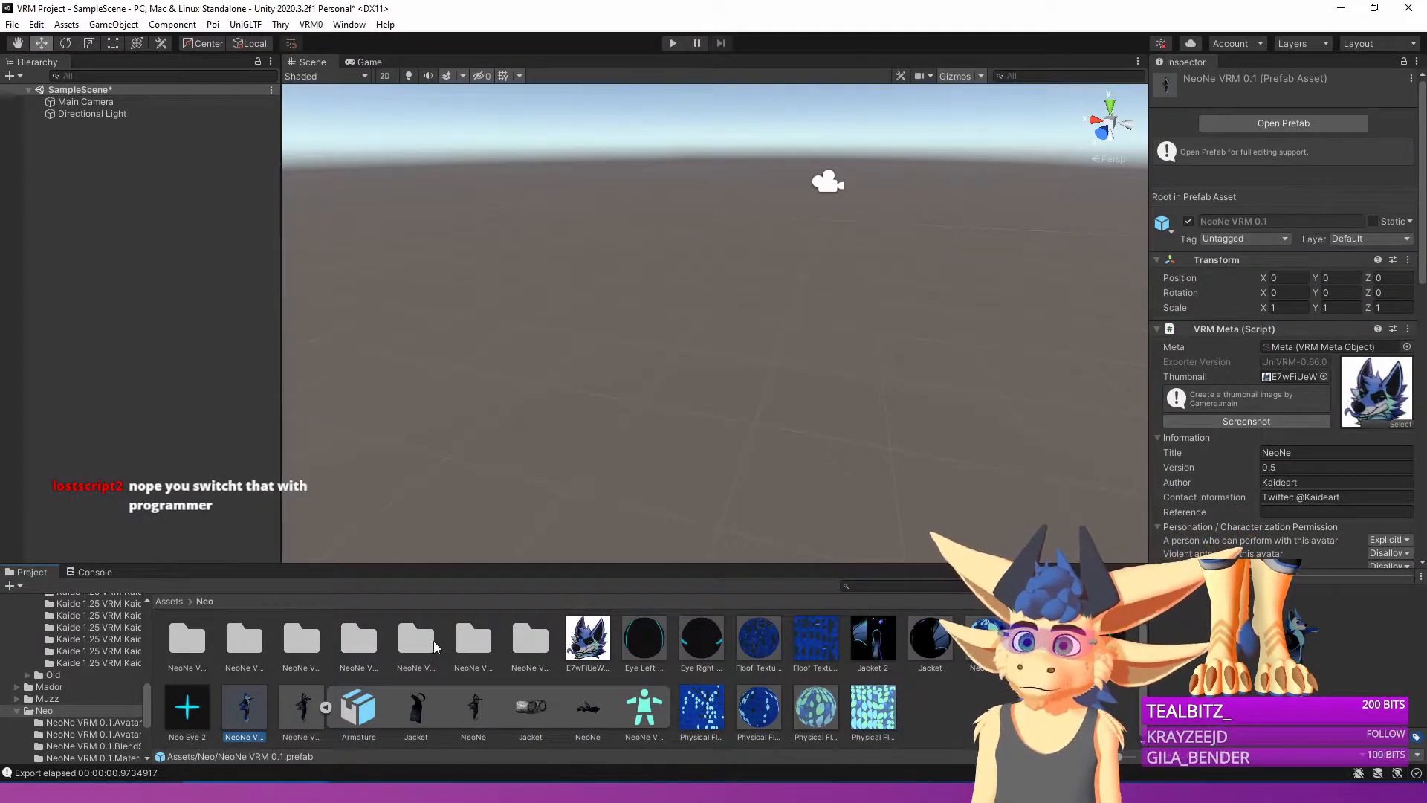
ctrl+click(542, 647)
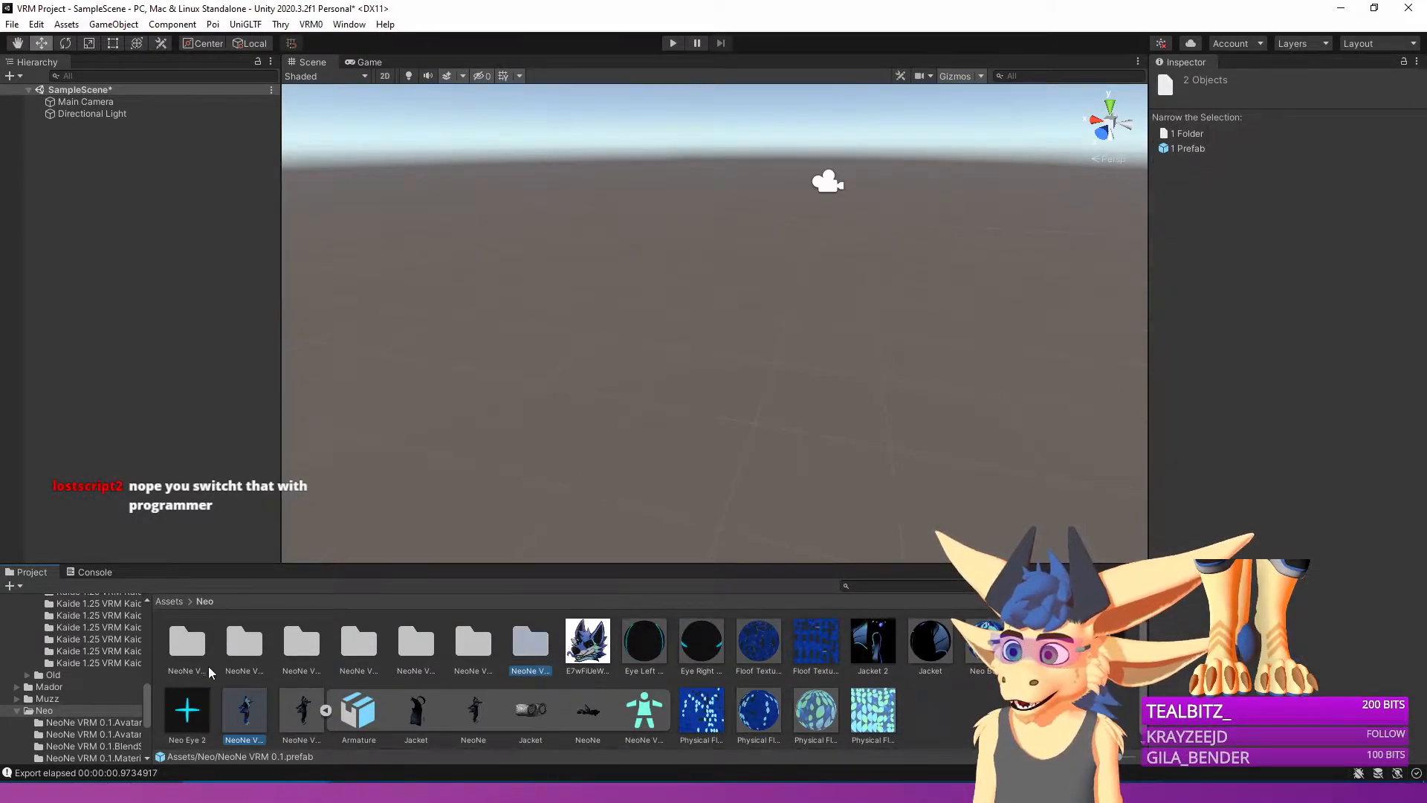
ctrl+click(462, 653)
ctrl+click(413, 654)
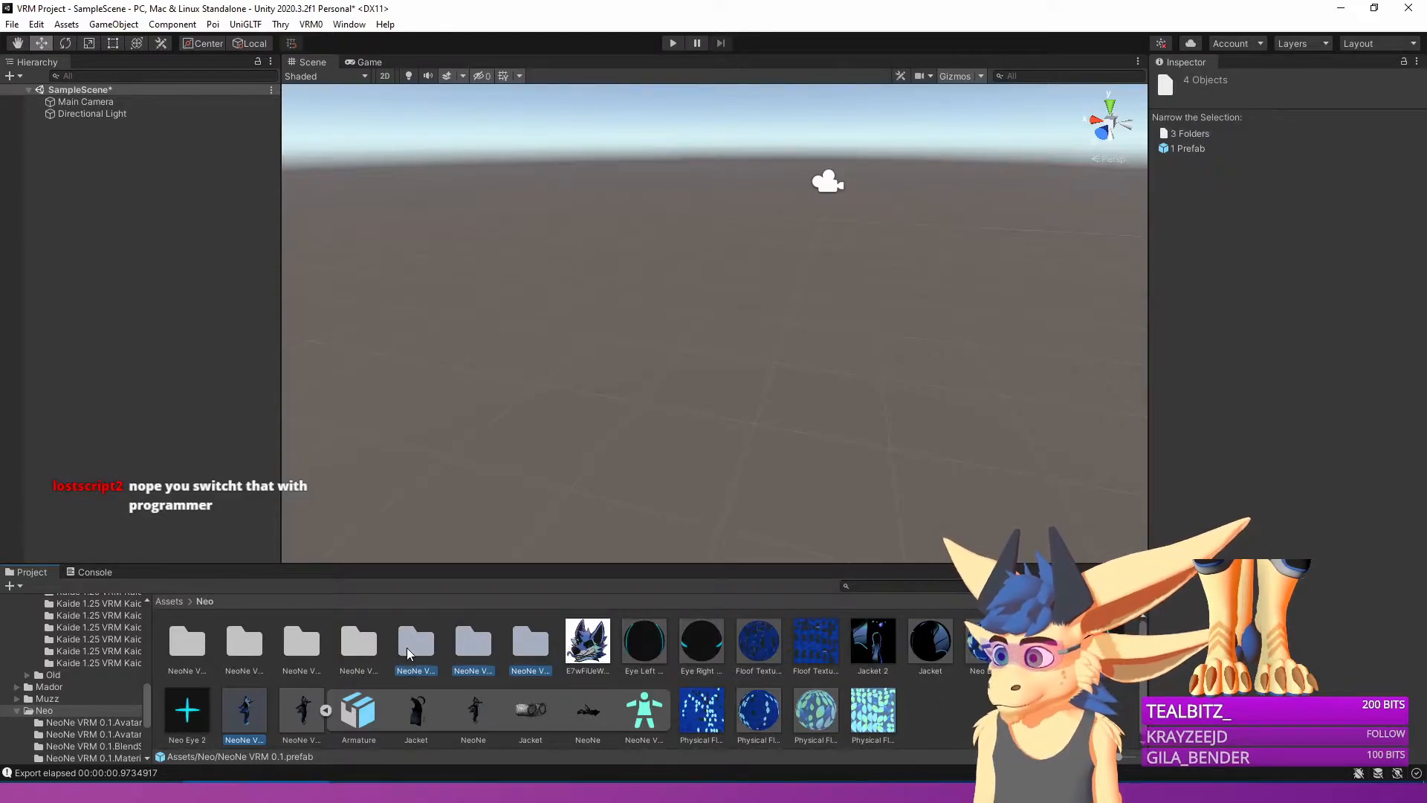
ctrl+click(358, 651)
ctrl+click(293, 646)
ctrl+click(245, 648)
ctrl+click(196, 651)
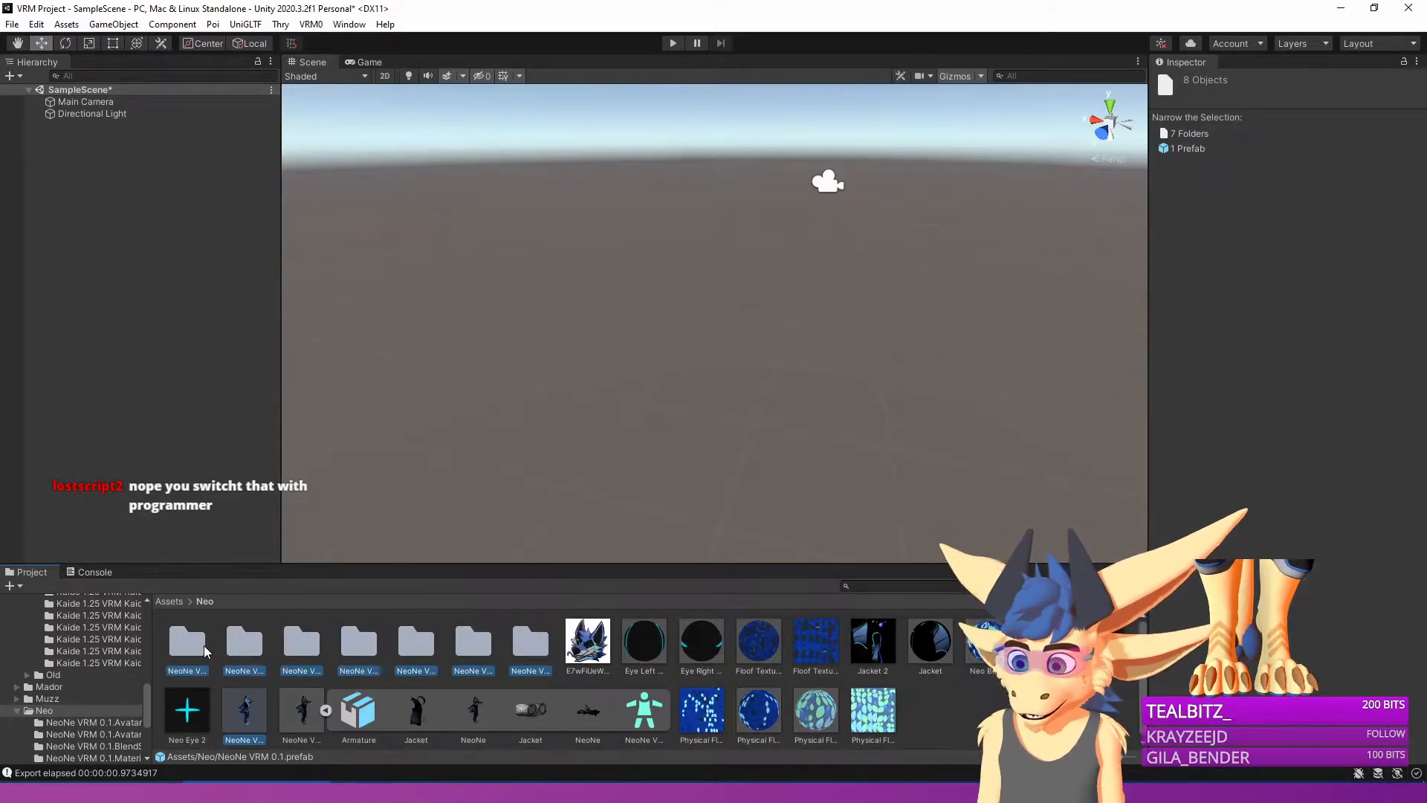
key(Delete)
click(736, 437)
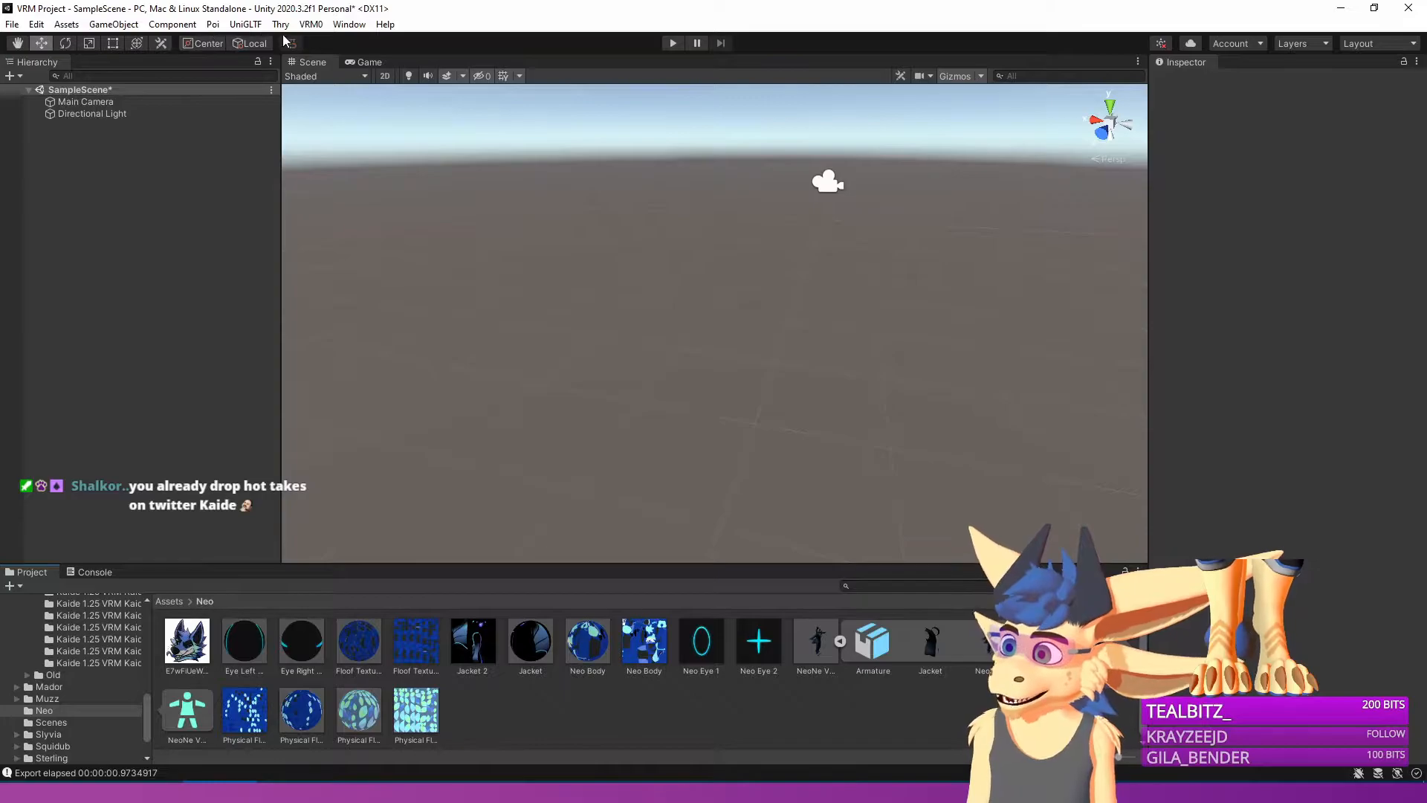
Import the NeoNe VRM 1.0 file and save its prefab as NeoNe VRM 1.0 in the Assets/Neo folder.
click(310, 24)
click(416, 77)
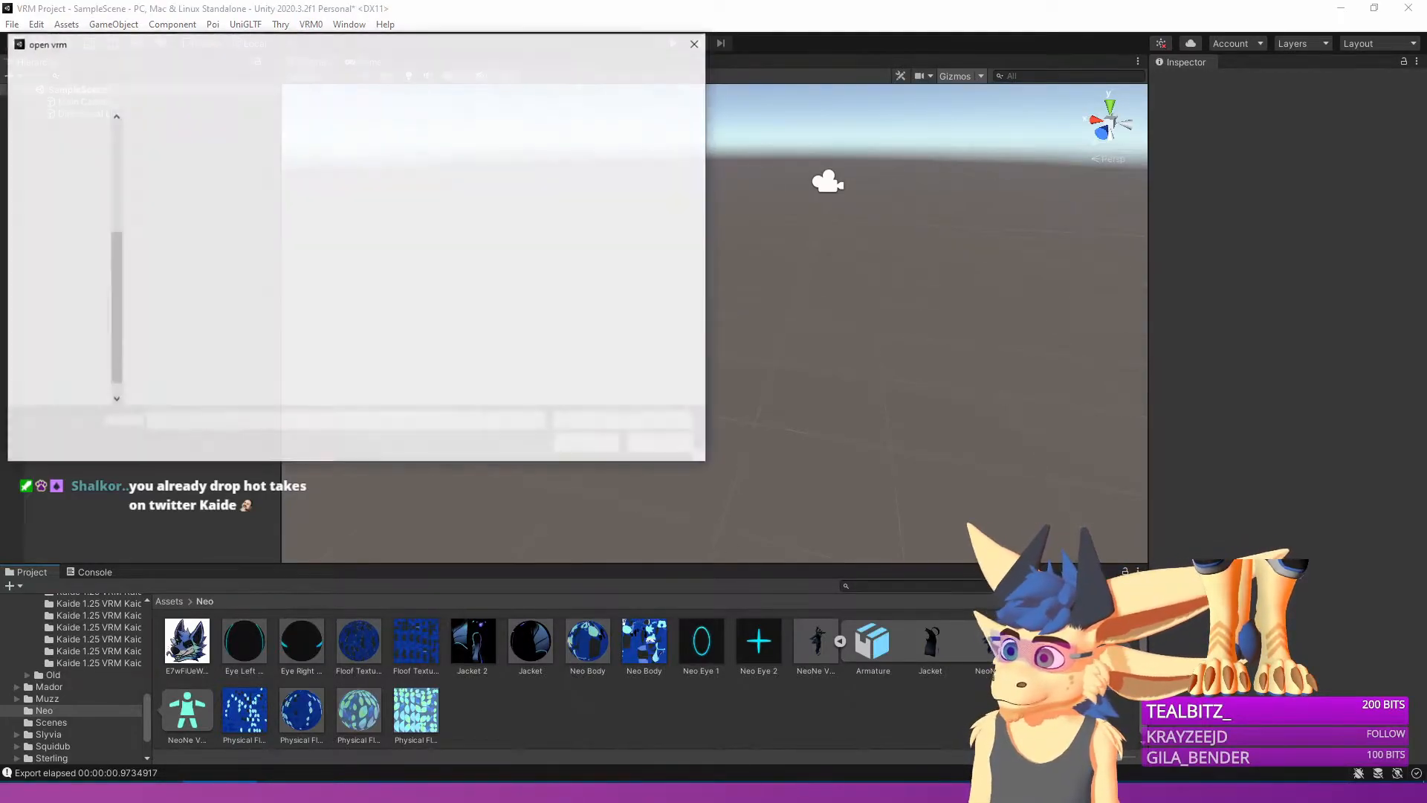
click(223, 233)
click(579, 443)
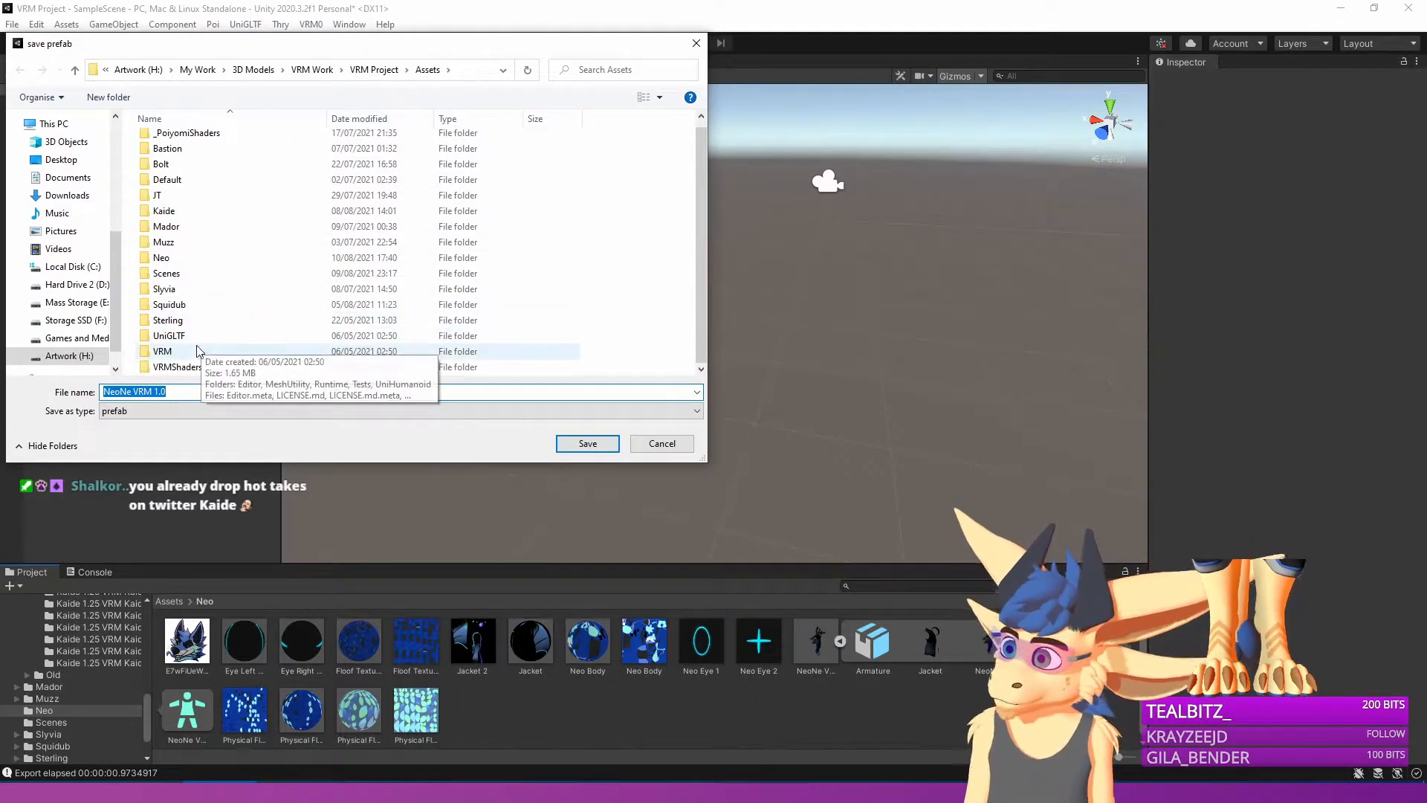
click(180, 260)
click(568, 443)
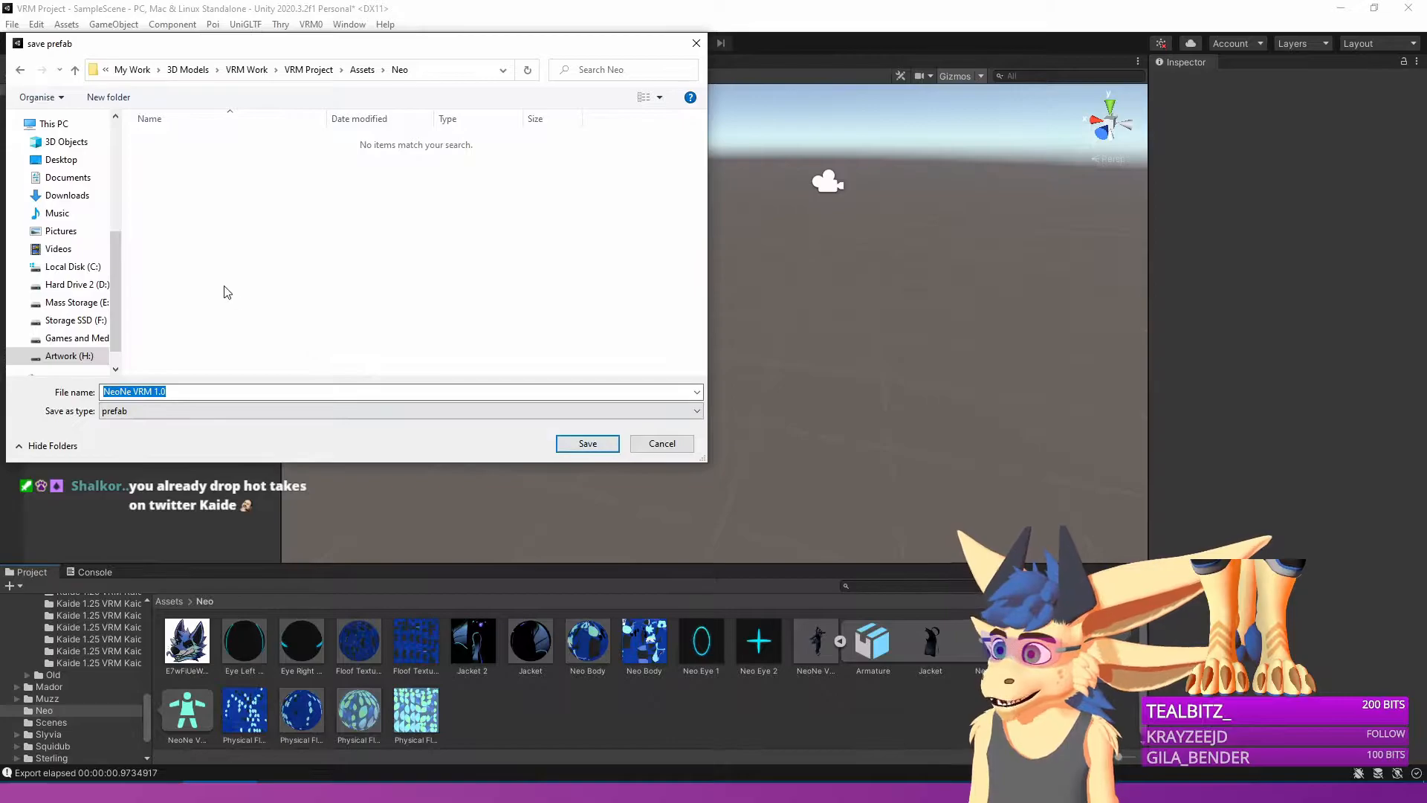
click(588, 443)
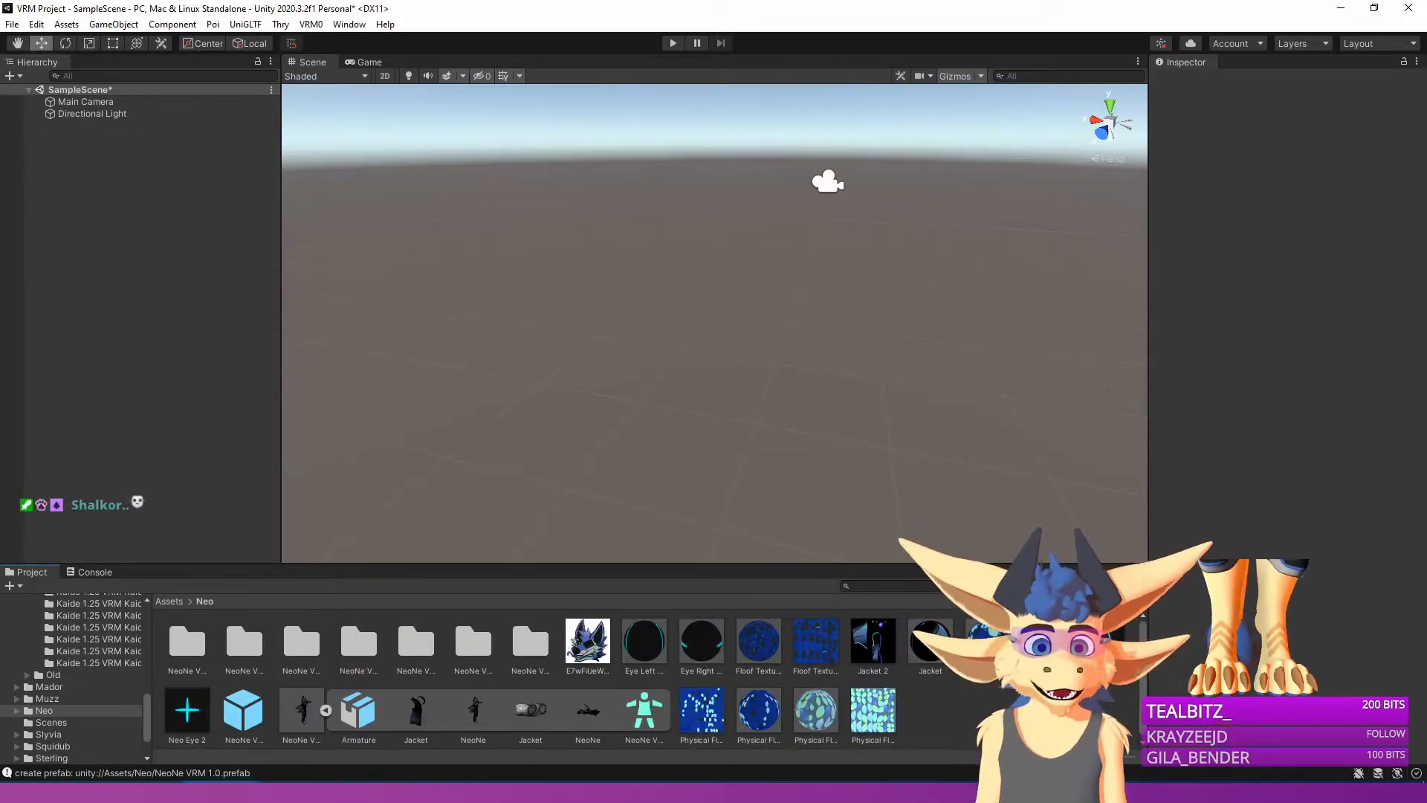
Examine the VRM metadata and component settings of the NeoNe VRM 1.0 prefab.
alt+drag(666, 357, 698, 379)
scroll(670, 431, up, 4)
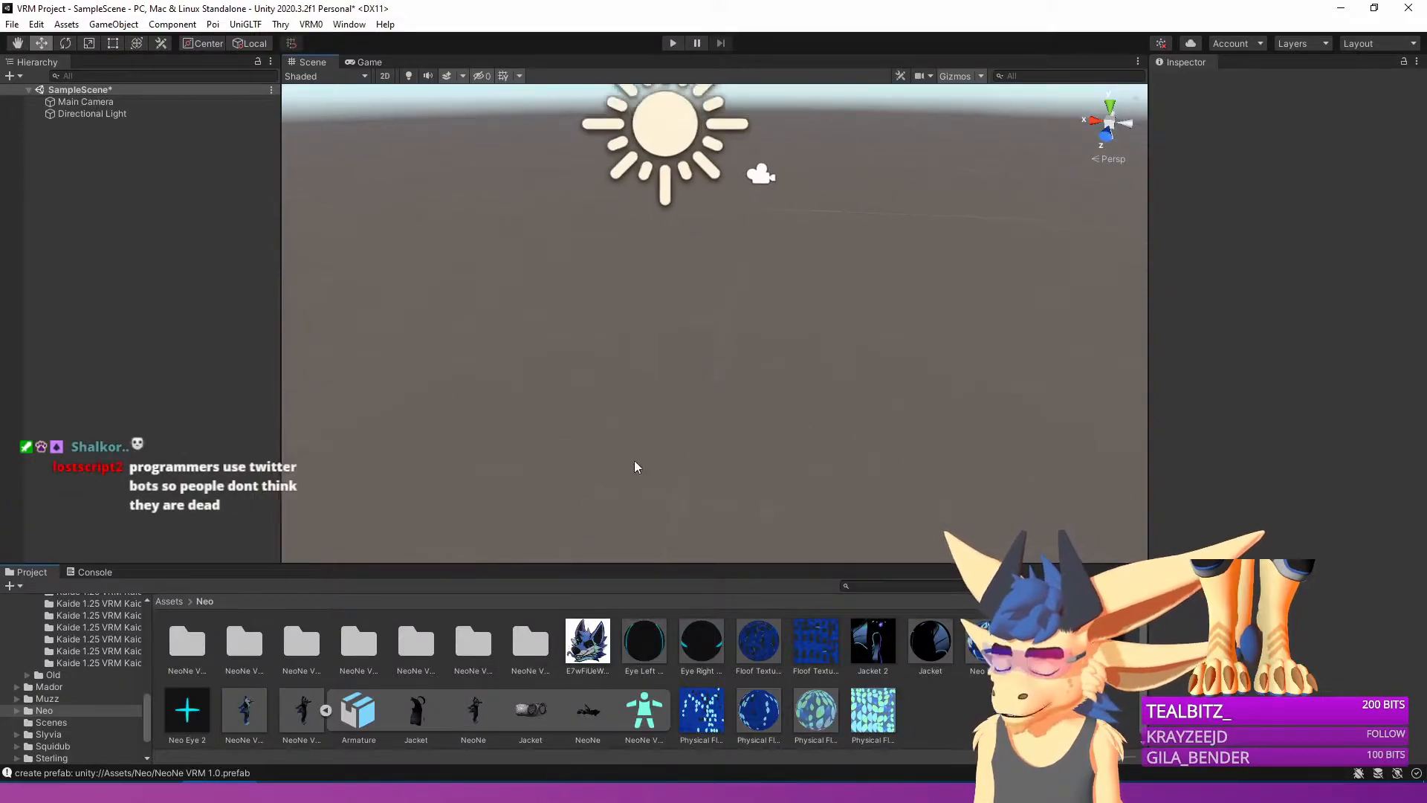
scroll(232, 719, down, 1)
click(243, 715)
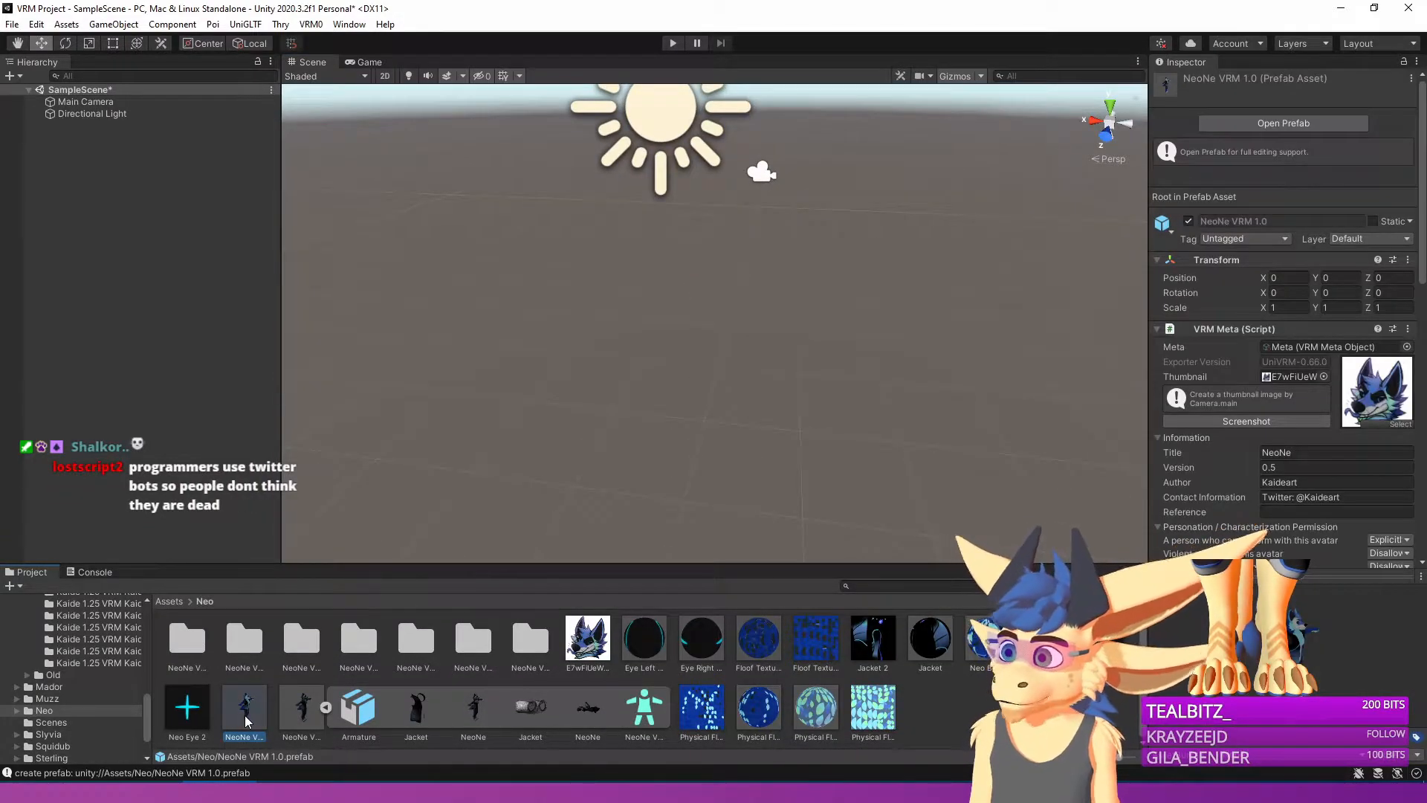
scroll(1244, 373, down, 10)
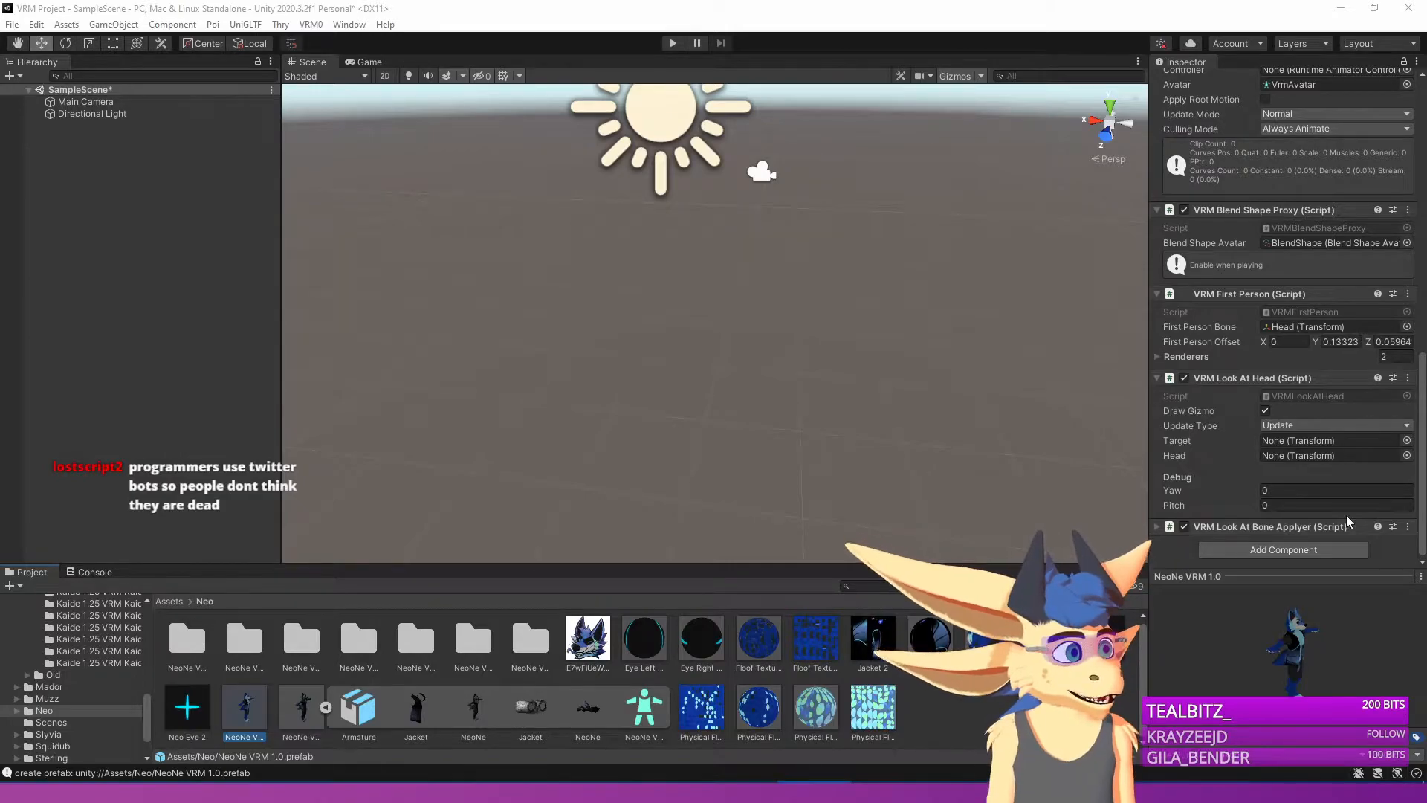
alt+drag(838, 303, 789, 310)
key(w)
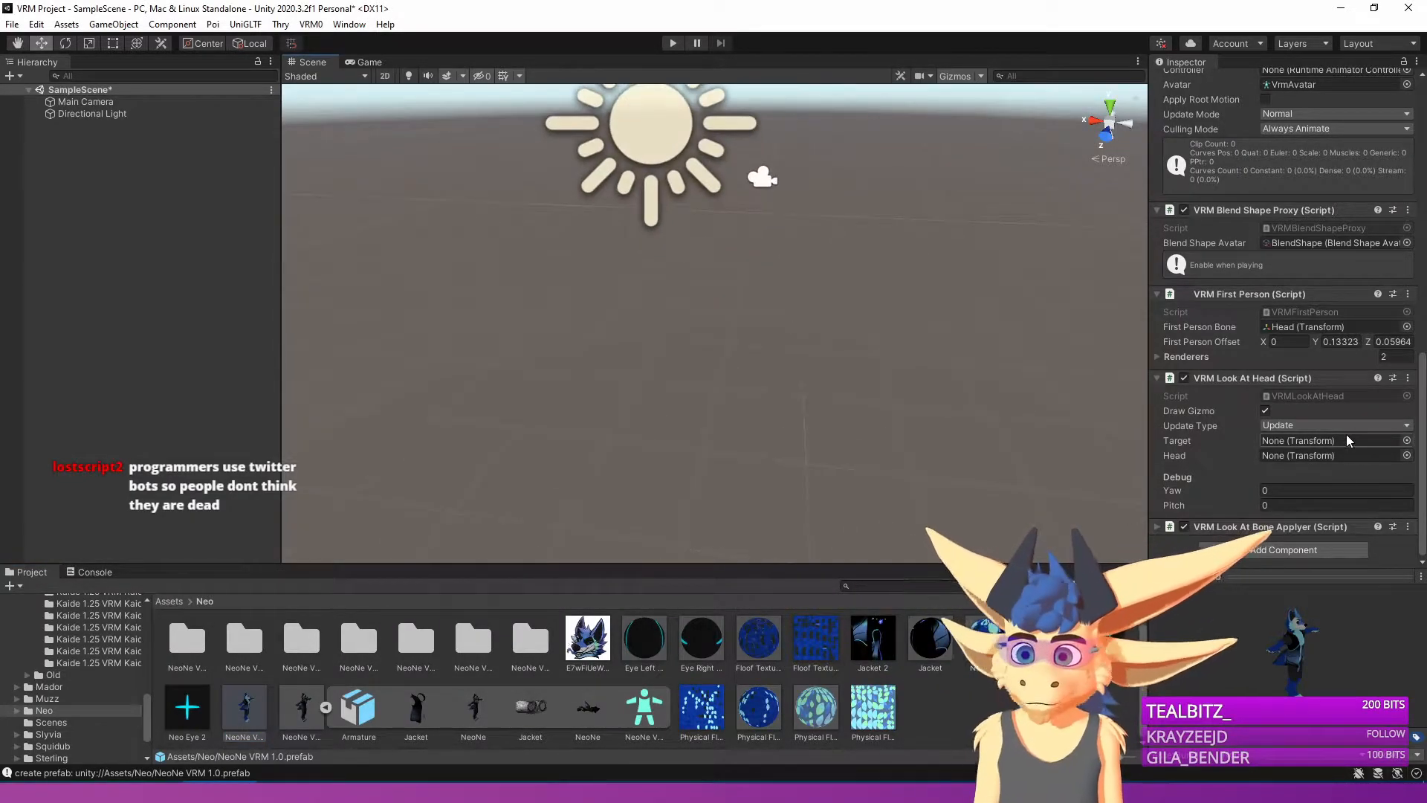
scroll(1318, 448, up, 12)
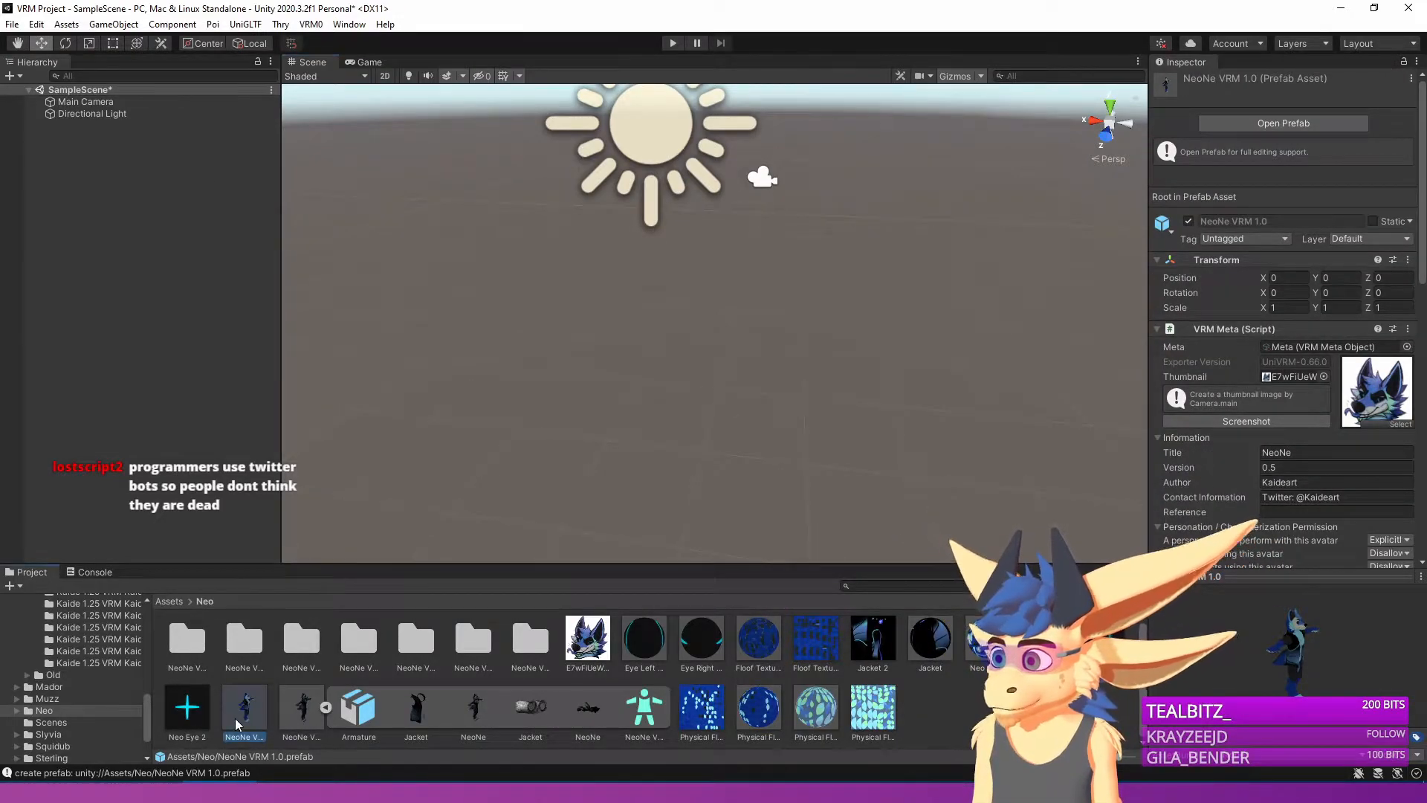
Add the NeoNe VRM 1.0 prefab to the scene and review the spring bone settings on its secondary object.
drag(245, 710, 138, 357)
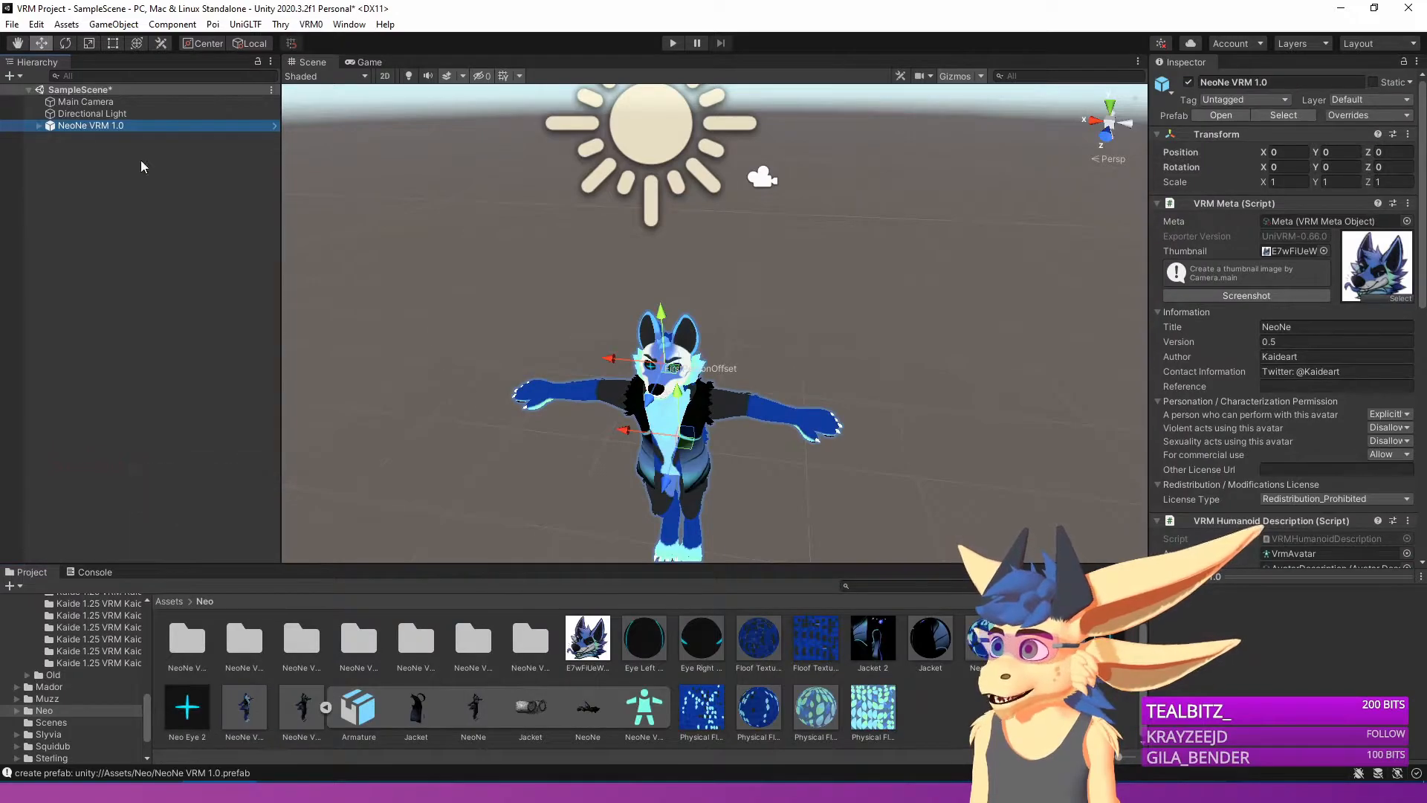
click(40, 125)
key(s)
right_drag(792, 410, 807, 471)
key(w)
click(110, 175)
scroll(1326, 458, down, 8)
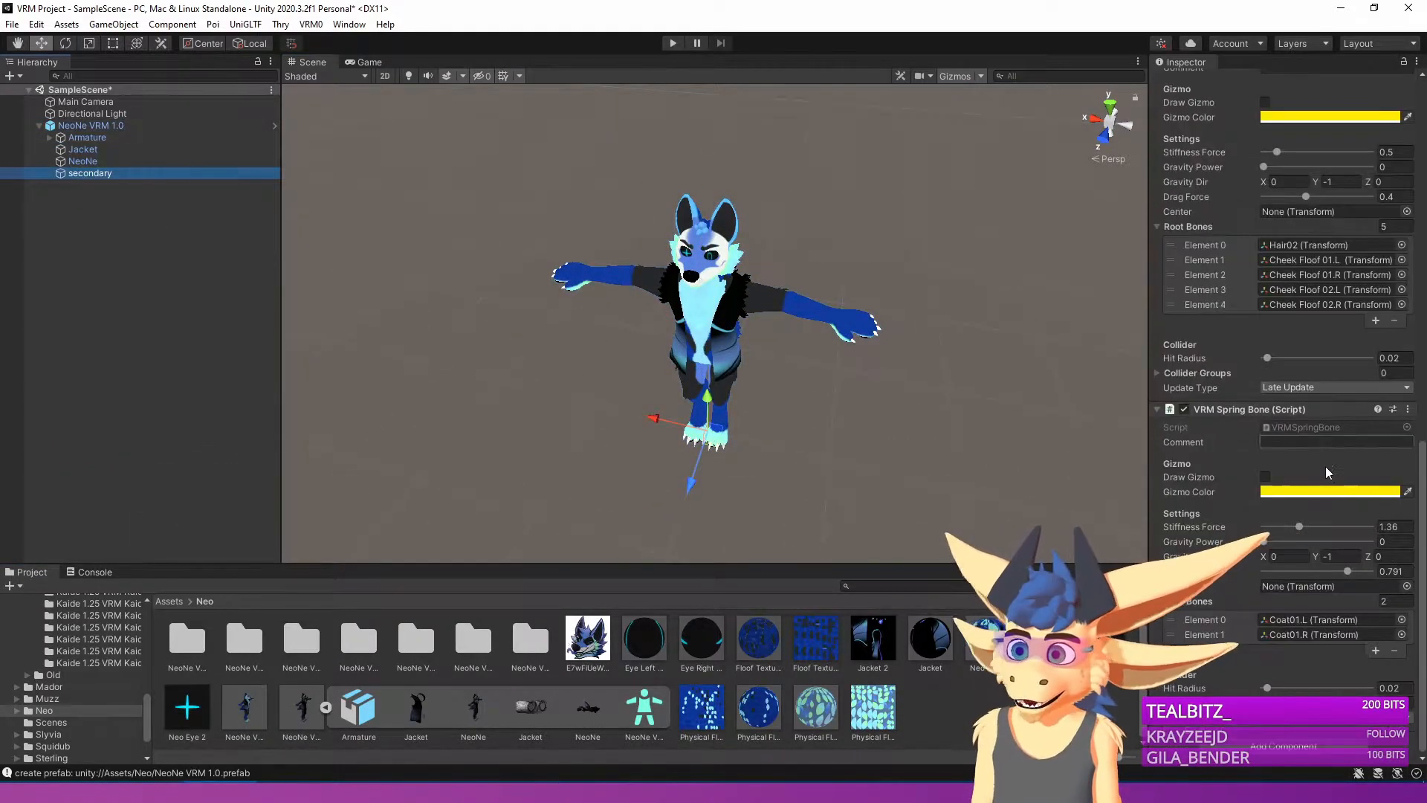
scroll(1322, 495, up, 8)
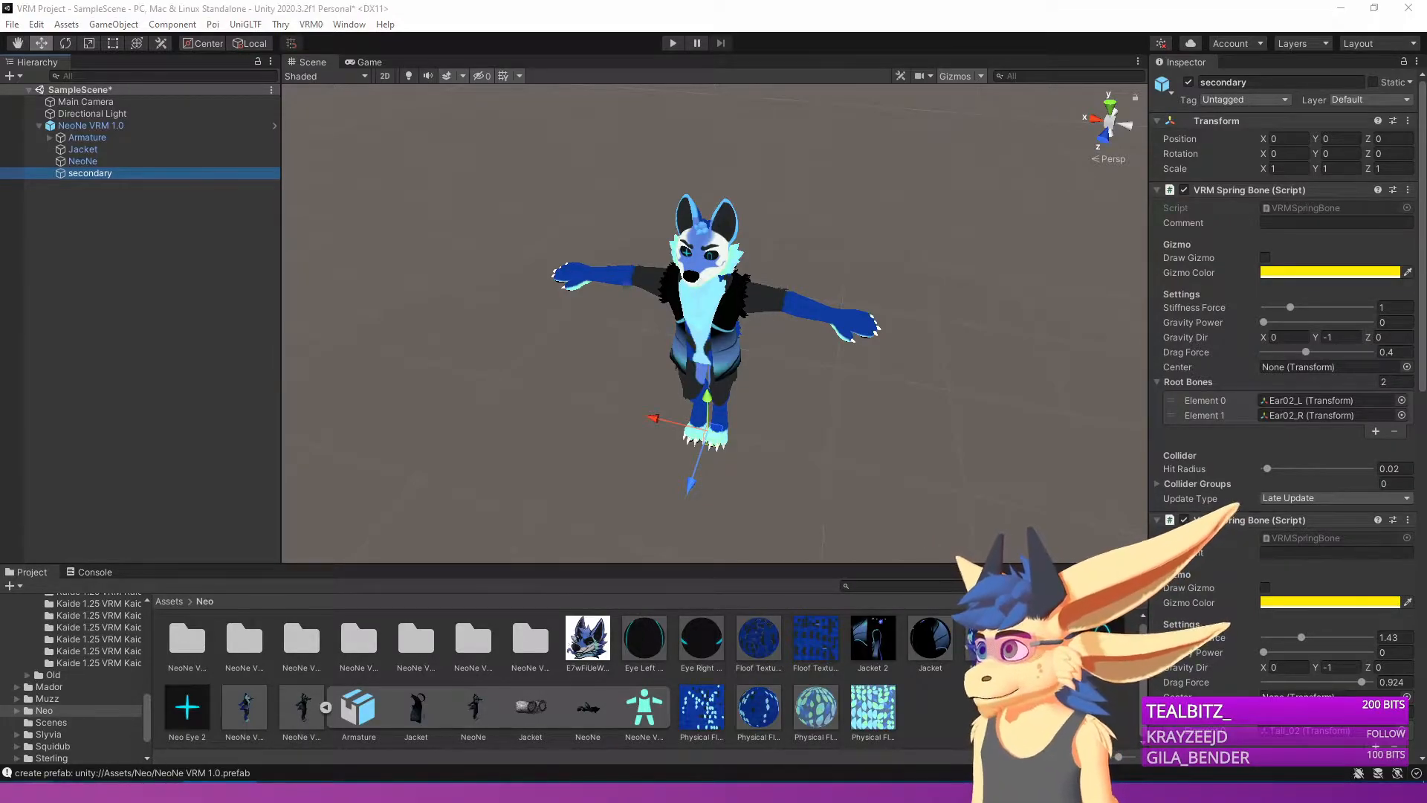
Find and launch Adobe Photoshop 2021.
key(super)
text(phoy)
key(BackSpace)
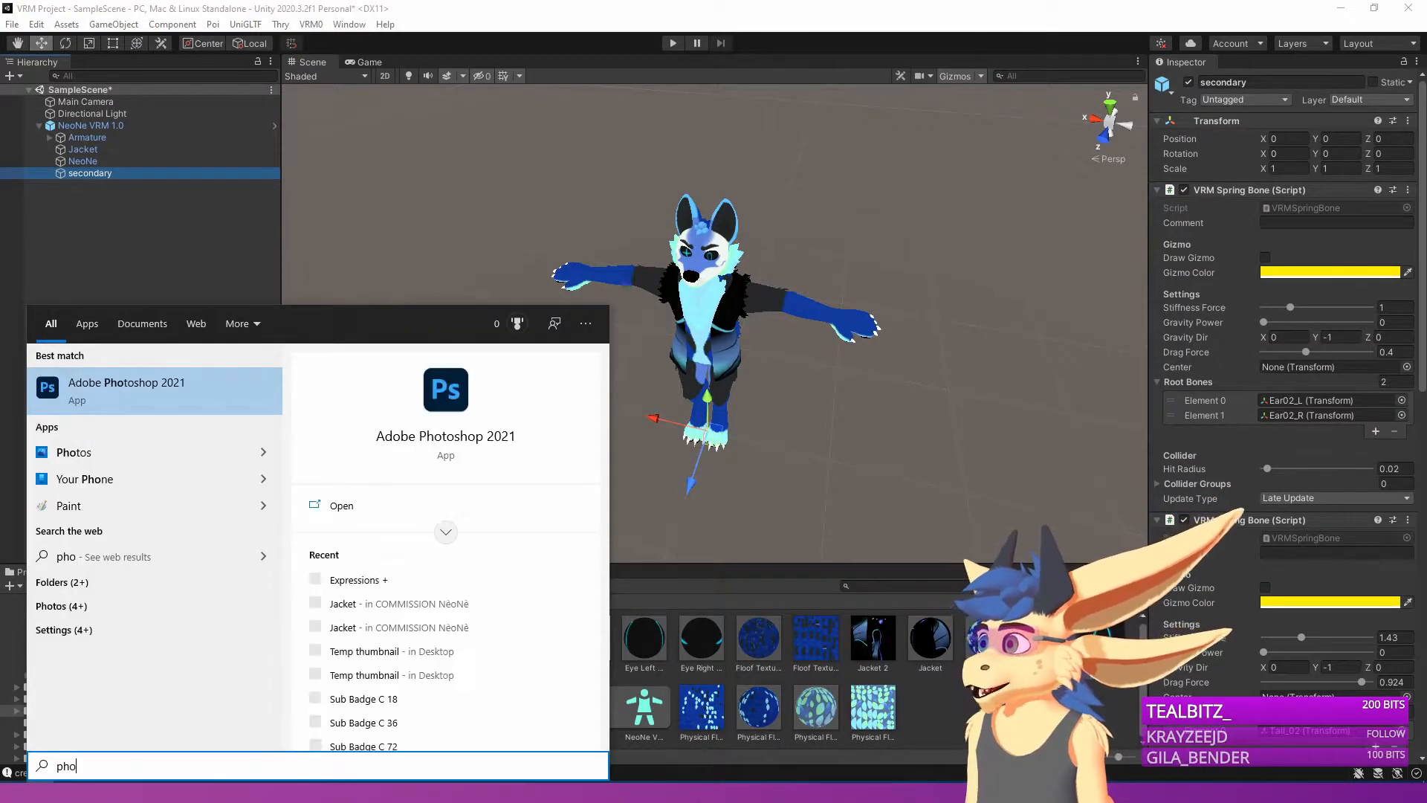
key(Return)
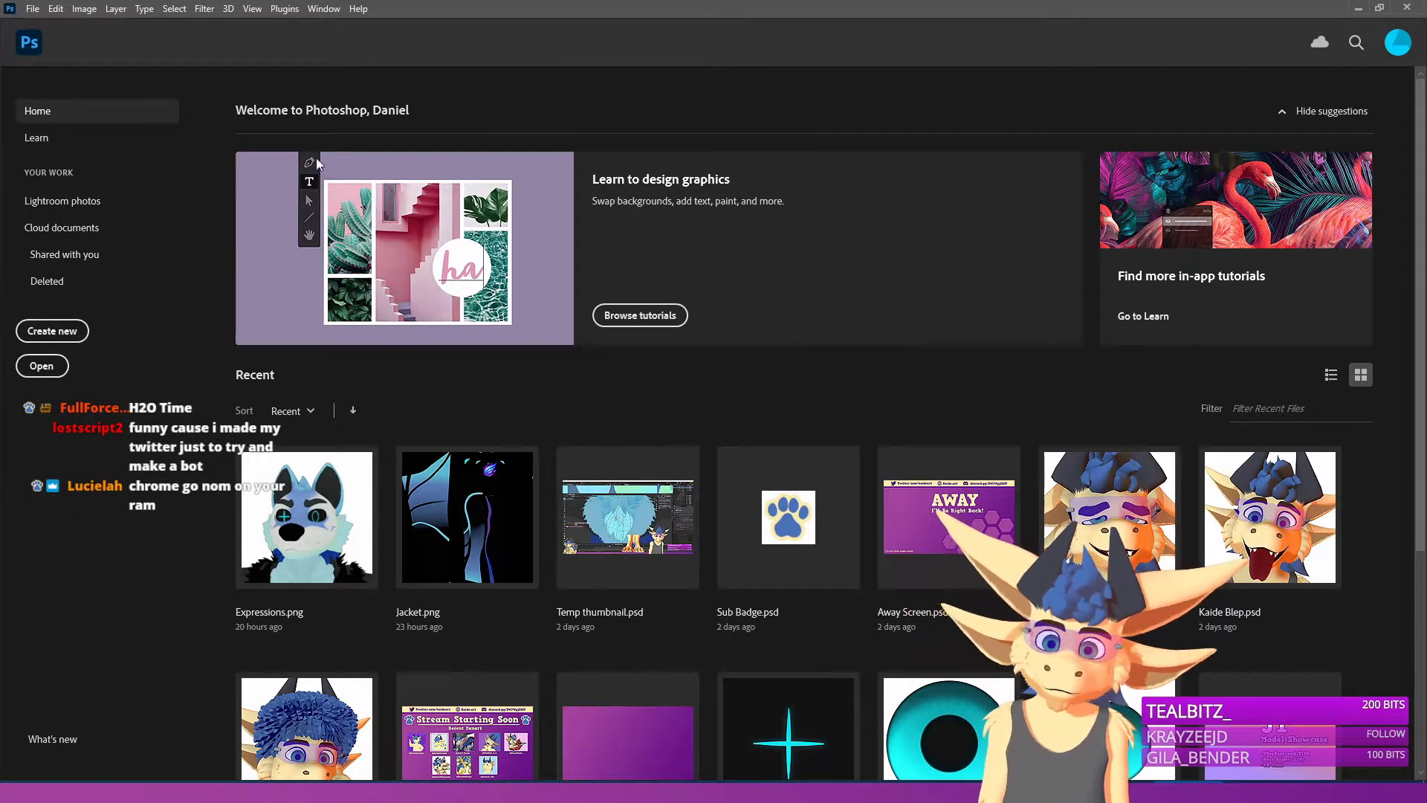
Create a new 2000 x 2000 px RGB document with a white background.
click(52, 331)
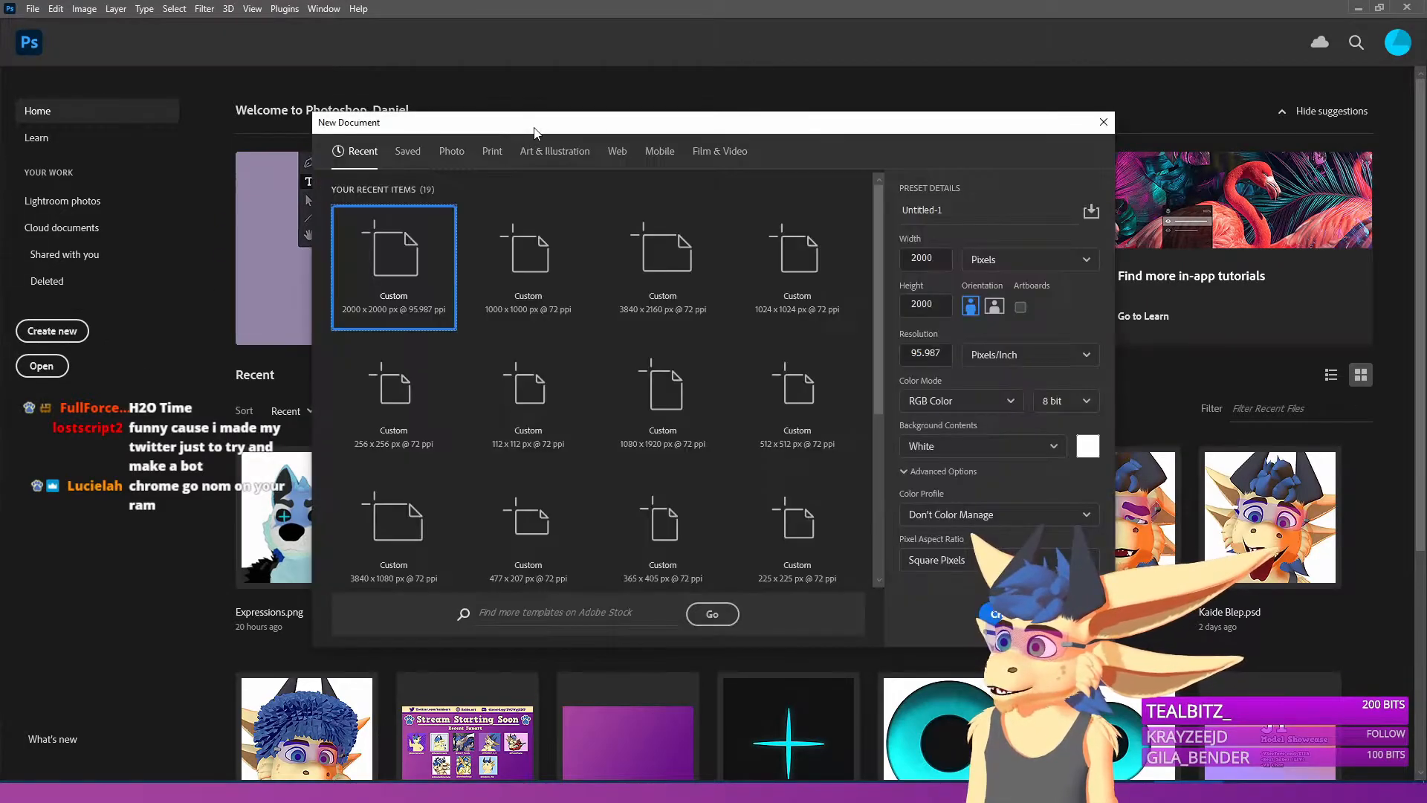
drag(535, 128, 506, 108)
click(998, 600)
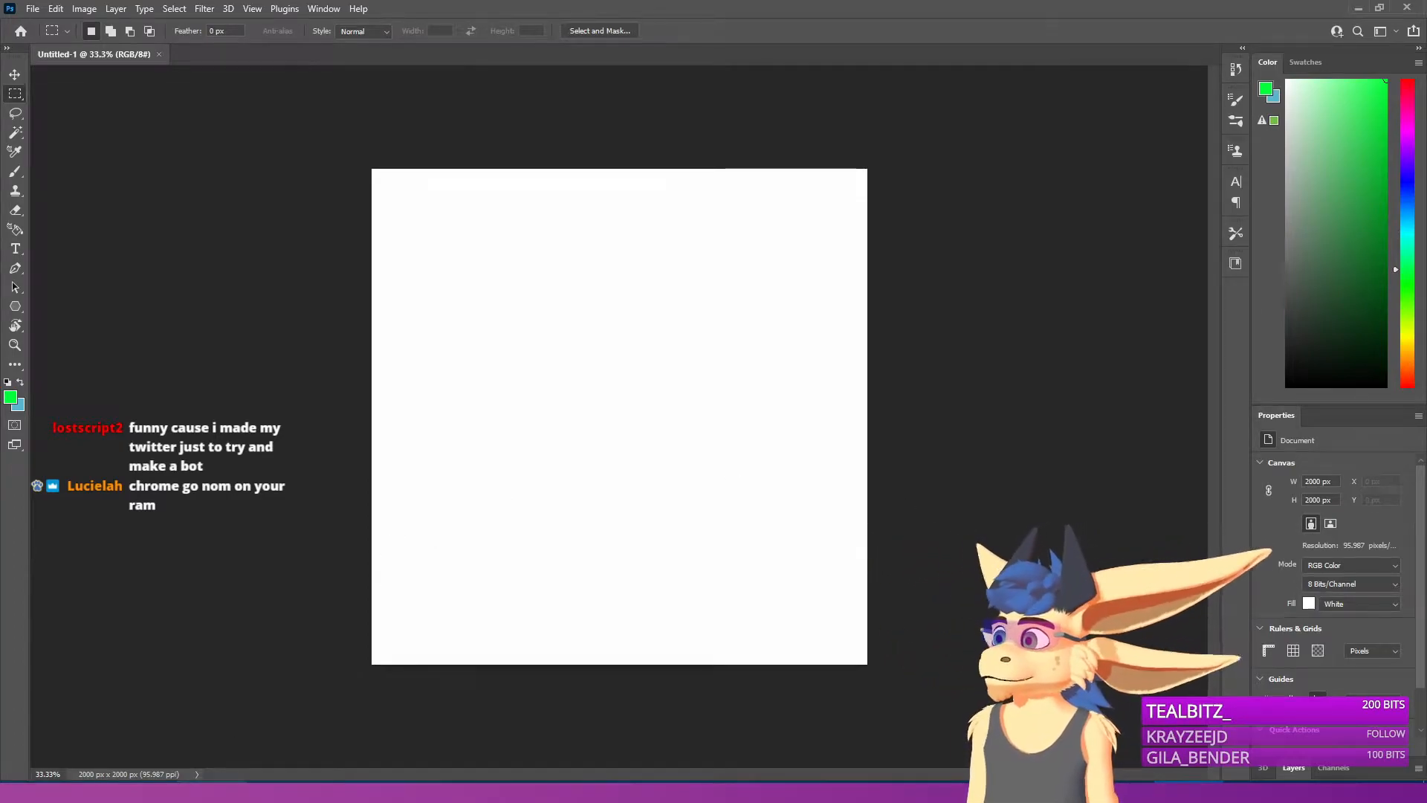
mouse_move(281, 792)
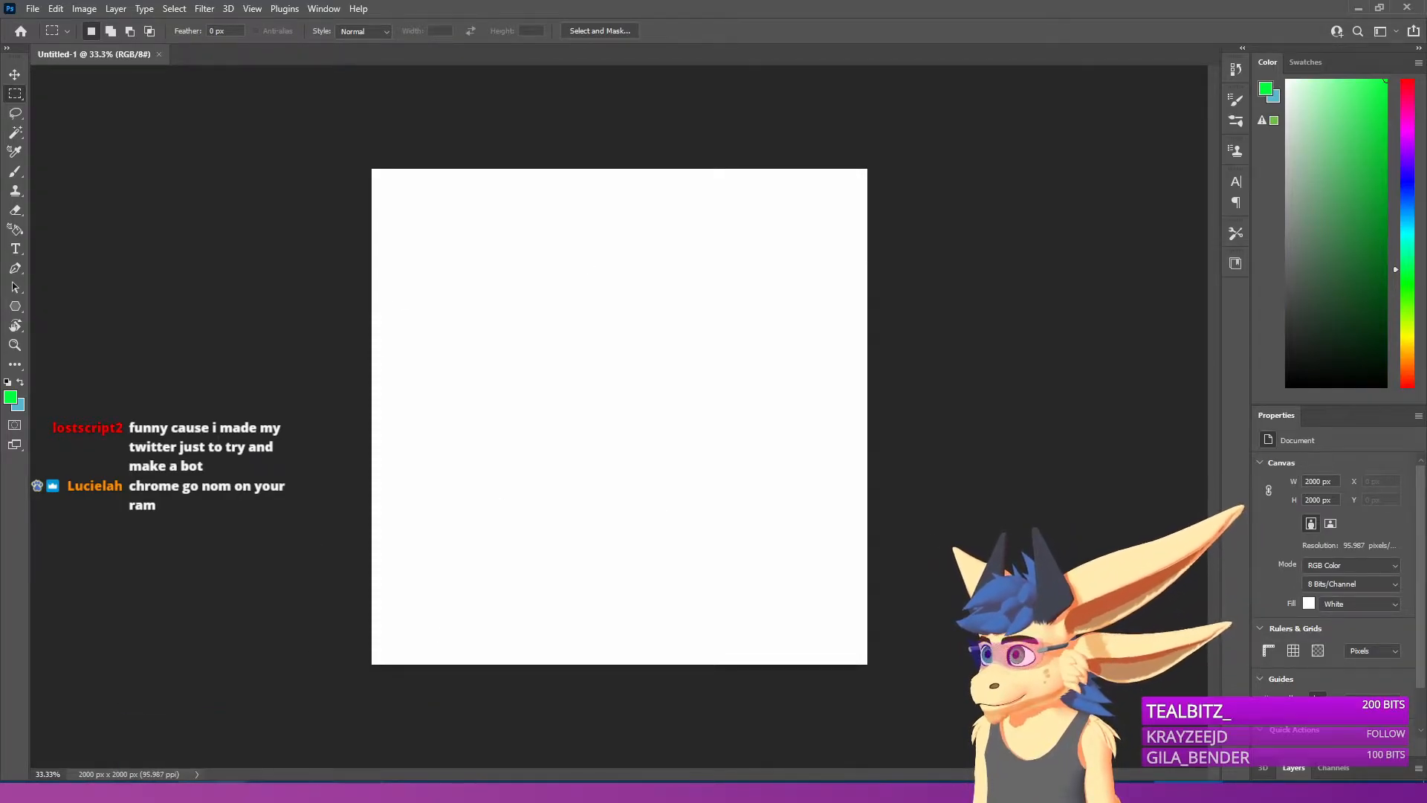
Switch to Unity, snip the ear bones' VRM Spring Bone settings, and place the capture left of centre on the Photoshop canvas.
mouse_move(211, 792)
click(211, 736)
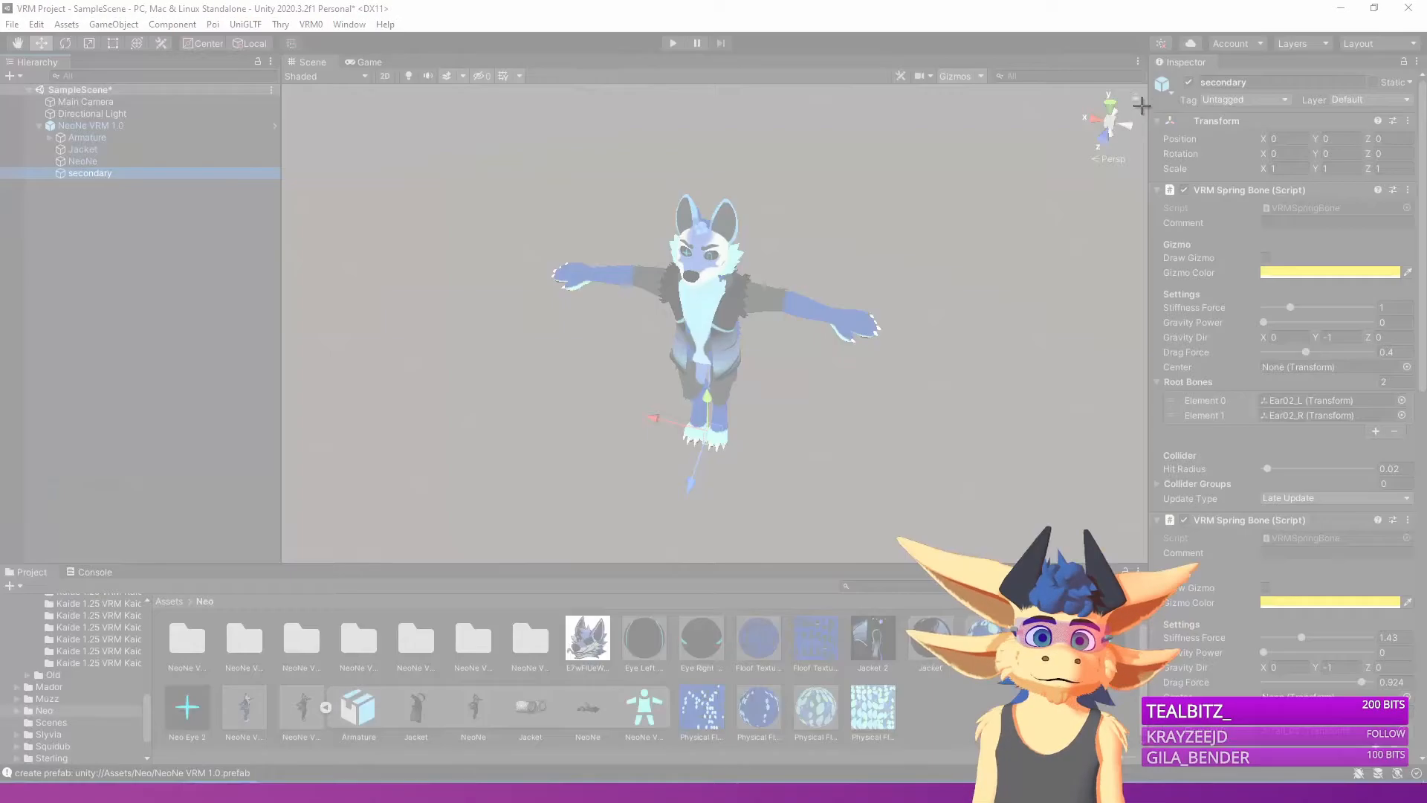
drag(1141, 105, 1421, 536)
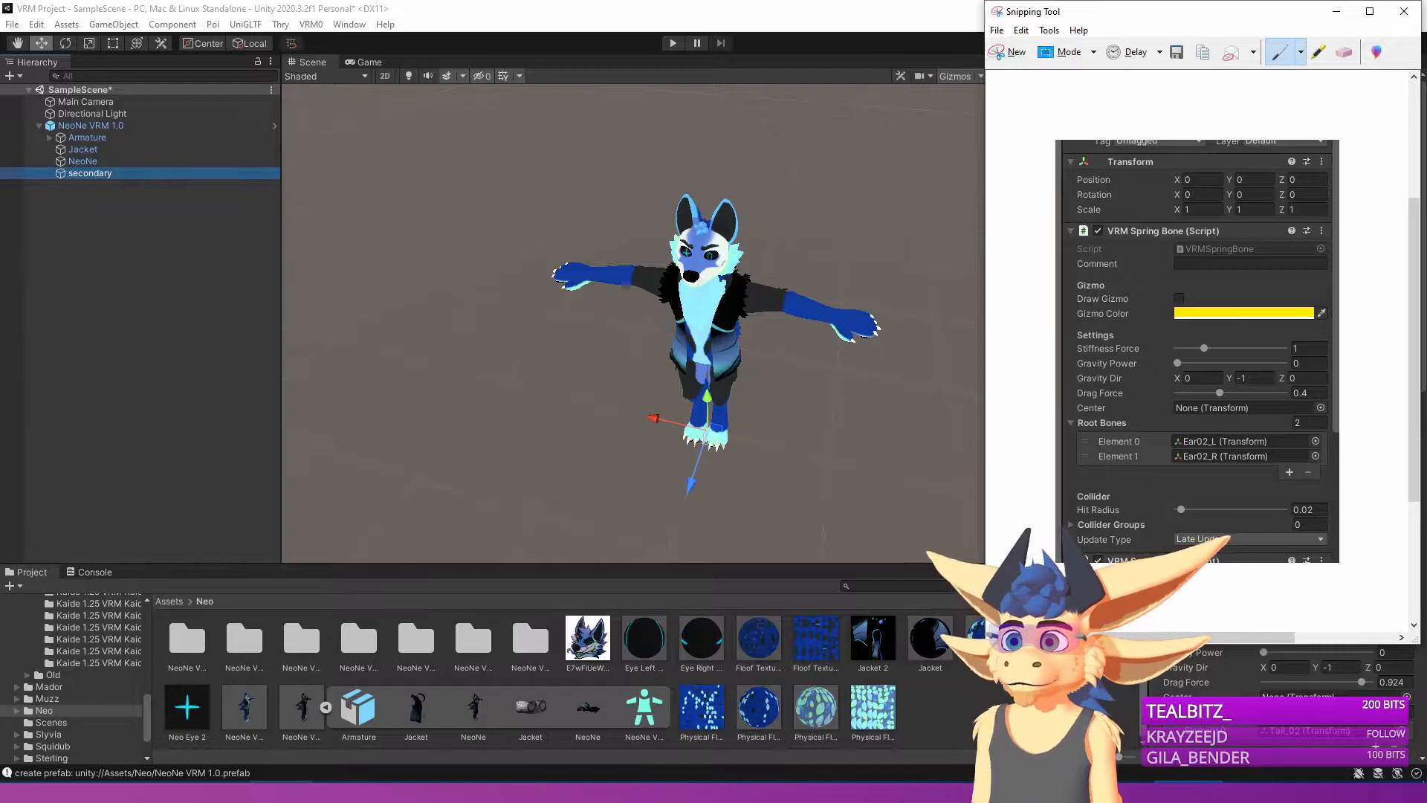
click(1135, 793)
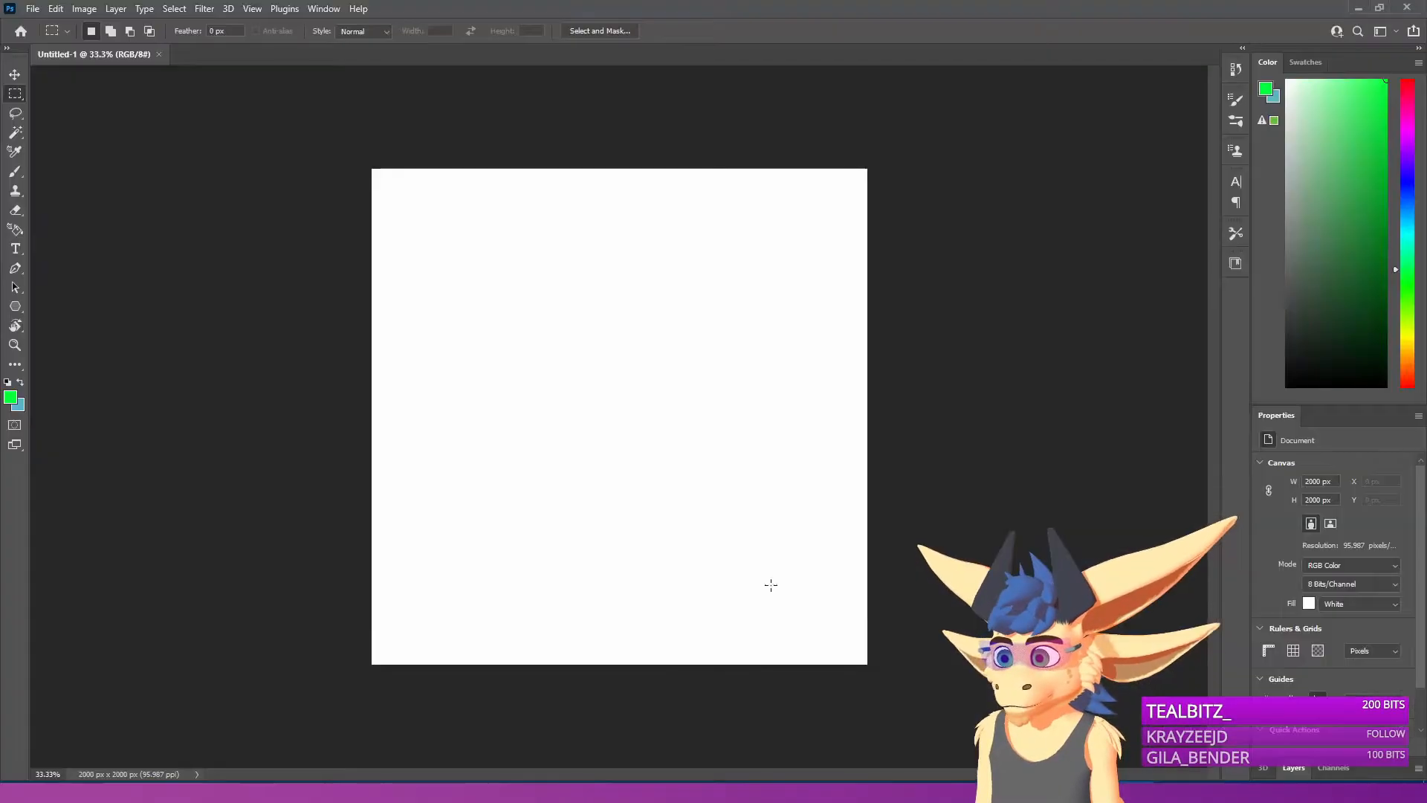
key(ctrl+v)
key(v)
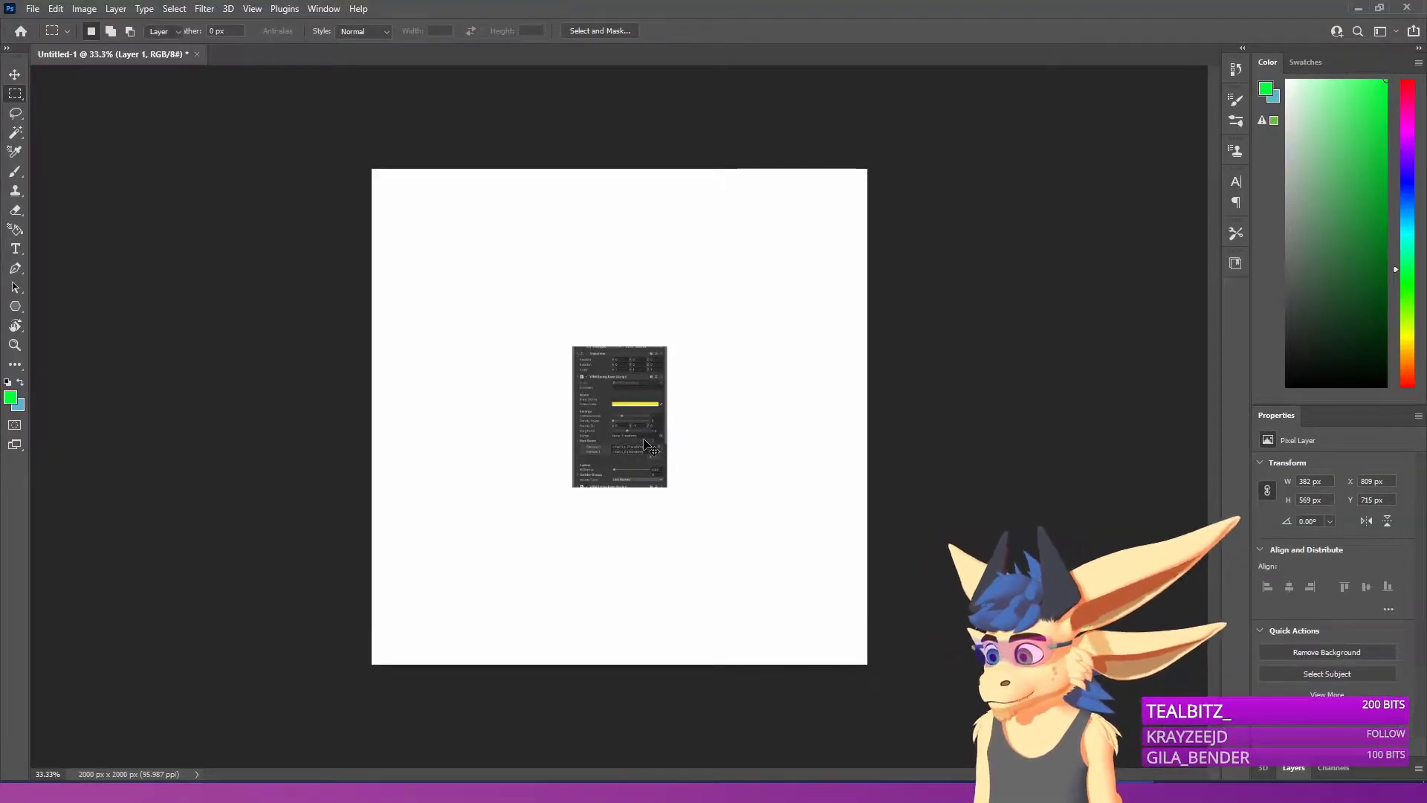
drag(641, 437, 520, 420)
Snip the hair and cheek floof VRM Spring Bone settings in Unity and paste the capture beside the ear capture in Photoshop.
click(118, 792)
click(117, 792)
click(215, 792)
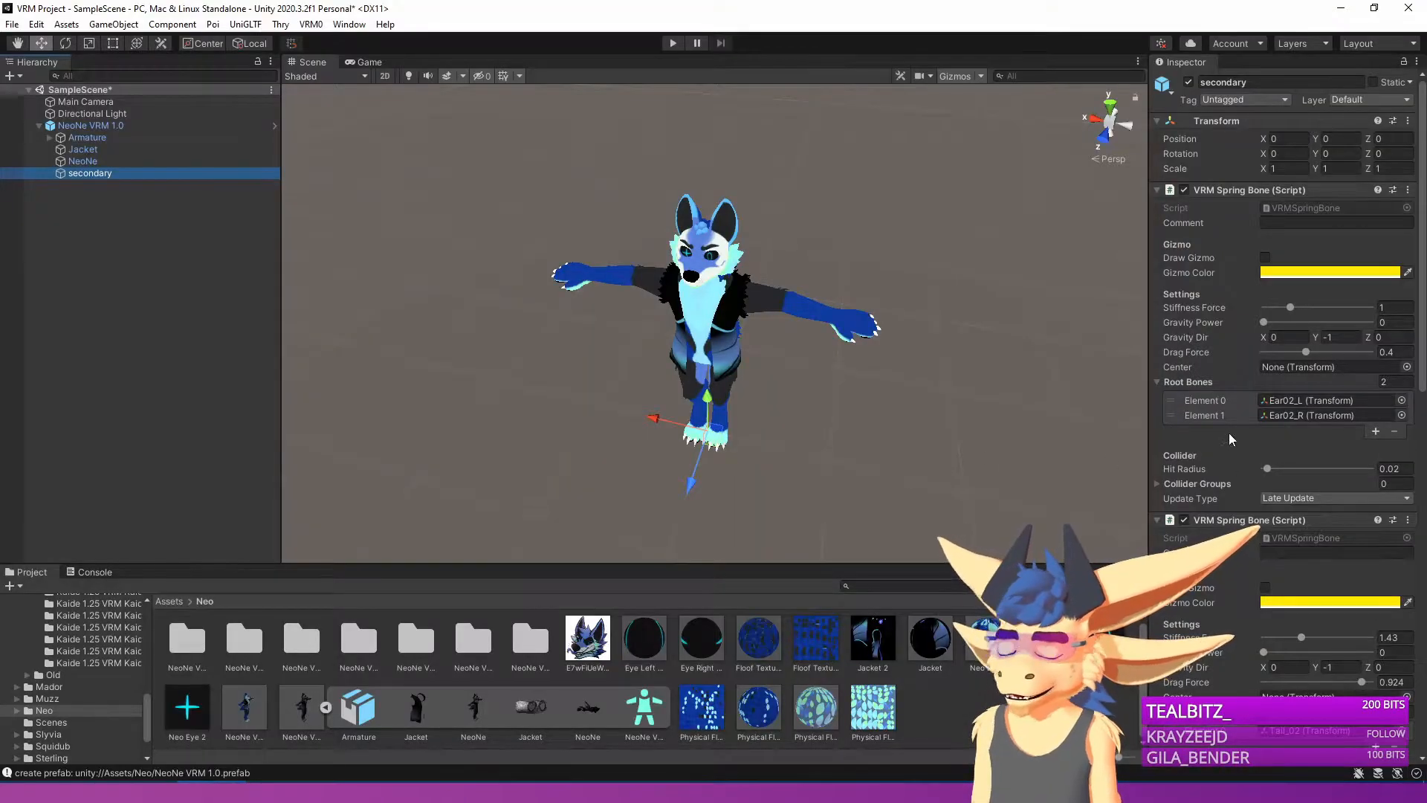
scroll(1267, 507, down, 9)
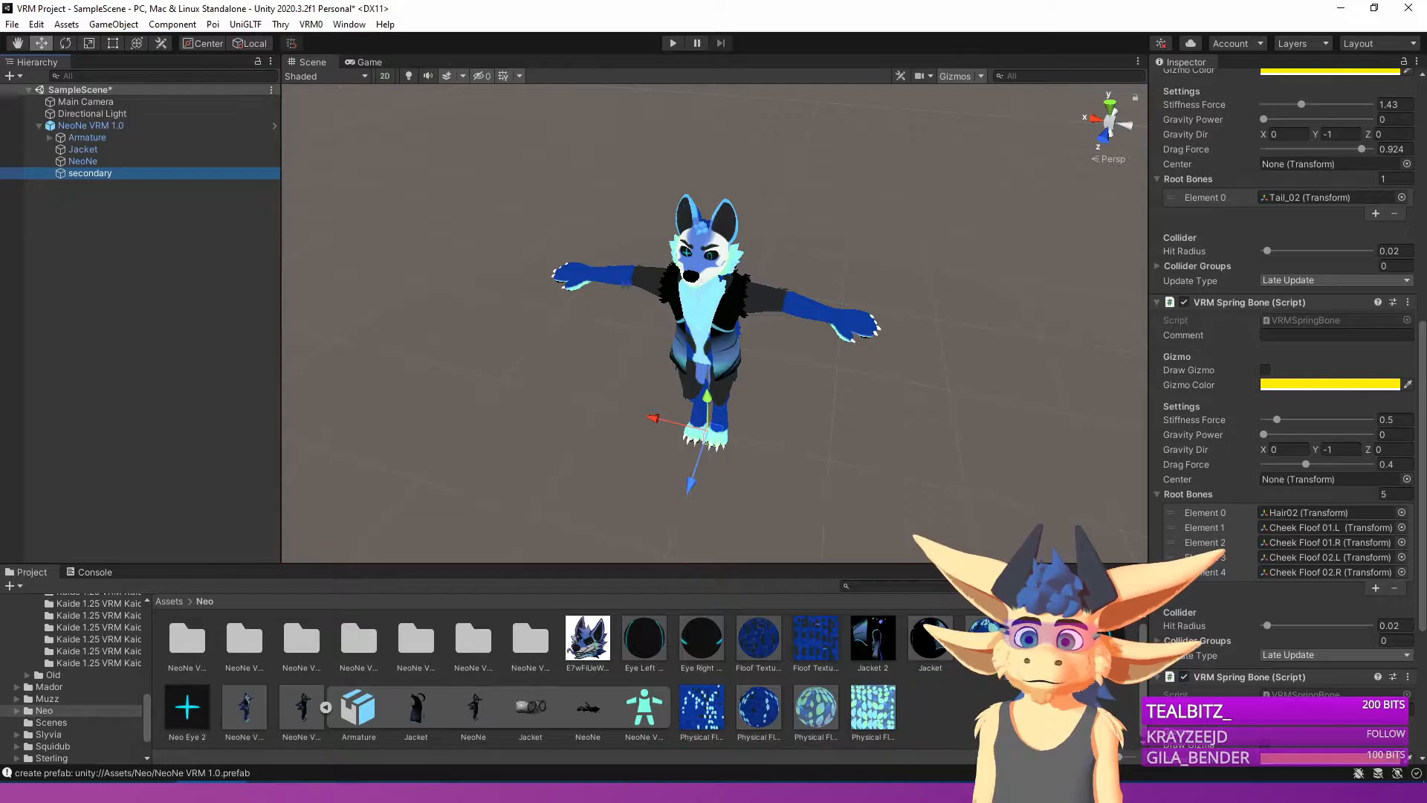
click(356, 793)
click(1000, 50)
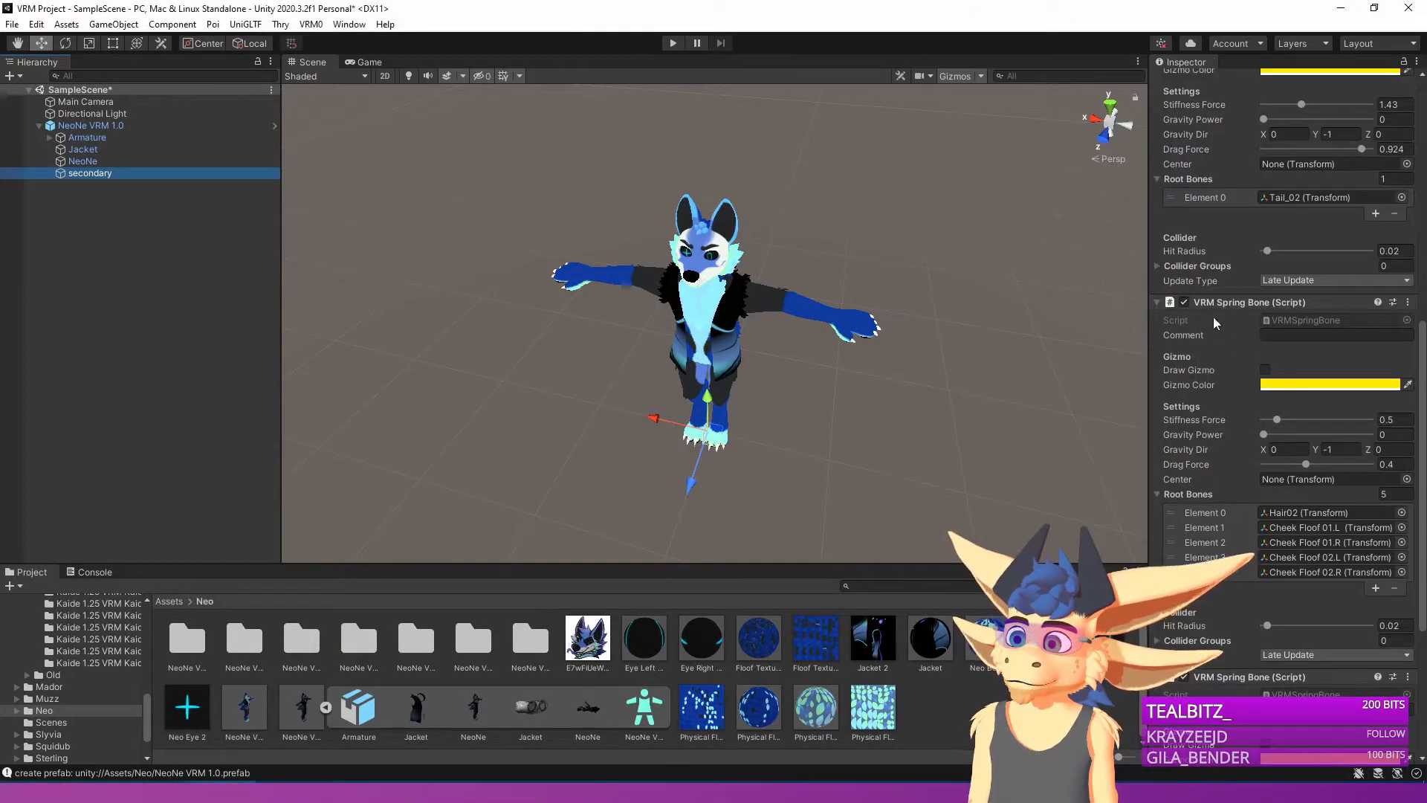
drag(1147, 298, 1421, 672)
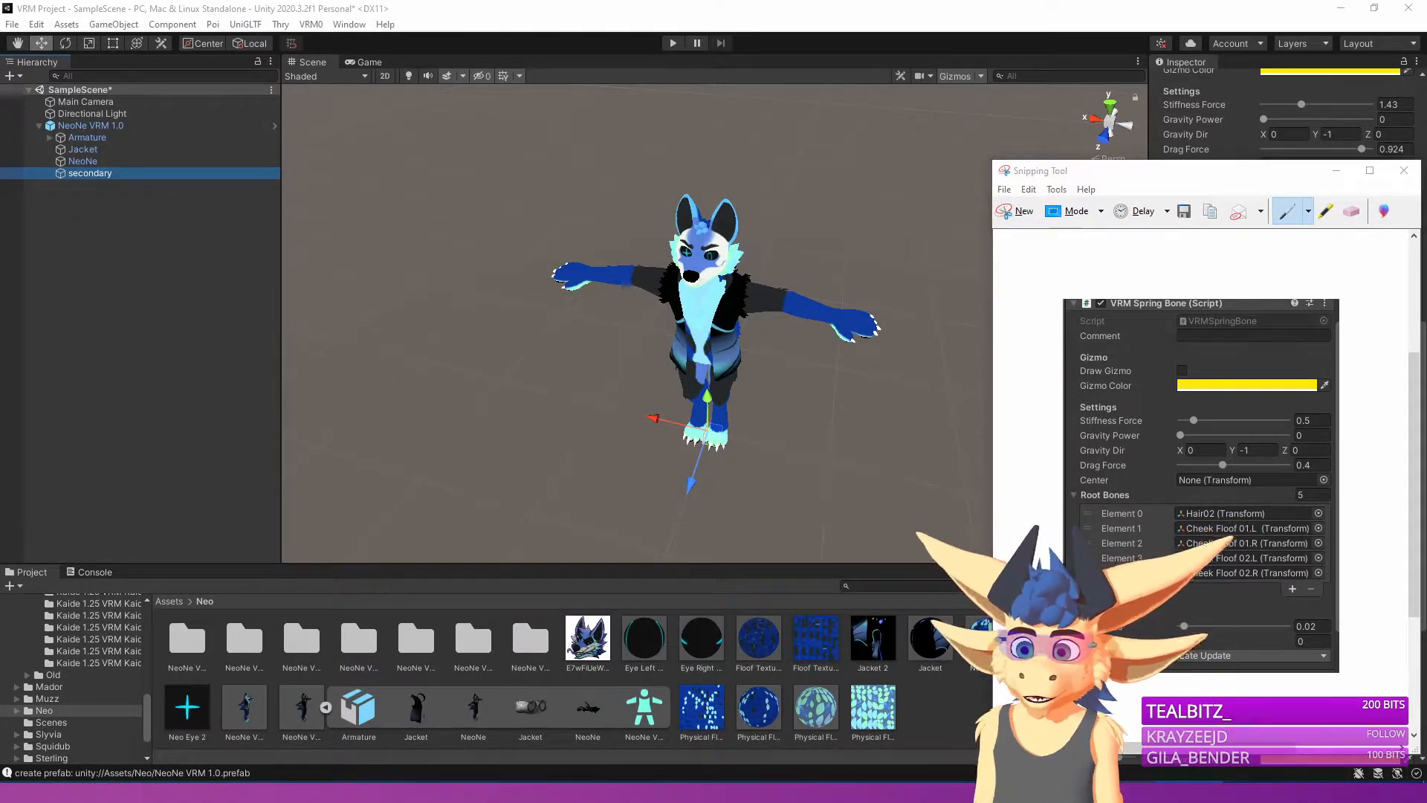
key(alt+Tab)
key(ctrl+v)
drag(655, 455, 632, 429)
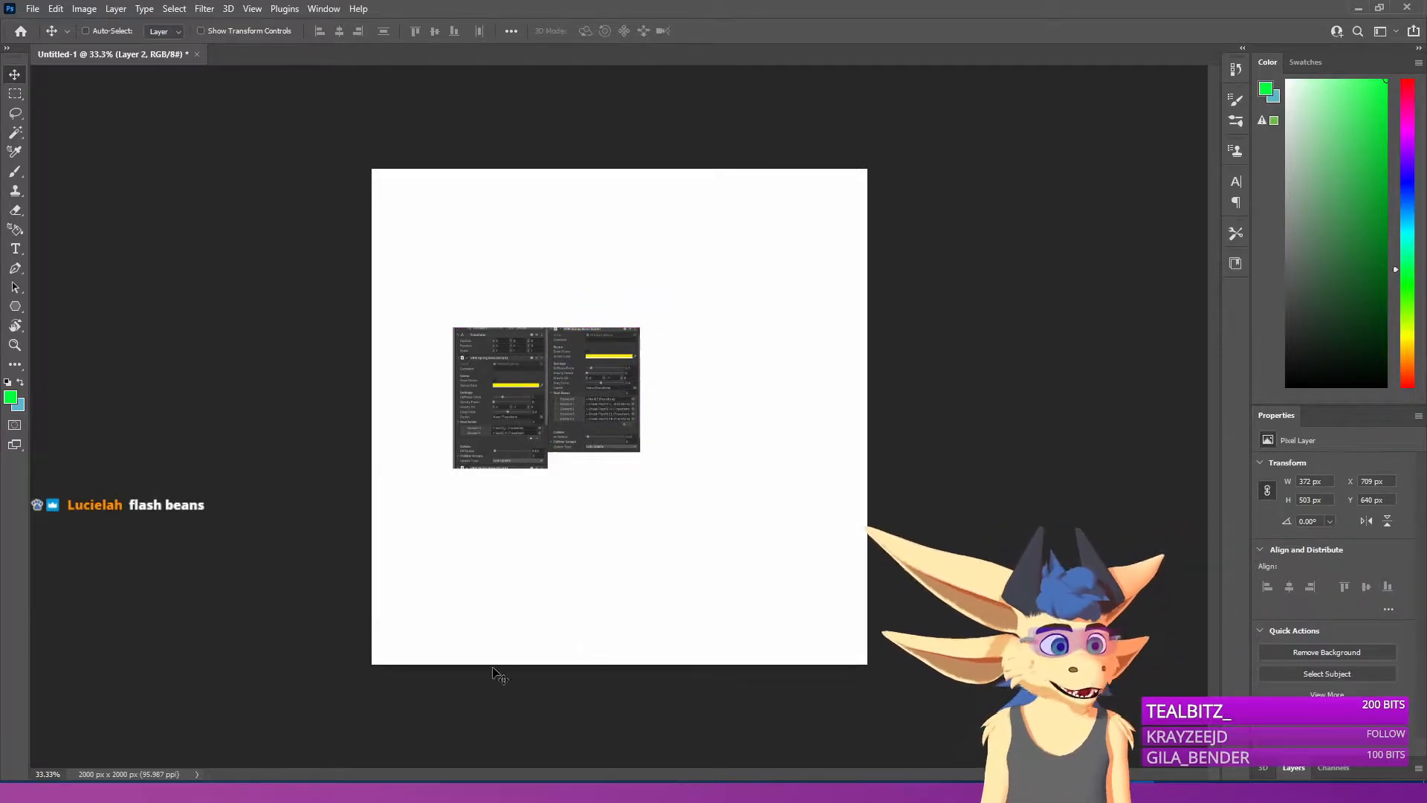
Snip the coat bones' VRM Spring Bone settings in Unity and align the pasted capture beside the hair and cheek one in Photoshop.
key(alt+Tab)
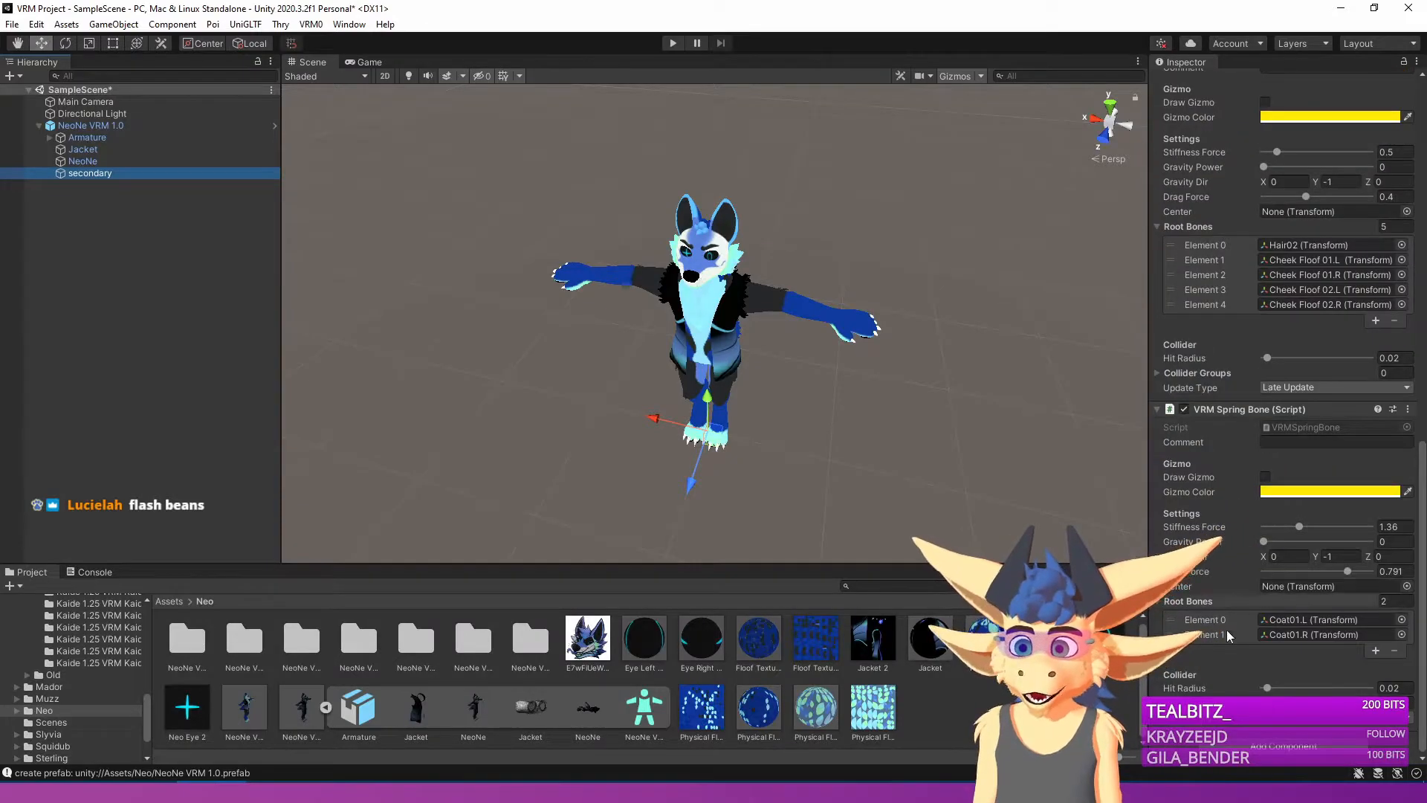
key(alt+Tab)
click(1030, 217)
drag(1149, 402, 1417, 769)
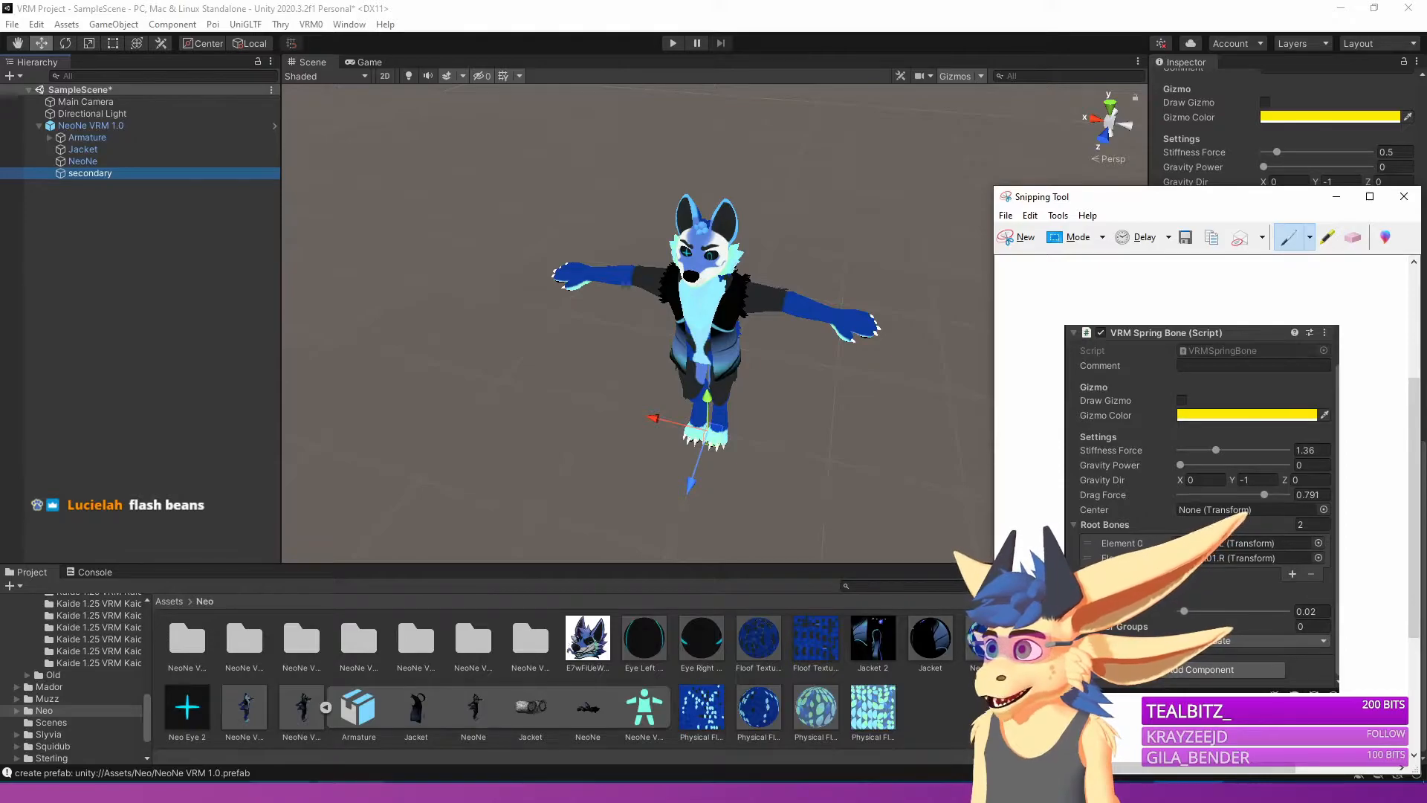
click(841, 791)
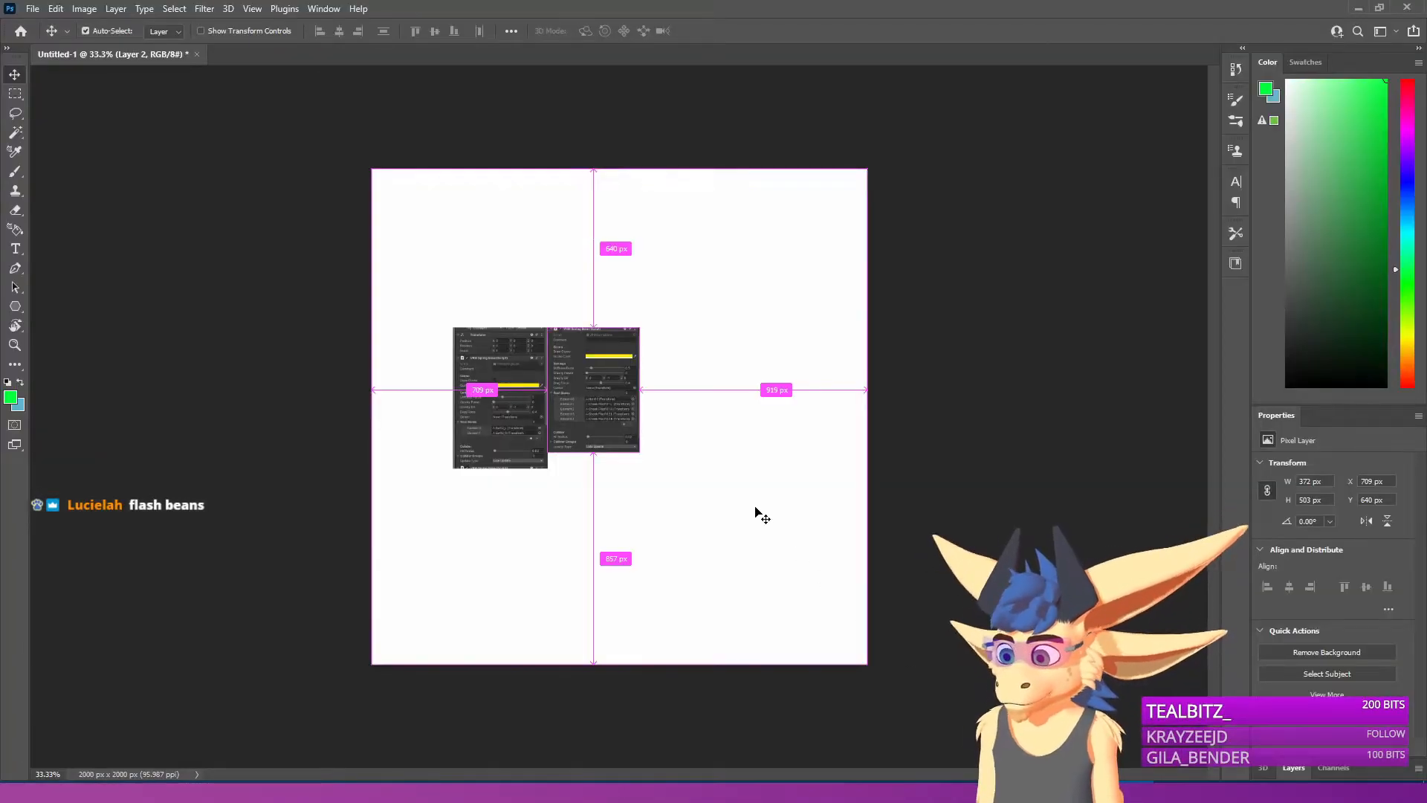
key(ctrl+v)
drag(604, 442, 693, 427)
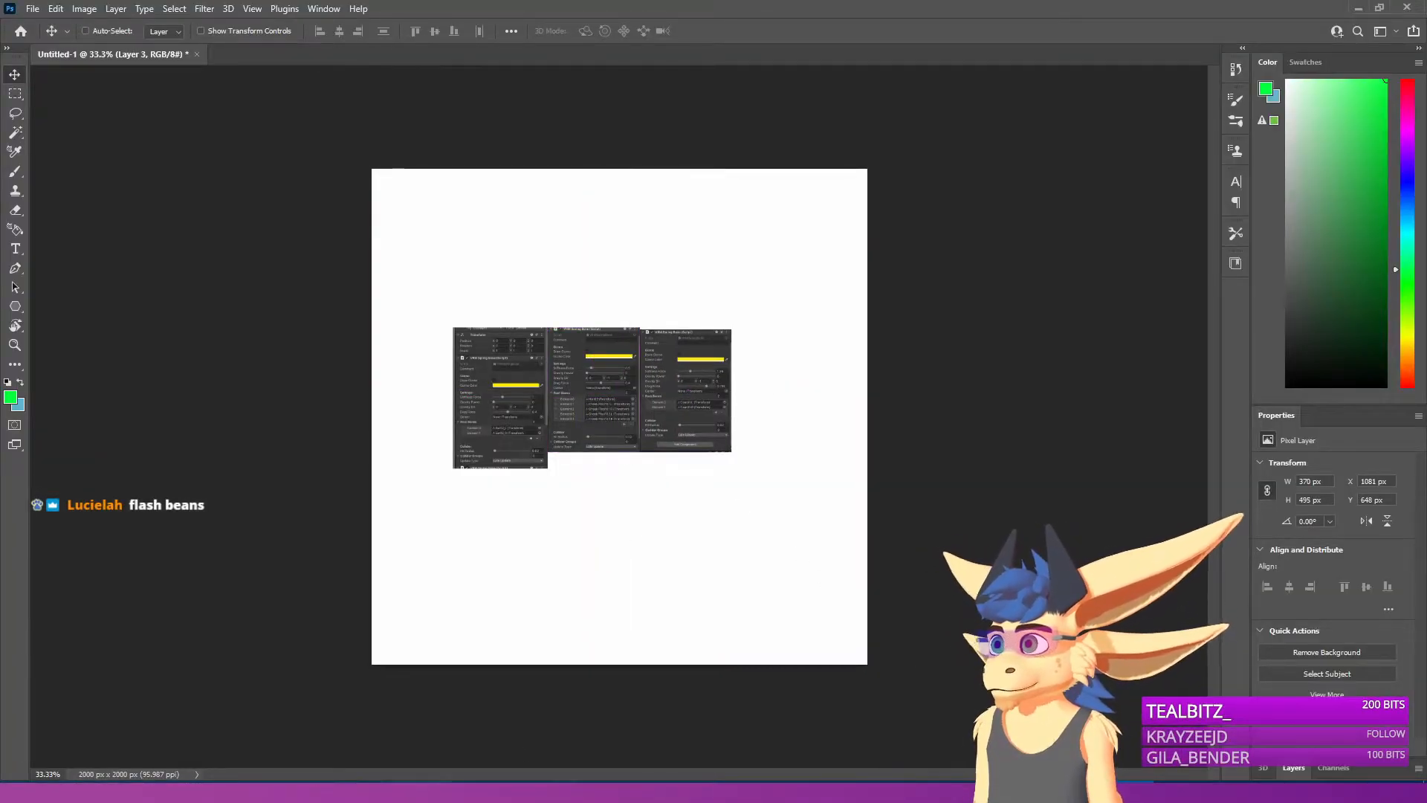
Compare the spring bone components on Unity's secondary object with the Photoshop captures to find any component not yet captured.
click(515, 790)
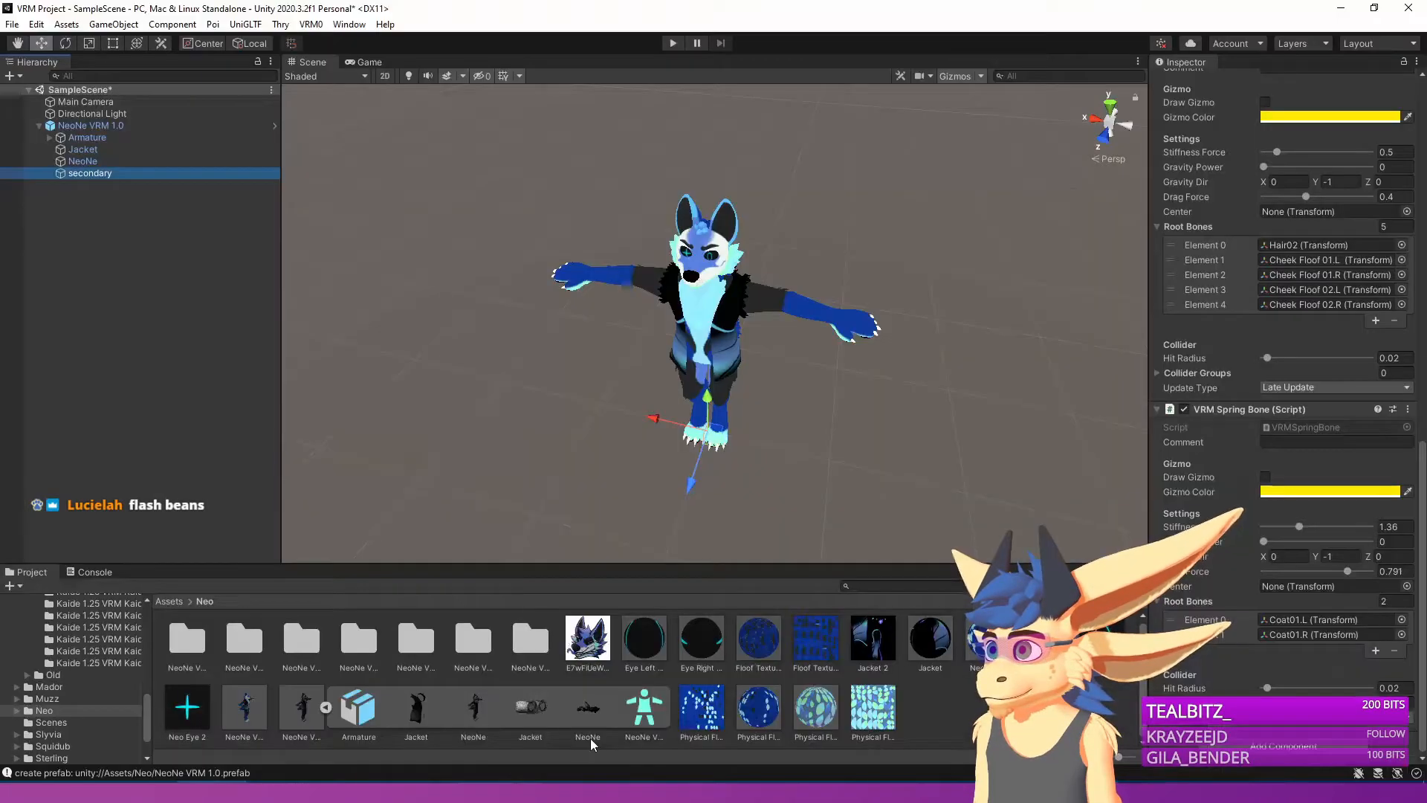
scroll(966, 476, up, 8)
scroll(1277, 403, up, 17)
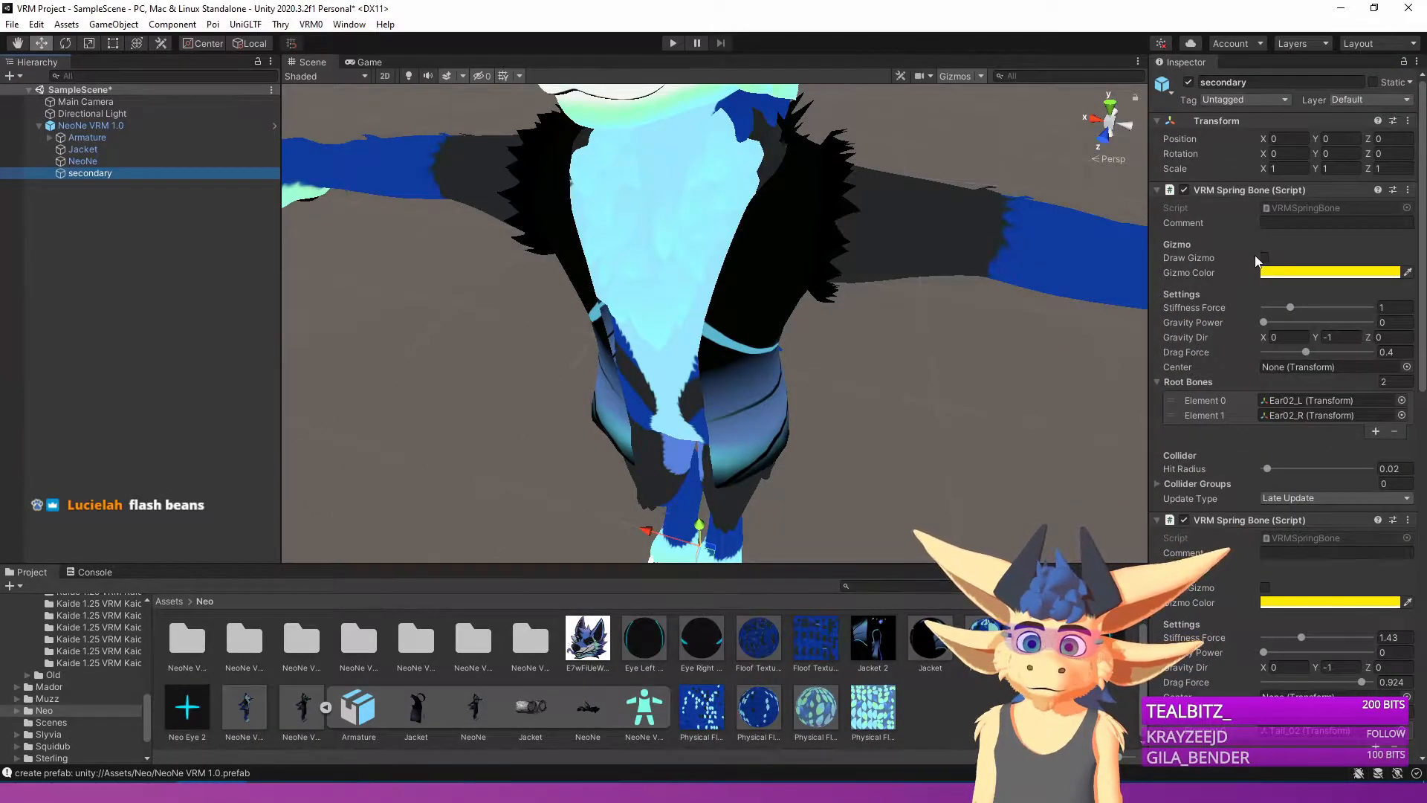
scroll(1268, 372, down, 5)
scroll(1291, 596, down, 4)
scroll(1291, 595, up, 4)
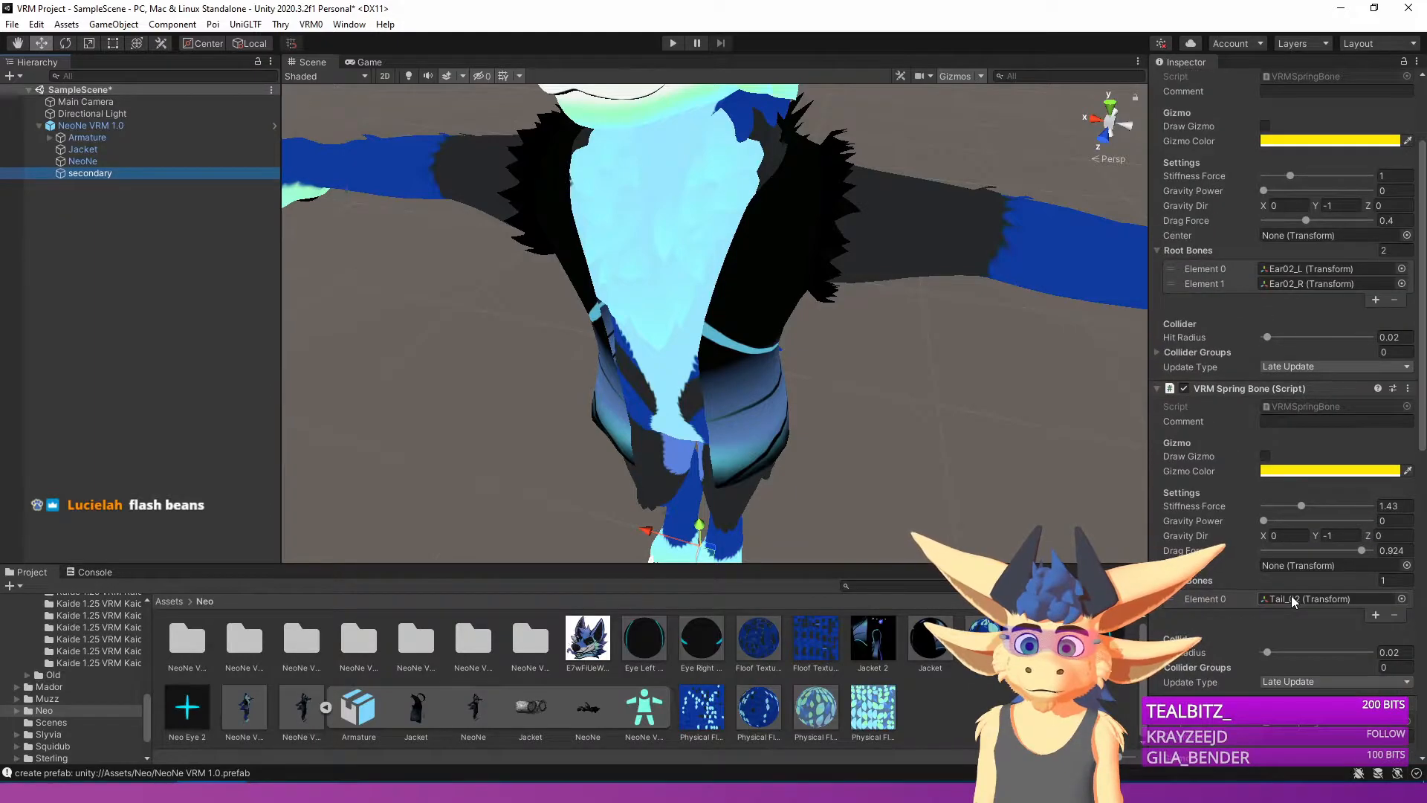
scroll(1331, 630, down, 3)
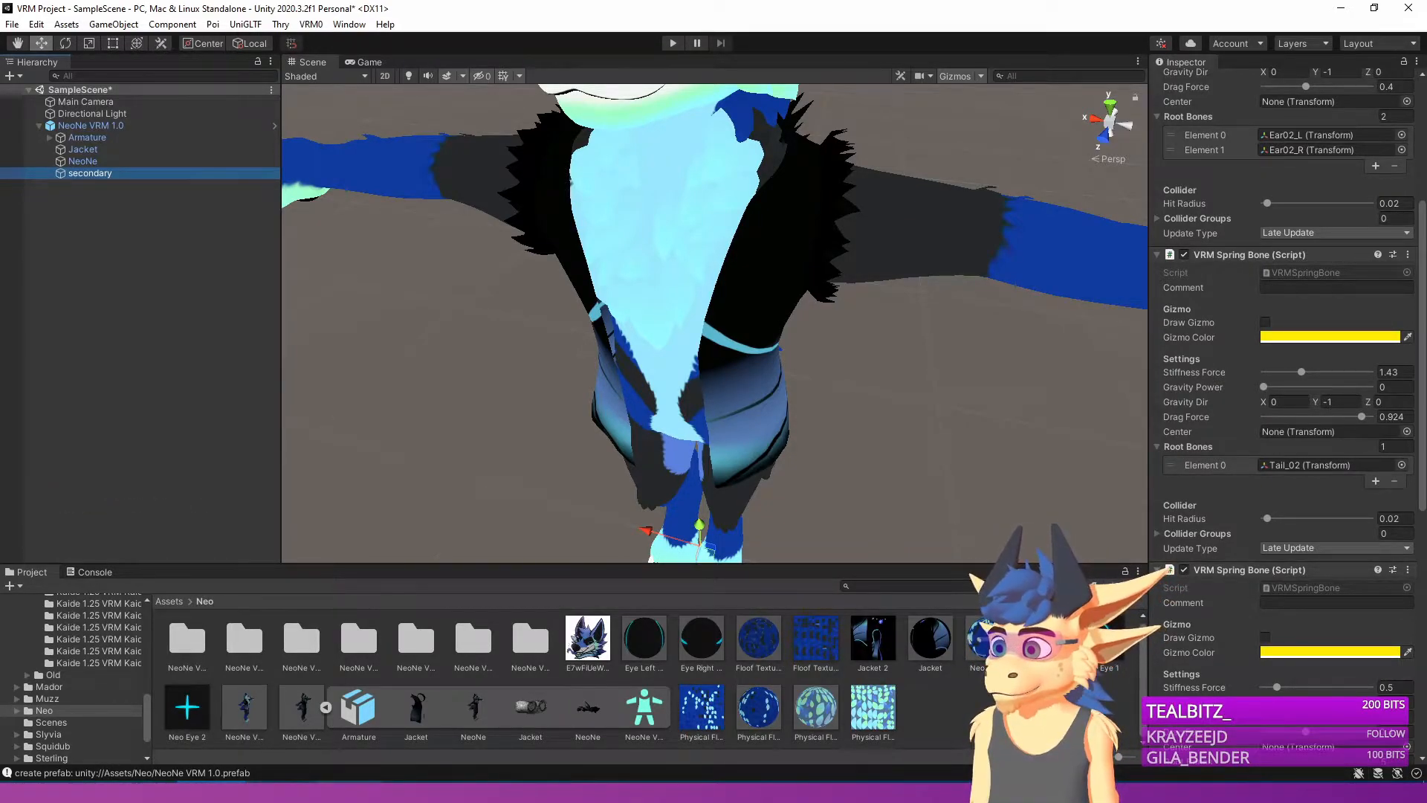
mouse_move(350, 793)
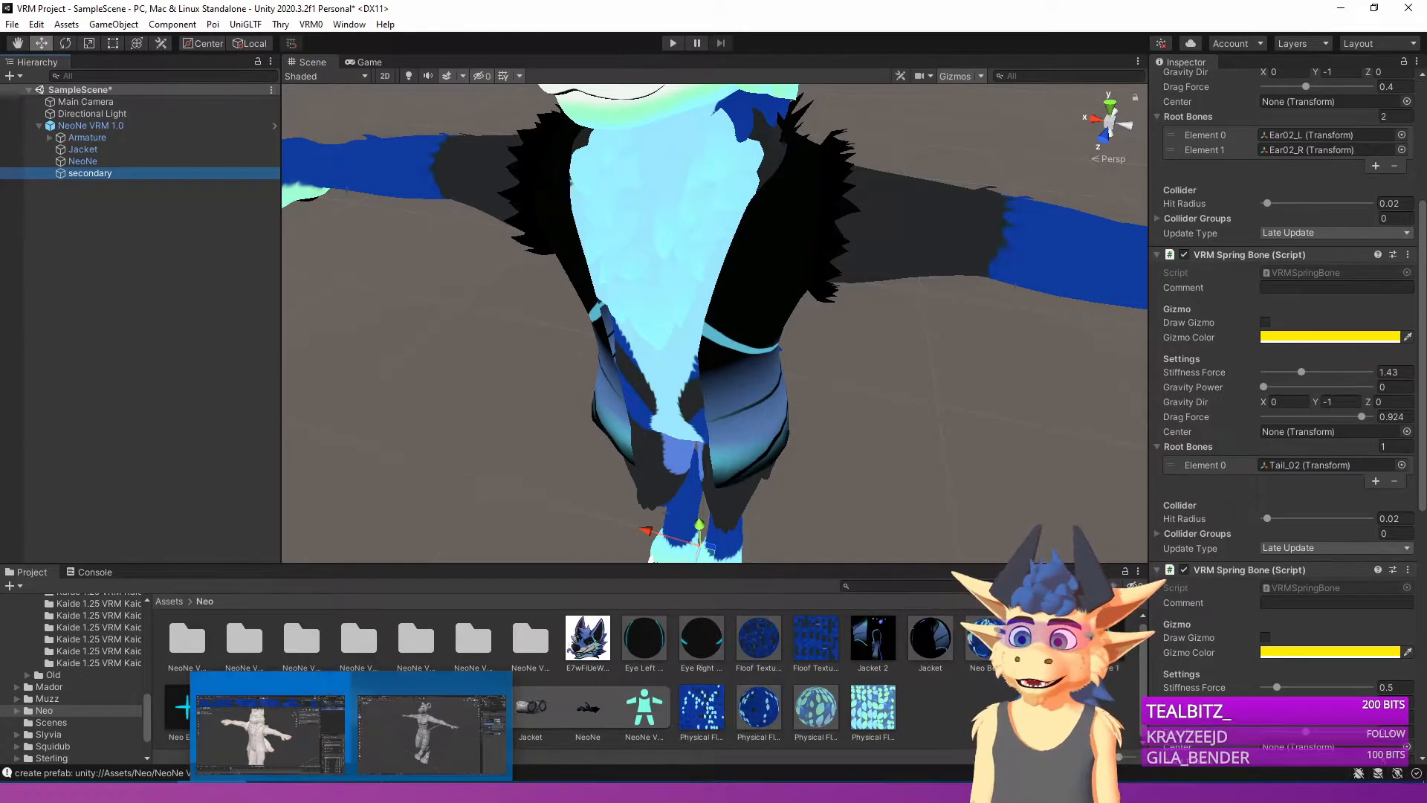
click(836, 731)
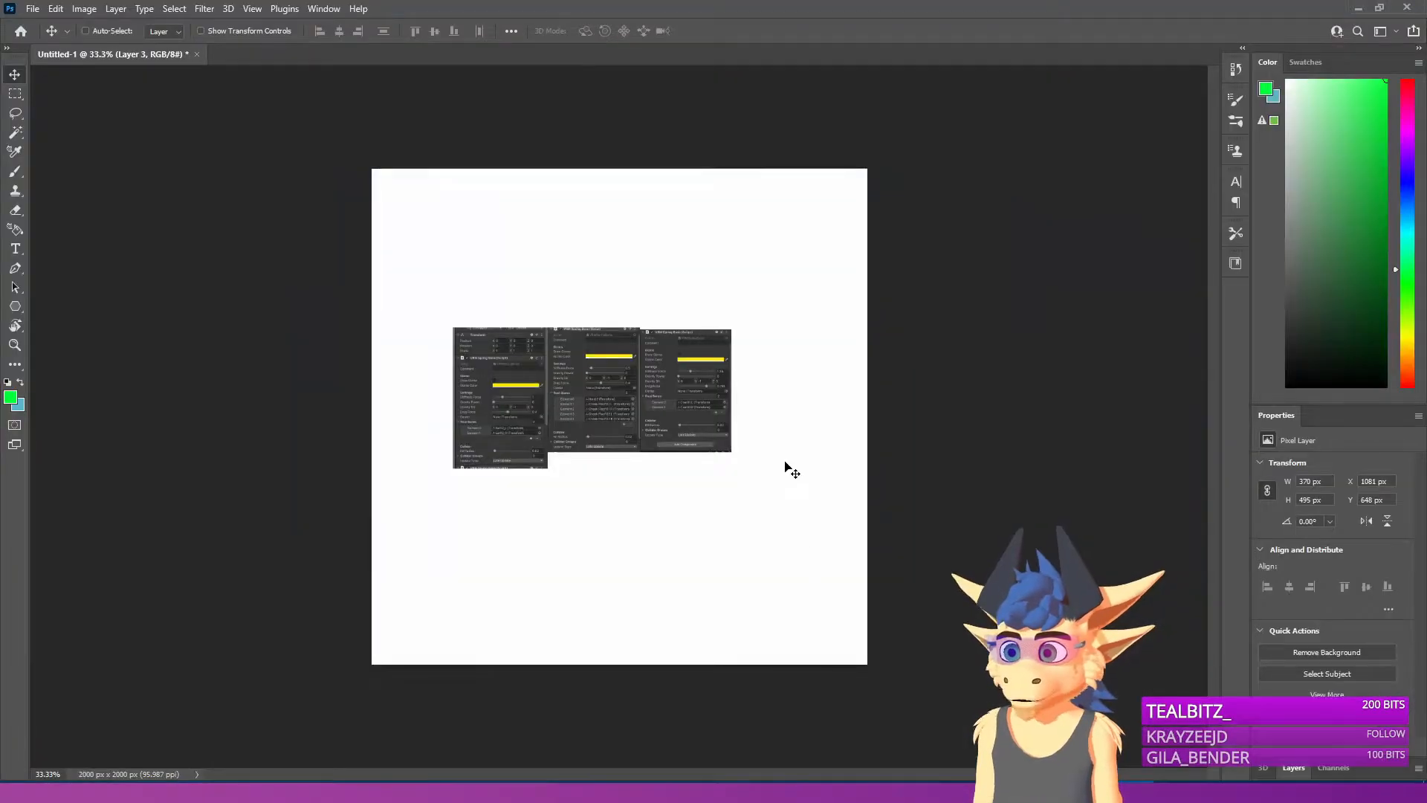
key(ctrl+plus)
key(ctrl+plus)
key(ctrl+plus)
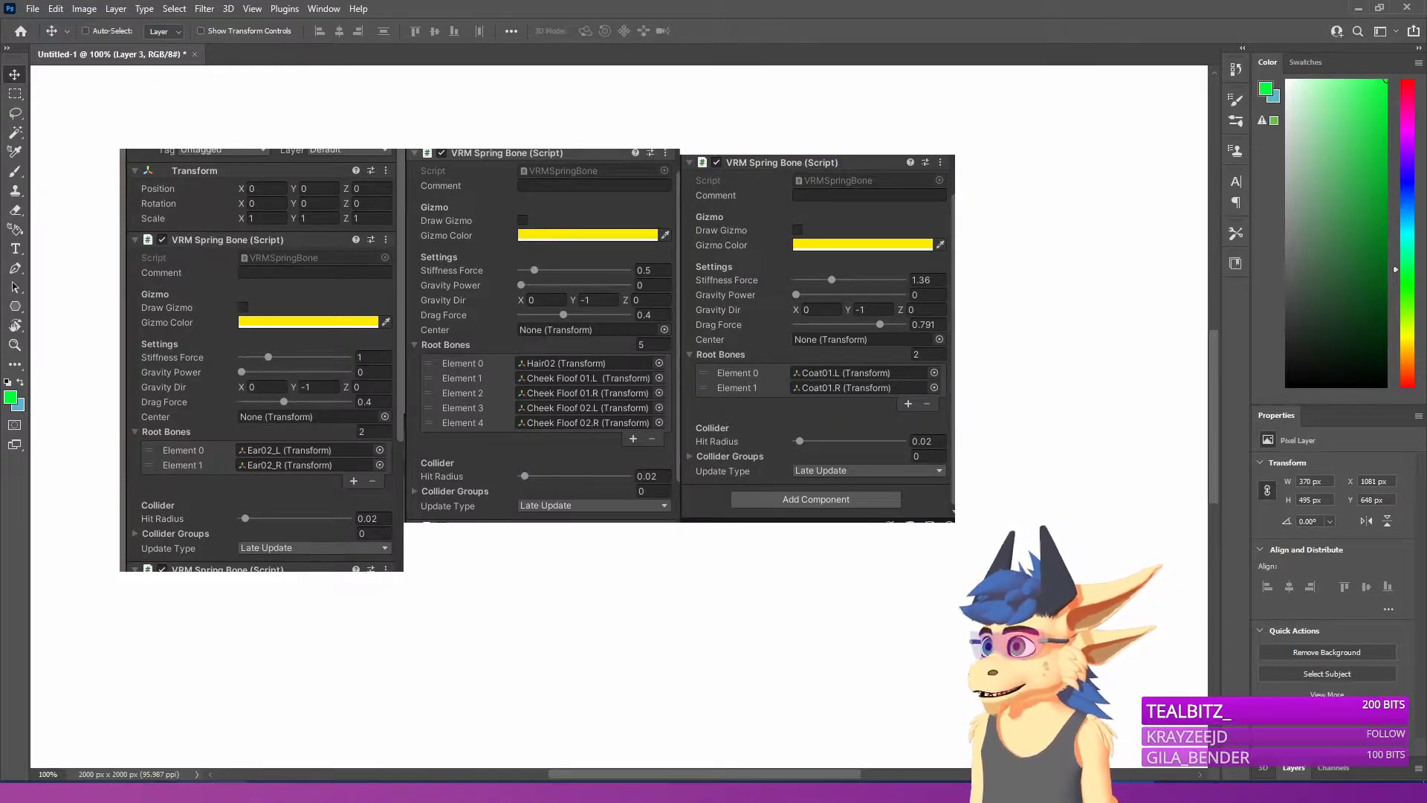
Snip the Tail_02 VRM Spring Bone settings in Unity and paste the capture at the end of the row in Photoshop.
key(alt+Tab)
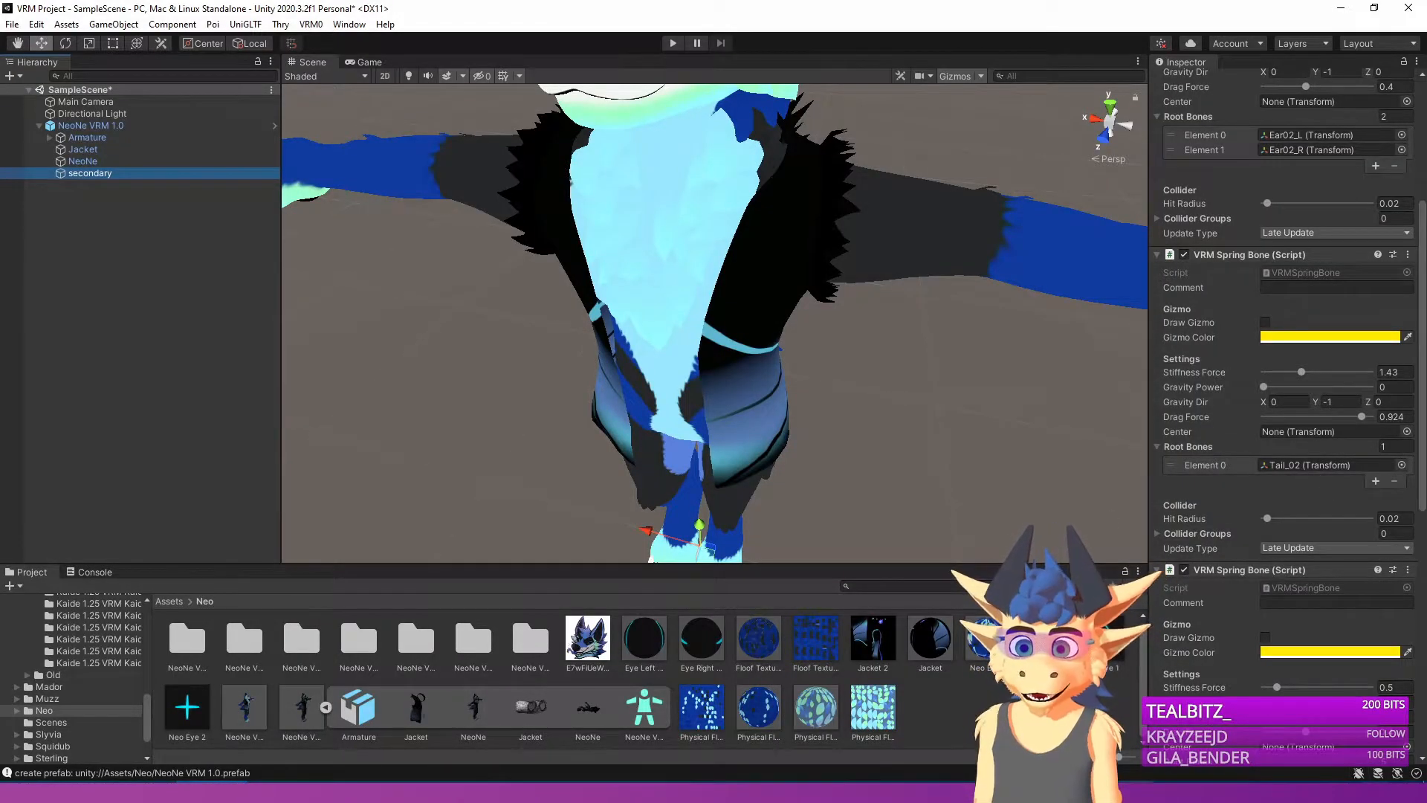
key(alt+Tab)
click(1009, 239)
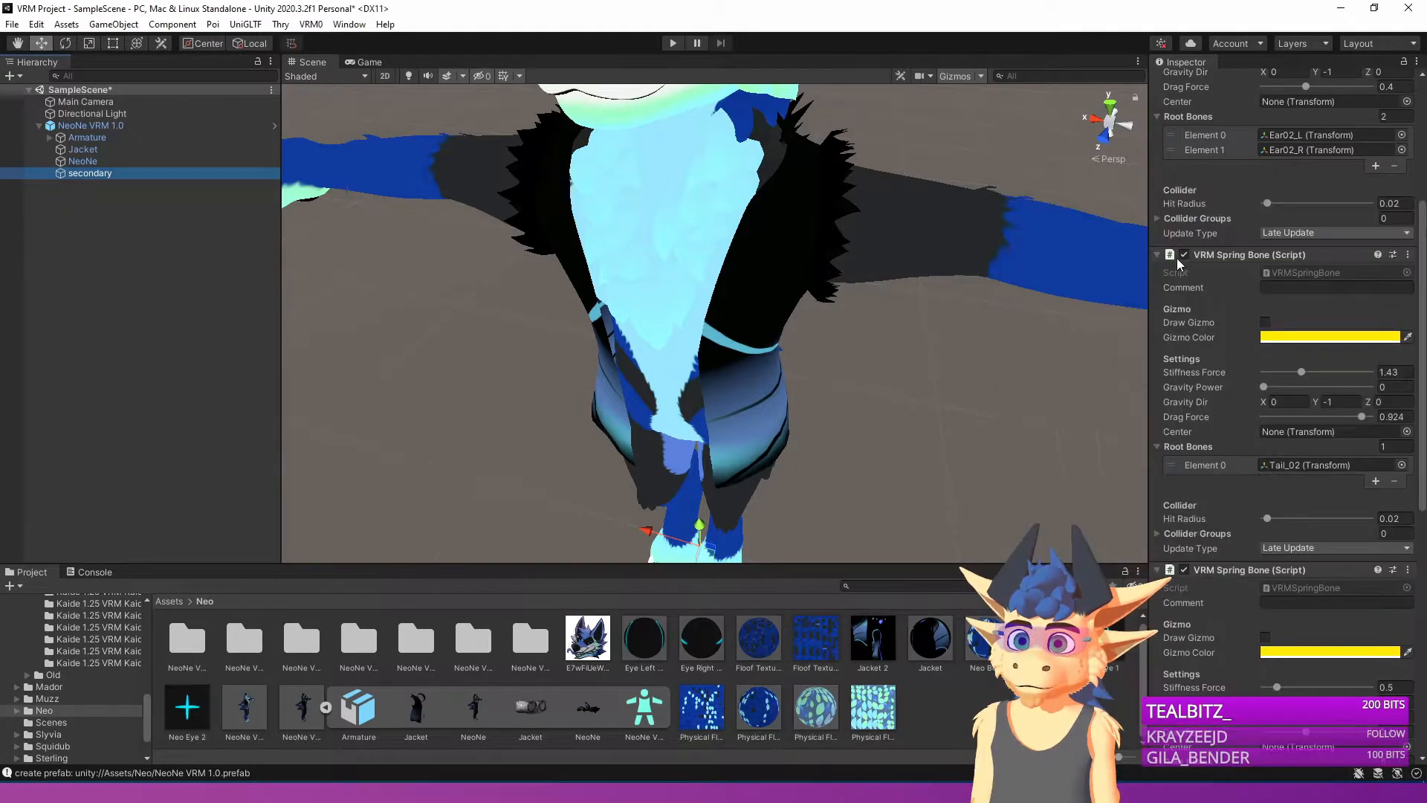
drag(1156, 236, 1418, 563)
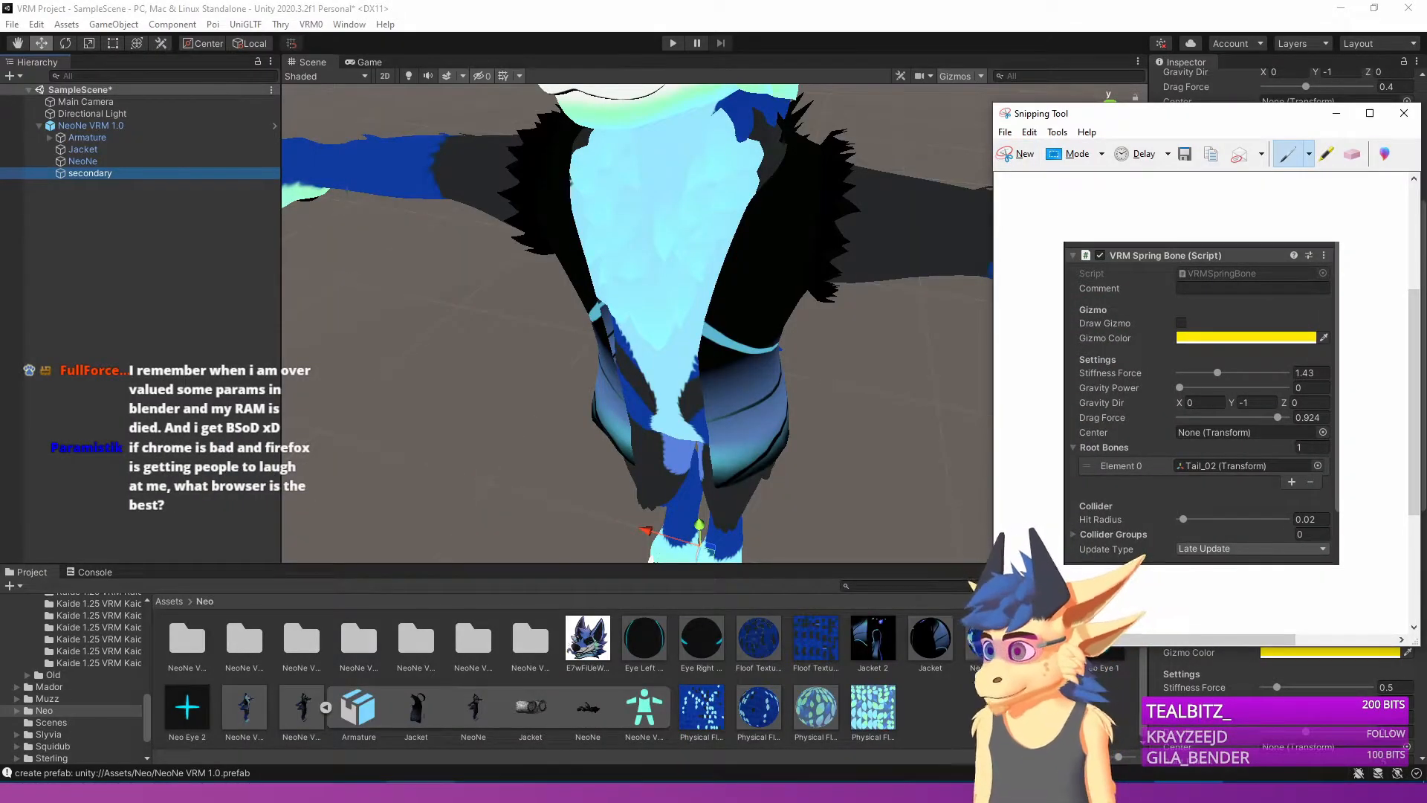
click(1118, 793)
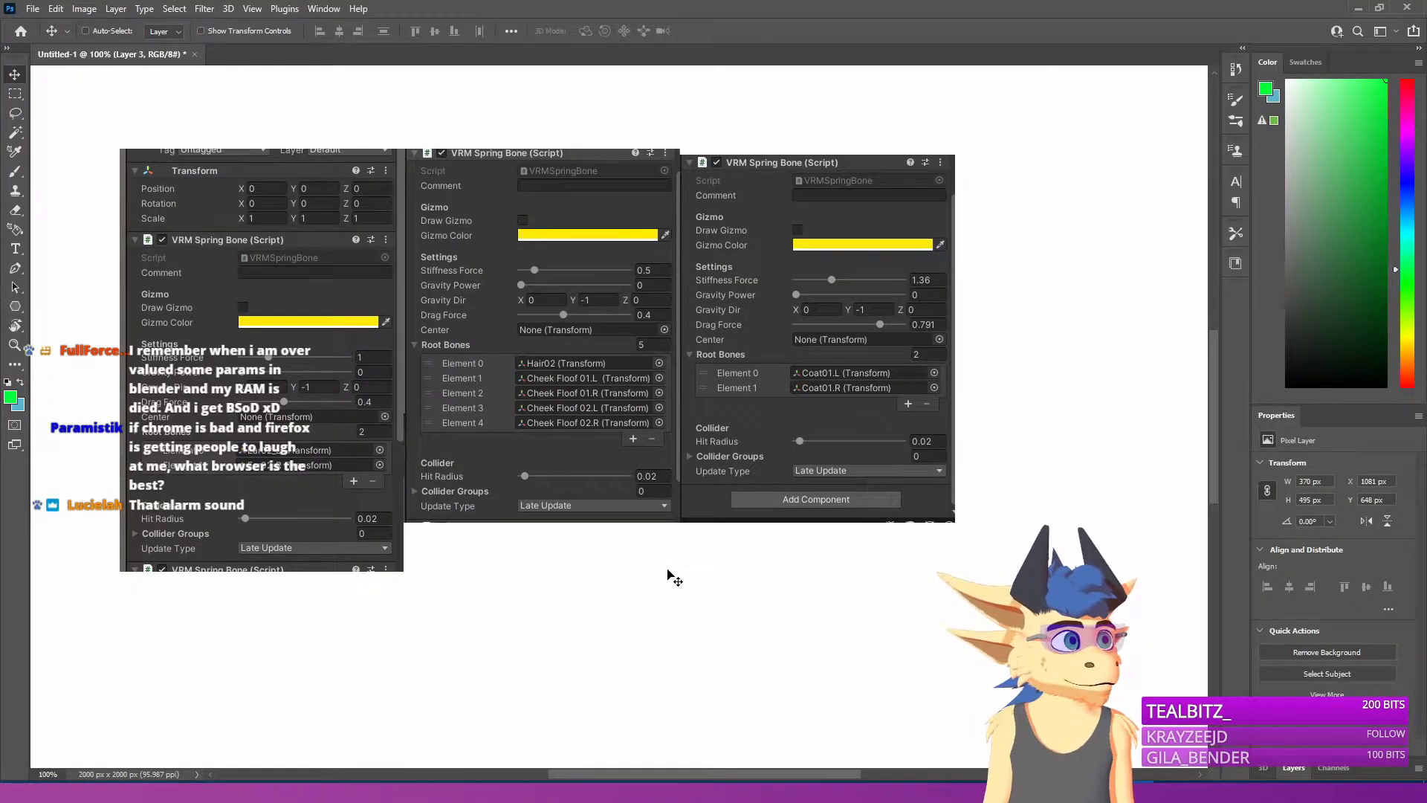
key(ctrl+v)
drag(649, 463, 1128, 377)
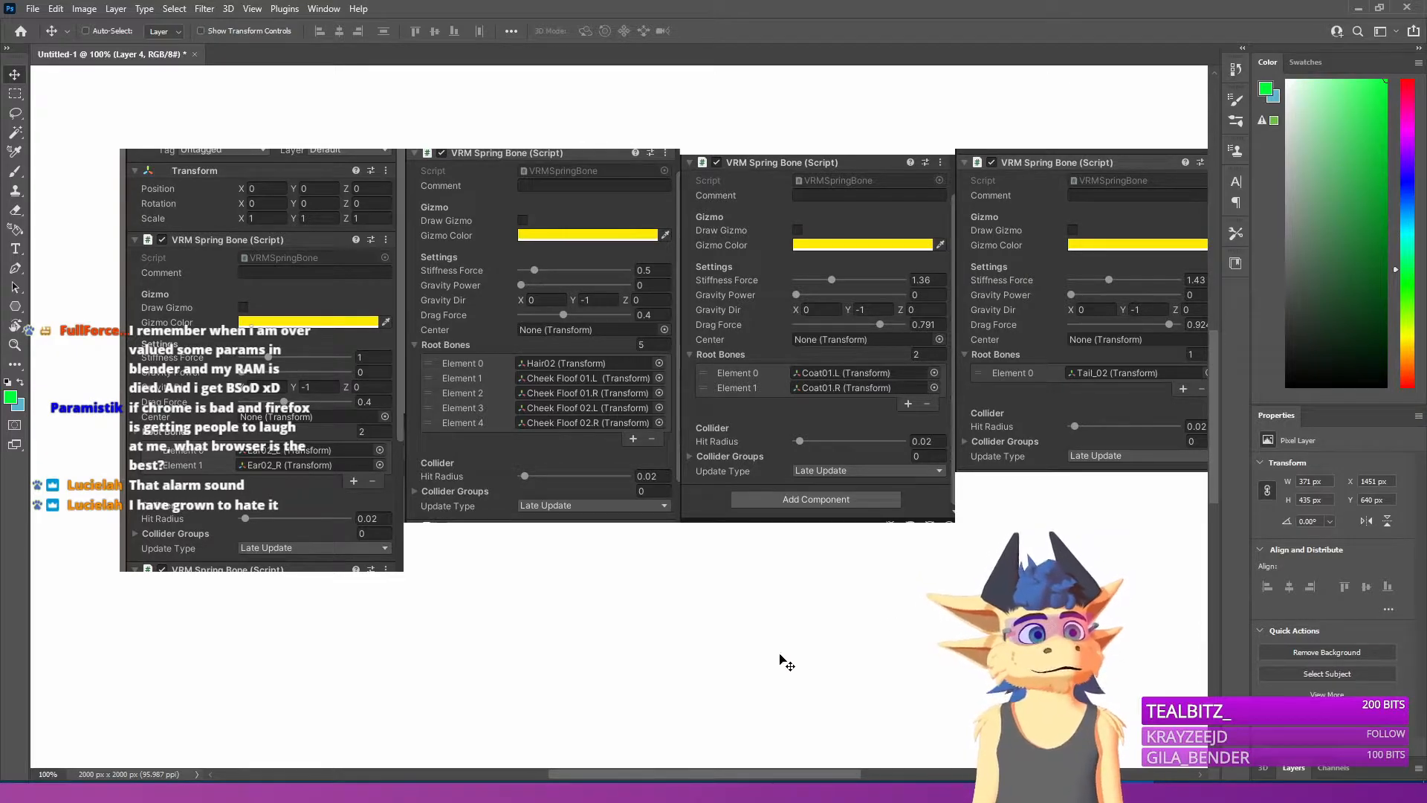
drag(738, 773, 756, 780)
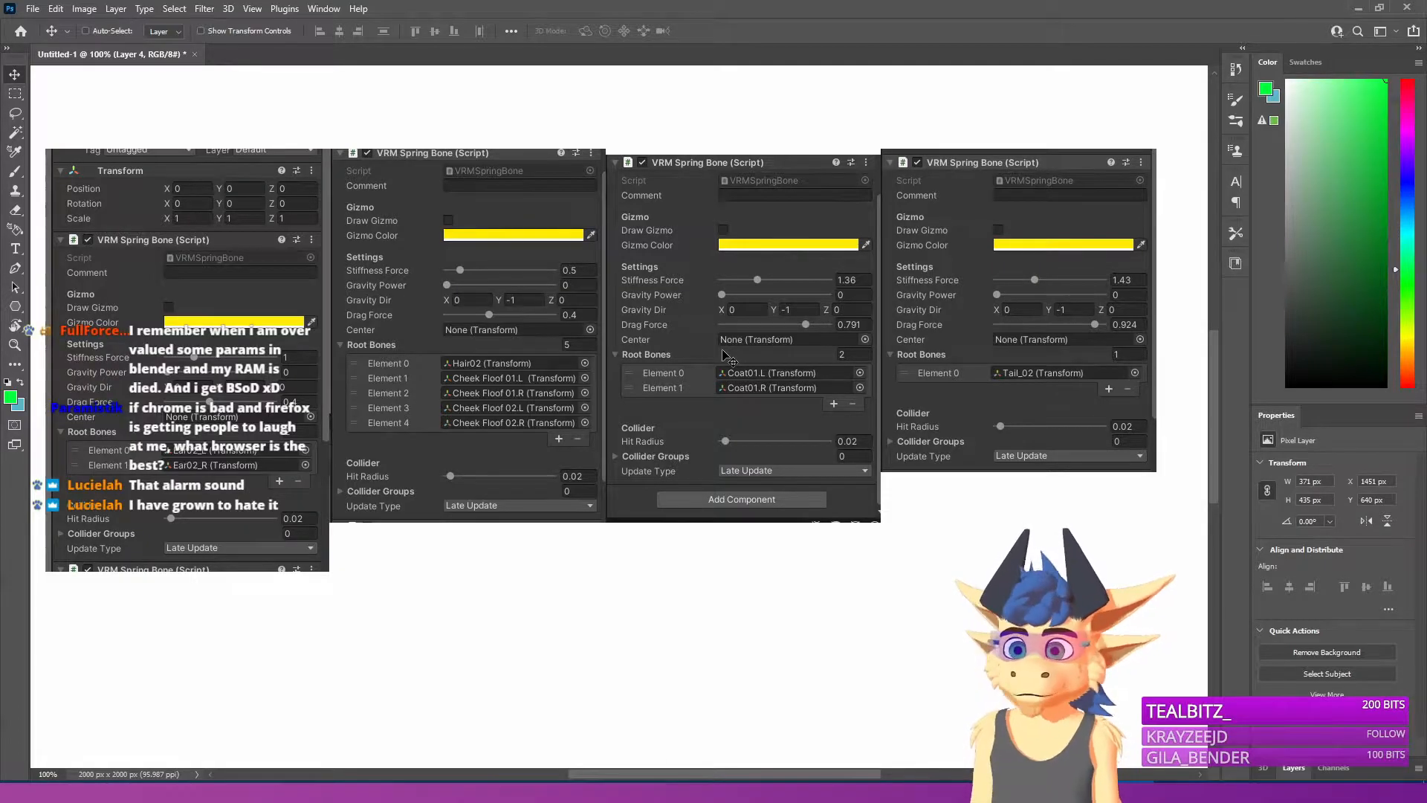
scroll(717, 444, down, 5)
scroll(717, 442, up, 6)
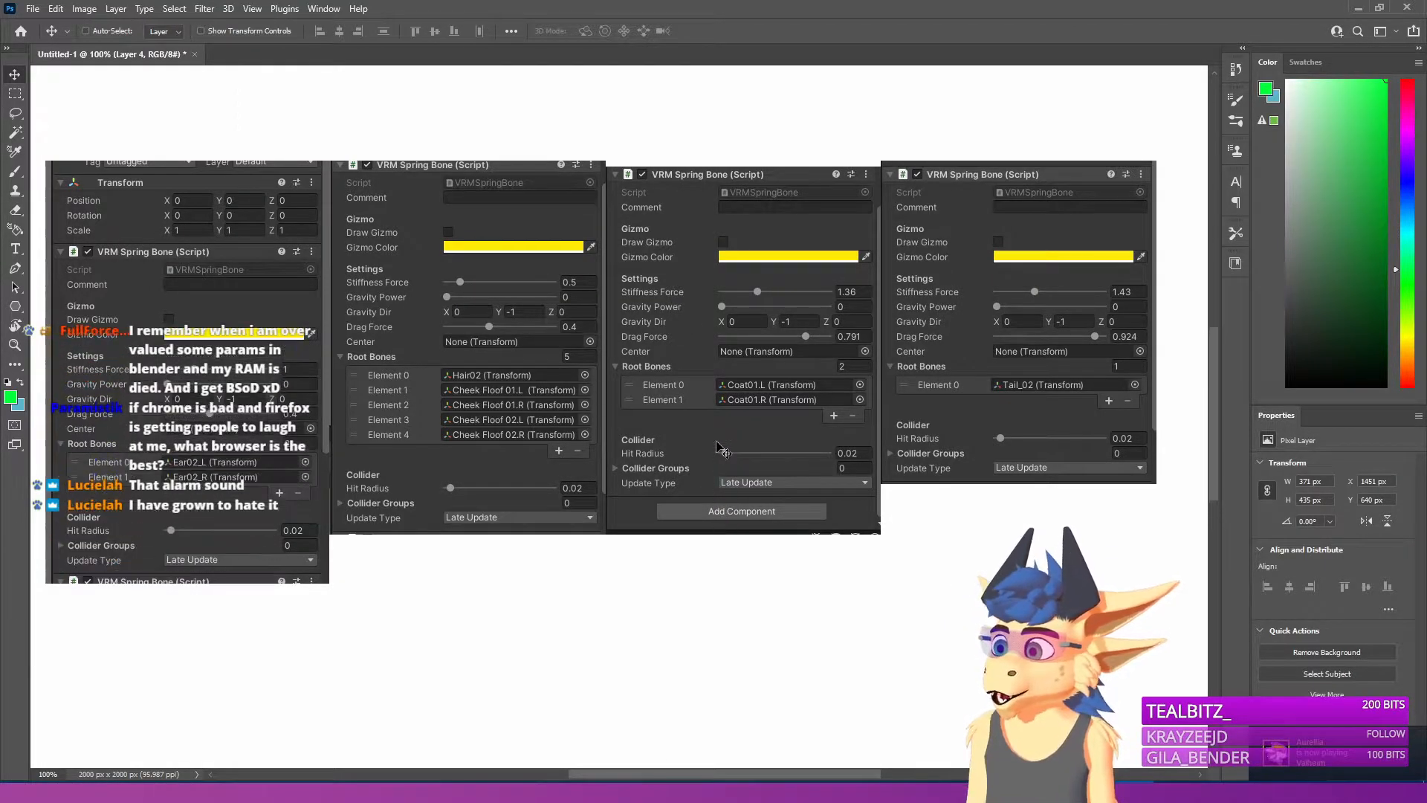
scroll(573, 734, left, 2)
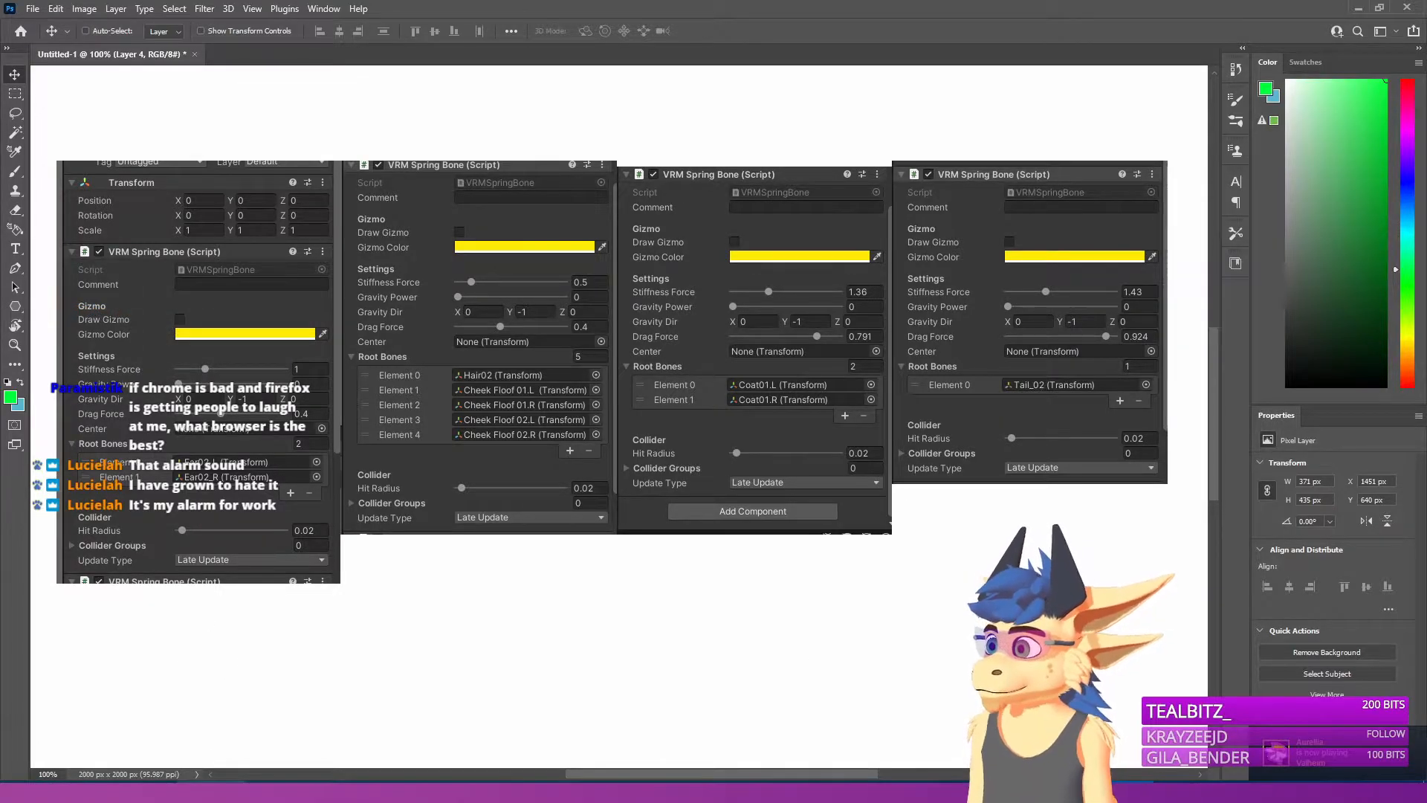
Return to Unity, select the NeoNe VRM 1.0 root object and review its VRM metadata and components.
key(alt+Tab)
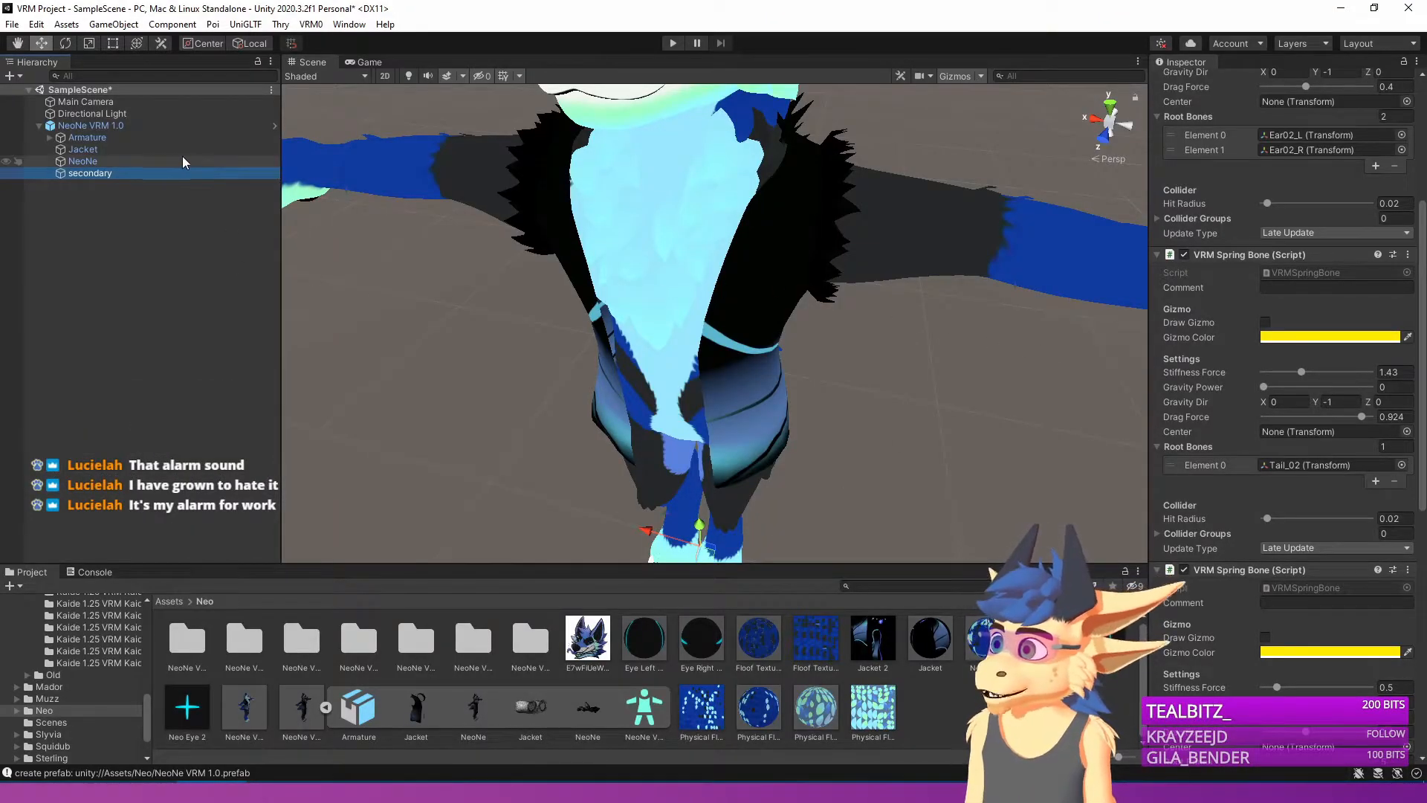
key(Up)
key(Up)
key(Up)
key(Up)
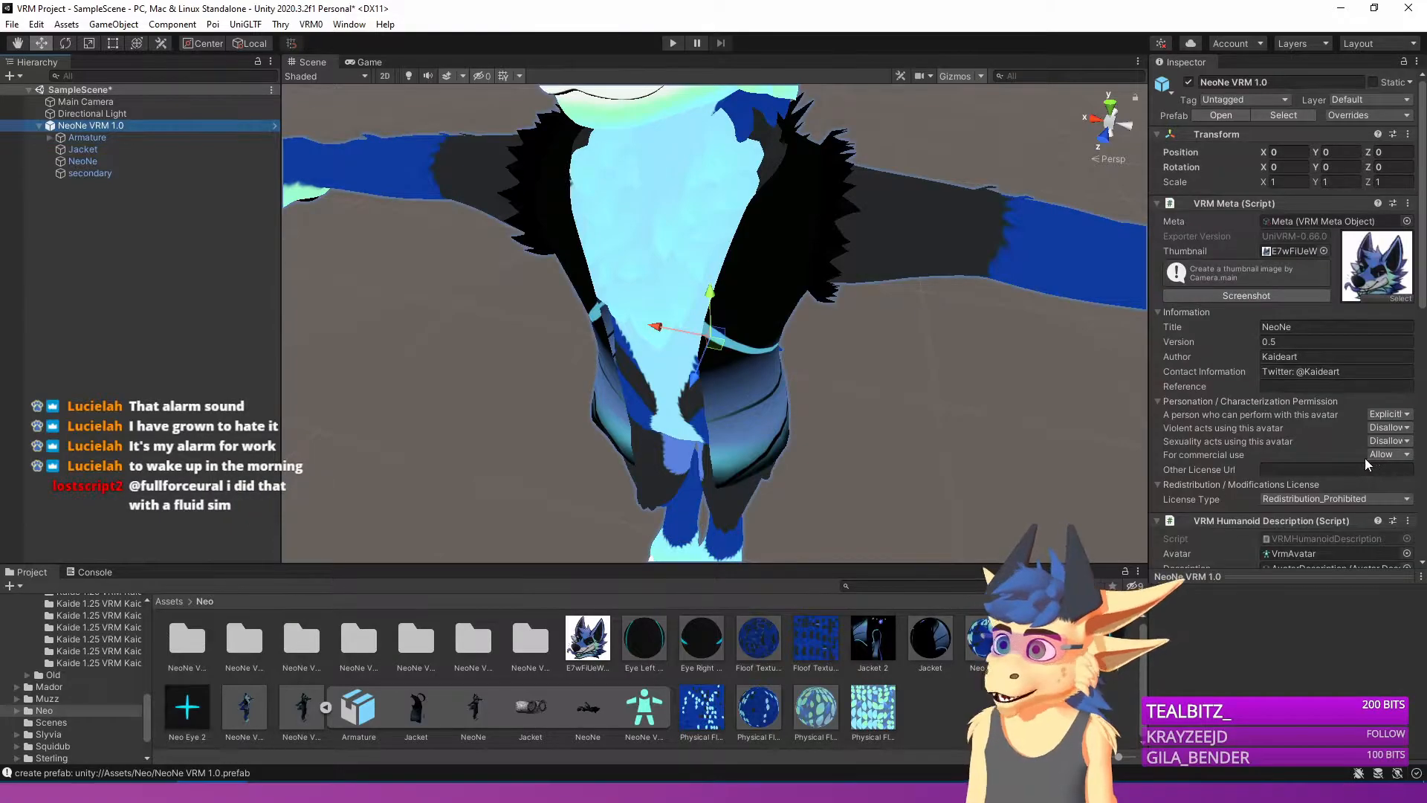
scroll(1372, 465, down, 10)
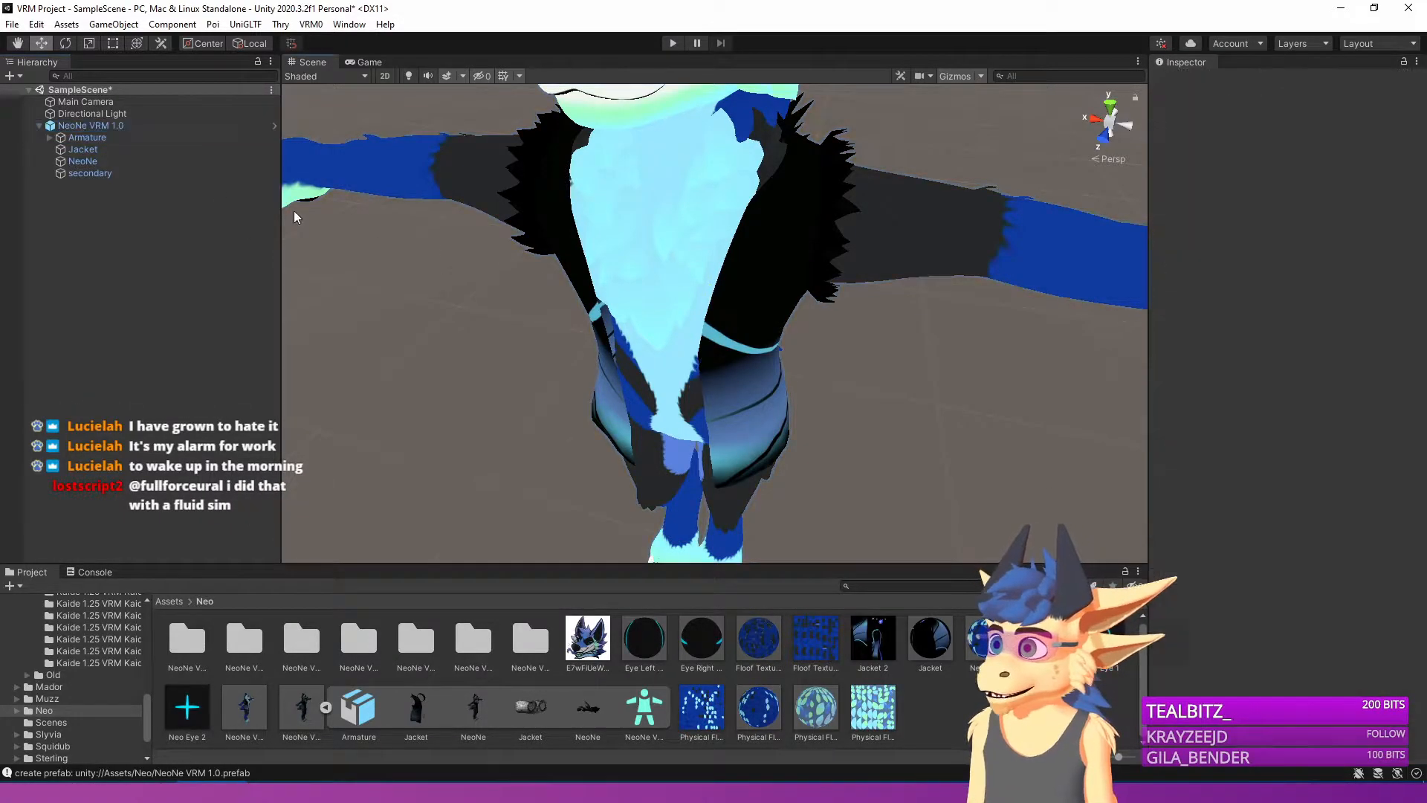
Delete all seven NeoNe VRM folders from the Neo assets folder.
click(530, 641)
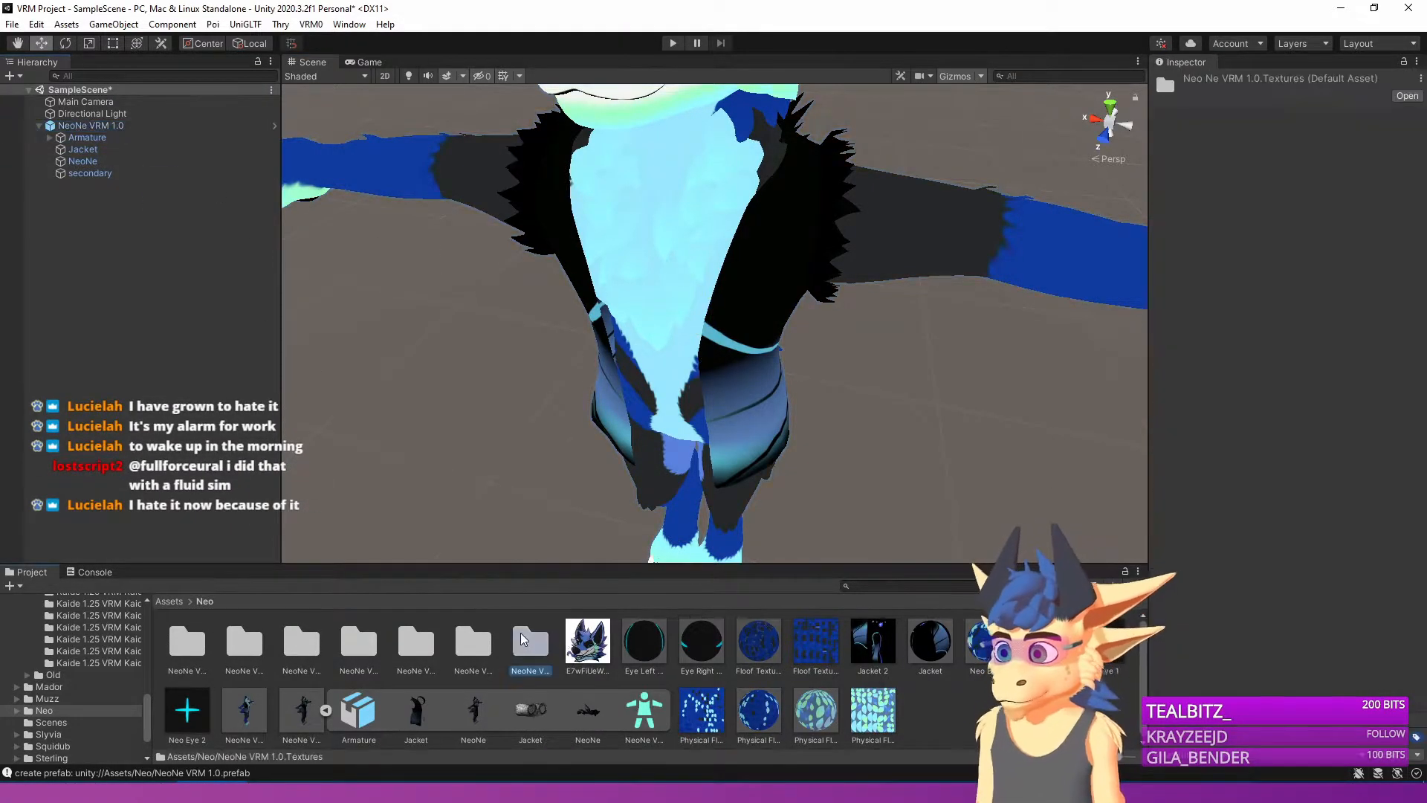
shift+click(190, 643)
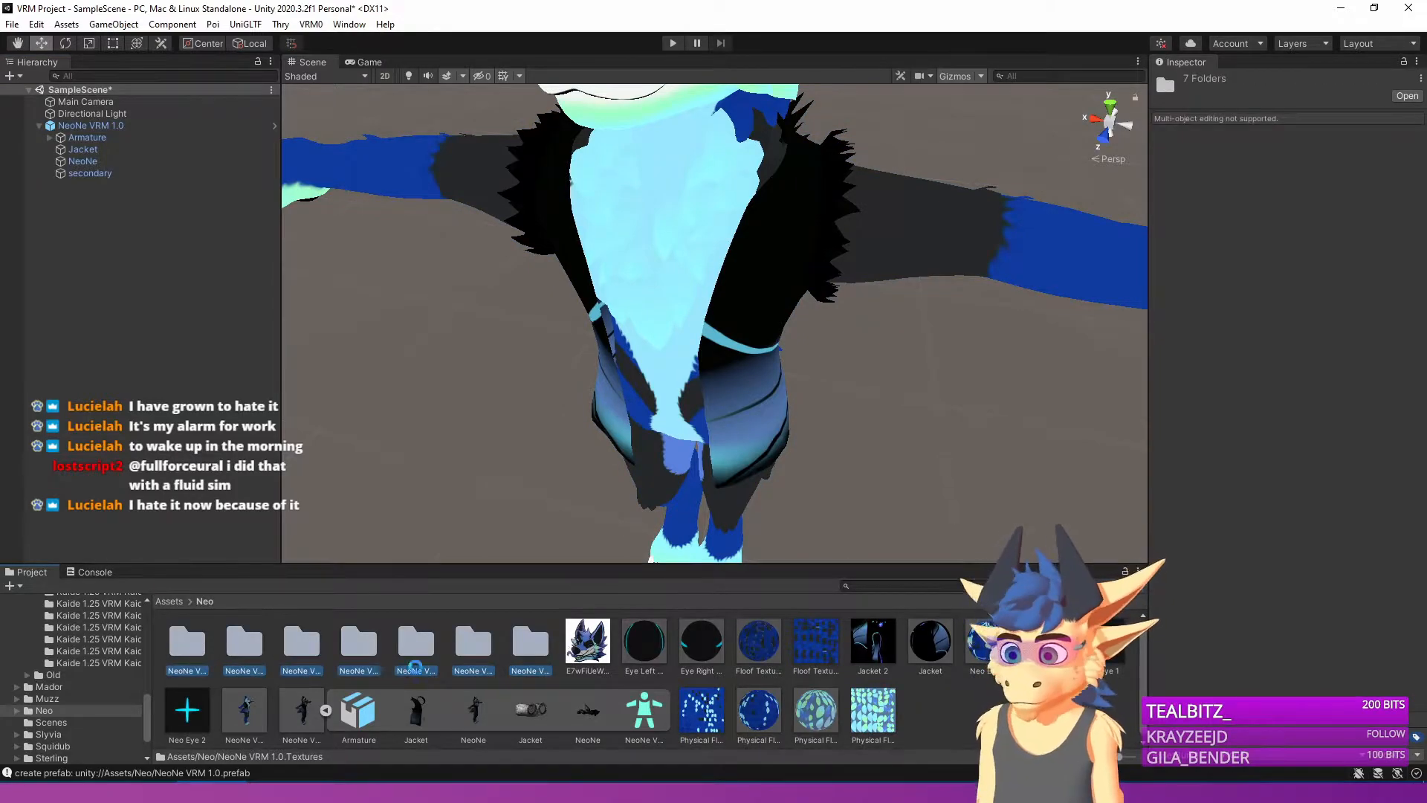
key(Delete)
click(743, 431)
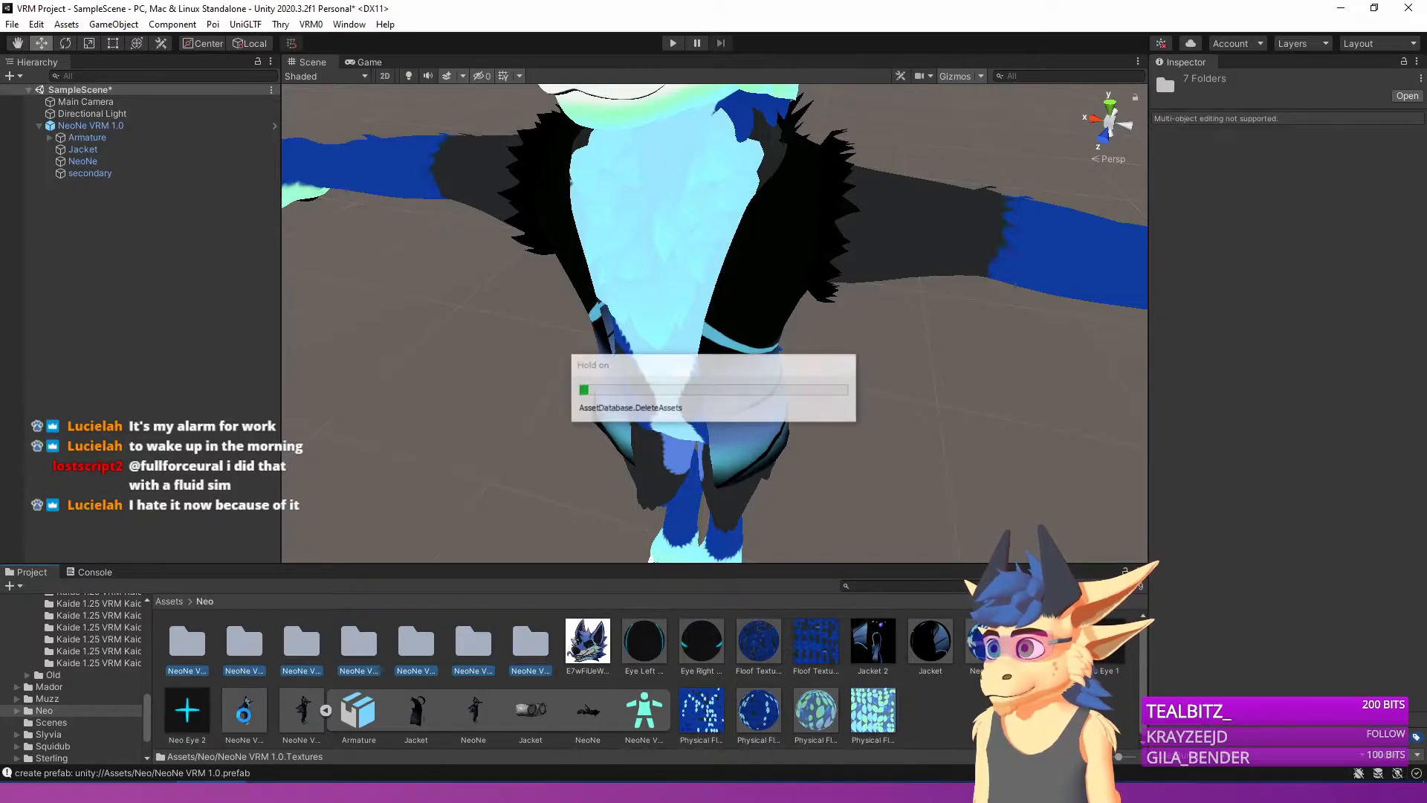
Delete the NeoNe VRM 1.0 prefab asset and remove its instance from the scene.
click(825, 647)
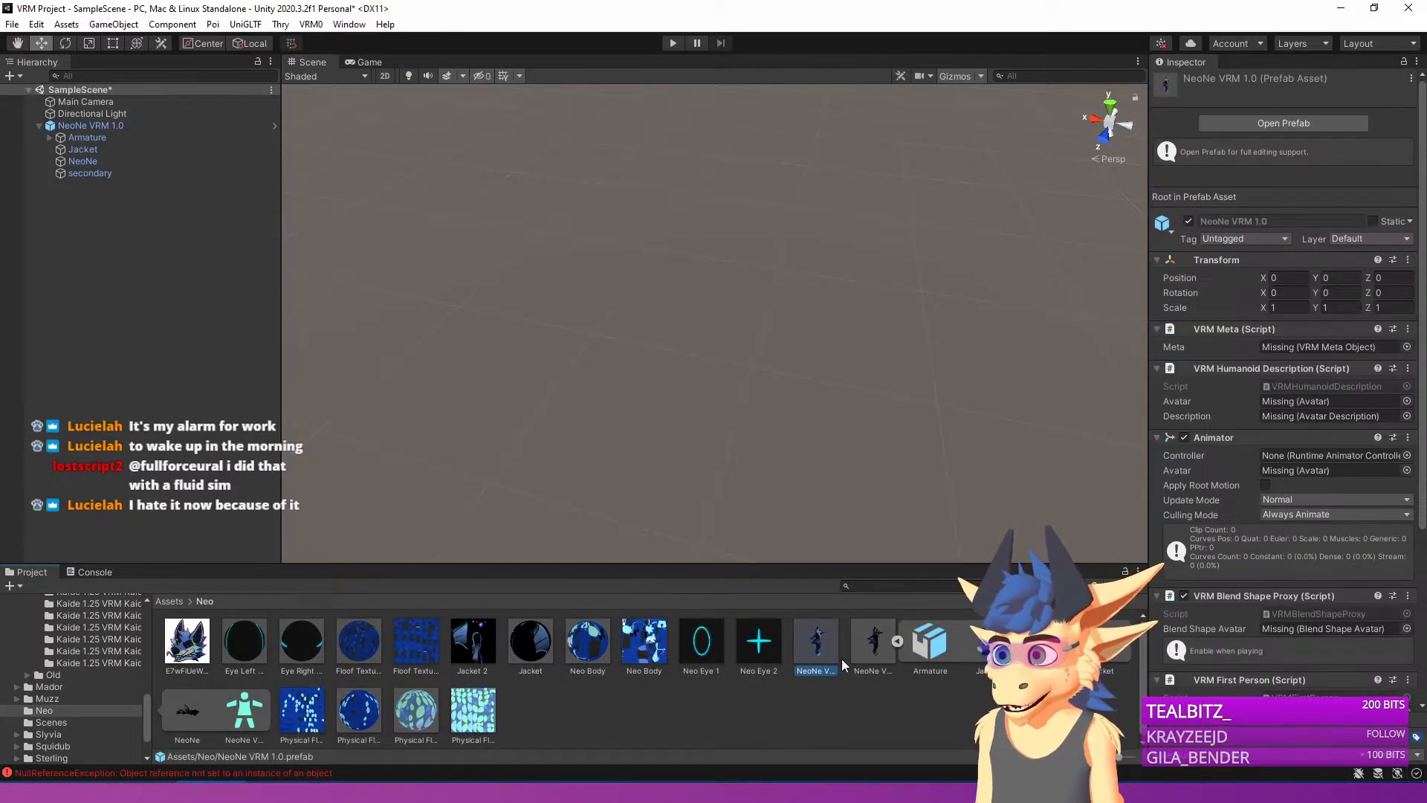
key(Delete)
click(755, 426)
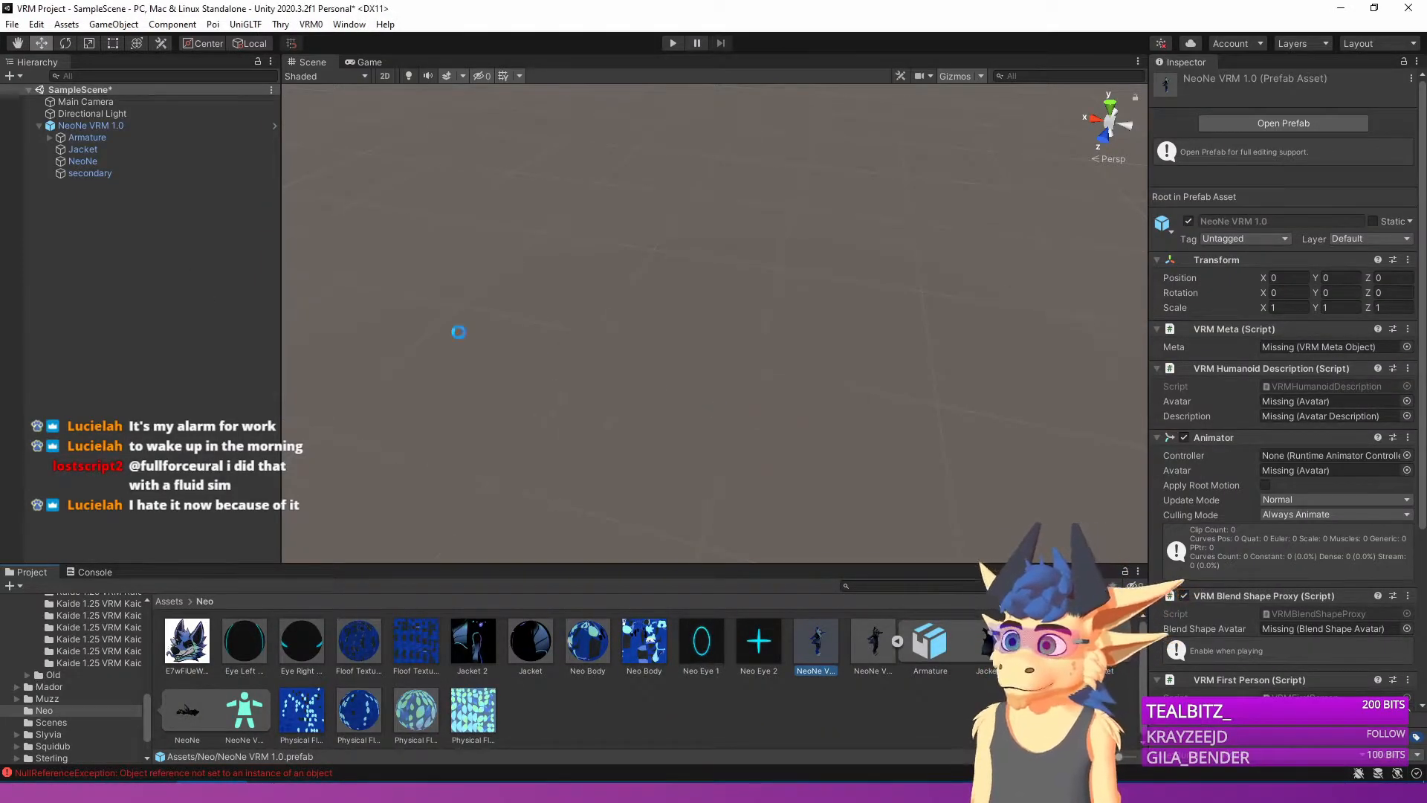
click(113, 126)
key(Delete)
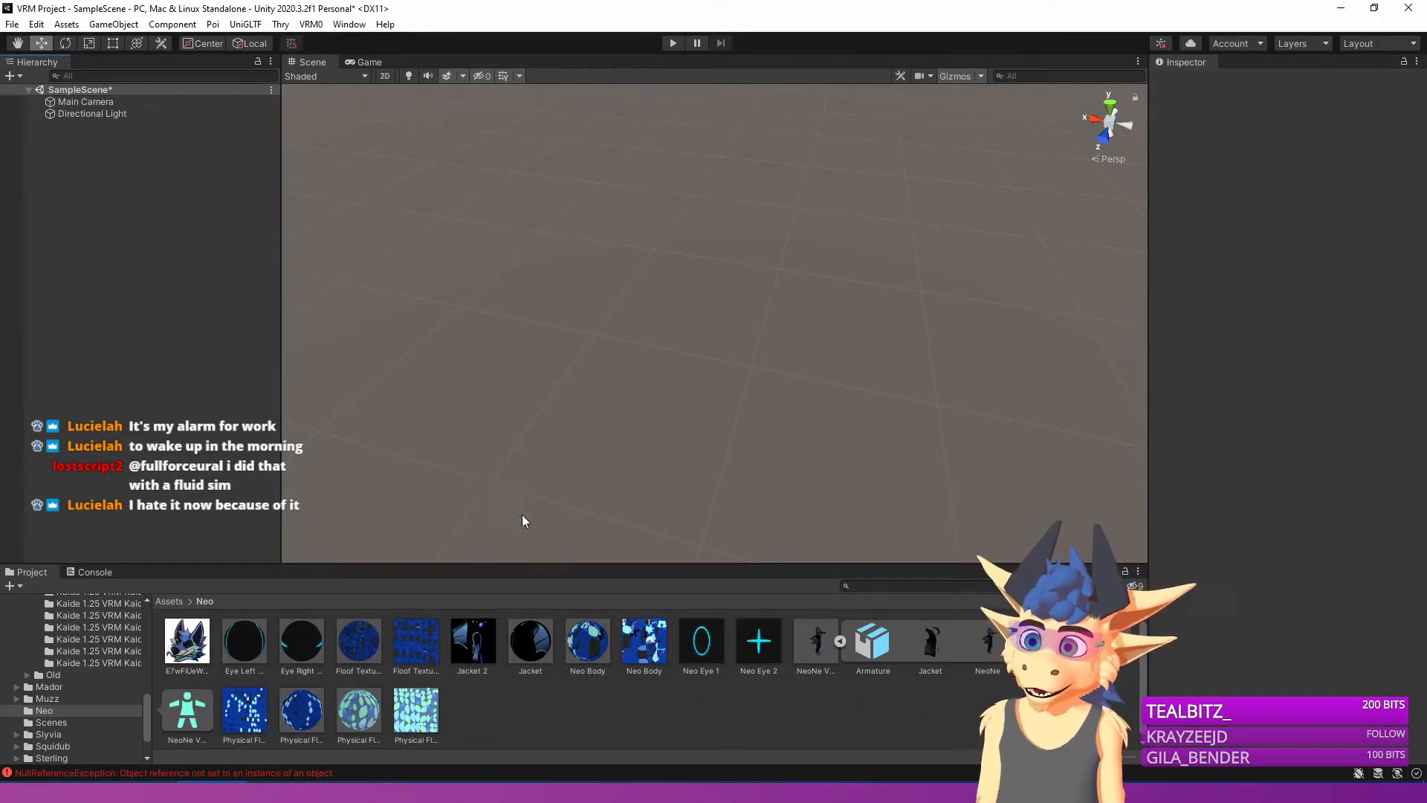
Delete the old NeoNe VRM.fbx model from the Neo assets folder.
click(816, 648)
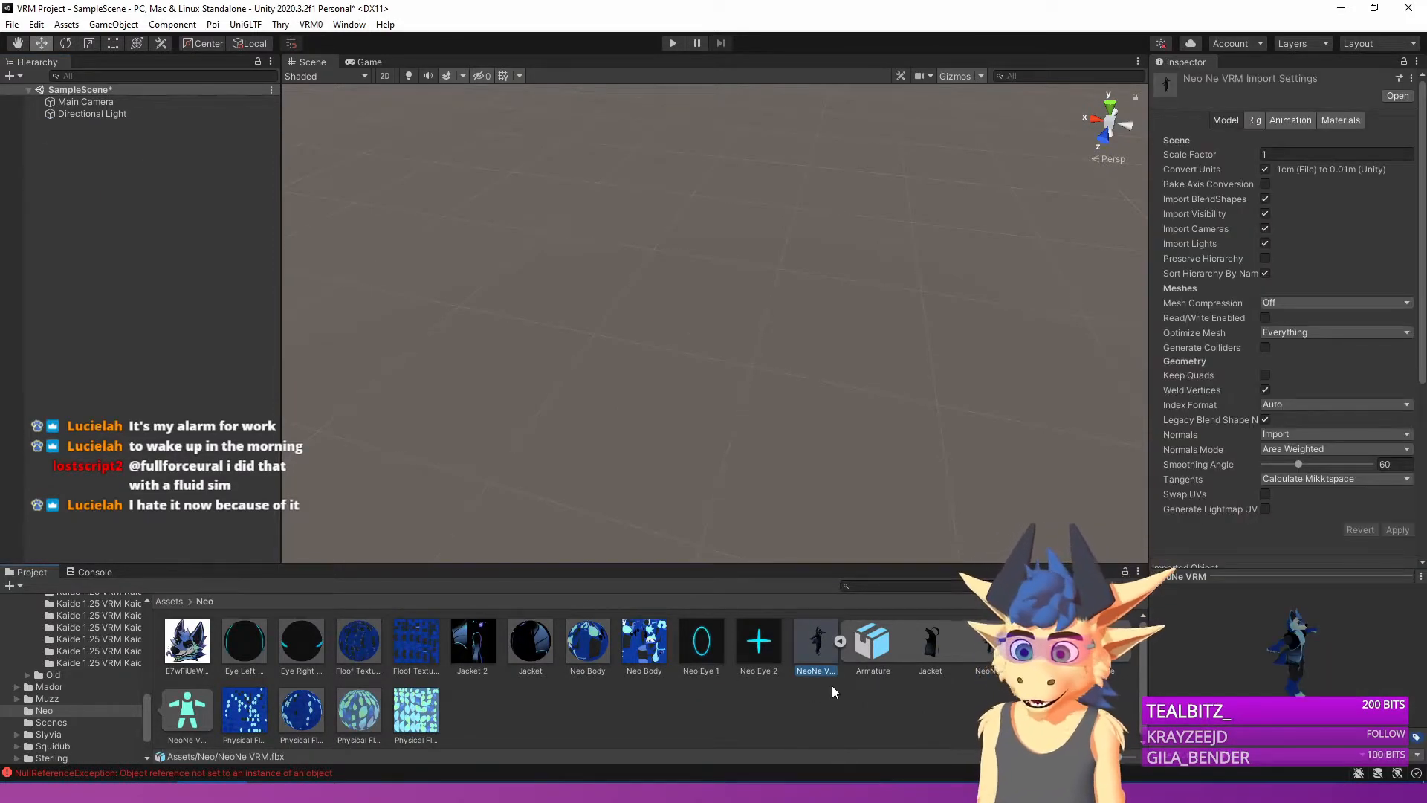
key(Delete)
click(755, 426)
Switch to Blender and export the character as an FBX file named NeoNe VRM.fbx.
mouse_move(430, 773)
click(288, 740)
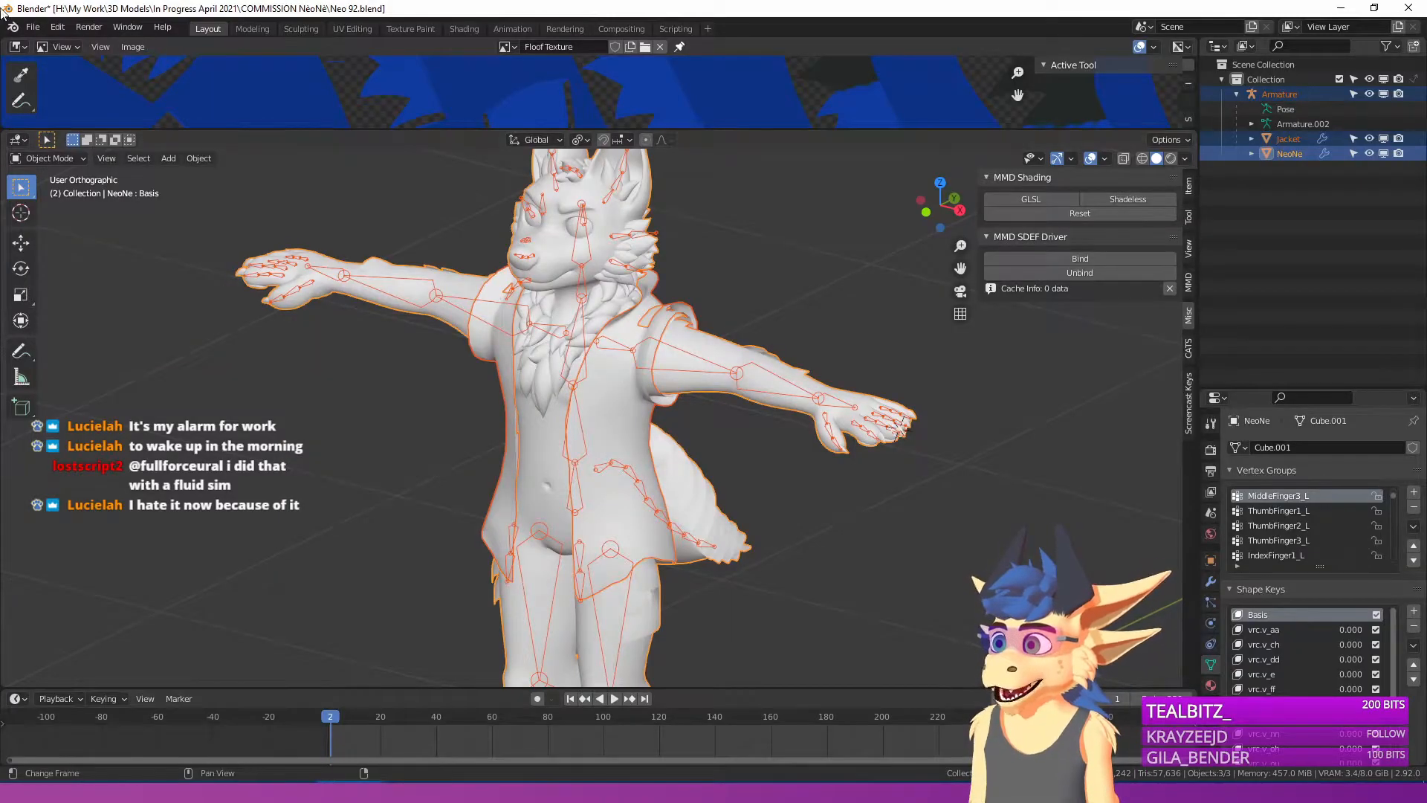
click(33, 27)
mouse_move(112, 243)
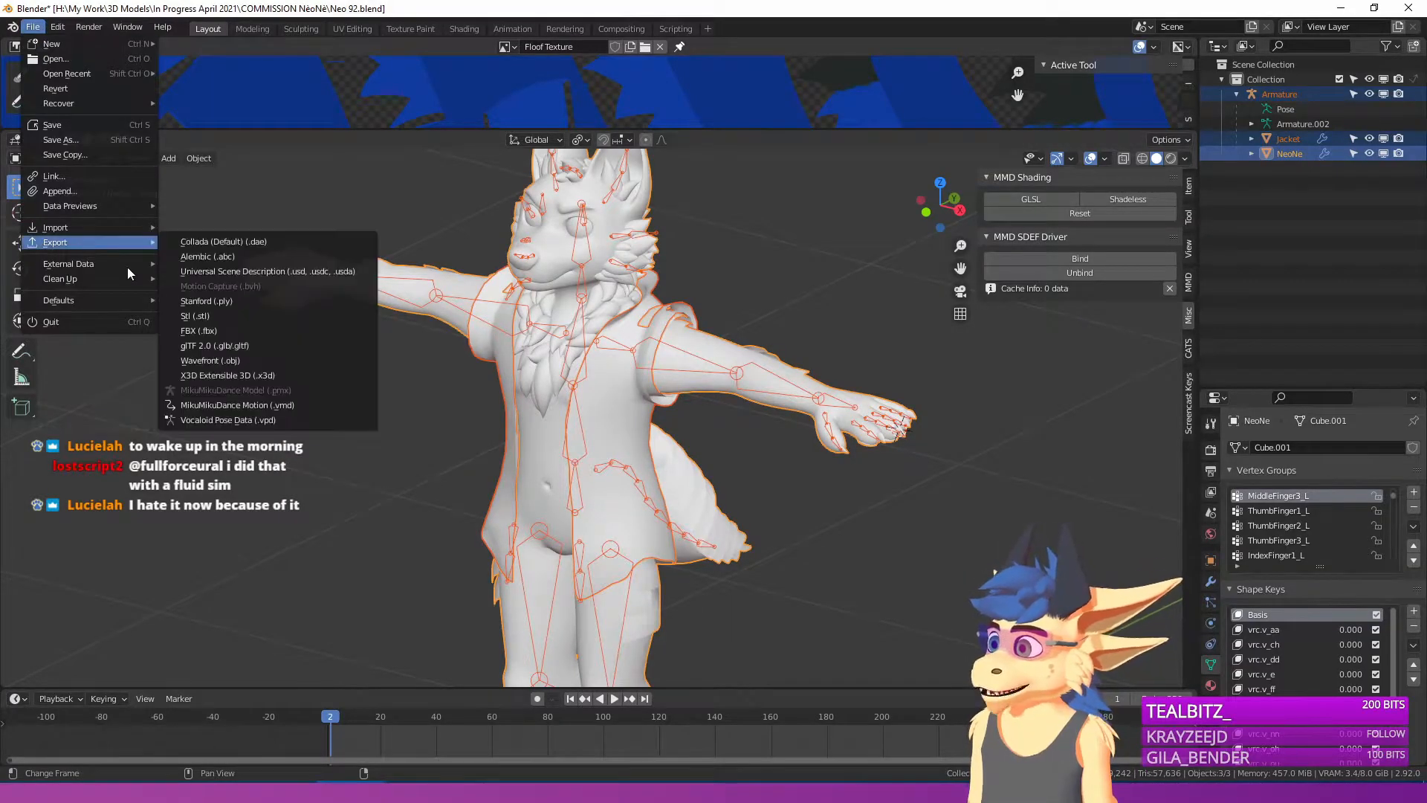
click(191, 333)
click(640, 632)
key(BackSpace)
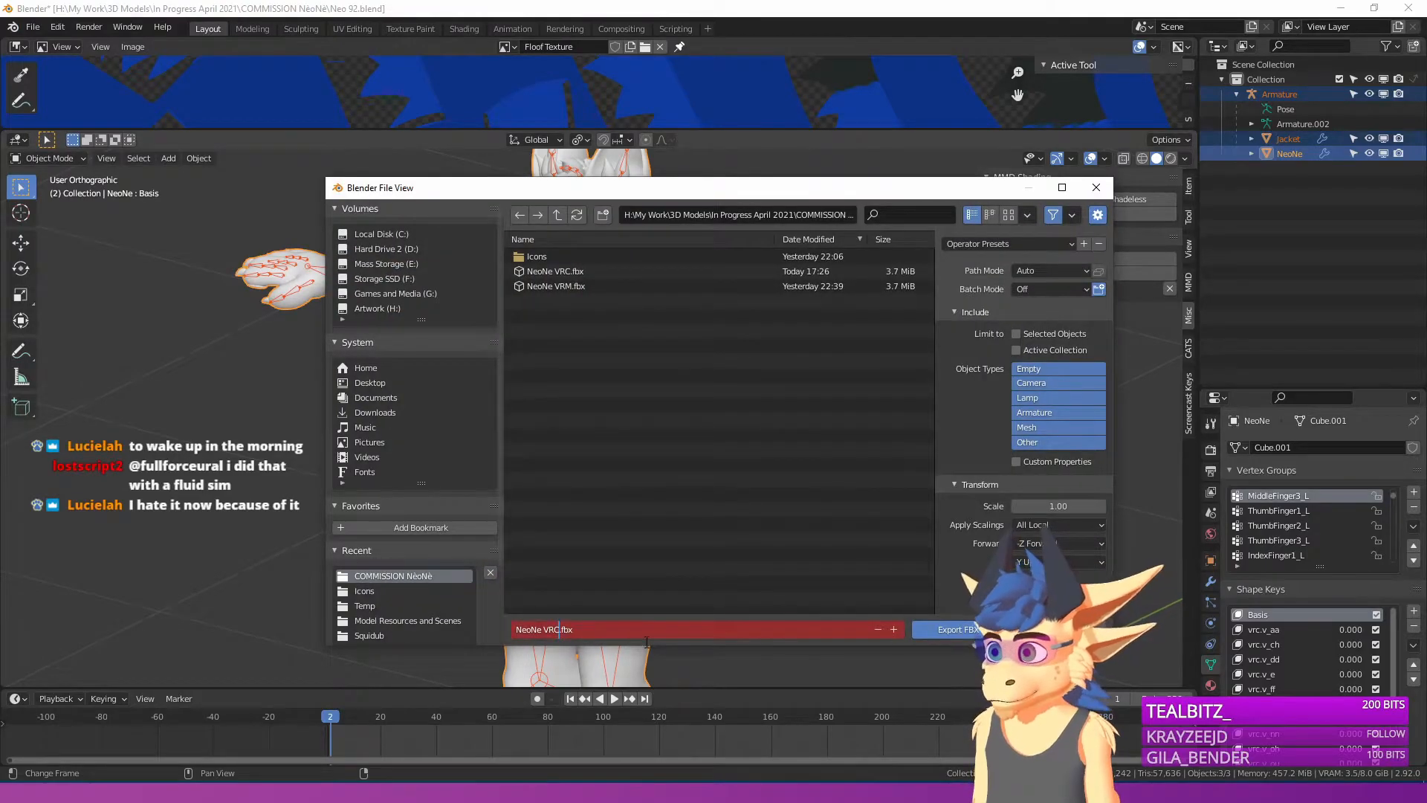
key(Return)
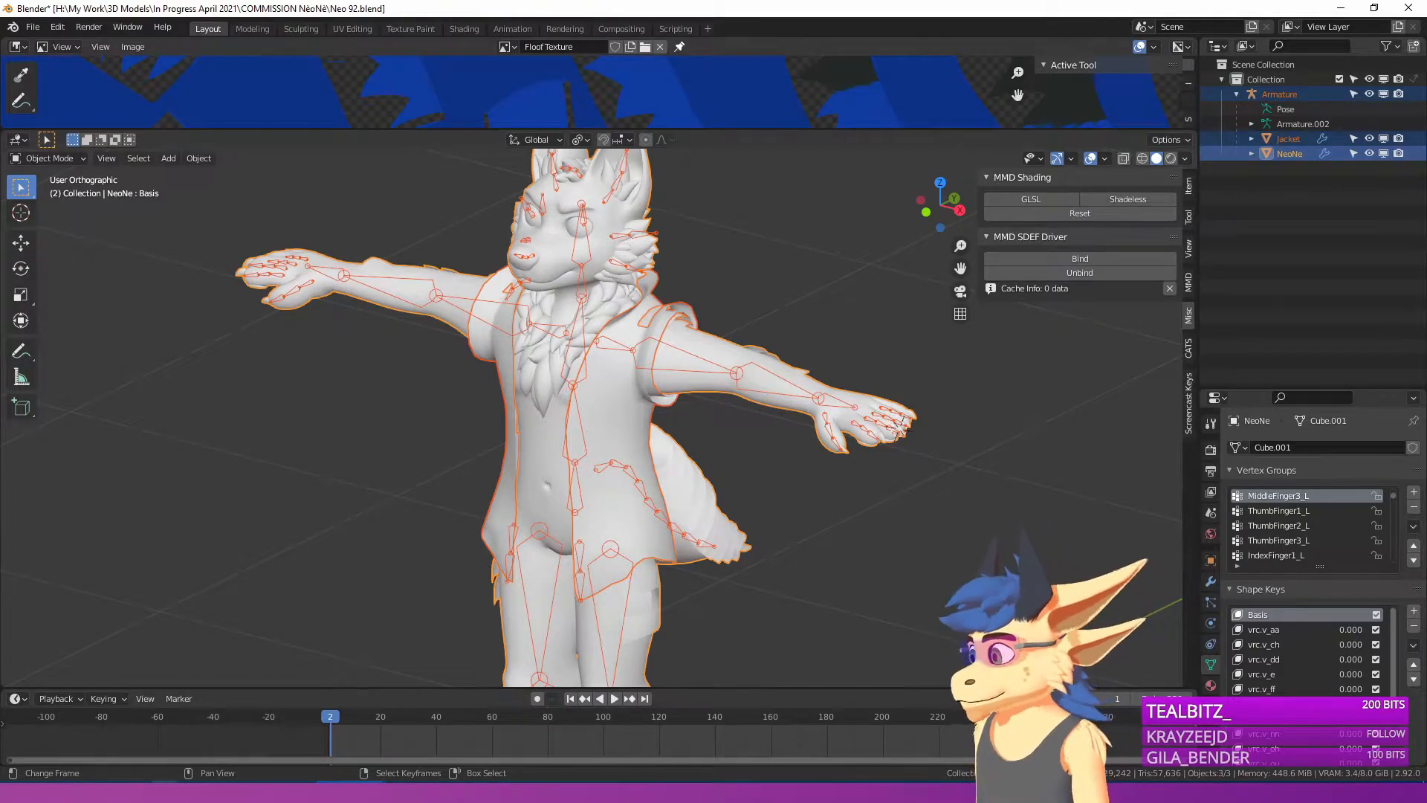
Switch back to Unity and place the reimported NeoNe VRM model in the scene.
click(212, 791)
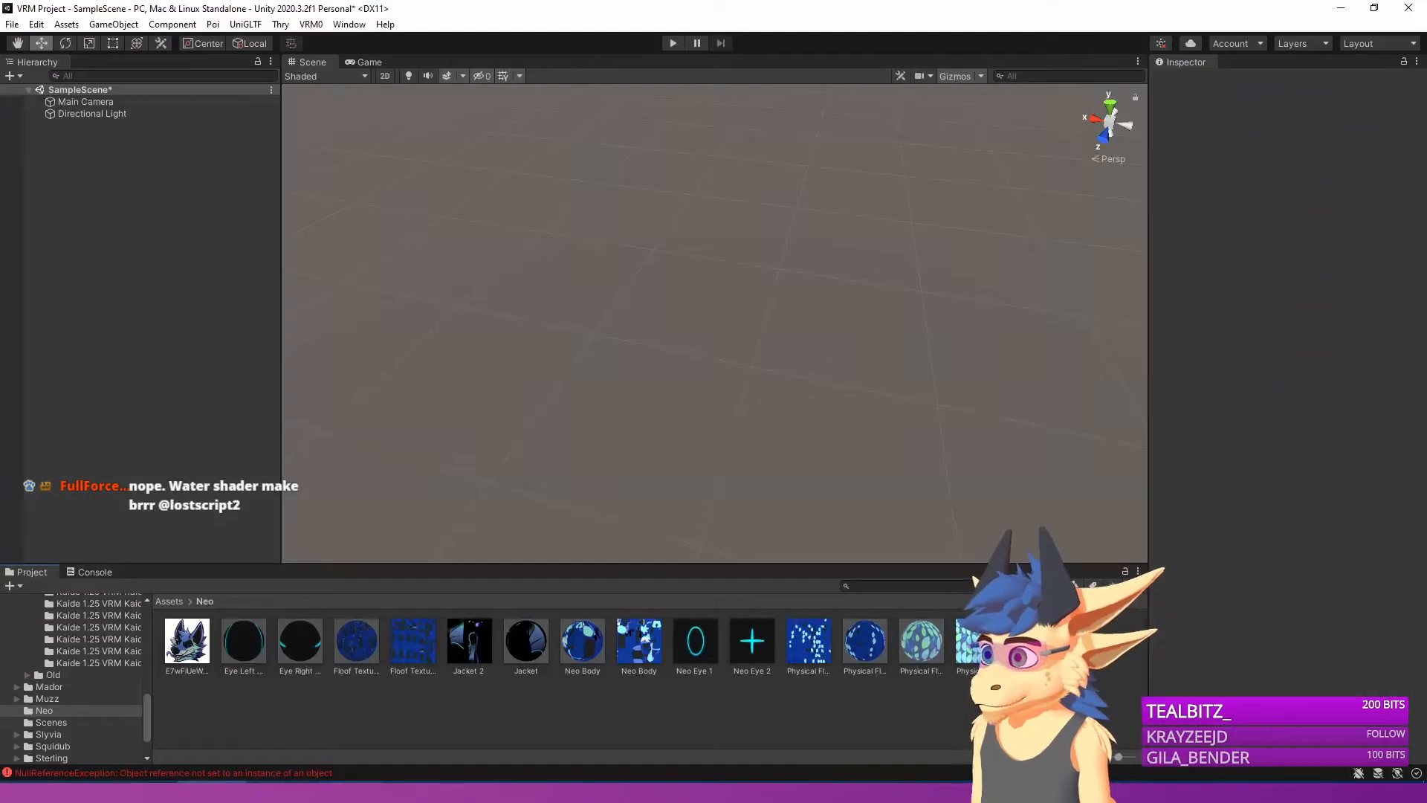
mouse_move(281, 792)
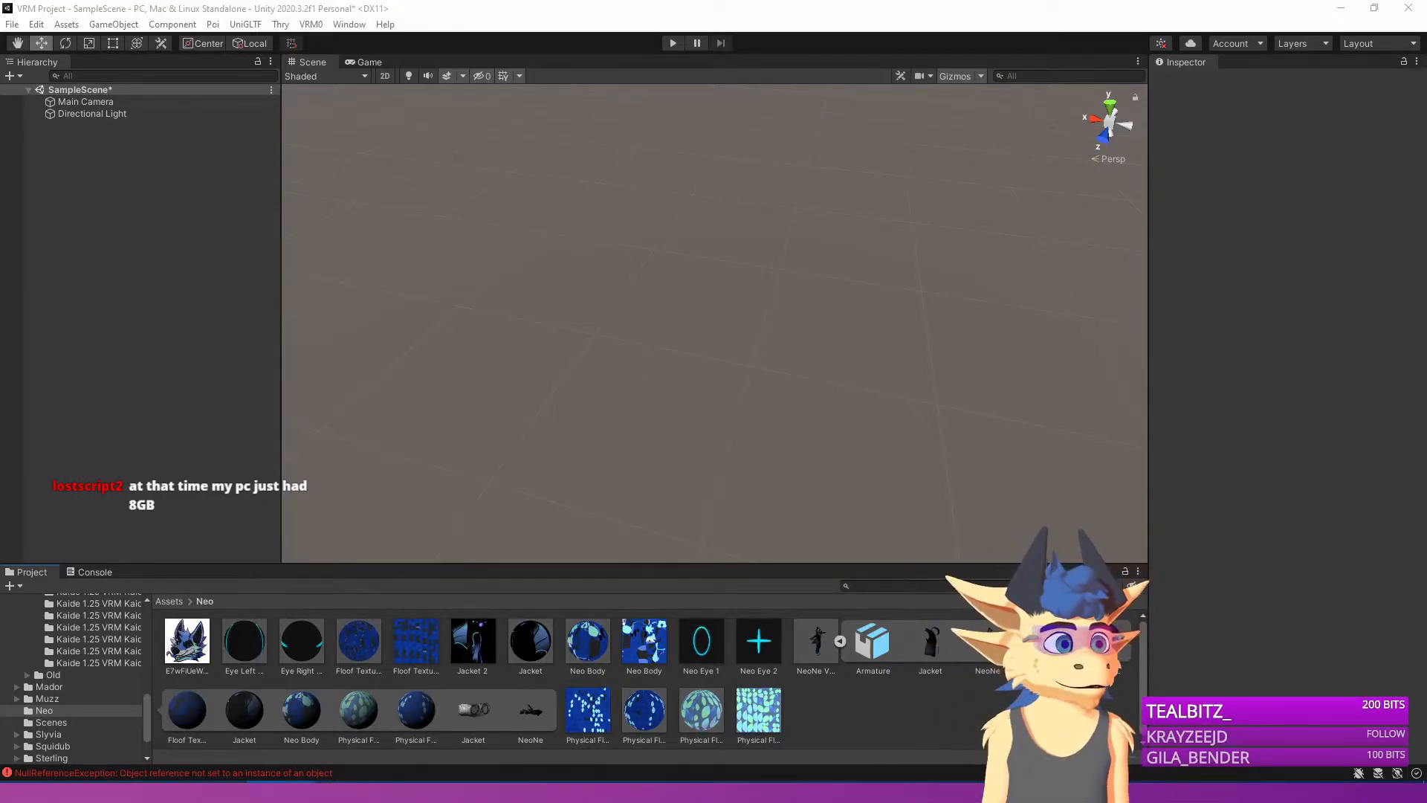
click(817, 644)
drag(820, 649, 116, 398)
key(s)
right_drag(707, 387, 731, 363)
key(w)
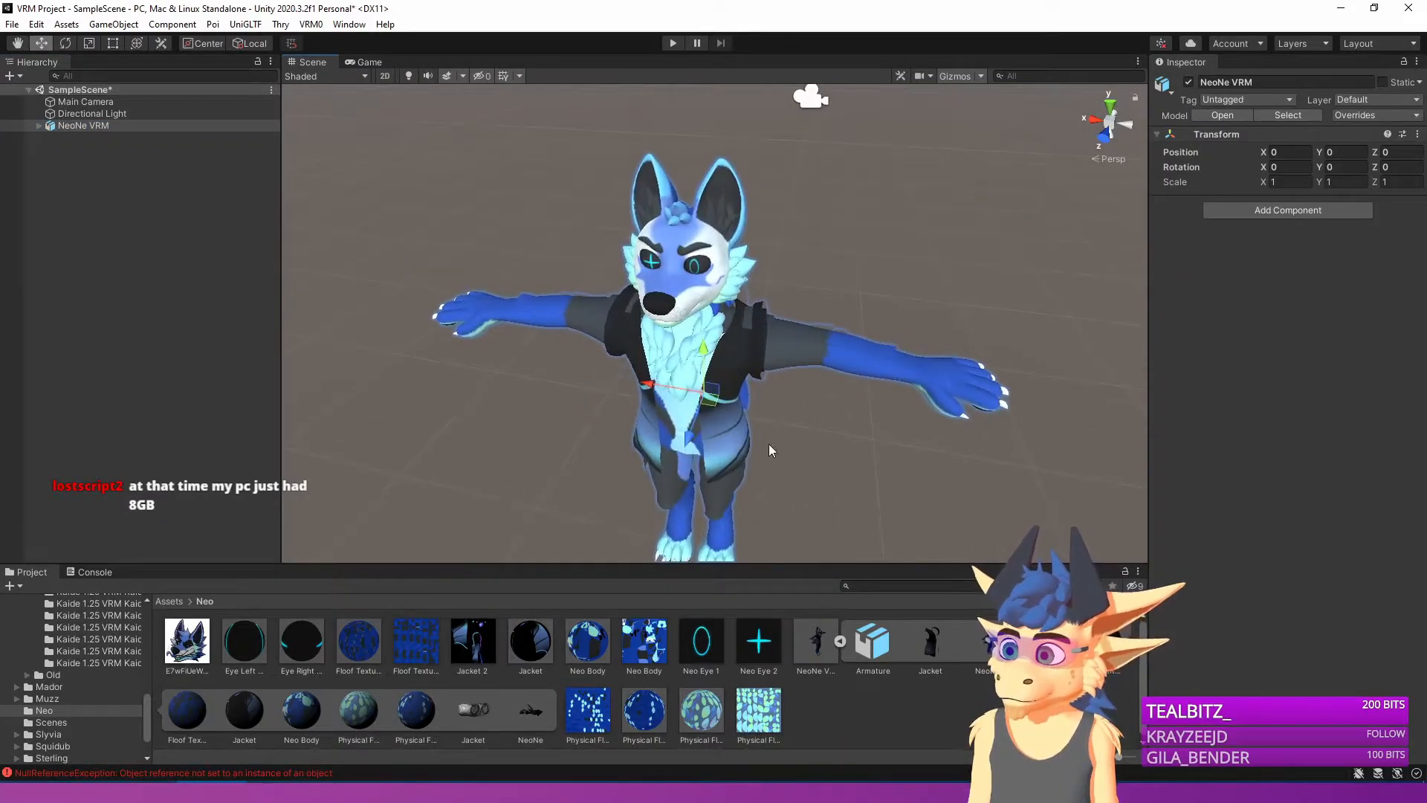
click(713, 413)
click(901, 400)
click(784, 344)
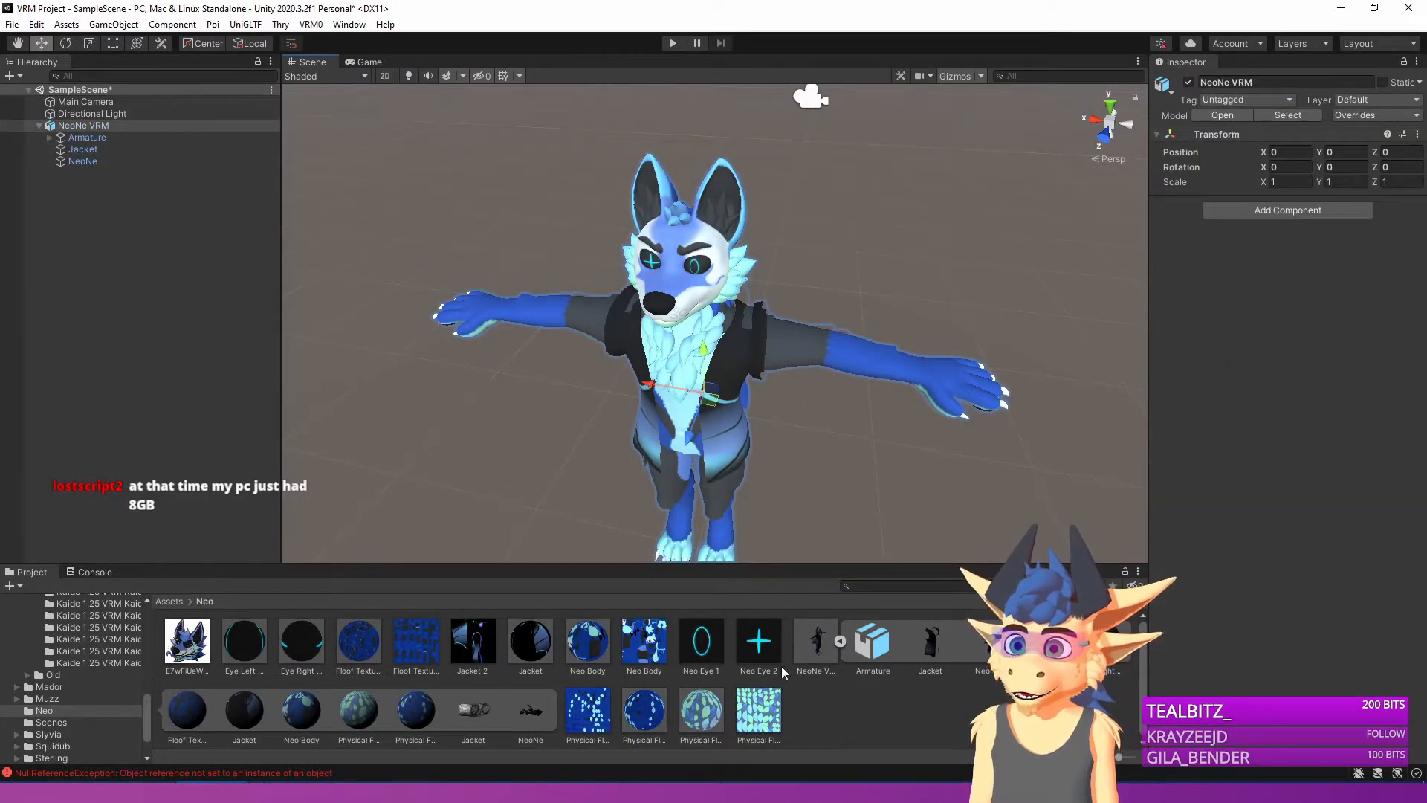
In the NeoNe VRM model's material import settings, remap Eye Left Material, Eye Right Material and Floof Texture to the matching project materials.
click(1288, 115)
click(1340, 120)
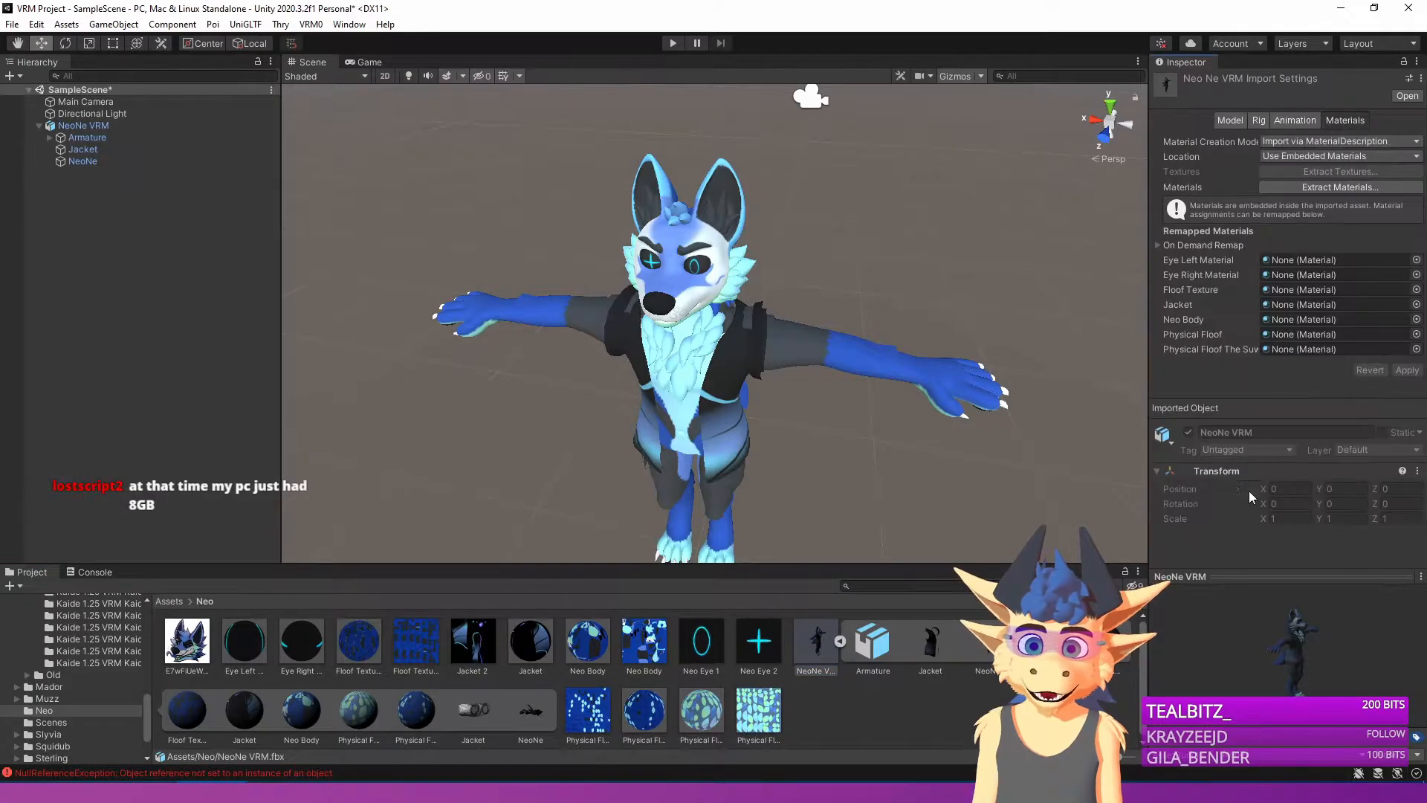
drag(1286, 347, 1297, 260)
drag(1205, 299, 1278, 277)
drag(360, 634, 1372, 297)
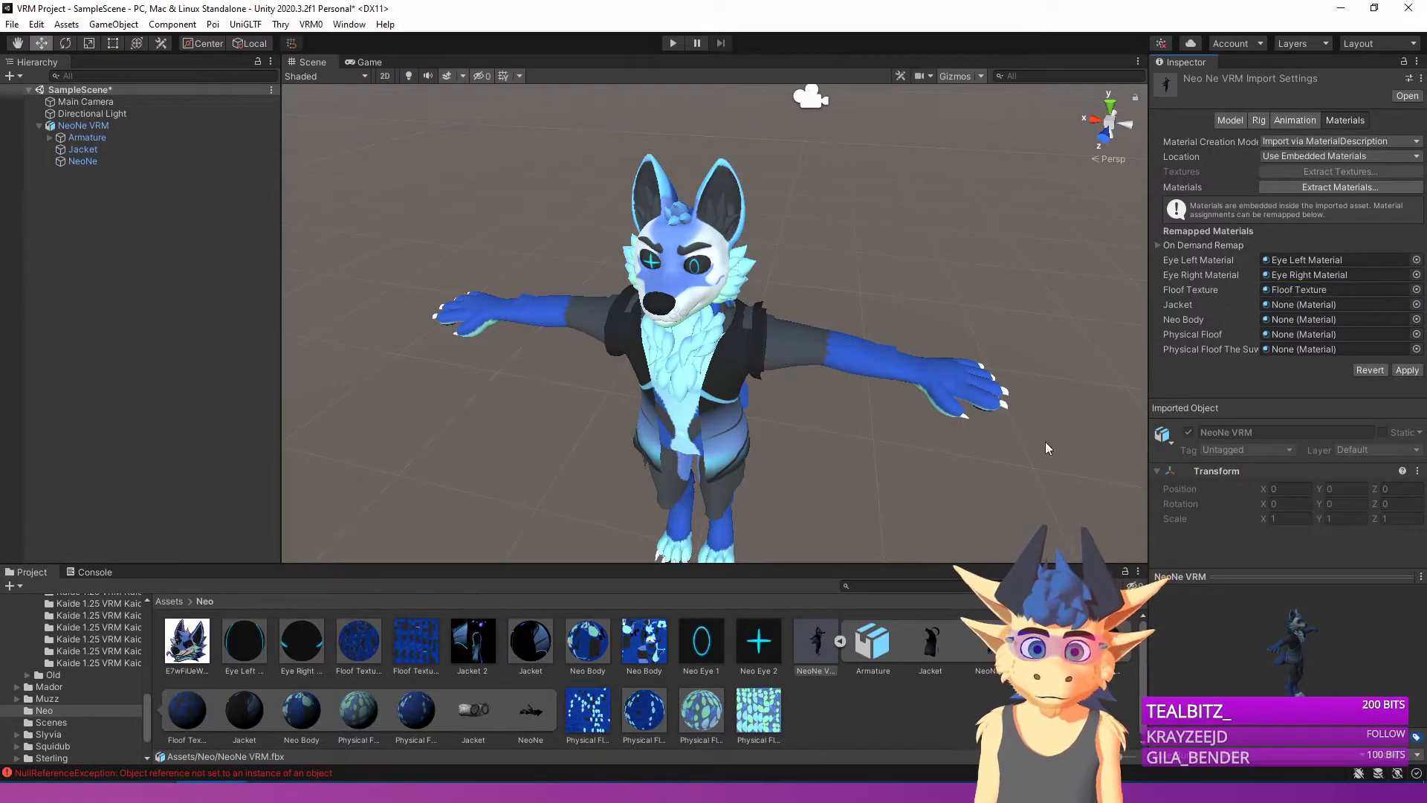
Remap Jacket and Neo Body to their matching materials, fill both Physical Floof slots with the Physical Floof materials, and apply the import settings.
drag(525, 661, 1309, 305)
drag(588, 647, 1308, 320)
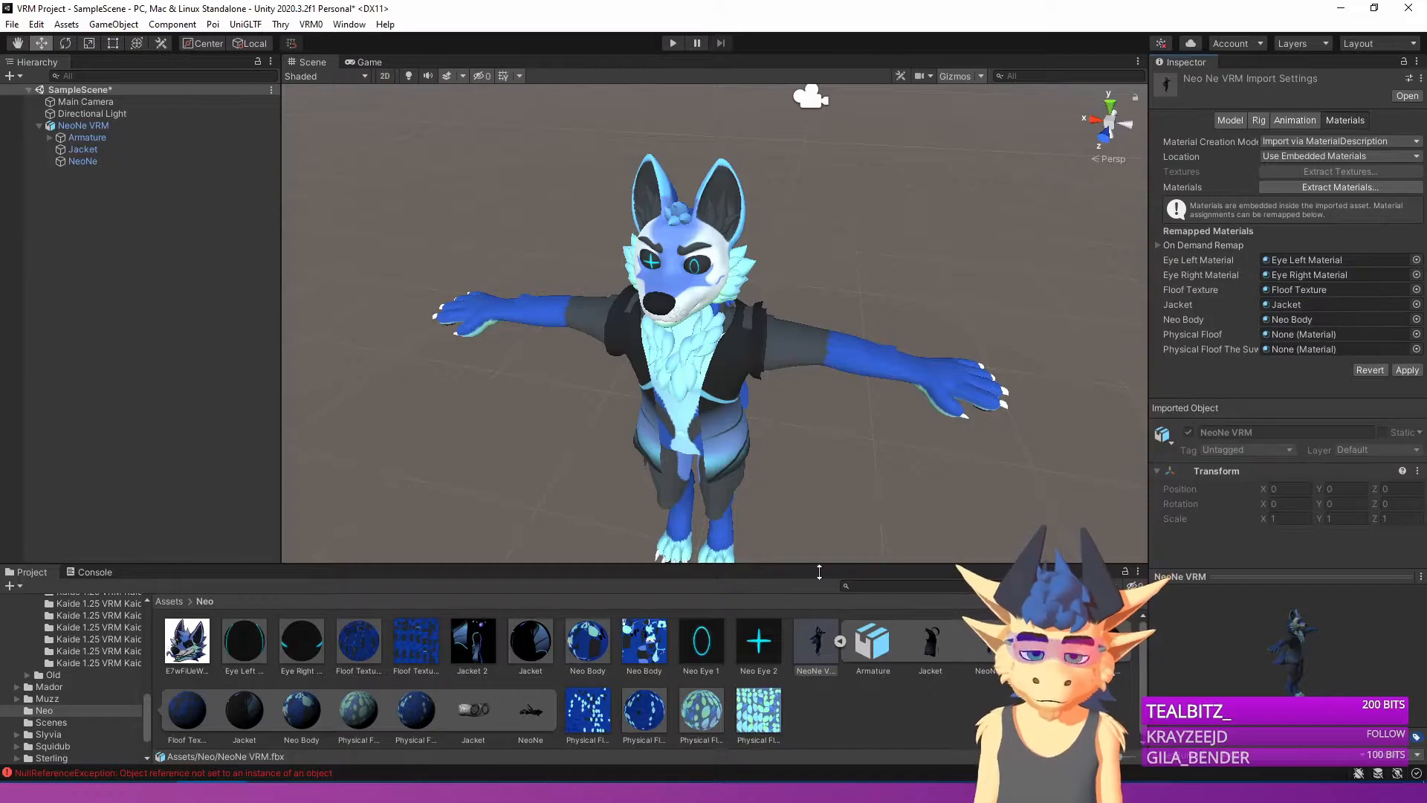
drag(644, 716, 1308, 334)
drag(713, 739, 1301, 353)
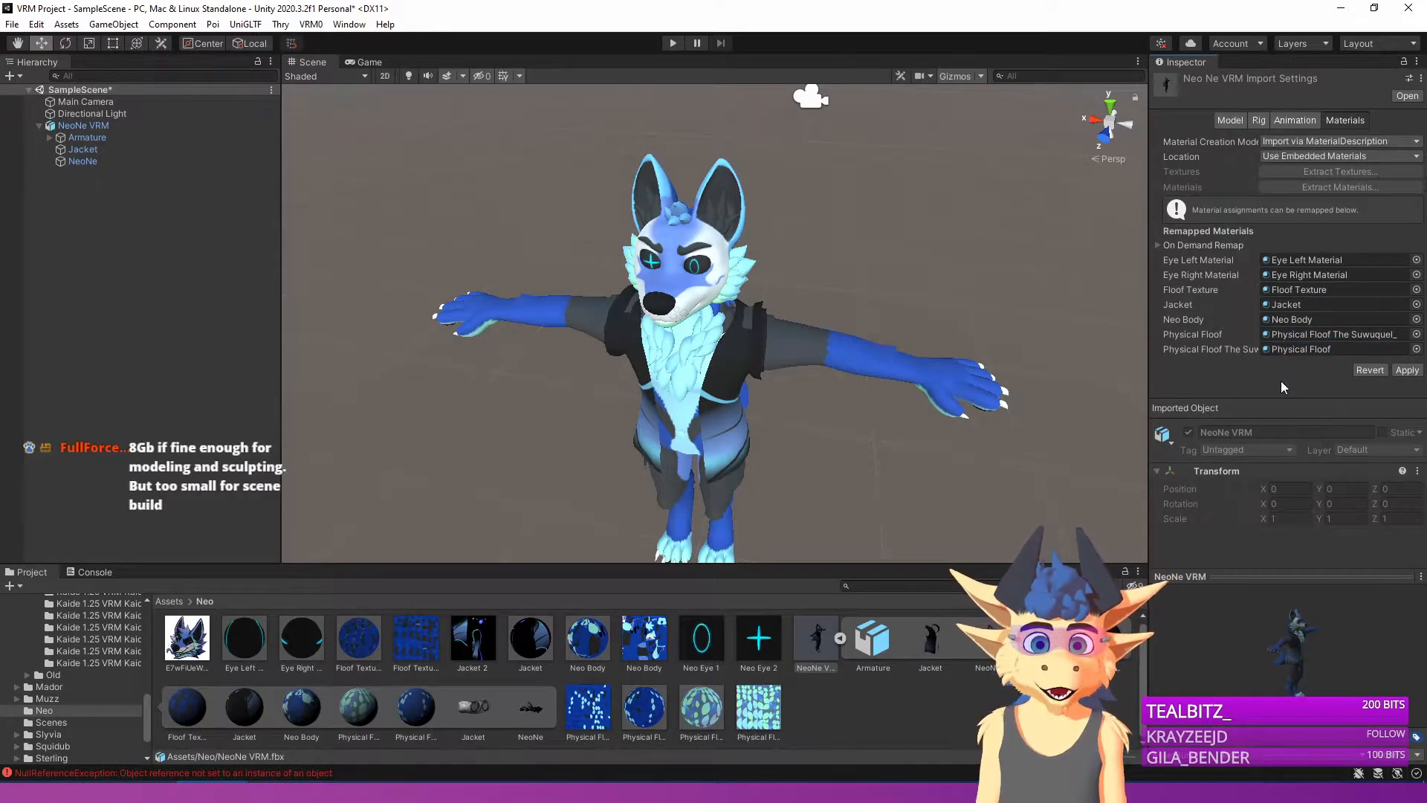
click(1405, 371)
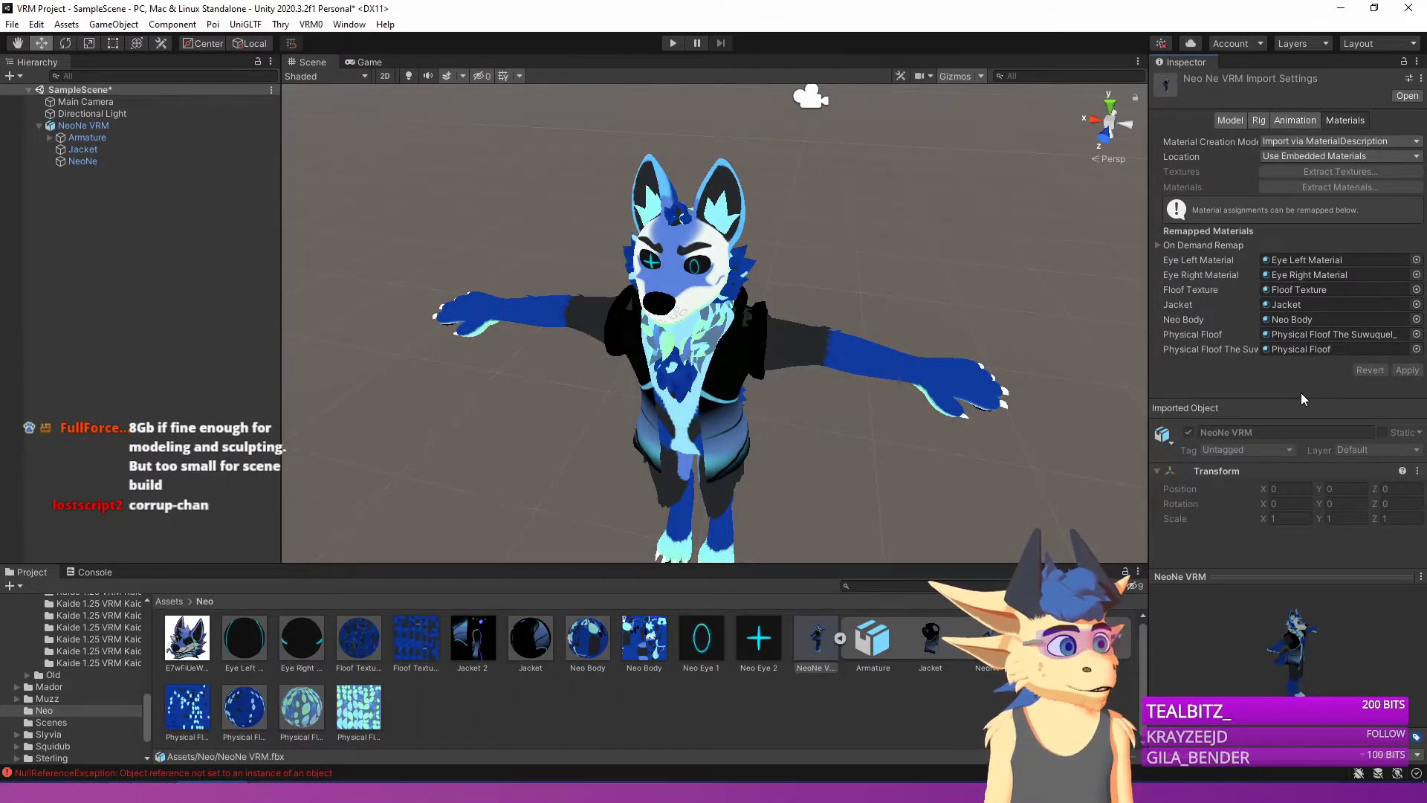
Reassign the floof materials on the model's chest fur in the scene and save the scene.
alt+drag(710, 431, 712, 383)
key(w)
right_drag(712, 383, 759, 356)
key(s)
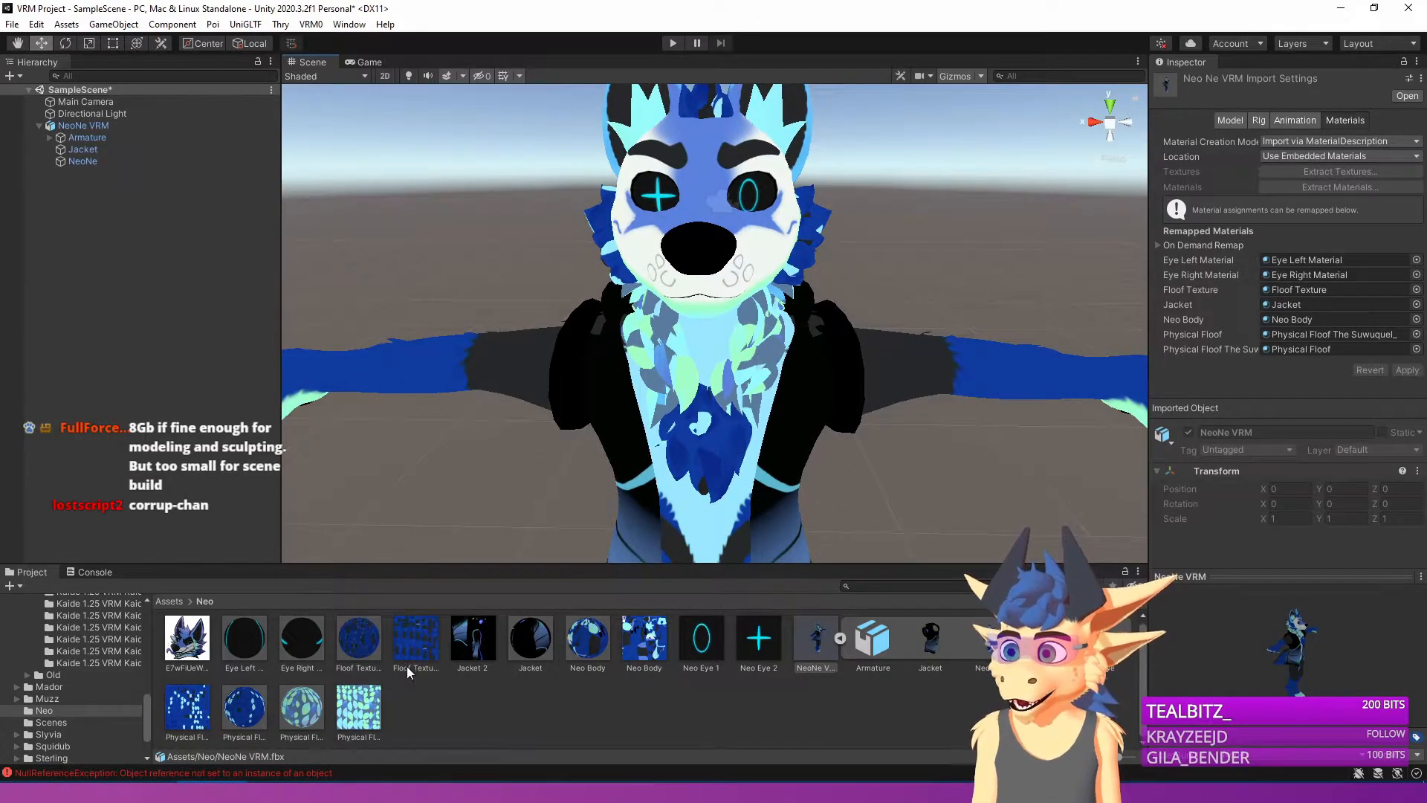
drag(244, 720, 1060, 418)
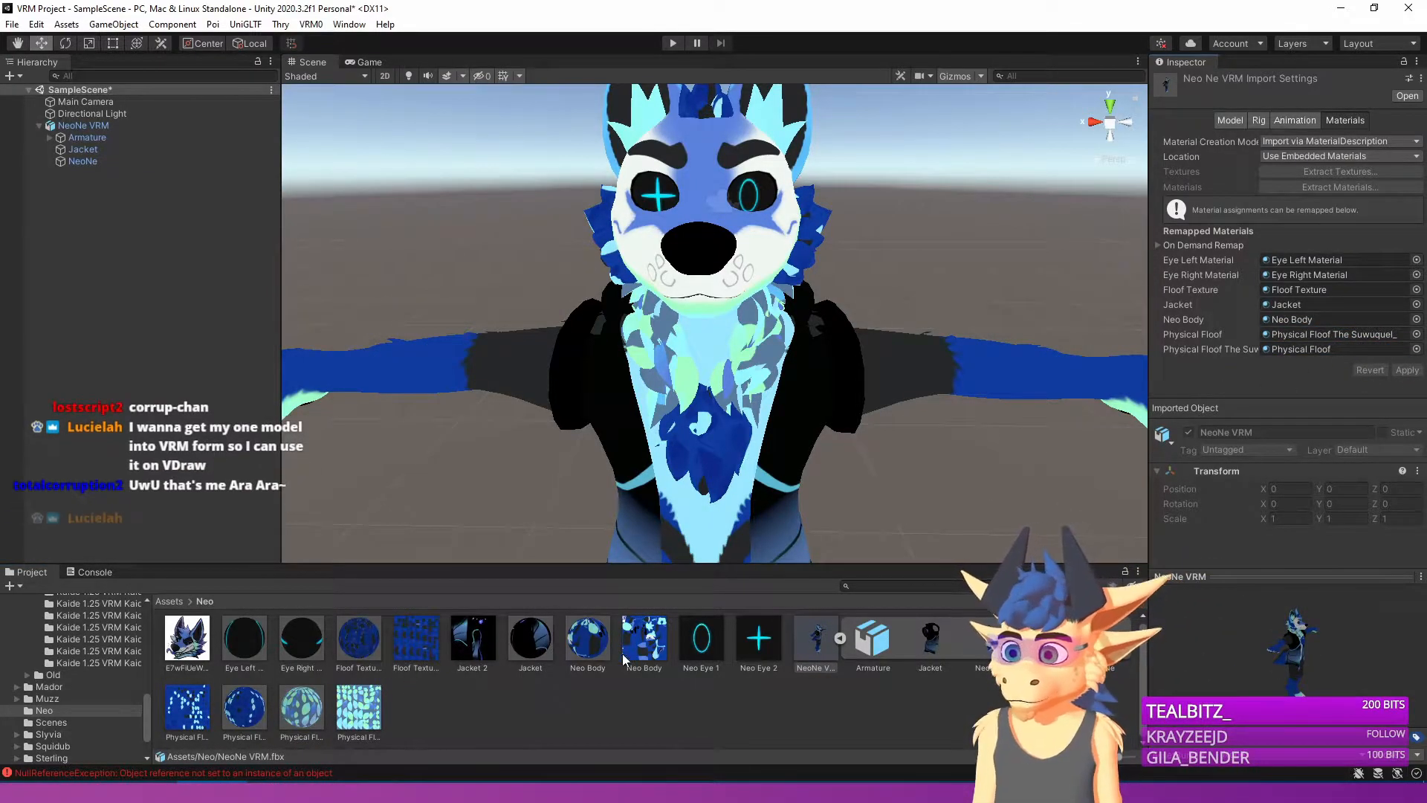
click(710, 391)
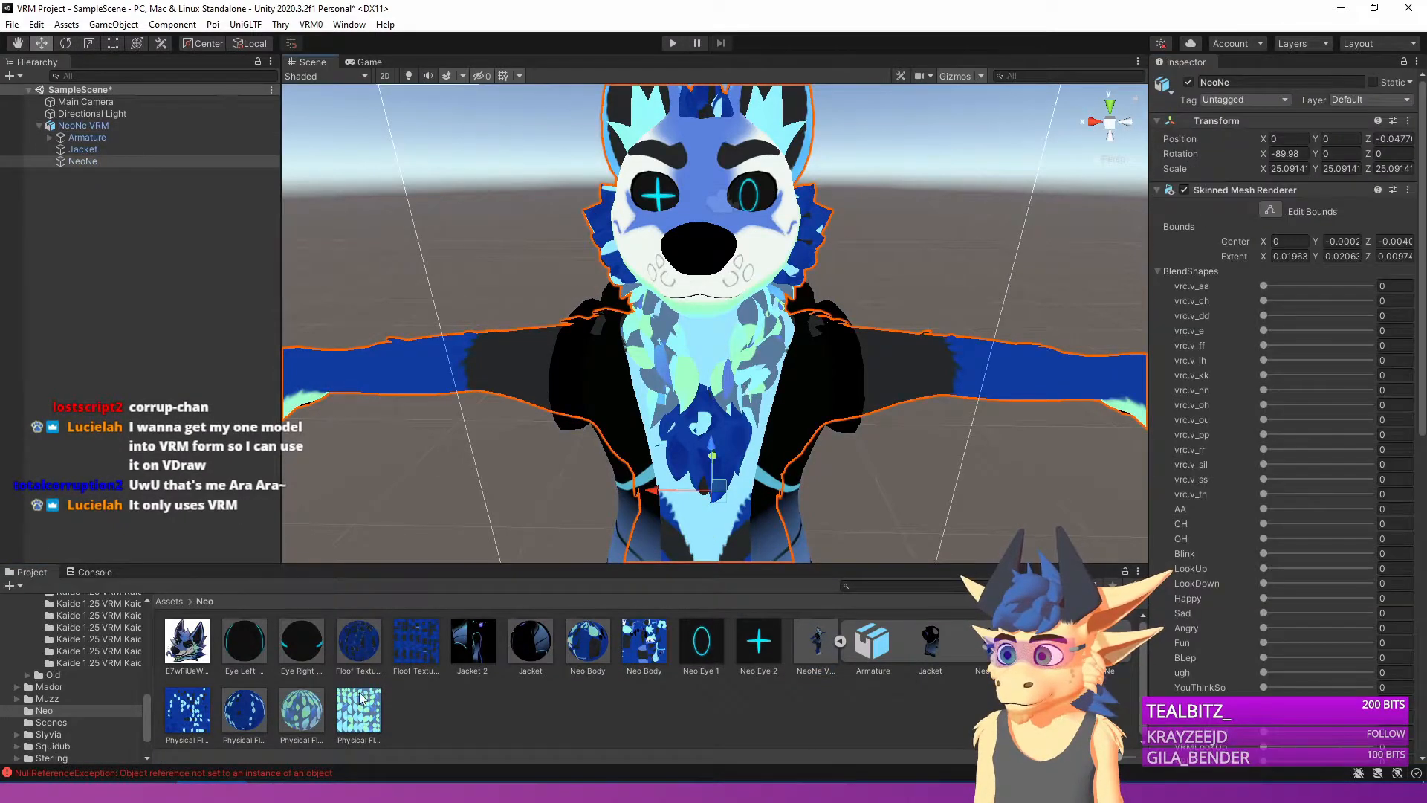
click(445, 441)
drag(292, 709, 681, 424)
drag(330, 649, 664, 361)
scroll(715, 404, down, 5)
mouse_move(715, 405)
right_down()
mouse_move(669, 438)
mouse_move(719, 359)
mouse_move(725, 408)
right_up()
key(ctrl+s)
Inspect the textured NeoNe VRM model in the scene from several angles.
right_drag(725, 407, 780, 429)
key(s)
key(w)
key(s)
key(w)
key(a)
key(w)
key(s)
key(w)
key(a)
key(s)
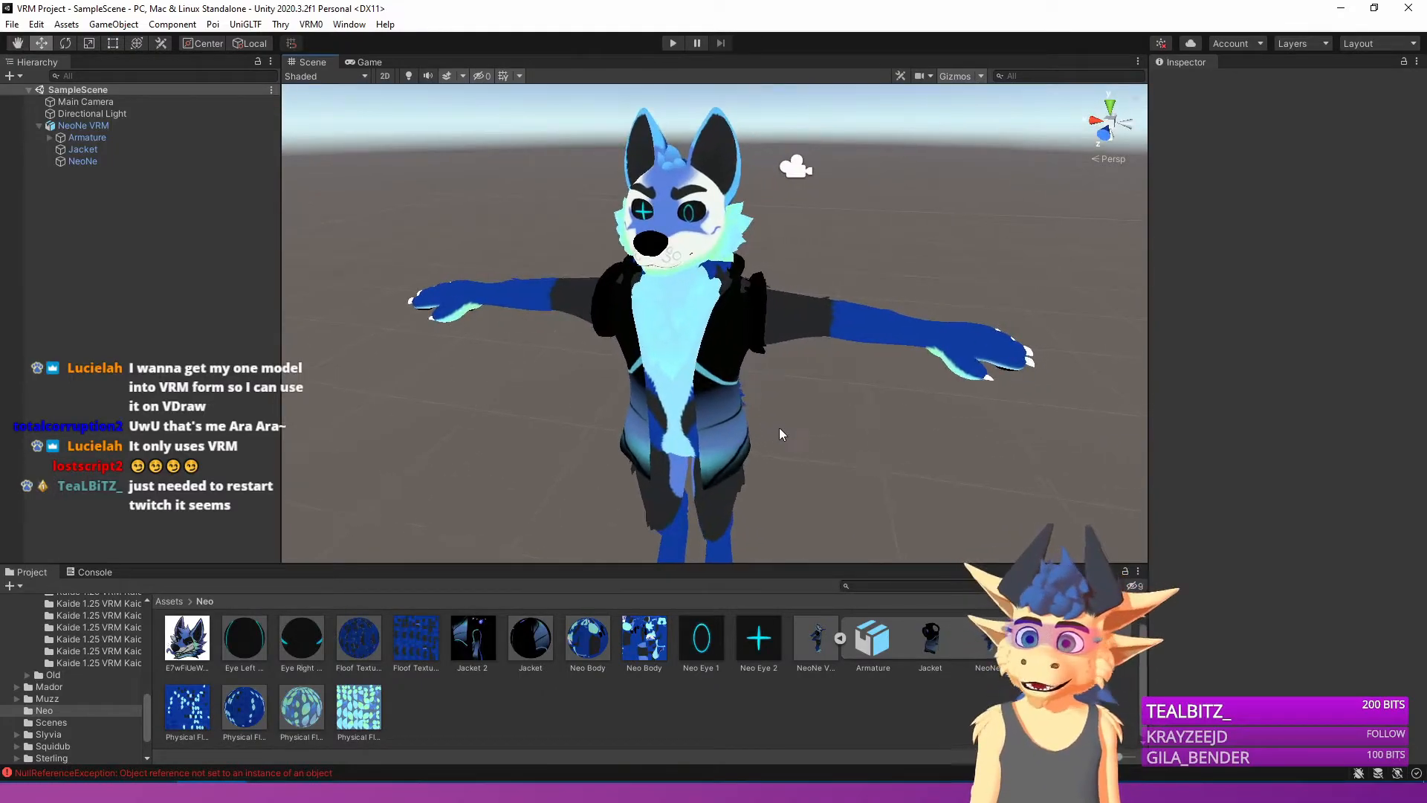
click(805, 321)
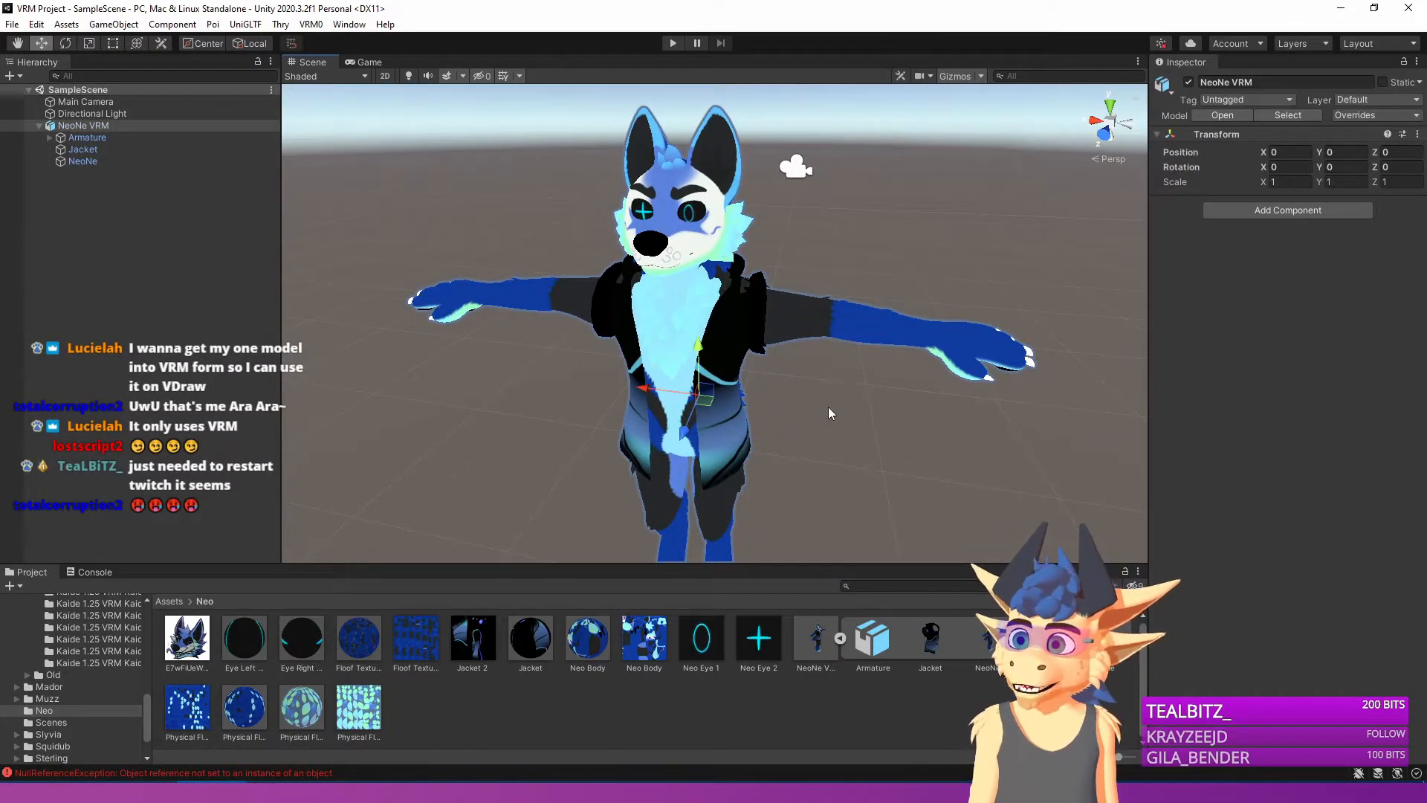
Examine the shader choices and material settings of the Jacket and Eye Left materials.
click(530, 637)
click(1257, 98)
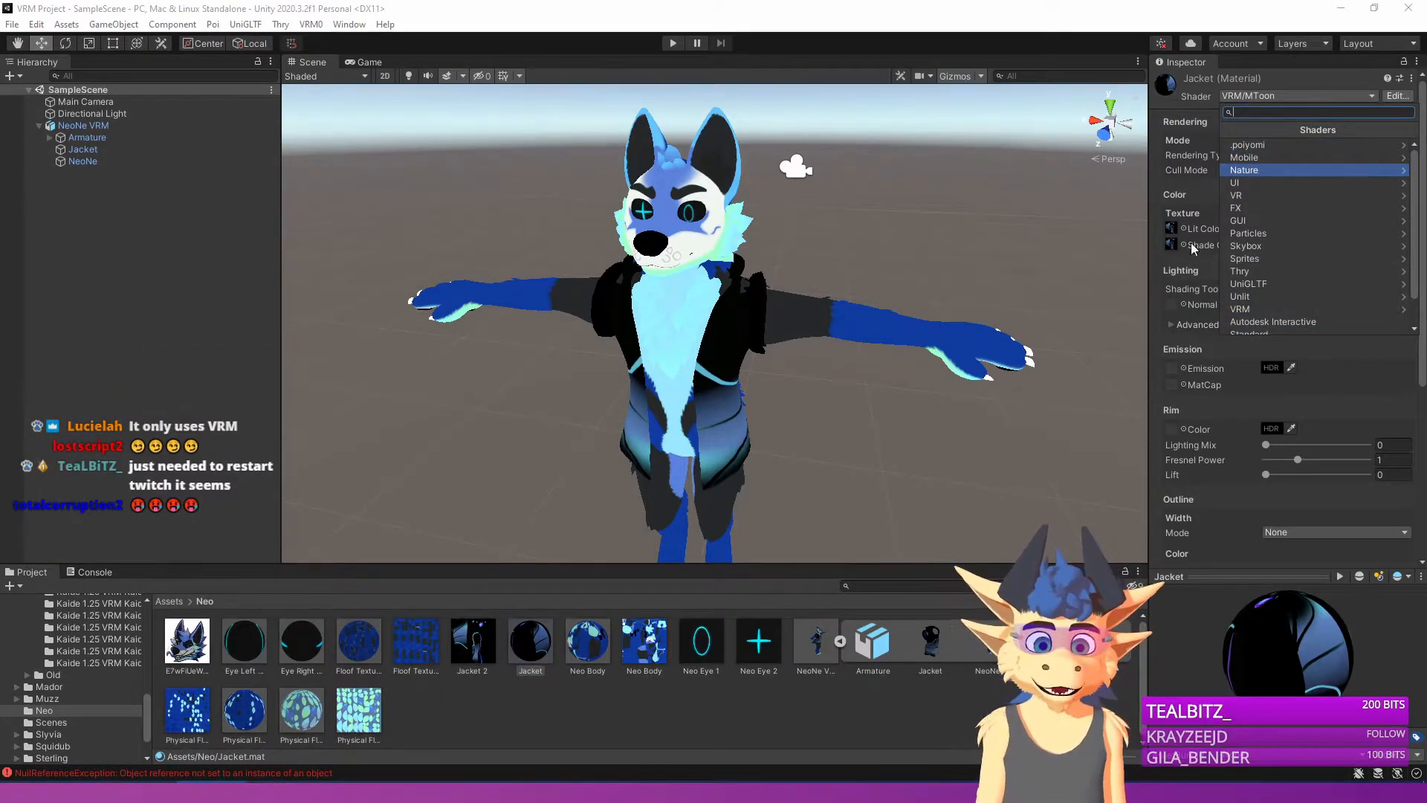
scroll(1256, 320, down, 1)
scroll(1204, 387, down, 3)
click(244, 641)
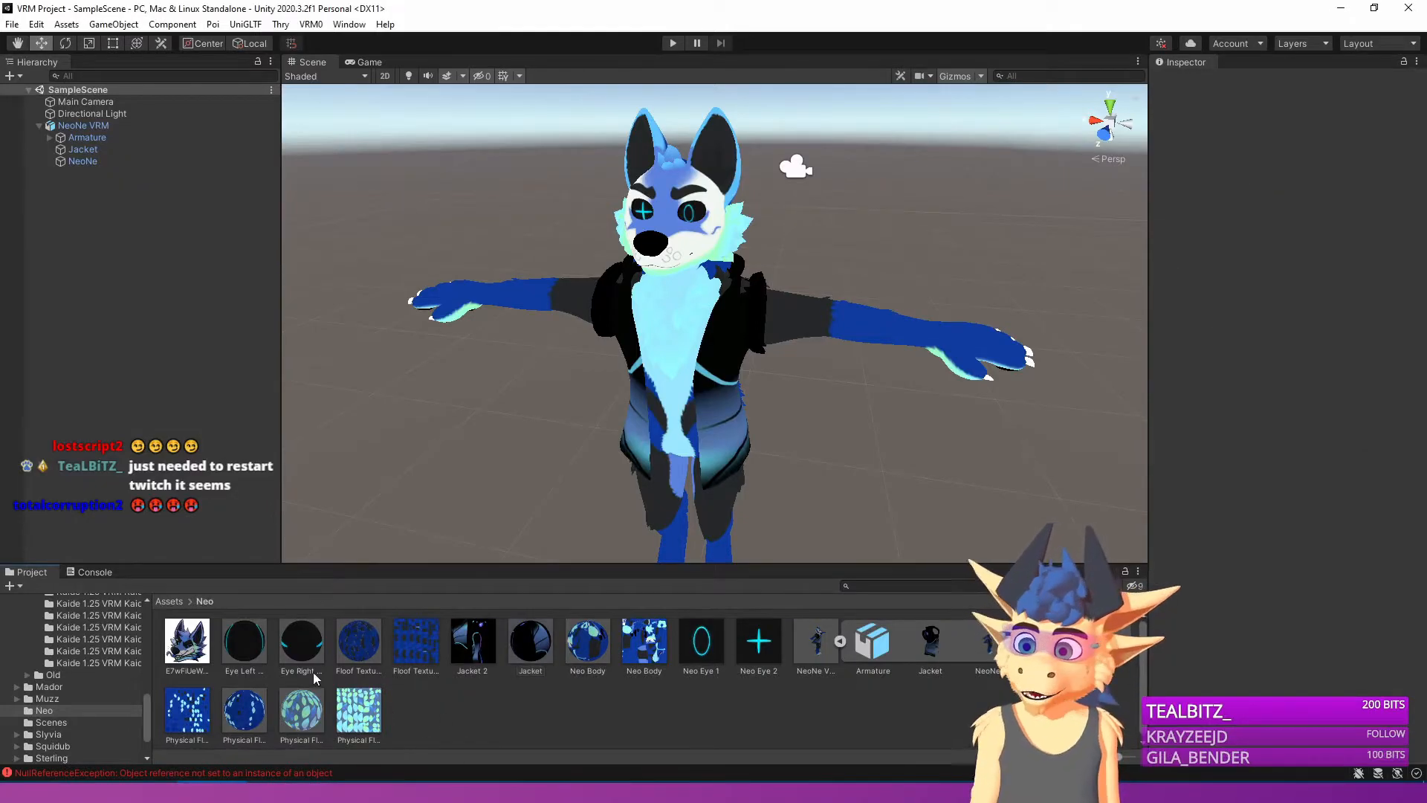
scroll(1280, 422, down, 5)
scroll(1282, 434, up, 5)
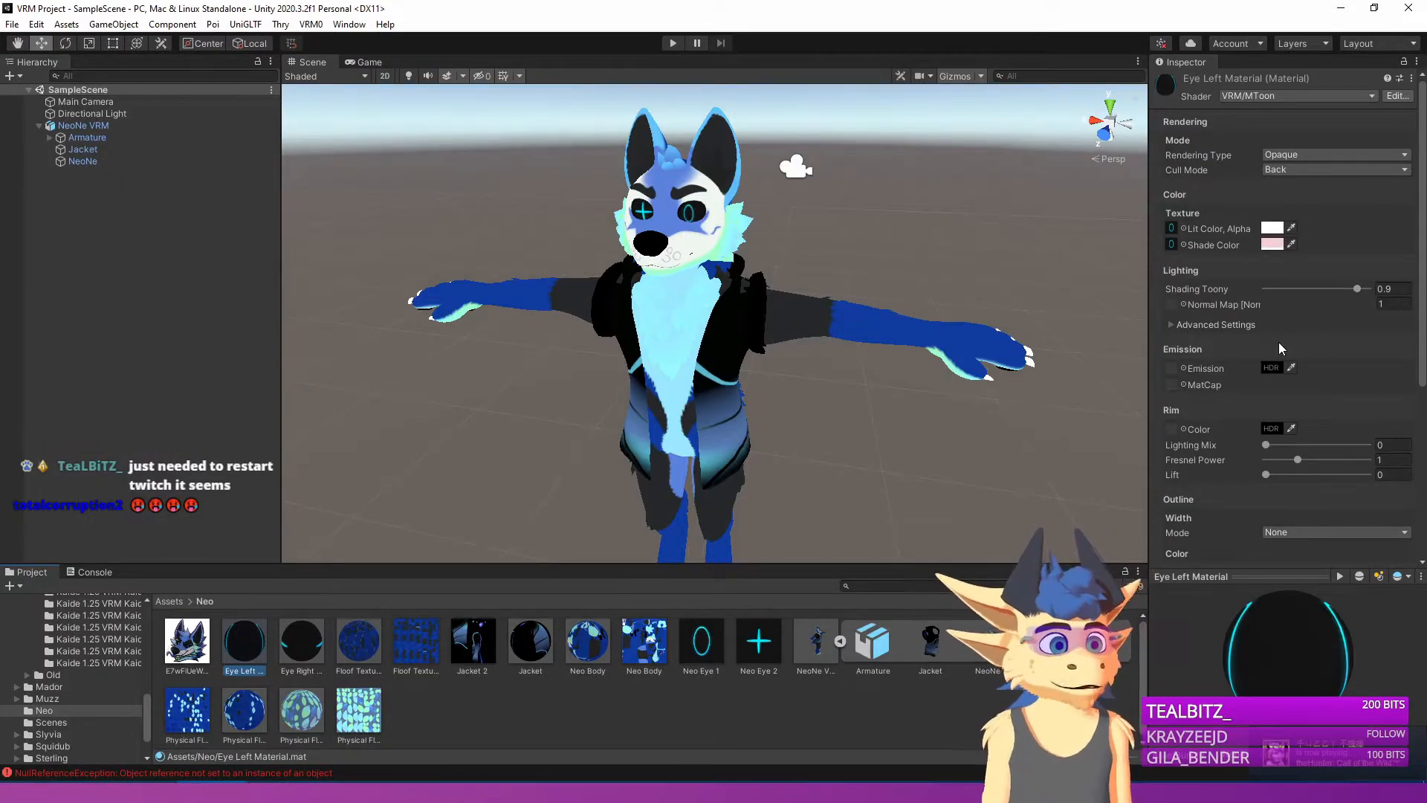
scroll(1276, 351, down, 4)
scroll(1257, 320, up, 5)
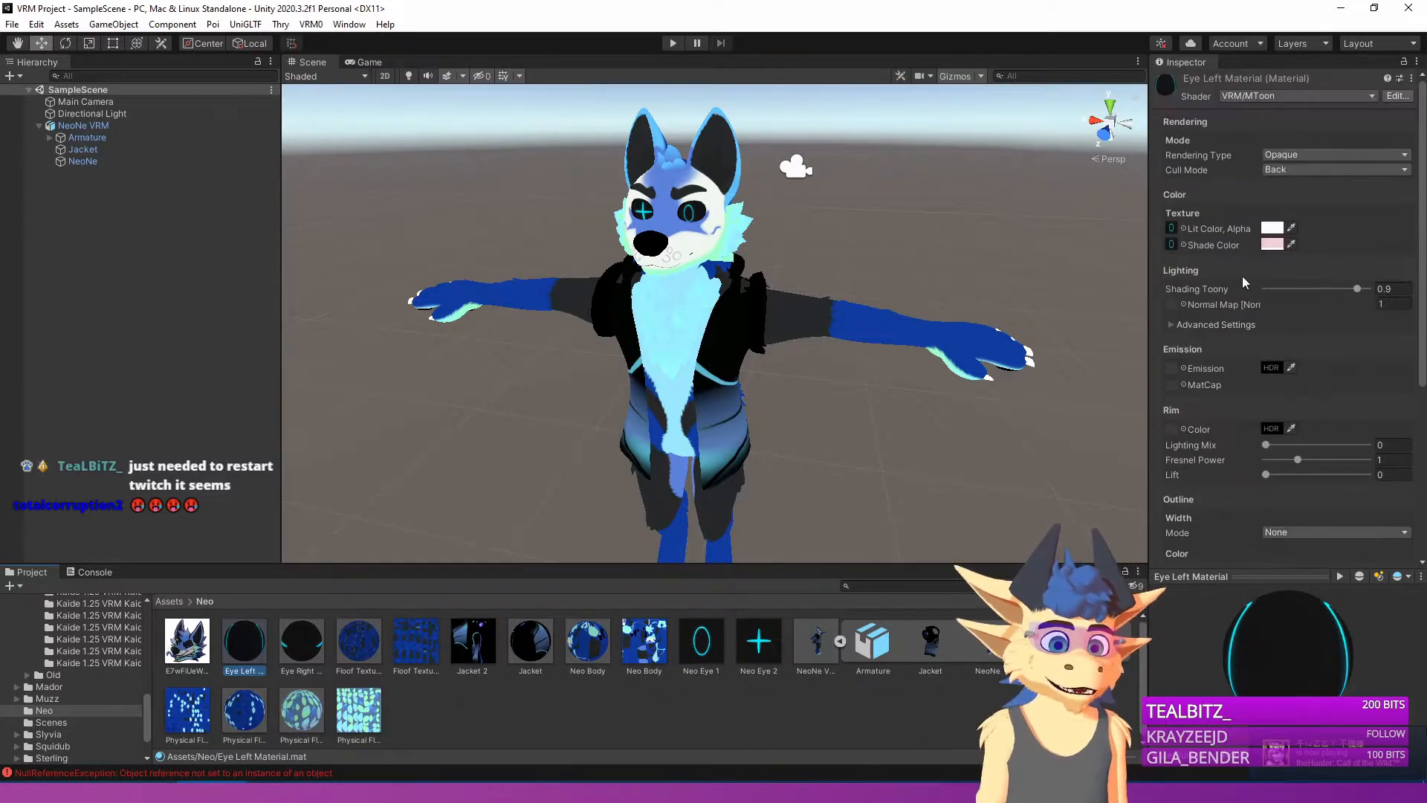
click(1249, 94)
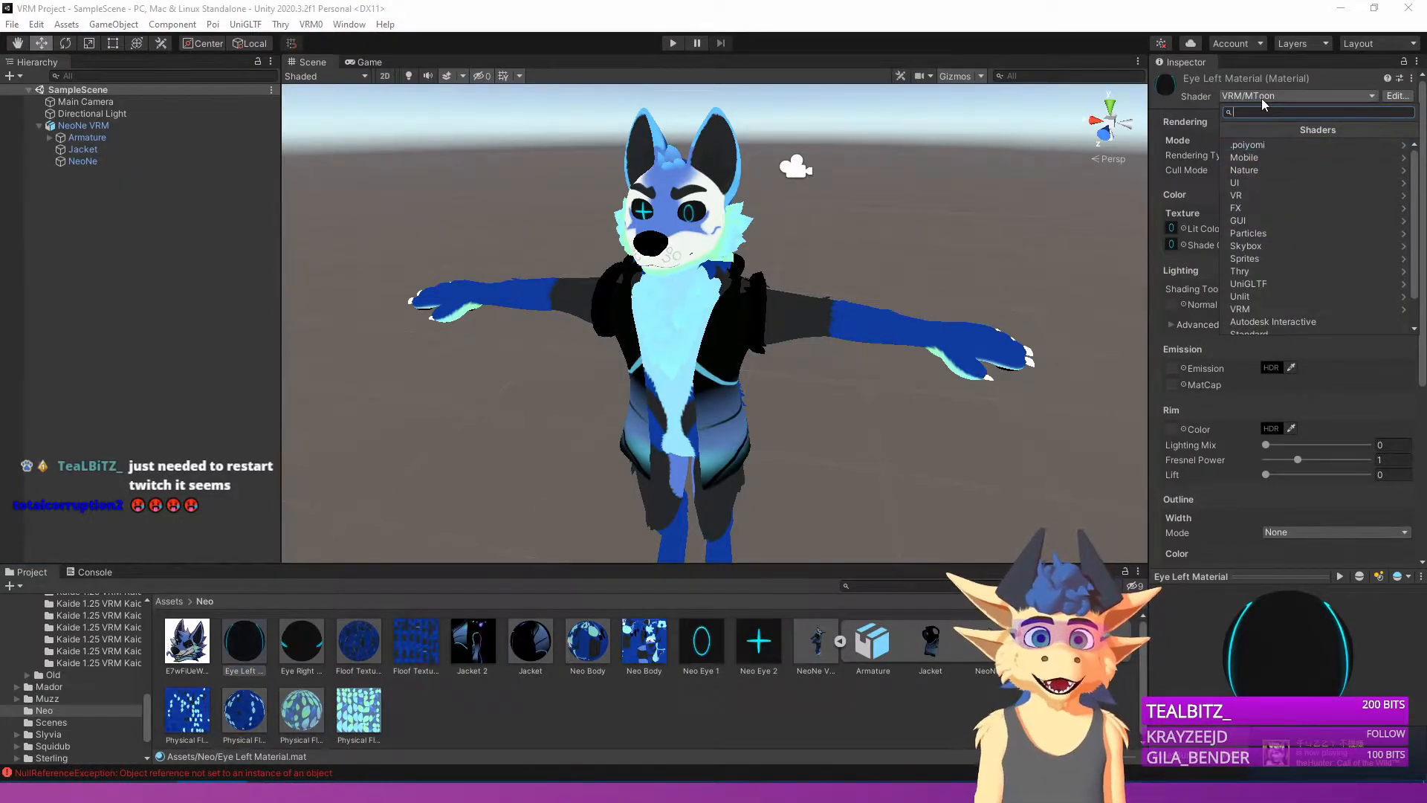
right_drag(849, 253, 837, 292)
click(533, 658)
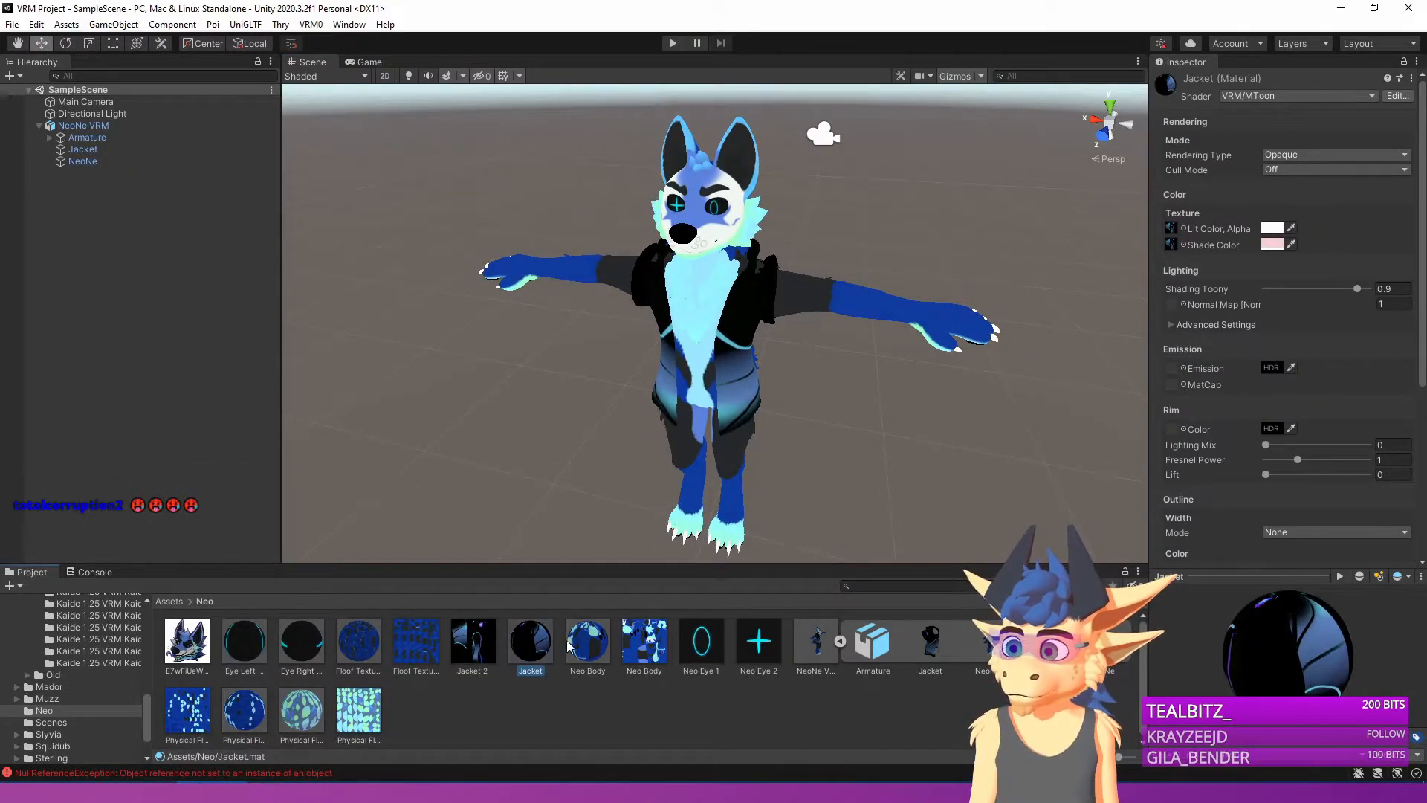
Set the NeoNe VRM model's rig animation type to Humanoid and apply it.
click(817, 643)
click(1257, 121)
click(1301, 142)
click(1306, 214)
click(1405, 249)
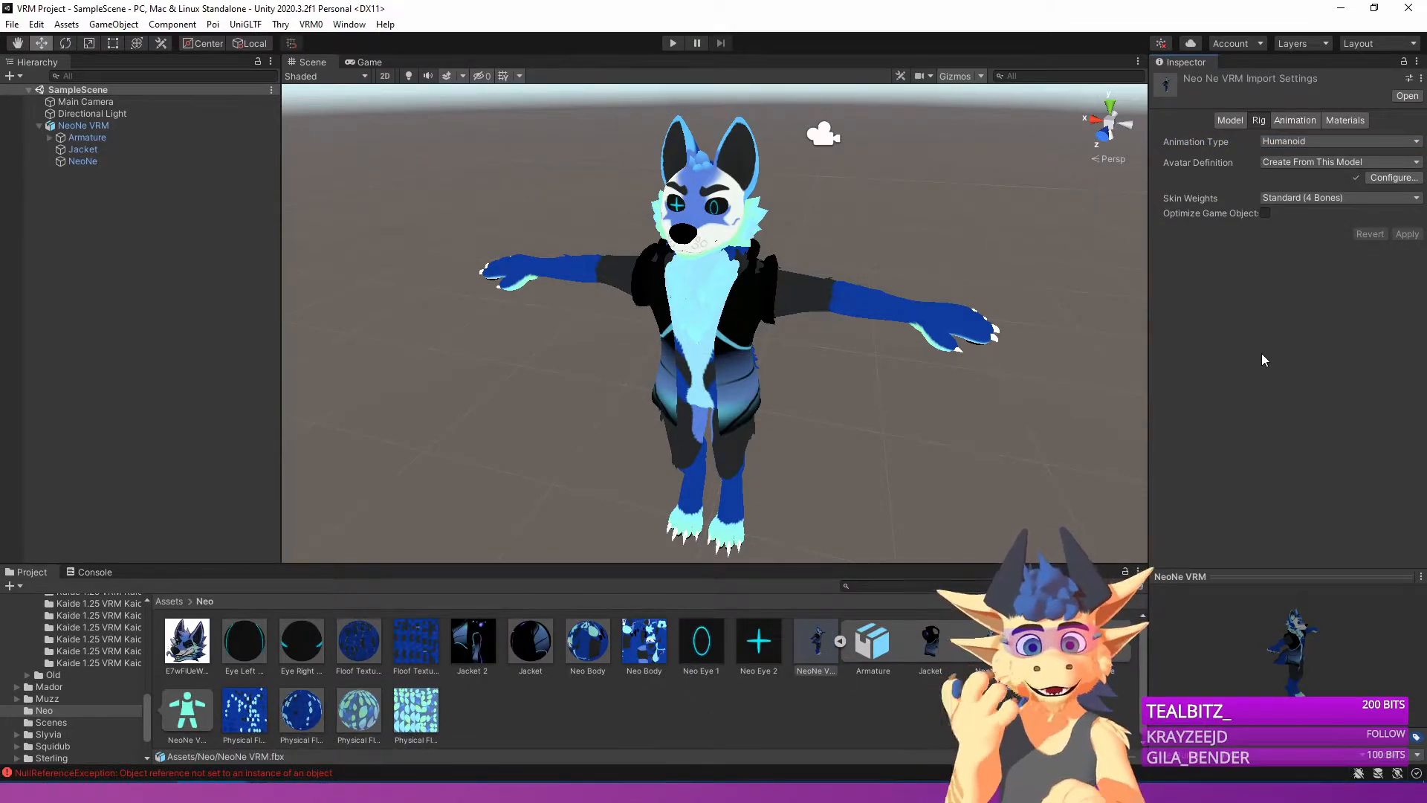
Open the avatar configuration and assign the Chest transform to the Chest bone slot.
click(1383, 178)
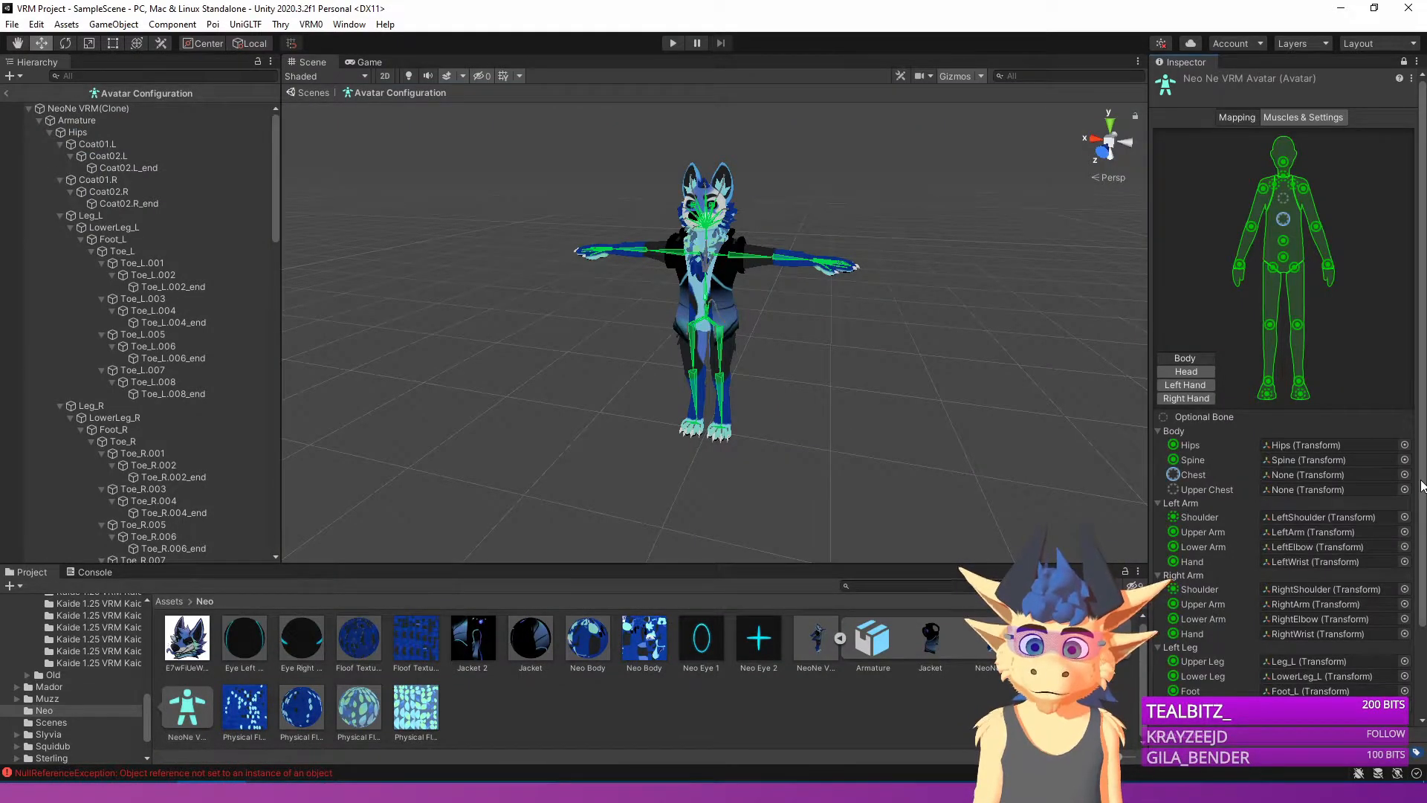
click(1405, 474)
text(chest)
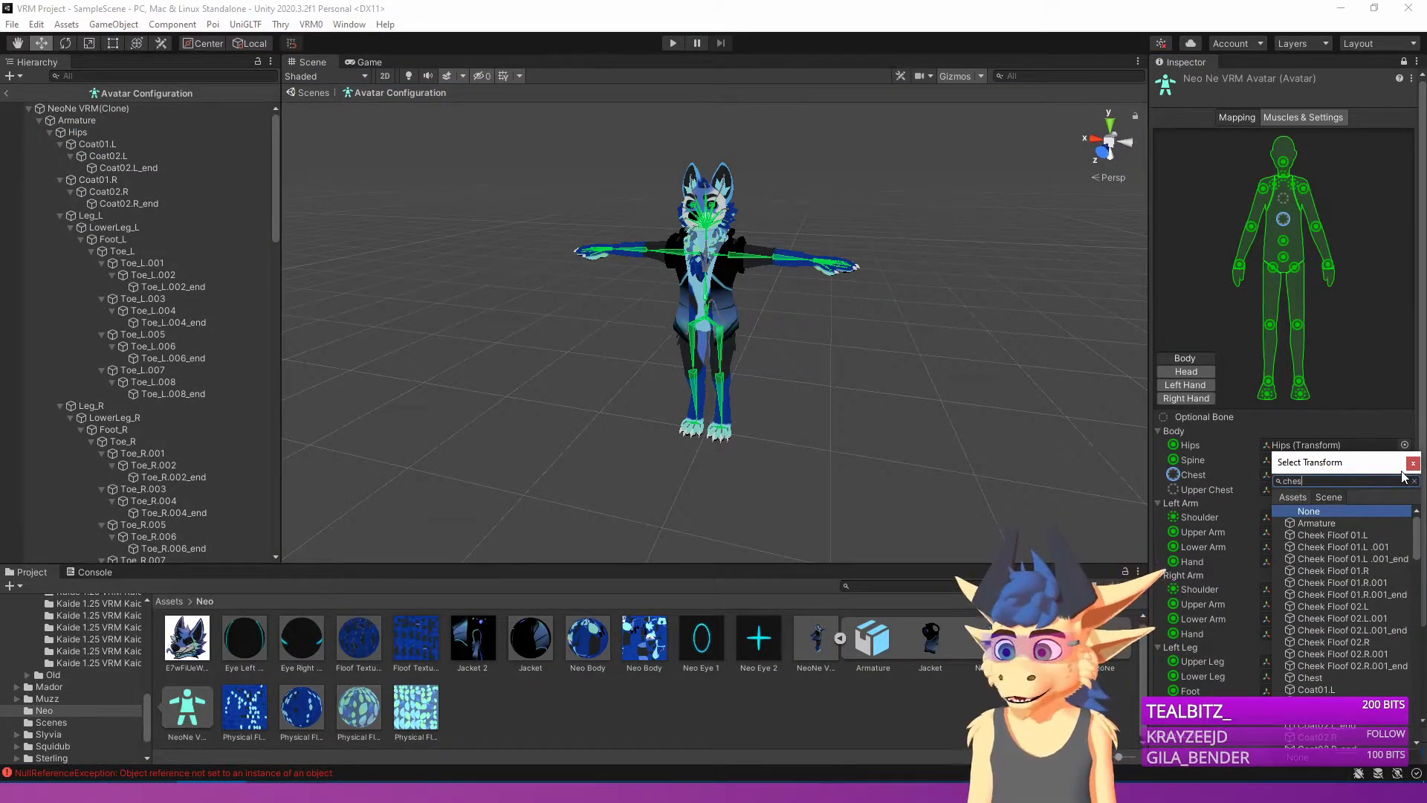
key(Down)
key(Return)
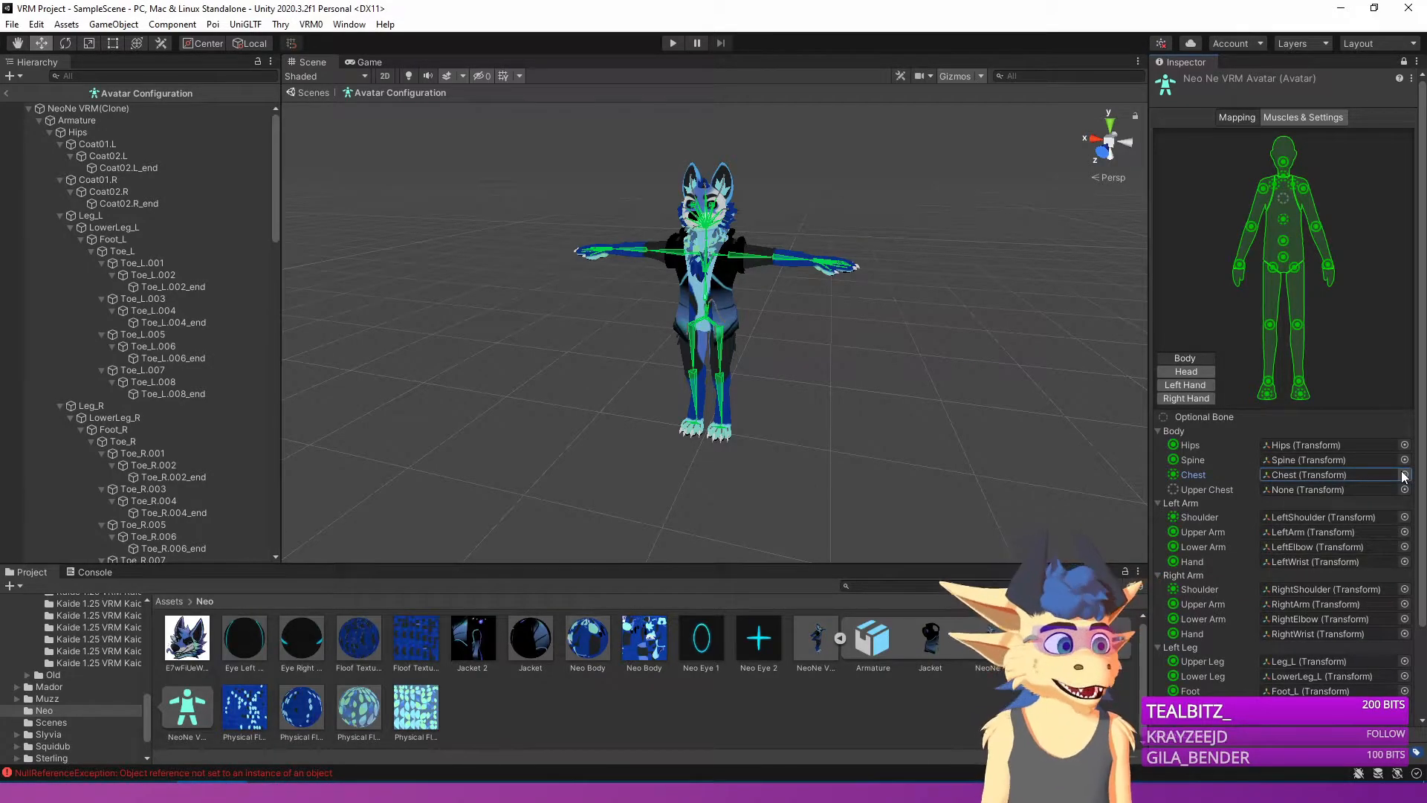
Clear the Jaw, Right Eye and Left Eye bone assignments from the avatar's head mapping.
click(1187, 371)
click(1291, 499)
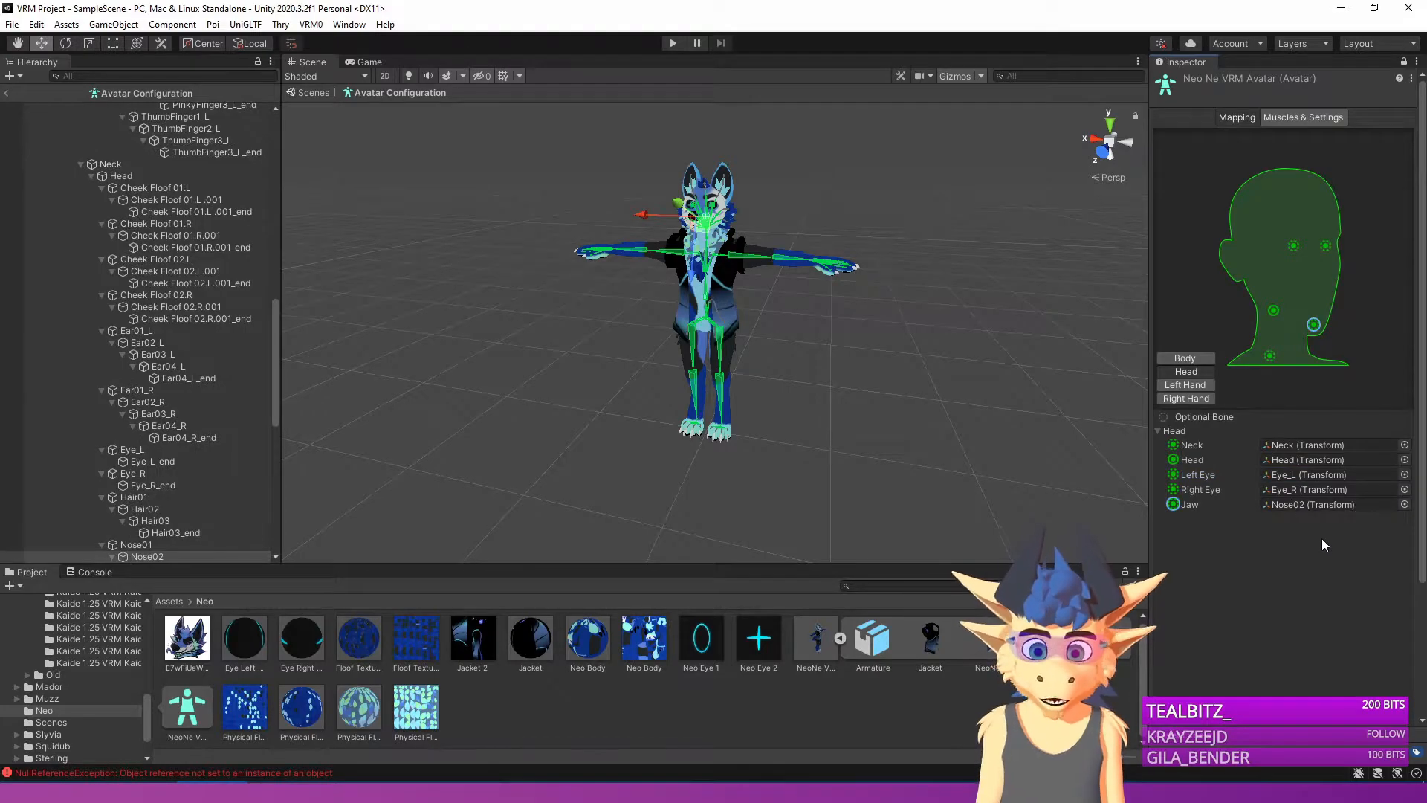
click(1312, 506)
key(Delete)
click(1313, 493)
key(Delete)
click(1310, 475)
key(Delete)
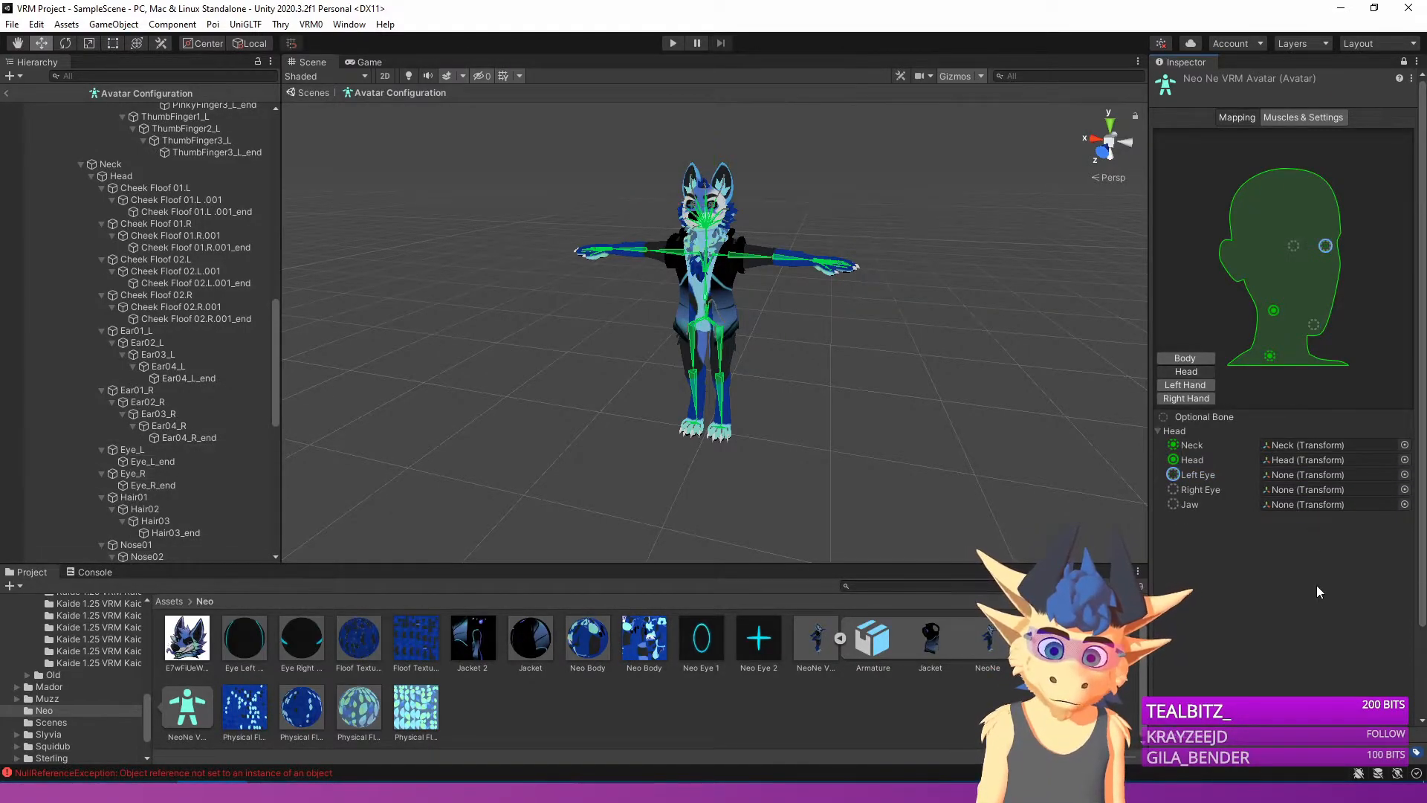
Check the avatar's hand, head and body bone mappings, and finish the avatar configuration.
click(1185, 399)
click(1183, 388)
click(1185, 371)
click(1185, 360)
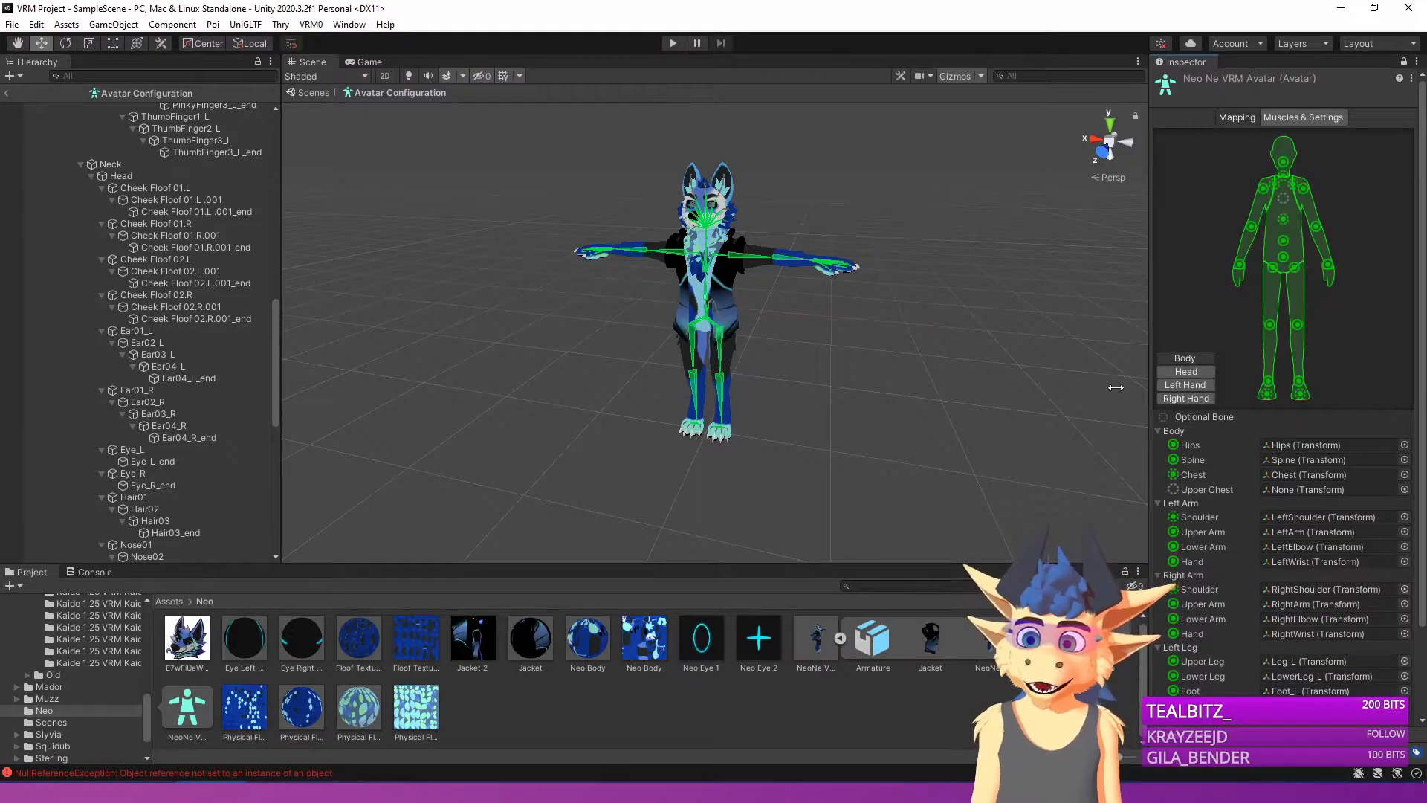
scroll(1323, 654, down, 3)
click(1359, 714)
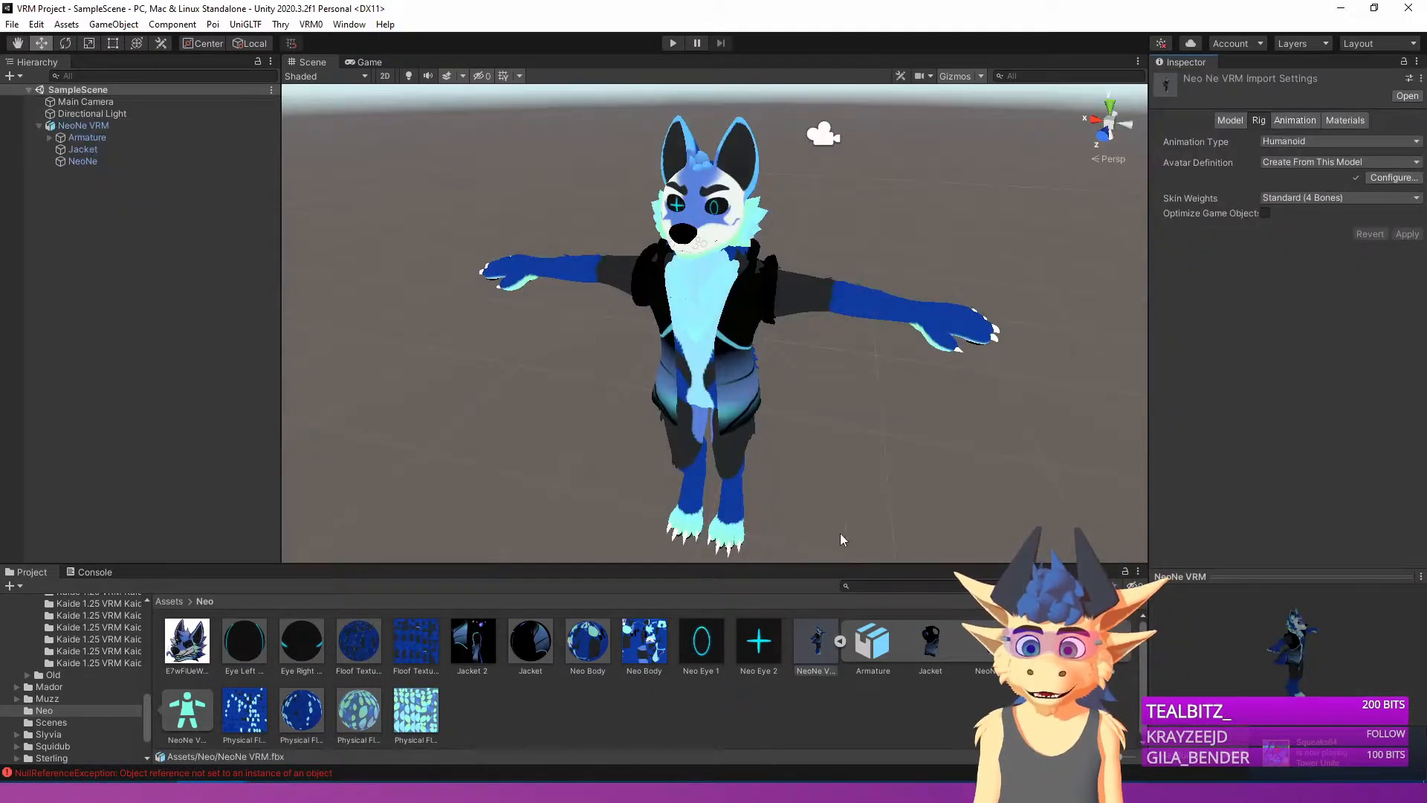
Enable legacy blend shape normals and set the normals mode to Area Weighted in the NeoNe VRM model's import settings, and apply them.
click(1230, 119)
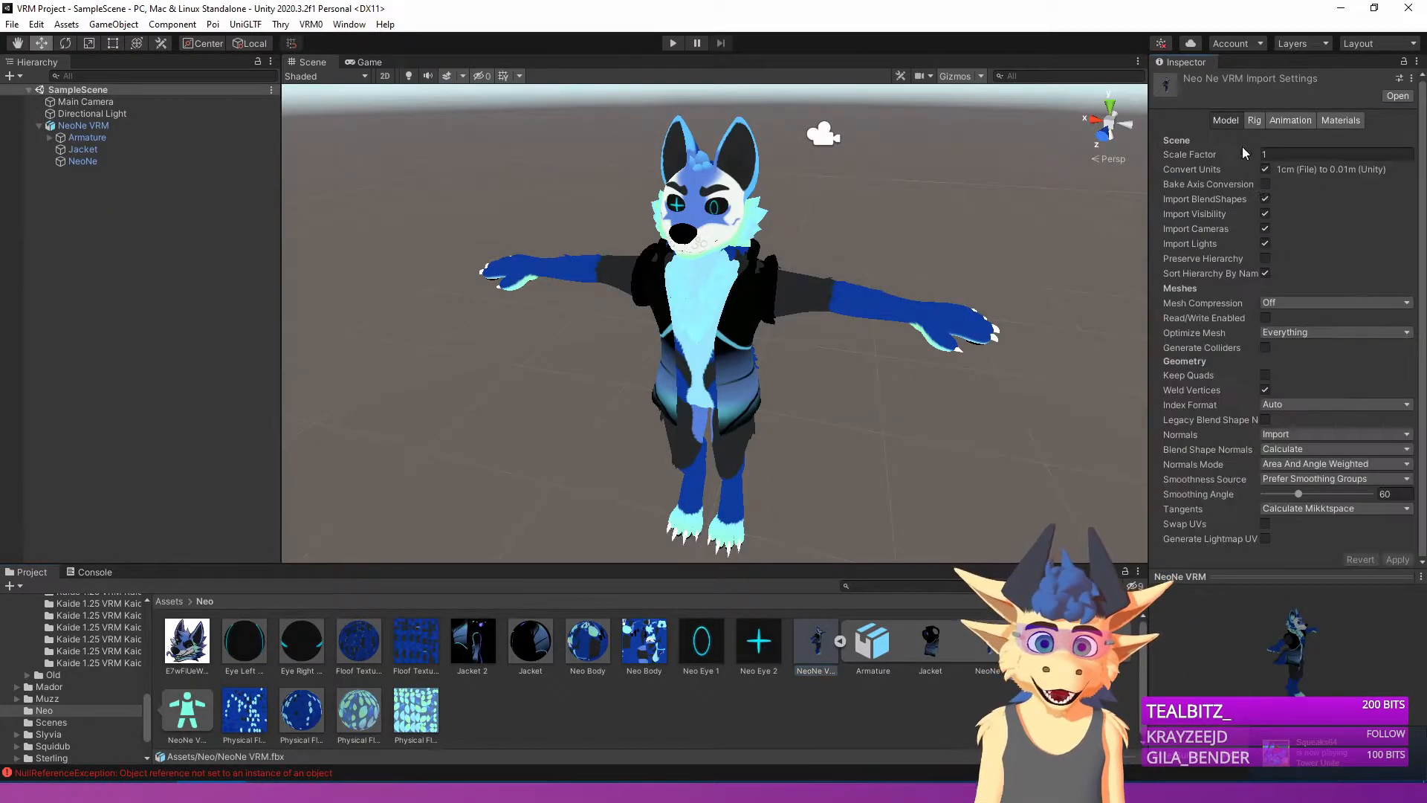
click(1265, 420)
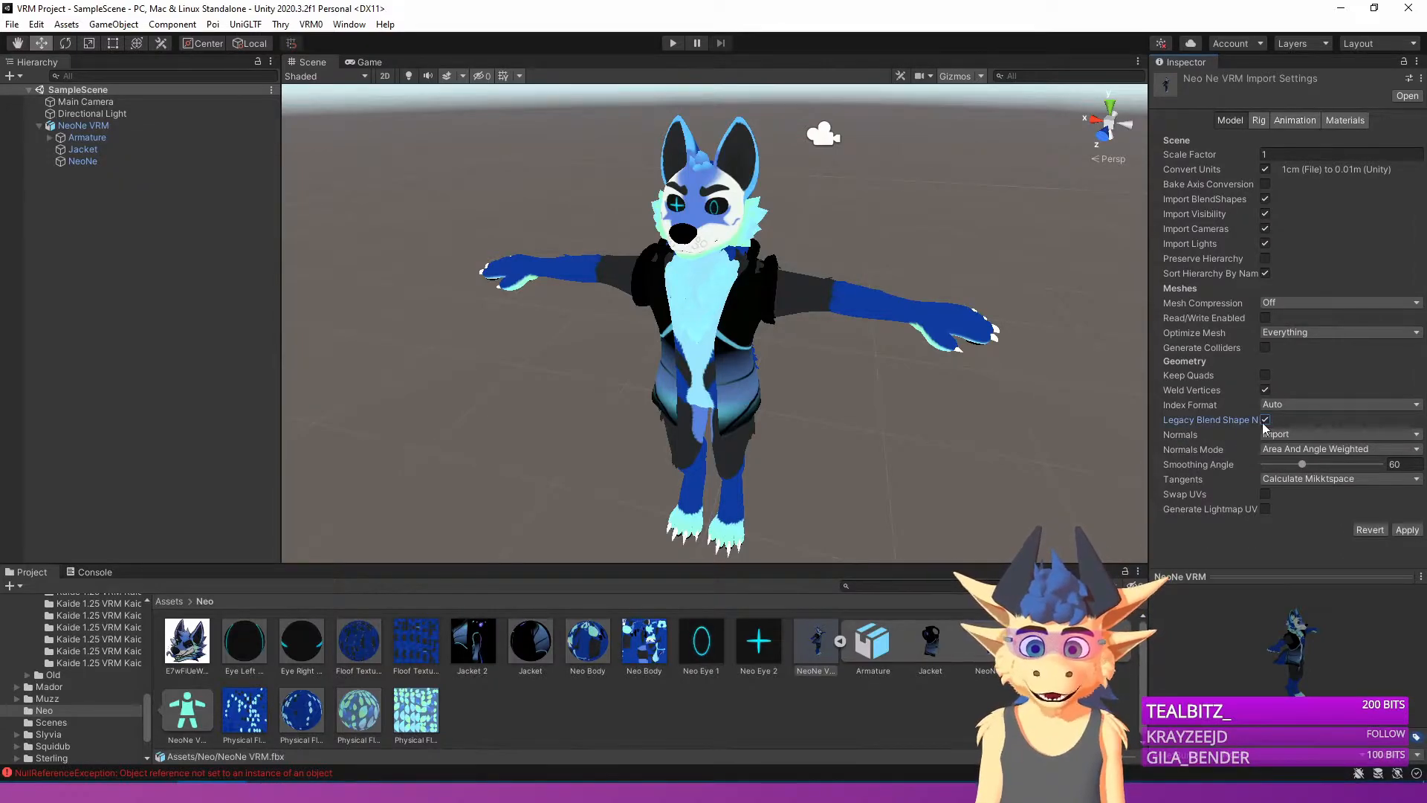
click(1323, 455)
click(1308, 494)
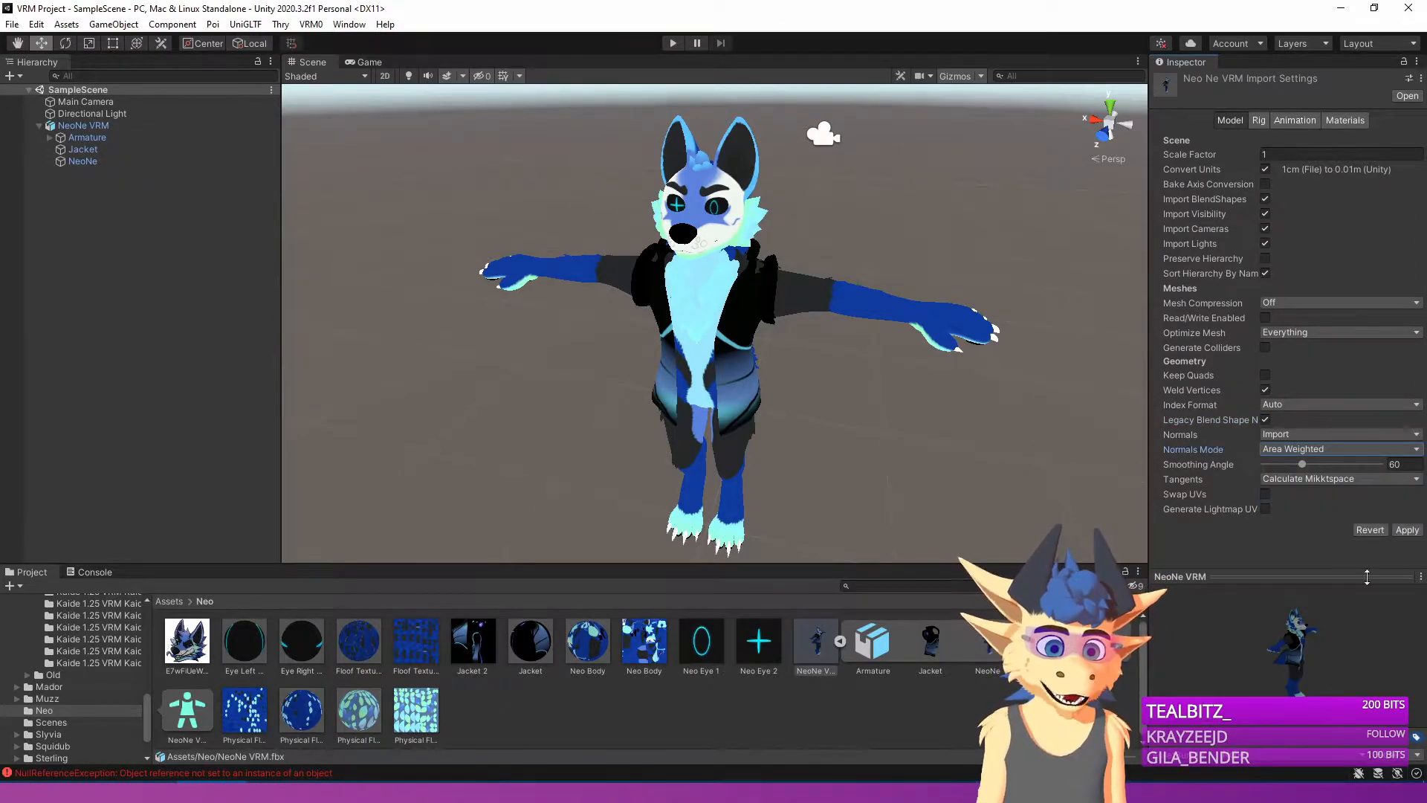
click(1408, 529)
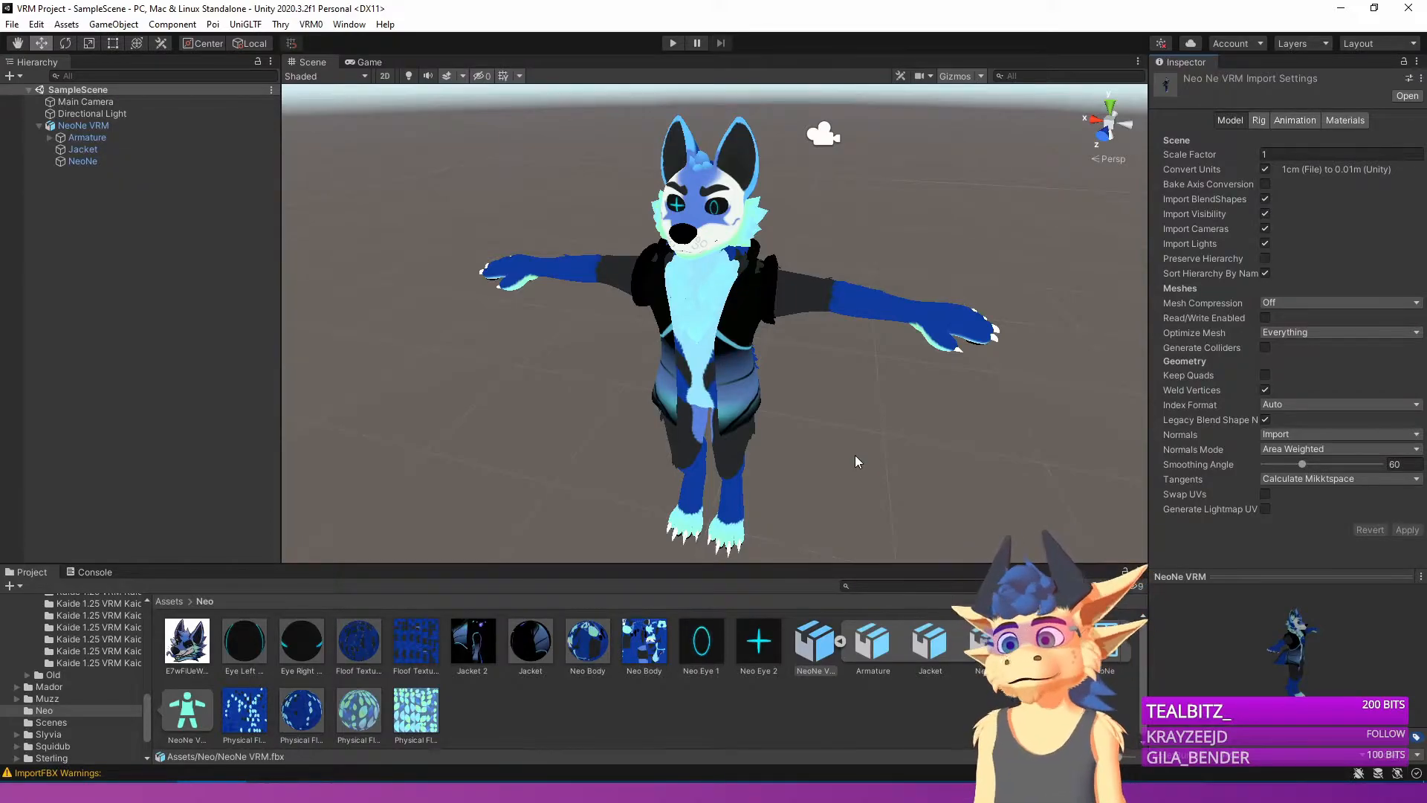
Open the VRM exporter for the NeoNe VRM model and assign the E7wFiUeWQAE4PaV image as its thumbnail.
right_drag(832, 375, 833, 388)
key(s)
key(w)
click(713, 329)
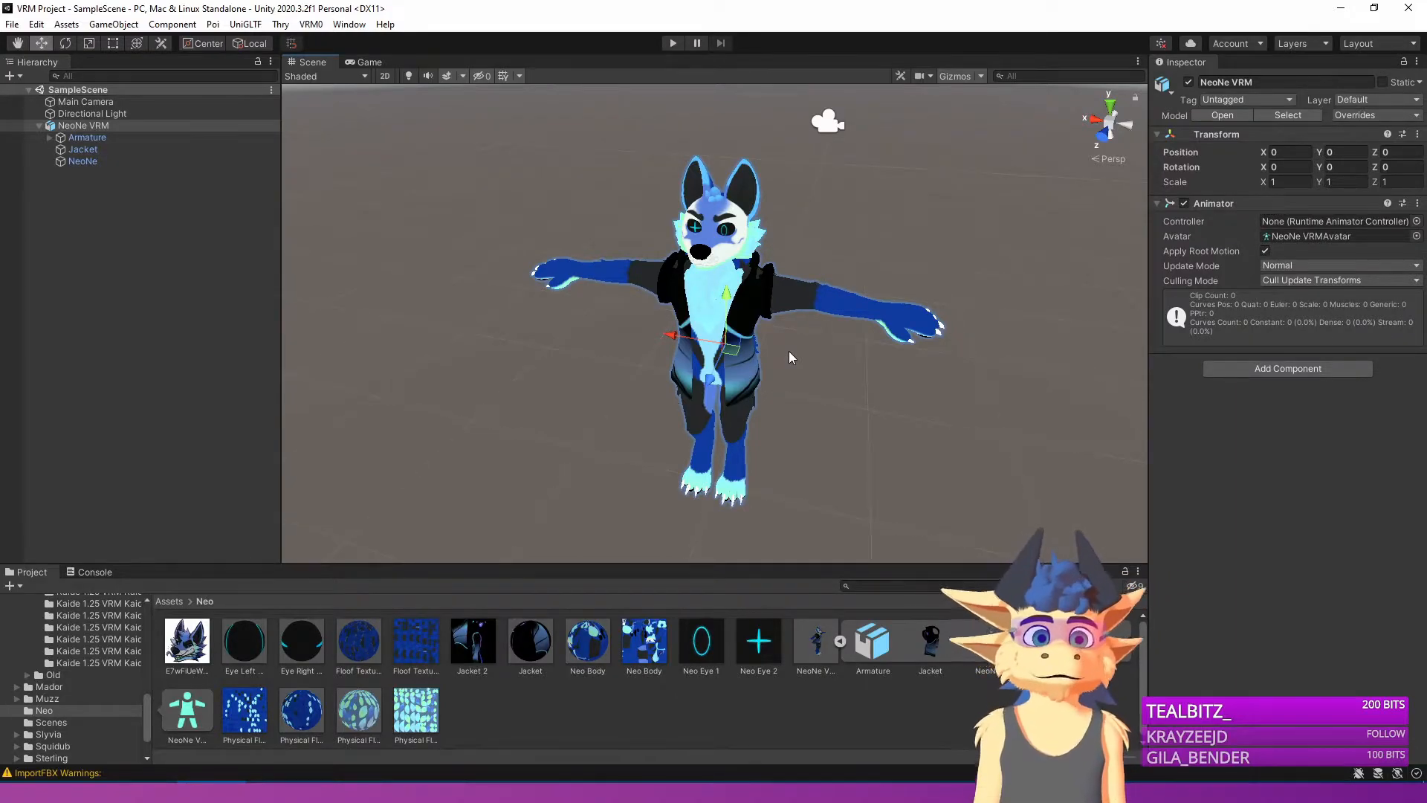
right_drag(790, 352, 795, 353)
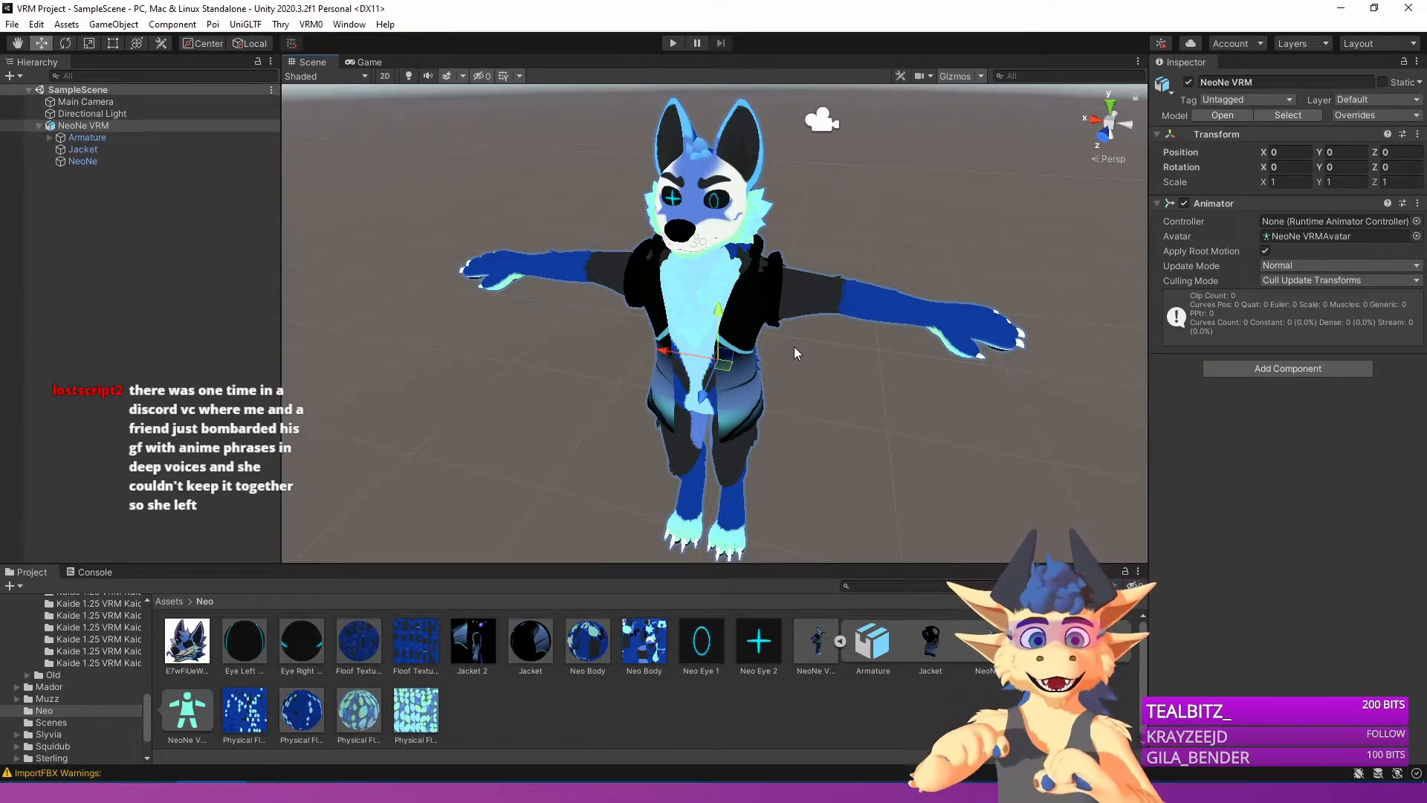
alt+drag(761, 277, 709, 286)
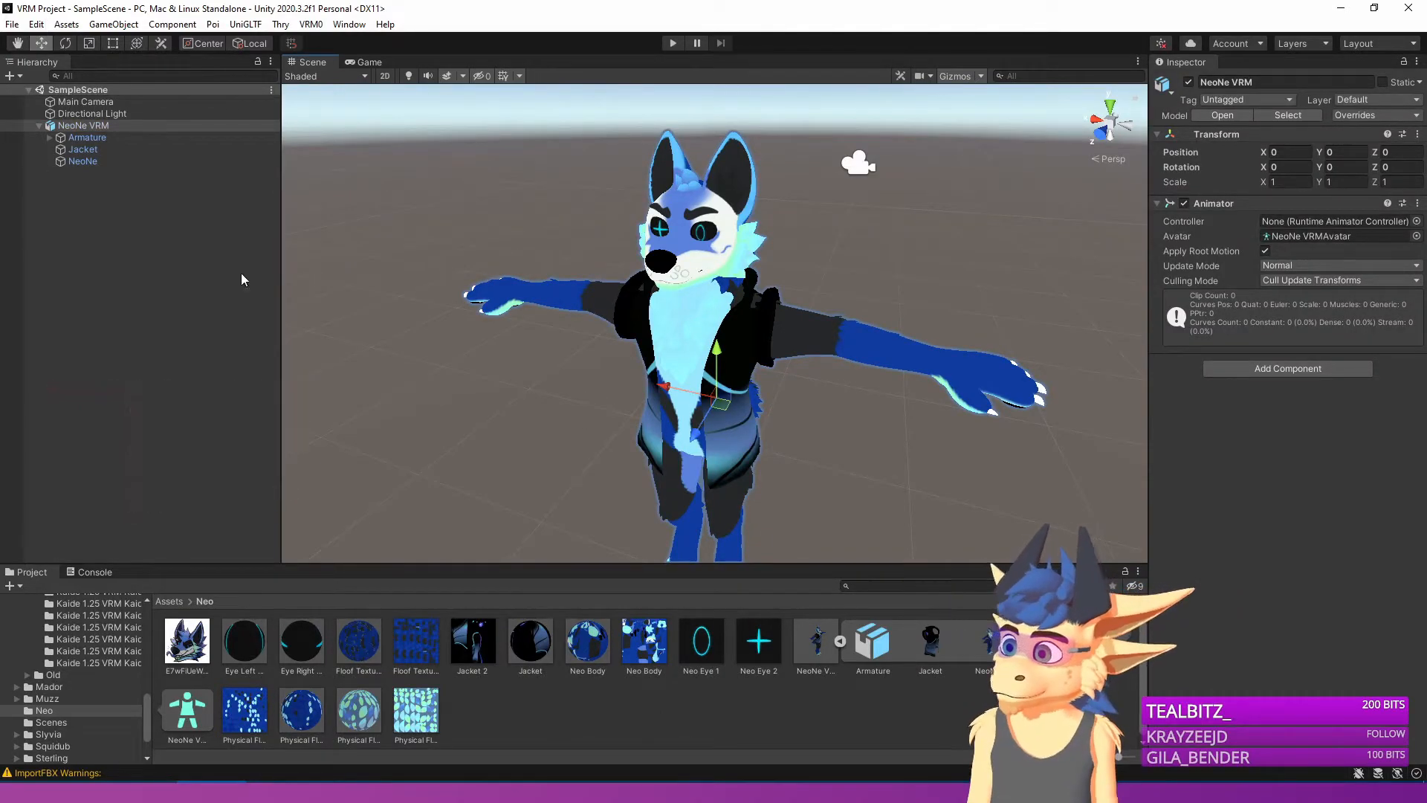
click(311, 24)
click(367, 57)
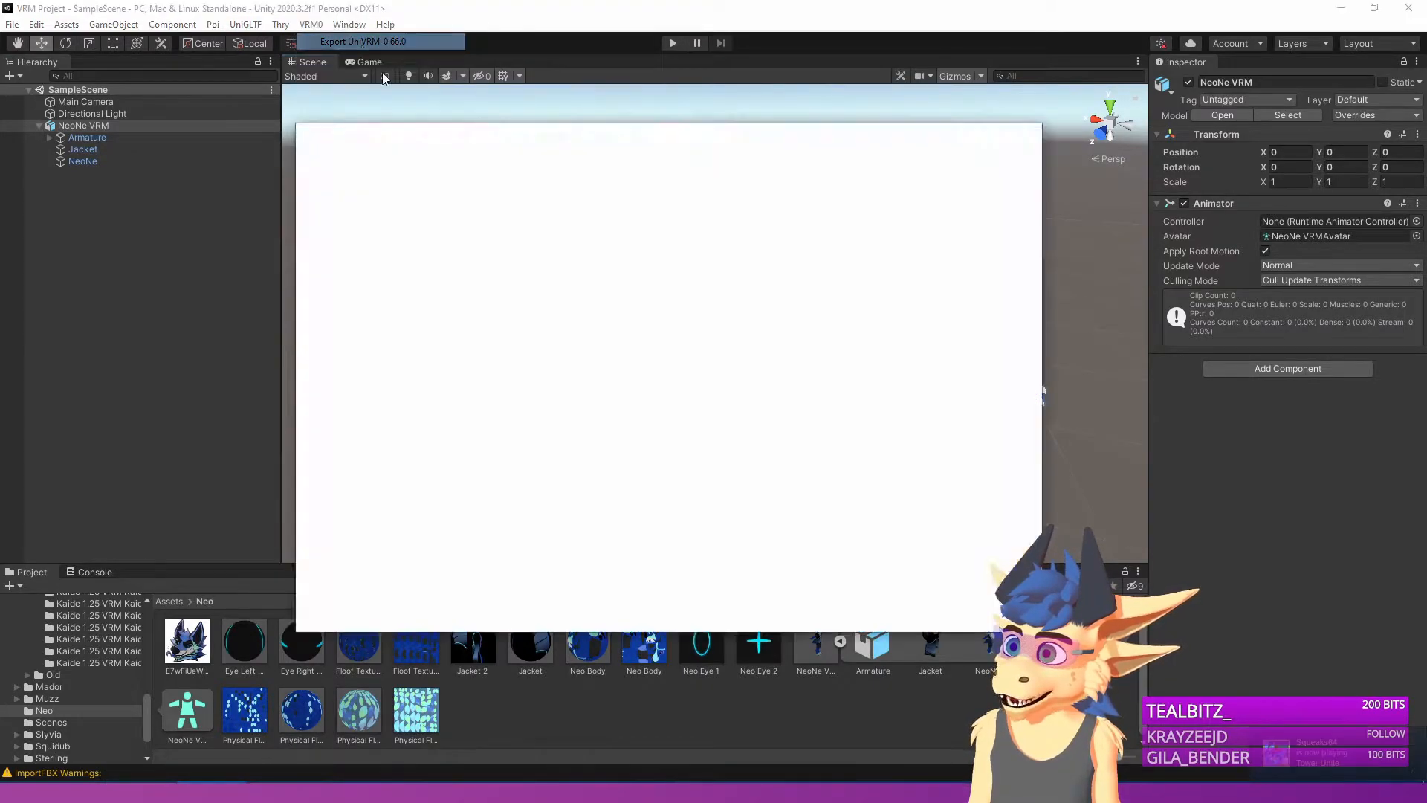
drag(183, 640, 993, 397)
Set the VRM's title to NeoNe and its version to 0.6 in the export metadata.
click(452, 454)
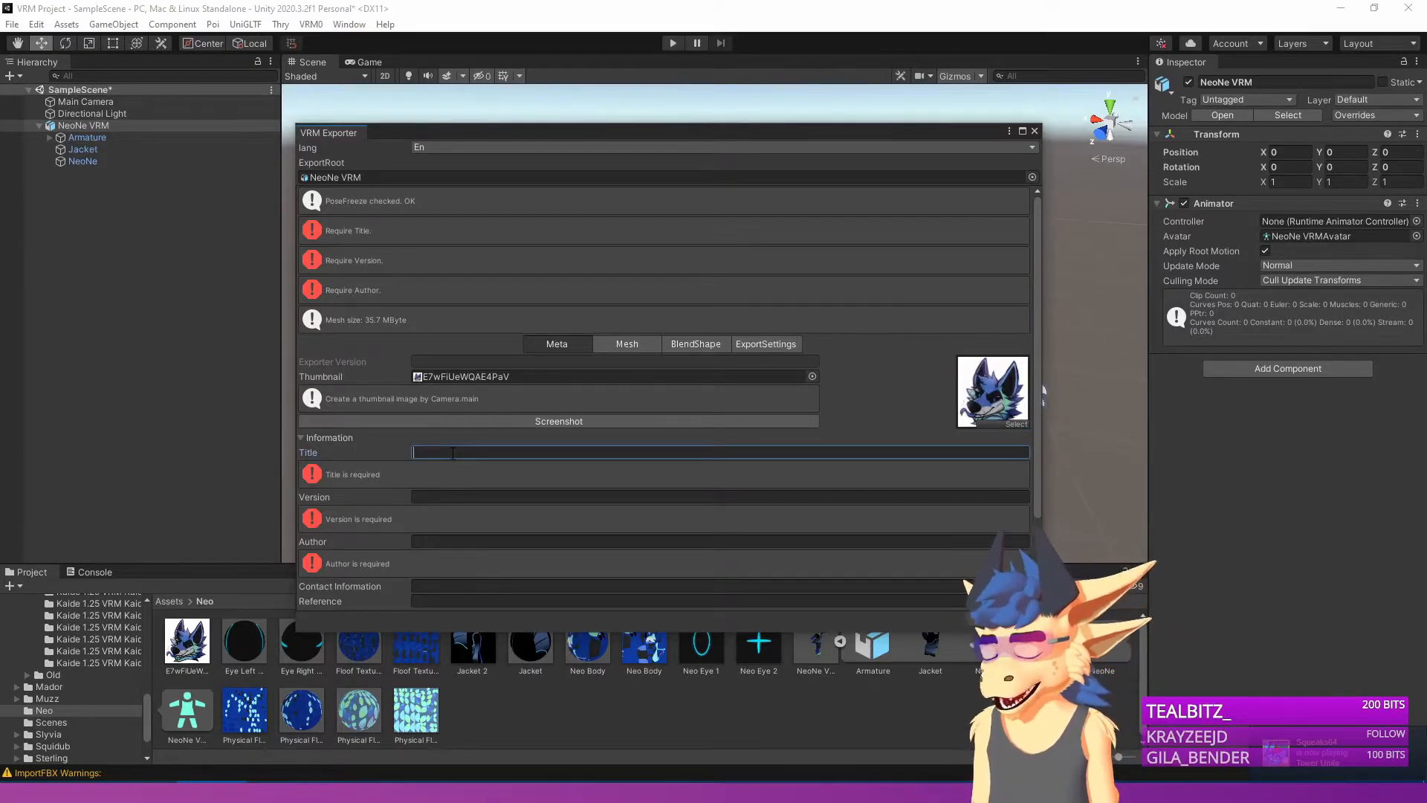
text(NeoNe)
key(Tab)
text(0)
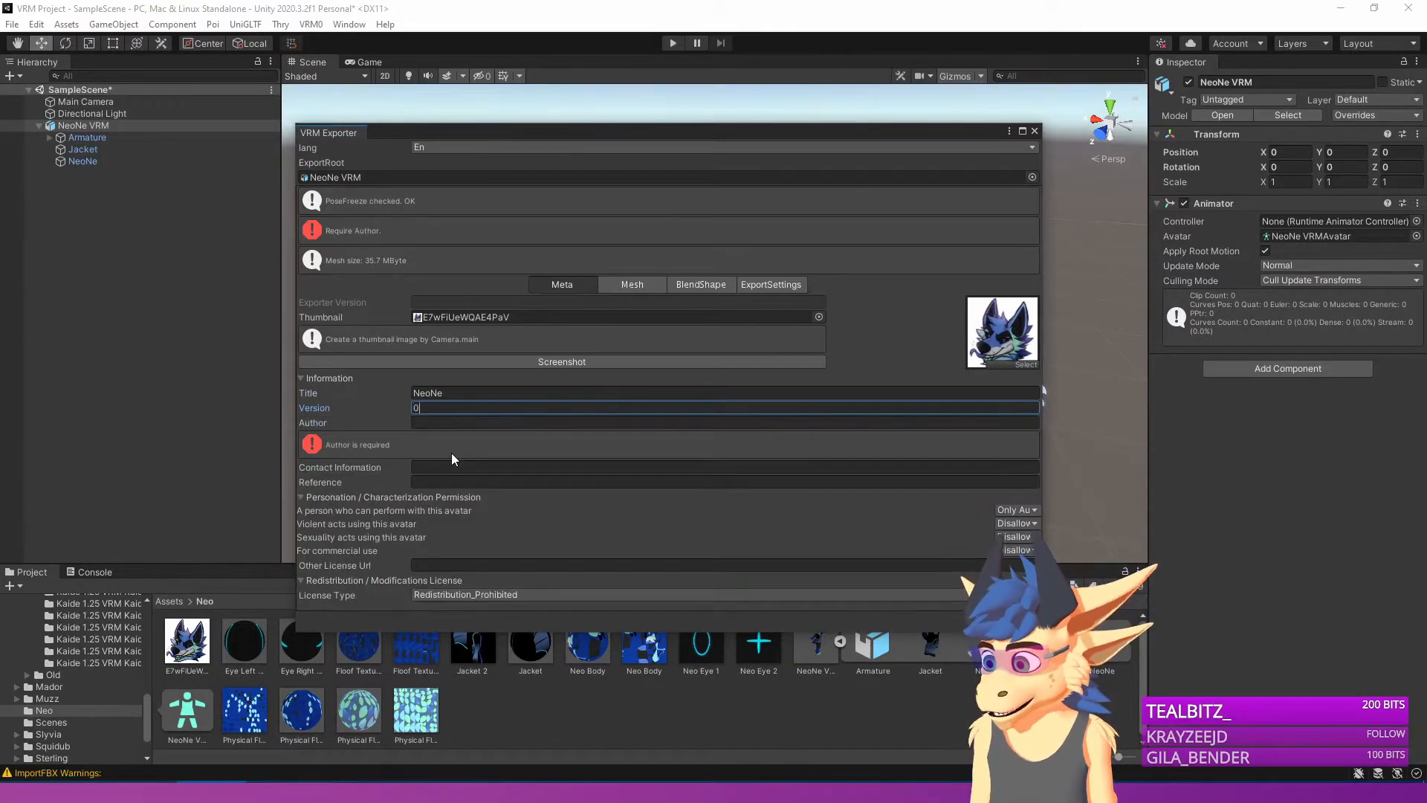
key(Tab)
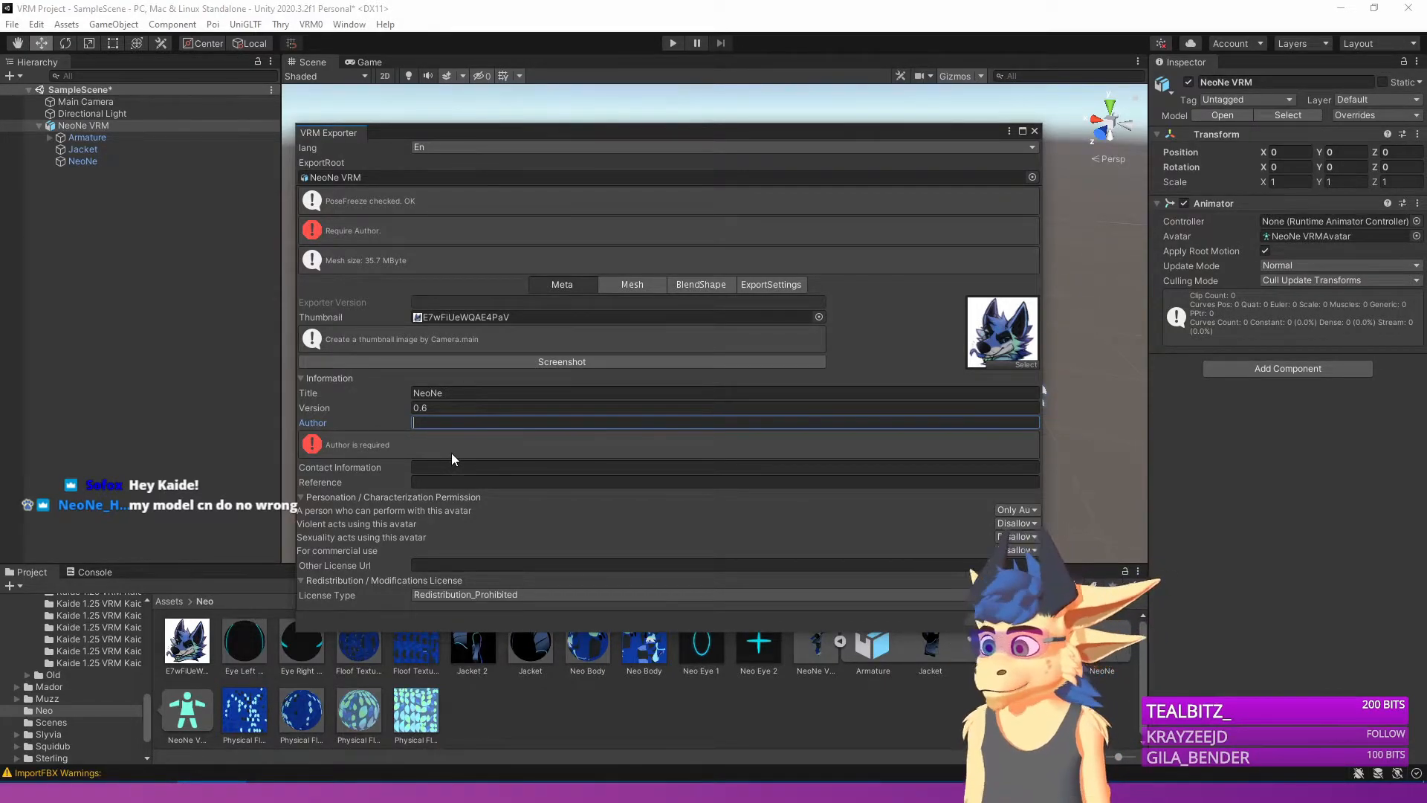
Enter the author's name and give the author's Twitter handle as the contact information.
text(Kaideatry)
key(BackSpace)
key(BackSpace)
text(rt)
key(Tab)
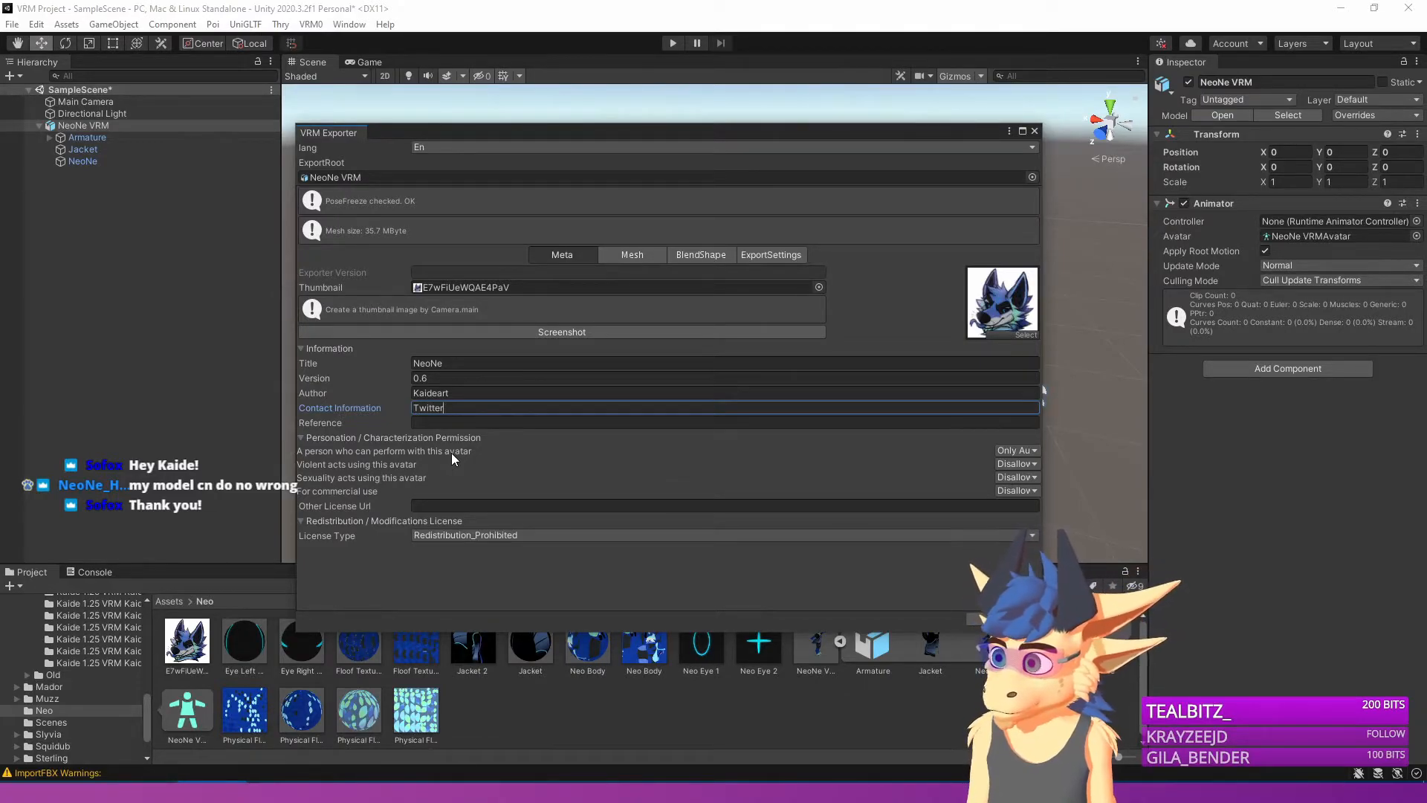
text(Twitter: ")
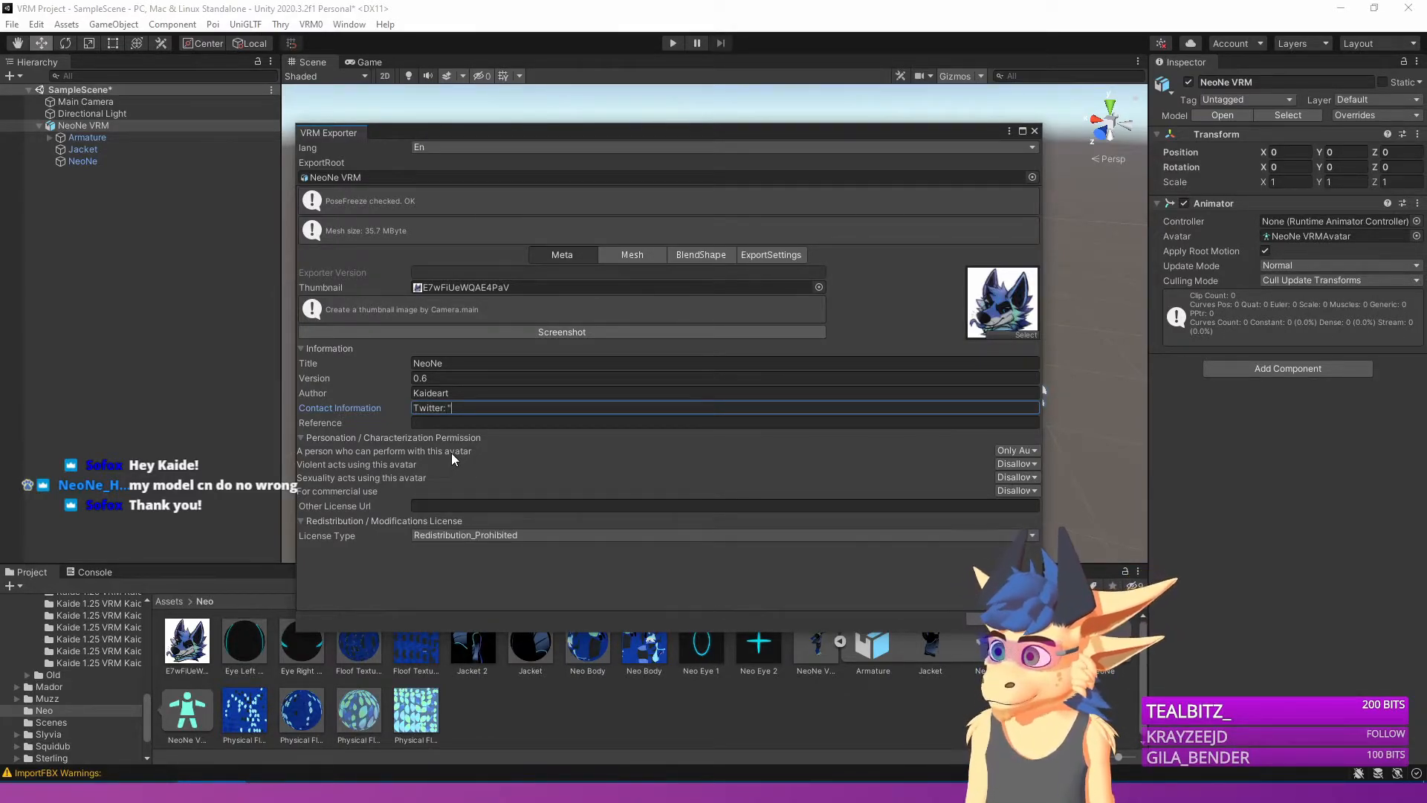
key(BackSpace)
text(@)
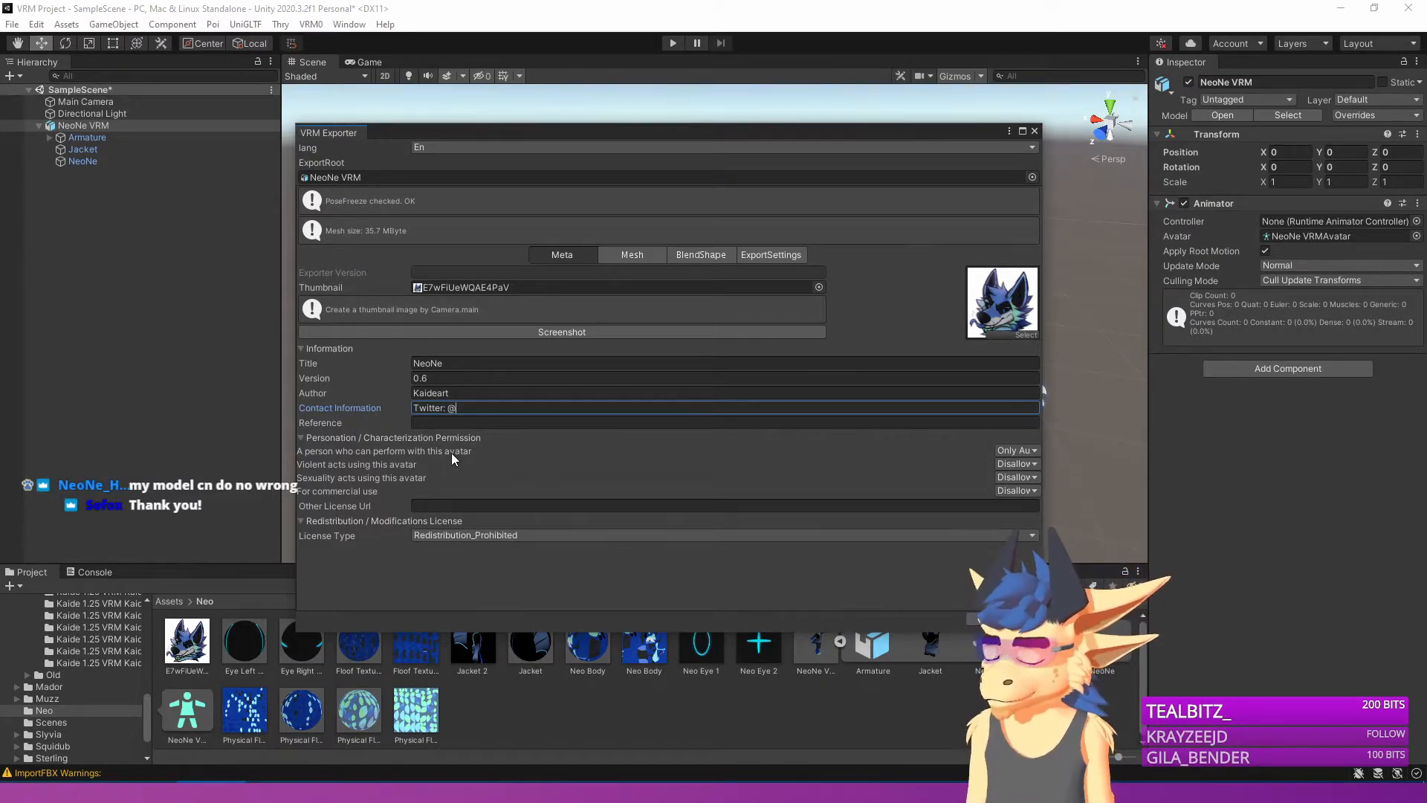
text(Kaideary)
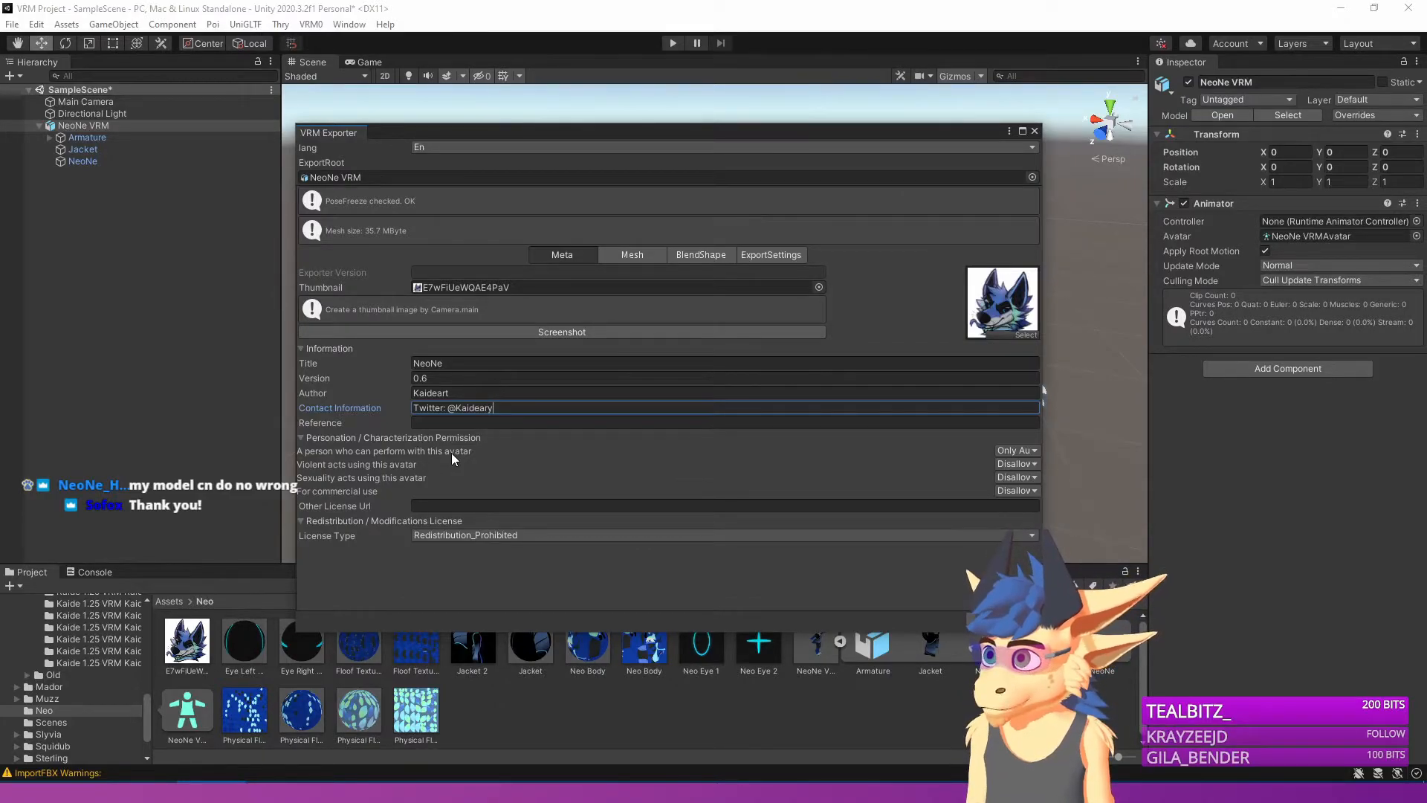
key(BackSpace)
text(t)
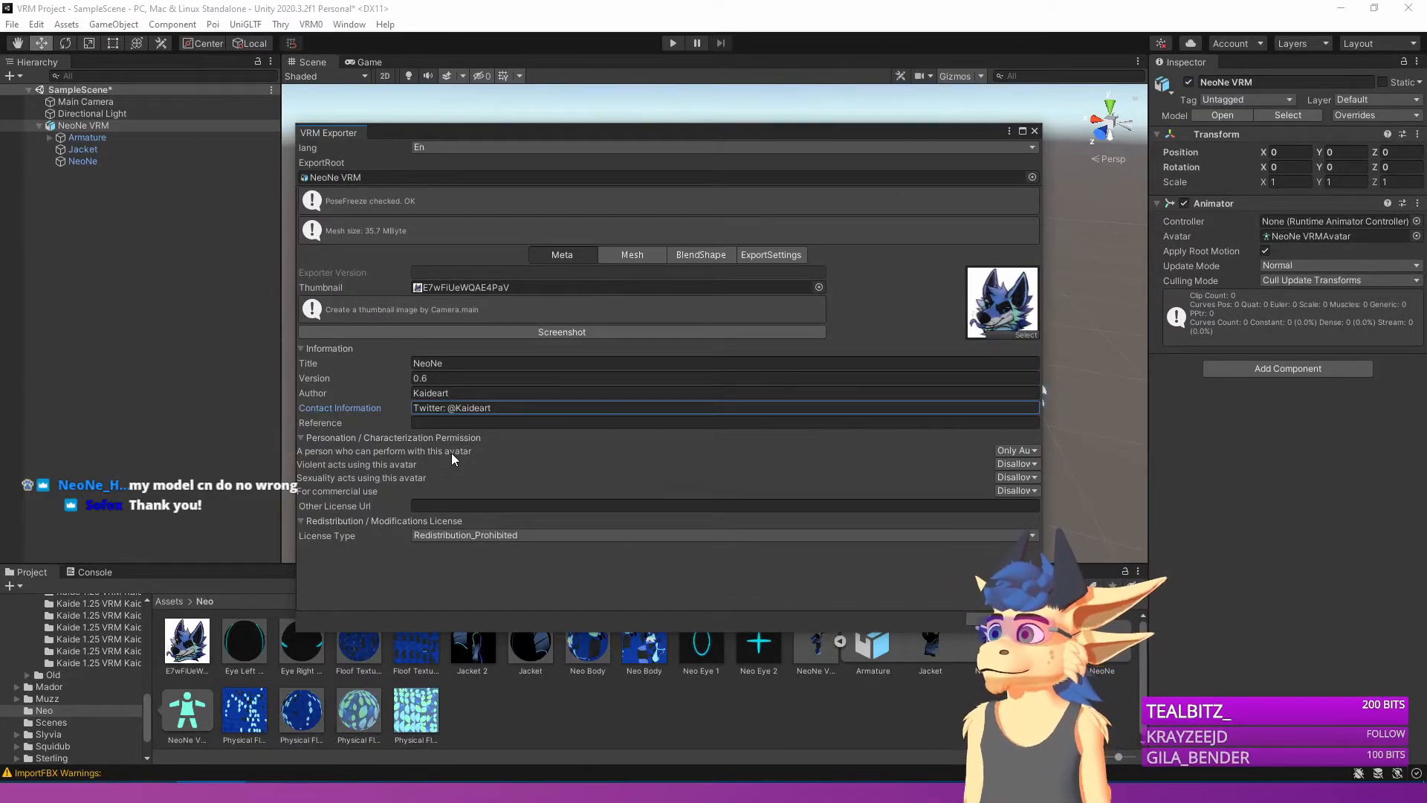
Review the export settings and export the model as NeoNe VRM 0.6.vrm into the COMMISSION NeoNe folder.
click(773, 254)
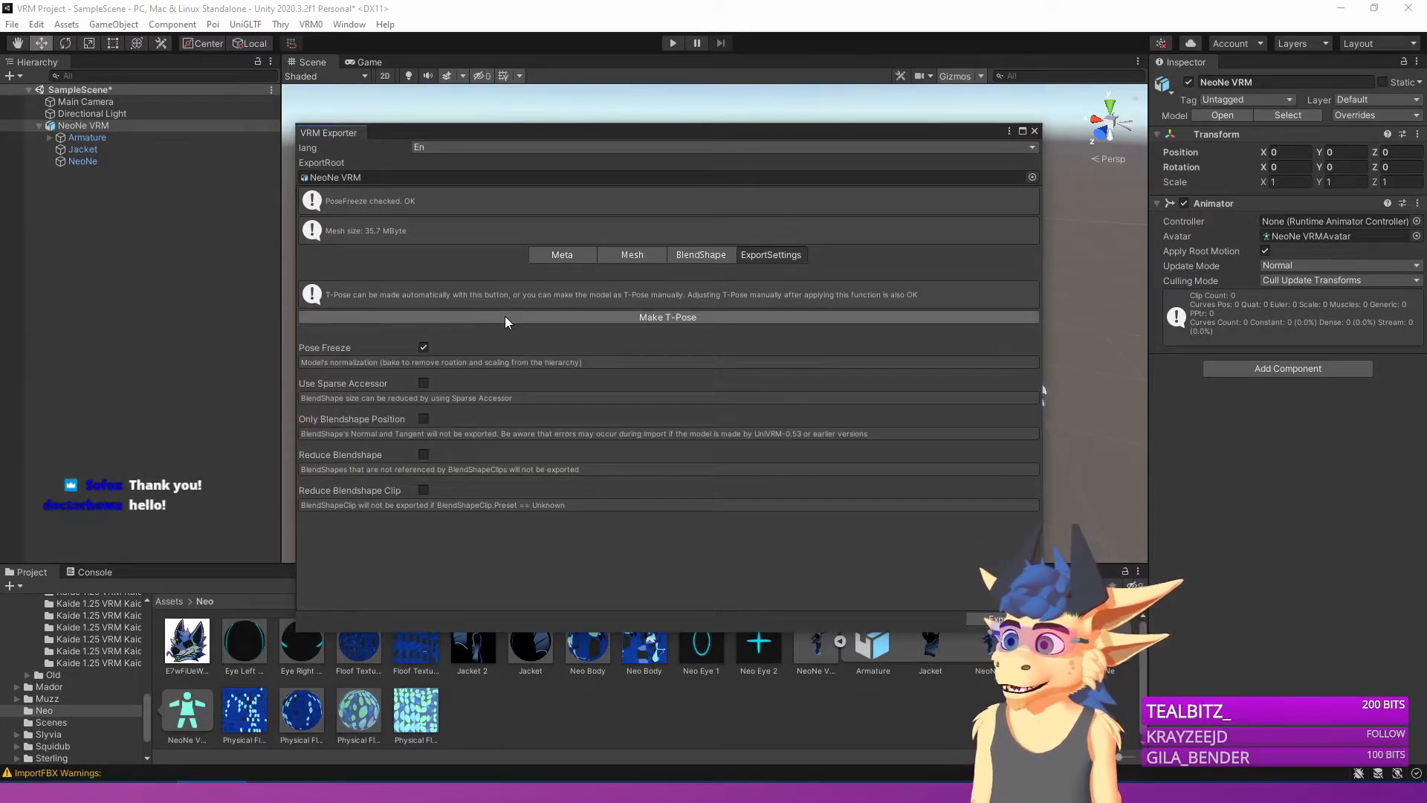
drag(637, 136, 398, 195)
click(474, 377)
drag(530, 193, 757, 346)
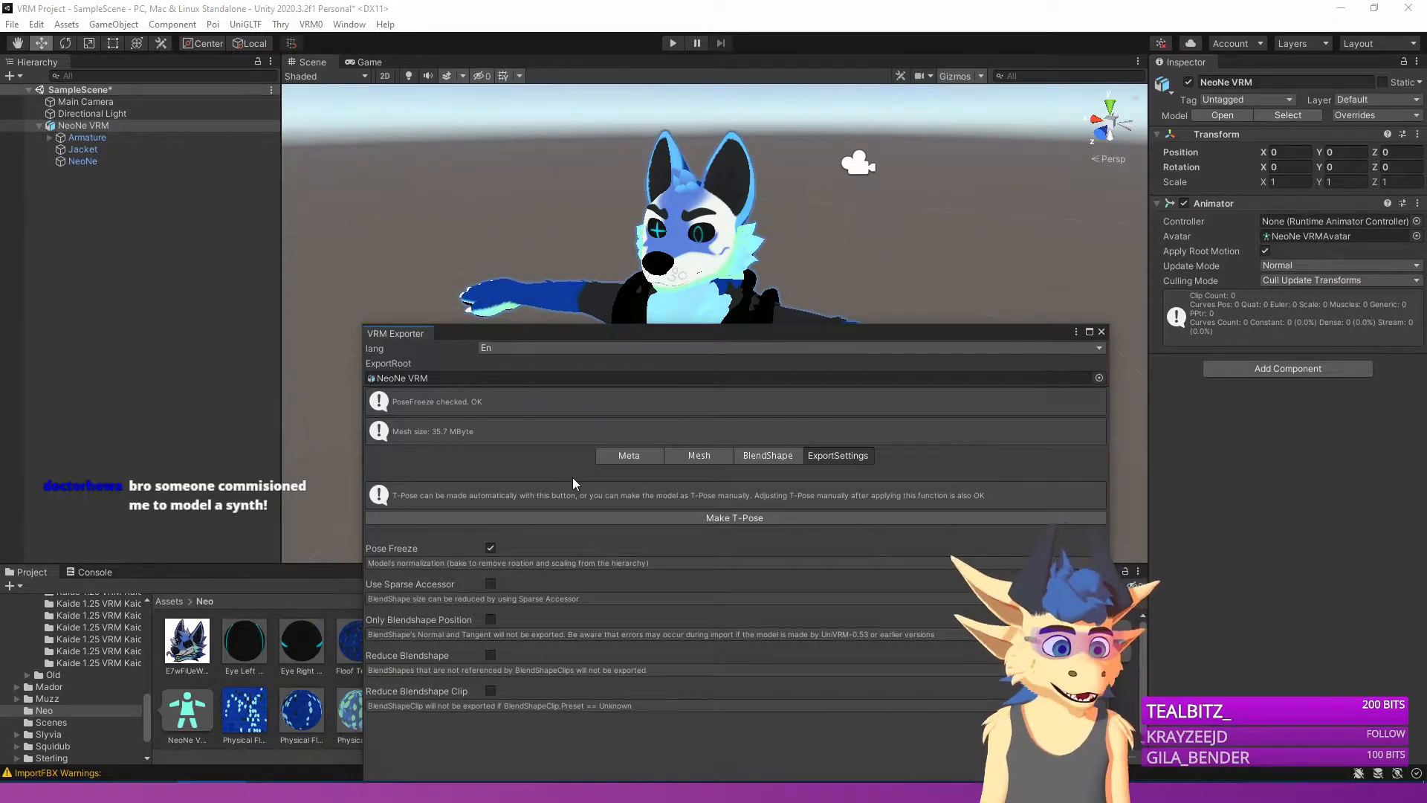
key(super+space)
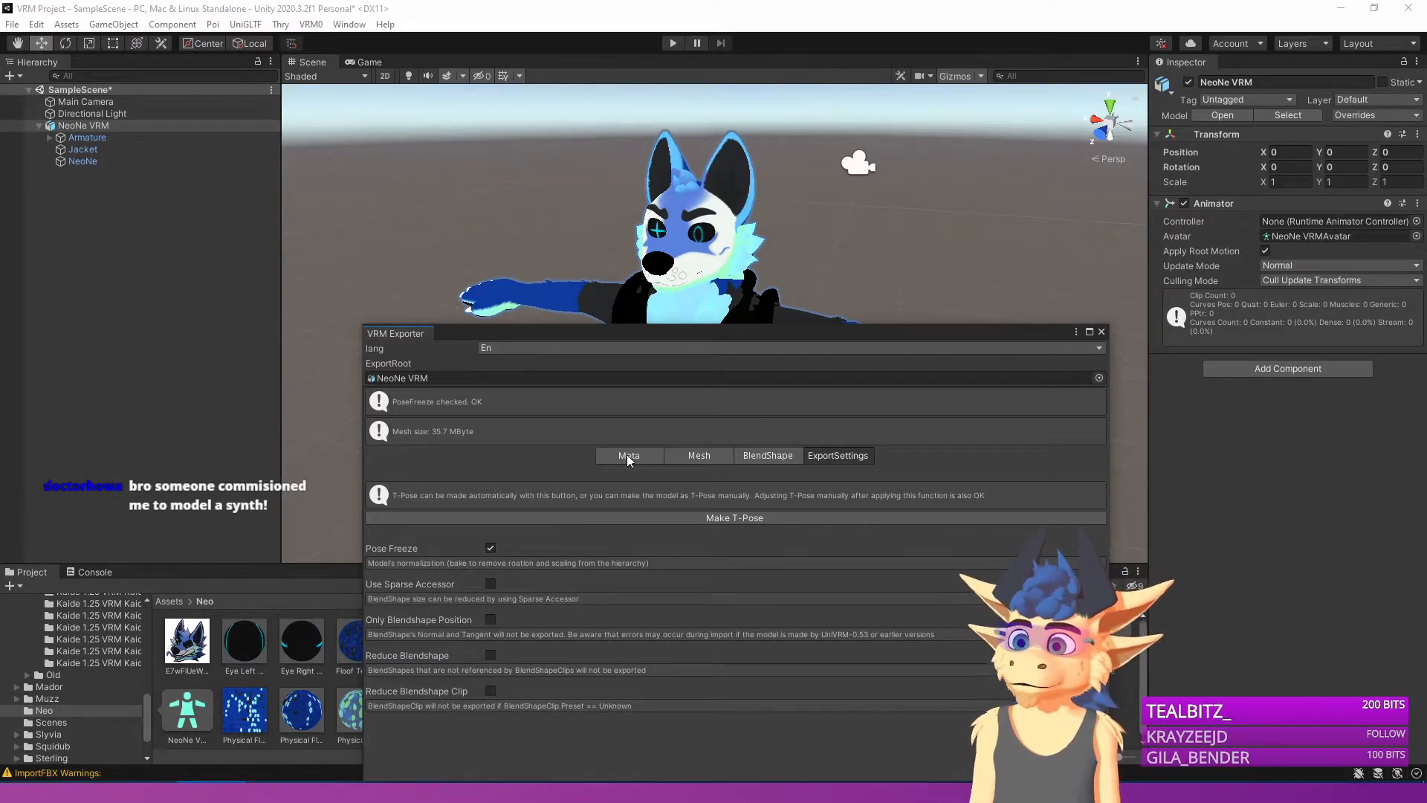
drag(880, 332, 892, 104)
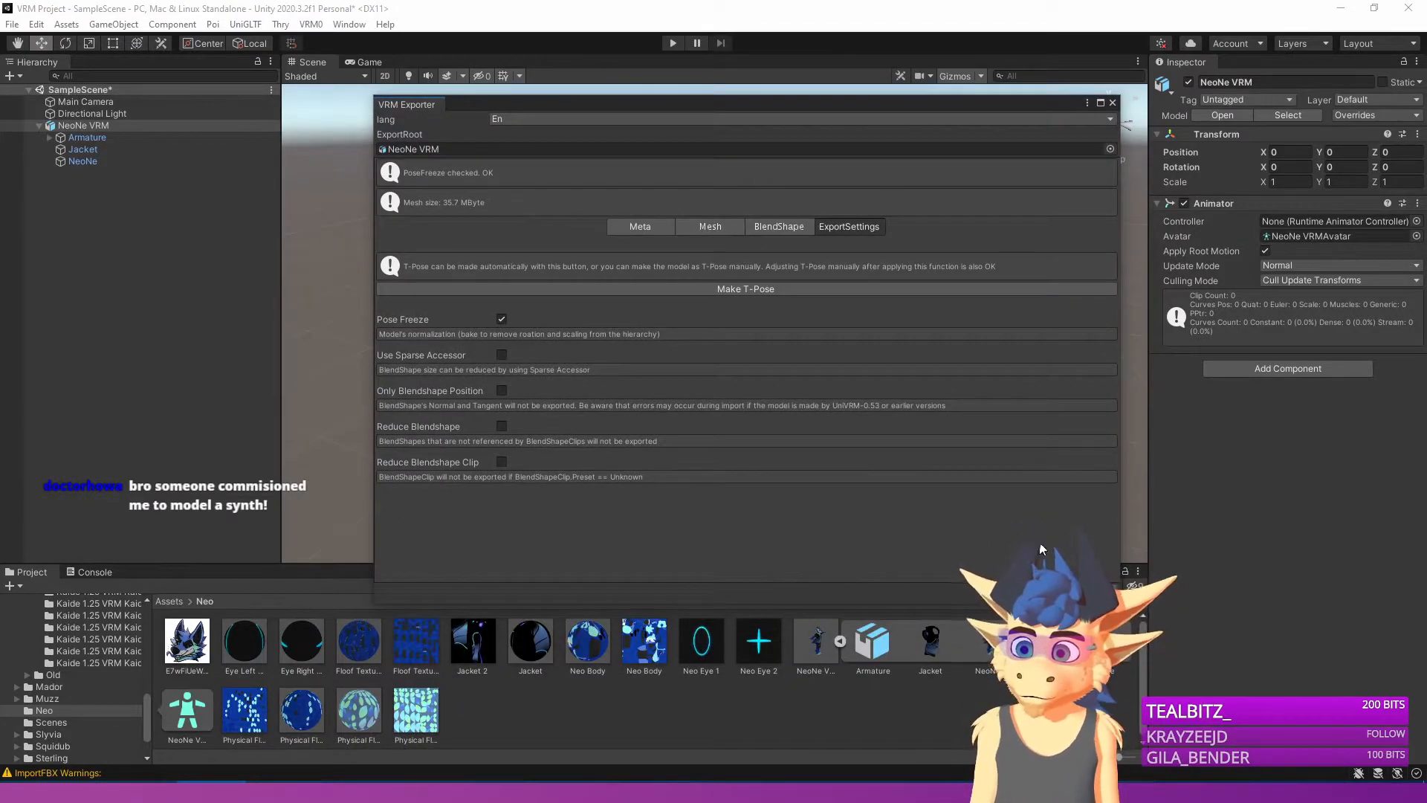
click(1078, 592)
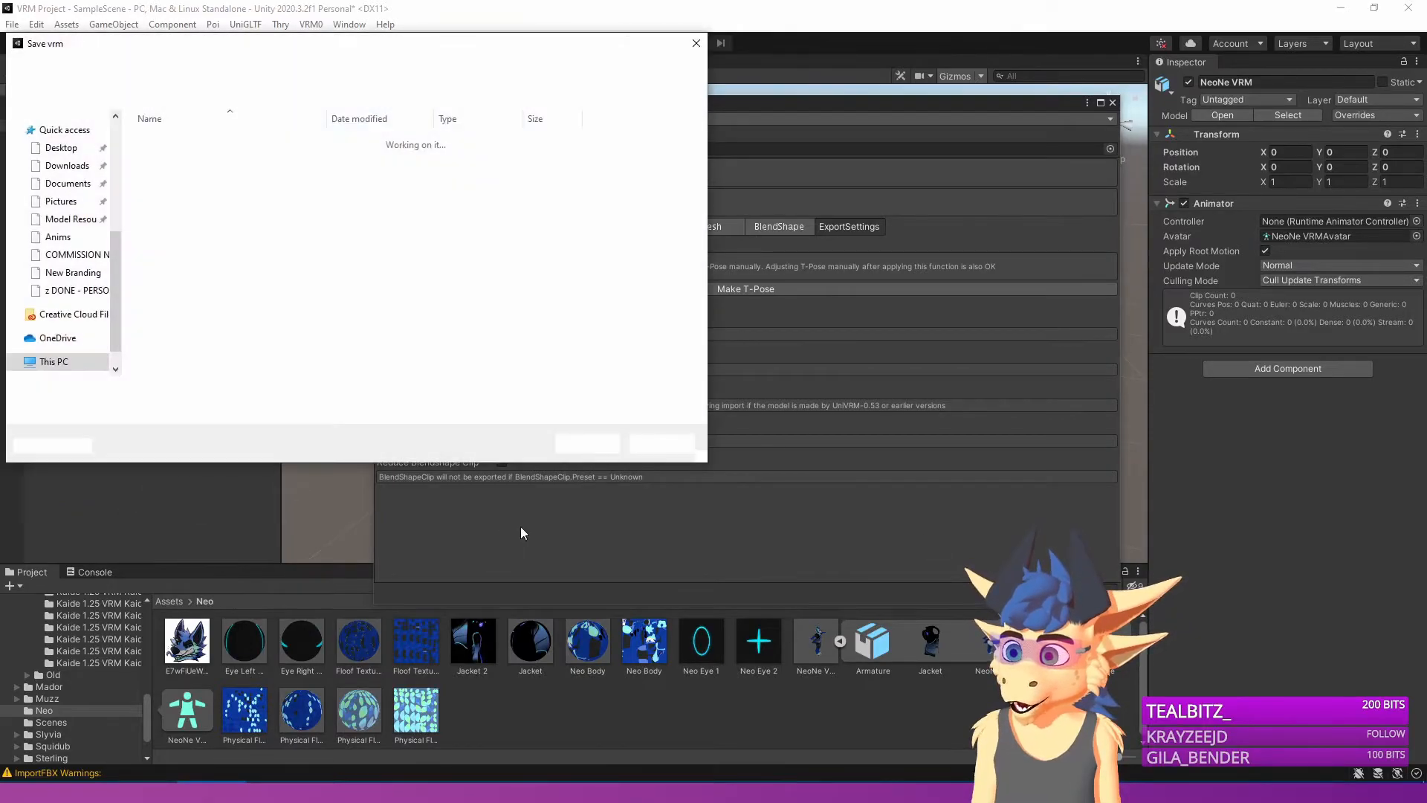
click(217, 220)
double_click(163, 391)
text(6)
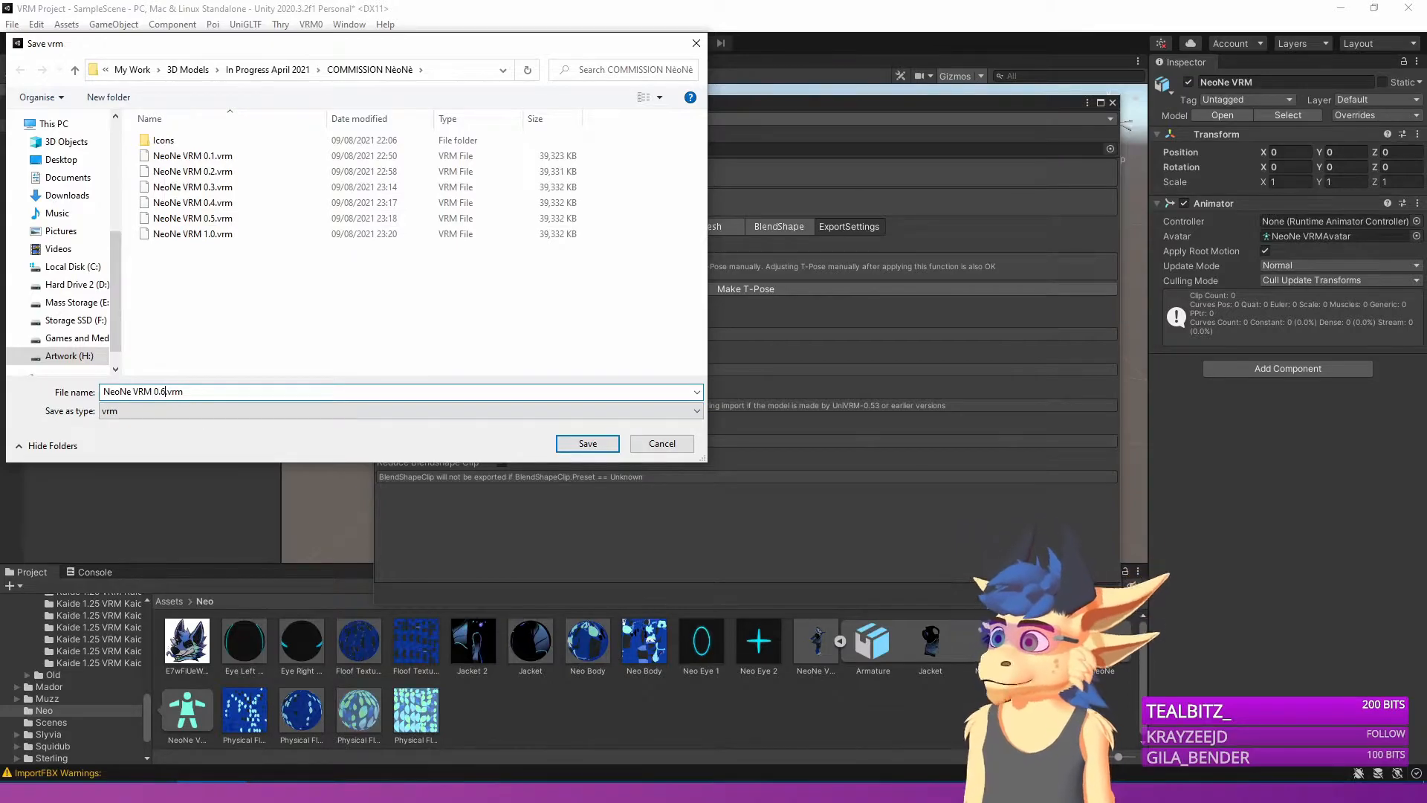
click(249, 279)
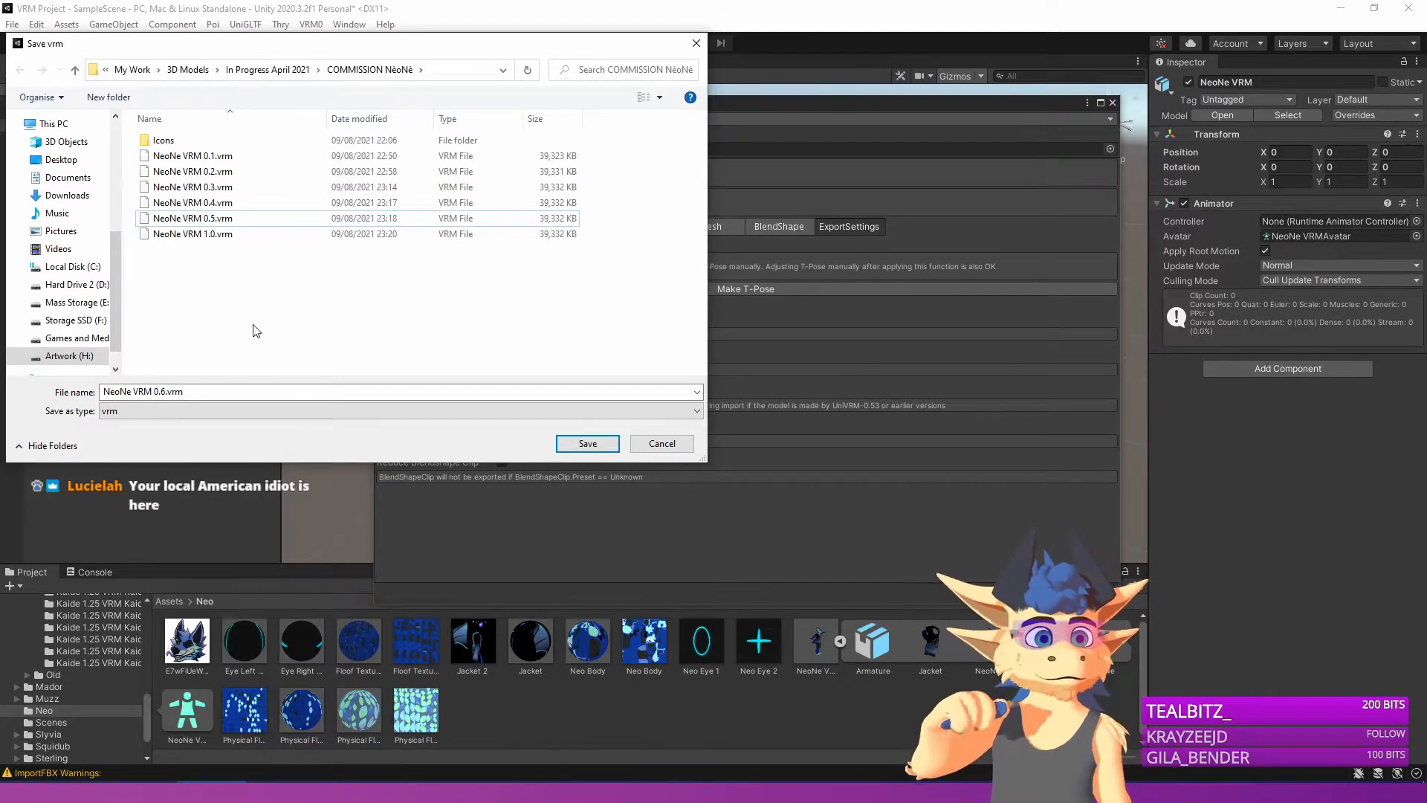
click(576, 446)
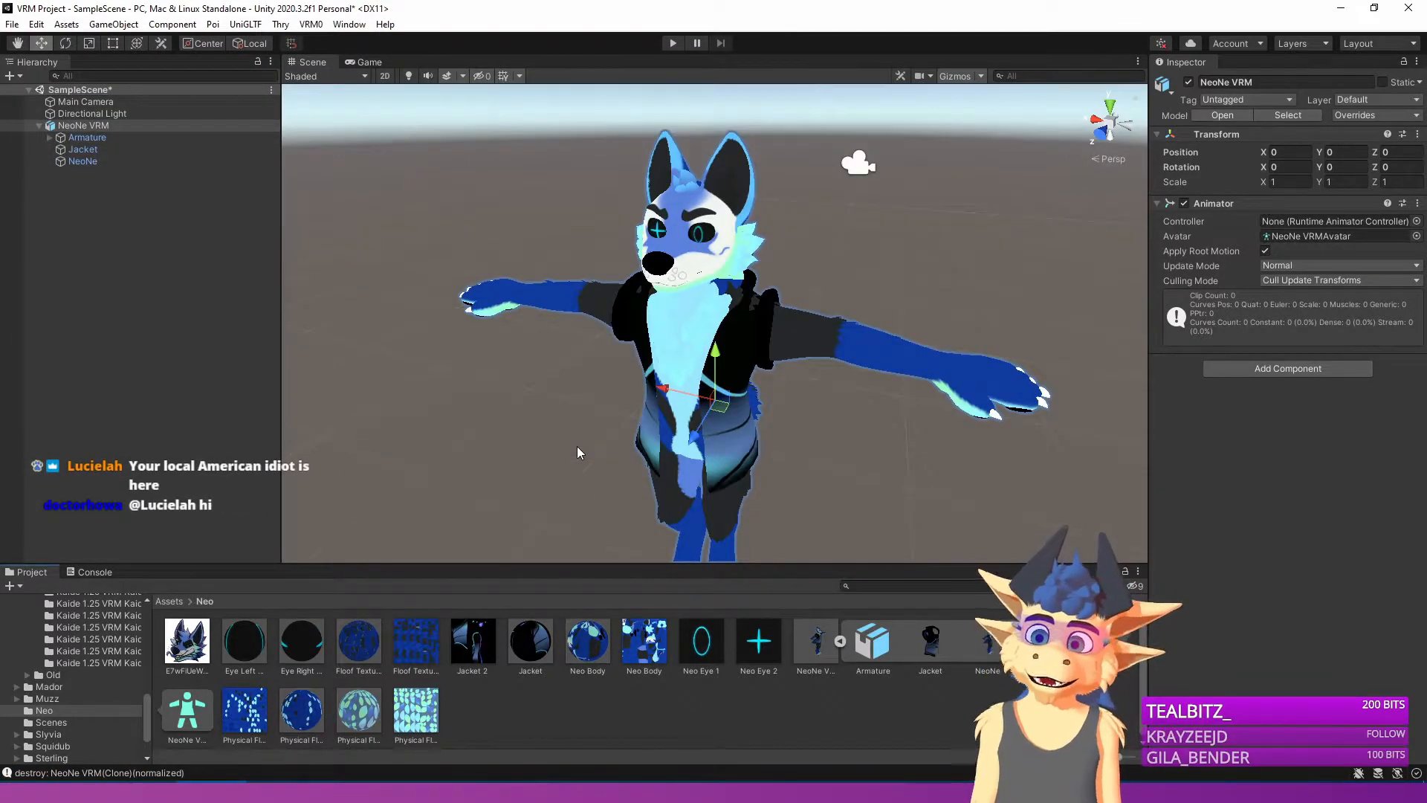
Examine the NeoNe VRM model in the scene from different angles and distances.
right_drag(502, 293, 462, 258)
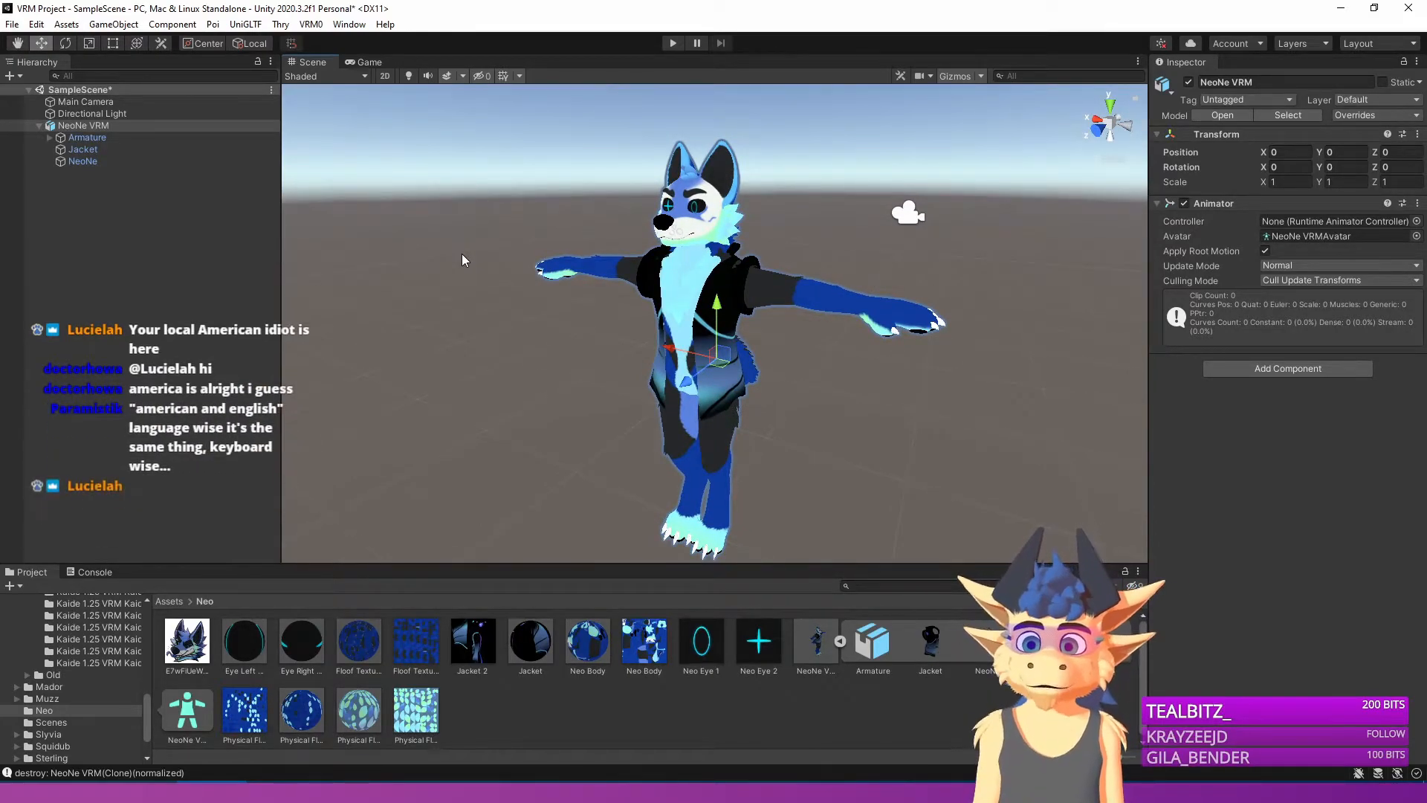
right_drag(462, 255, 478, 258)
key(s)
key(w)
key(s)
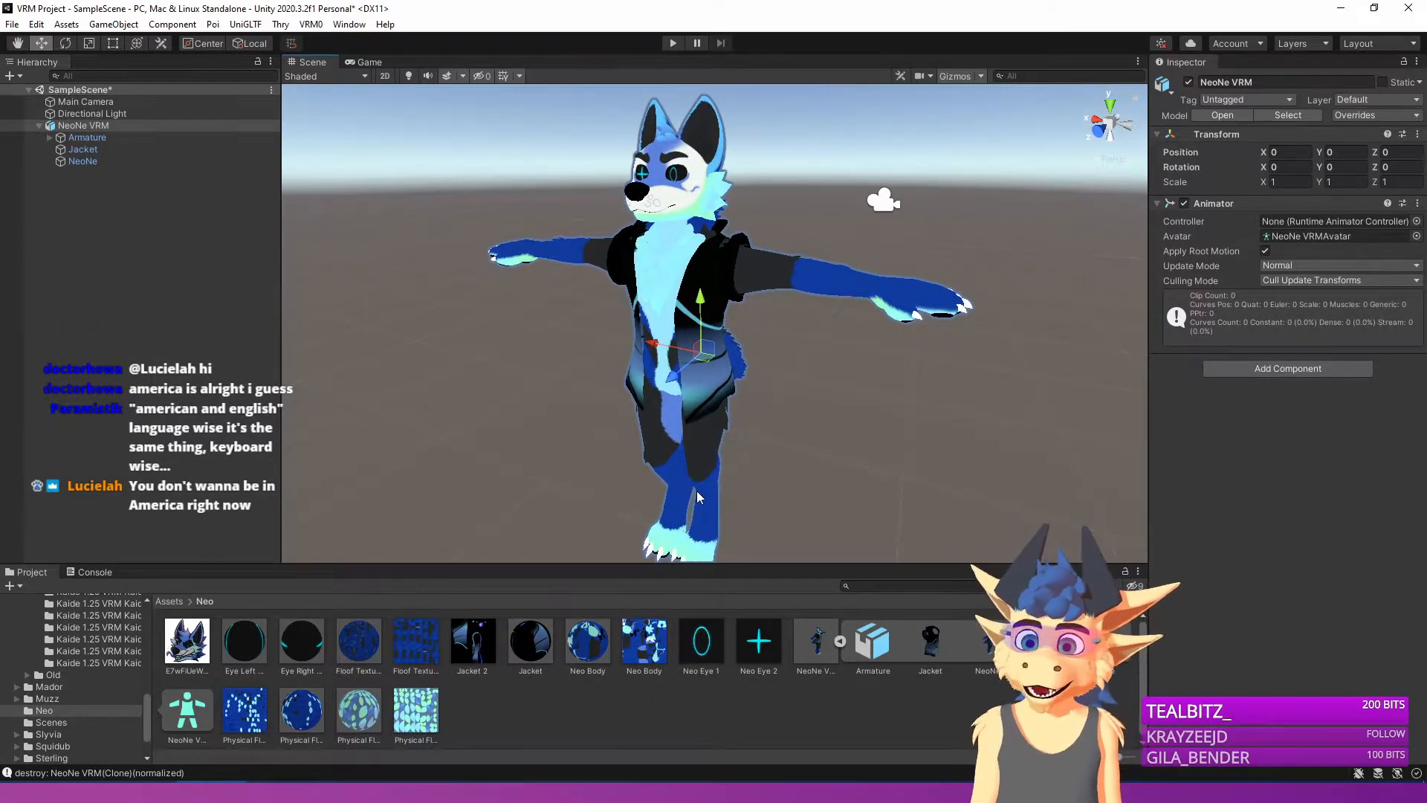
click(693, 699)
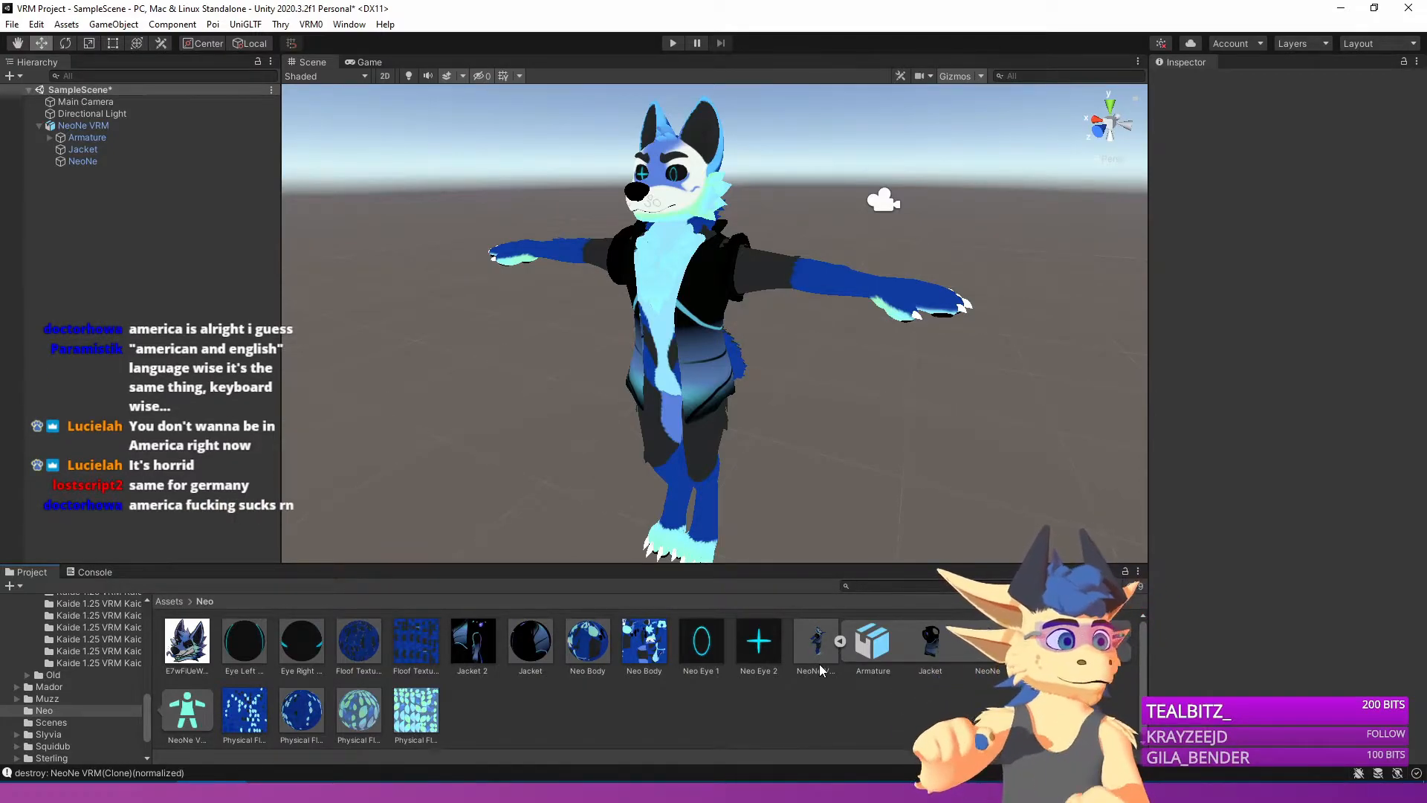
alt+drag(692, 487, 671, 484)
right_drag(671, 485, 718, 476)
key(w)
key(a)
key(s)
key(s)
key(d)
key(s)
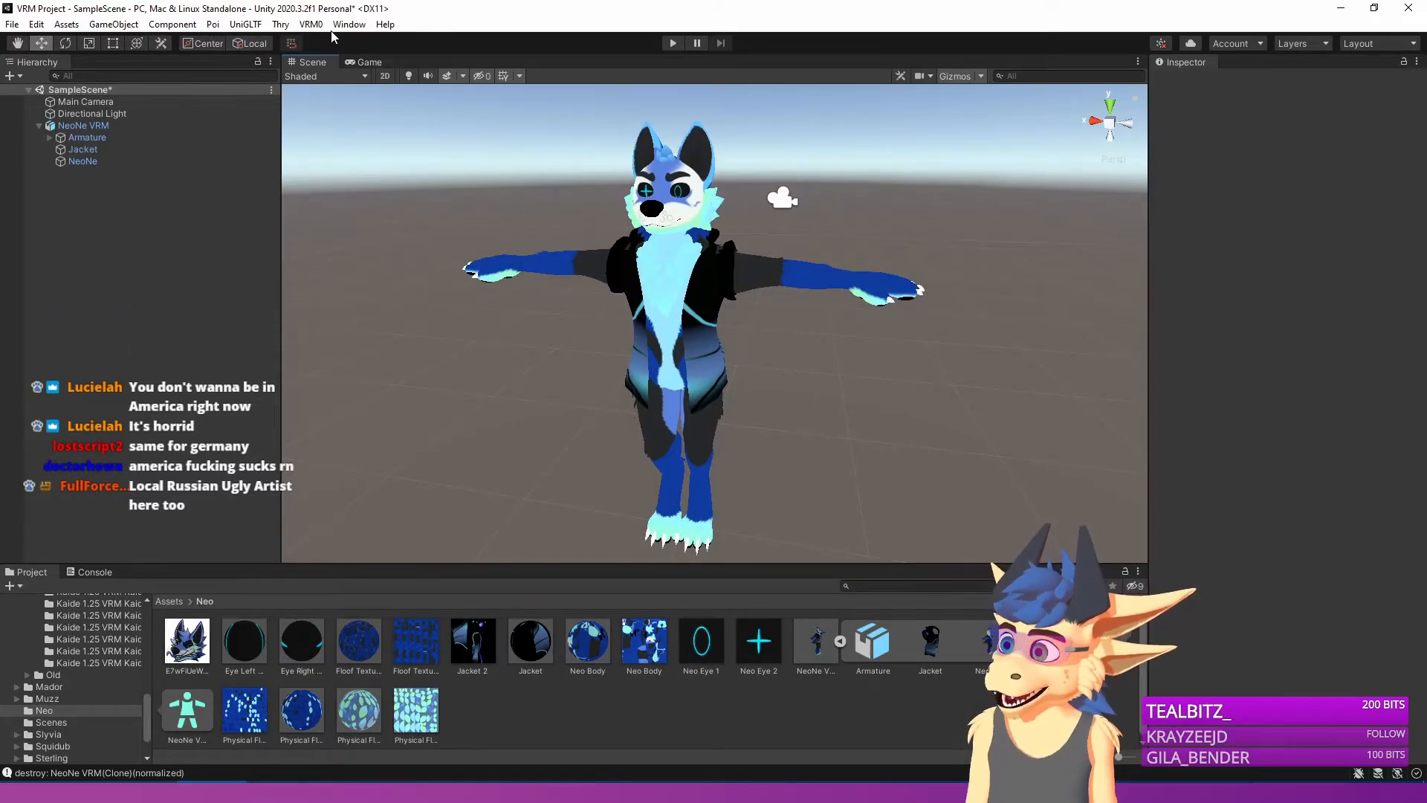
Delete the NeoNe VRM model from the scene.
click(667, 409)
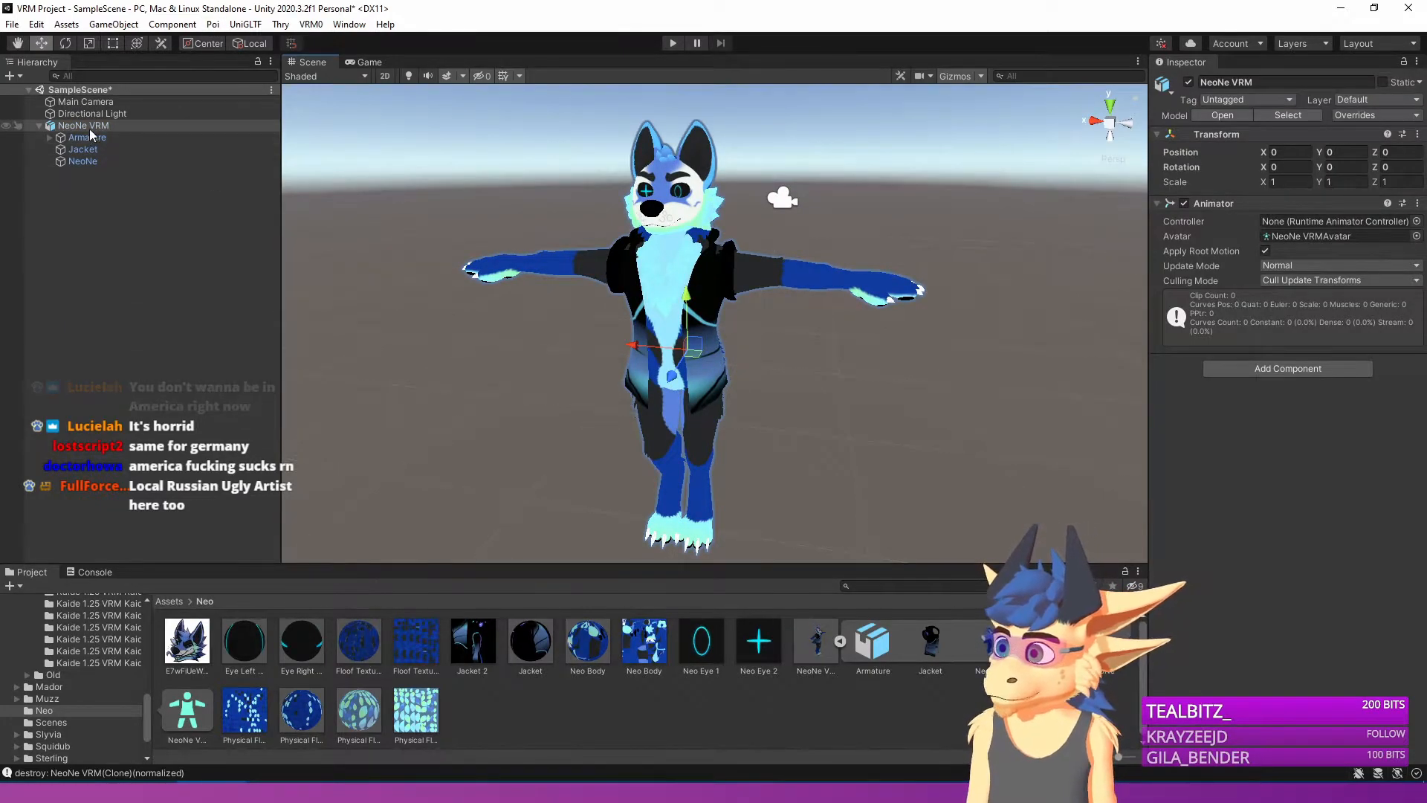
click(142, 127)
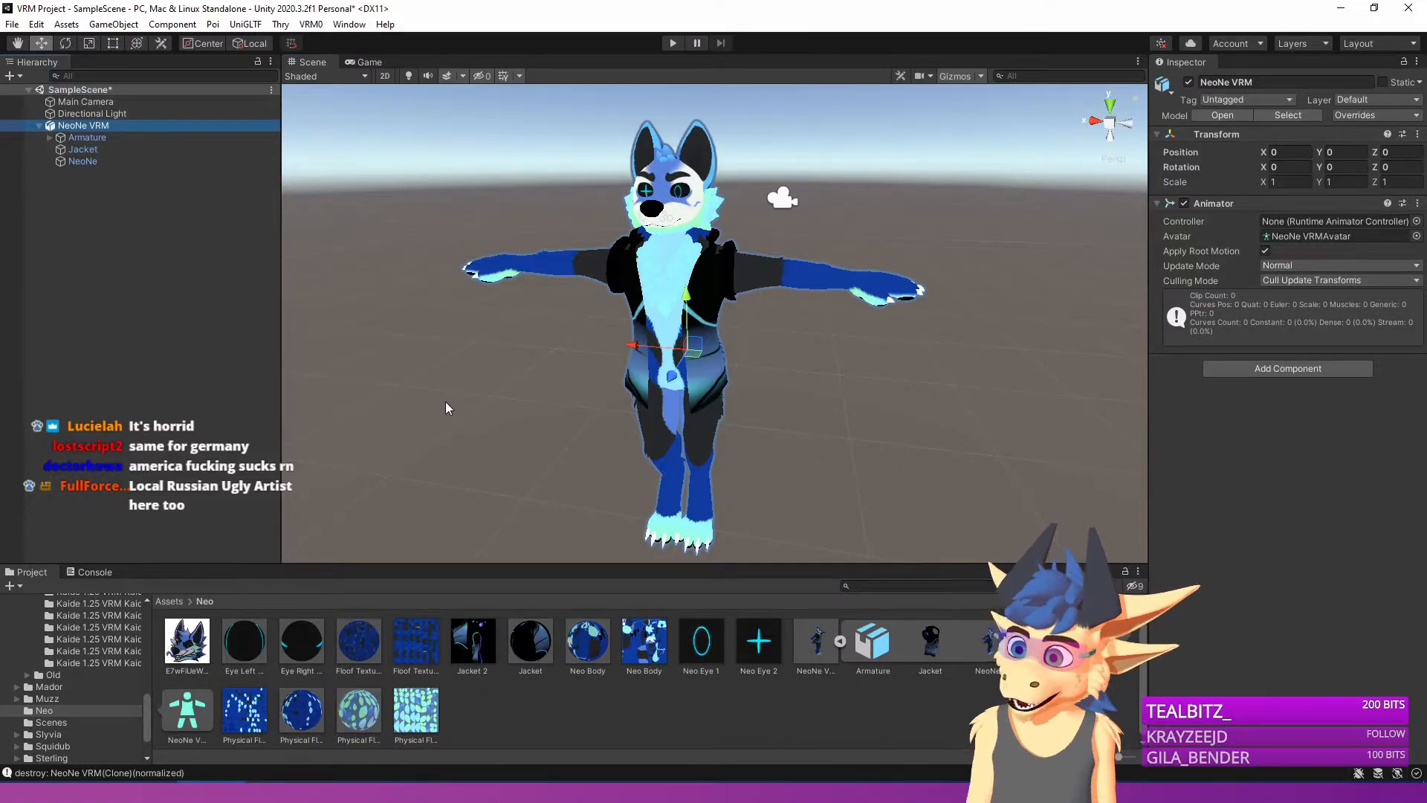
key(Delete)
Try to import NeoNe VRM 0.6.vrm with its prefab saved in the COMMISSION NeoNe folder.
click(311, 24)
click(334, 74)
click(209, 234)
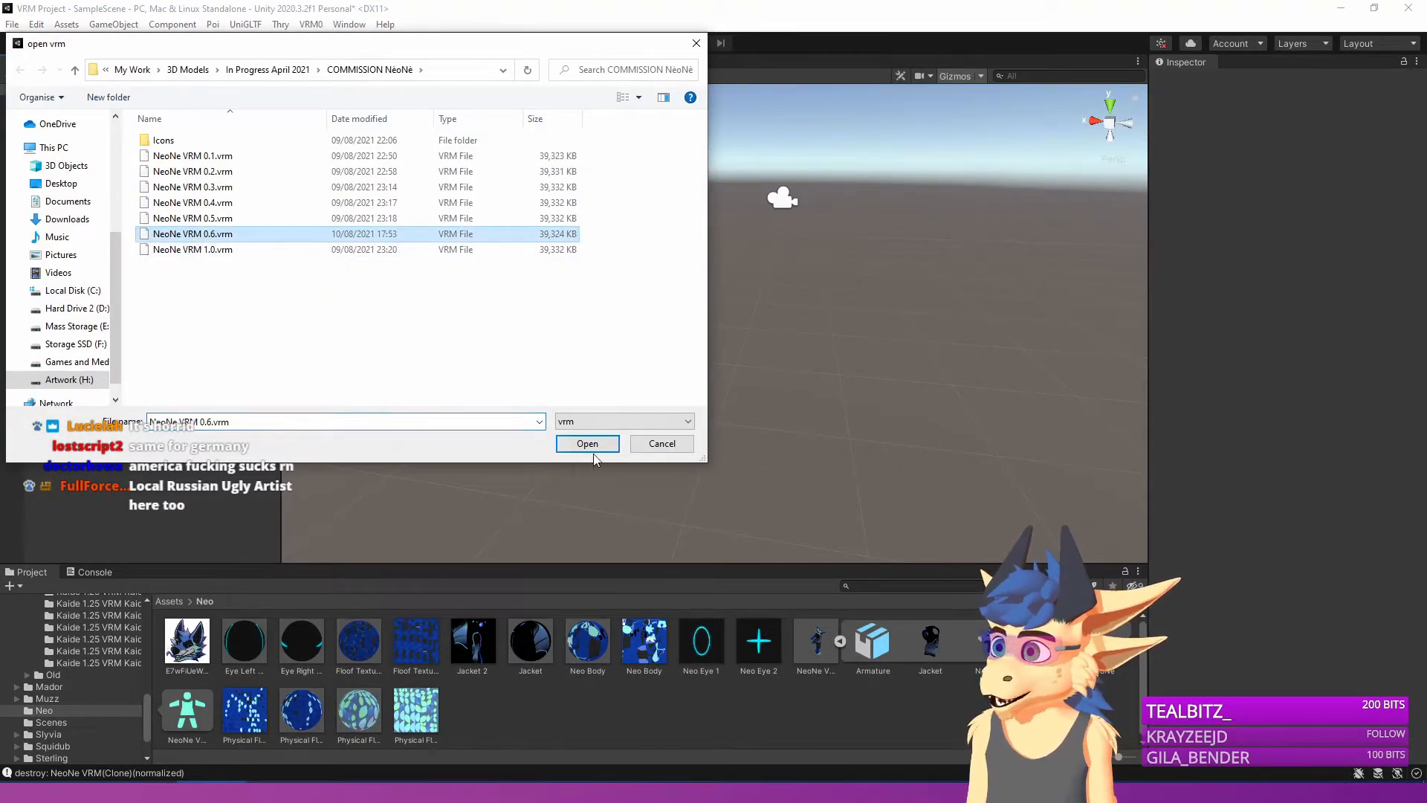
click(597, 449)
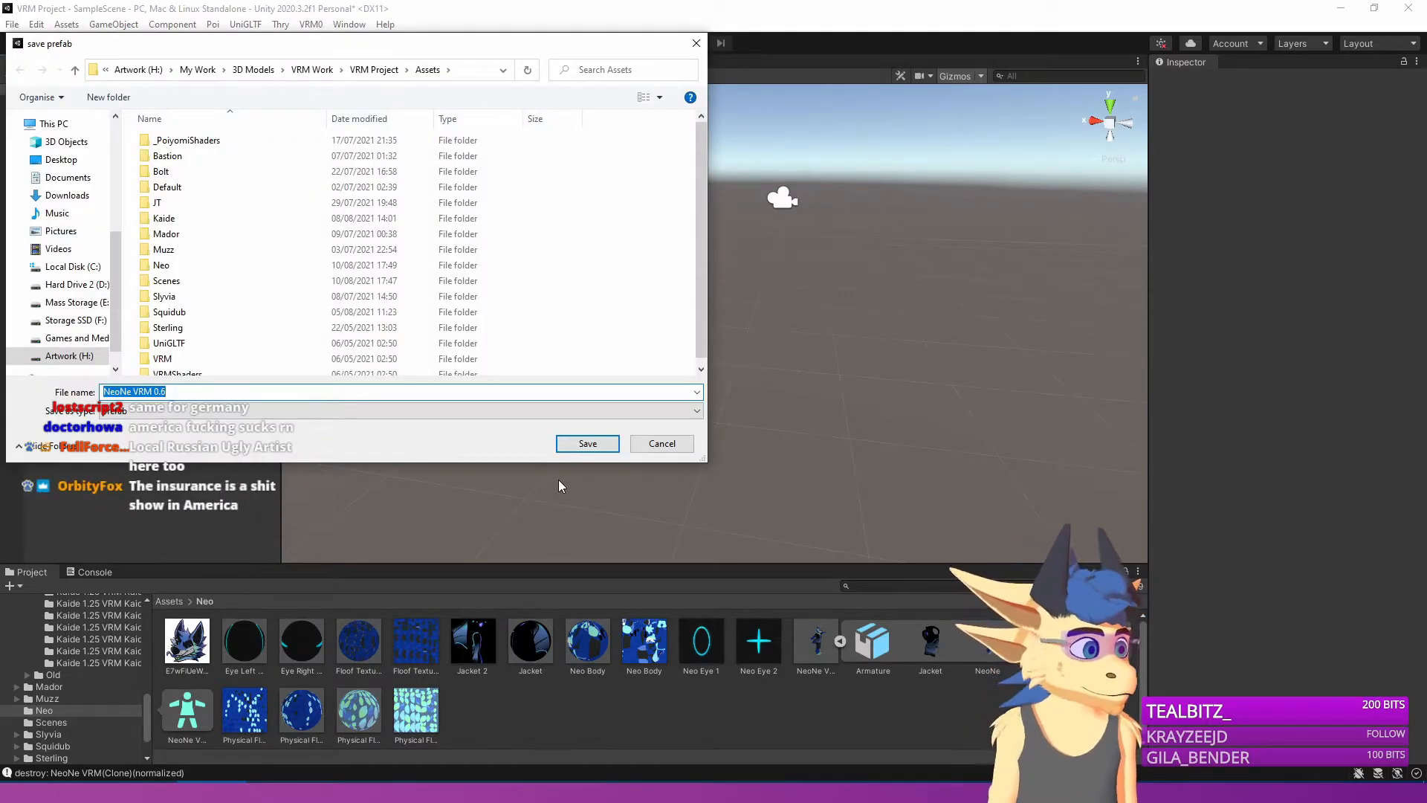
scroll(399, 356, down, 2)
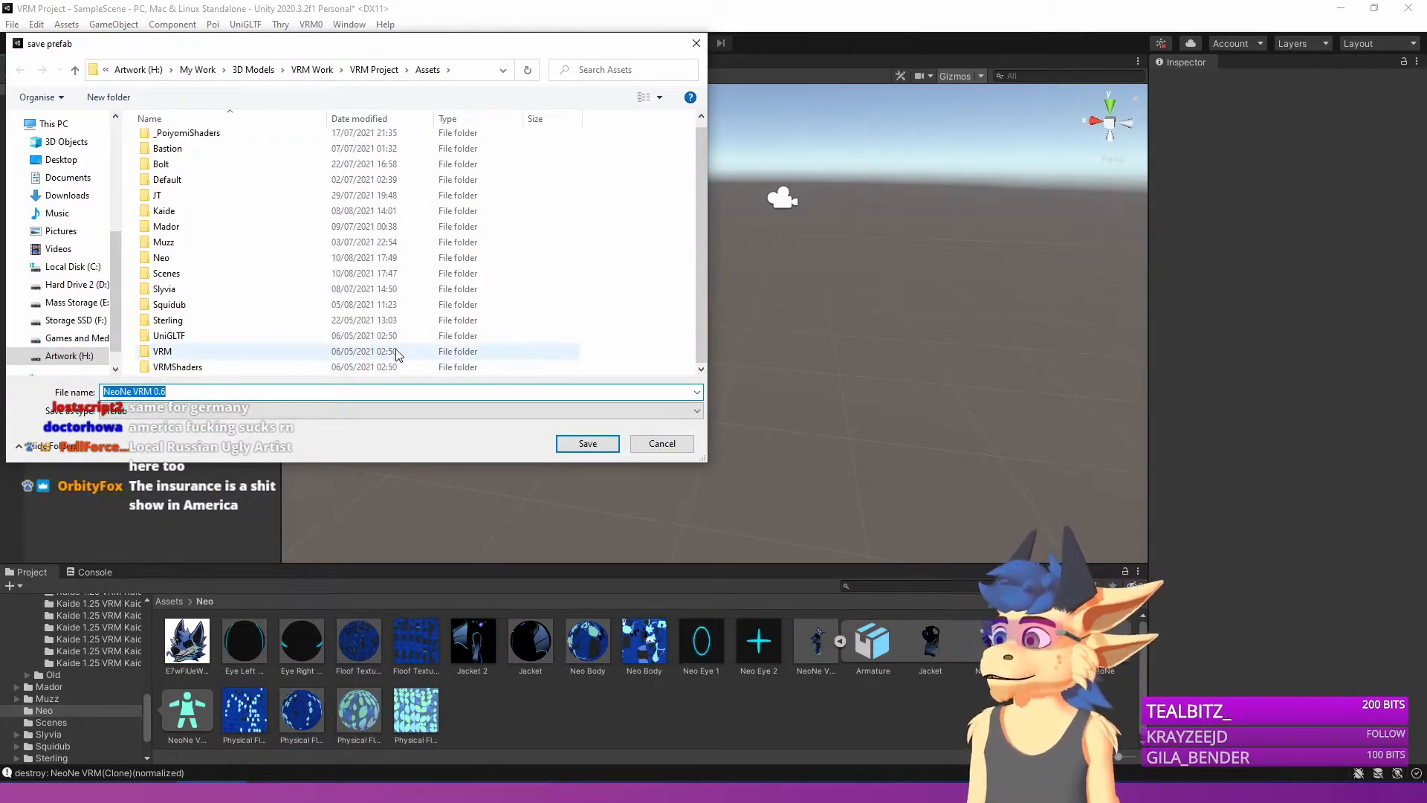
scroll(79, 283, up, 4)
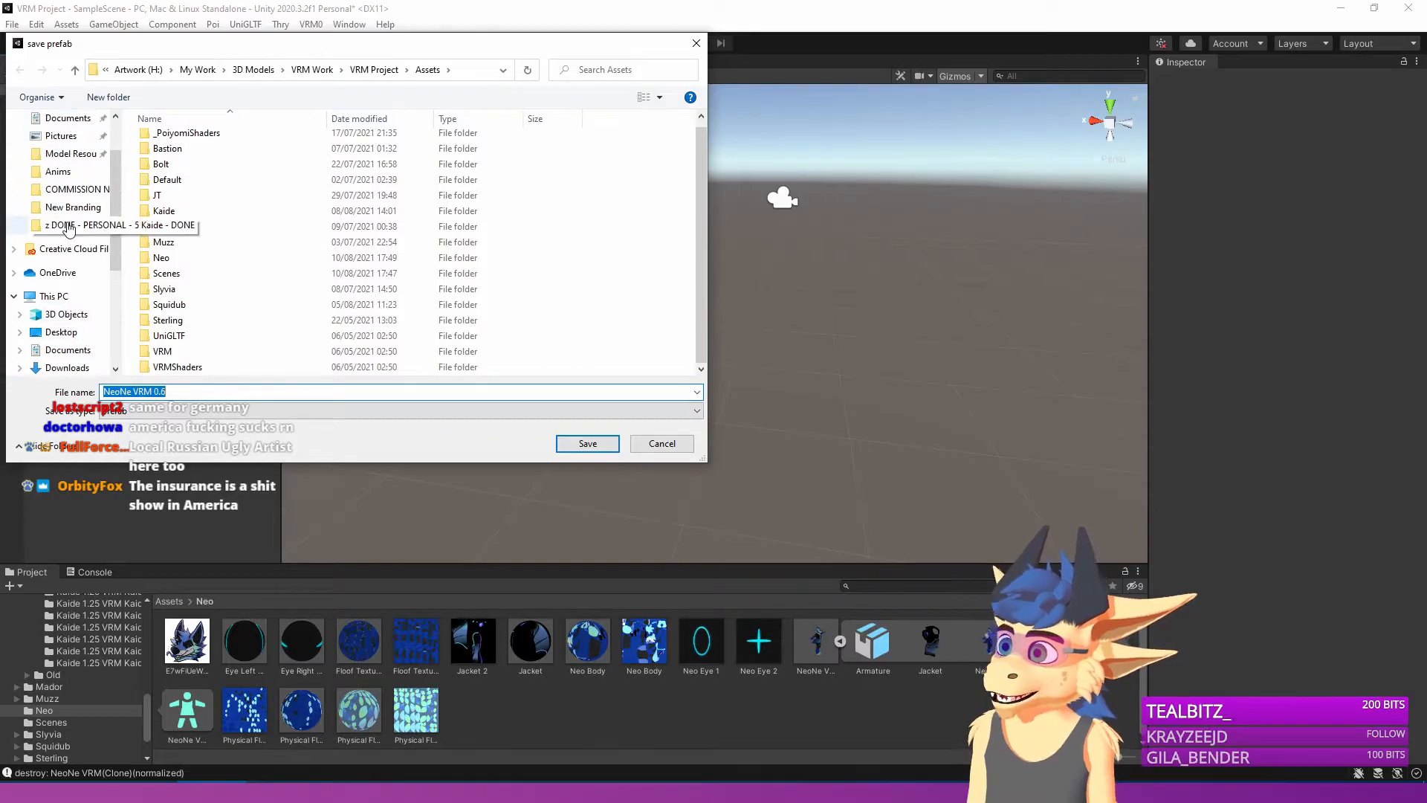
click(69, 225)
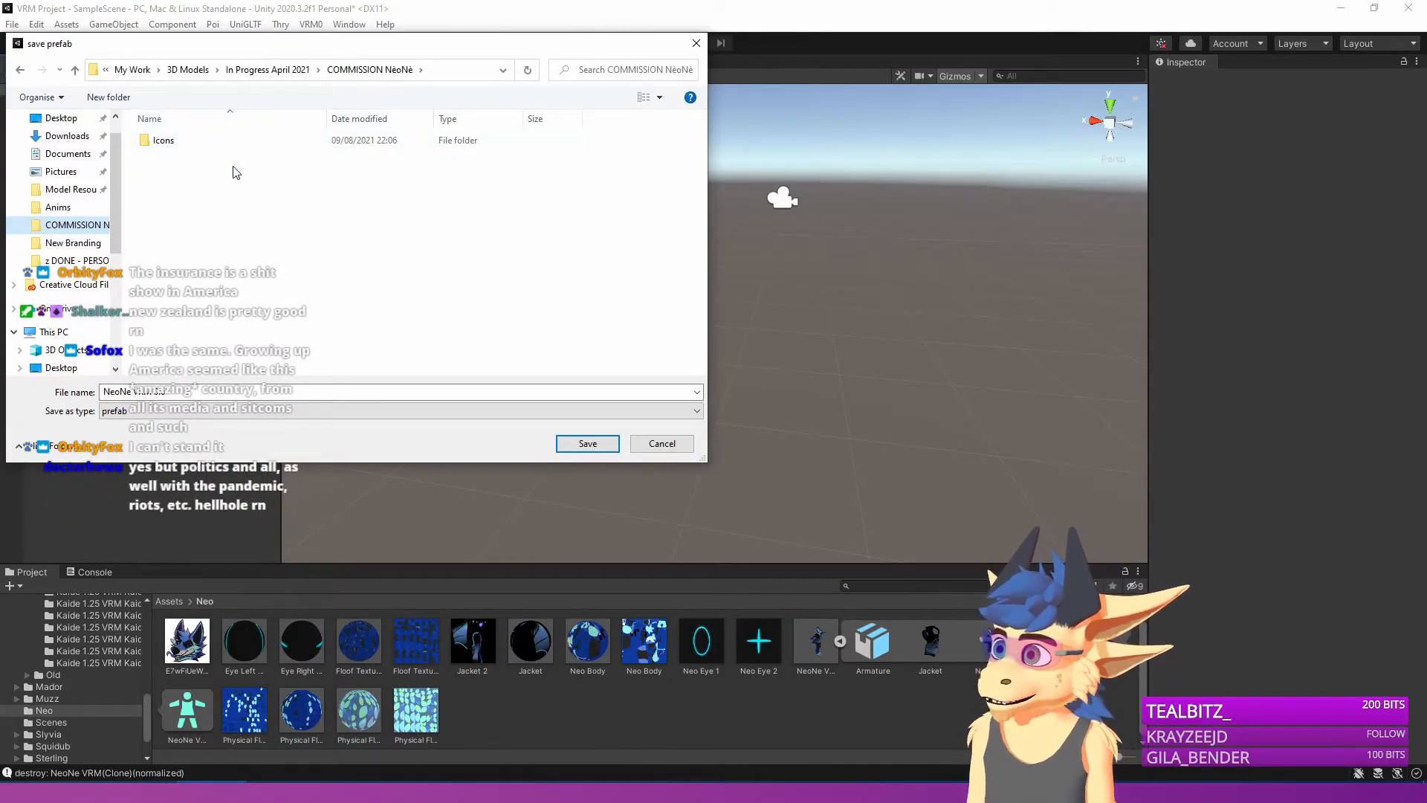
click(574, 448)
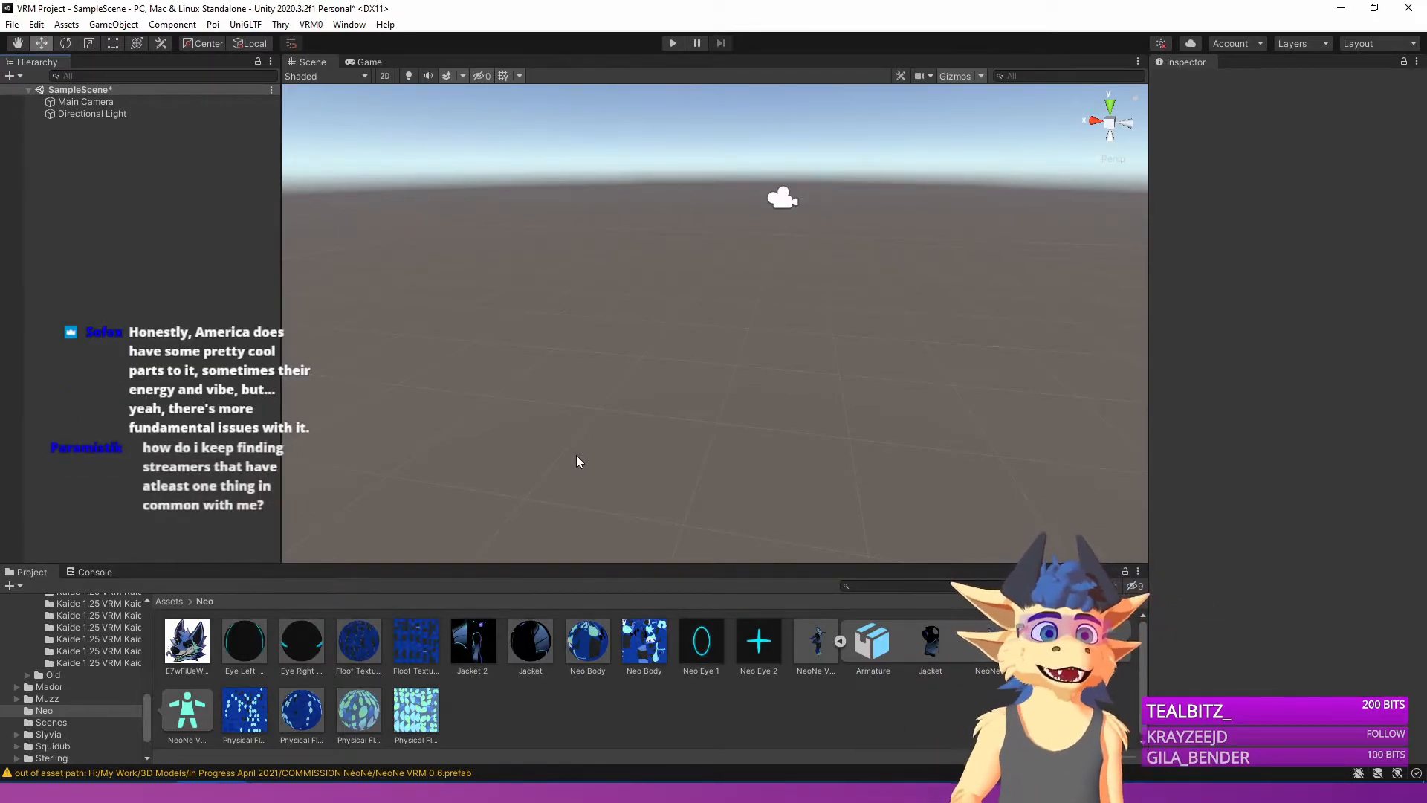
Look through the project's Assets and VRM folders for the imported model and return to the Neo folder.
mouse_move(561, 418)
right_down()
mouse_move(562, 438)
mouse_move(558, 411)
mouse_move(535, 417)
mouse_move(563, 436)
right_up()
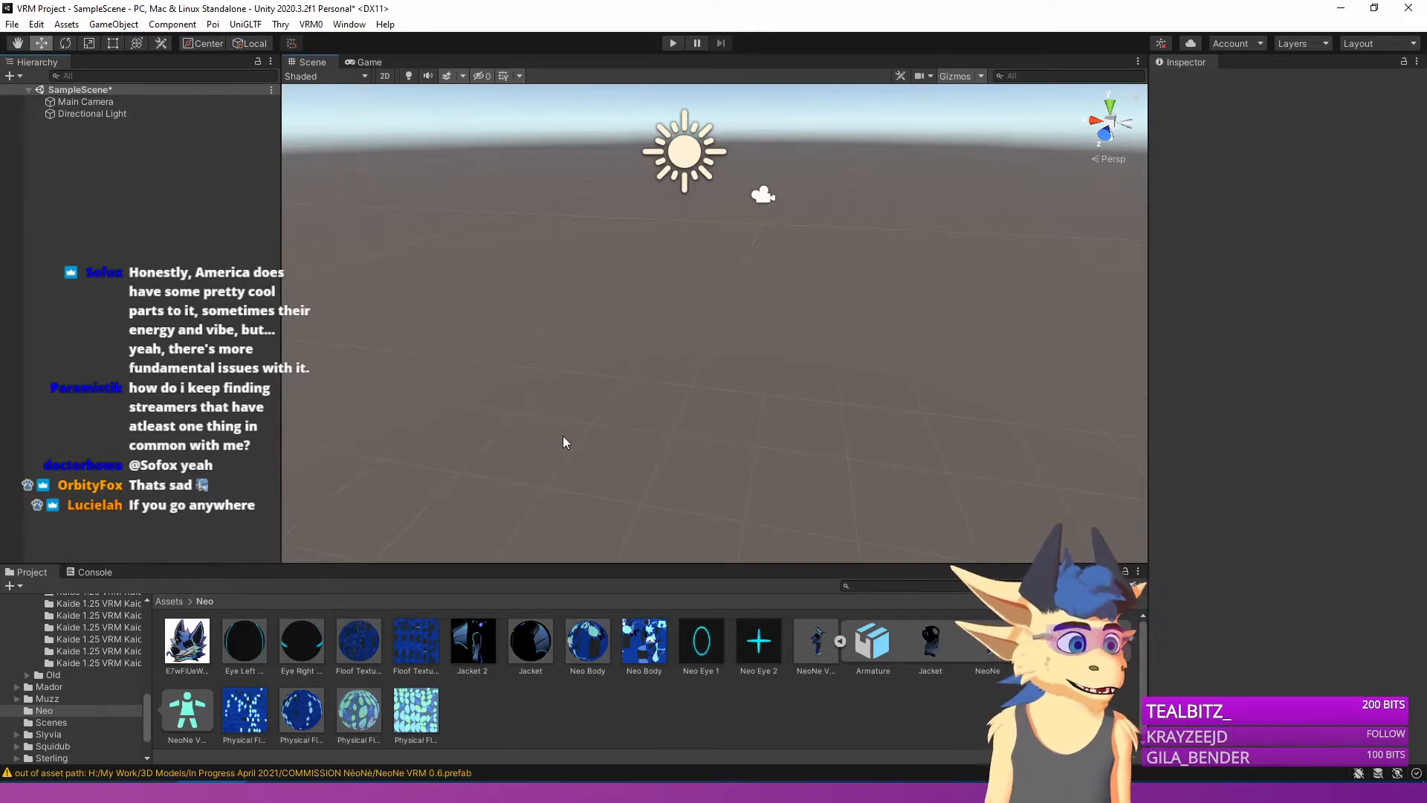
right_drag(583, 377, 584, 384)
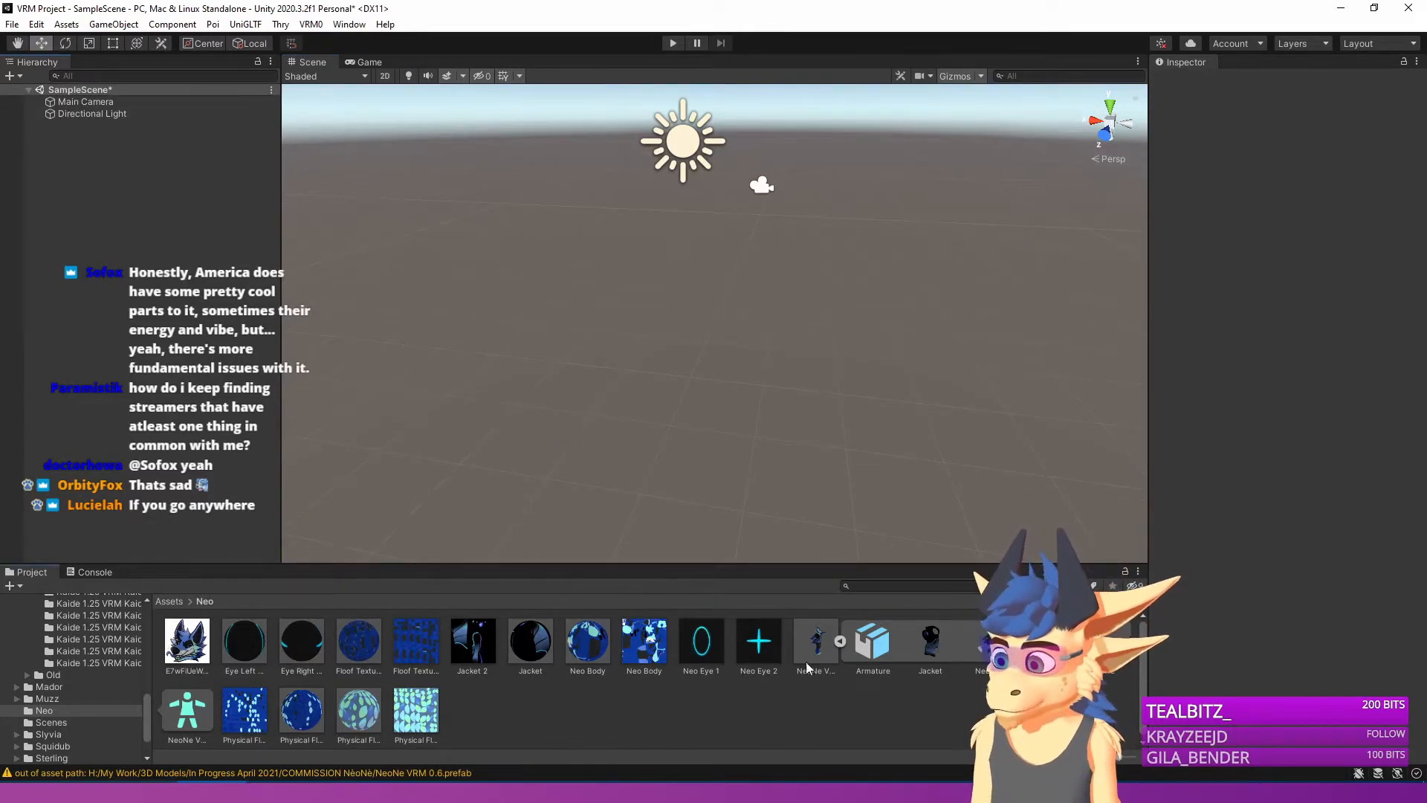
click(821, 644)
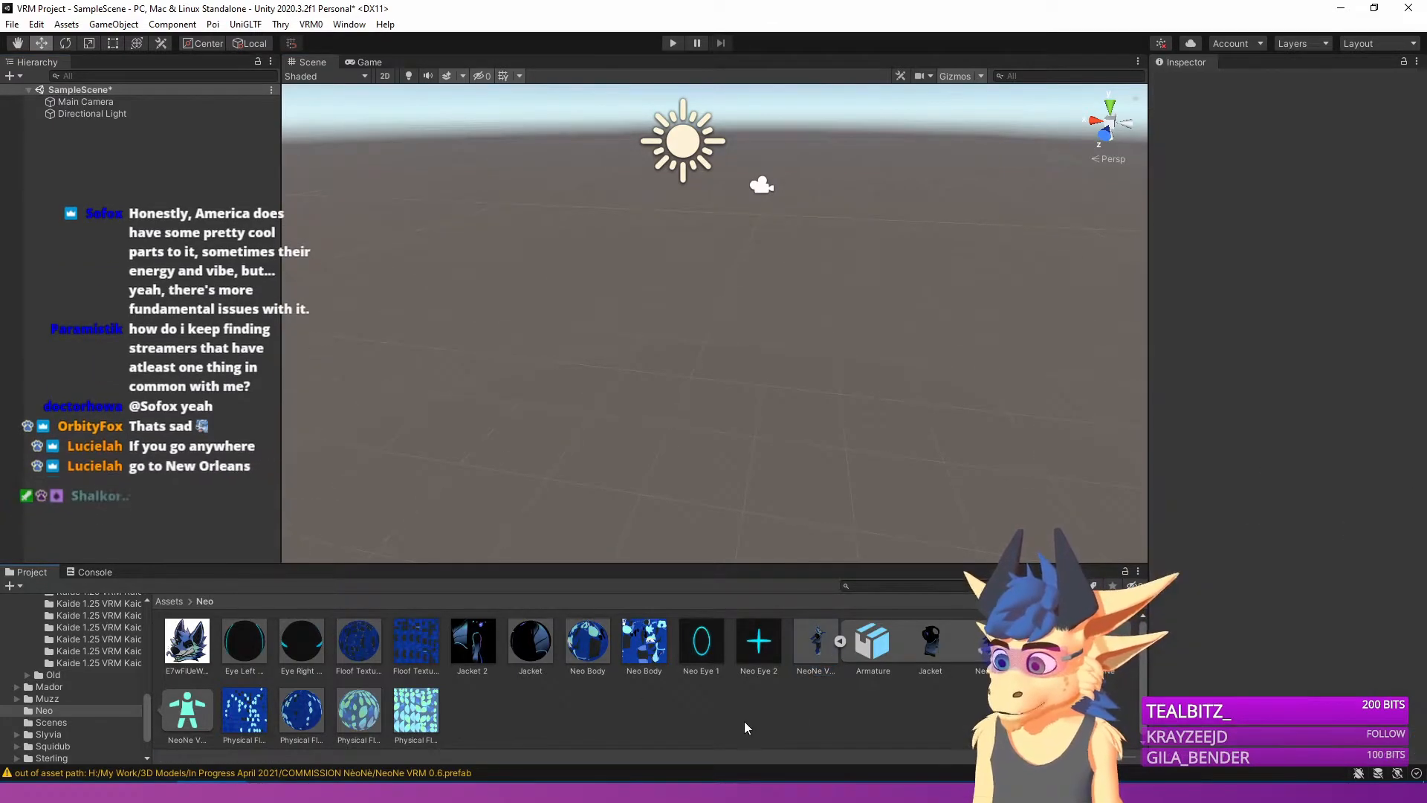
click(184, 603)
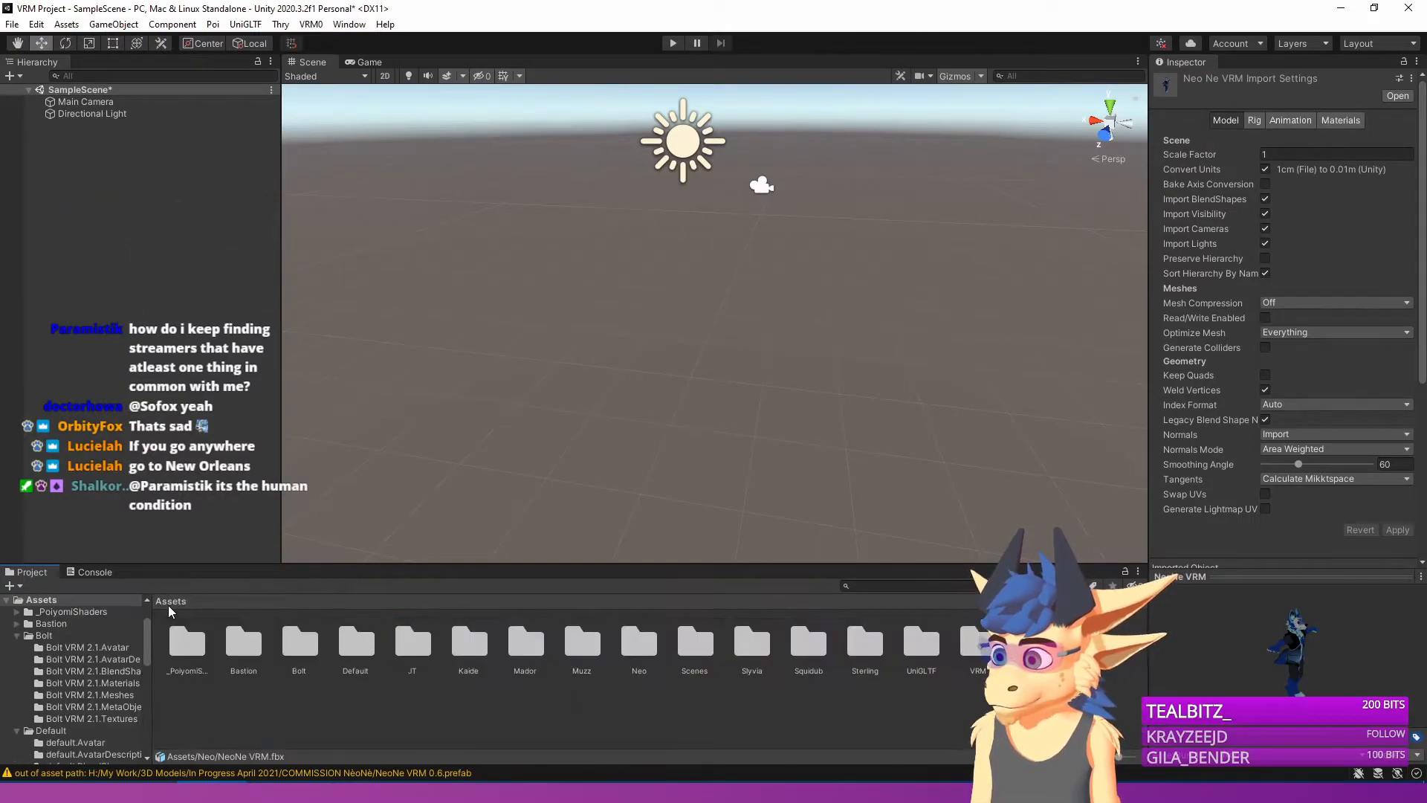
double_click(976, 641)
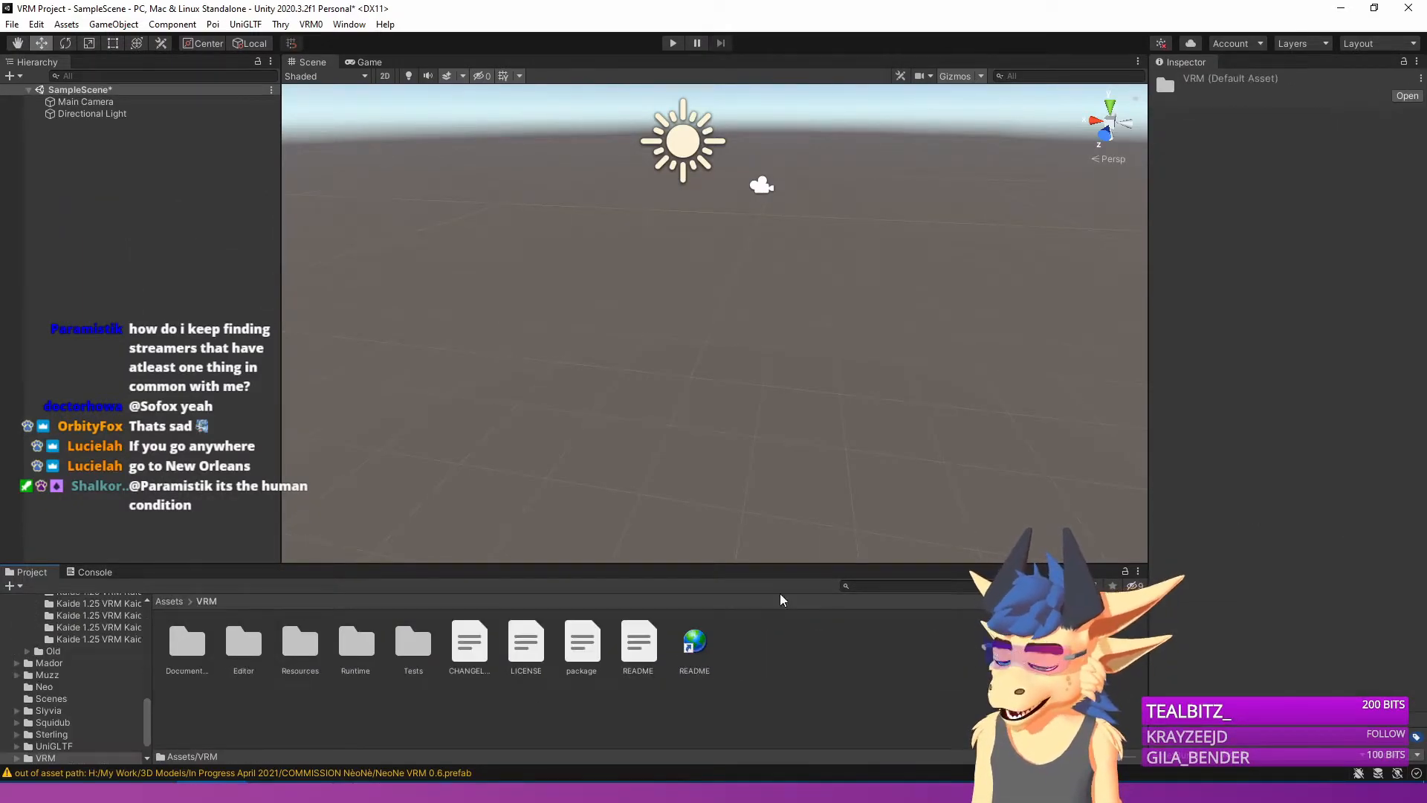
click(169, 600)
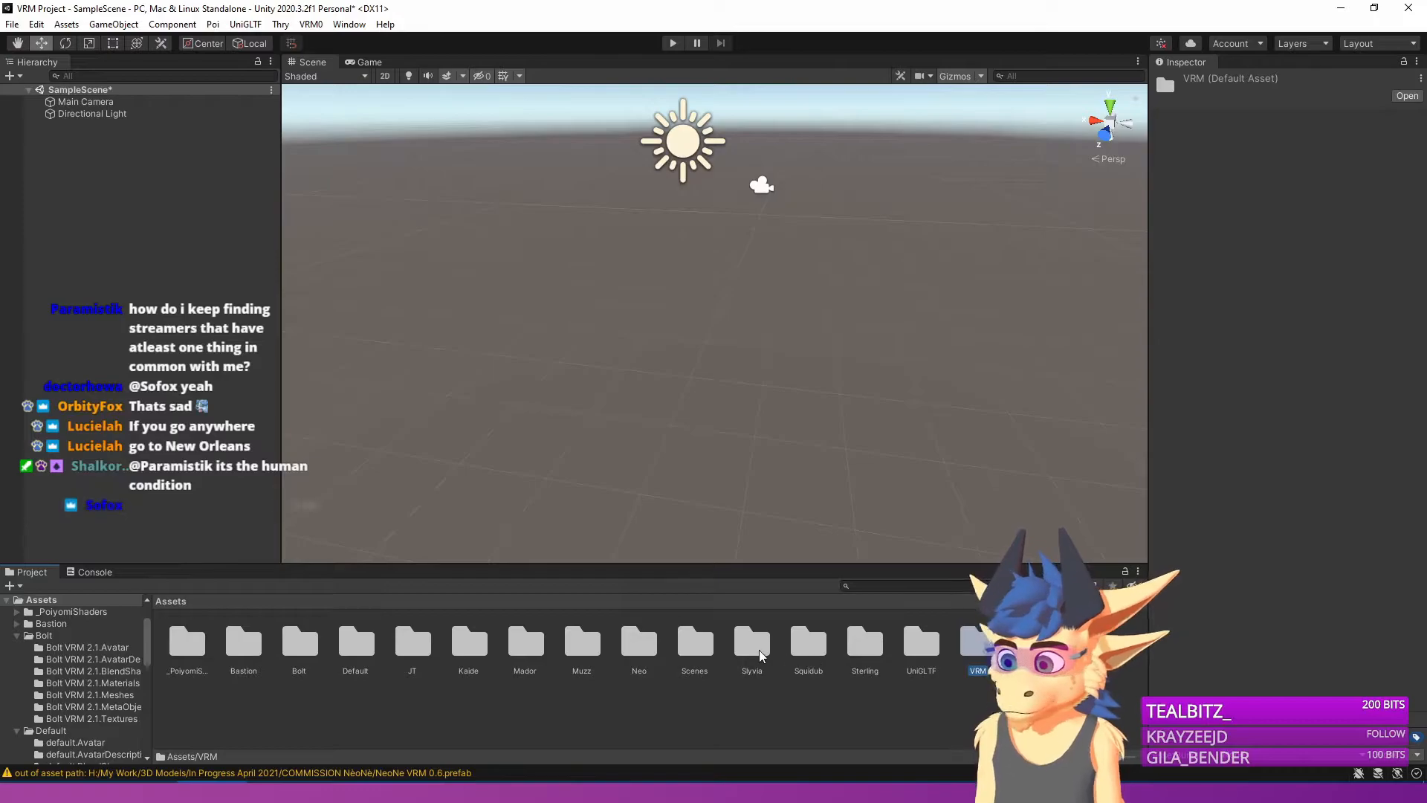
double_click(623, 652)
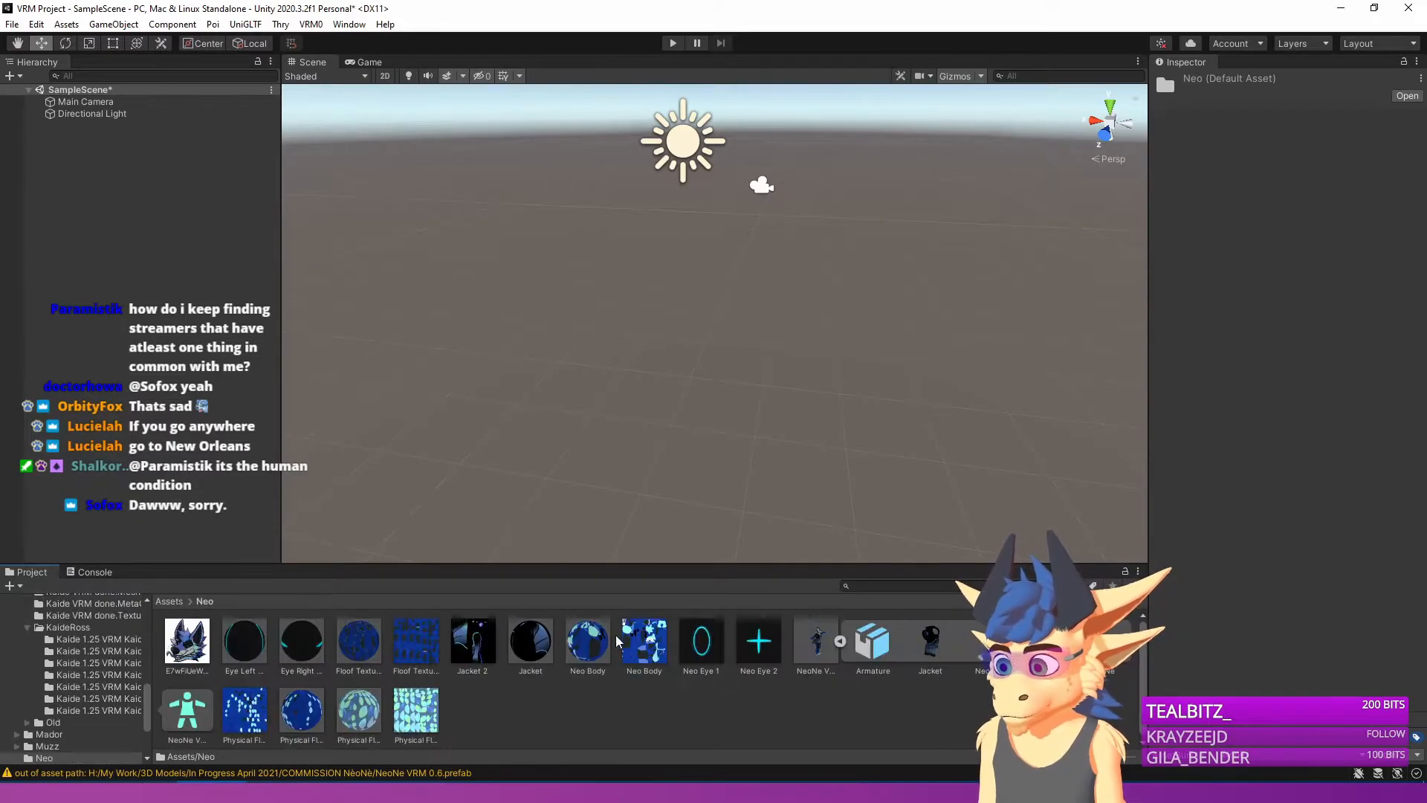
Import NeoNe VRM 0.6.vrm and save its prefab in the project's Neo assets folder.
click(310, 24)
click(333, 74)
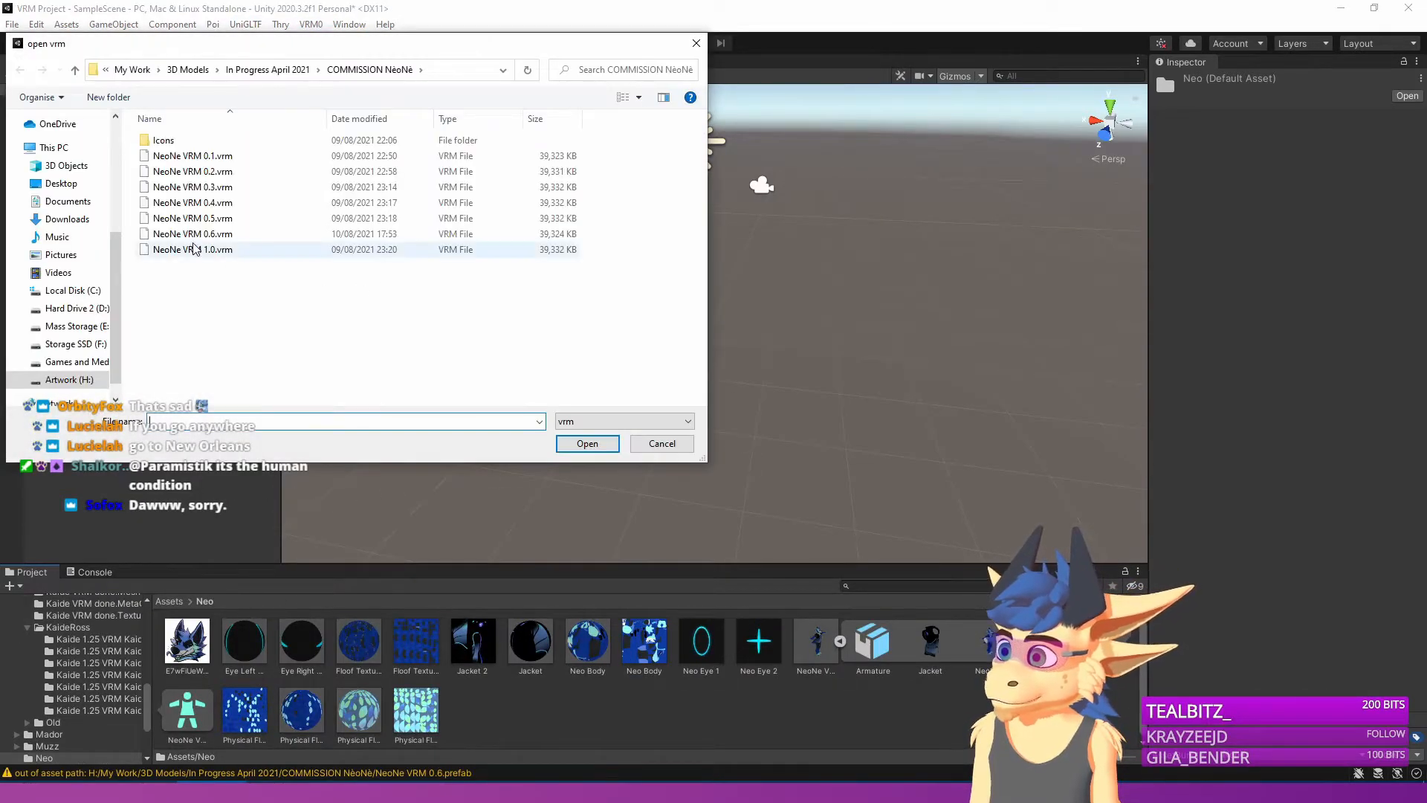
click(192, 233)
click(587, 443)
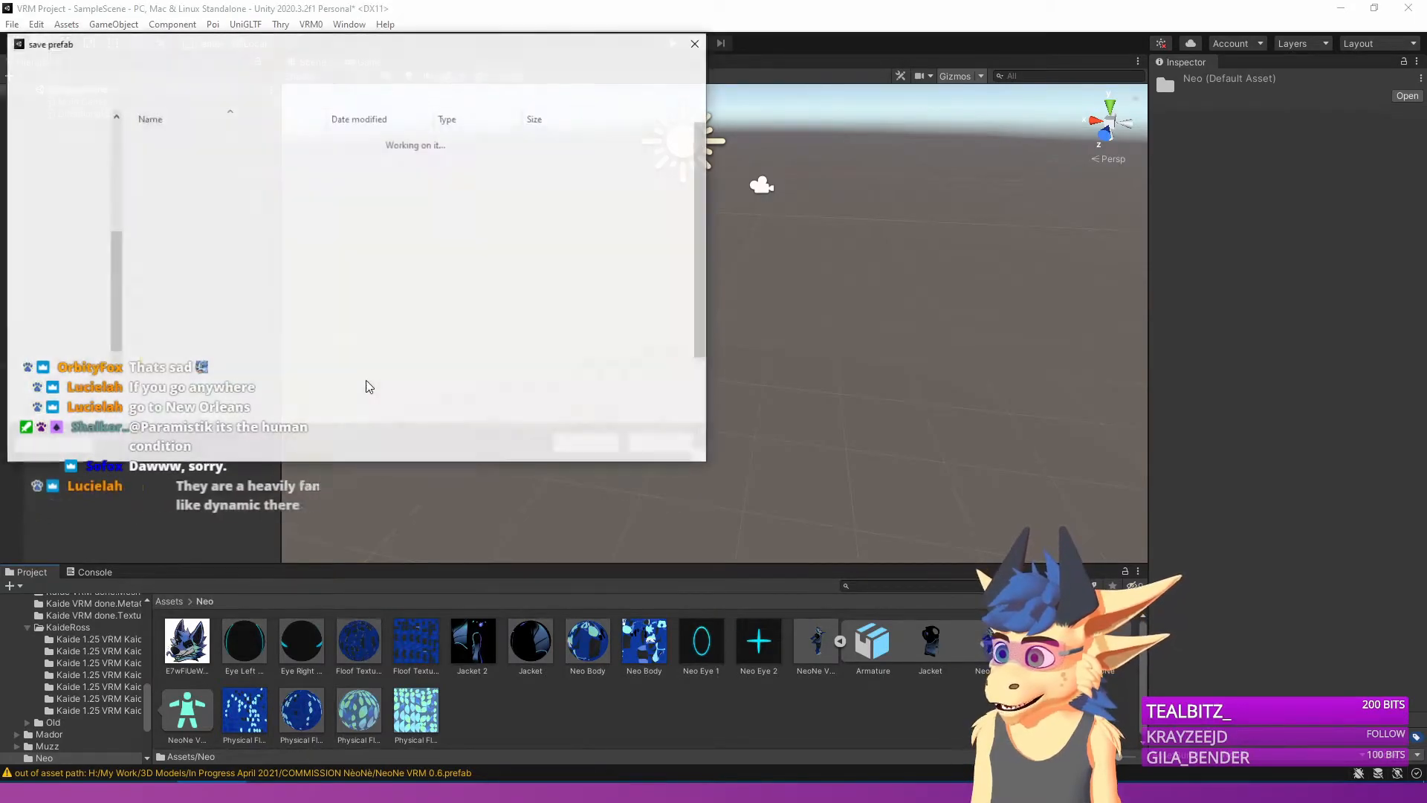
double_click(169, 265)
click(587, 444)
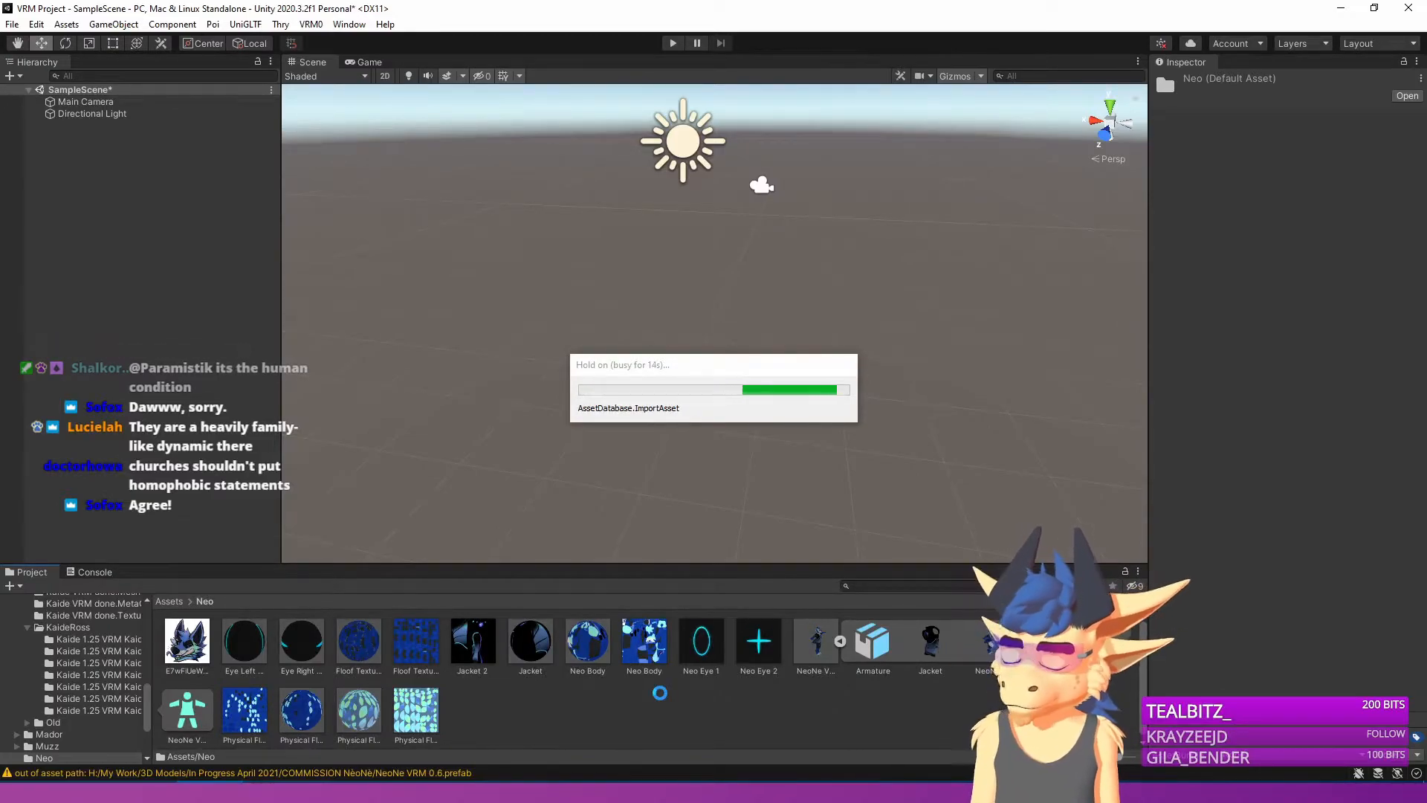
Identify the imported NeoNe VRM 0.6 prefab in the Neo folder and add it to the scene.
mouse_move(661, 429)
right_down()
mouse_move(666, 468)
mouse_move(672, 434)
right_up()
click(308, 711)
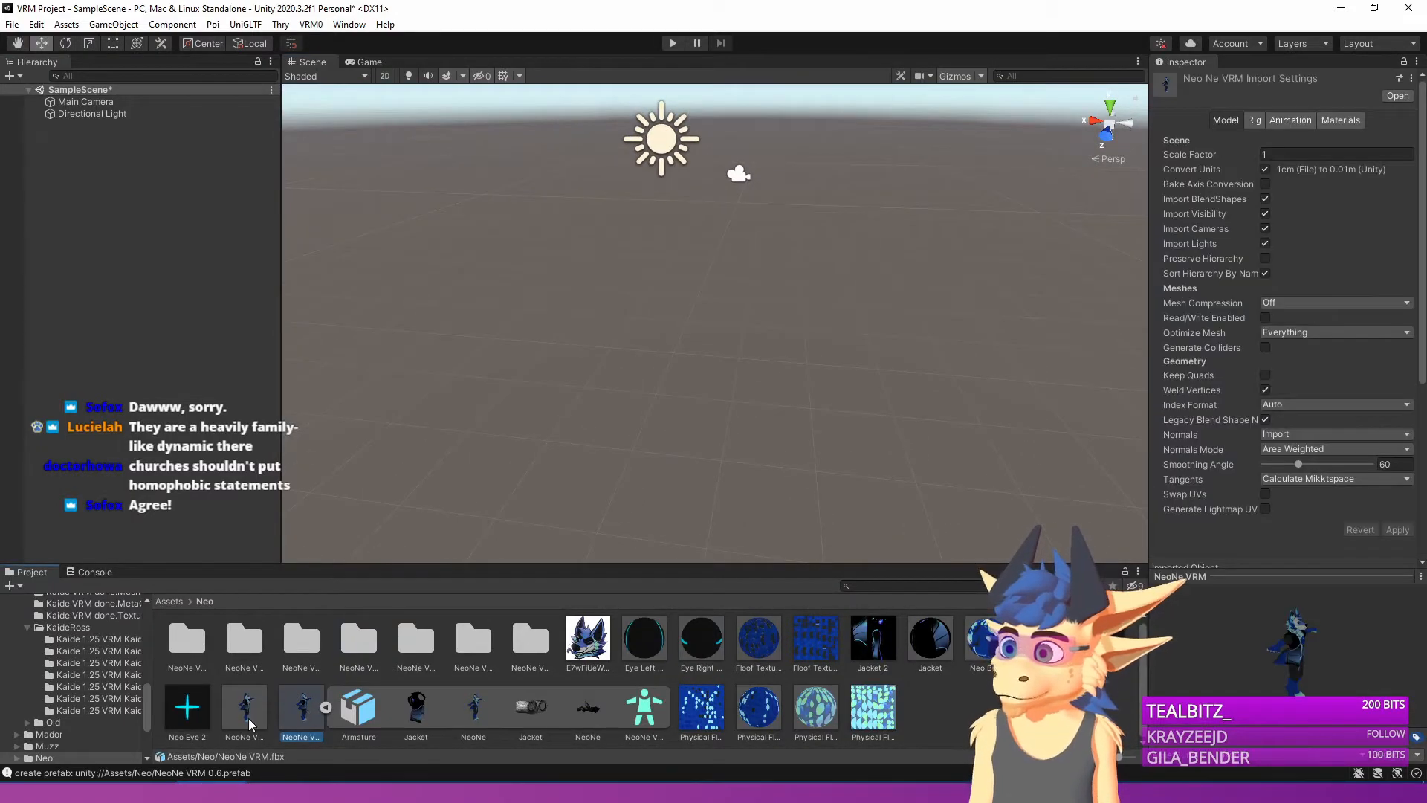
click(248, 719)
click(292, 715)
click(252, 718)
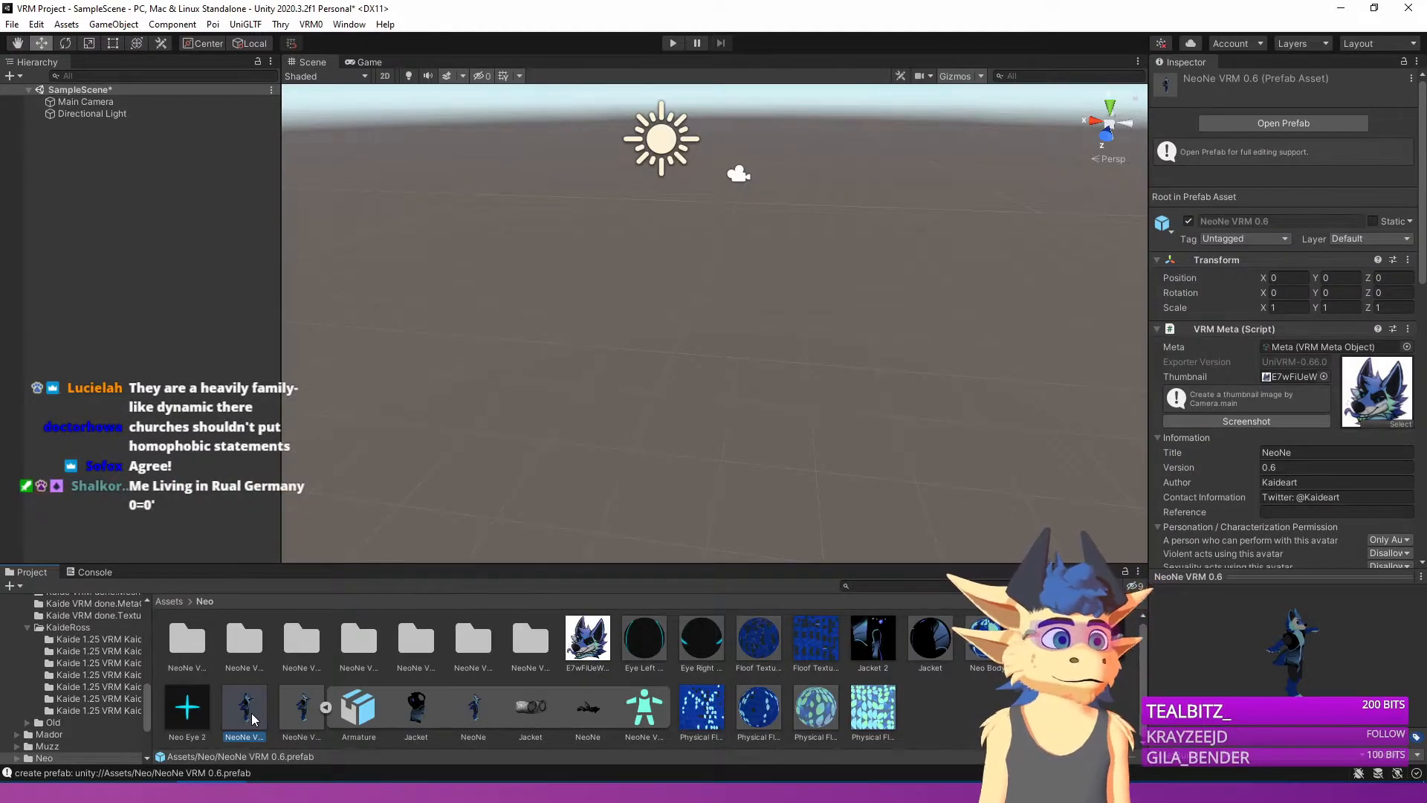
drag(251, 714, 89, 394)
Examine the imported NeoNe VRM 0.6 model in the scene from different angles and distances.
right_drag(415, 422, 354, 368)
key(w)
key(d)
key(a)
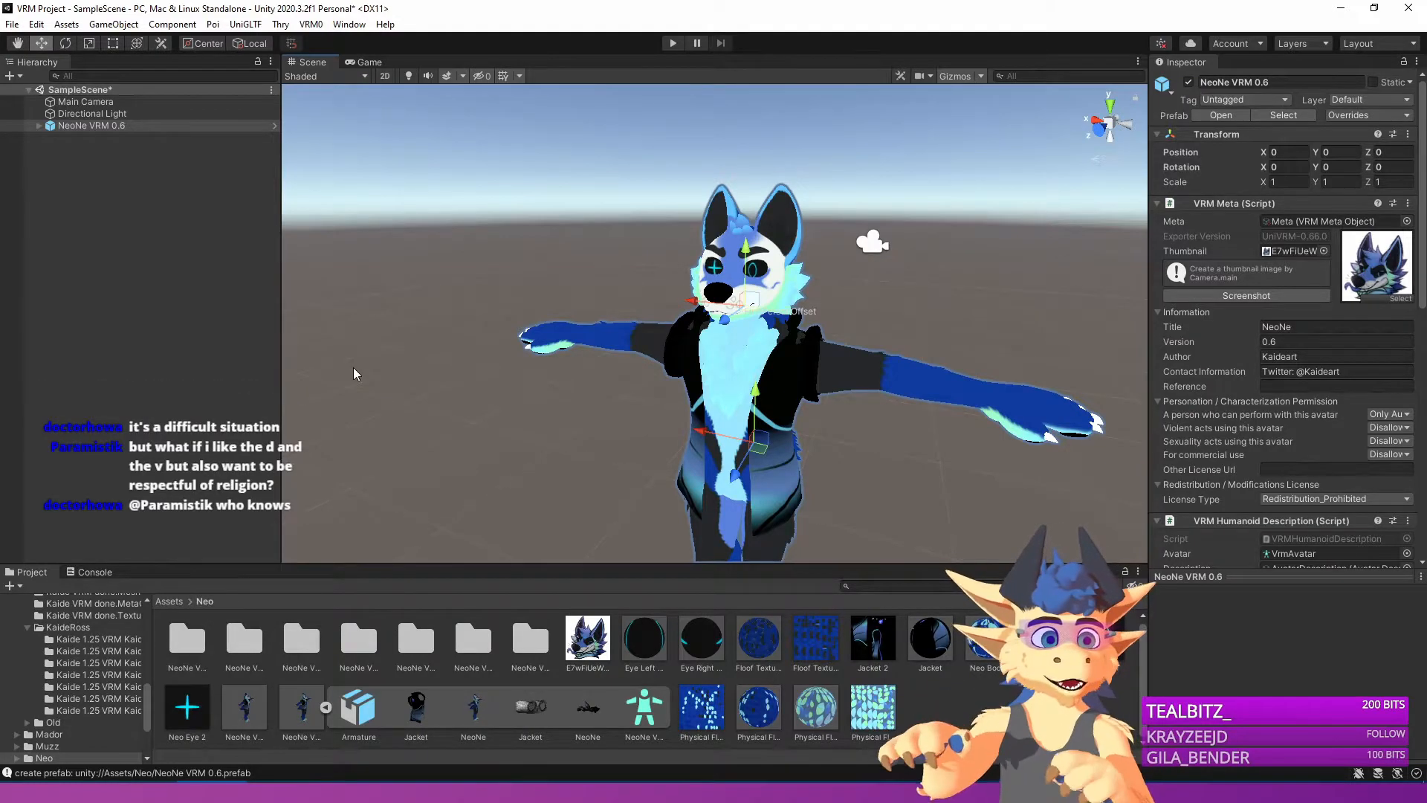
right_drag(353, 342, 360, 374)
key(s)
key(w)
key(d)
right_drag(612, 309, 446, 289)
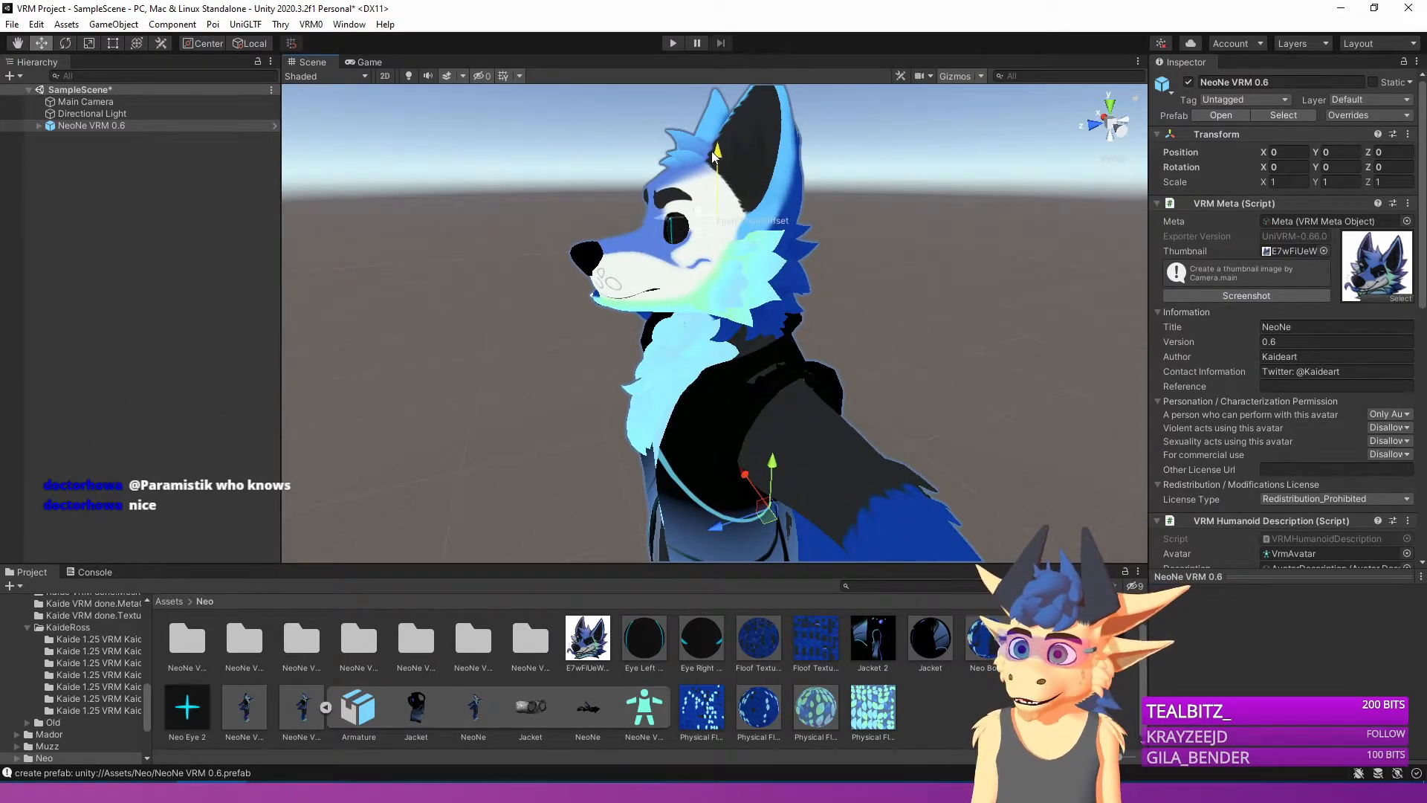
key(d)
right_drag(709, 165, 901, 349)
key(a)
key(s)
key(w)
key(s)
key(w)
key(d)
key(w)
key(s)
key(d)
key(w)
key(s)
key(w)
key(s)
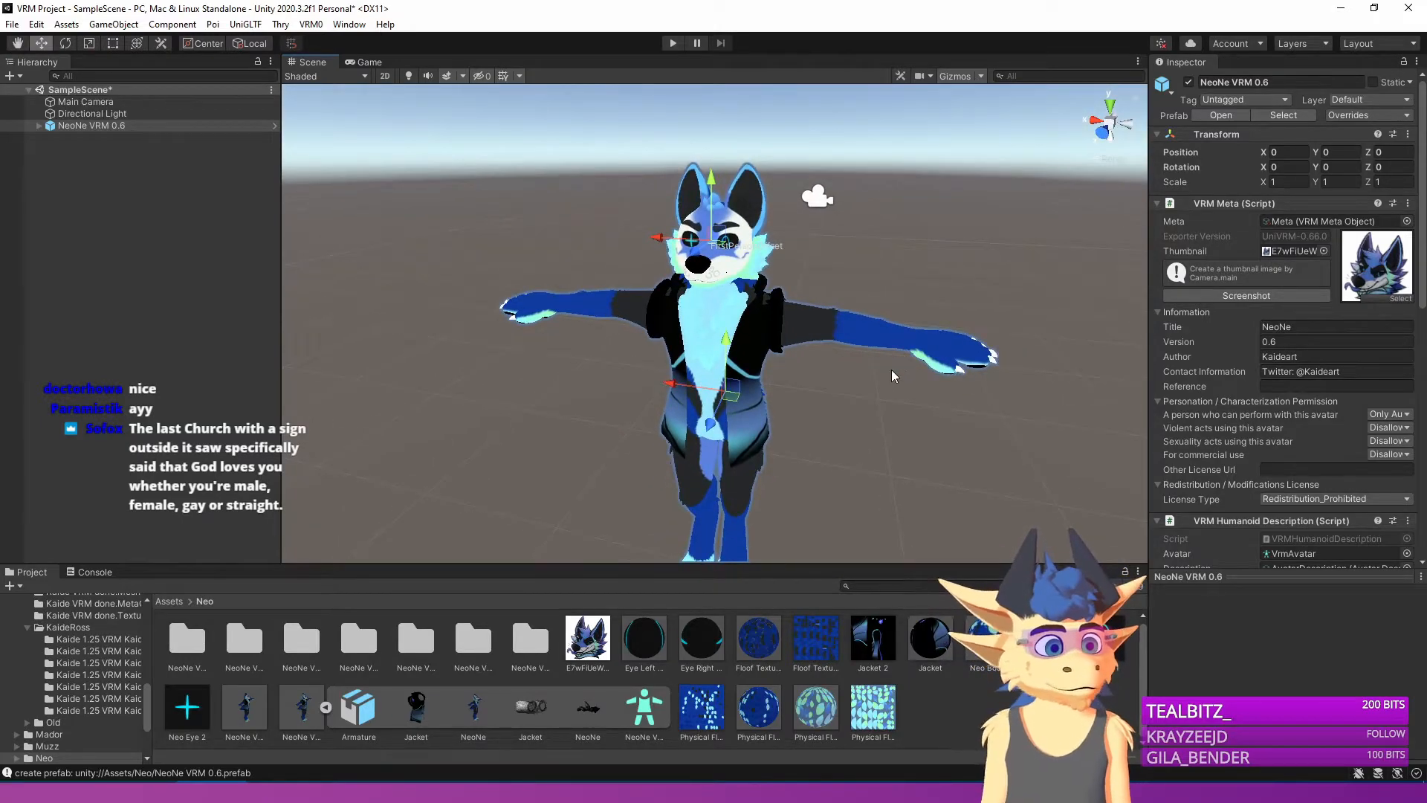
key(d)
right_drag(812, 378, 775, 387)
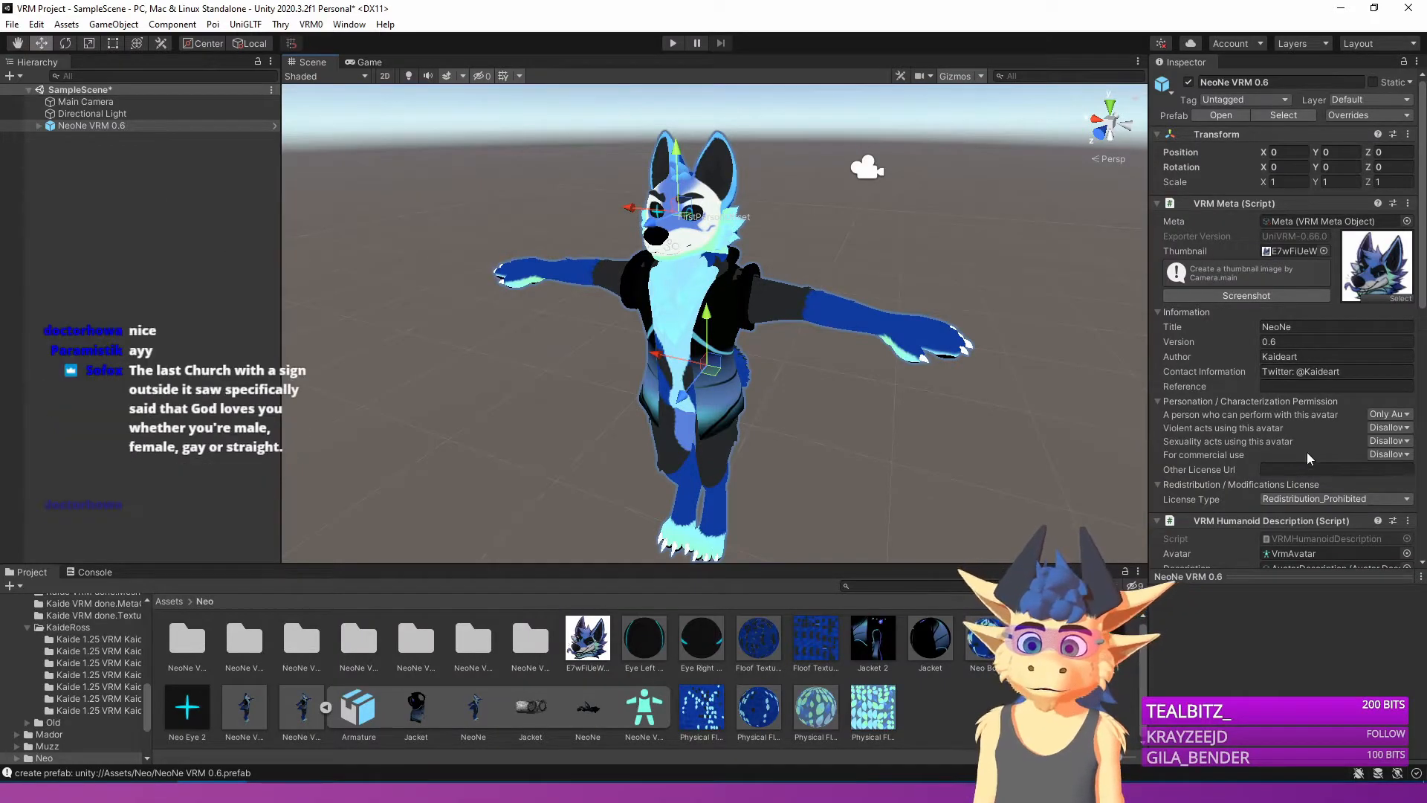
Open the blend shape avatar assigned to the model's VRM Blend Shape Proxy and enlarge its face preview.
scroll(1308, 364, down, 5)
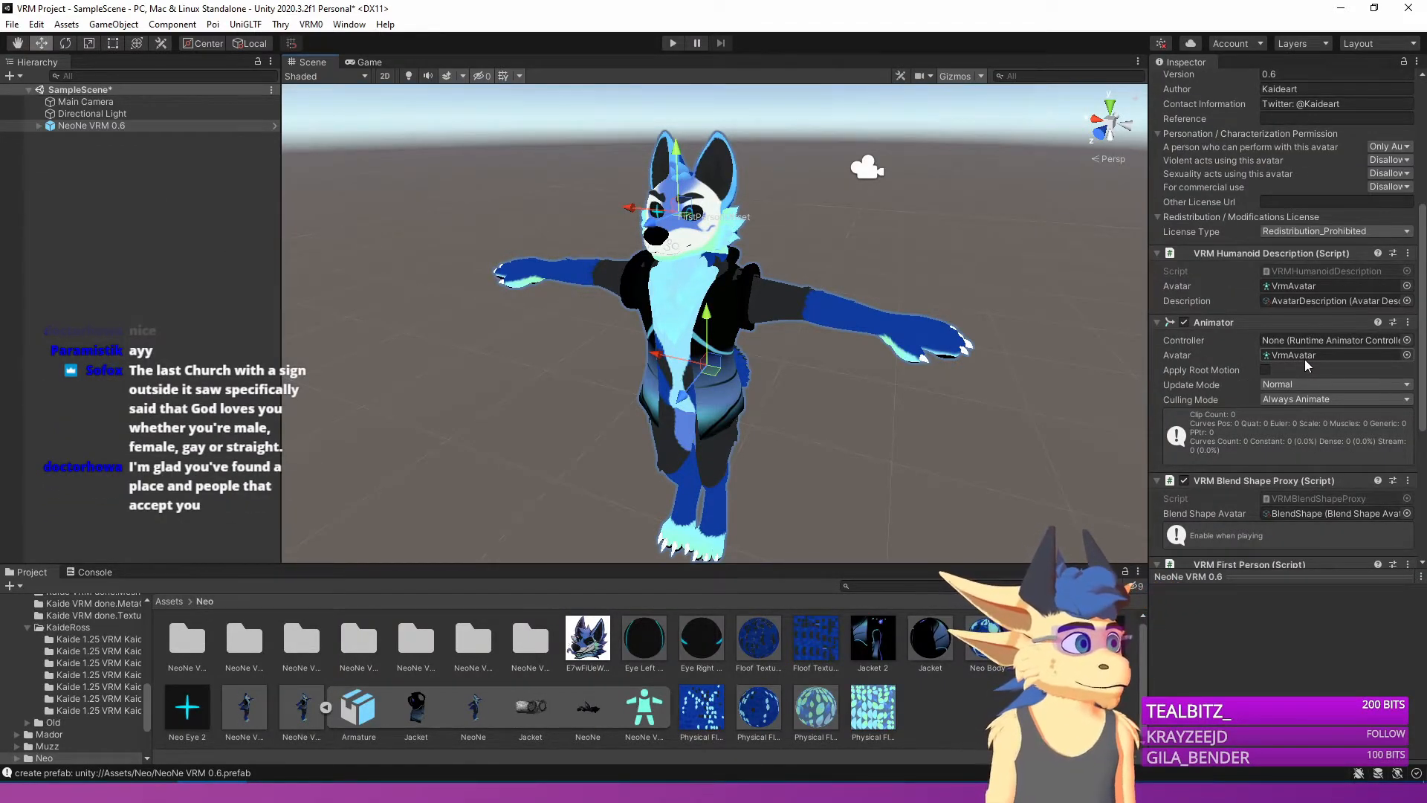
scroll(1308, 364, down, 3)
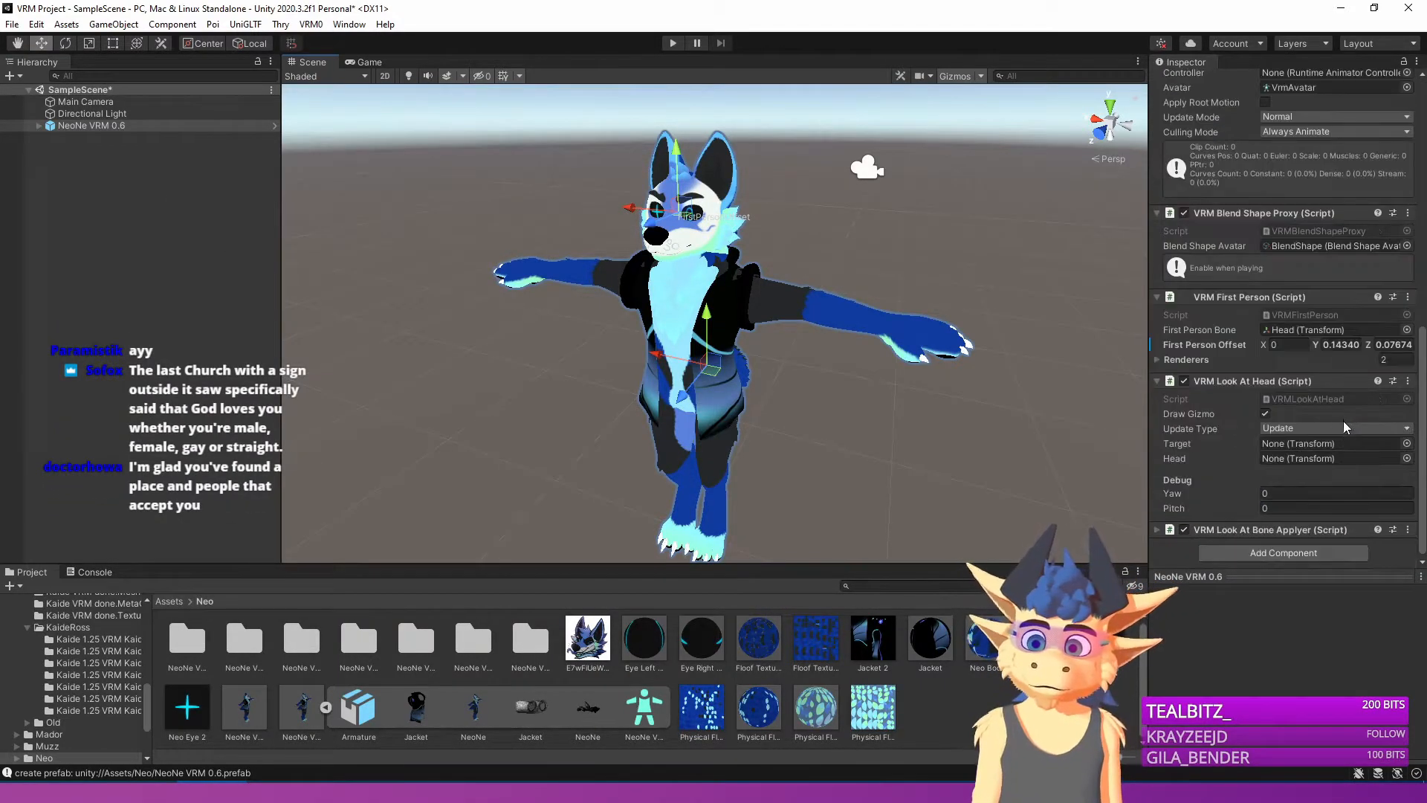
double_click(1331, 380)
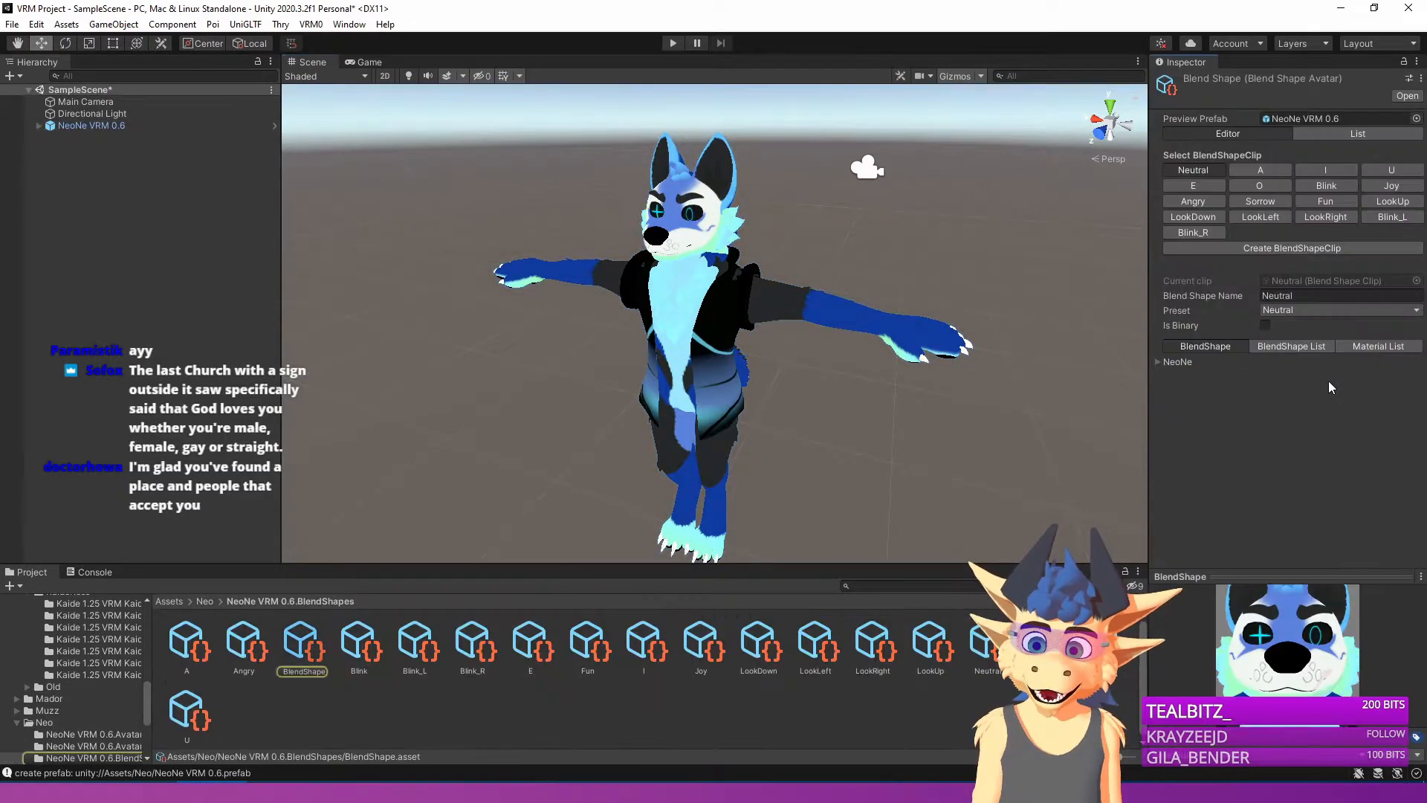
drag(1280, 576, 1290, 478)
right_drag(751, 380, 700, 369)
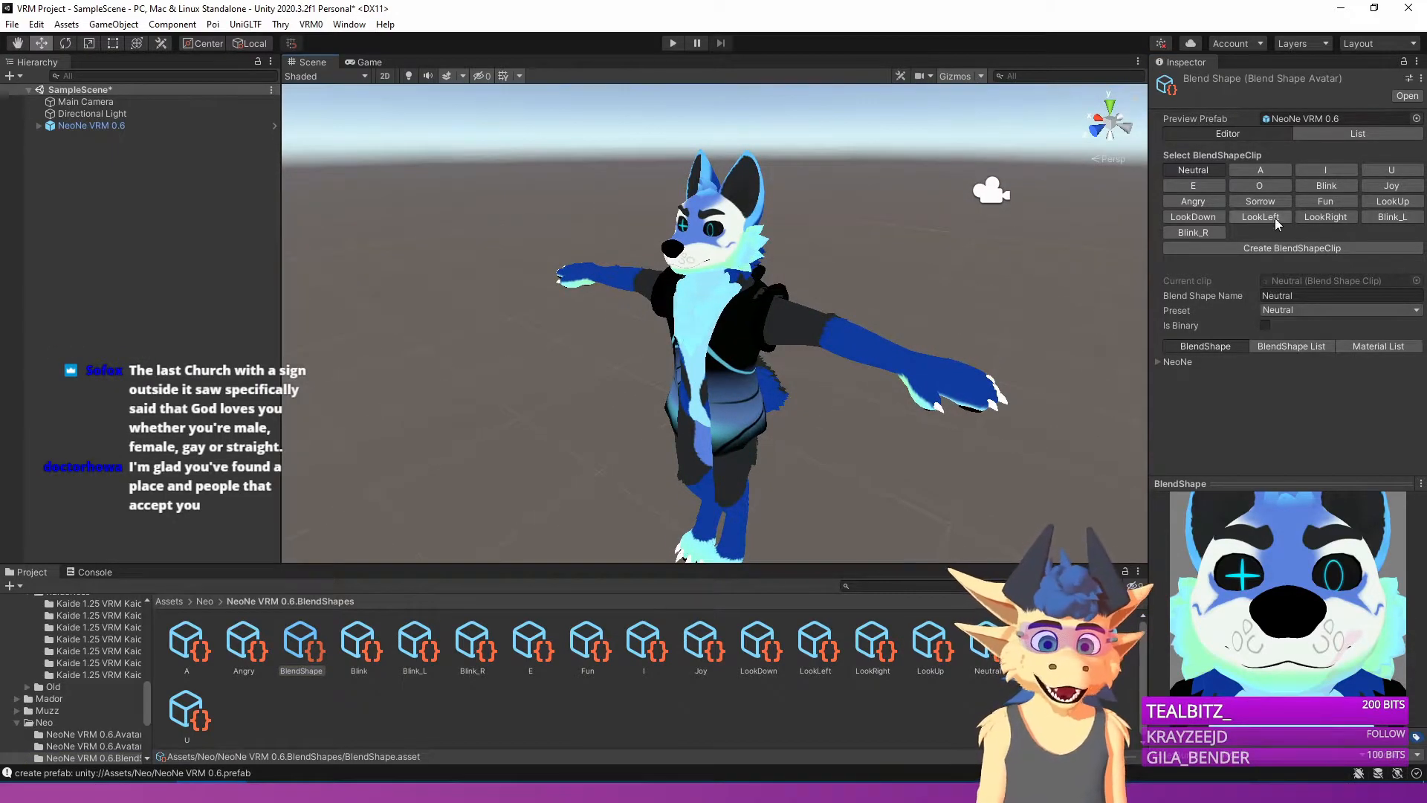
Set vrc.v_aa to 100 for the A blend shape clip and check the mouth in the preview.
click(1263, 171)
click(1159, 362)
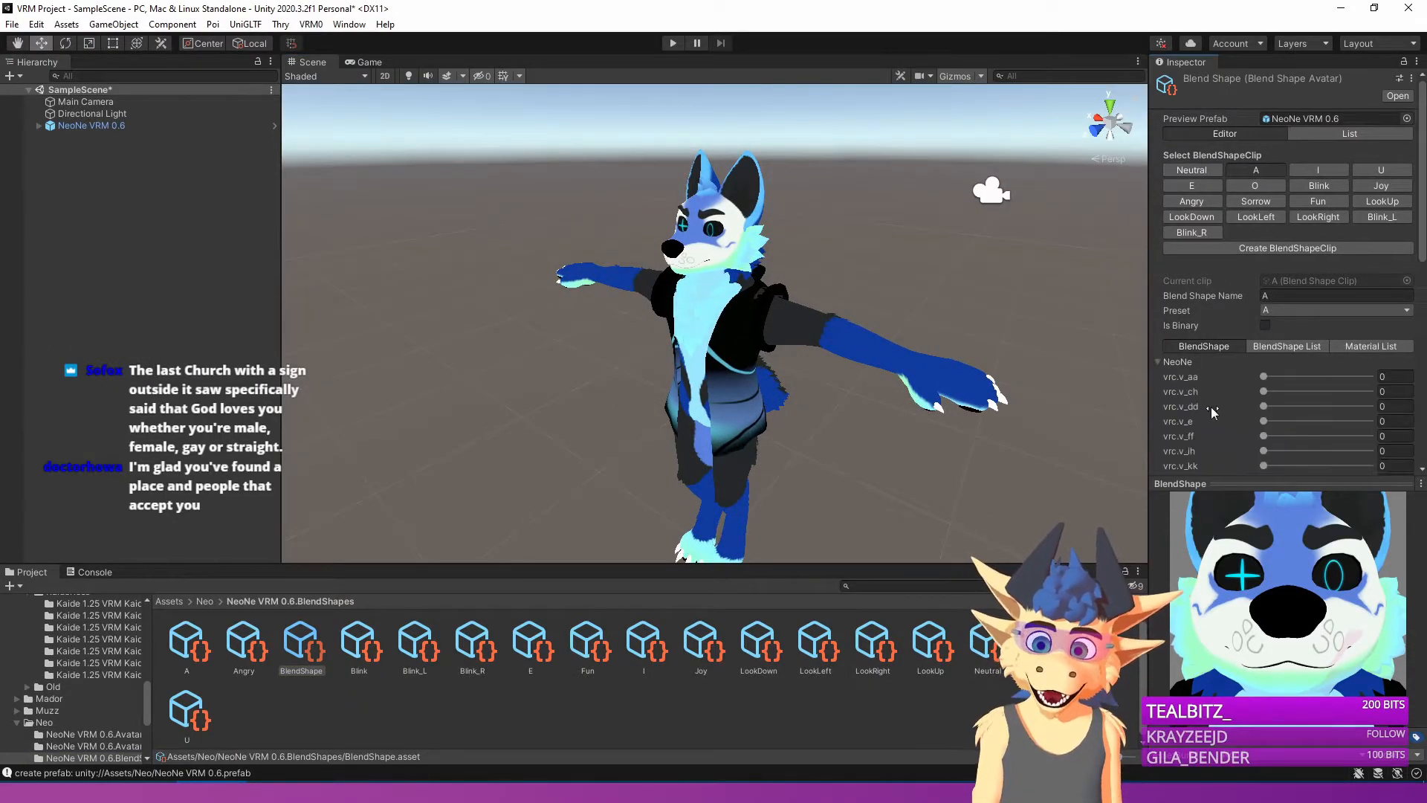
drag(1264, 377, 1374, 387)
drag(1239, 545, 1193, 546)
right_drag(907, 352, 943, 349)
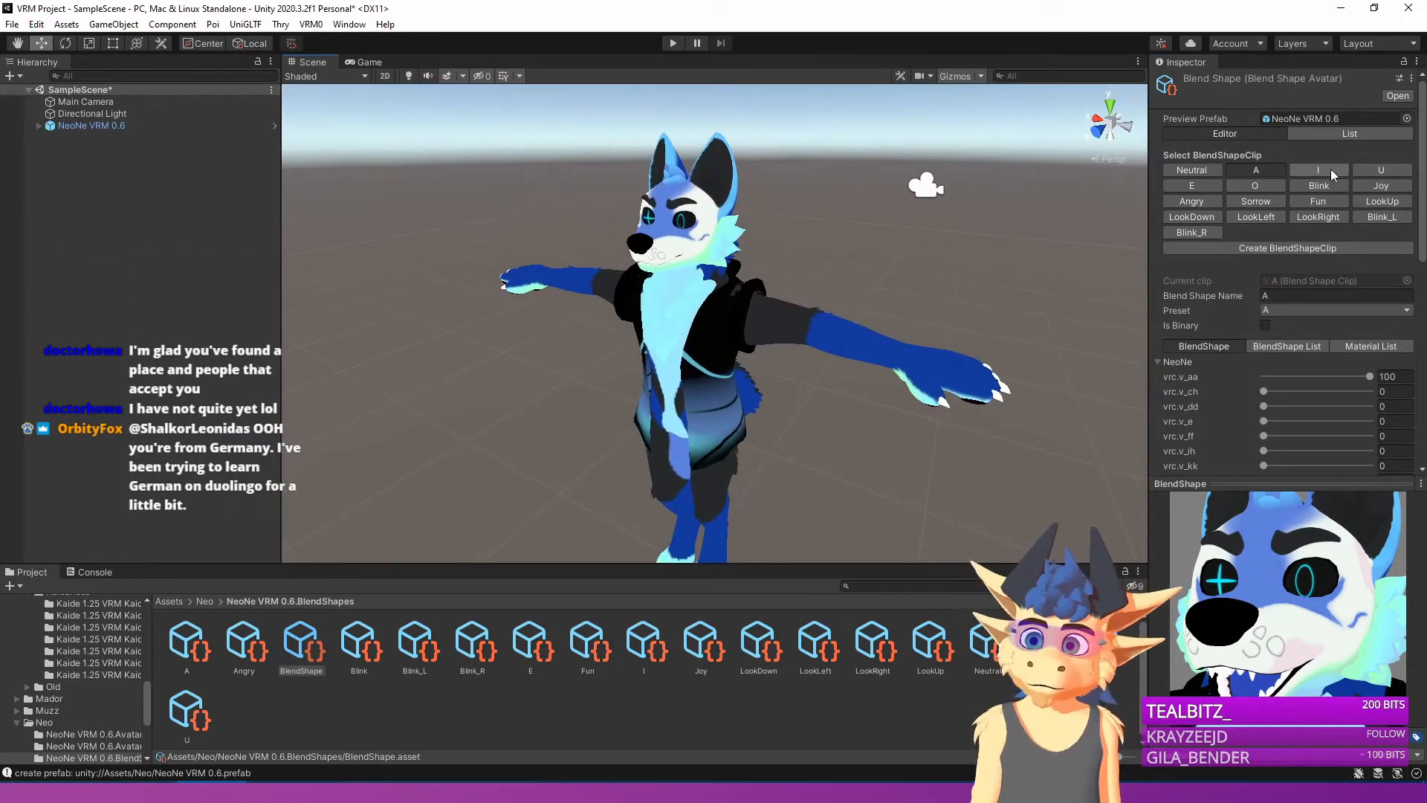
Set vrc.v_ih to about 88 for the I blend shape clip.
click(1327, 170)
click(1158, 362)
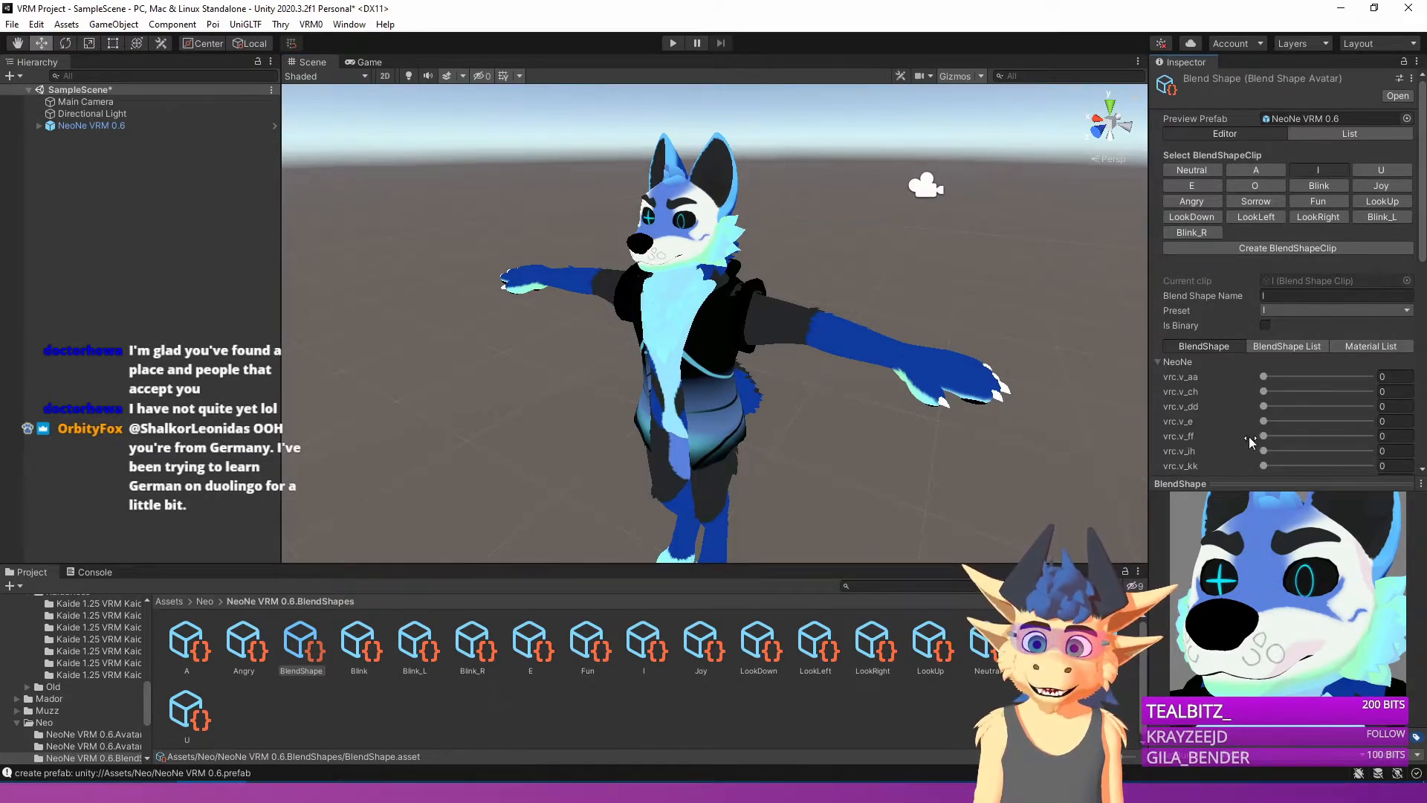
scroll(1251, 441, down, 3)
drag(1263, 316, 1361, 330)
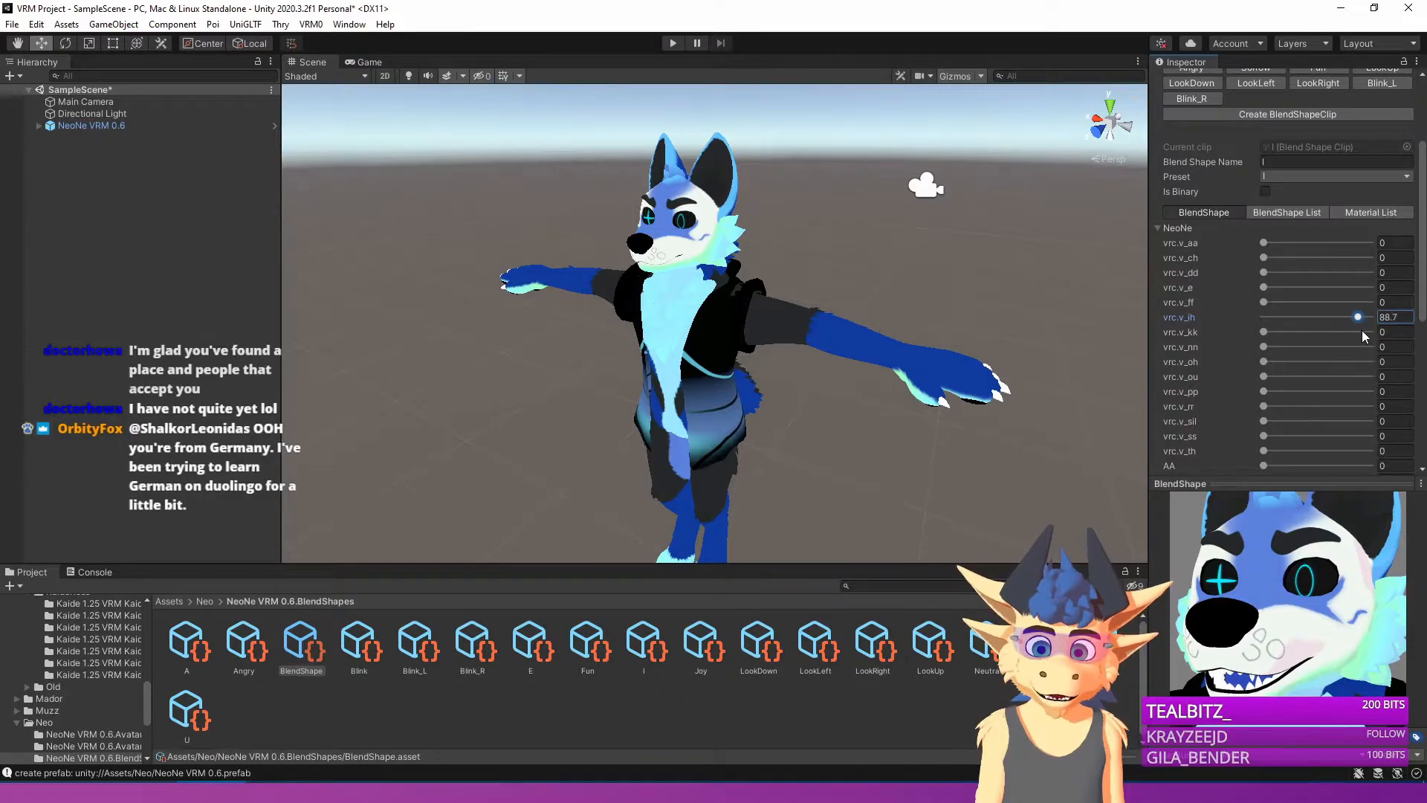
Set vrc.v_ou to about 73.5 for the U blend shape clip.
scroll(1358, 181, up, 3)
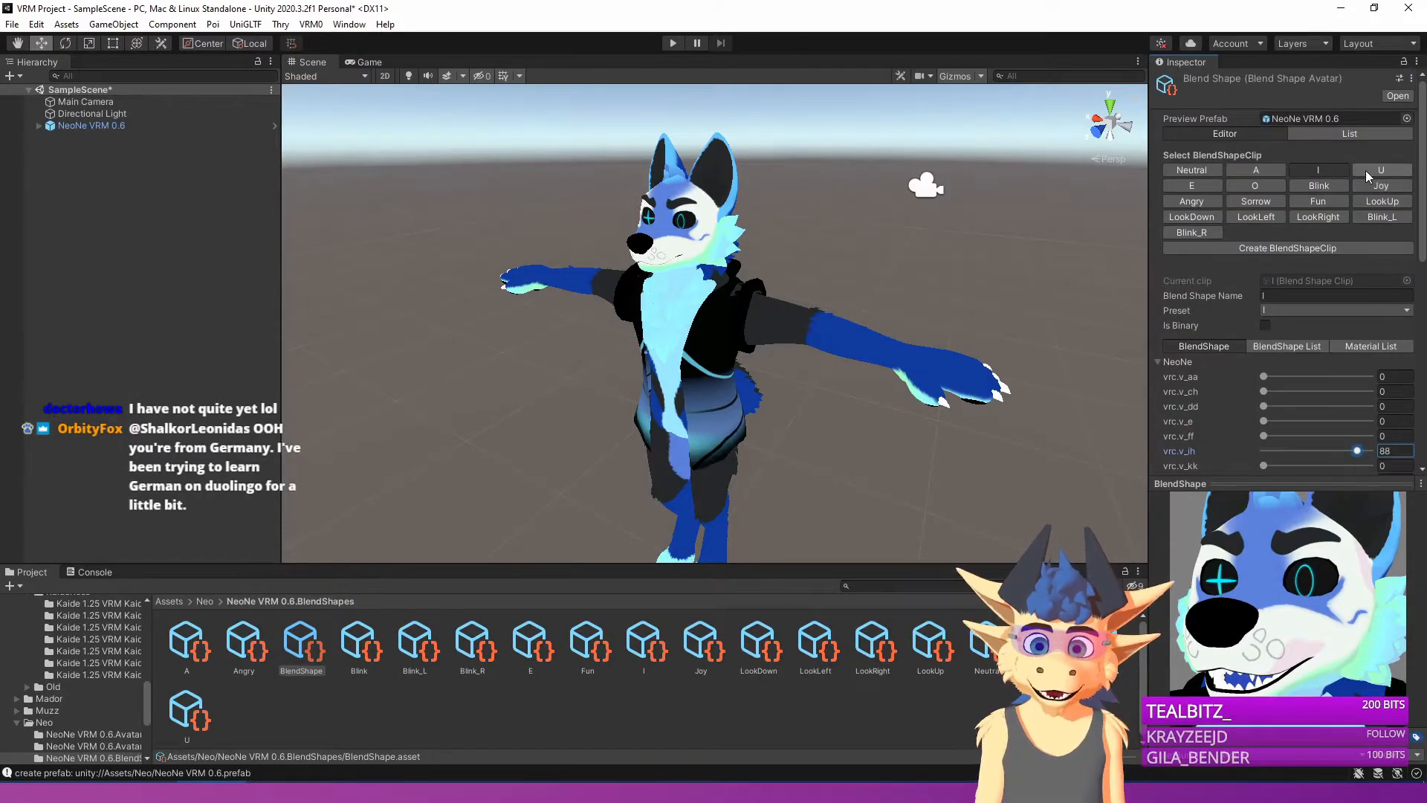
click(1368, 171)
click(1166, 362)
scroll(1179, 398, down, 3)
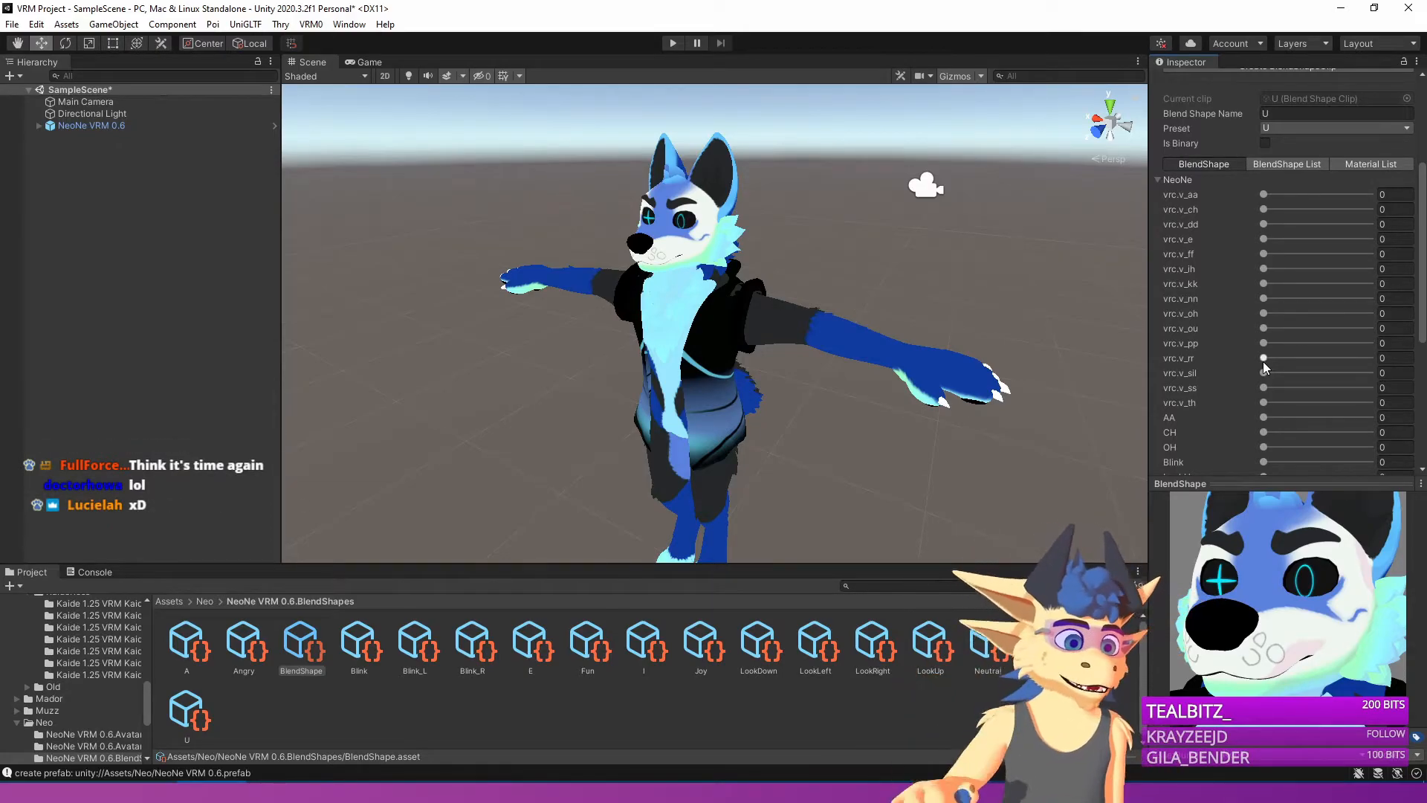
right_drag(898, 307, 886, 319)
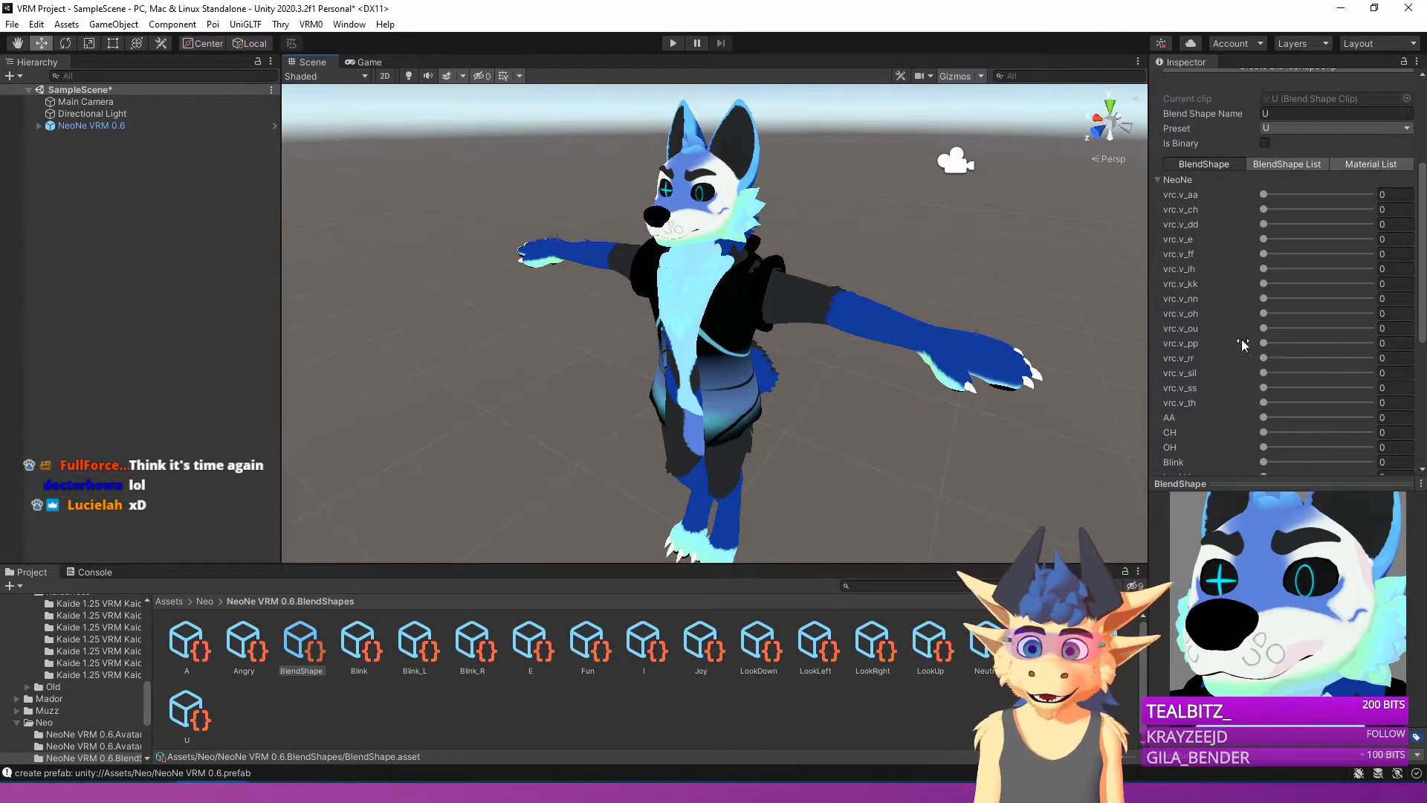
right_drag(832, 375, 852, 380)
scroll(1322, 251, up, 4)
scroll(1283, 308, down, 2)
scroll(1284, 308, down, 5)
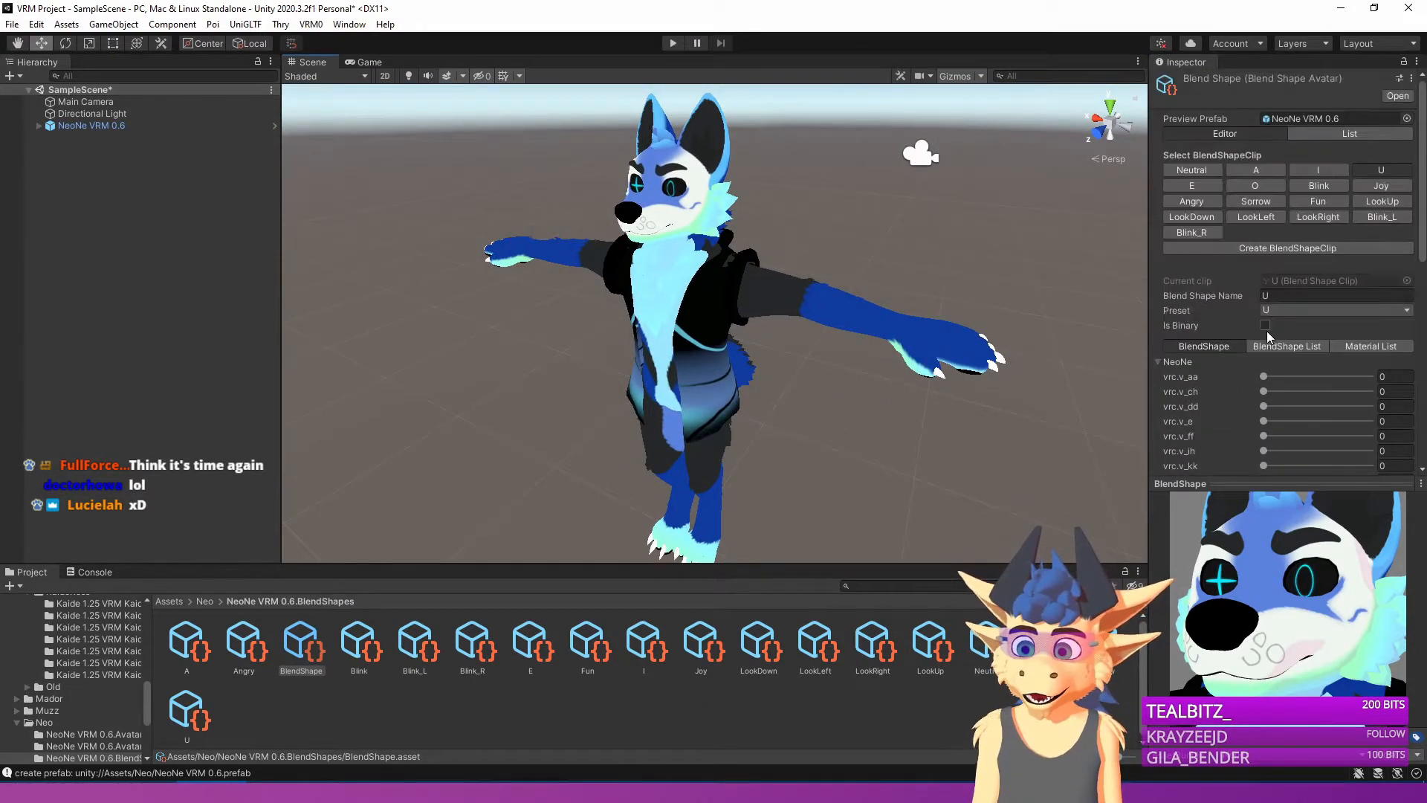
drag(1269, 246, 1339, 256)
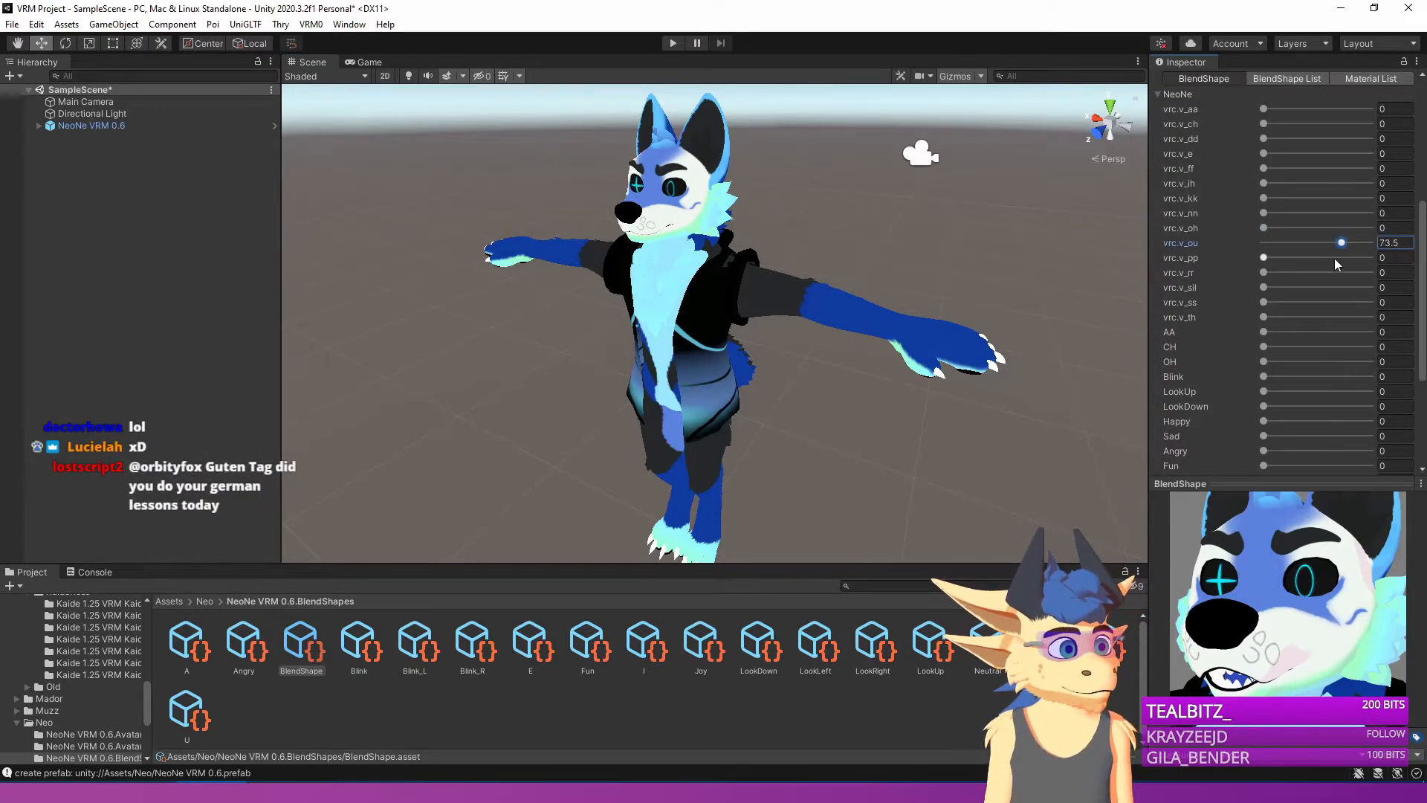
Set vrc.v_e to 100 for the E blend shape clip.
scroll(1318, 264, up, 8)
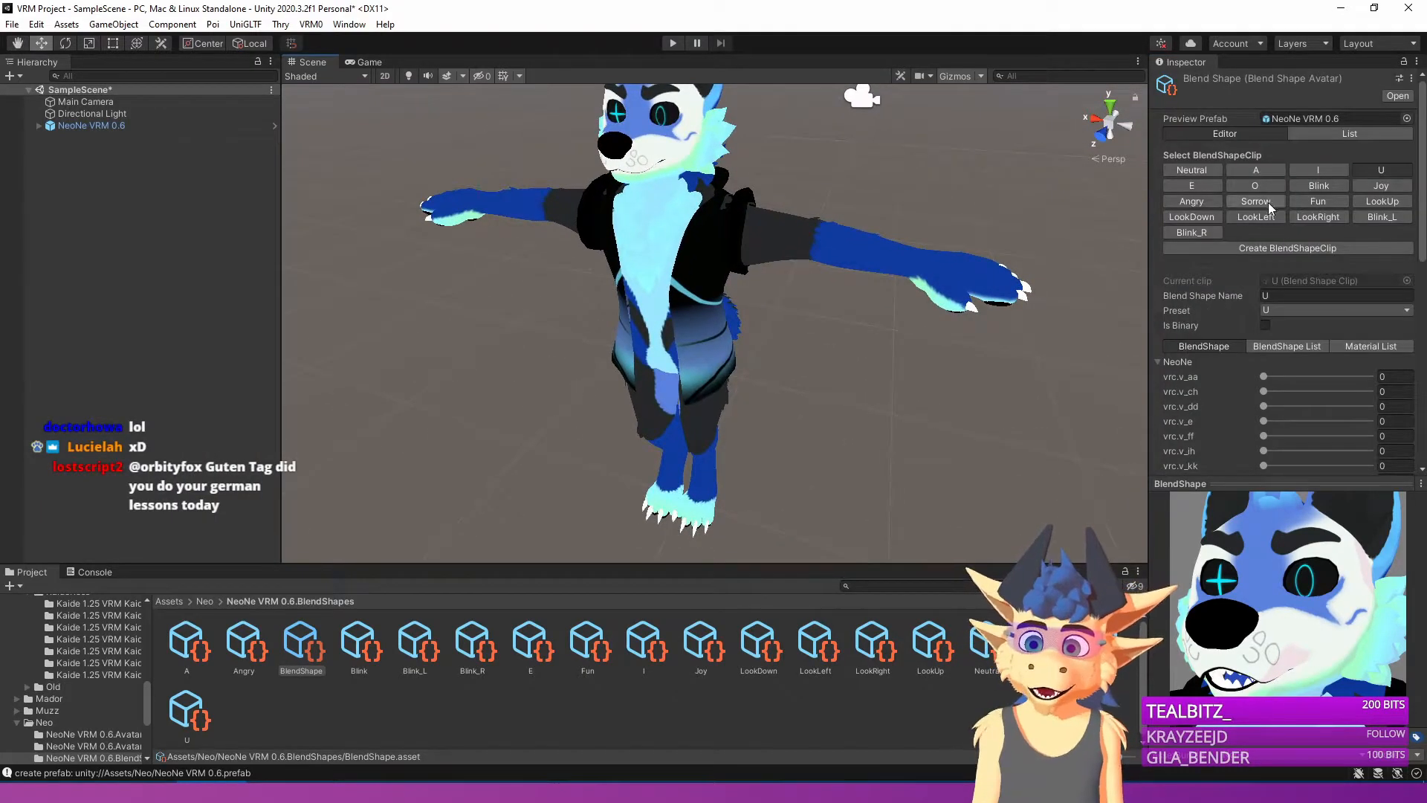
scroll(1194, 395, down, 8)
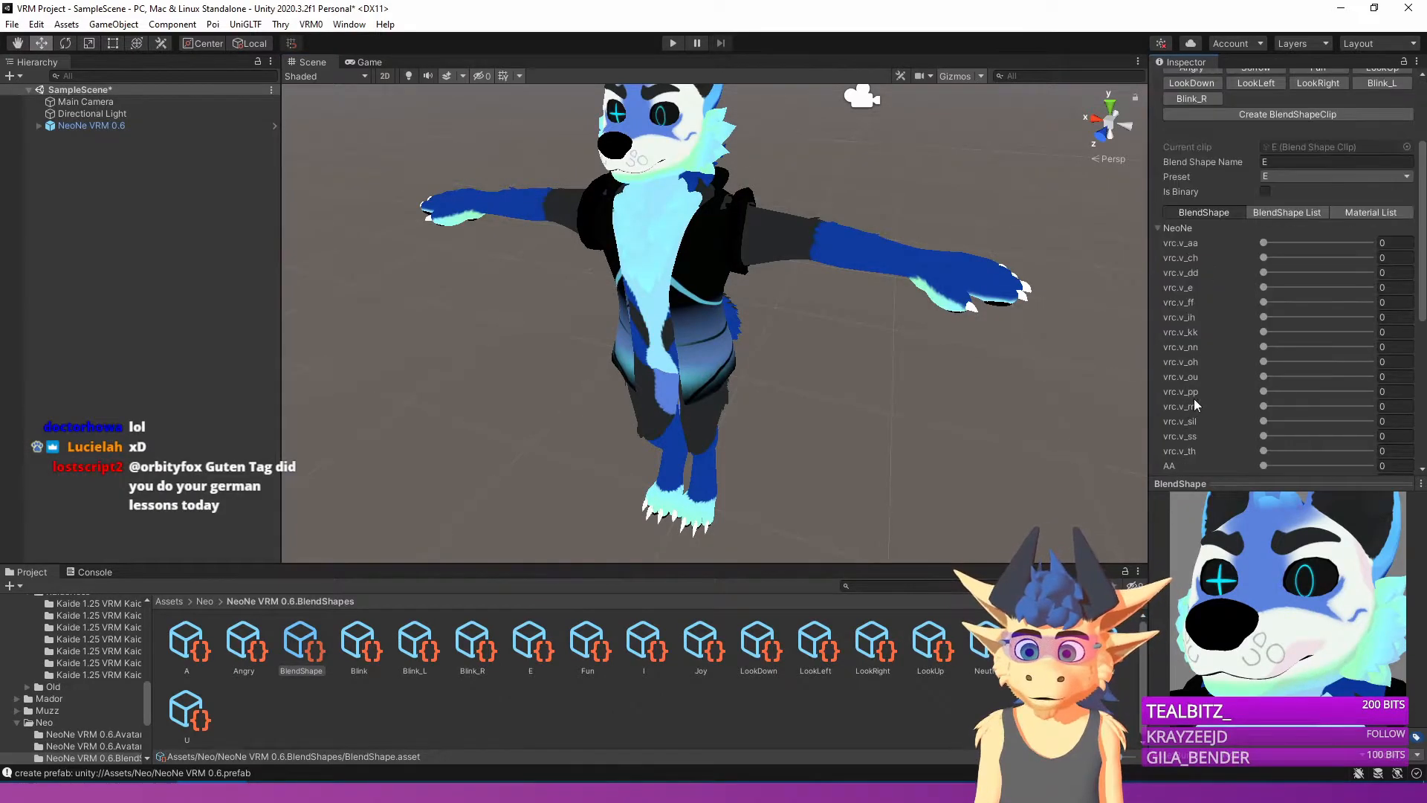
scroll(1276, 322, up, 8)
drag(1264, 421, 1371, 421)
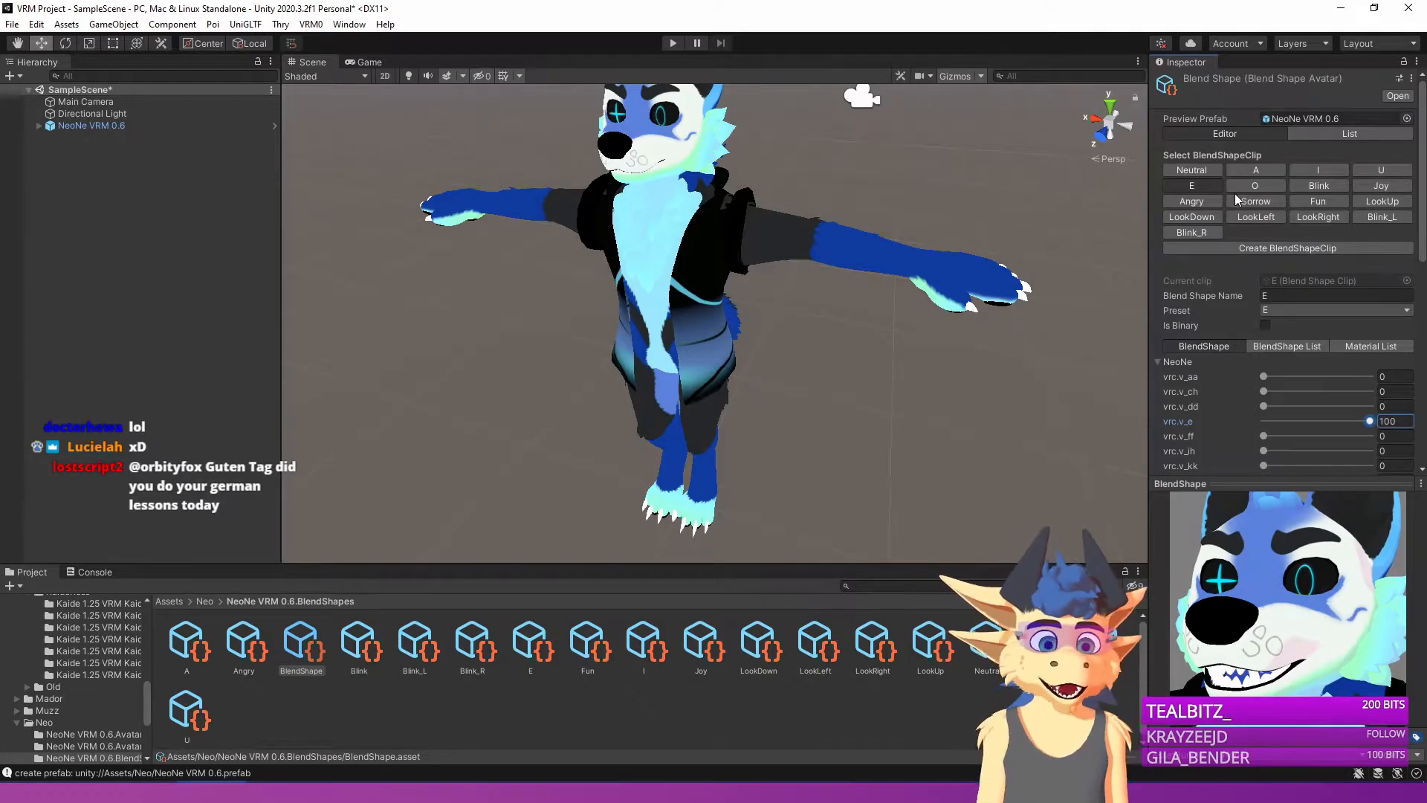
Set vrc.v_oh to 100 for the O blend shape clip.
click(1253, 186)
scroll(679, 182, down, 6)
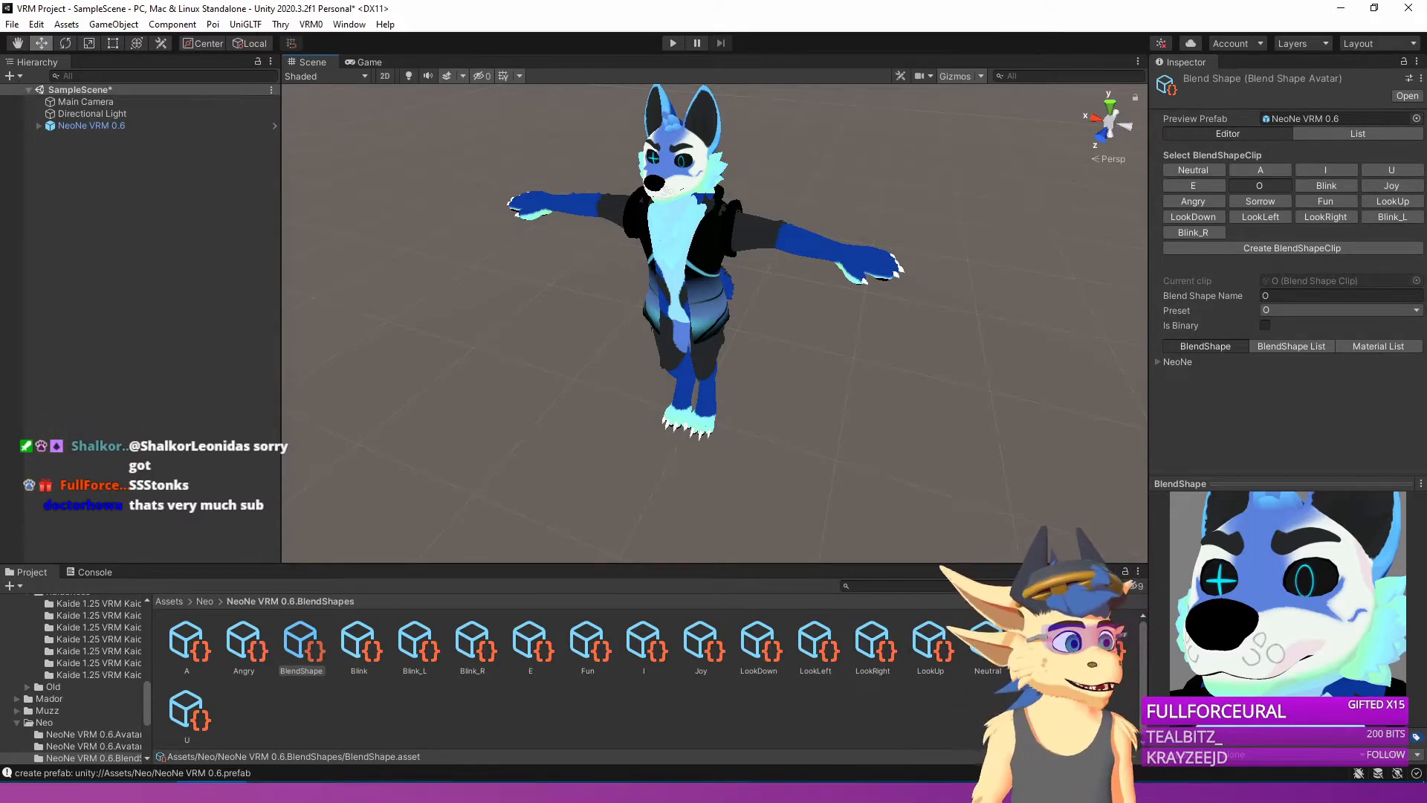
scroll(1126, 309, down, 3)
scroll(1041, 327, up, 6)
scroll(948, 350, down, 6)
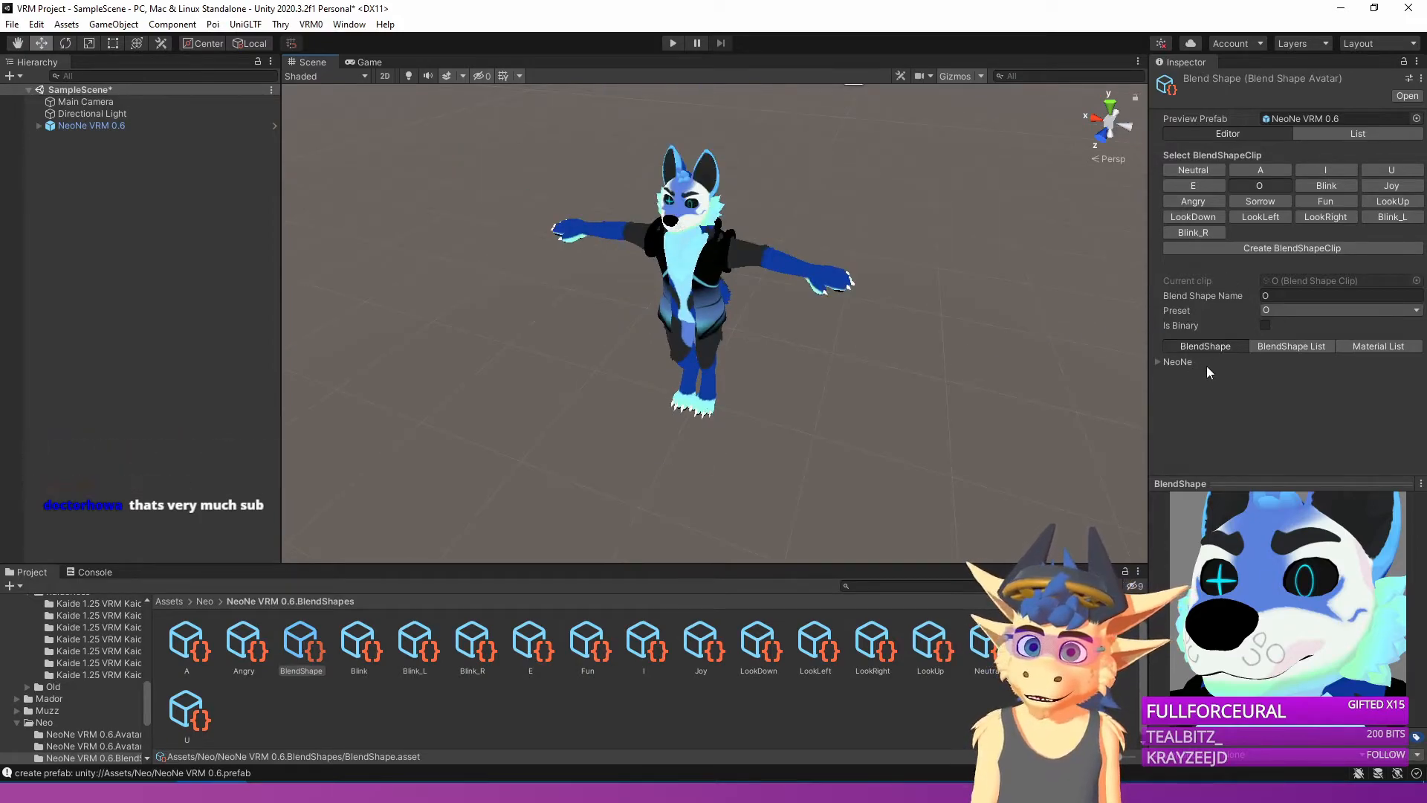
click(1164, 363)
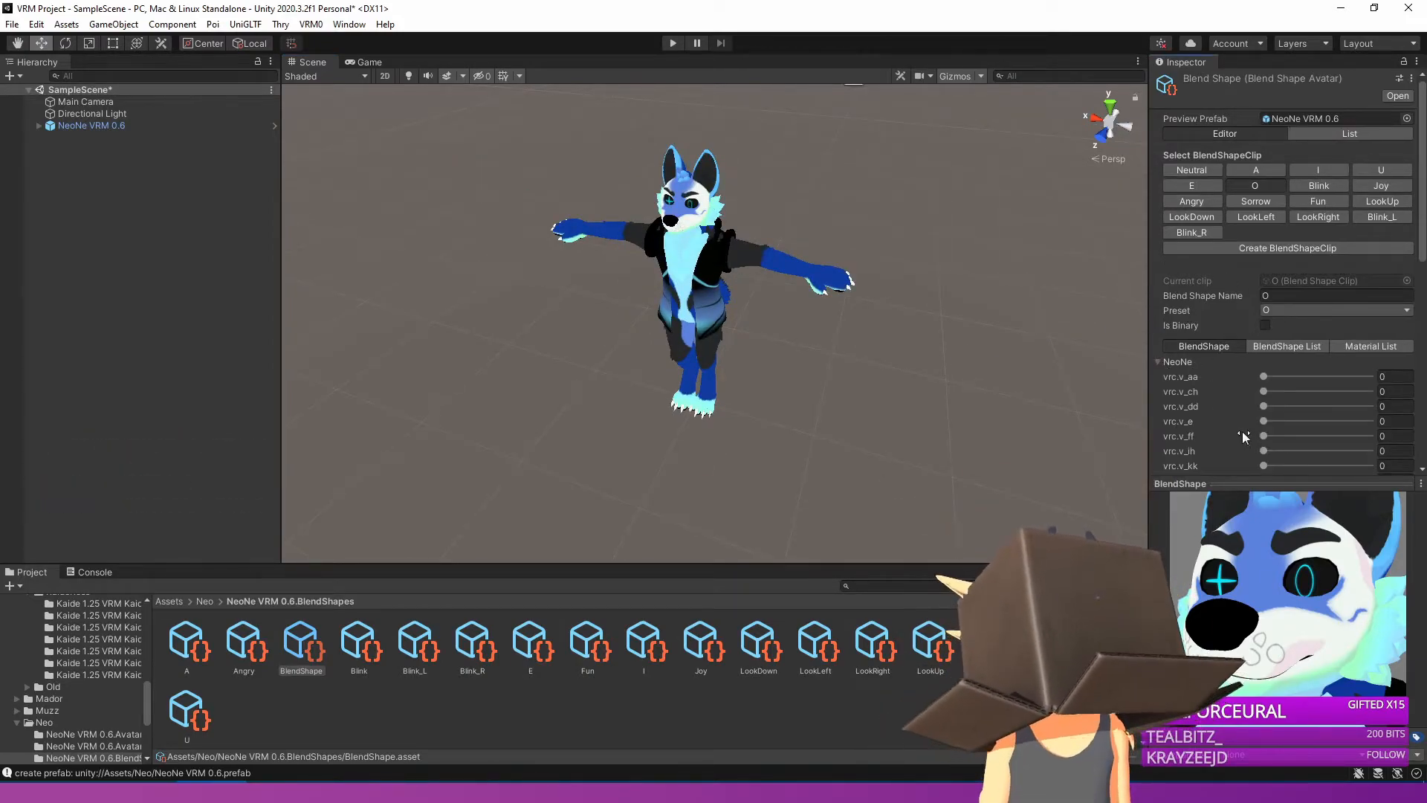
scroll(1249, 428, down, 3)
scroll(1261, 432, down, 3)
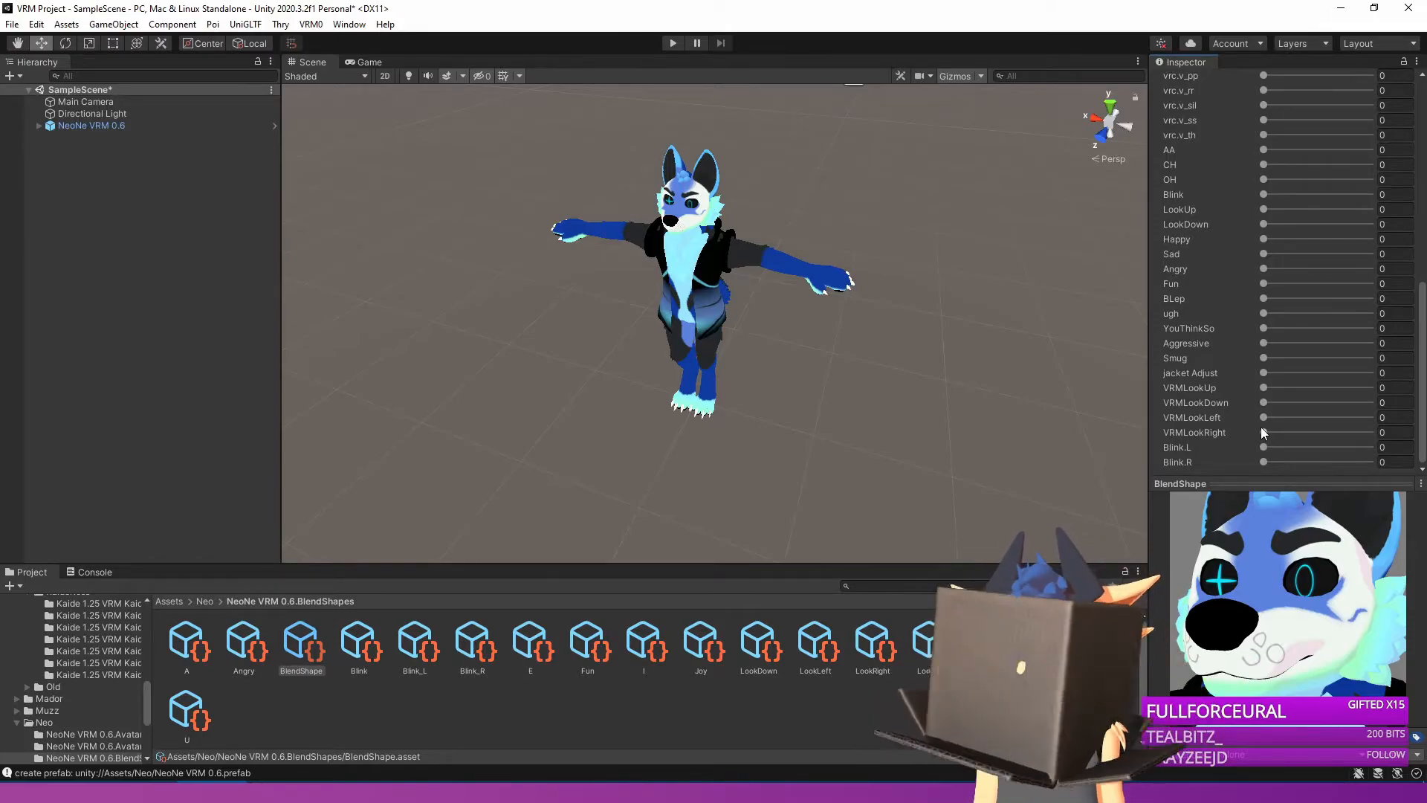
scroll(1261, 426, up, 10)
scroll(1273, 404, down, 10)
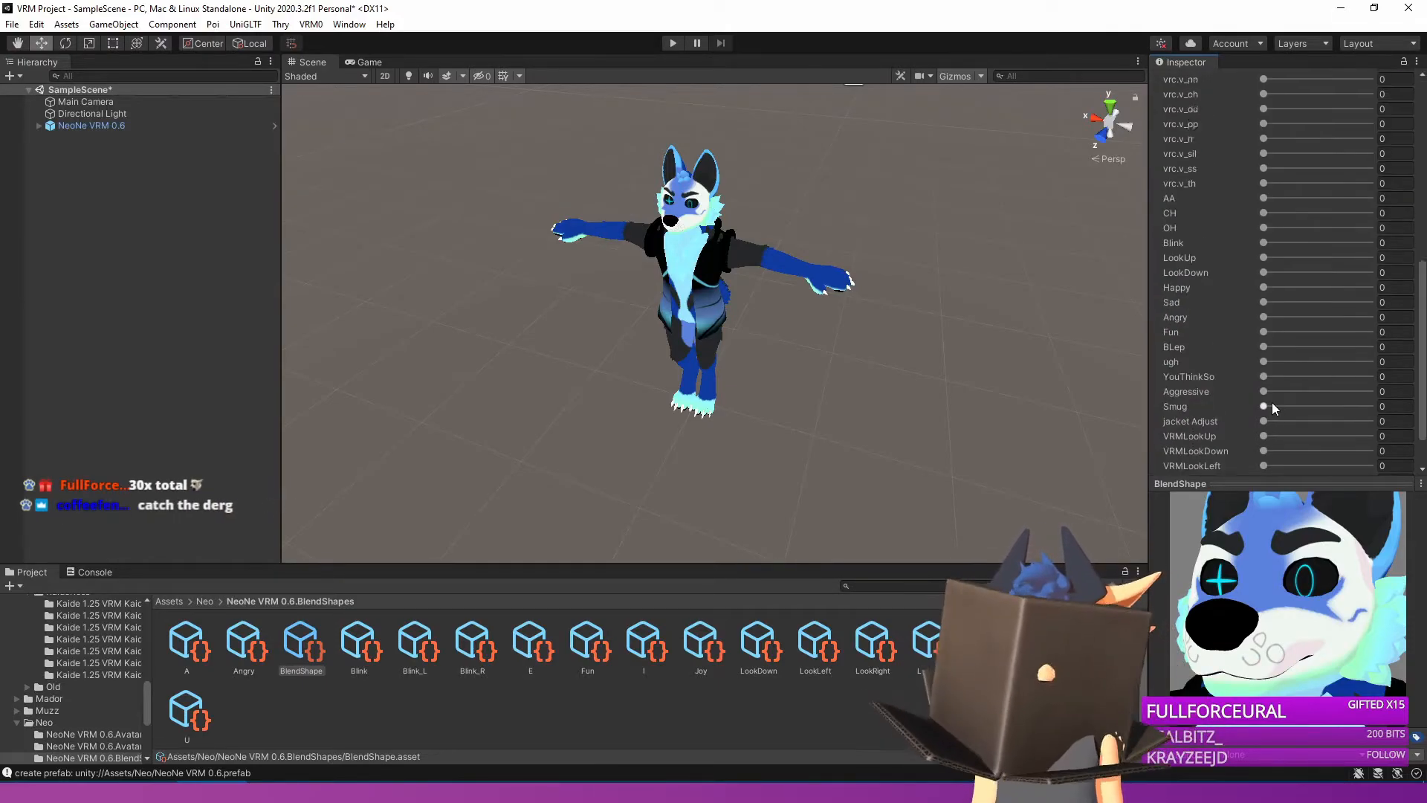
scroll(1256, 372, up, 10)
scroll(1256, 378, down, 8)
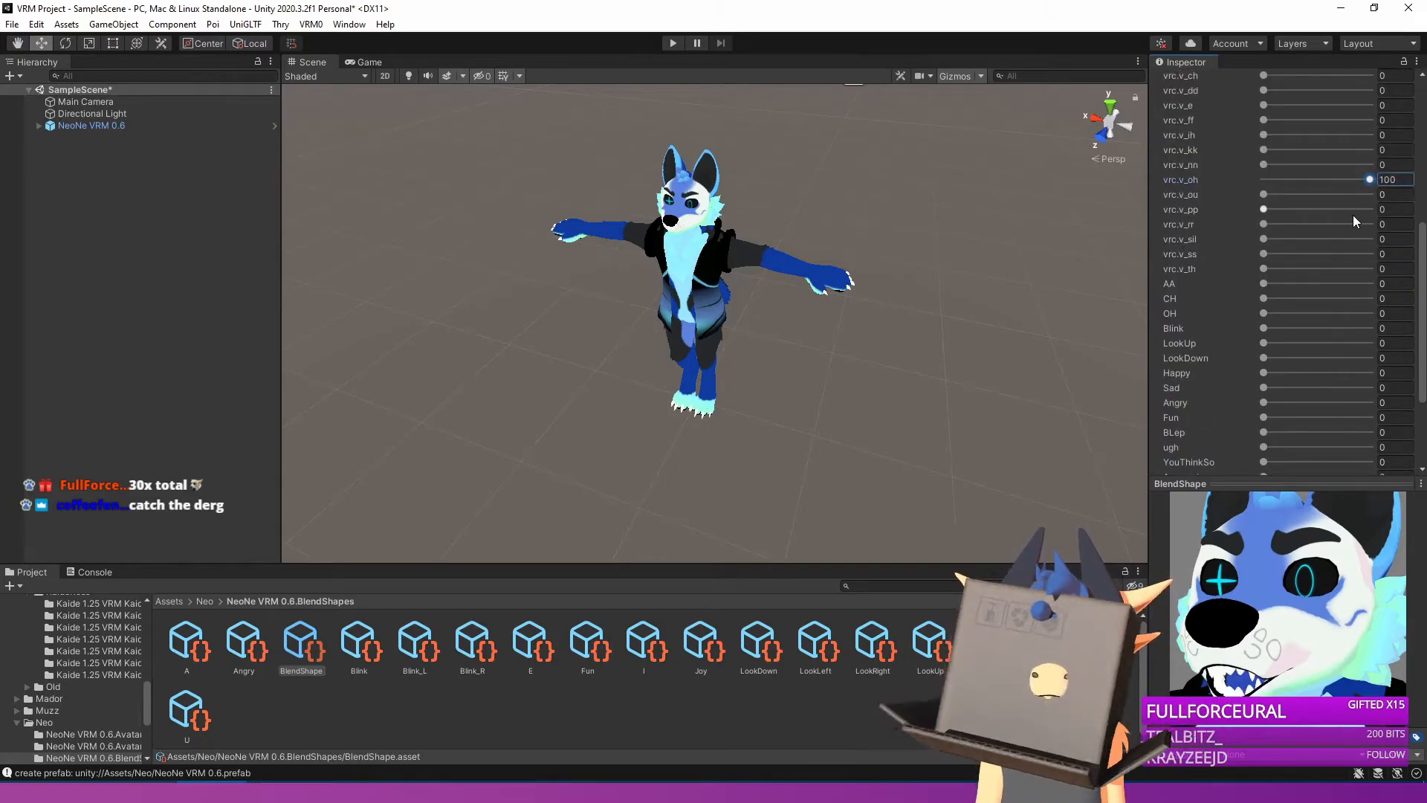
Select the Blink blend shape clip for editing and bring up its shape values.
scroll(1332, 199, up, 8)
click(1319, 185)
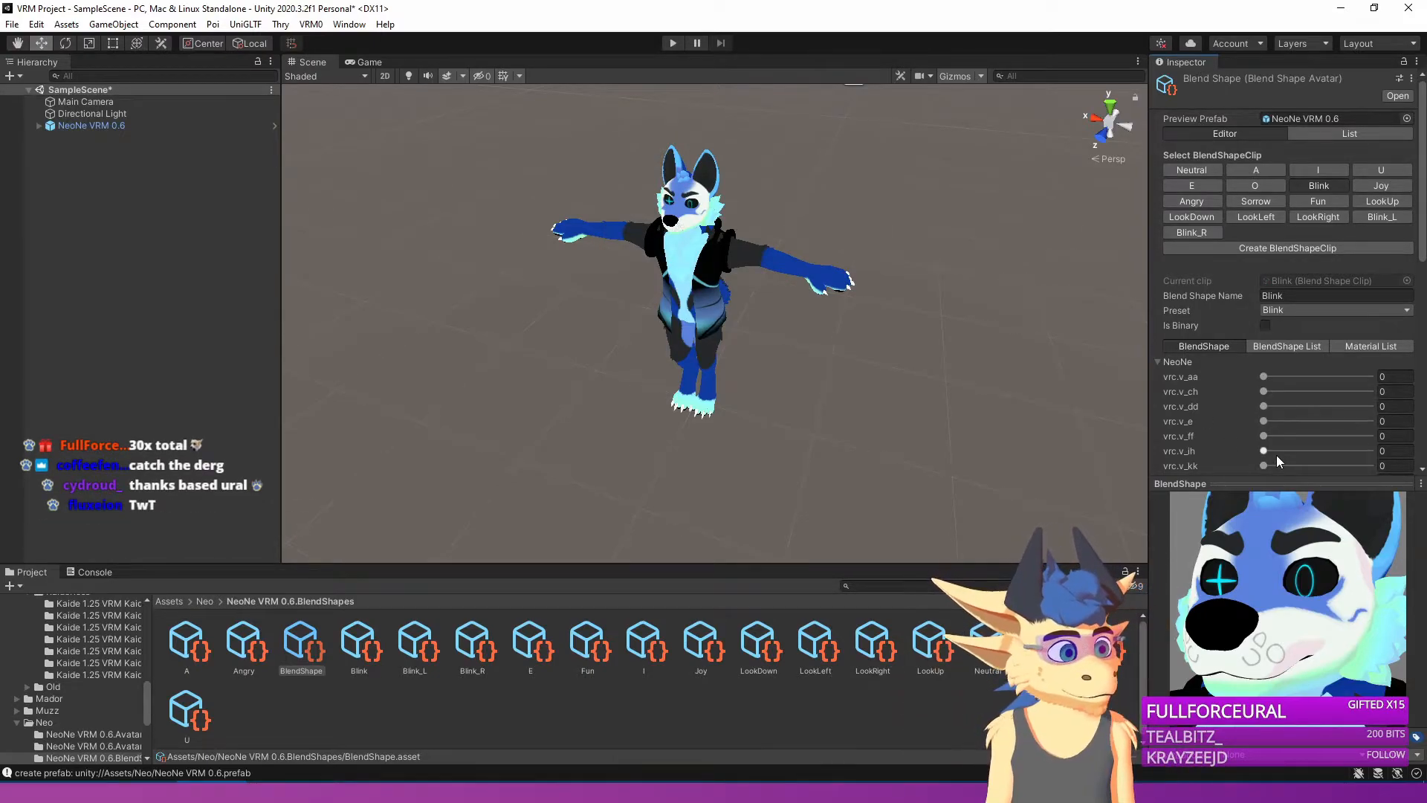
scroll(1275, 455, down, 6)
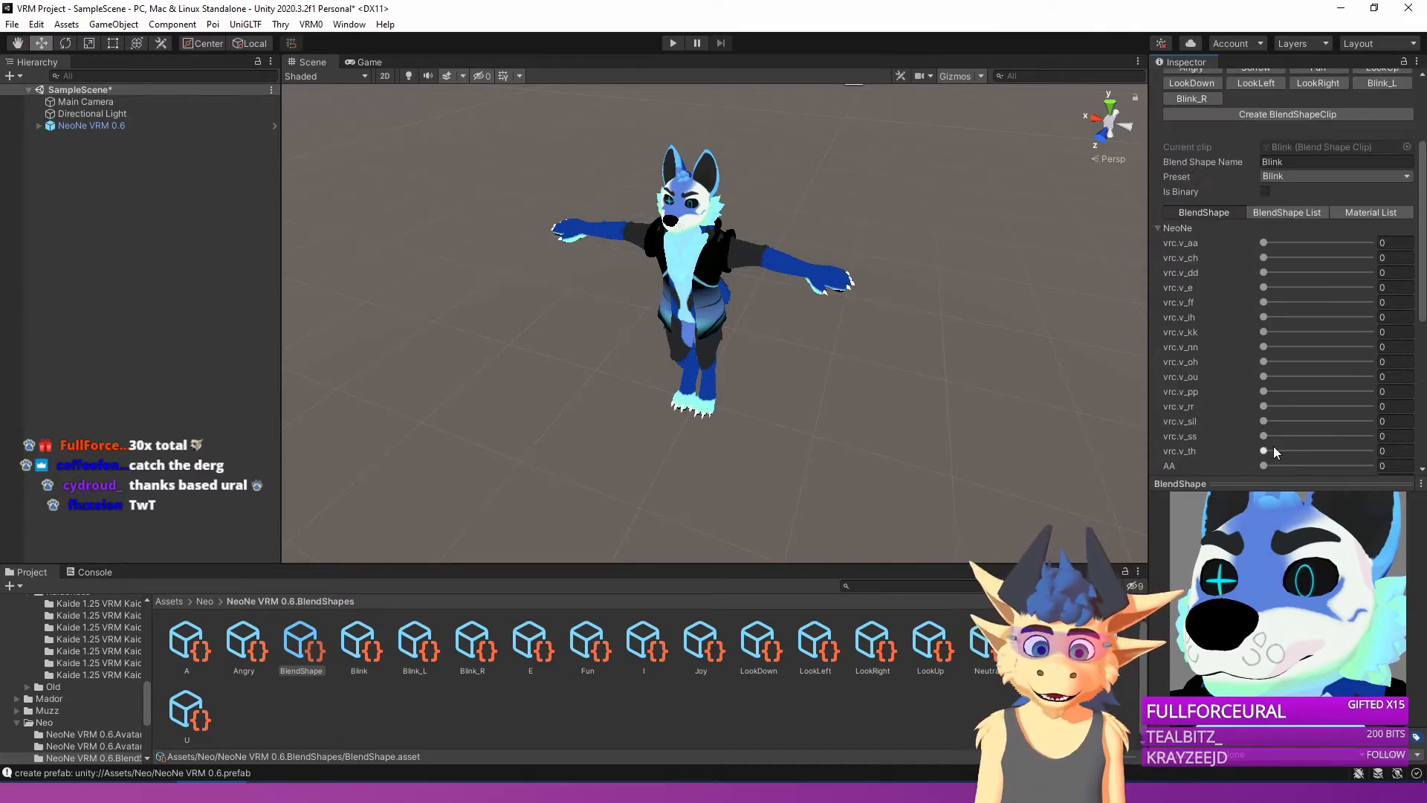
scroll(1274, 446, up, 2)
scroll(1274, 446, down, 2)
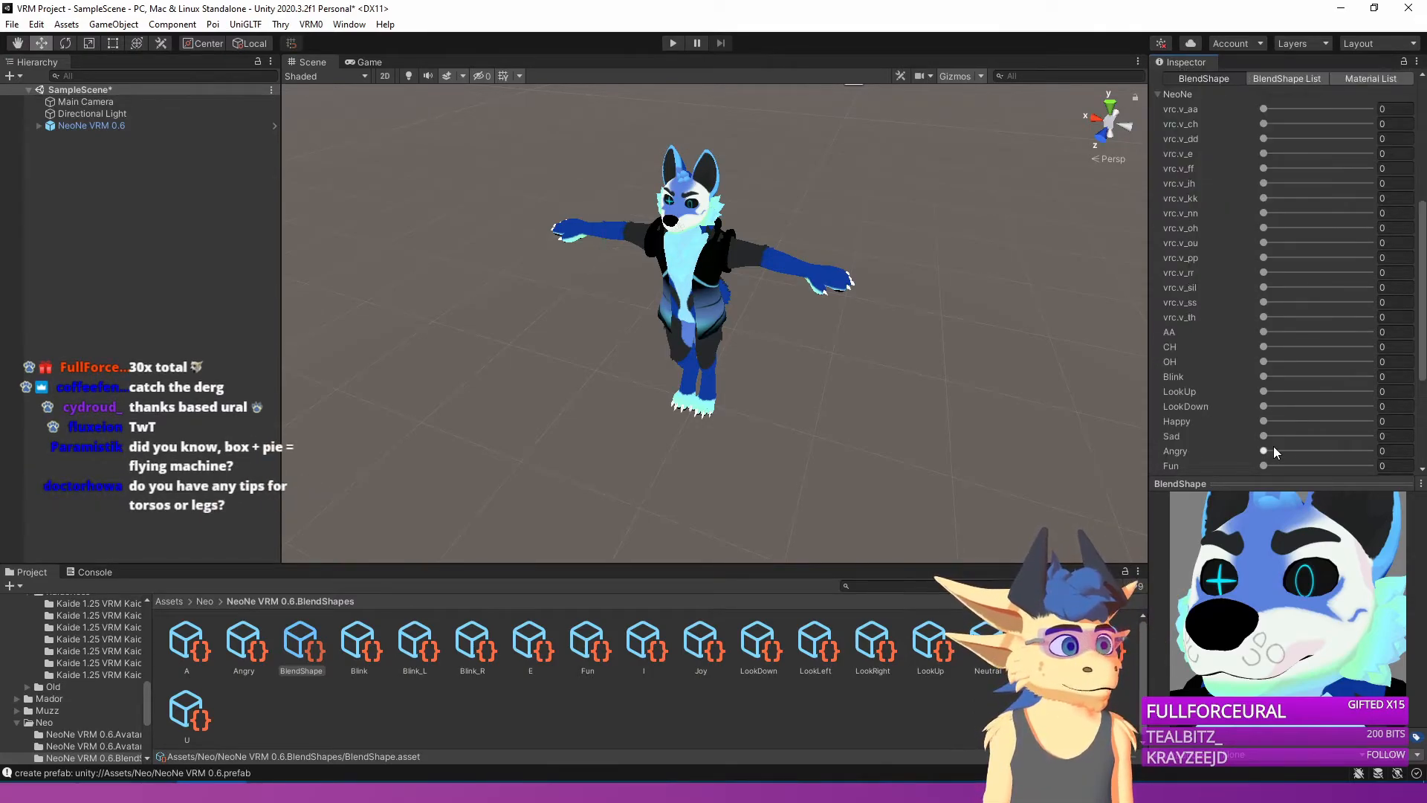
scroll(1274, 446, up, 4)
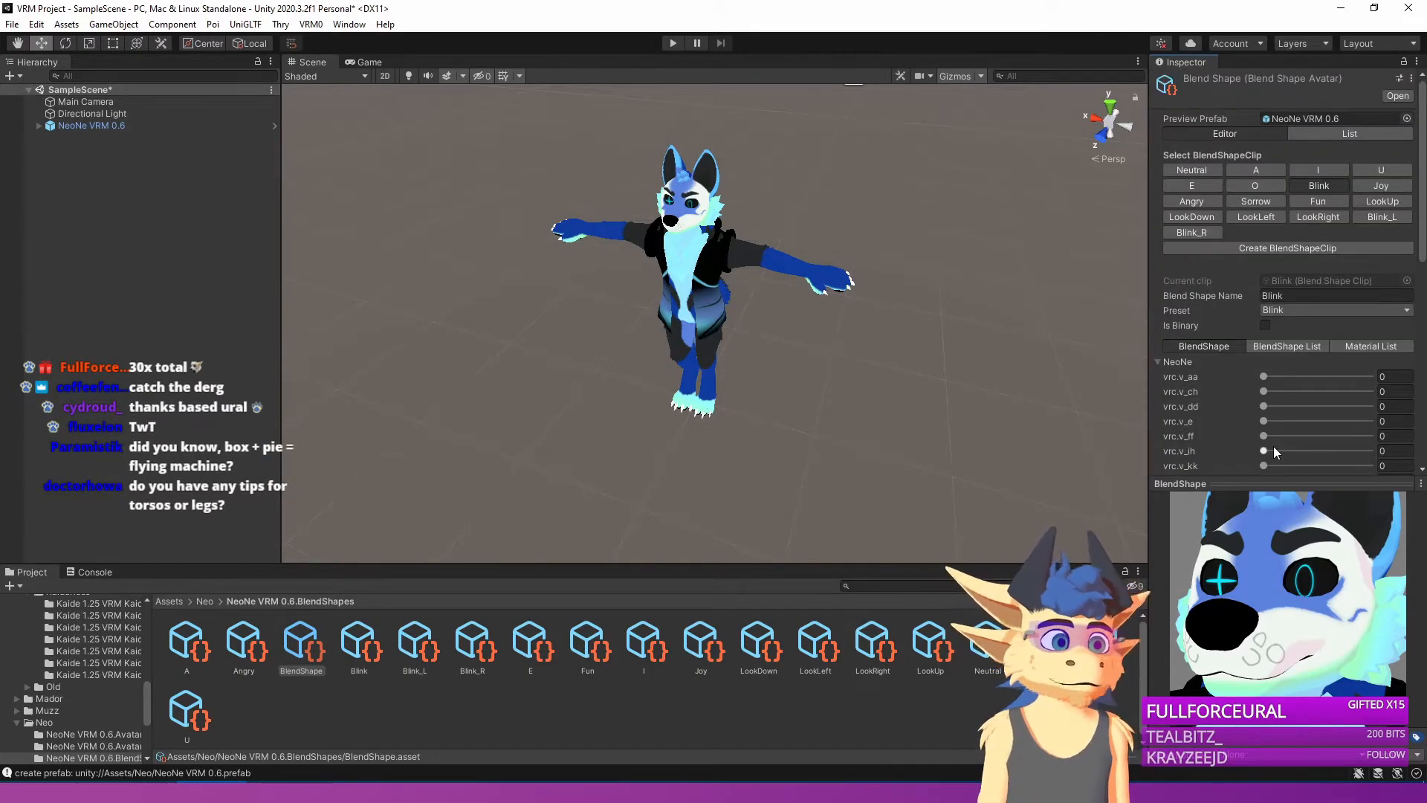
scroll(1273, 444, down, 4)
scroll(1274, 443, up, 3)
scroll(1274, 444, down, 3)
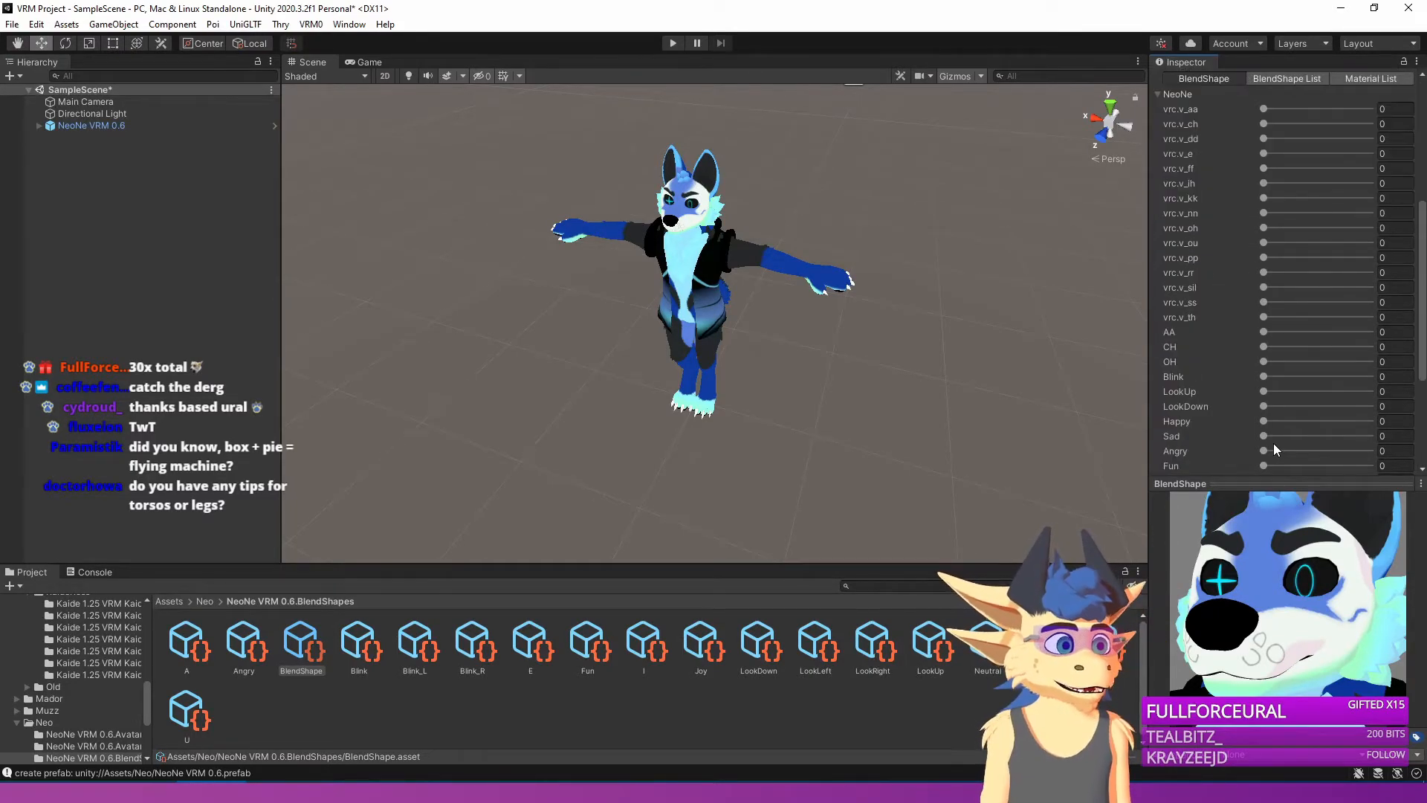
scroll(1273, 443, up, 3)
scroll(1273, 443, down, 3)
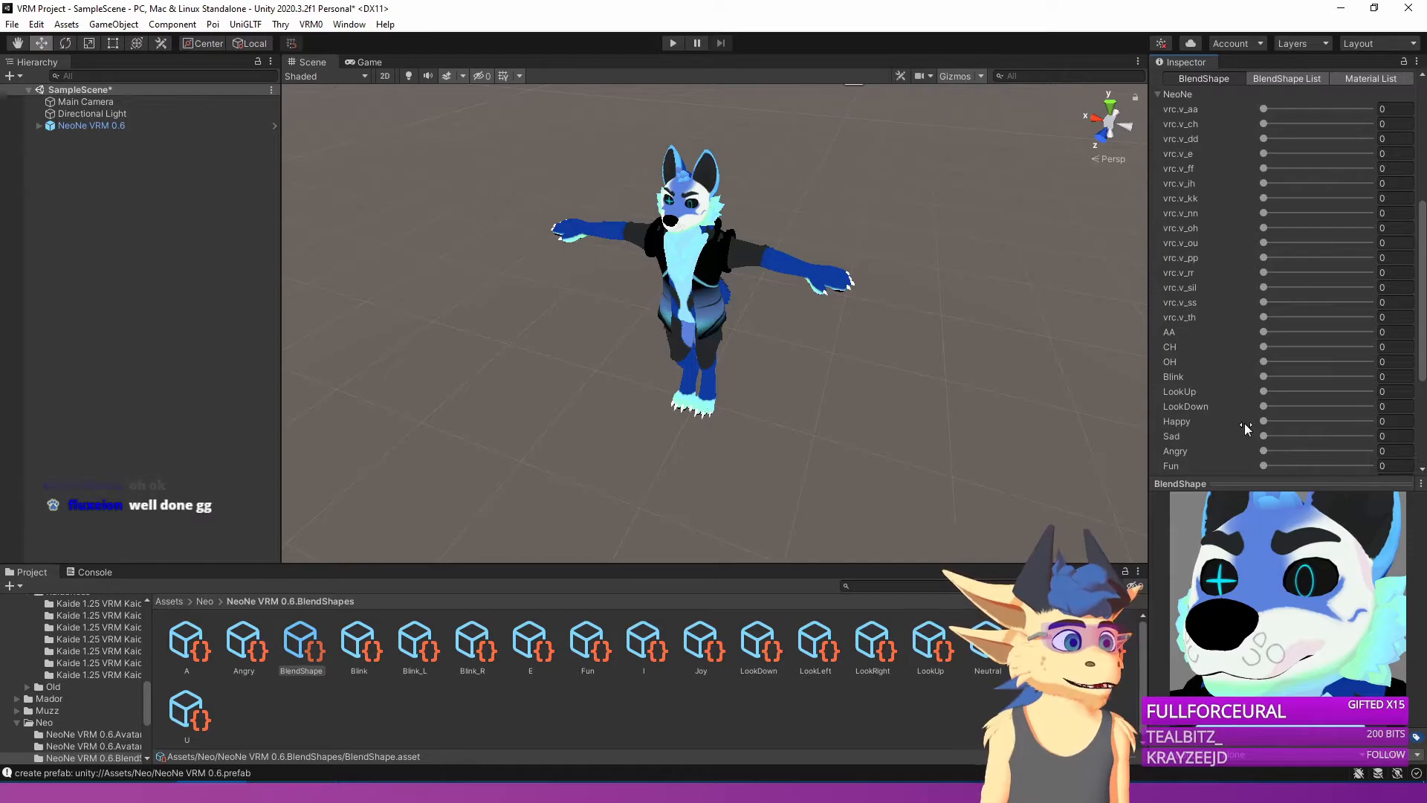
alt+drag(863, 400, 772, 357)
key(s)
right_drag(763, 251, 763, 207)
key(w)
scroll(1349, 211, up, 5)
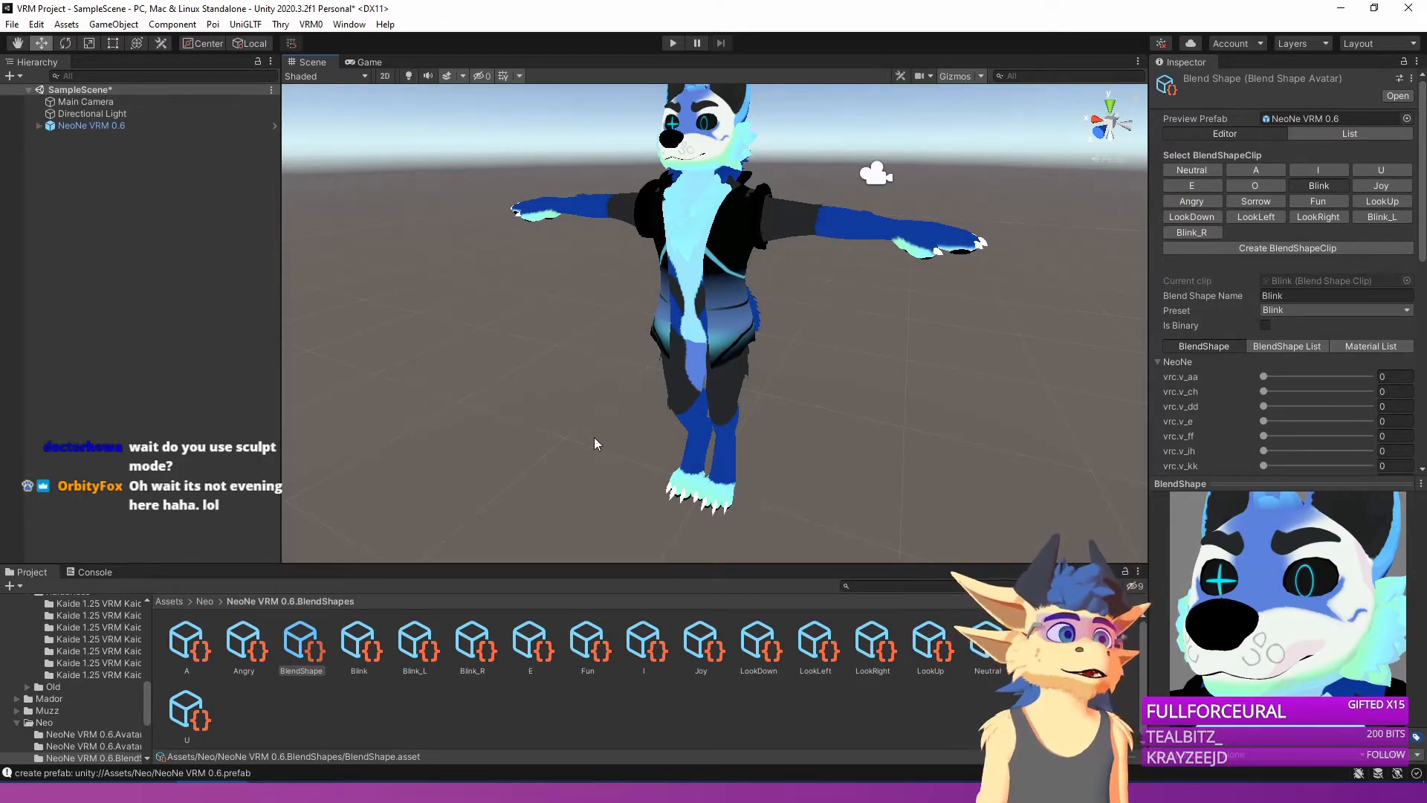
scroll(1276, 378, down, 5)
scroll(1276, 364, up, 5)
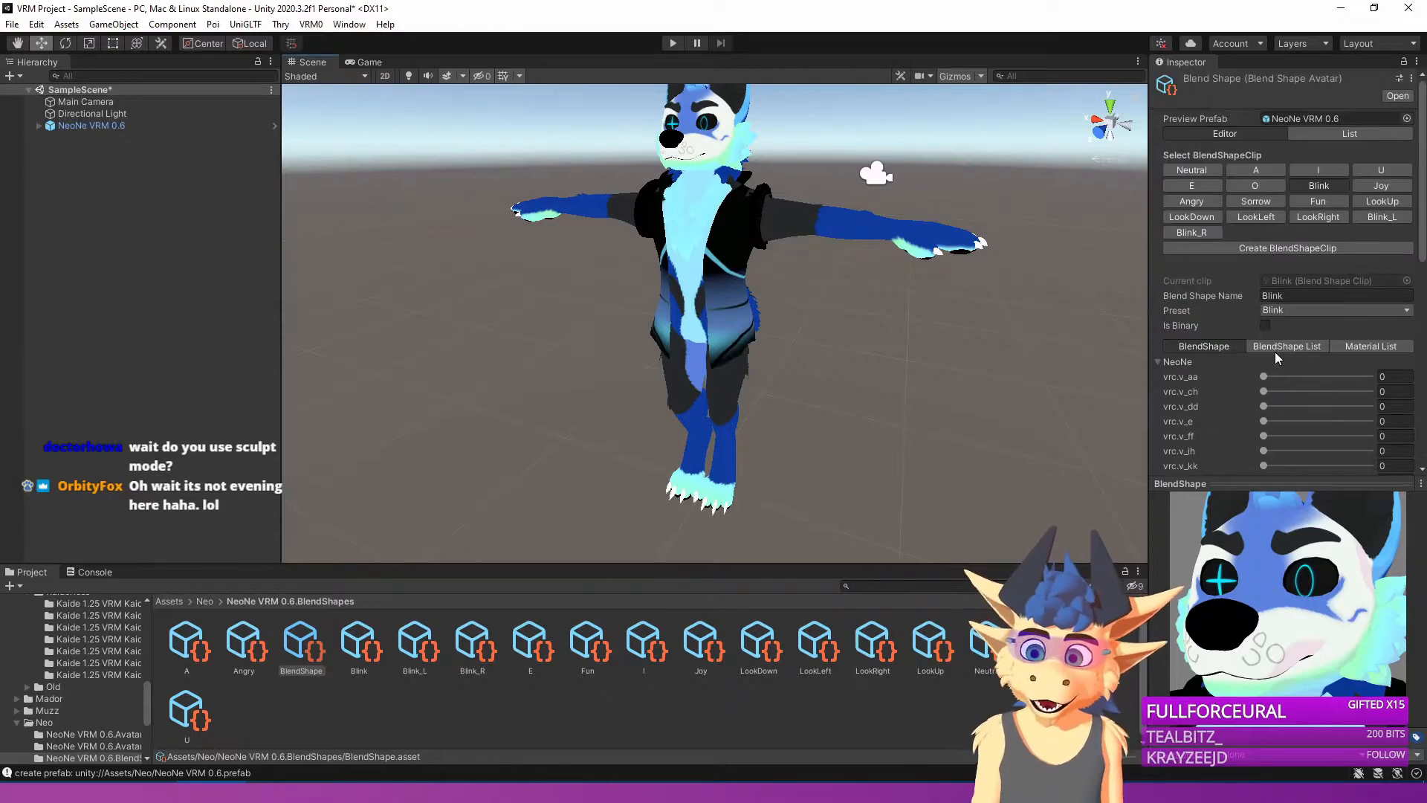
Set the Blink shape to 100 for the Blink blend shape clip.
scroll(1279, 357, down, 10)
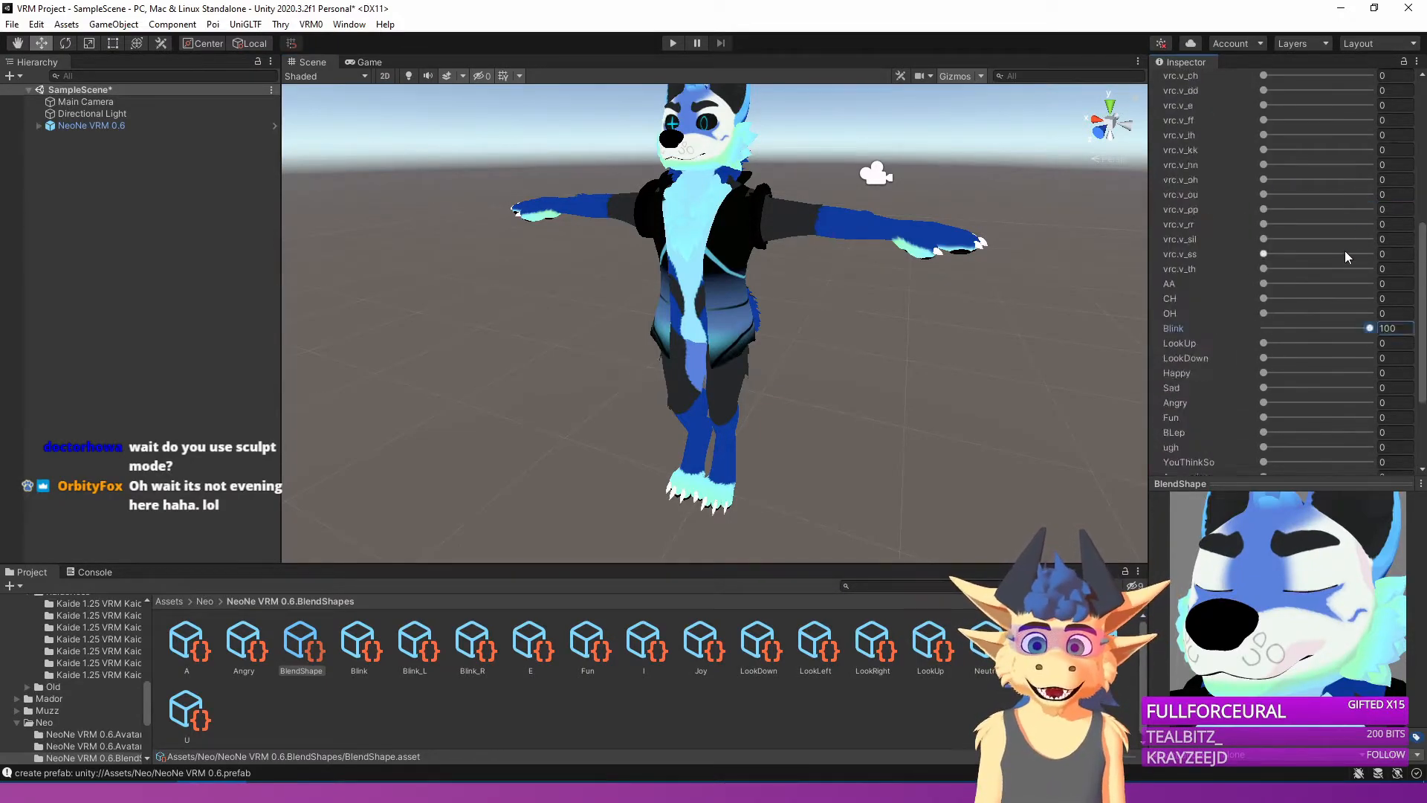
scroll(1345, 252, up, 10)
Set the Fun shape to 100 for the Joy blend shape clip.
click(1374, 185)
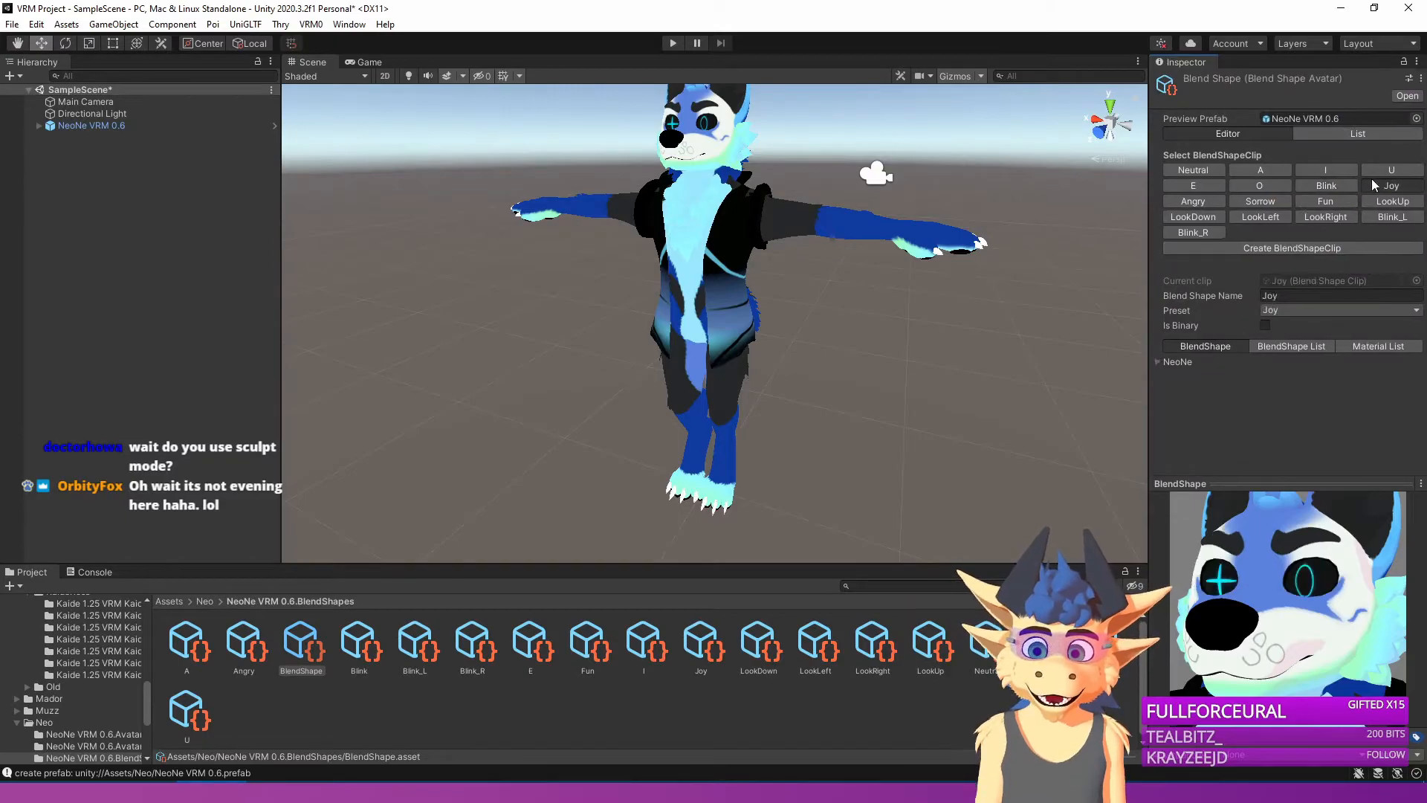
click(1158, 362)
scroll(1215, 385, down, 10)
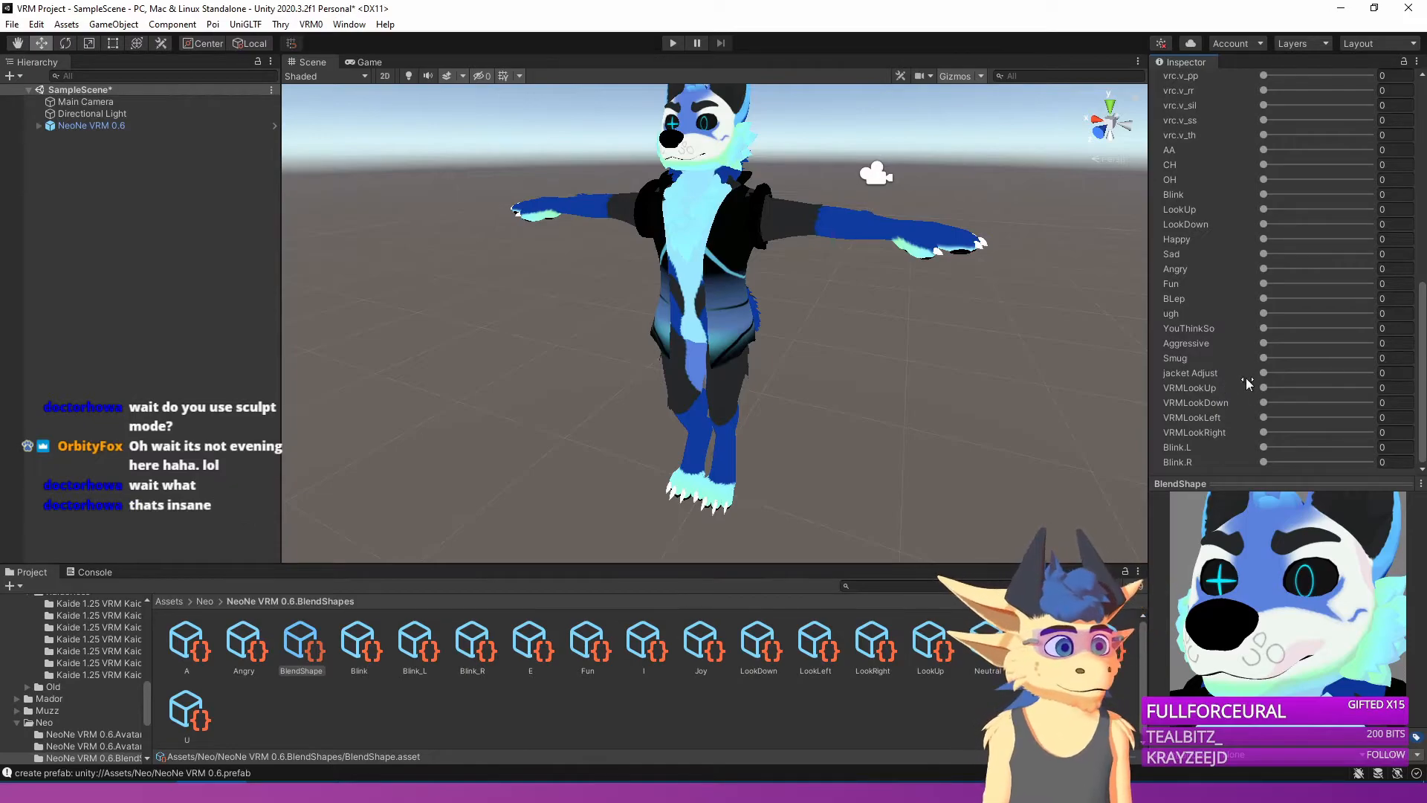
scroll(1277, 313, up, 3)
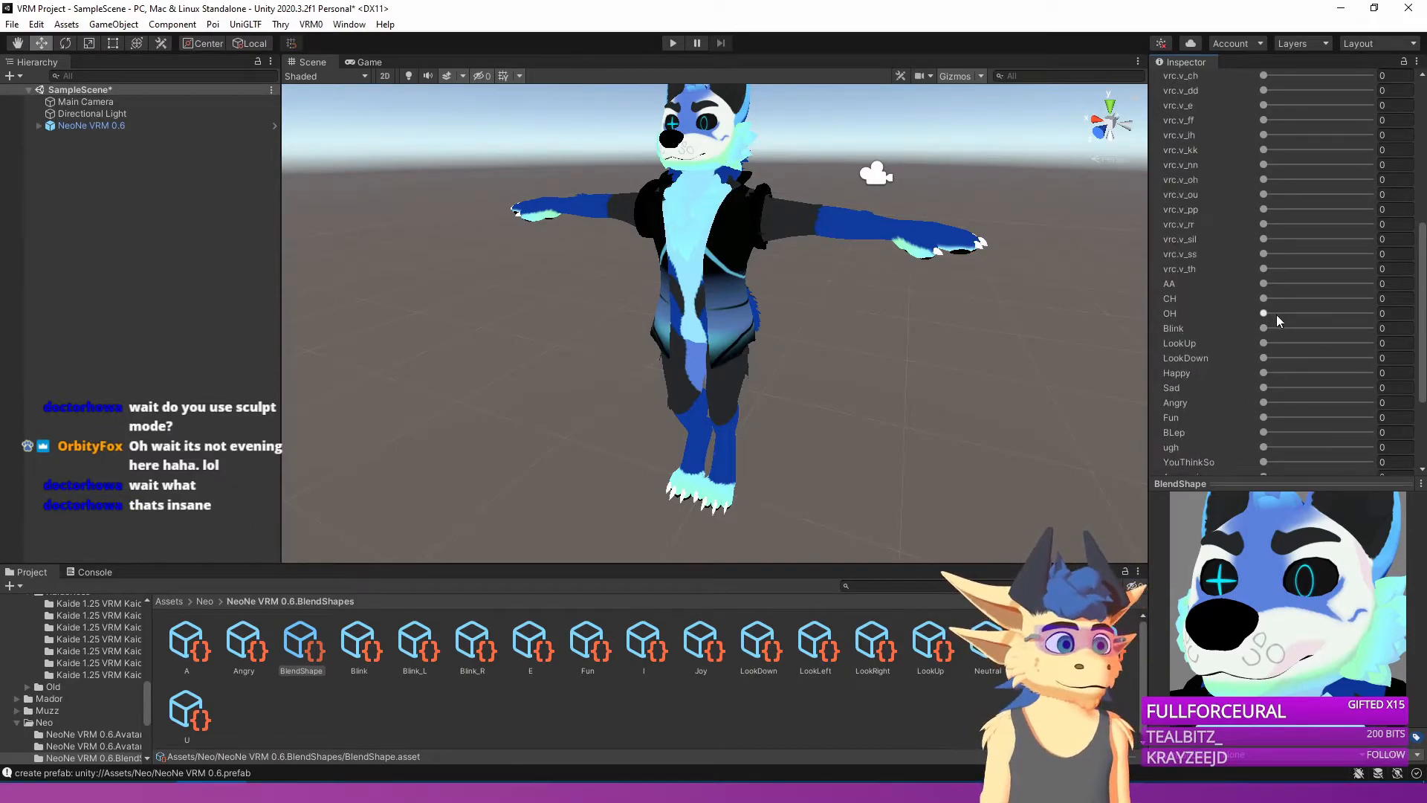
scroll(1372, 332, up, 8)
scroll(1372, 331, down, 9)
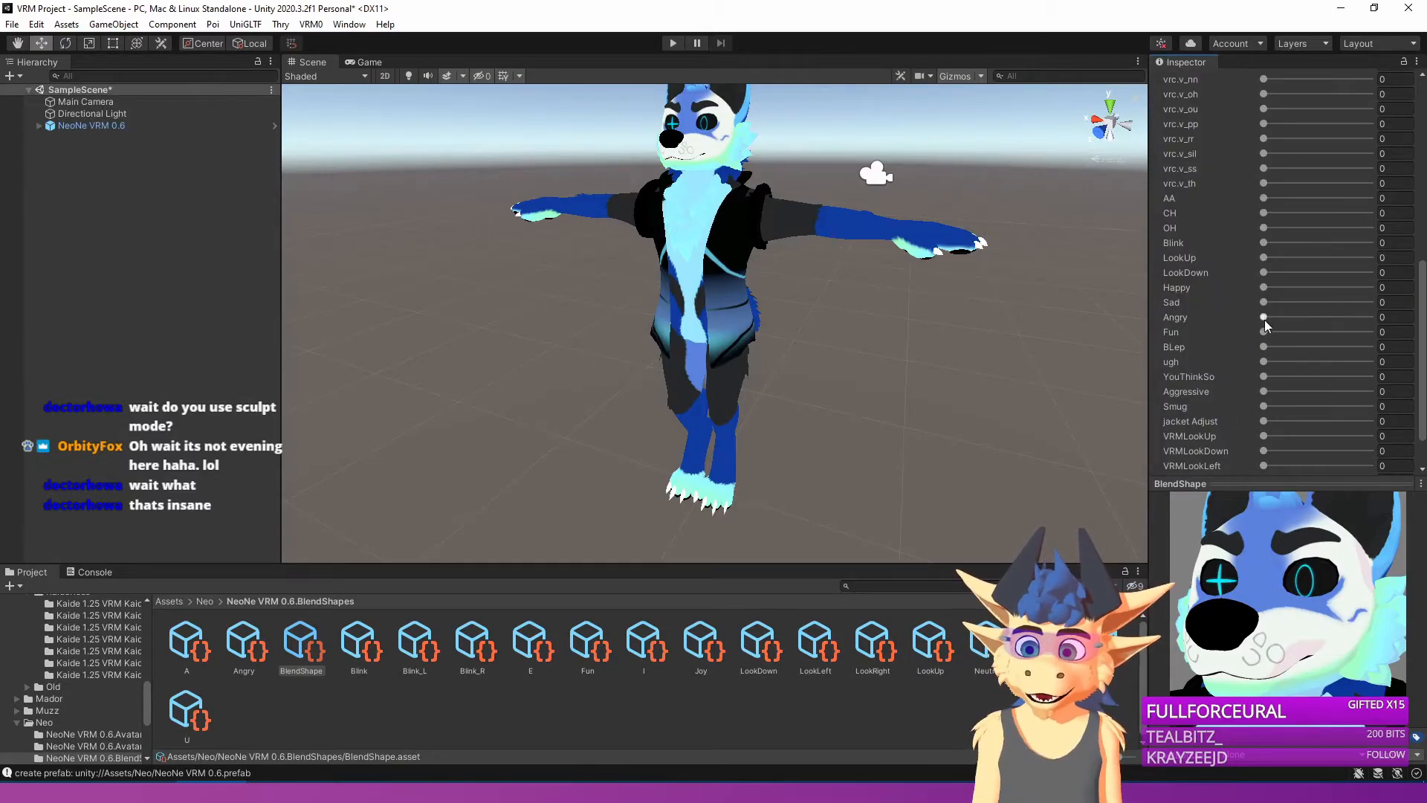
click(1223, 336)
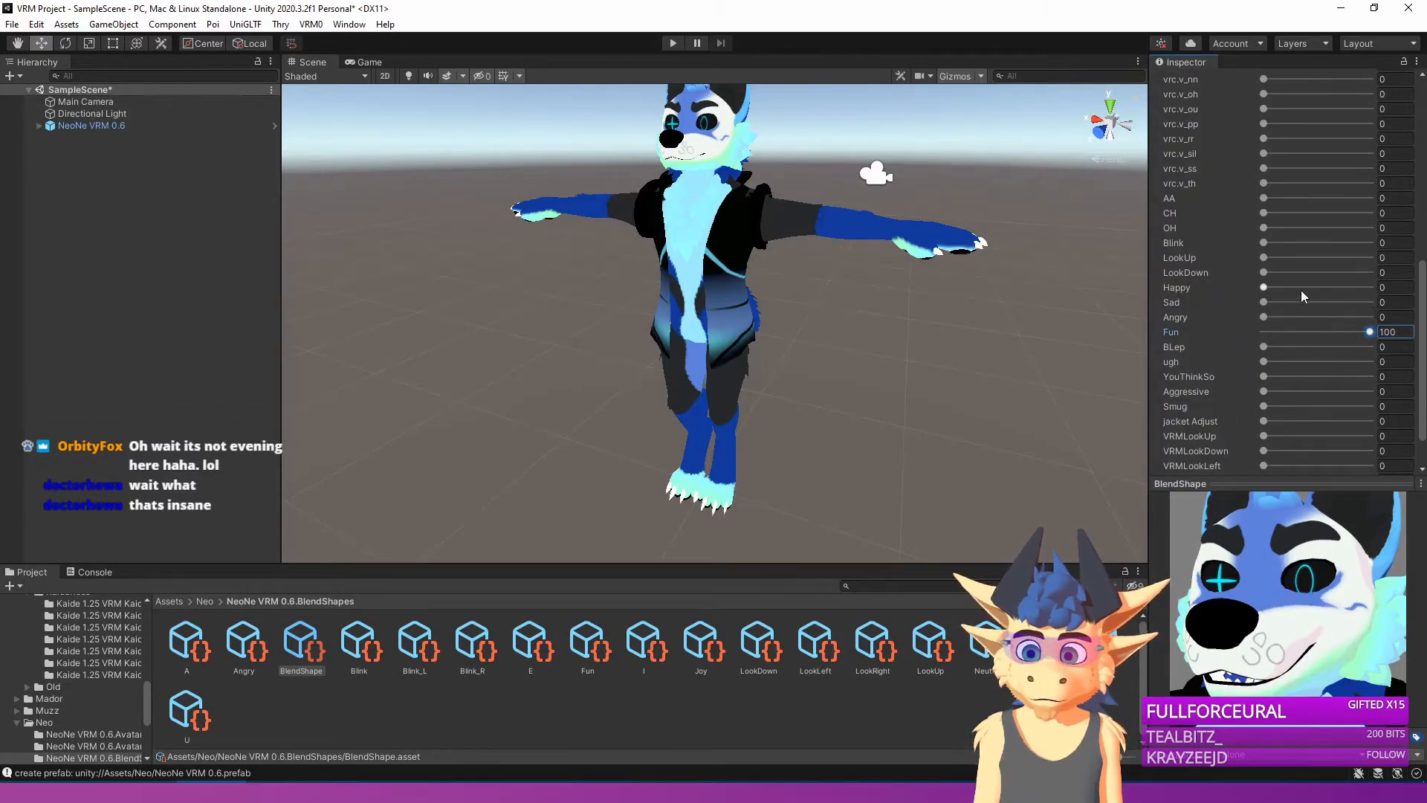
Give the Angry blend shape clip its angry expression and switch to the Sorrow clip.
scroll(1222, 336, up, 10)
click(1194, 201)
click(1177, 362)
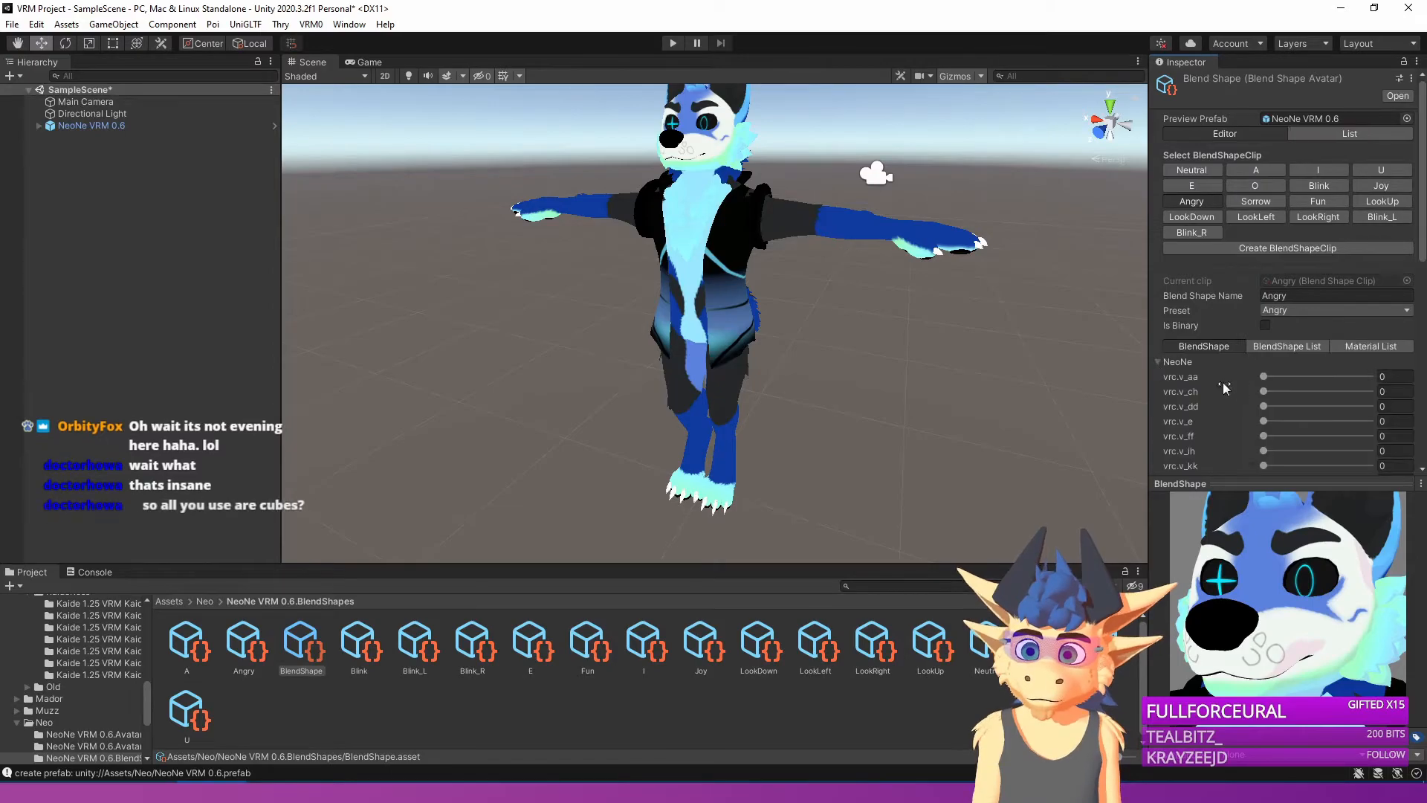
scroll(1264, 381, down, 6)
scroll(1264, 422, down, 3)
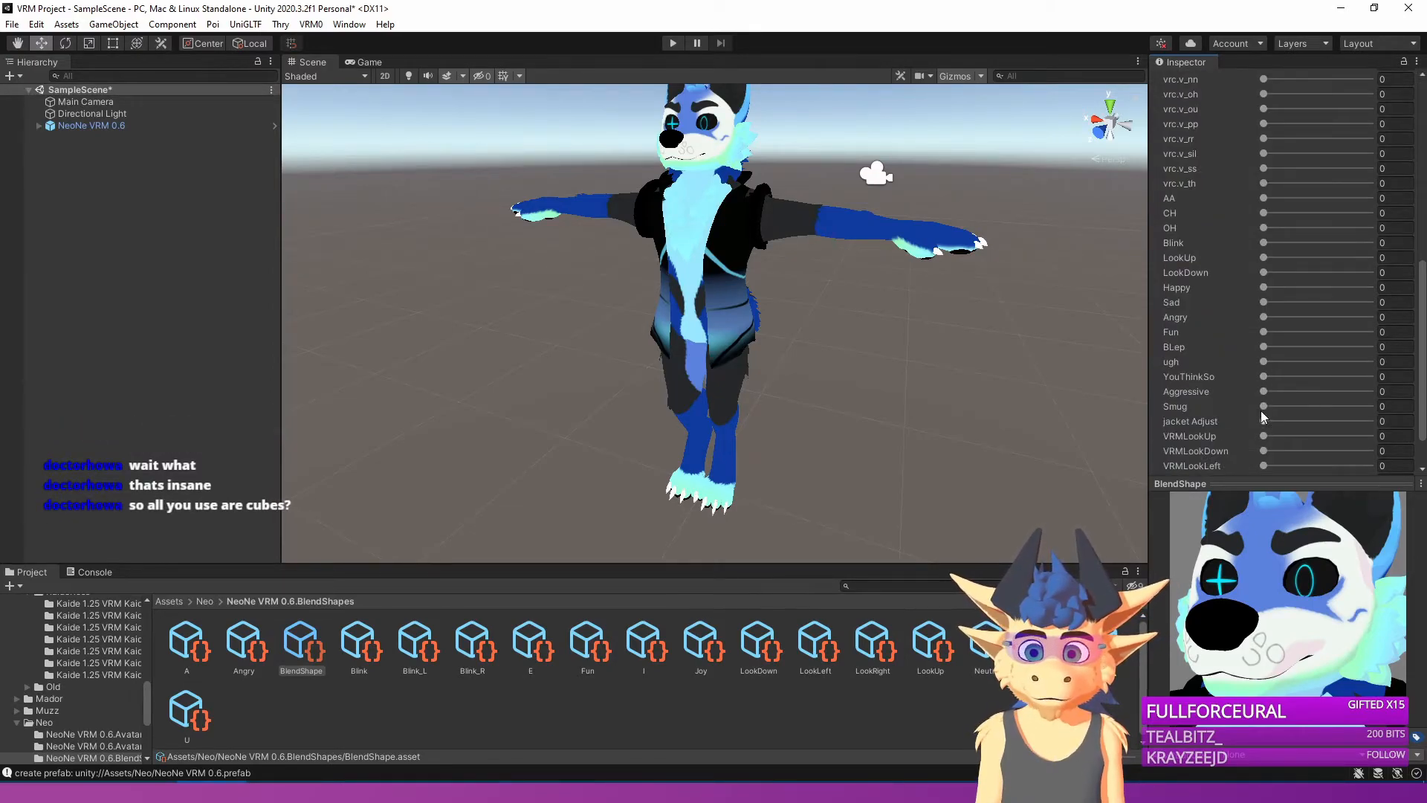
scroll(1339, 383, up, 9)
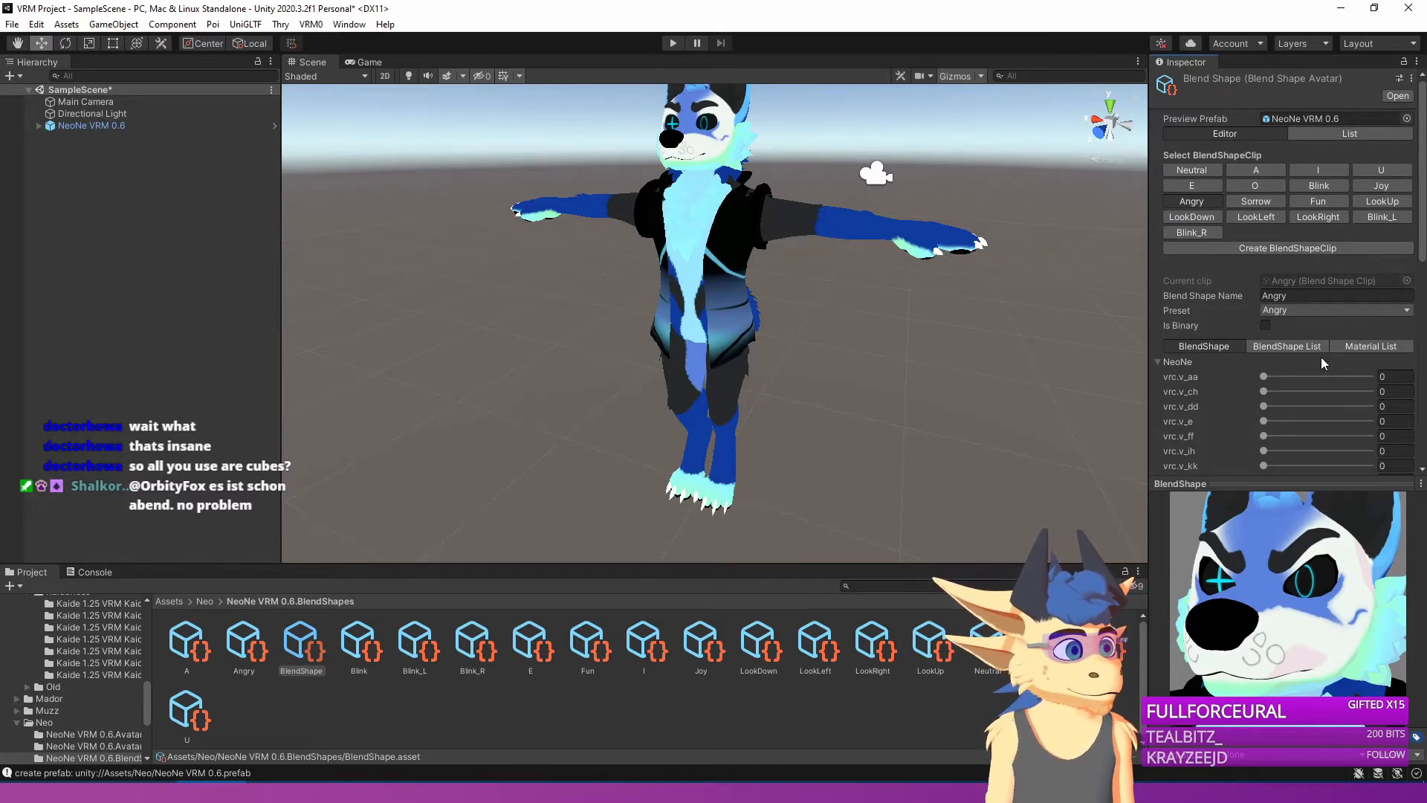
click(1273, 202)
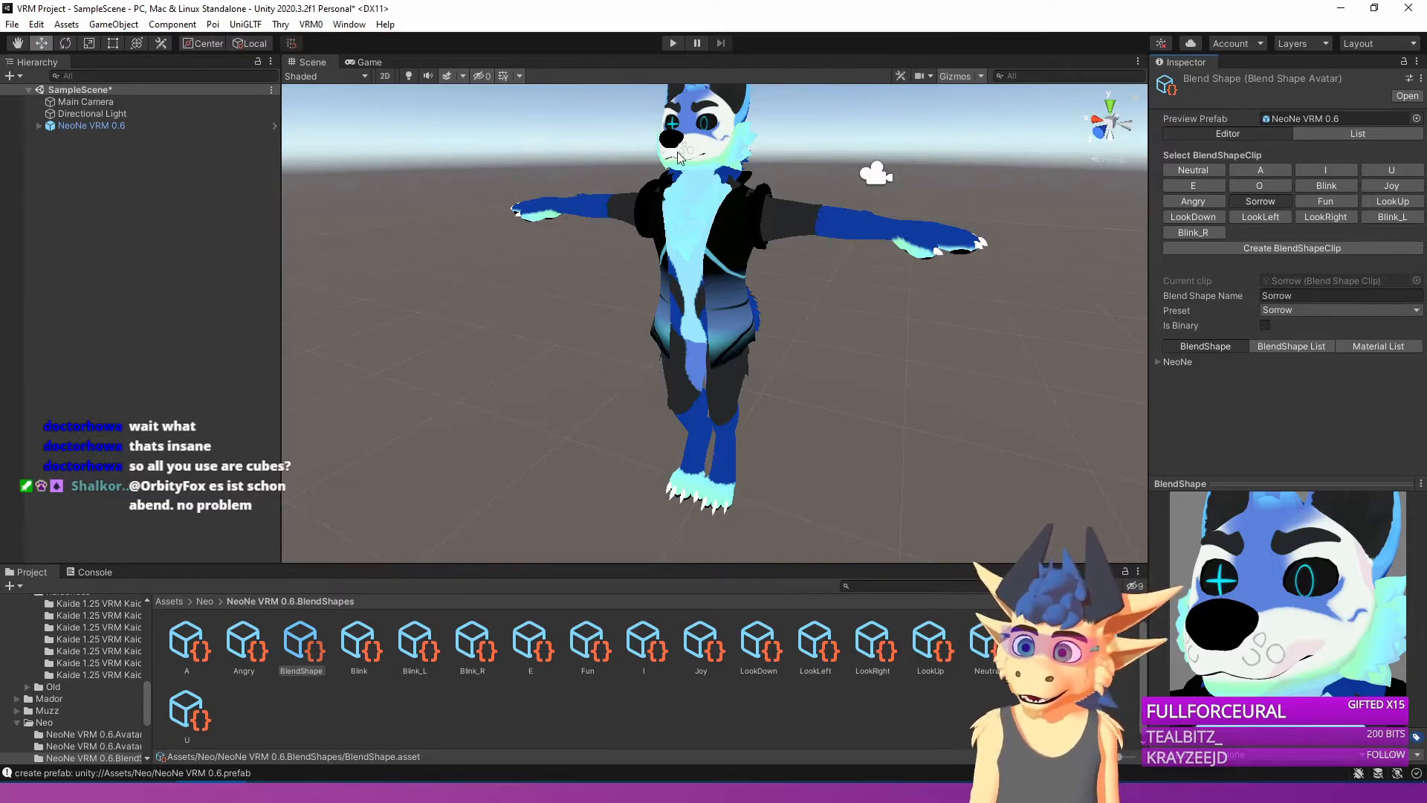
right_drag(787, 282, 714, 381)
key(w)
key(s)
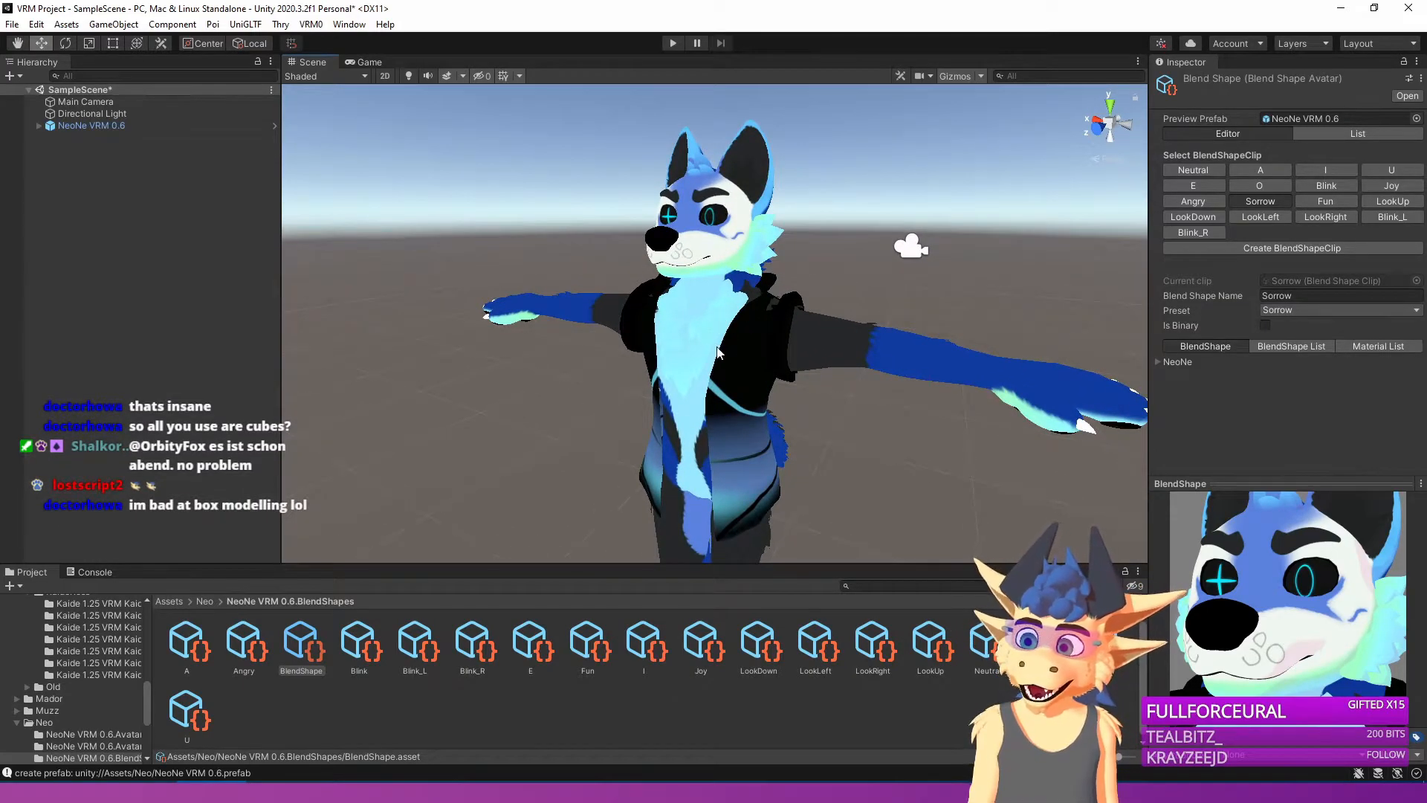
right_drag(711, 347, 687, 351)
key(s)
key(w)
key(s)
key(a)
right_drag(863, 331, 861, 330)
Raise the Sad shape to its maximum for the Sorrow blend shape clip.
click(1177, 362)
scroll(1204, 394, down, 4)
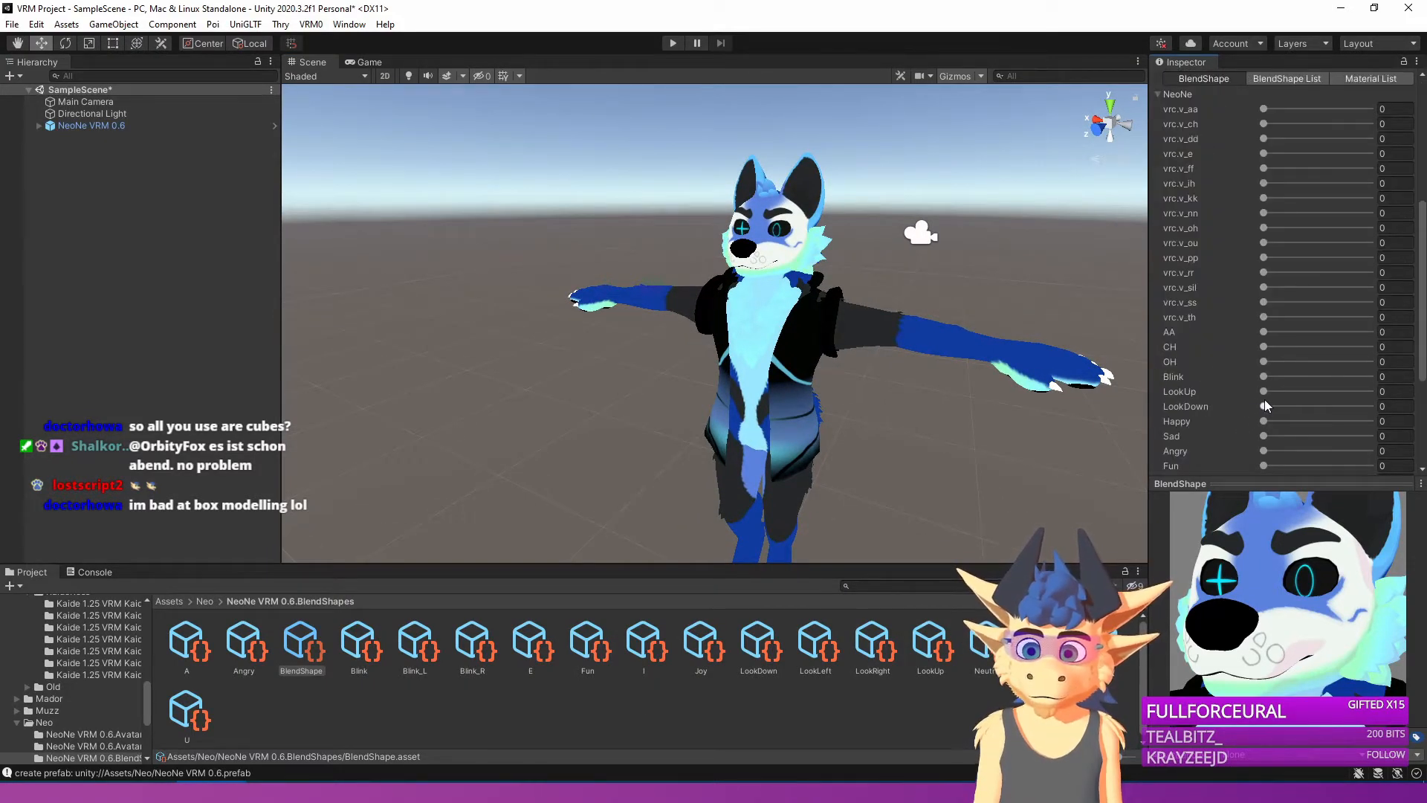
scroll(1266, 405, down, 3)
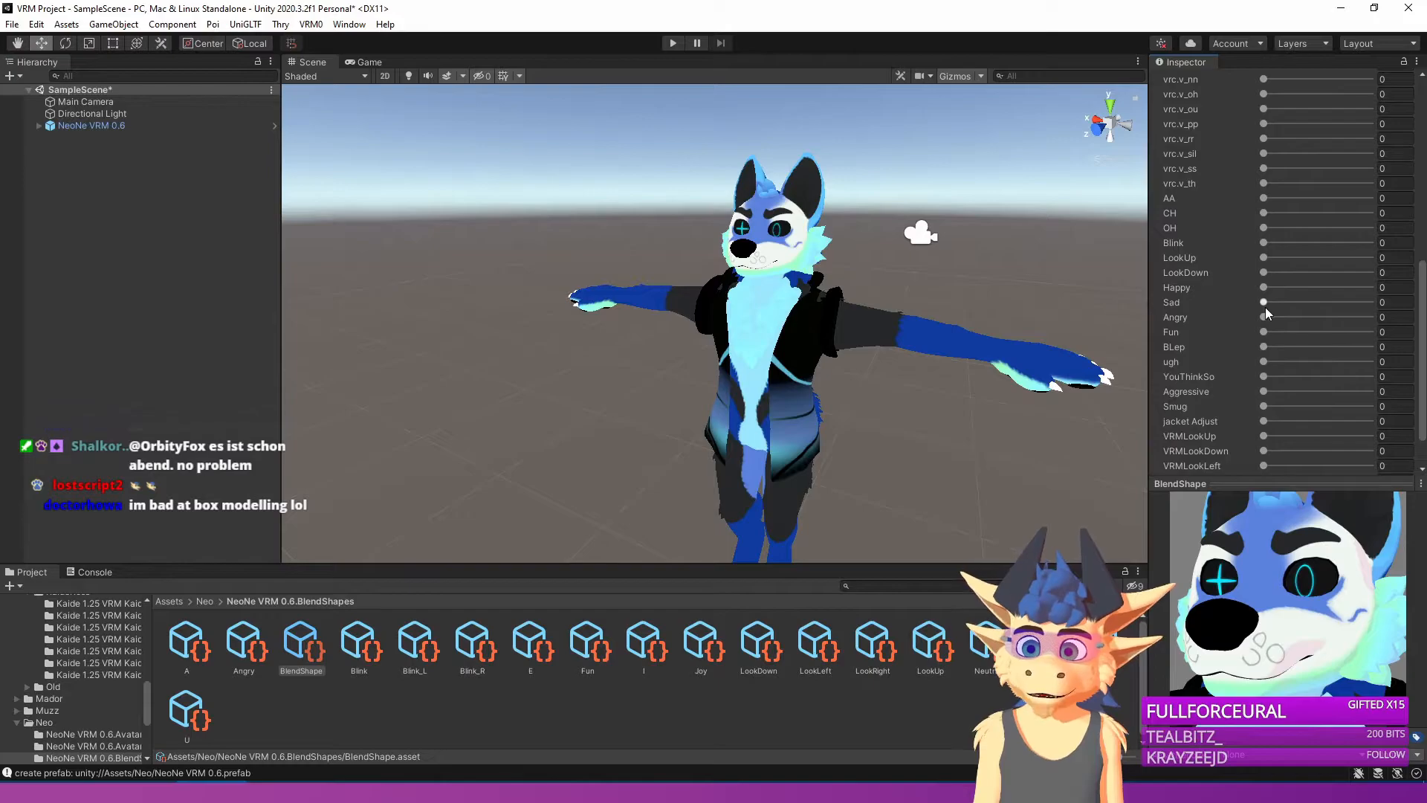
drag(1265, 304, 1380, 307)
Raise the Fun shape to its maximum for the Fun blend shape clip.
scroll(1219, 305, up, 8)
click(1326, 202)
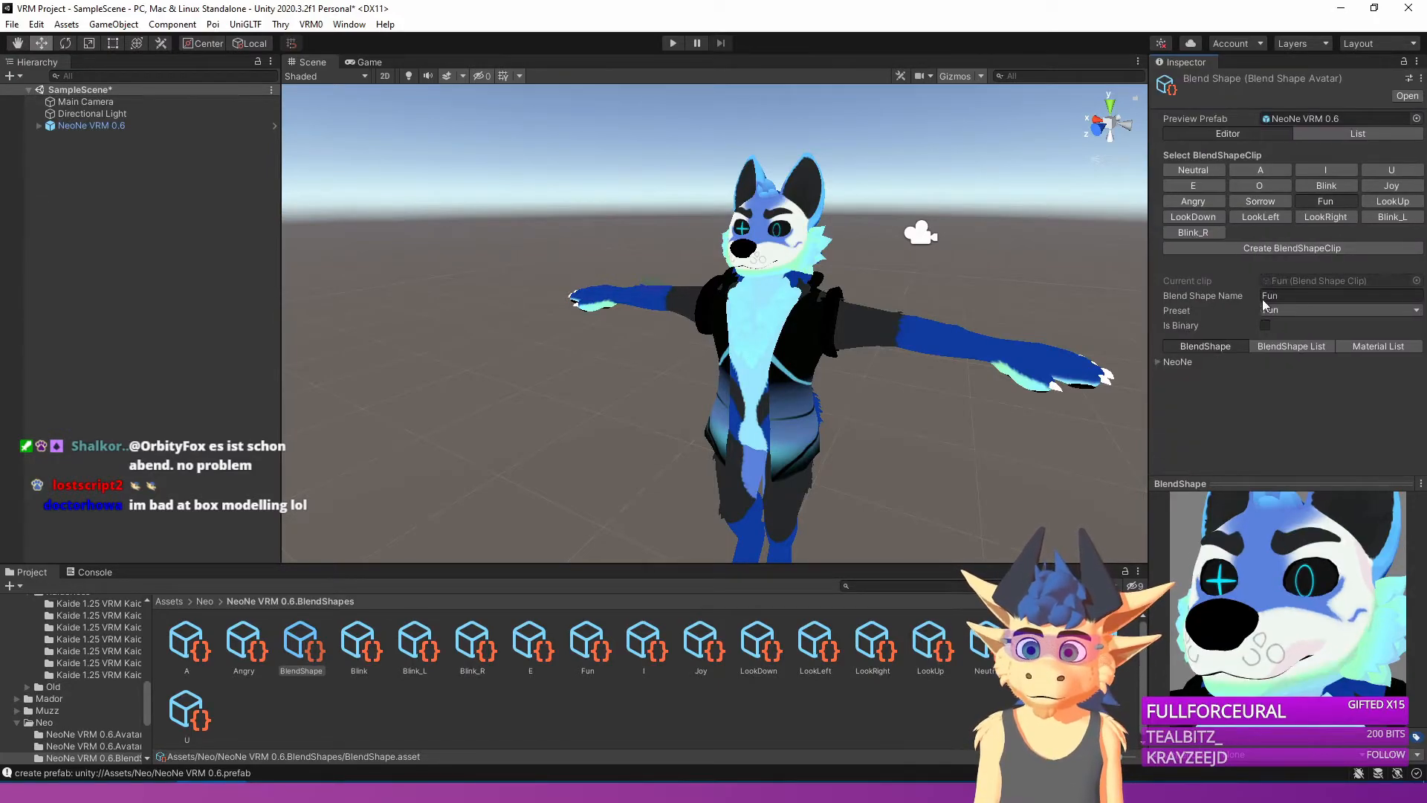
click(1160, 362)
scroll(1227, 353, down, 5)
drag(1264, 285, 1379, 290)
scroll(1364, 291, up, 8)
Return to the Joy blend shape clip and take the Fun shape back out of it.
click(1379, 187)
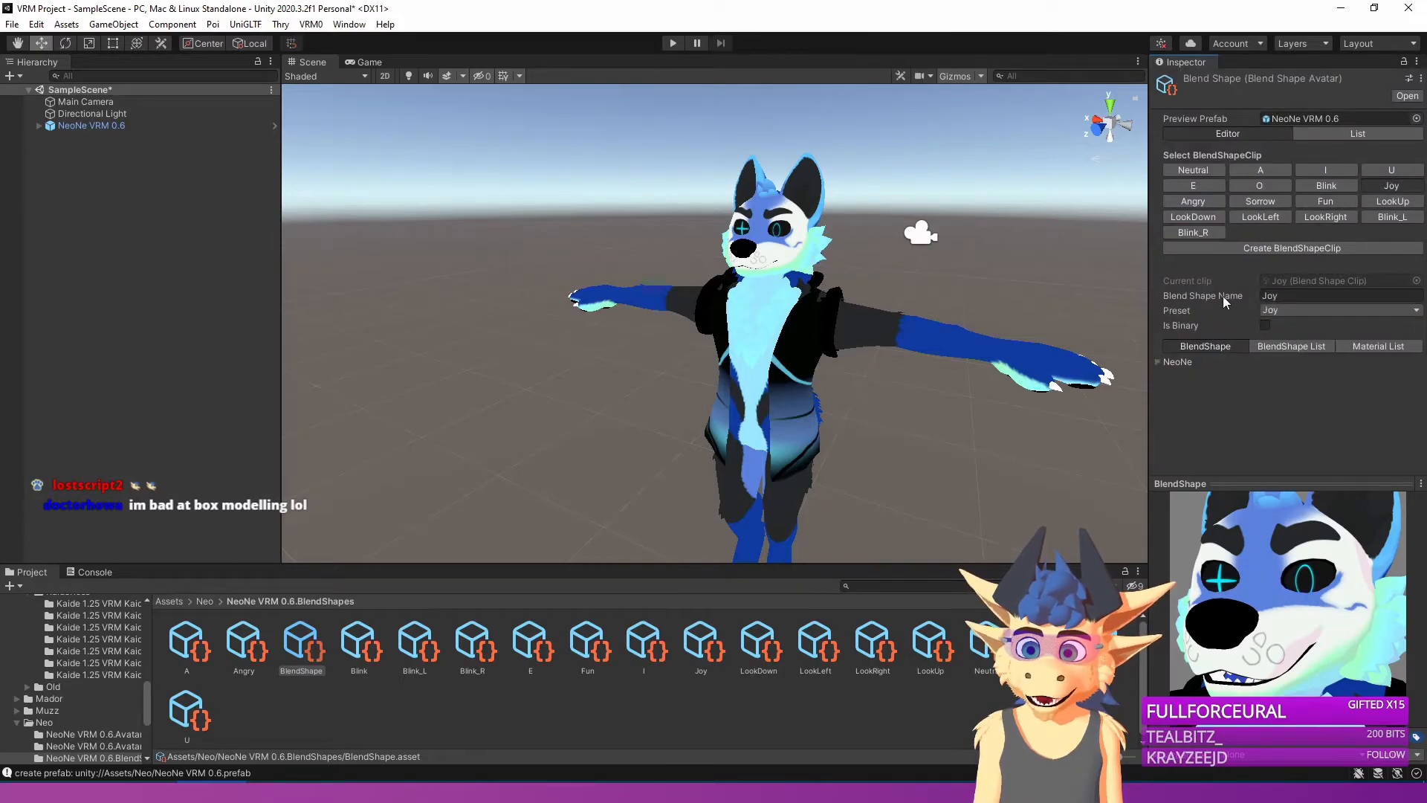
click(1158, 362)
scroll(1199, 392, down, 5)
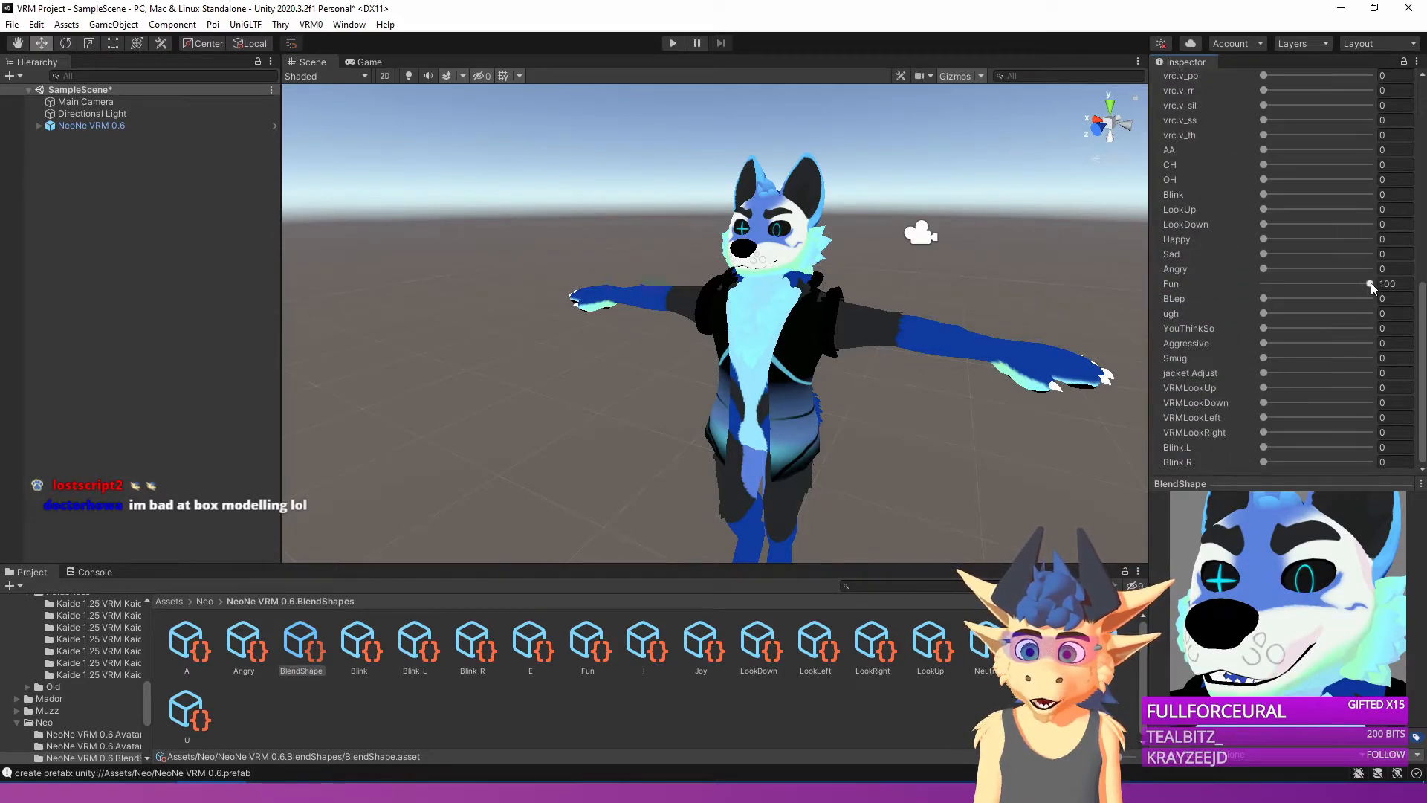
scroll(1378, 216, up, 8)
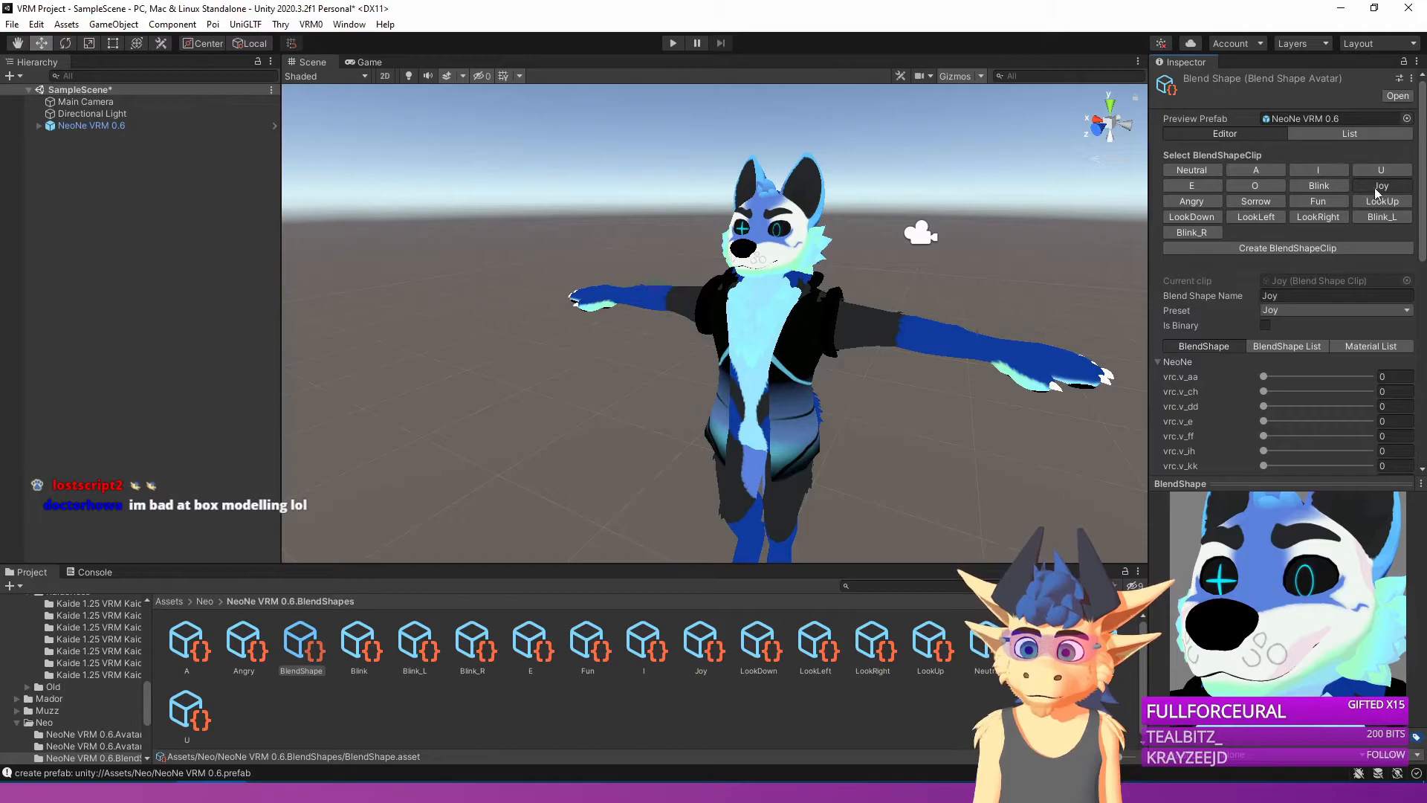
Raise the VRMLookUp shape to its maximum for the LookUp blend shape clip.
click(1379, 201)
scroll(1227, 401, down, 10)
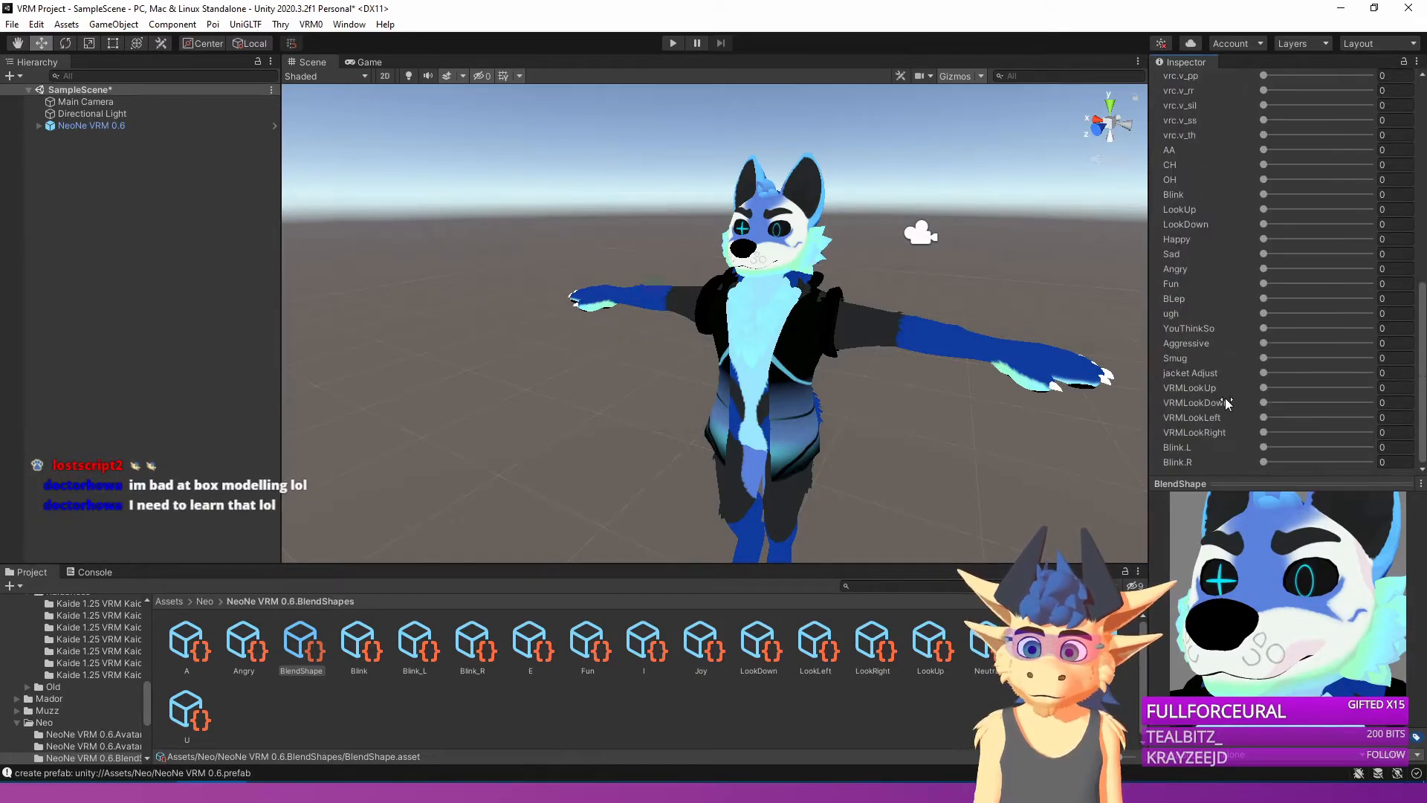
scroll(1355, 364, up, 10)
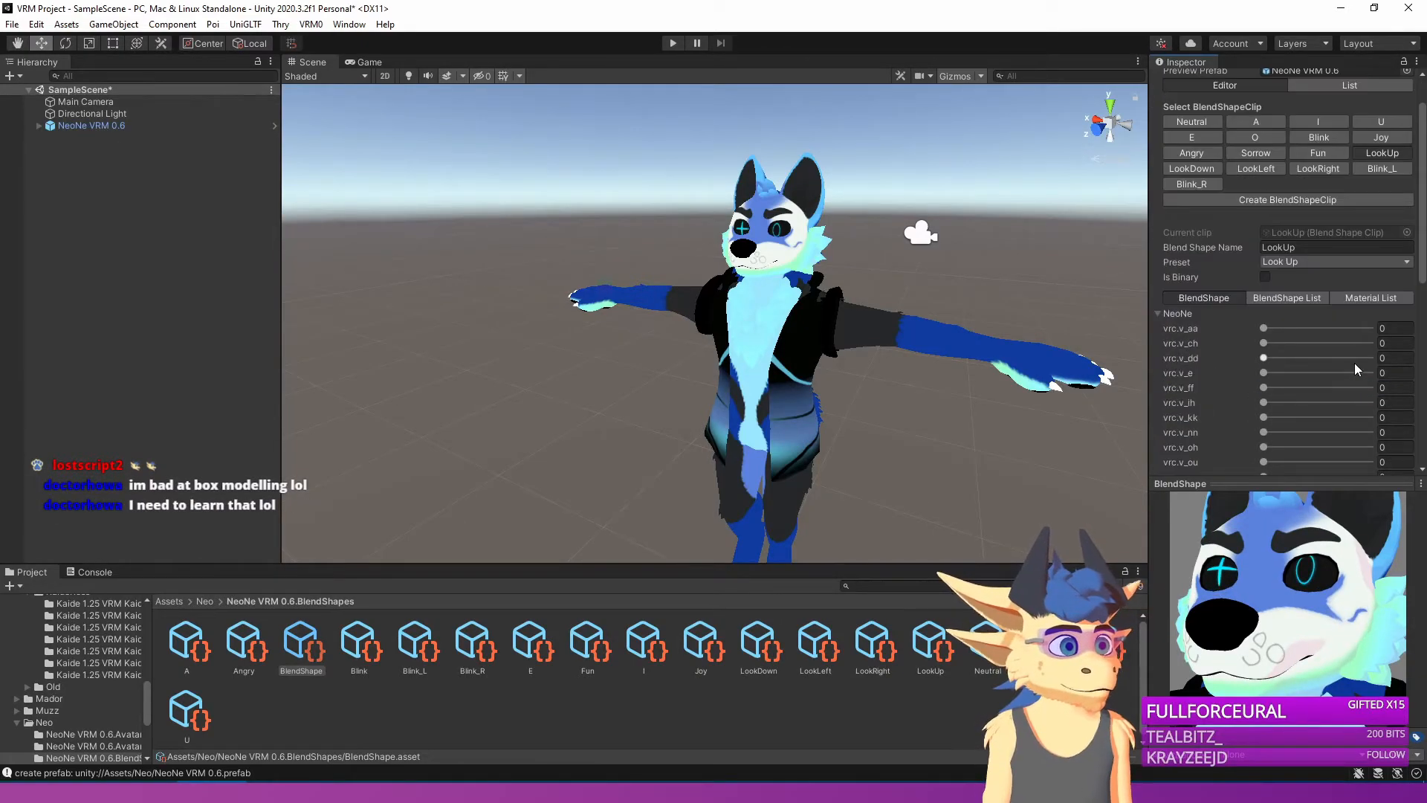
Raise the VRMLookDown shape to its maximum for the LookDown blend shape clip.
click(1196, 168)
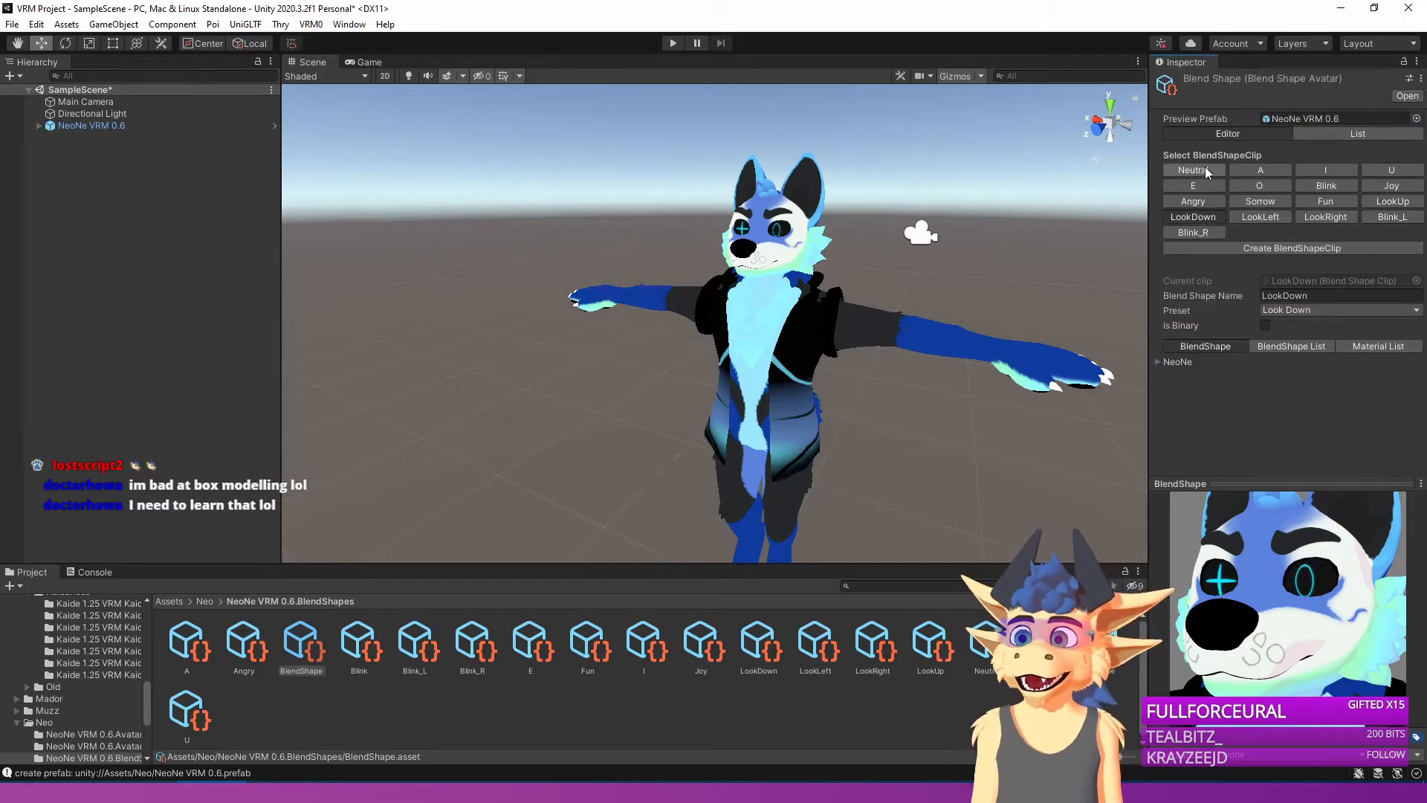
click(1157, 363)
scroll(1157, 373, down, 10)
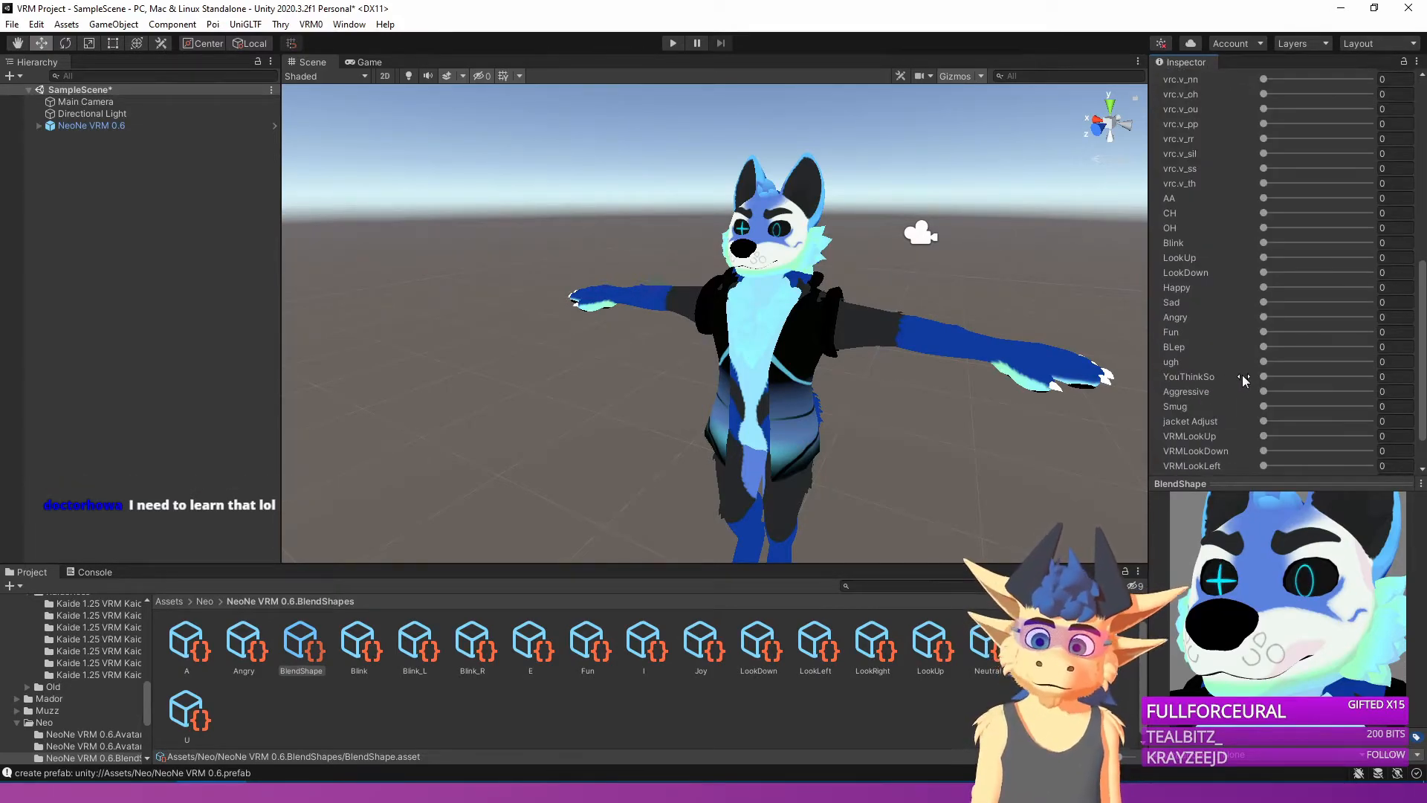
drag(1264, 403, 1370, 402)
Set the VRMLookLeft shape to 100 for the LookLeft blend shape clip.
scroll(1338, 402, up, 10)
click(1247, 220)
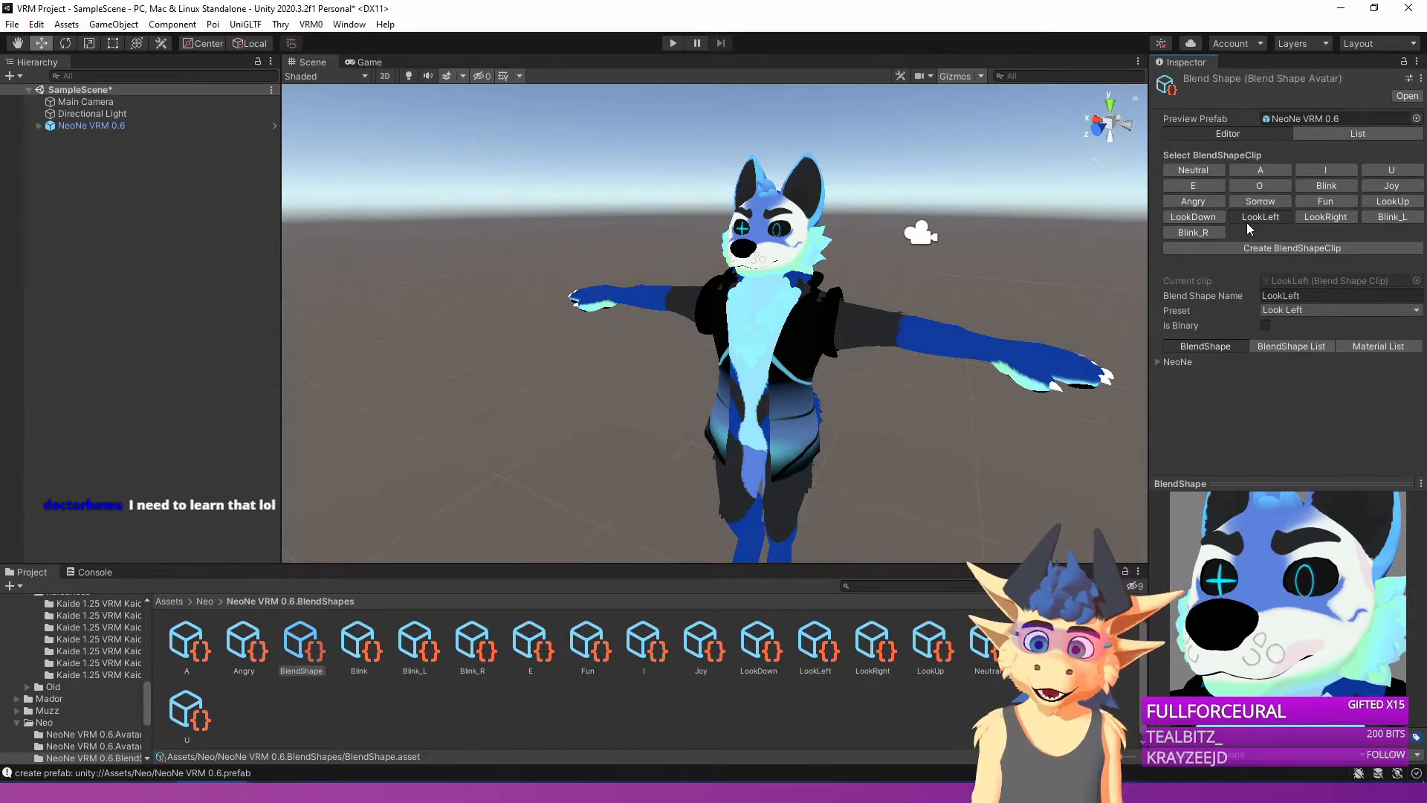
click(1158, 363)
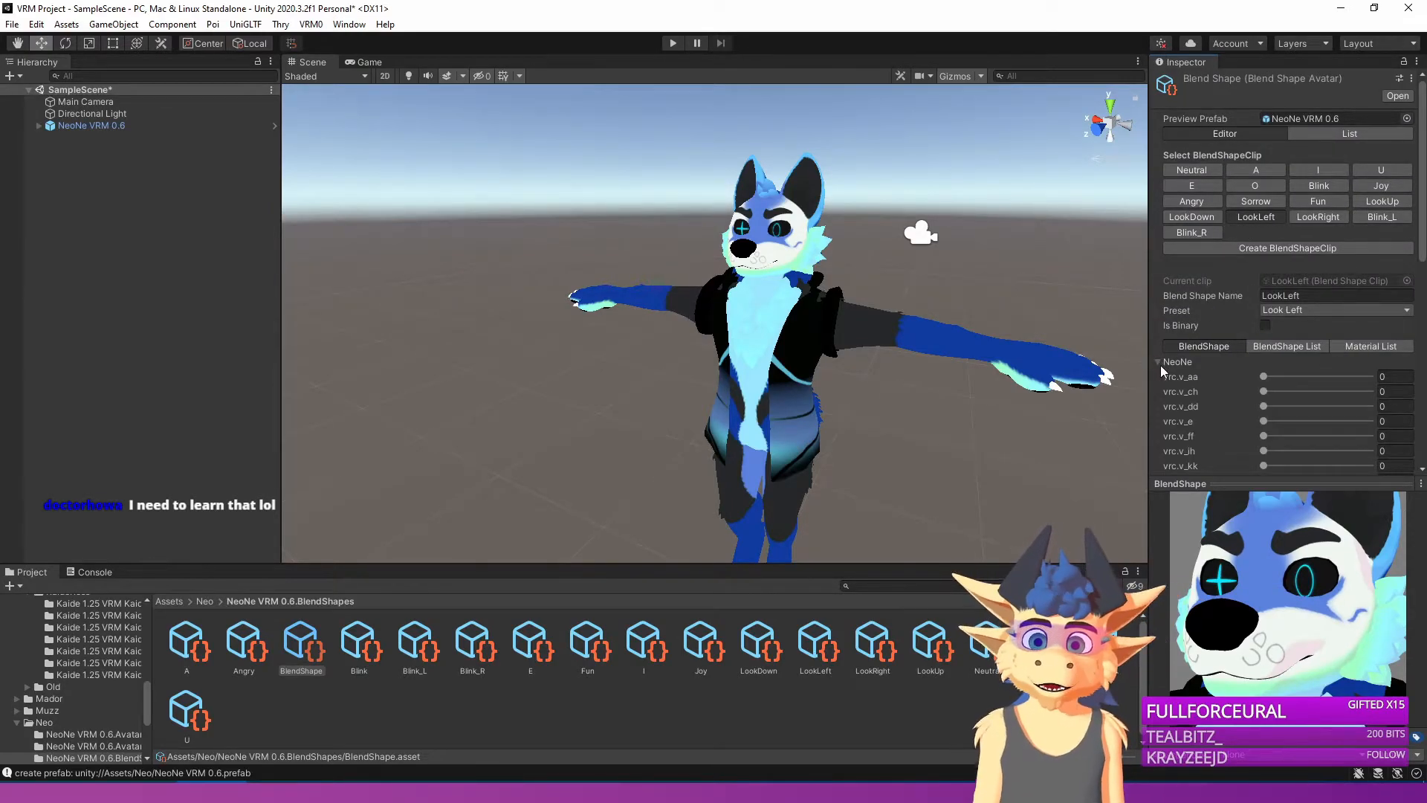
scroll(1168, 375, down, 10)
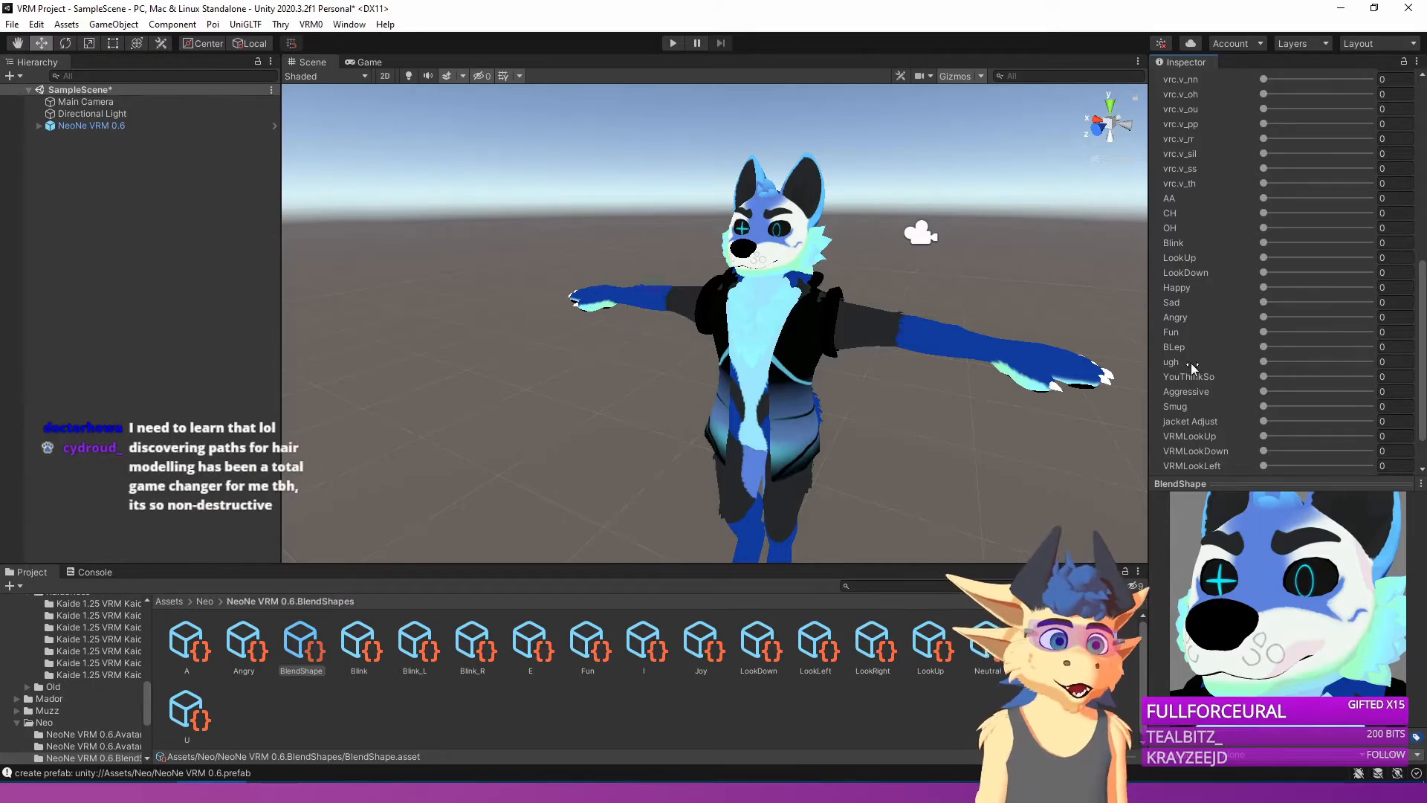
scroll(1245, 390, down, 3)
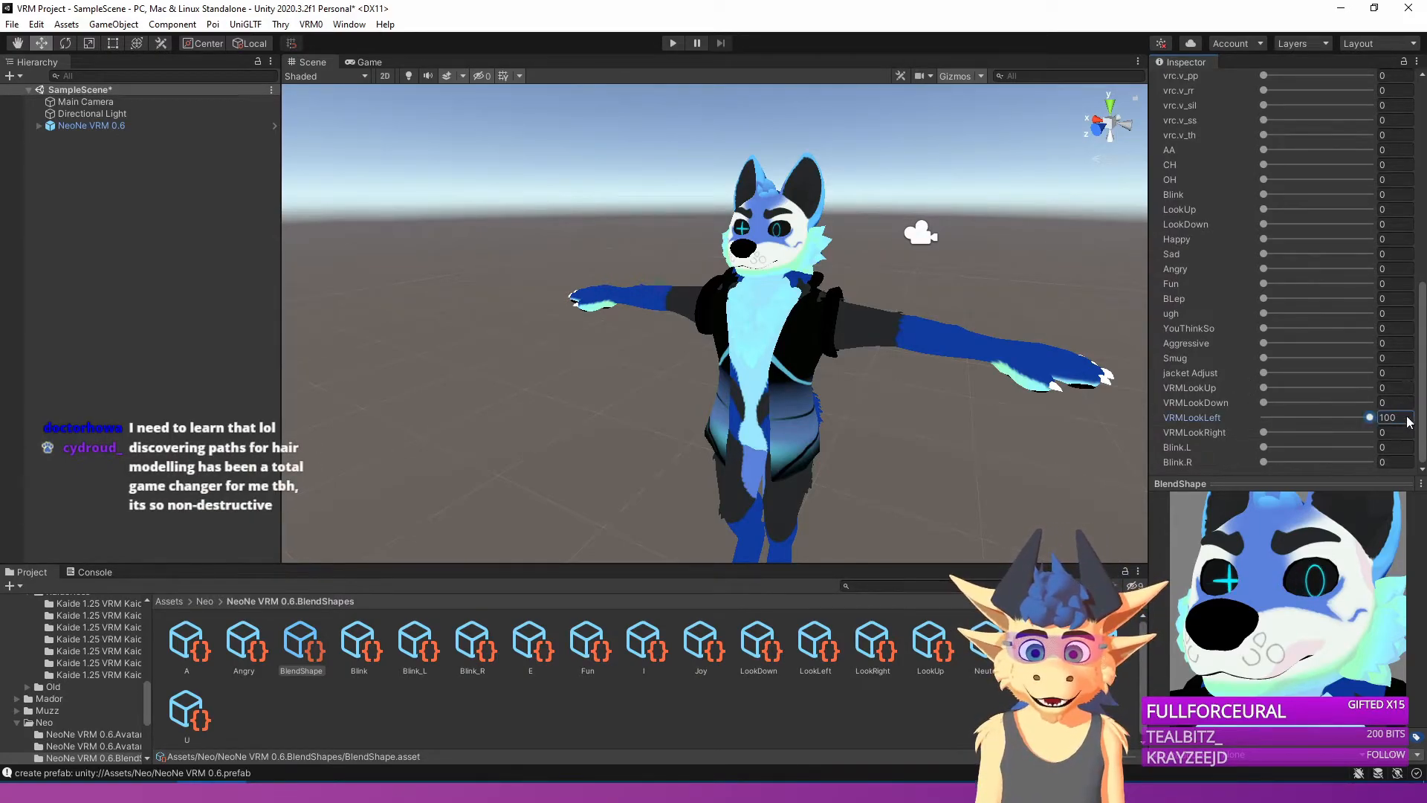
Raise the VRMLookRight shape to its maximum for the LookRight blend shape clip.
scroll(1326, 354, up, 15)
click(1315, 220)
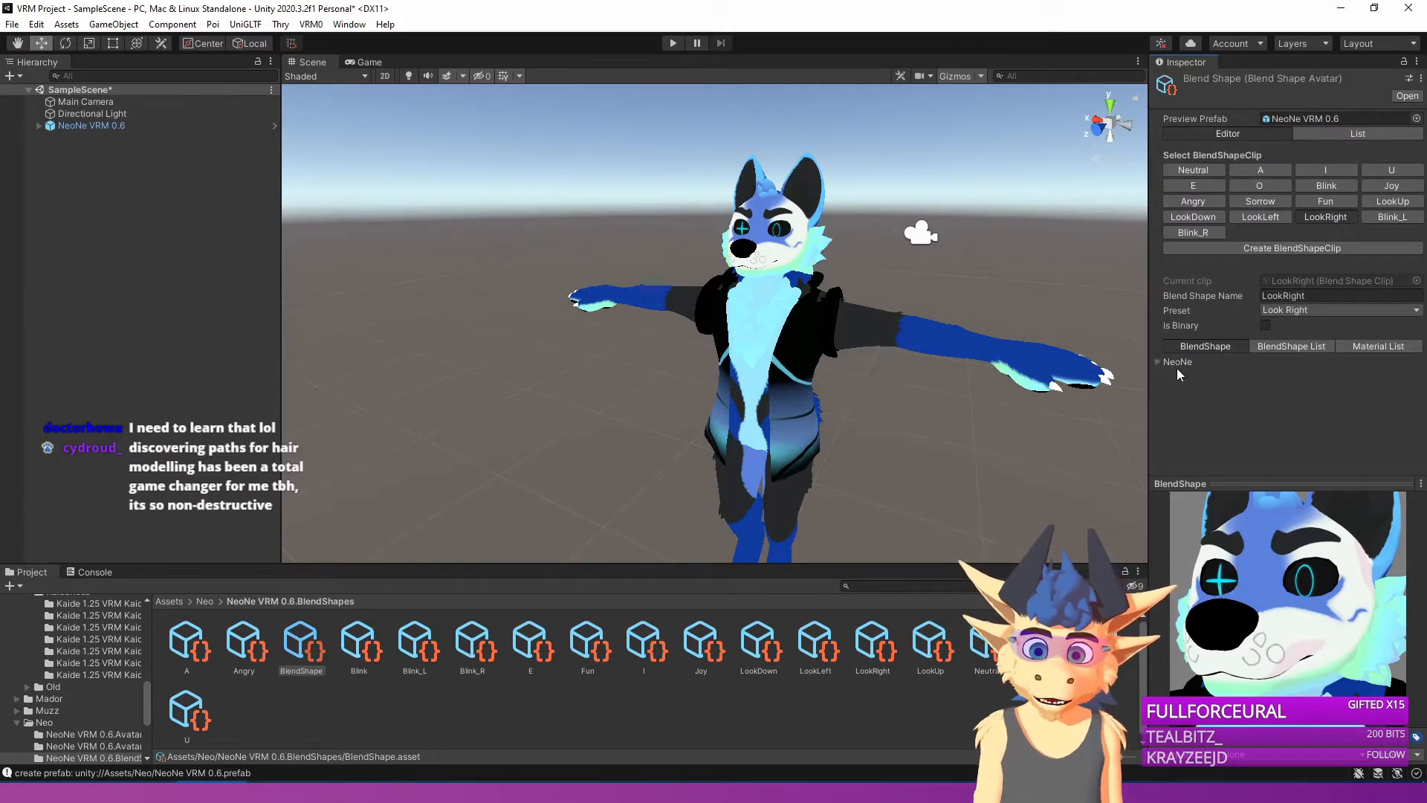
click(1157, 361)
scroll(1204, 364, down, 10)
scroll(1255, 370, up, 3)
scroll(1249, 413, down, 3)
drag(1264, 432, 1399, 435)
Raise the Blink.L shape to its maximum for the Blink_L blend shape clip.
scroll(1345, 418, up, 10)
click(1396, 170)
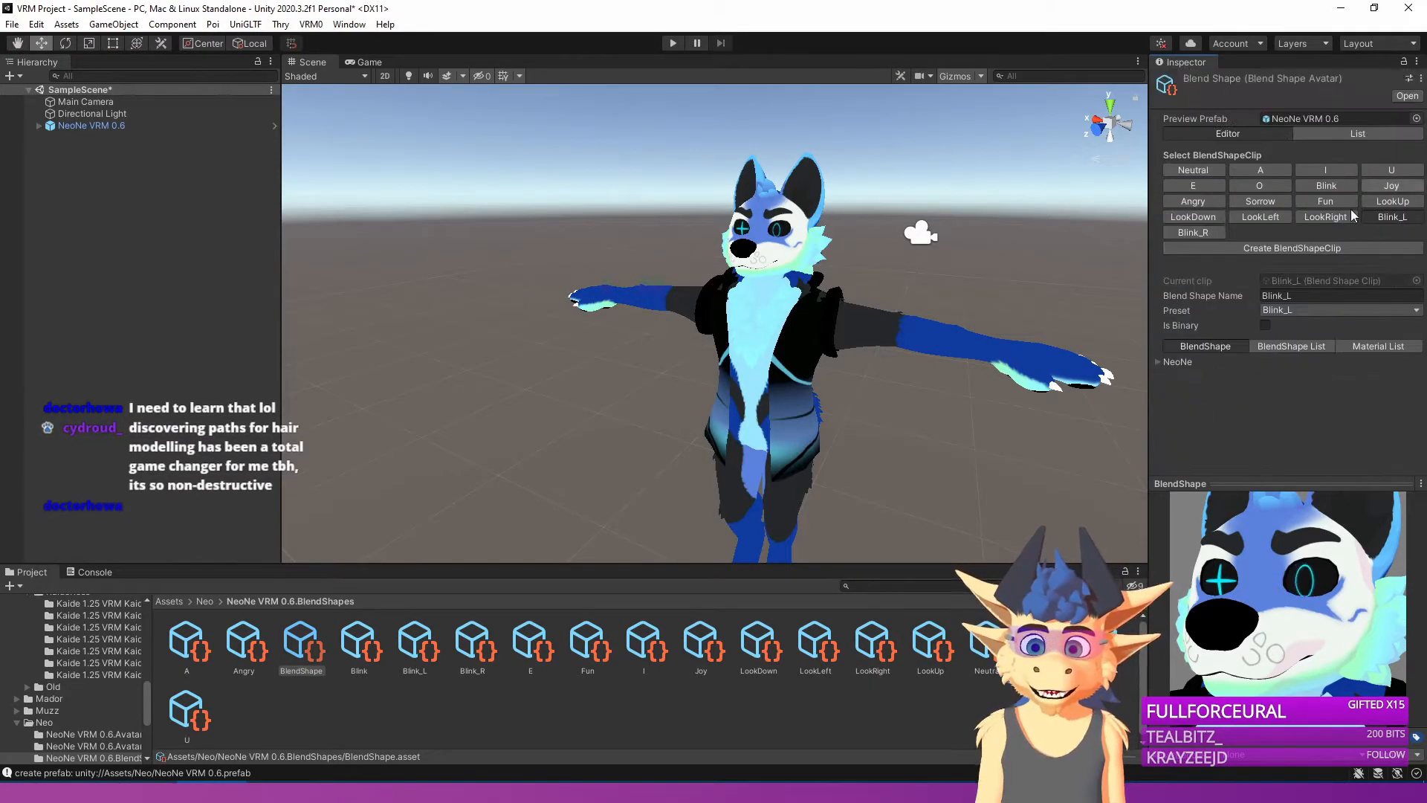
click(1159, 362)
scroll(1158, 361, down, 5)
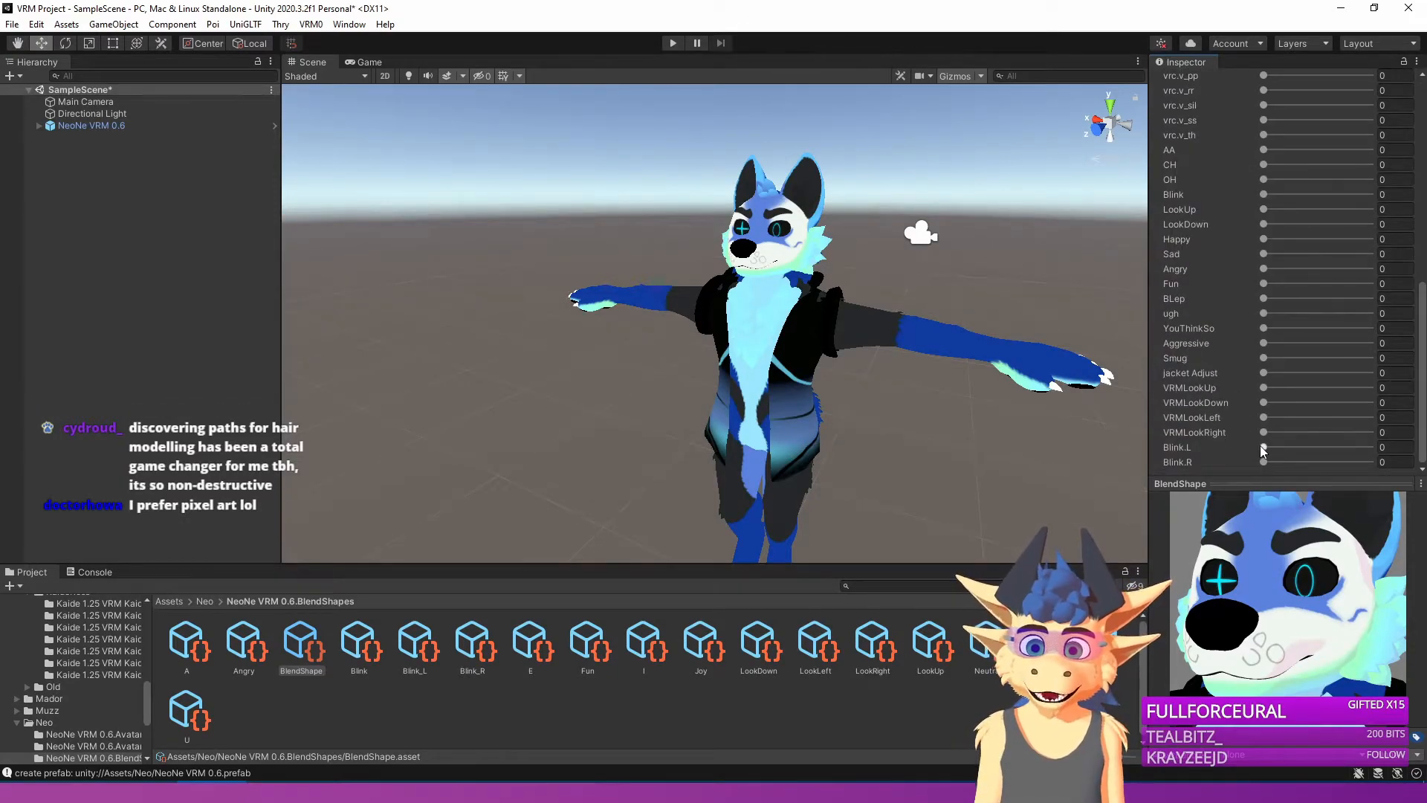
drag(1262, 450, 1327, 430)
Set the Blink.R shape to 100 for the Blink_R blend shape clip.
scroll(1327, 430, up, 10)
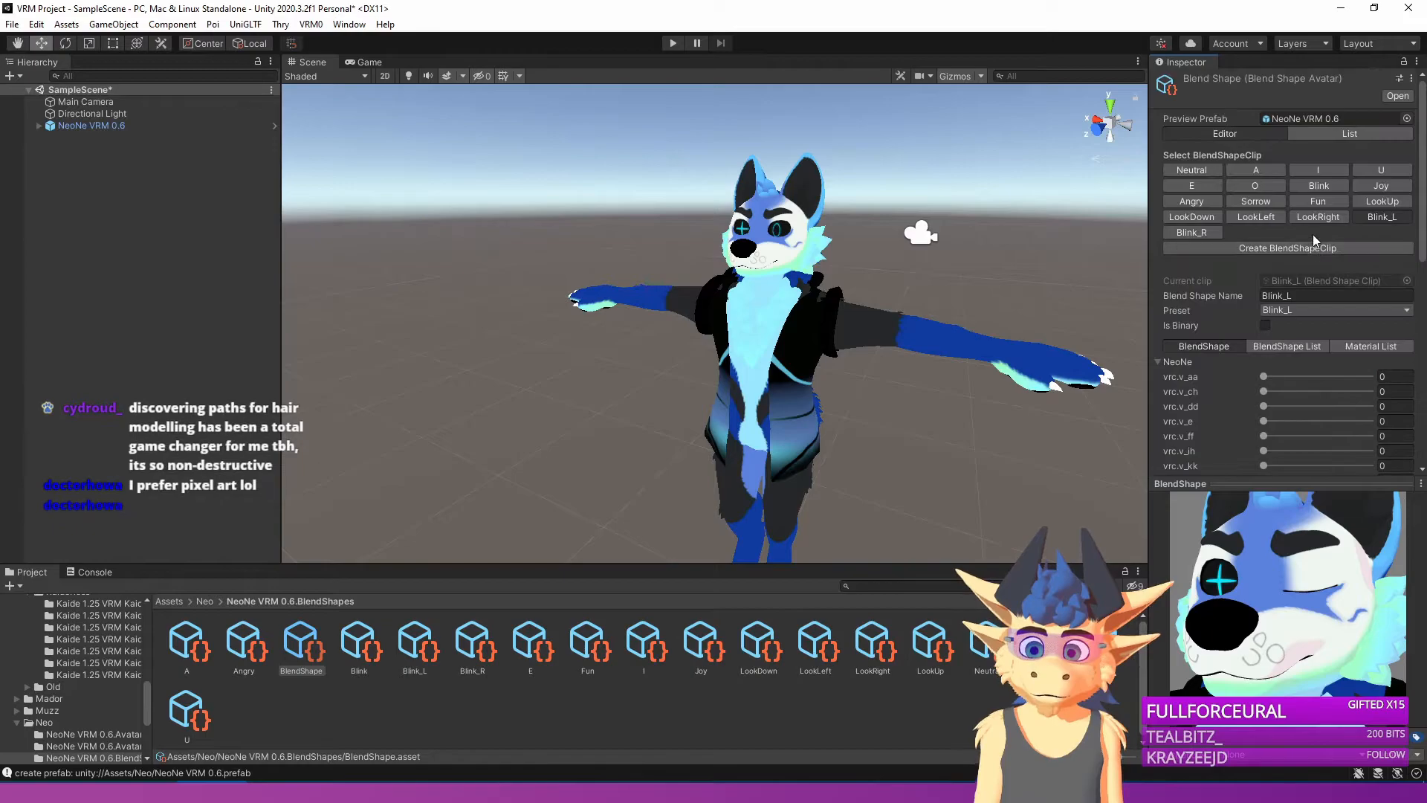
click(1215, 231)
scroll(1176, 380, down, 5)
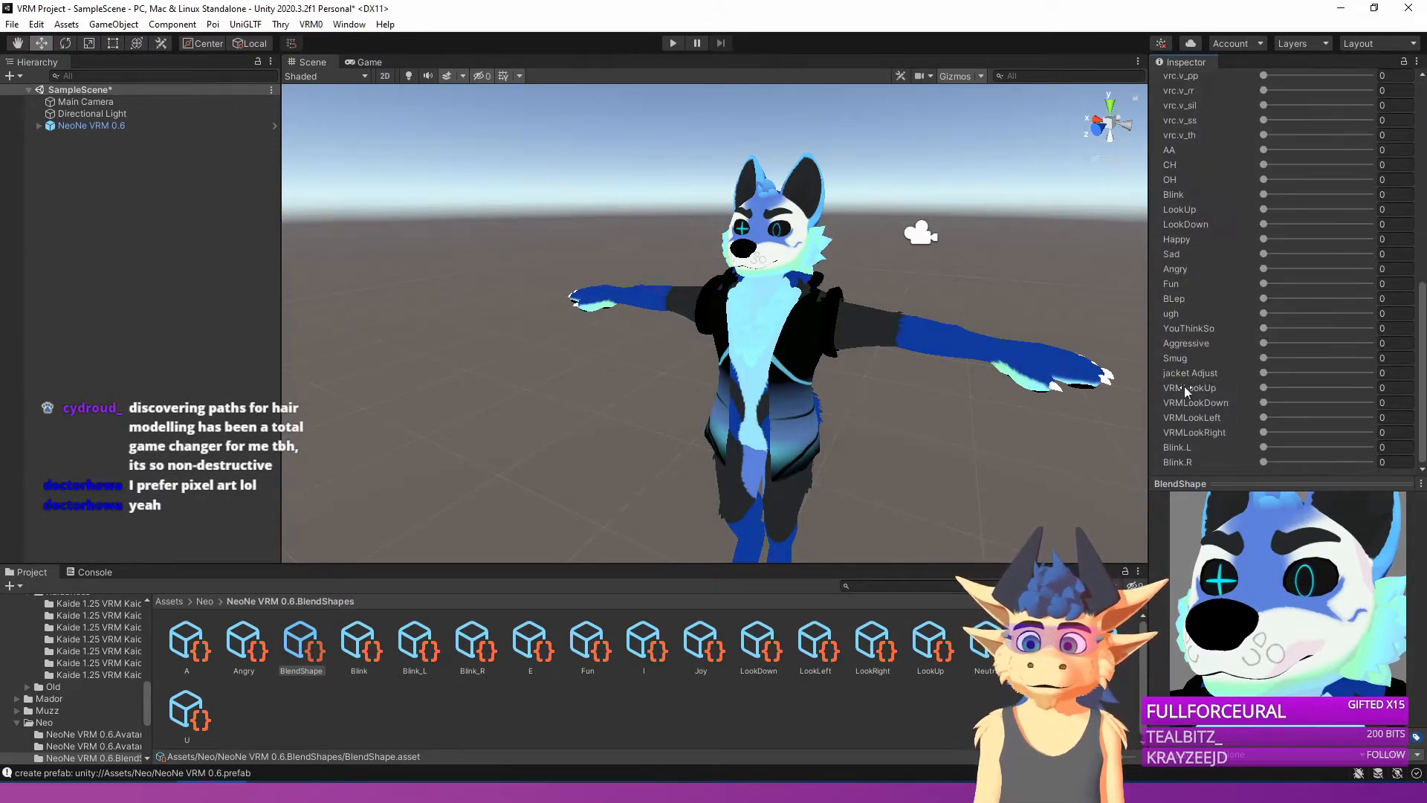
drag(1263, 462, 1374, 461)
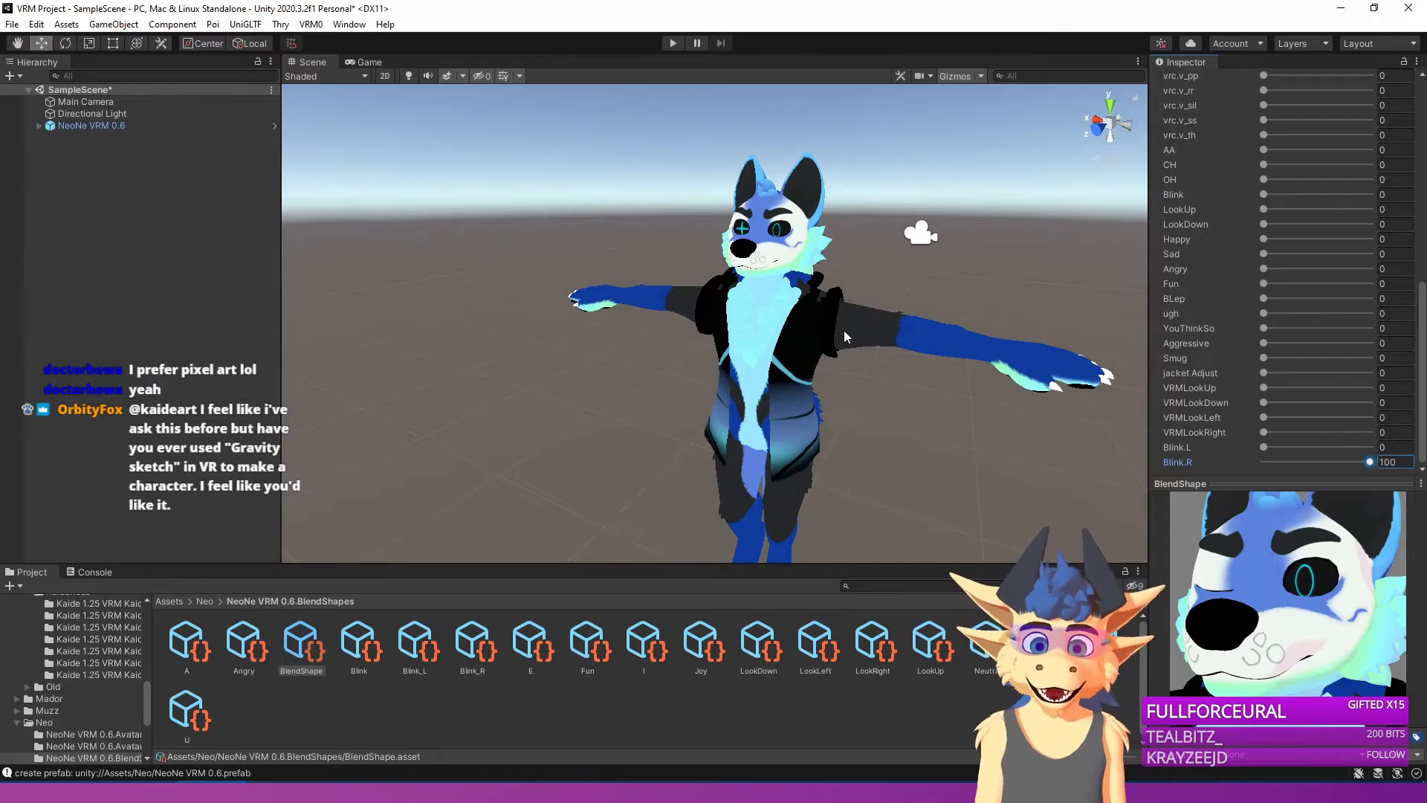
alt+drag(845, 331, 1114, 412)
Switch to the Snipping Tool, capture the list of blend shape names as a reference and move the snip off this screen.
scroll(1318, 368, up, 10)
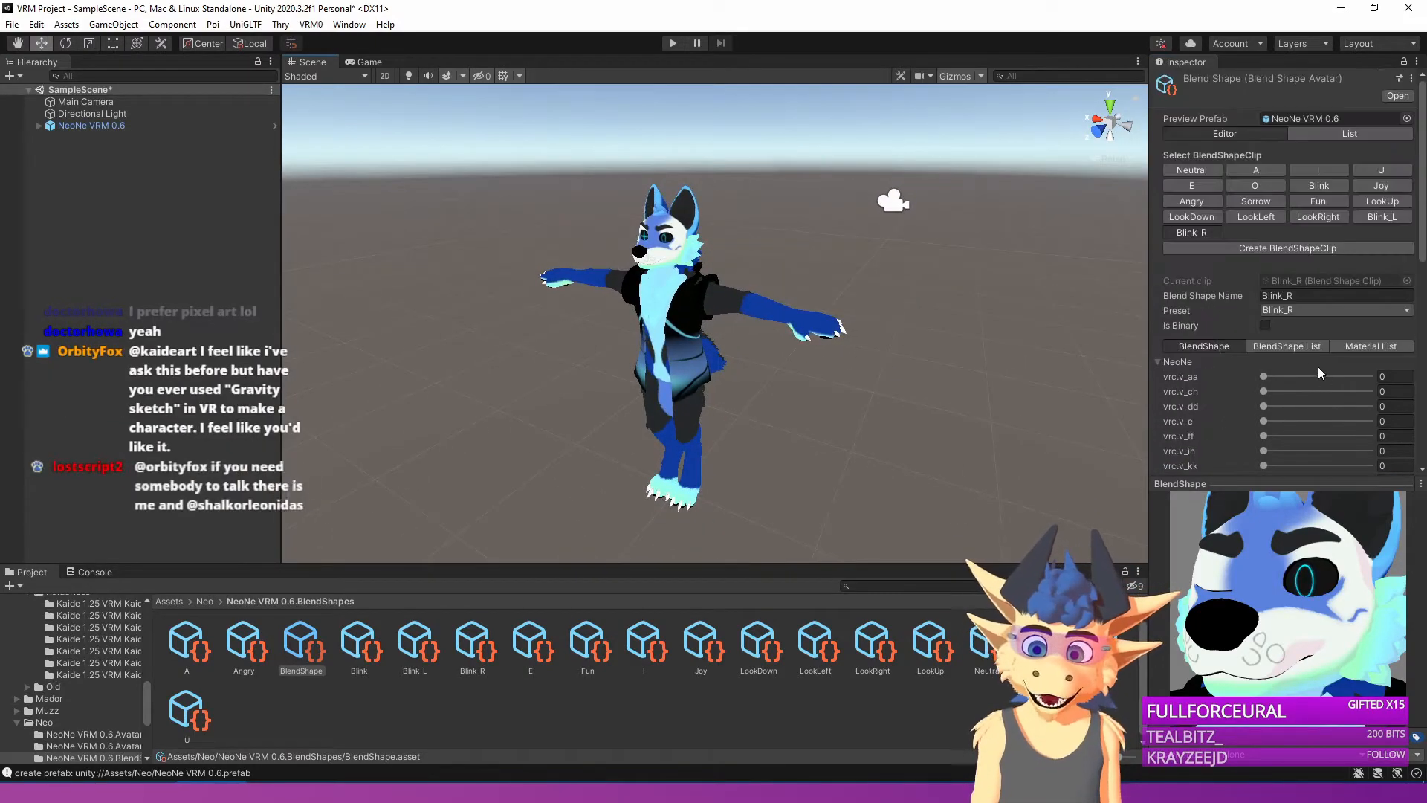
click(1271, 249)
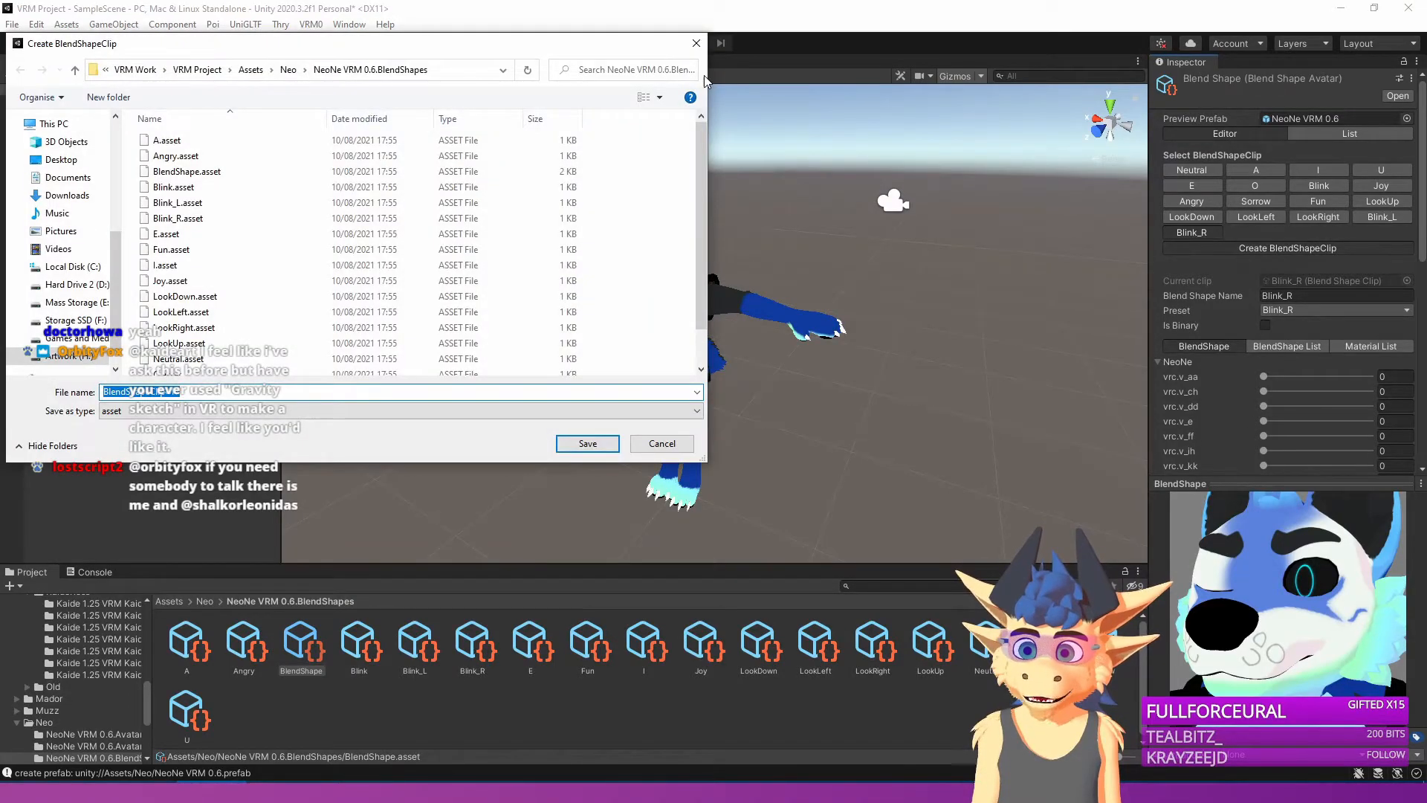
click(697, 44)
scroll(1279, 354, down, 9)
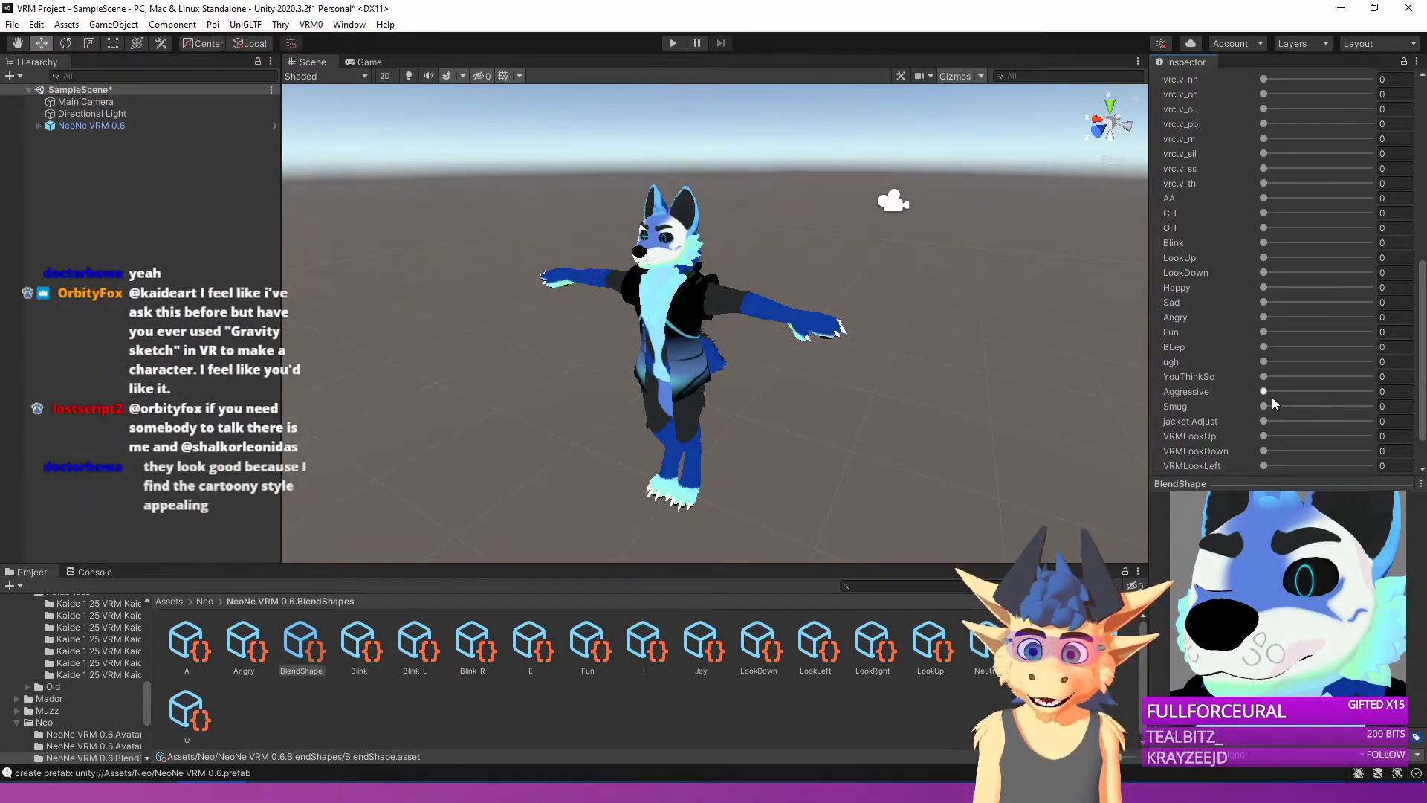
click(1199, 793)
click(1016, 157)
drag(1131, 238, 1324, 450)
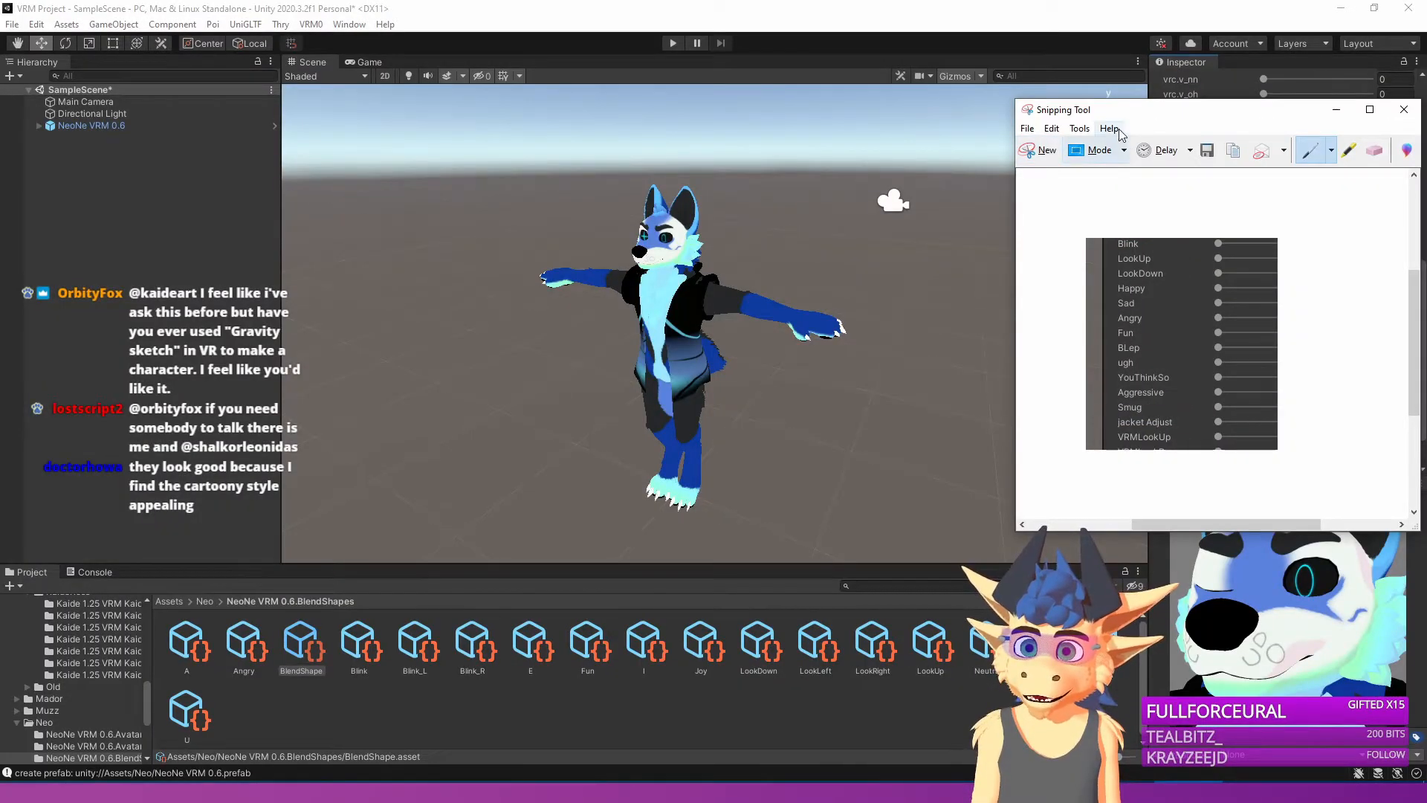
drag(1125, 111, 1426, 128)
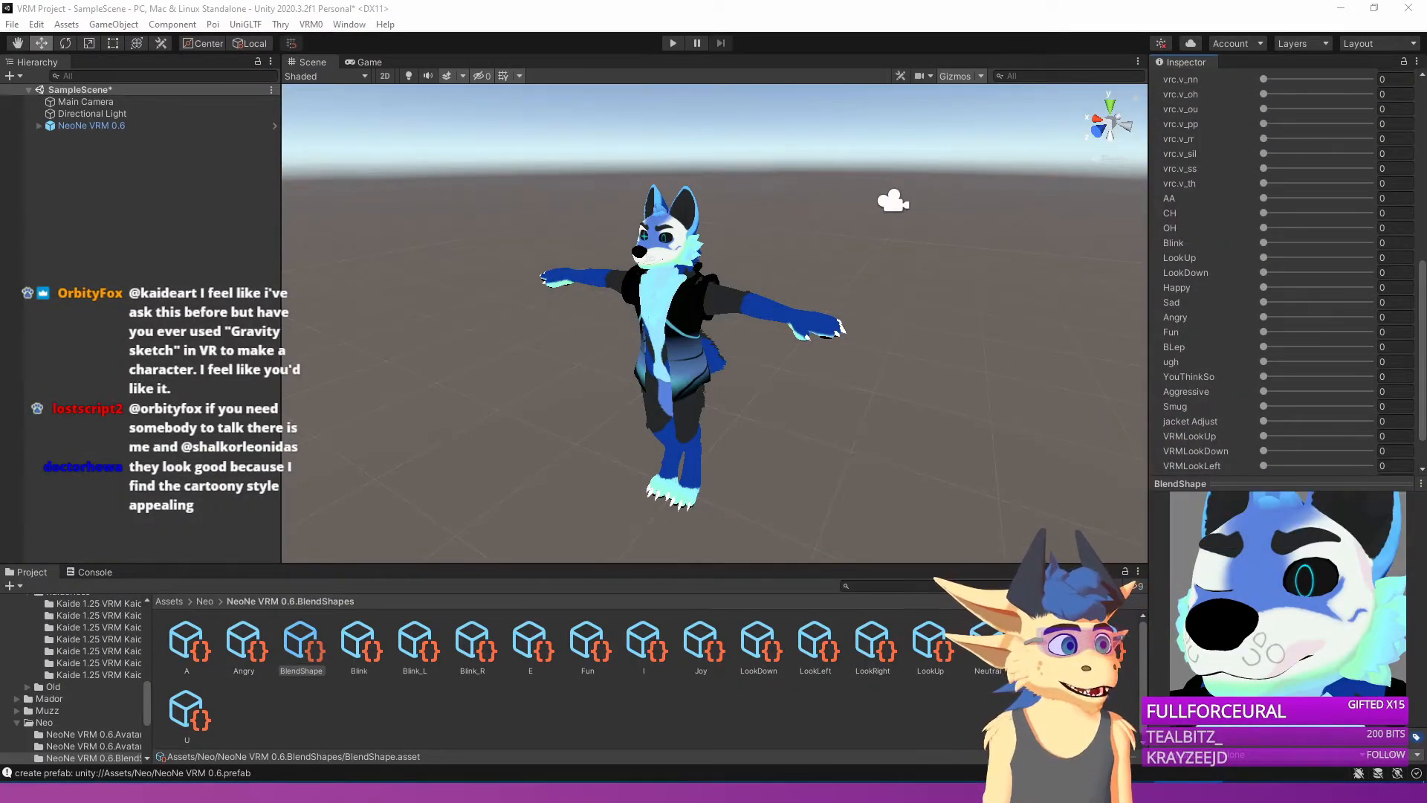
Back in Unity, create a new blend shape clip named Blep in the NeoNe VRM 0.6.BlendShapes folder.
click(1207, 321)
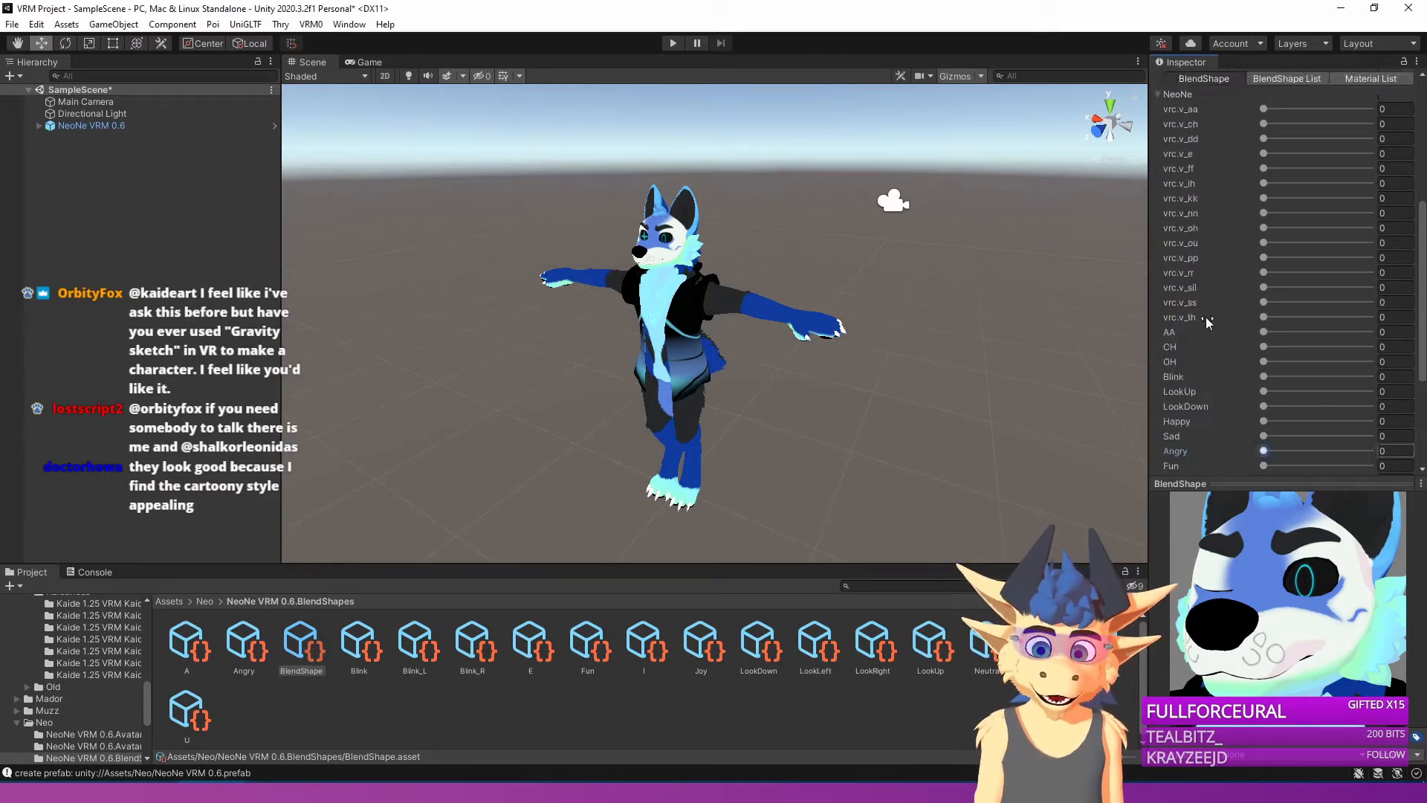
scroll(1208, 319, up, 8)
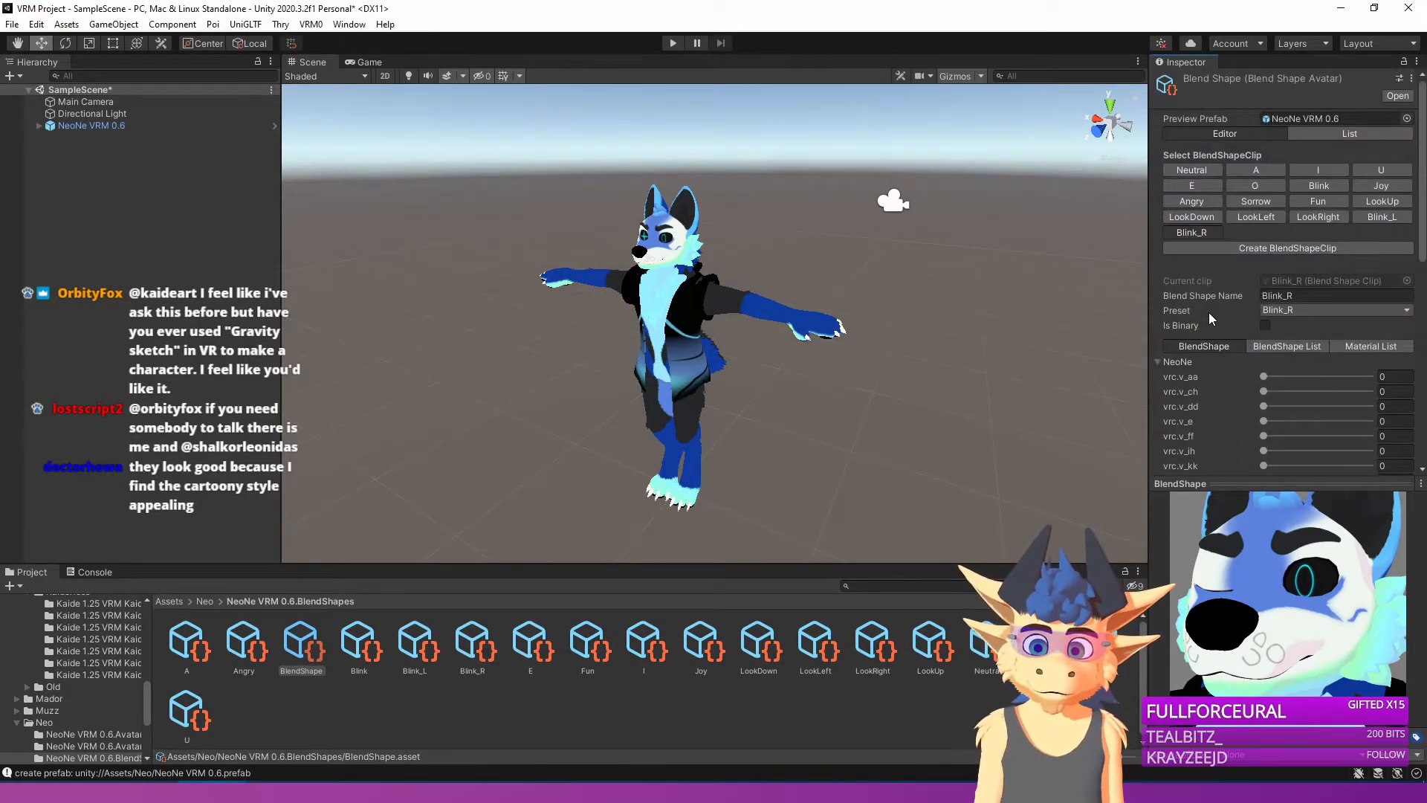
click(1269, 247)
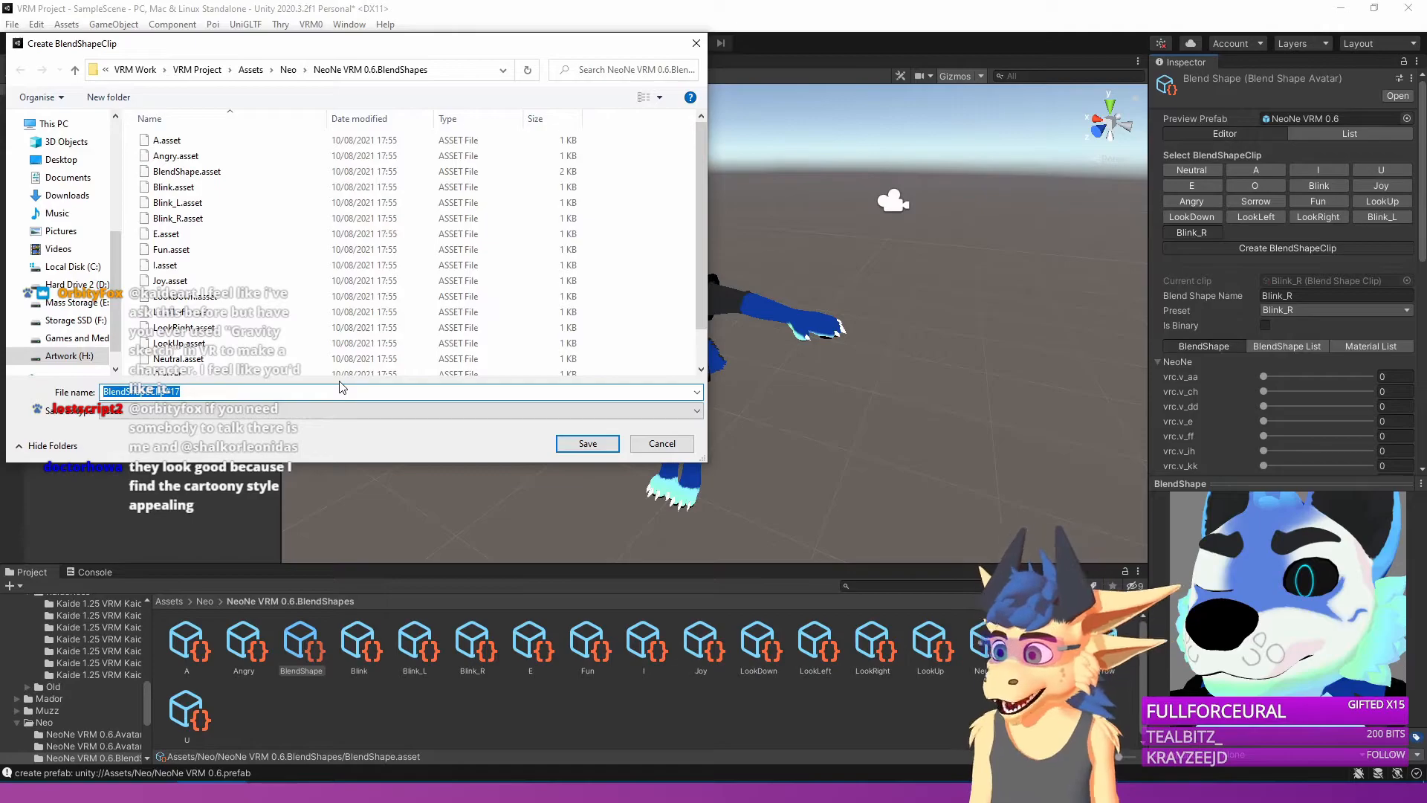
text(Blep)
key(Return)
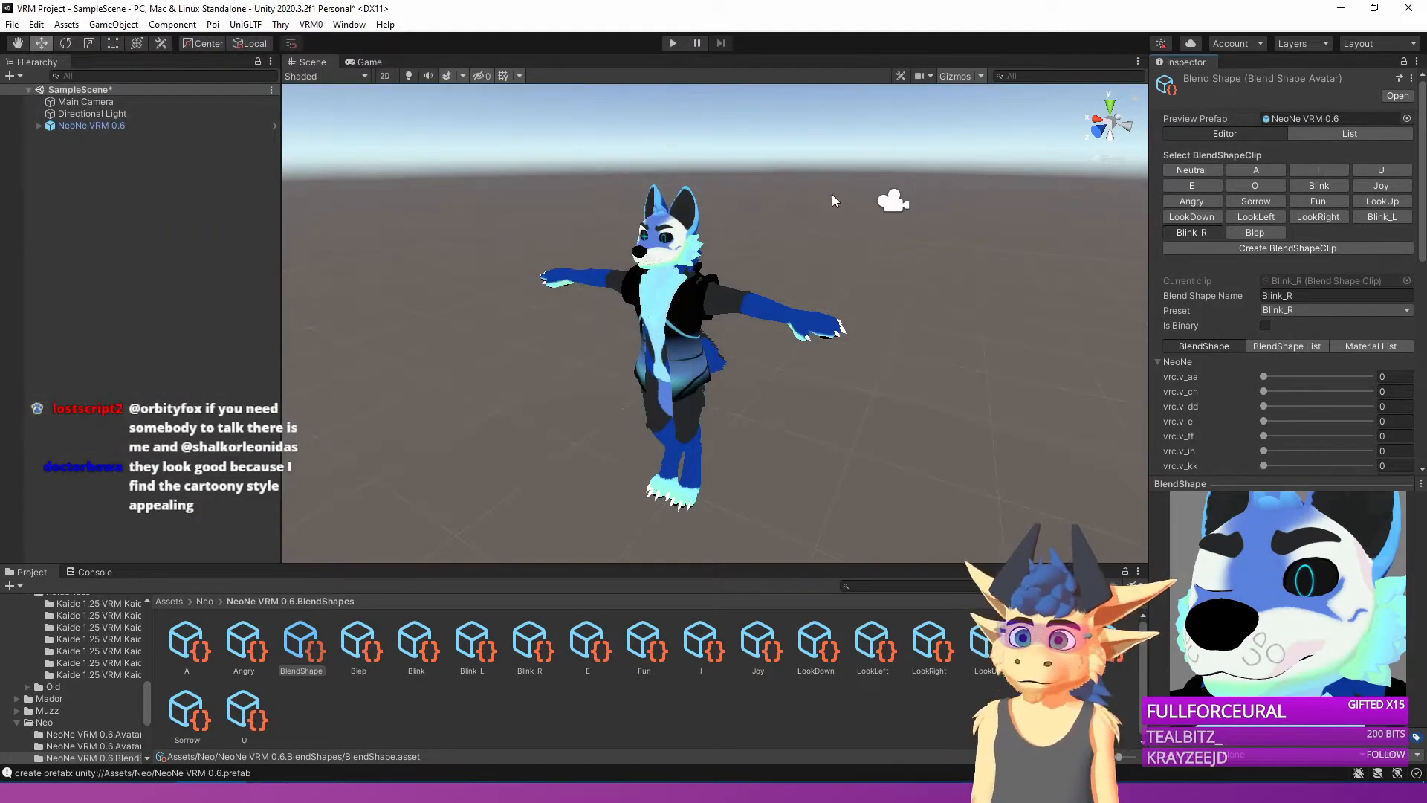
Raise the BLep shape to its maximum for the Blep blend shape clip.
click(1158, 362)
click(1157, 364)
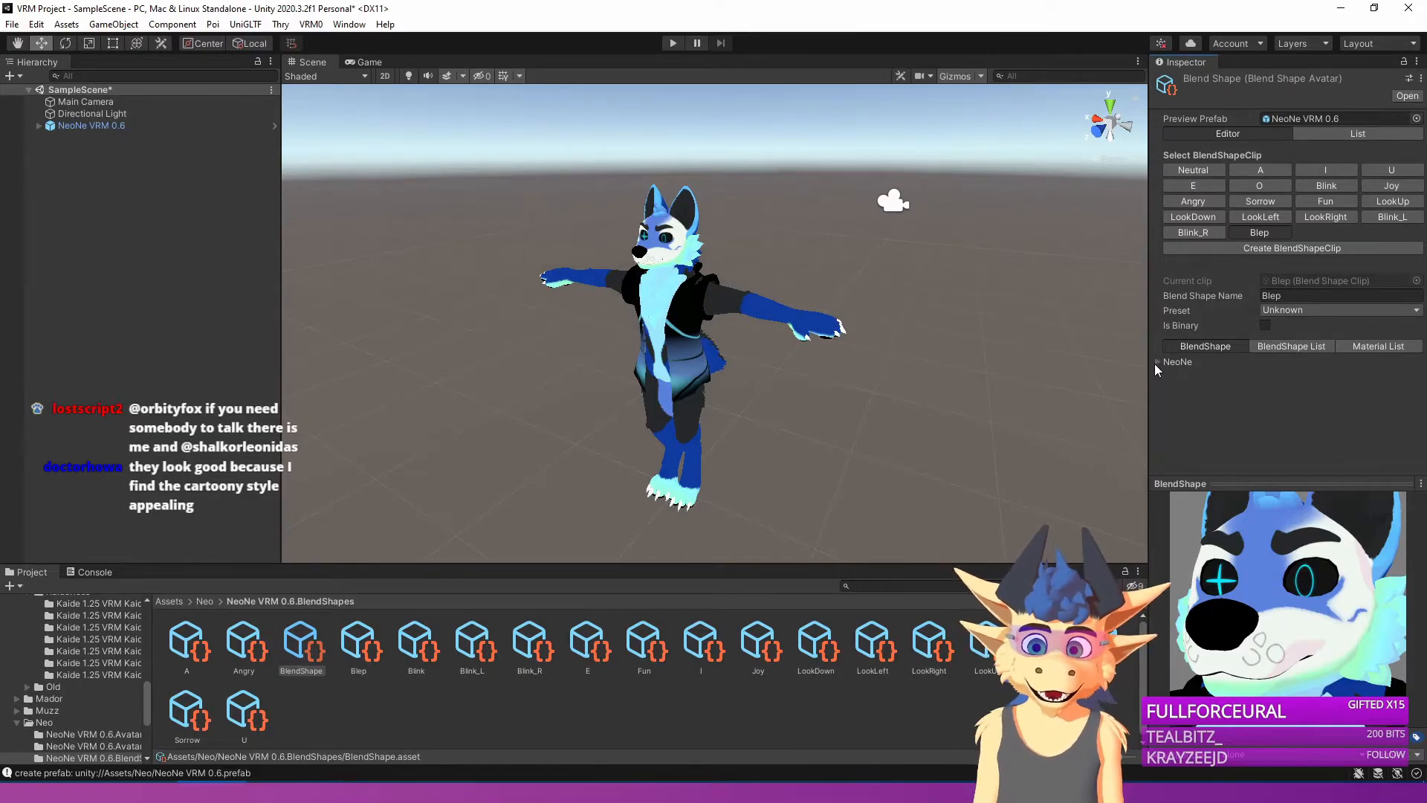
click(1154, 364)
scroll(1189, 375, down, 5)
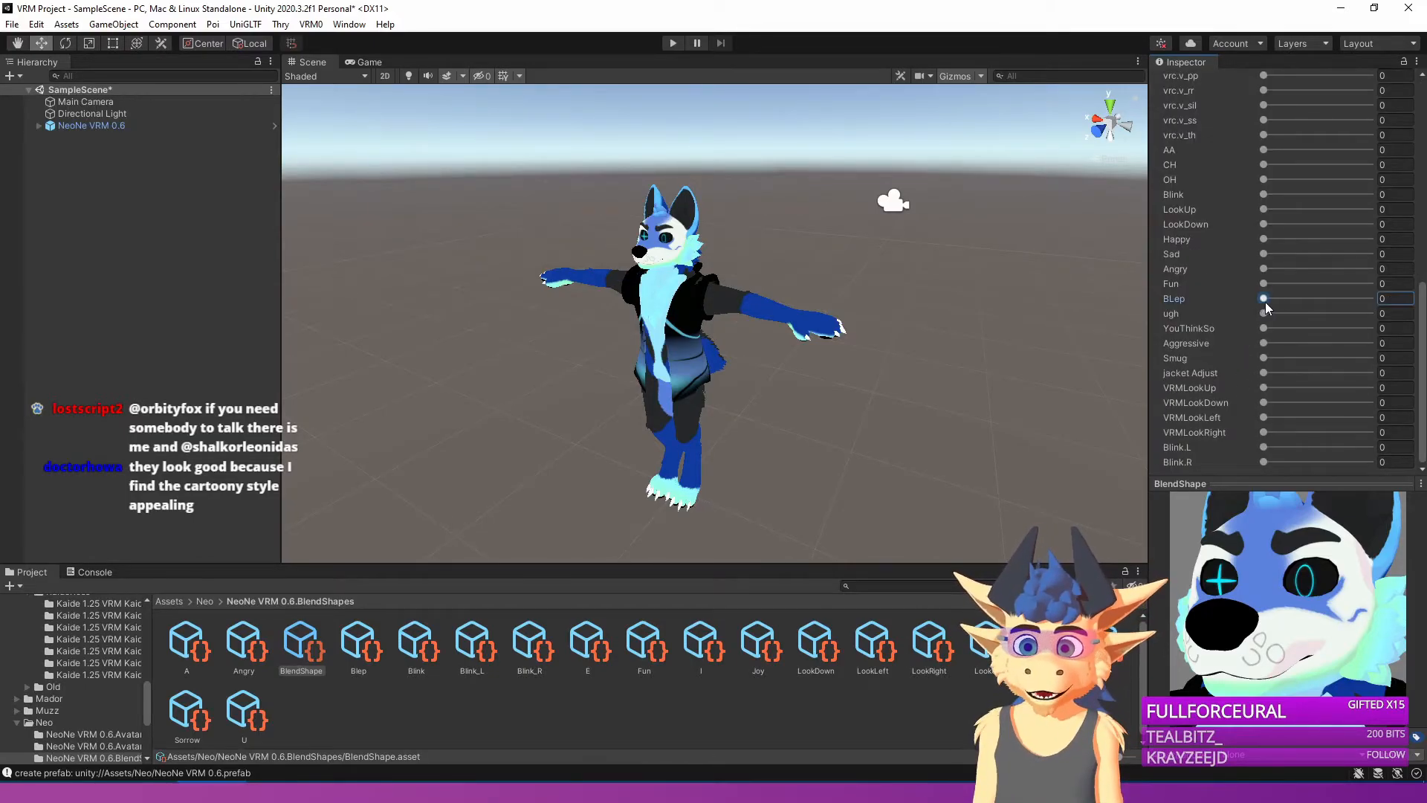
Create a new blend shape clip named Ugh alongside the Blep clip.
scroll(1264, 301, up, 6)
click(1300, 249)
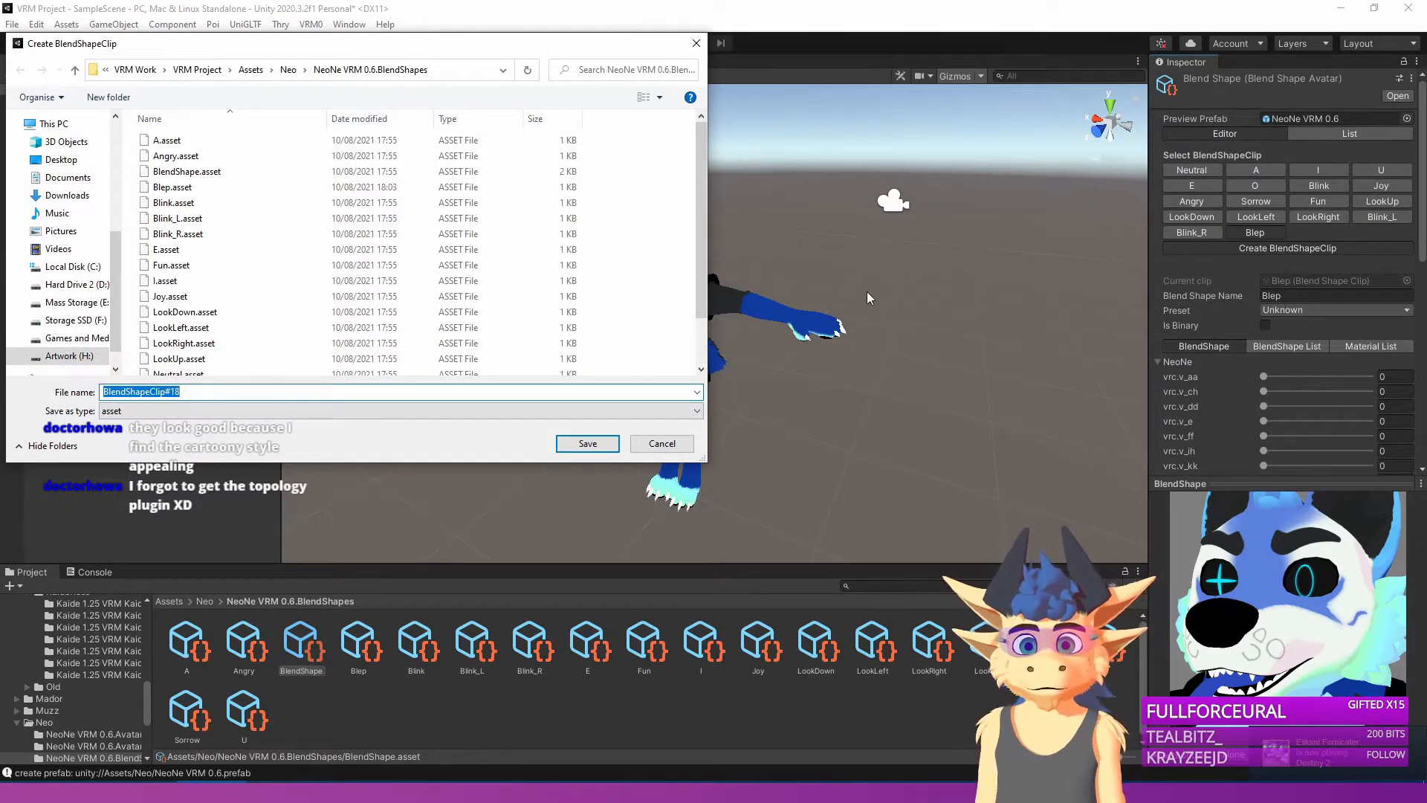
text(Ugh)
key(Return)
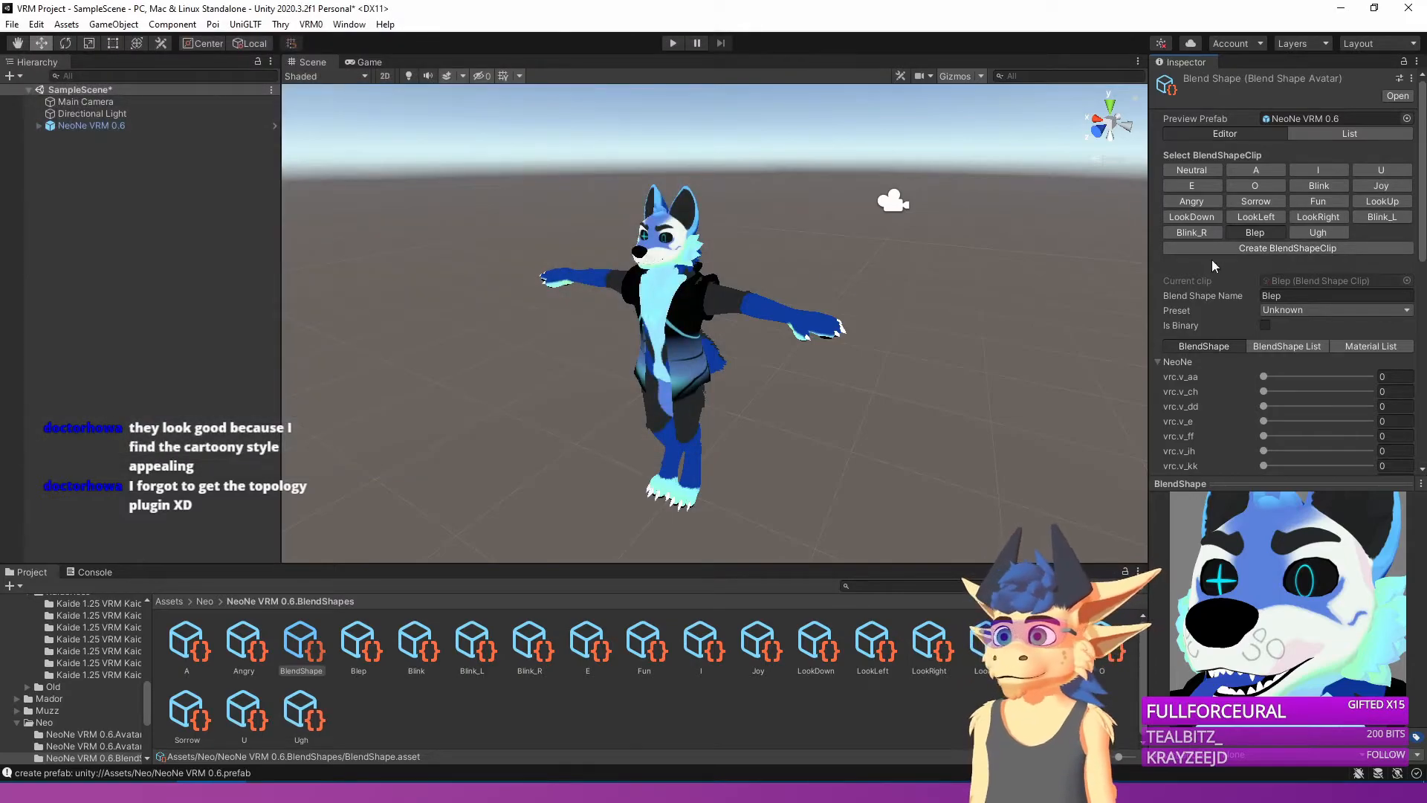
Set the ugh shape to 100 for the Ugh blend shape clip and save the scene.
click(1159, 361)
scroll(1219, 371, down, 10)
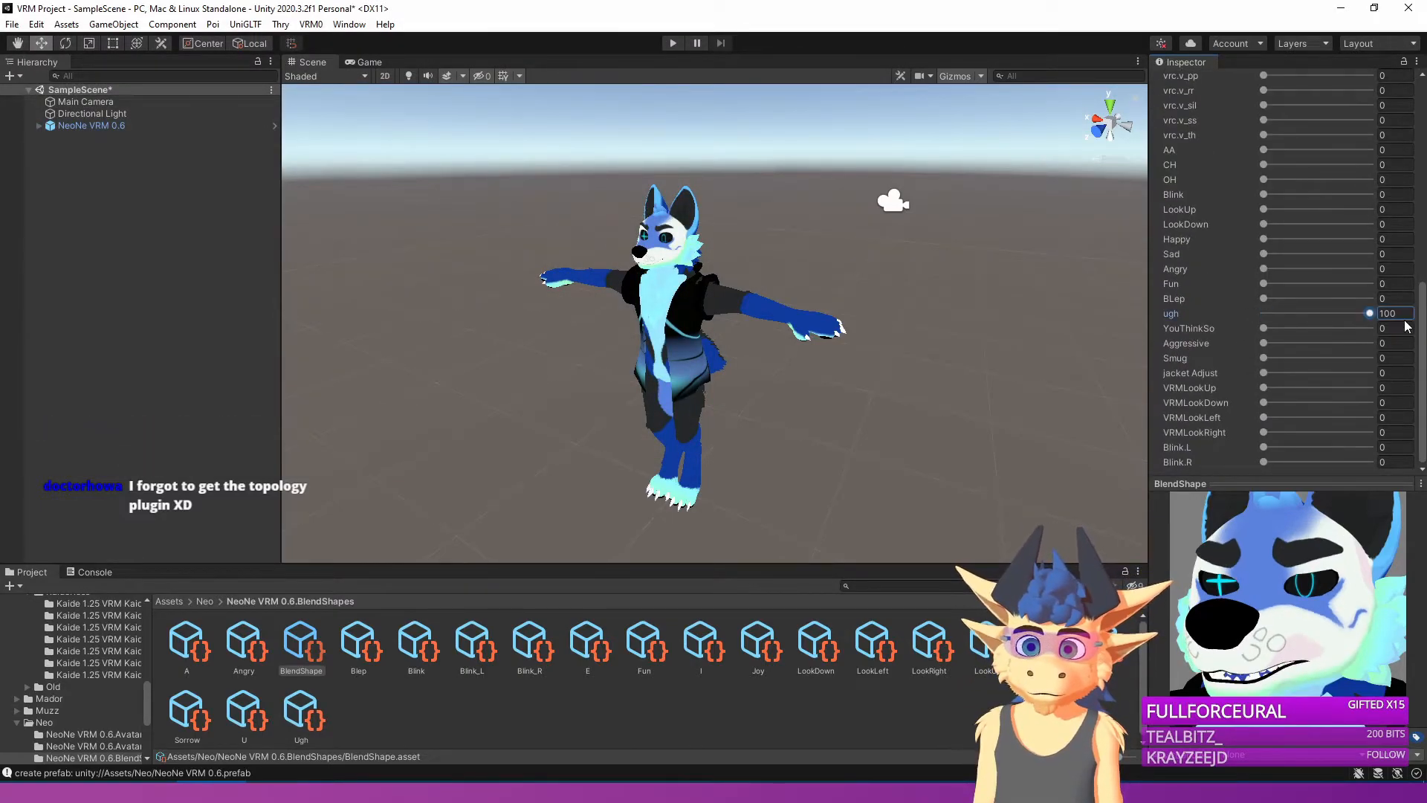
scroll(1308, 246, up, 10)
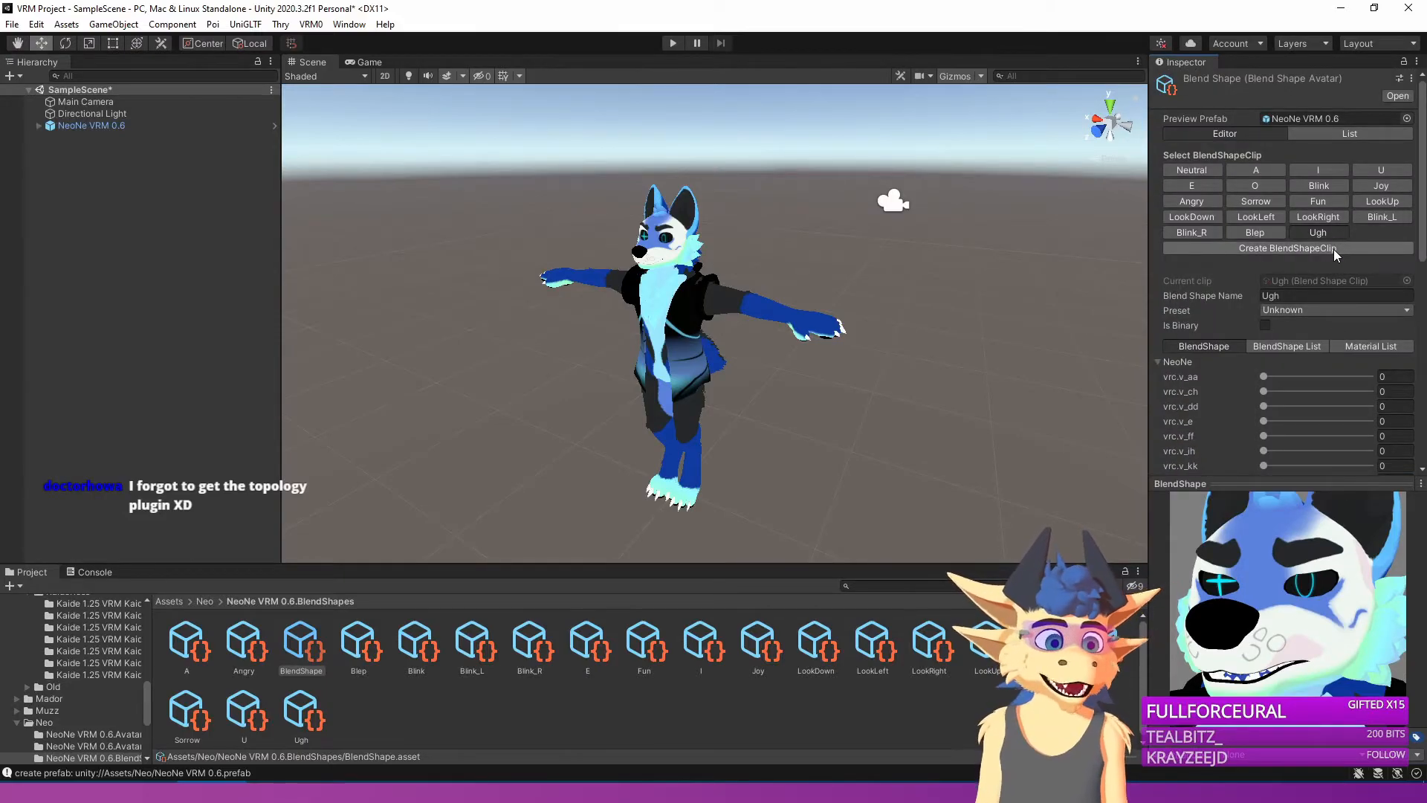
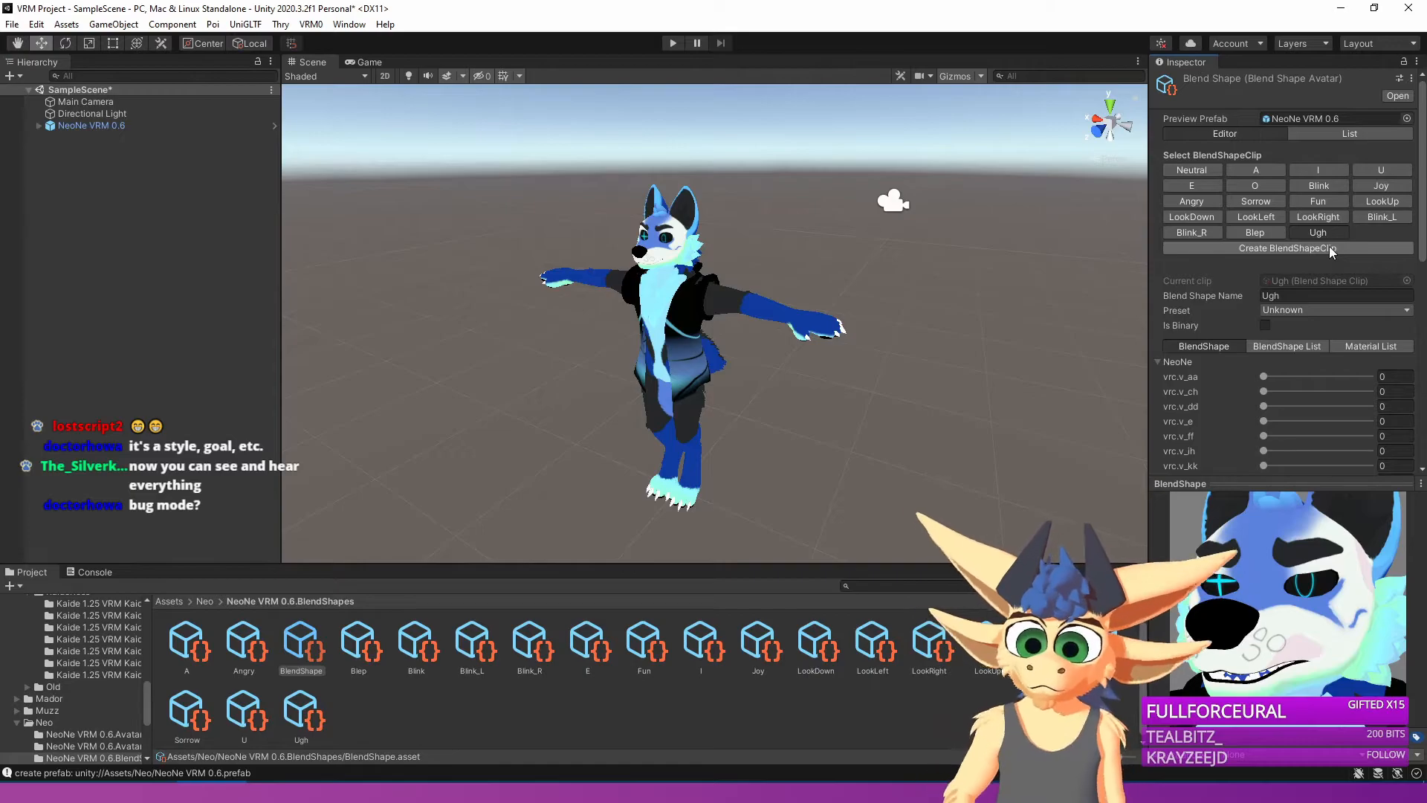
key(ctrl+s)
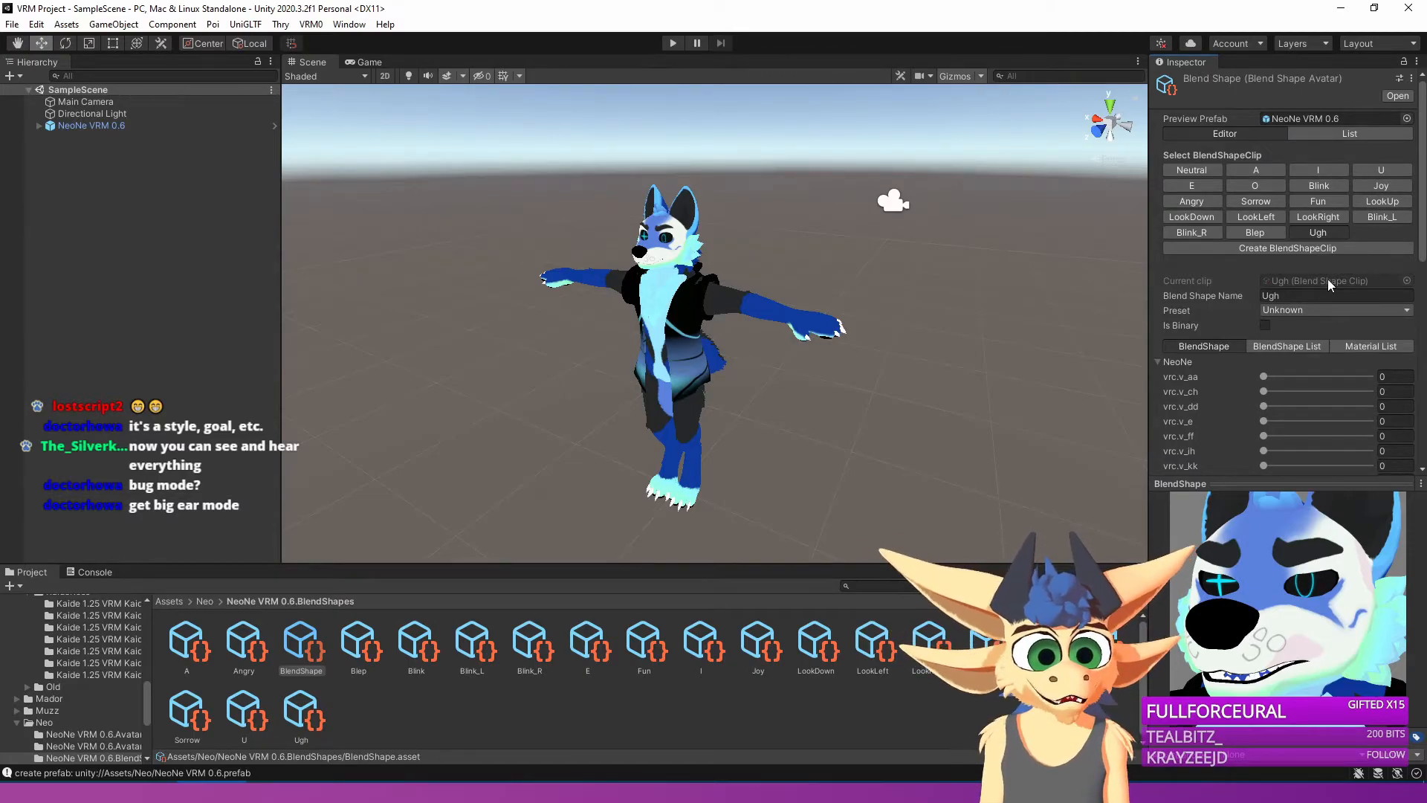
Create a new blend shape clip named Aggressive alongside the Ugh clip.
click(1296, 248)
text(Aggressive)
key(Return)
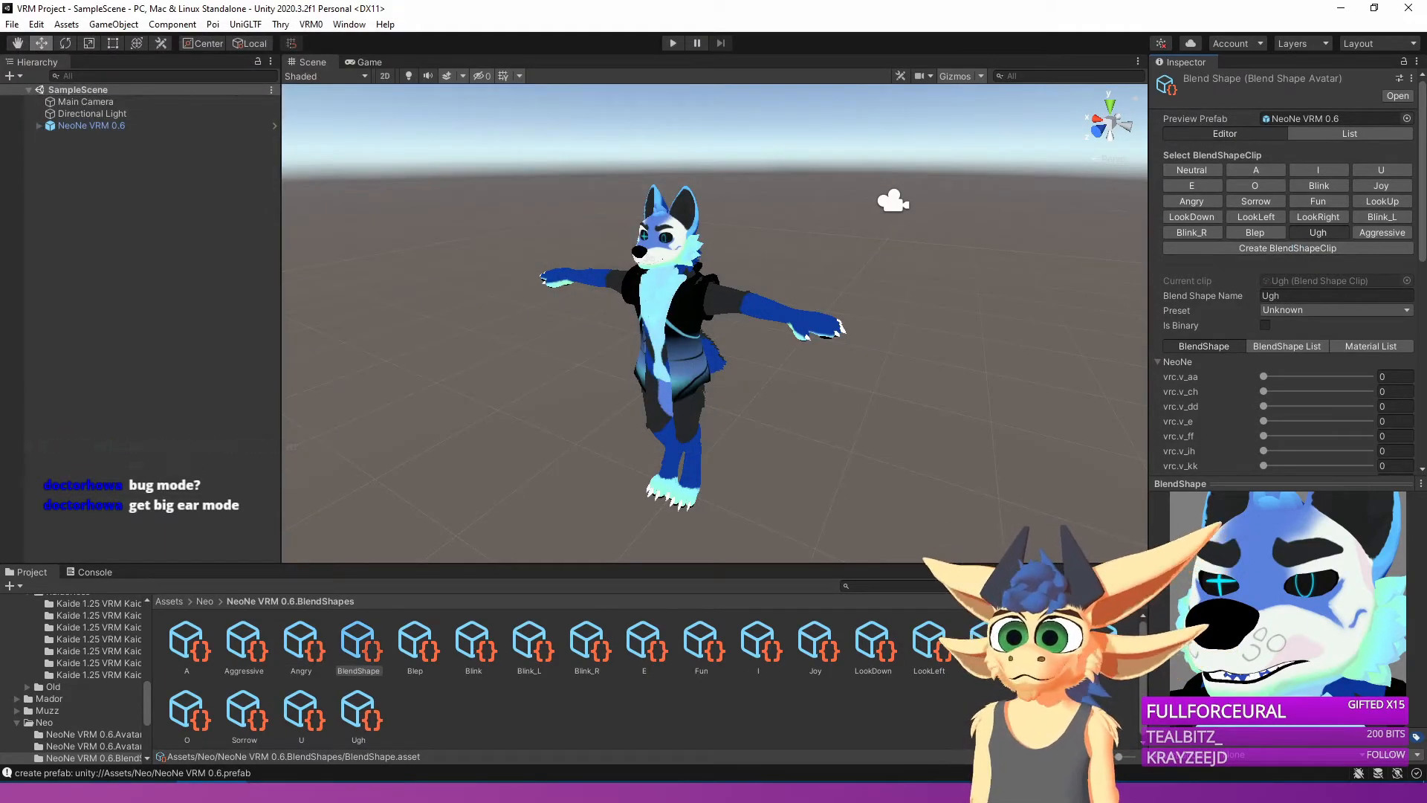
Raise the Aggressive shape to its maximum for the Aggressive blend shape clip.
click(1392, 234)
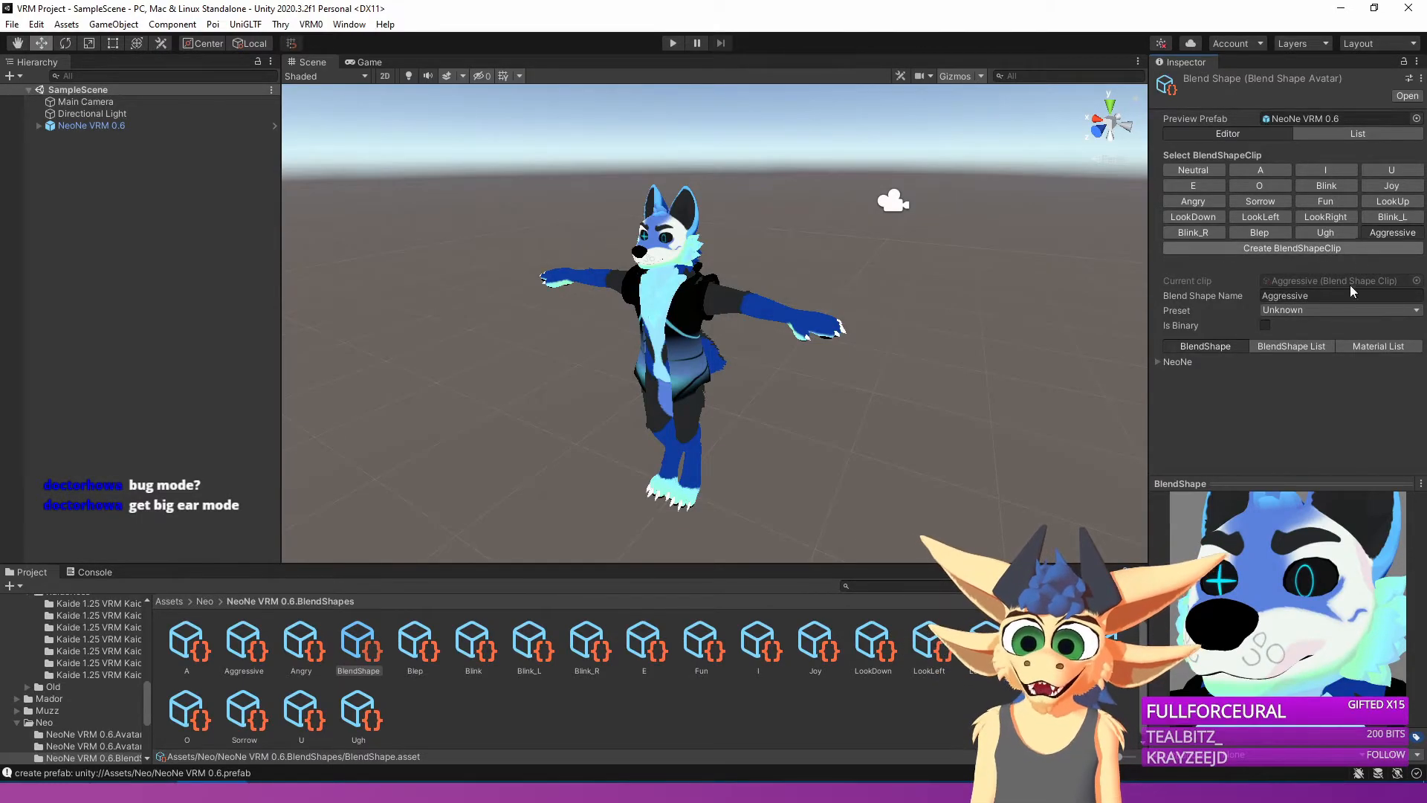
click(1160, 362)
scroll(1192, 409, down, 5)
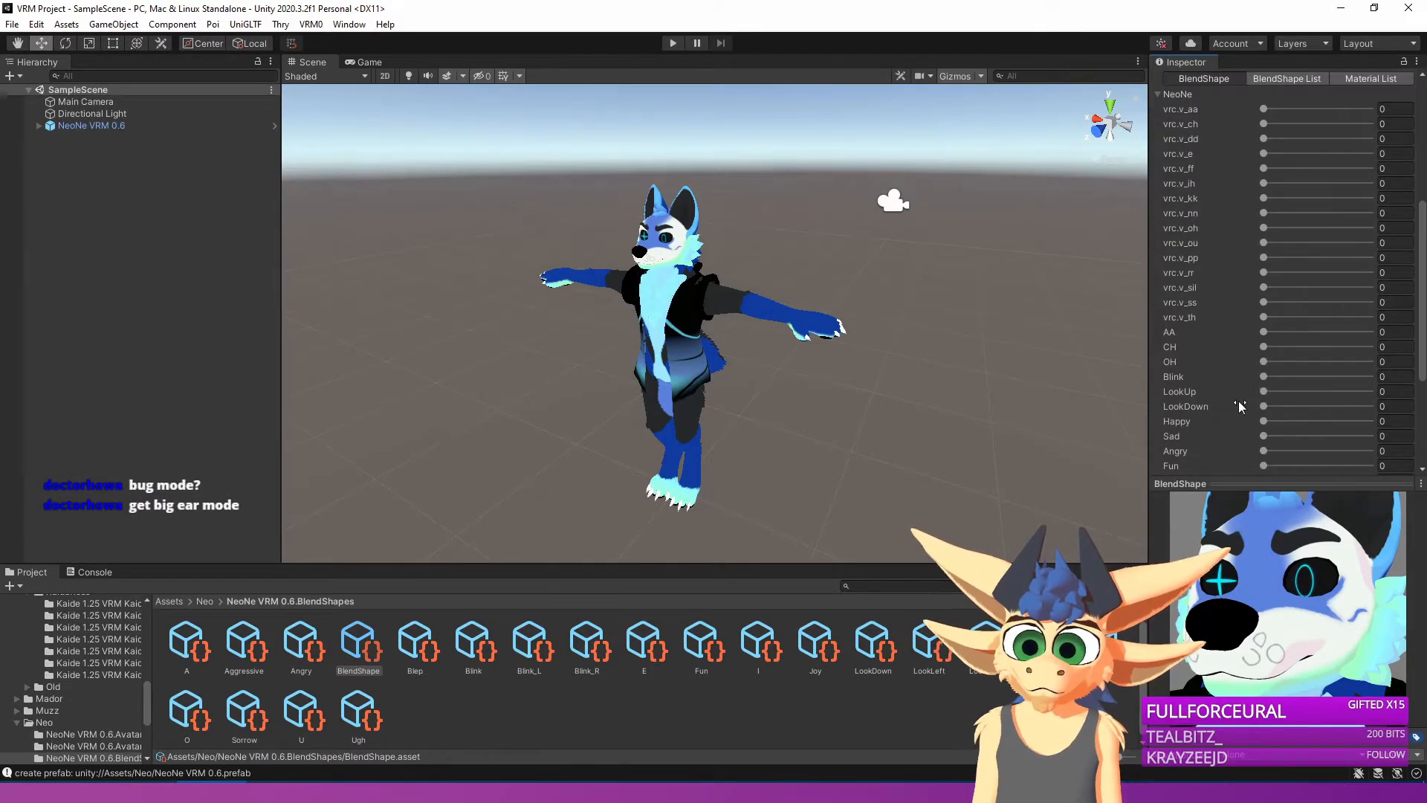
scroll(1239, 404, down, 4)
scroll(1323, 319, up, 10)
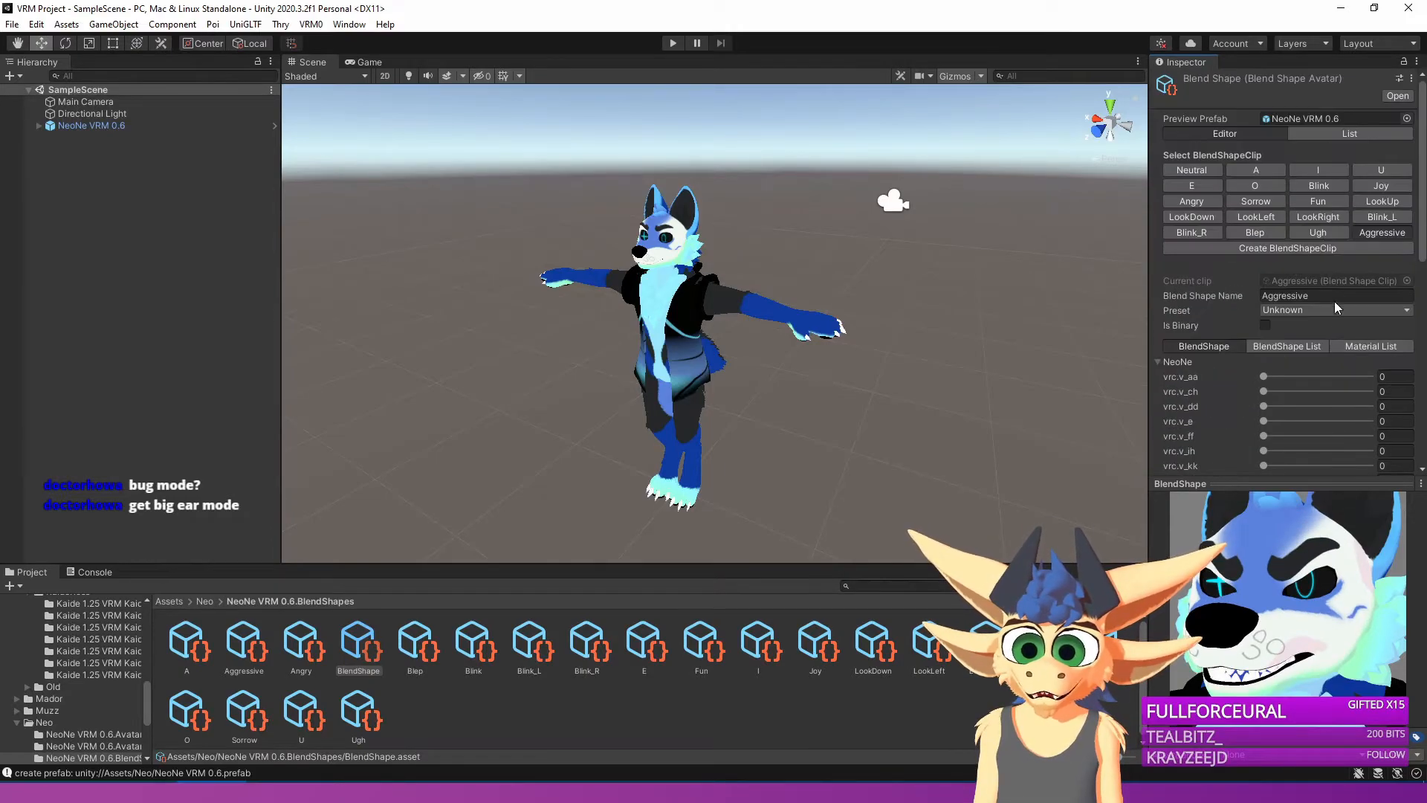
Create a new blend shape clip named Smug alongside the Aggressive clip.
click(1336, 247)
text(Smug)
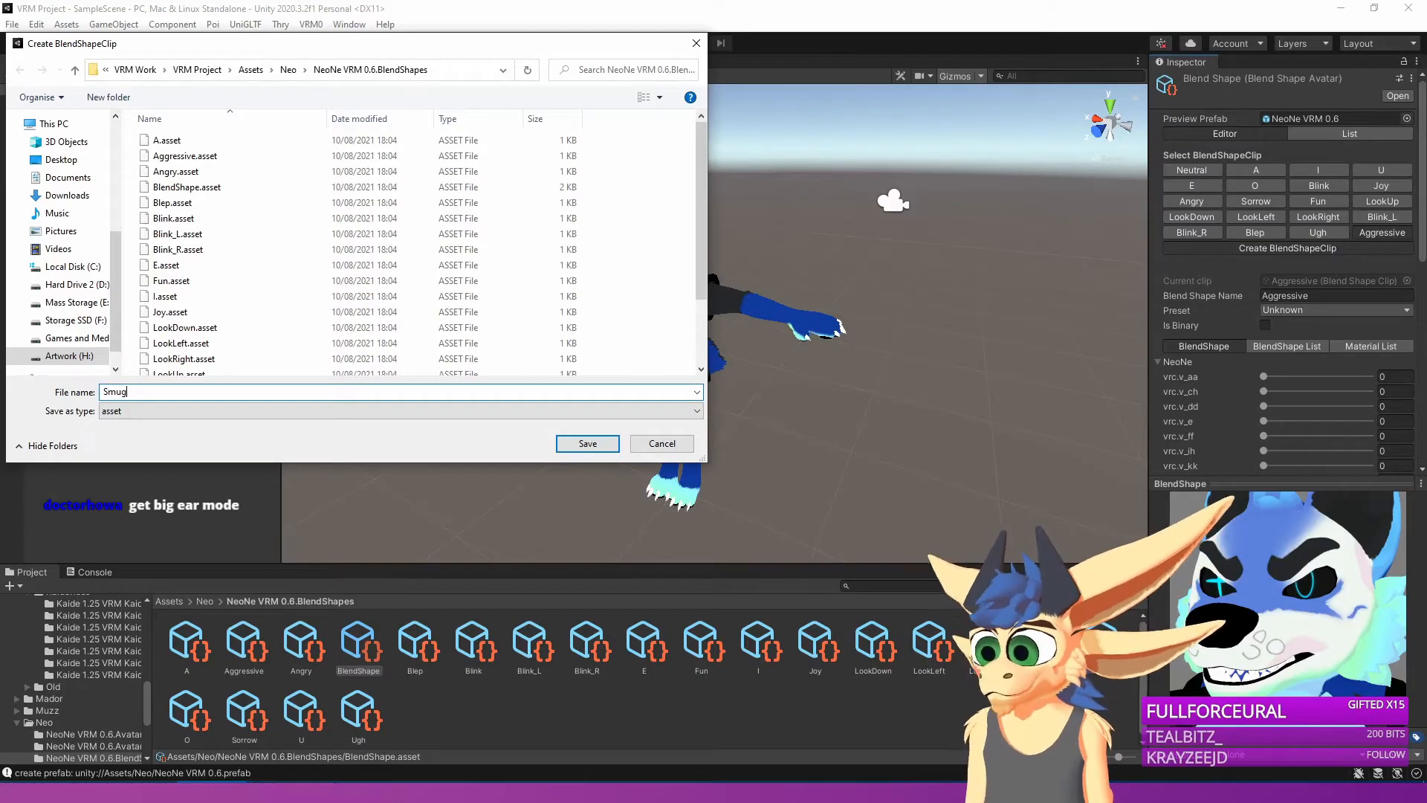
key(Return)
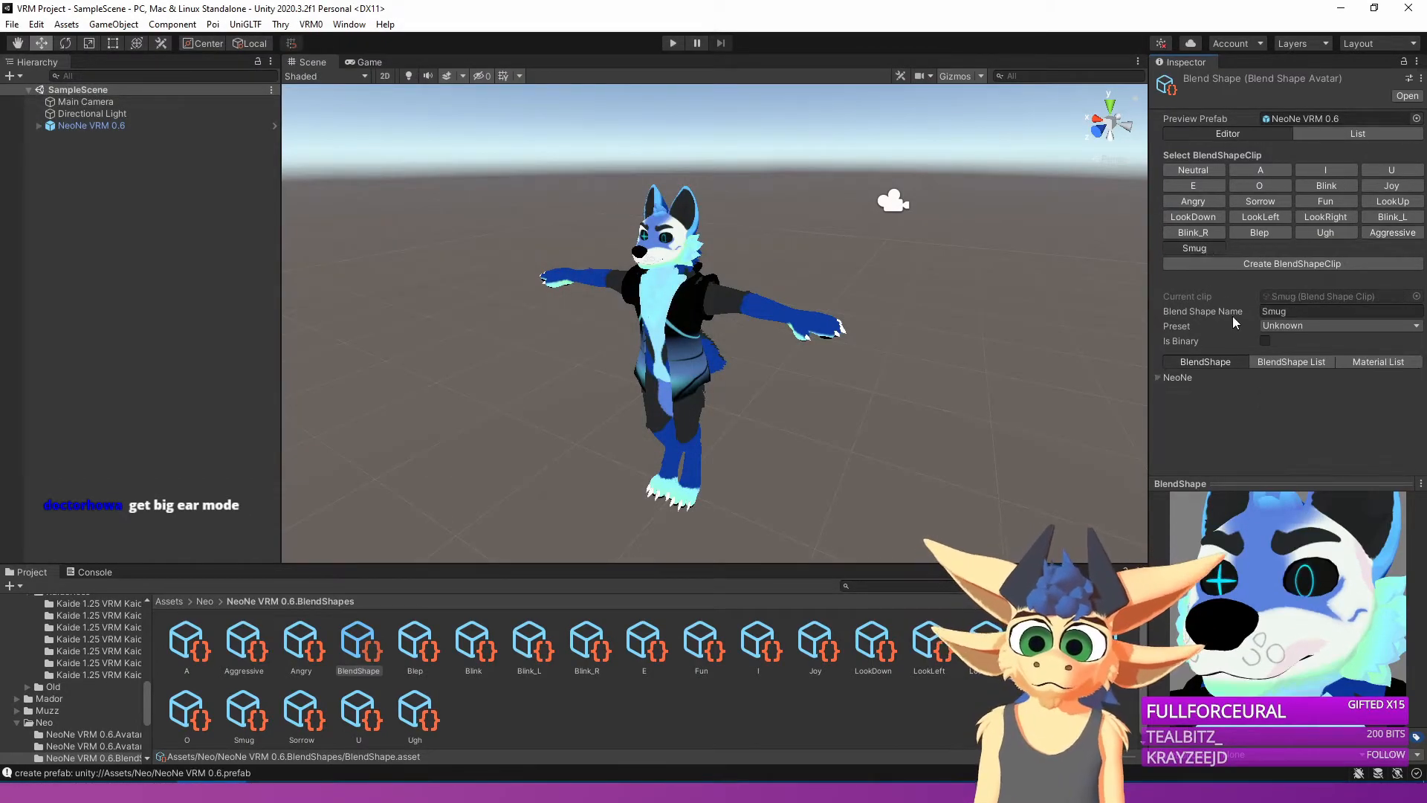
Set the Smug shape to 100 for the Smug blend shape clip.
click(1158, 378)
scroll(1166, 382, down, 10)
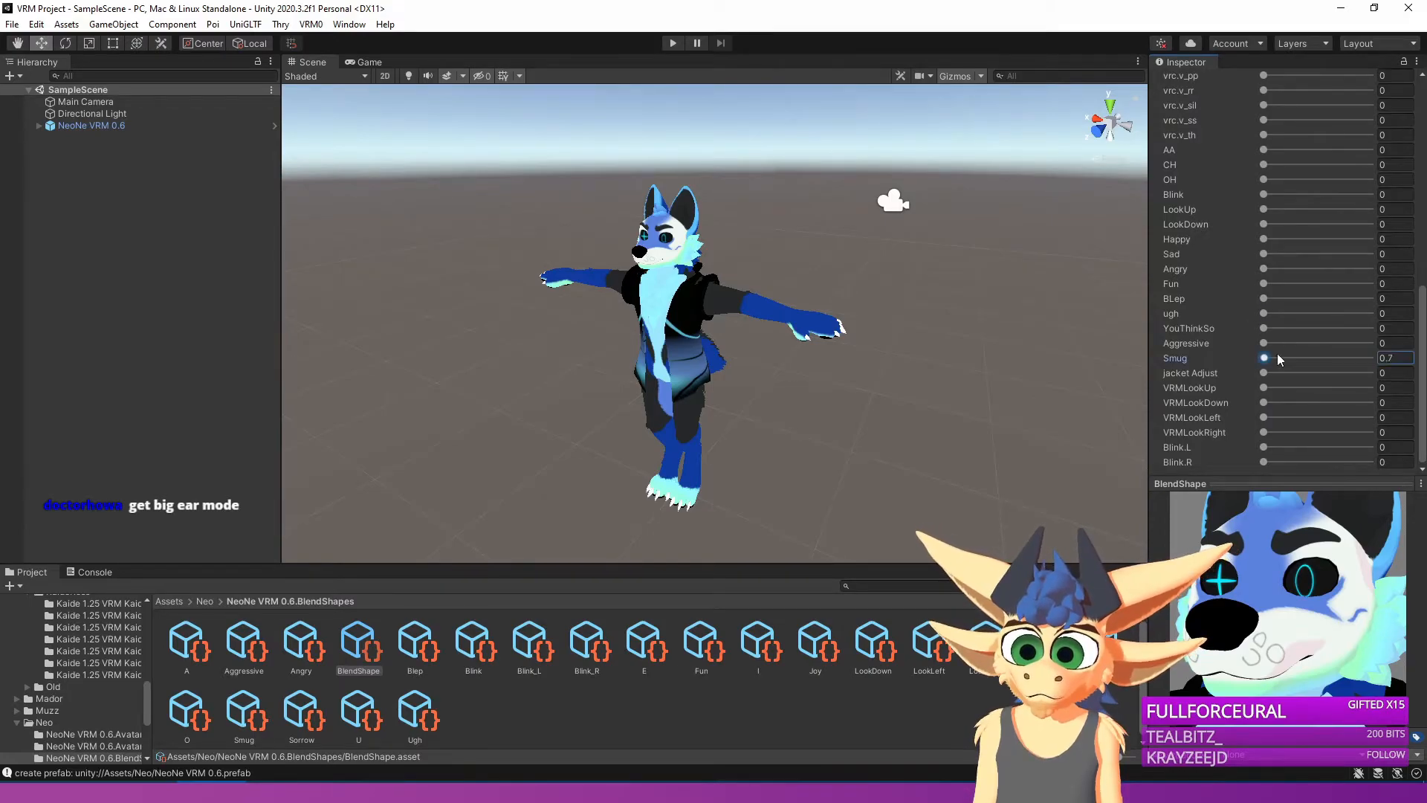
scroll(1294, 316, up, 10)
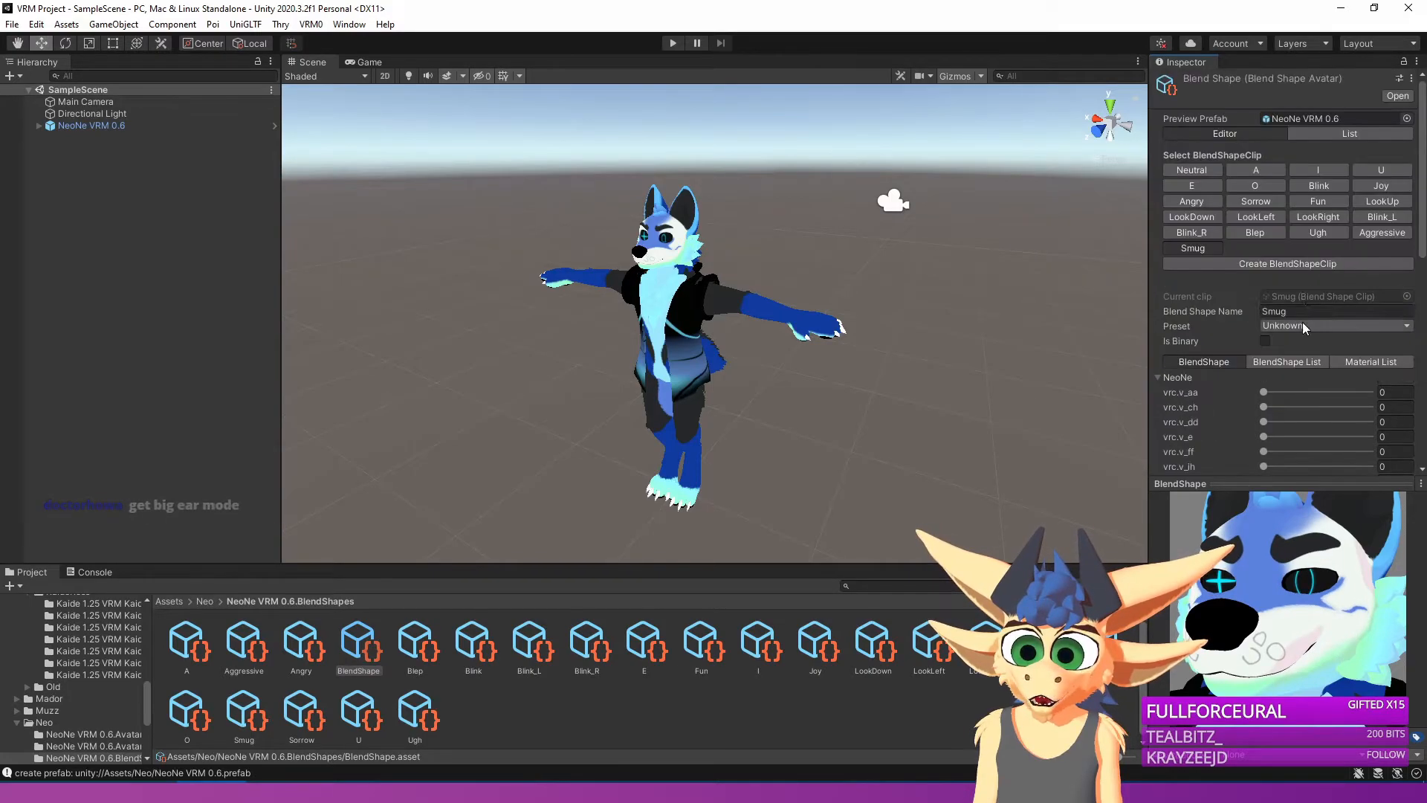
Create a new blend shape clip named You Think alongside the Smug clip.
click(1270, 266)
text(You )
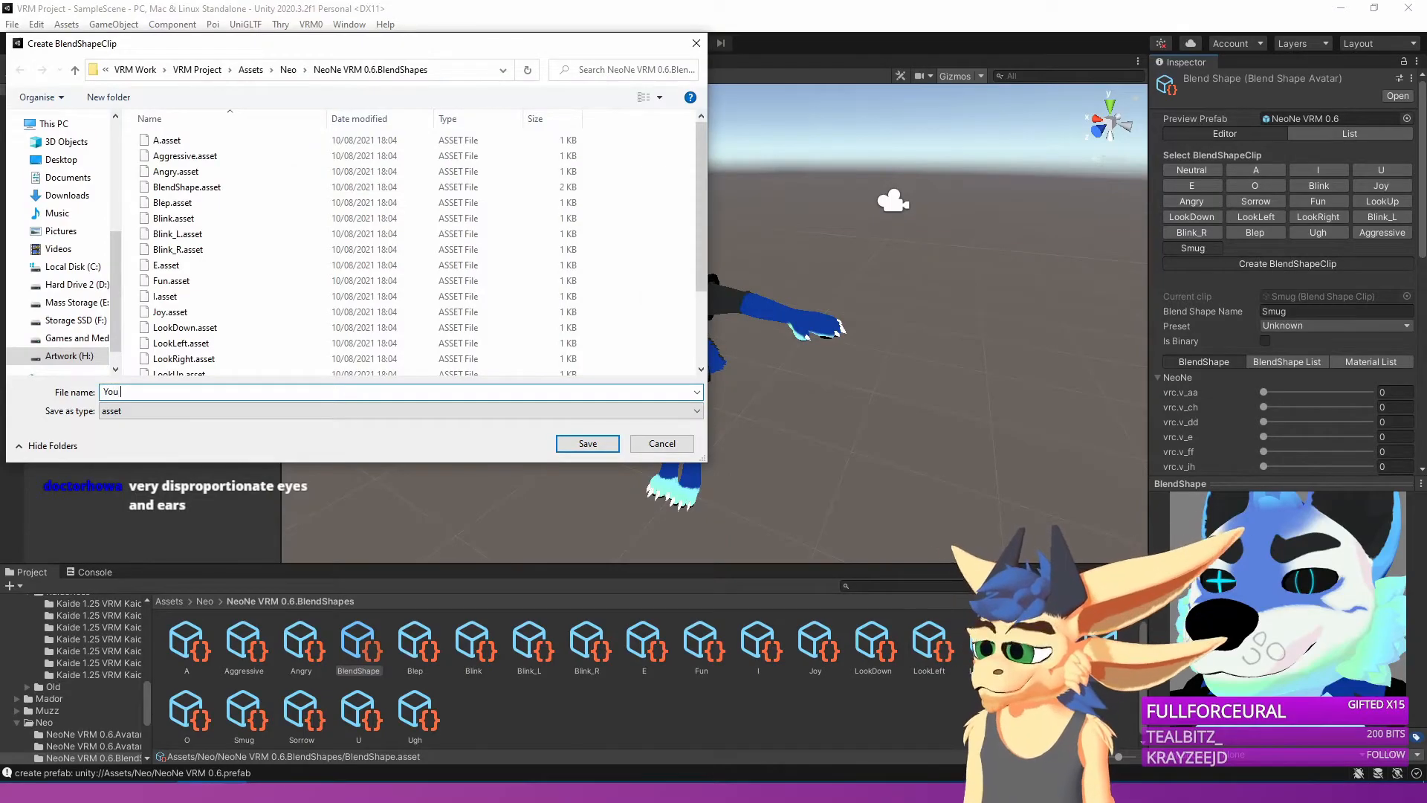
text(Think)
key(Return)
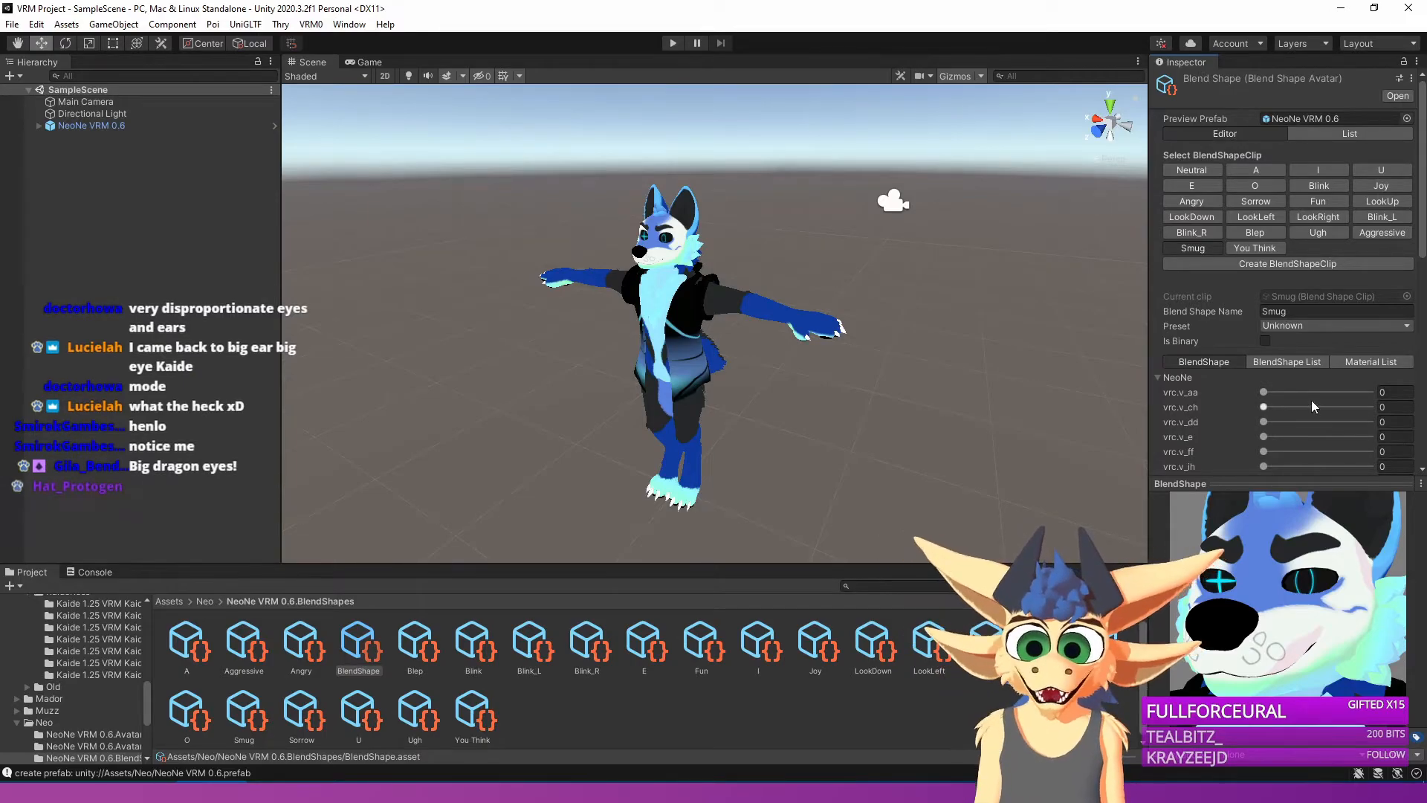
scroll(1281, 439, down, 3)
scroll(1280, 439, down, 3)
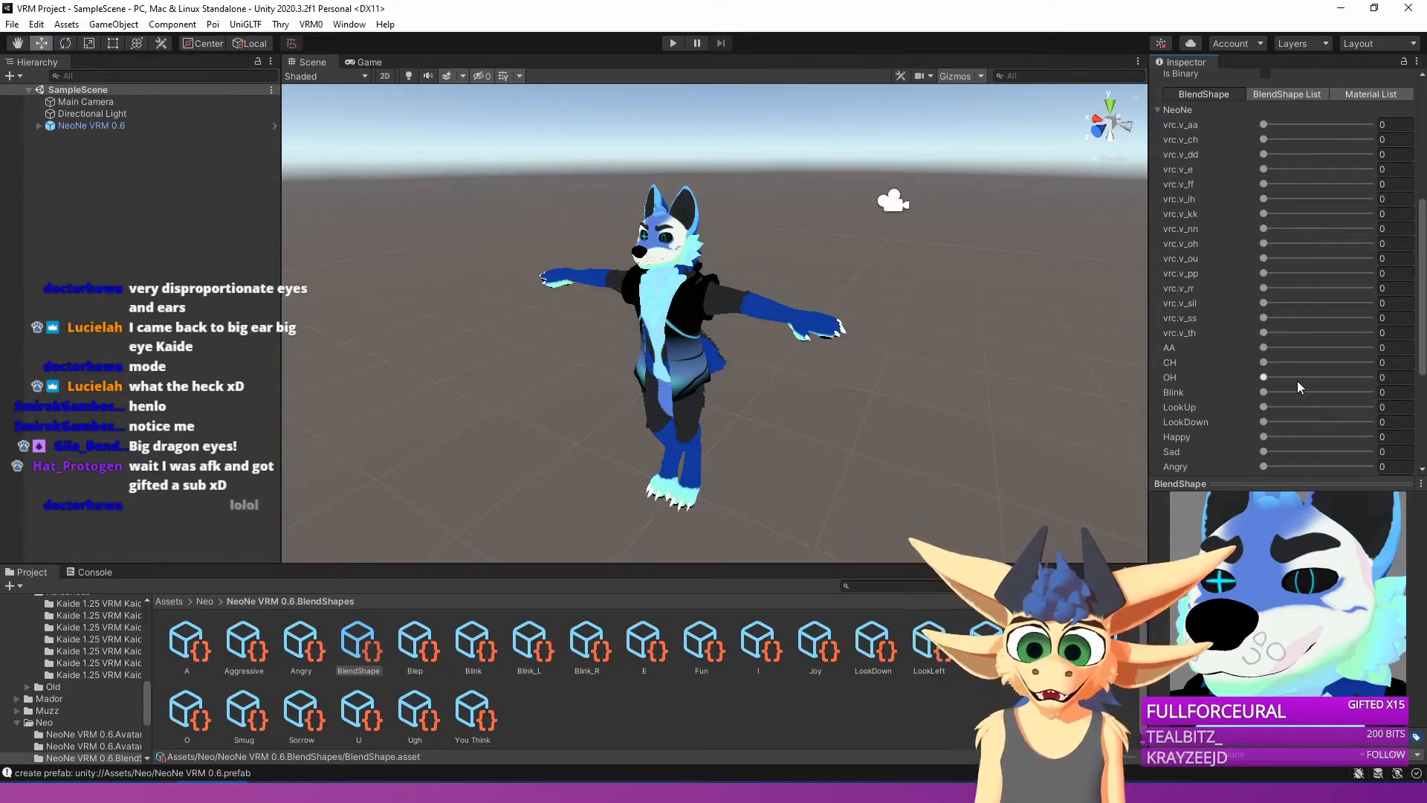
scroll(1296, 377, down, 3)
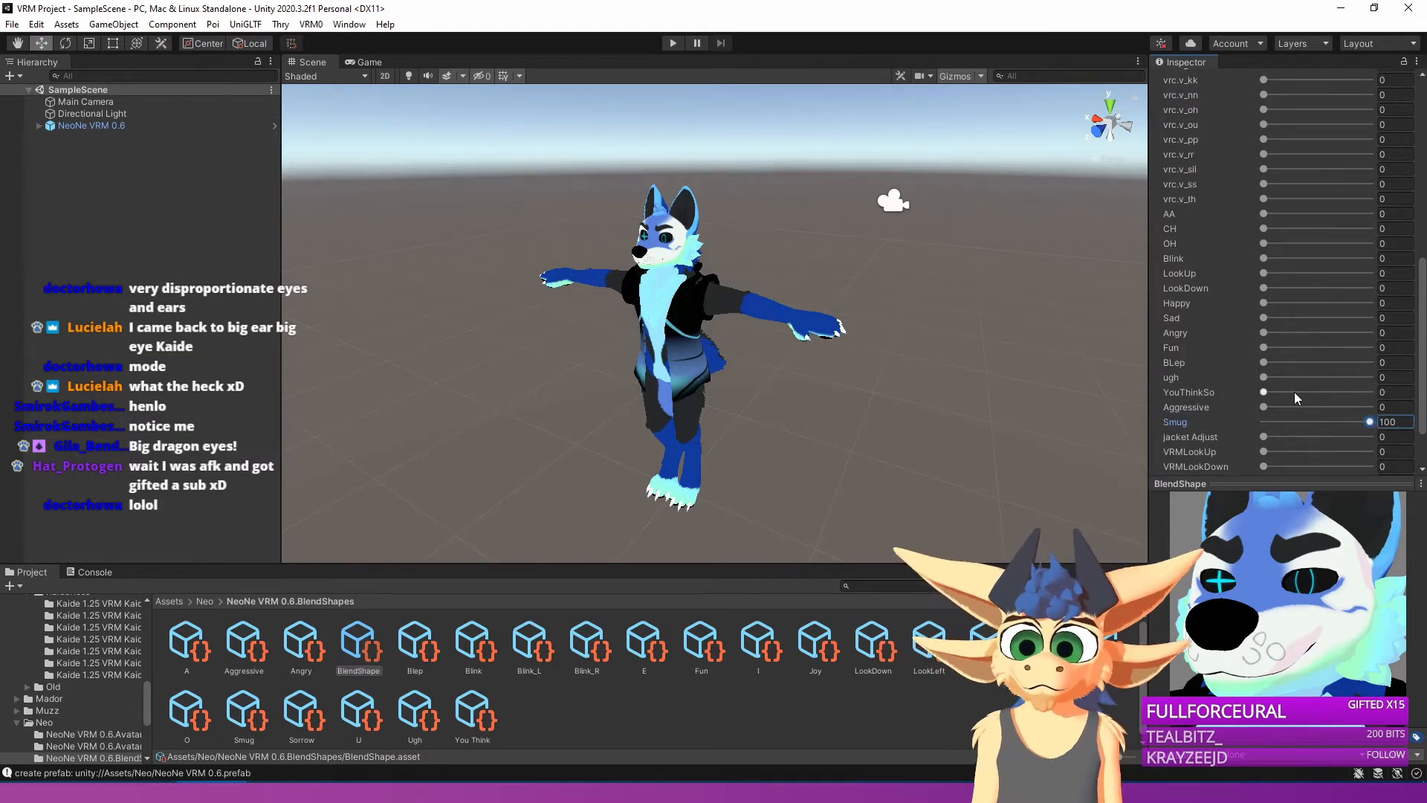
scroll(1285, 394, up, 3)
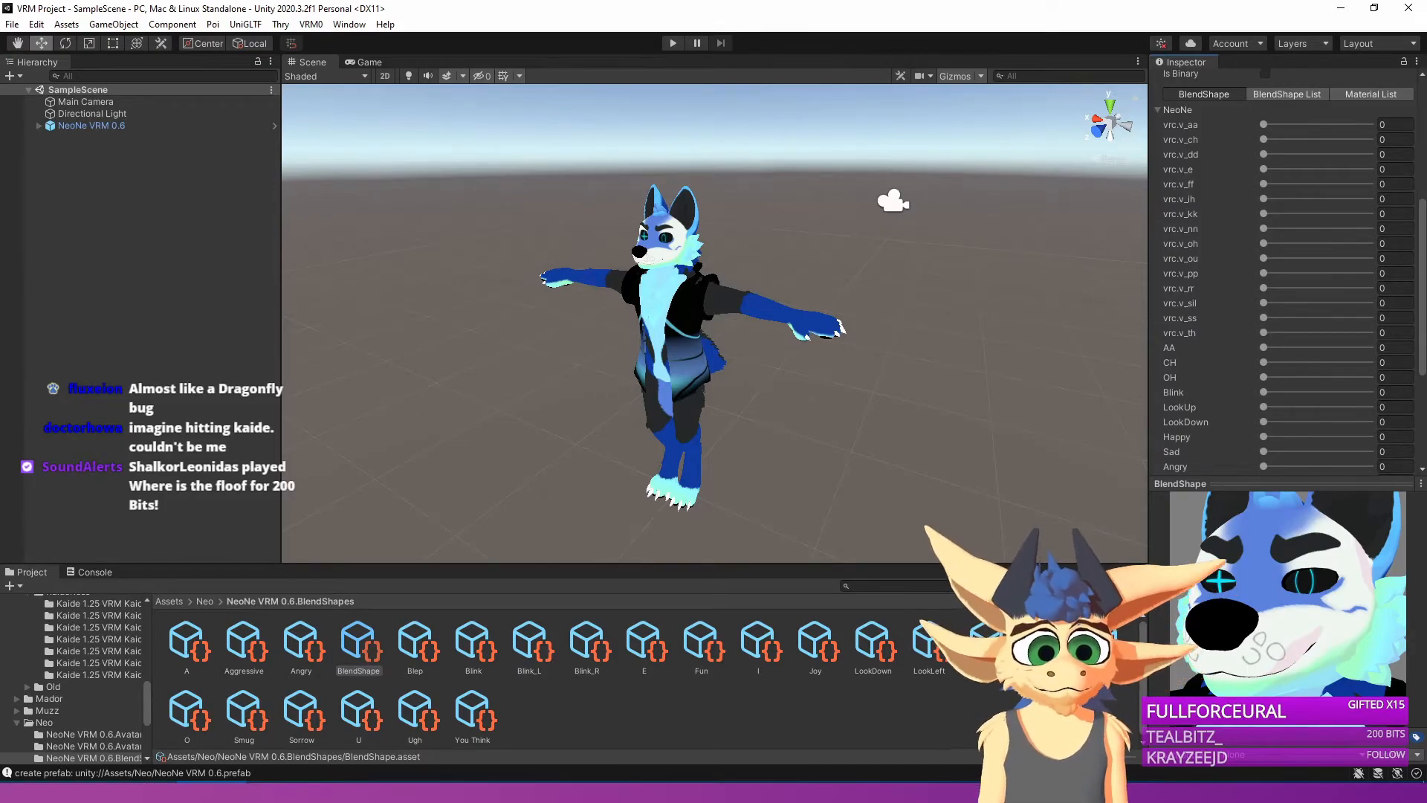
scroll(866, 373, down, 2)
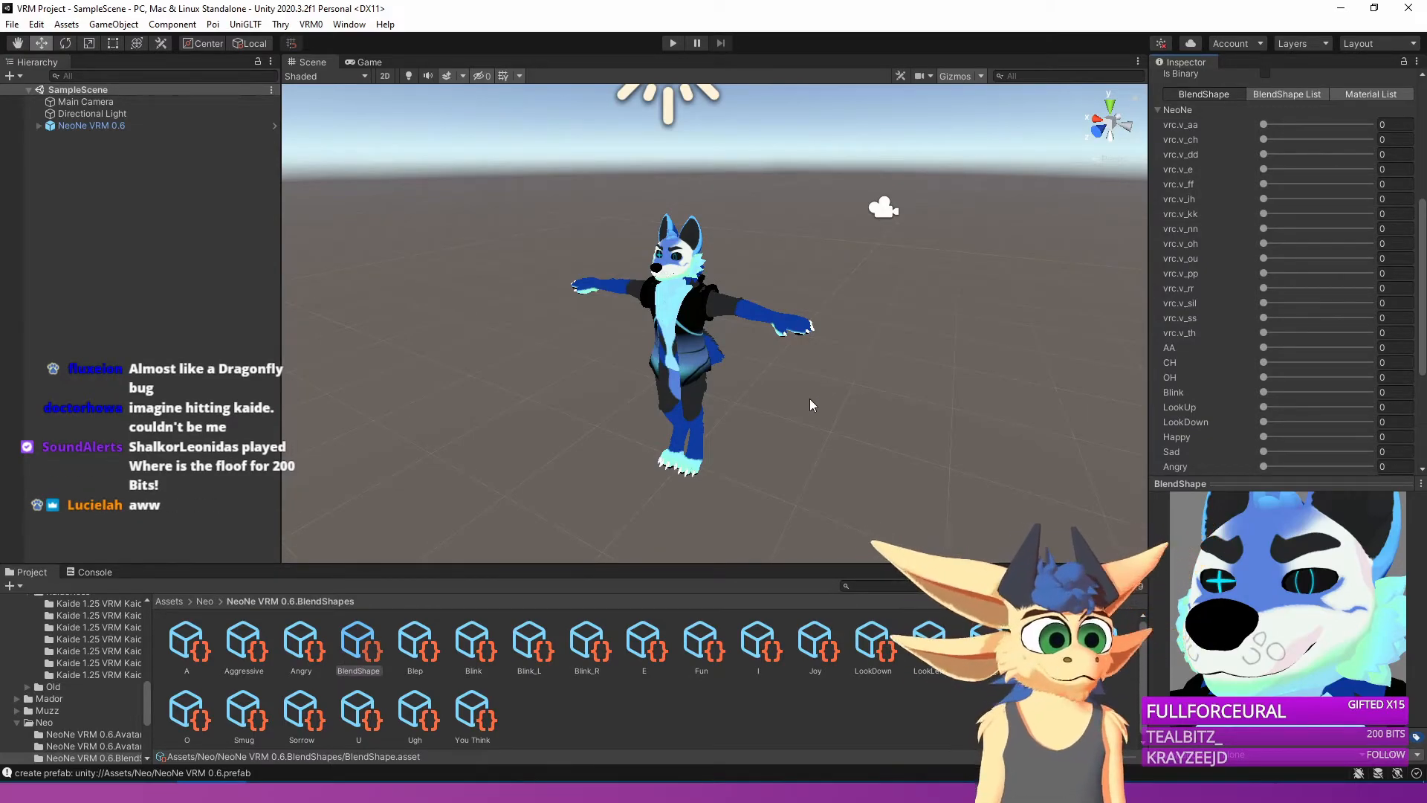
right_drag(725, 374, 711, 382)
scroll(712, 381, down, 2)
scroll(712, 381, up, 5)
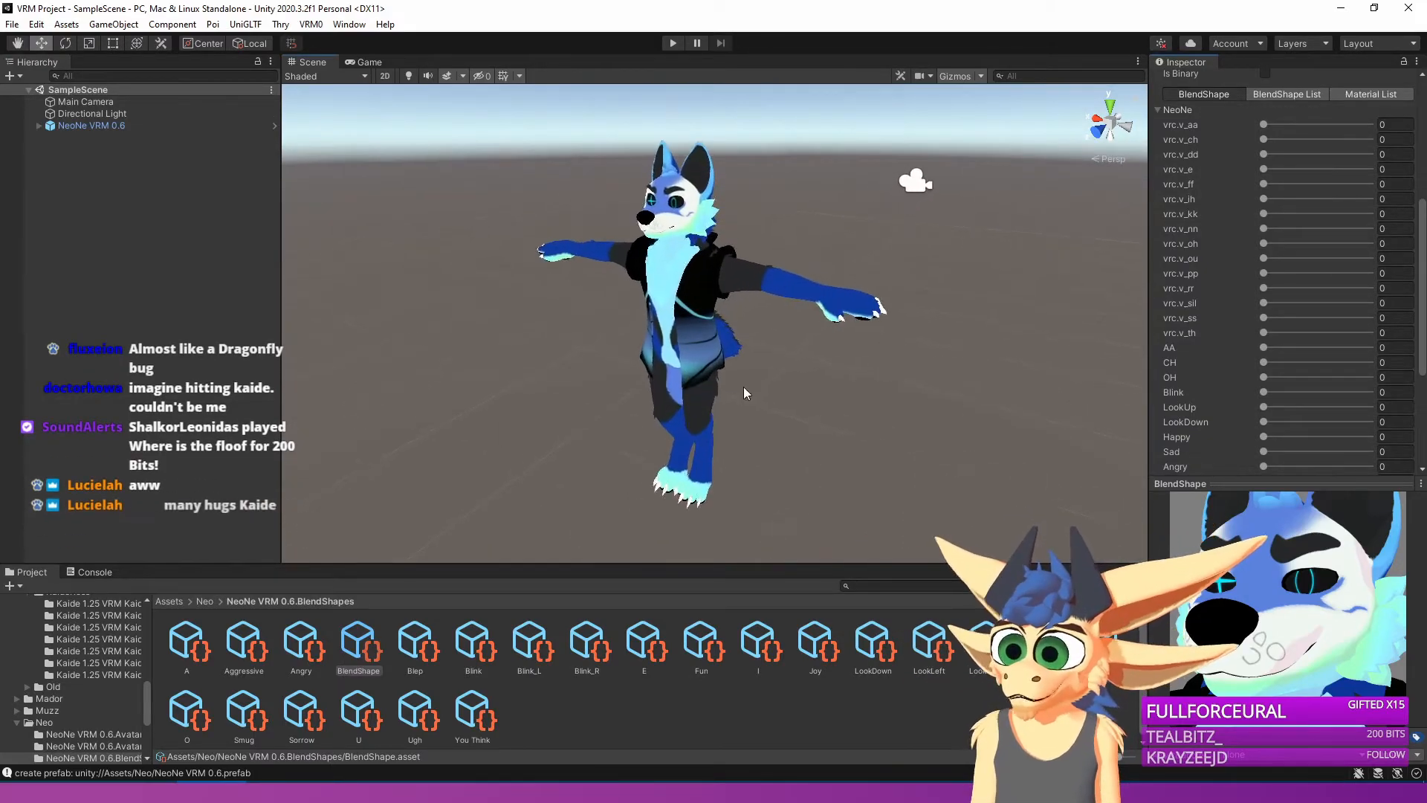
Select the You Think blend shape clip and raise its YouThinkSo shape.
scroll(1279, 238, up, 5)
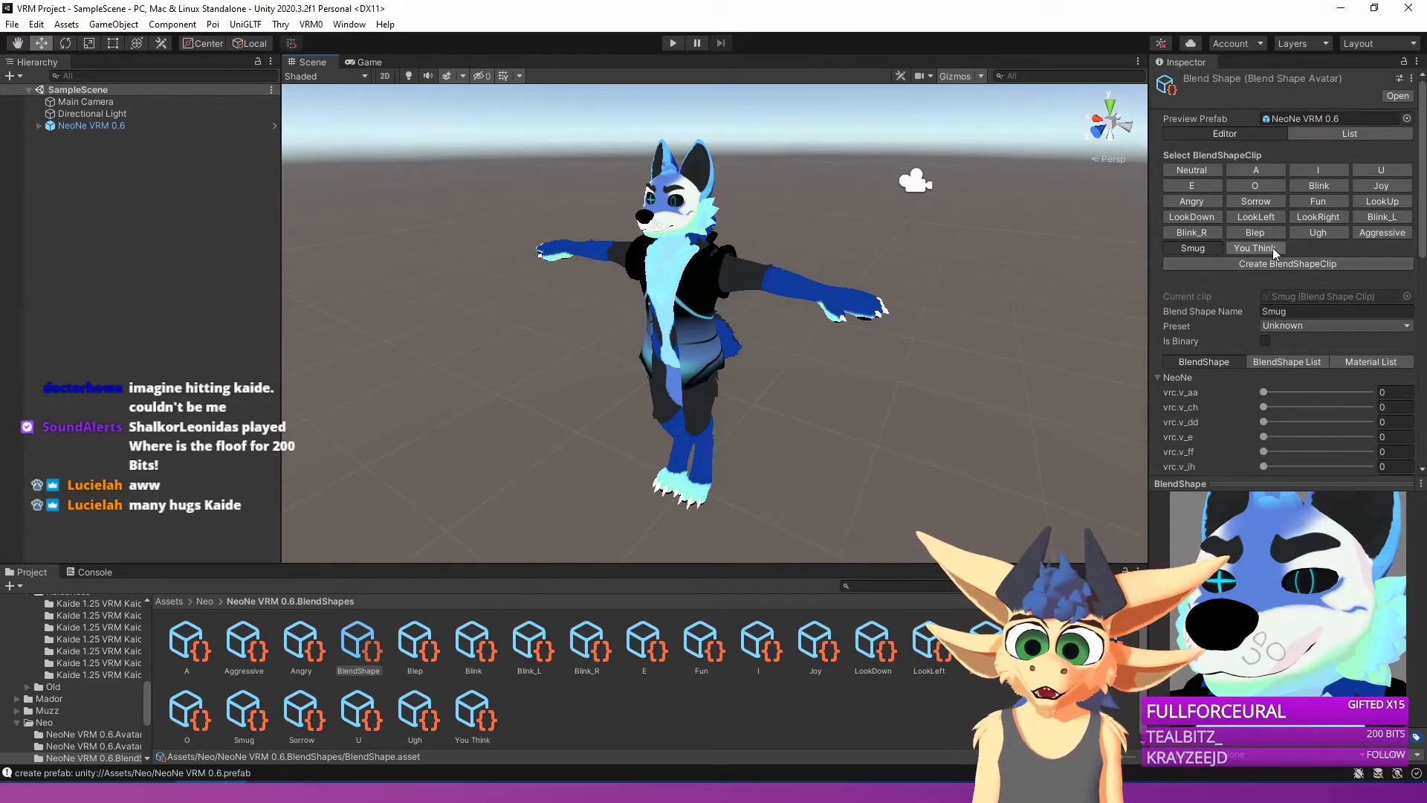
click(1255, 249)
scroll(1164, 379, down, 10)
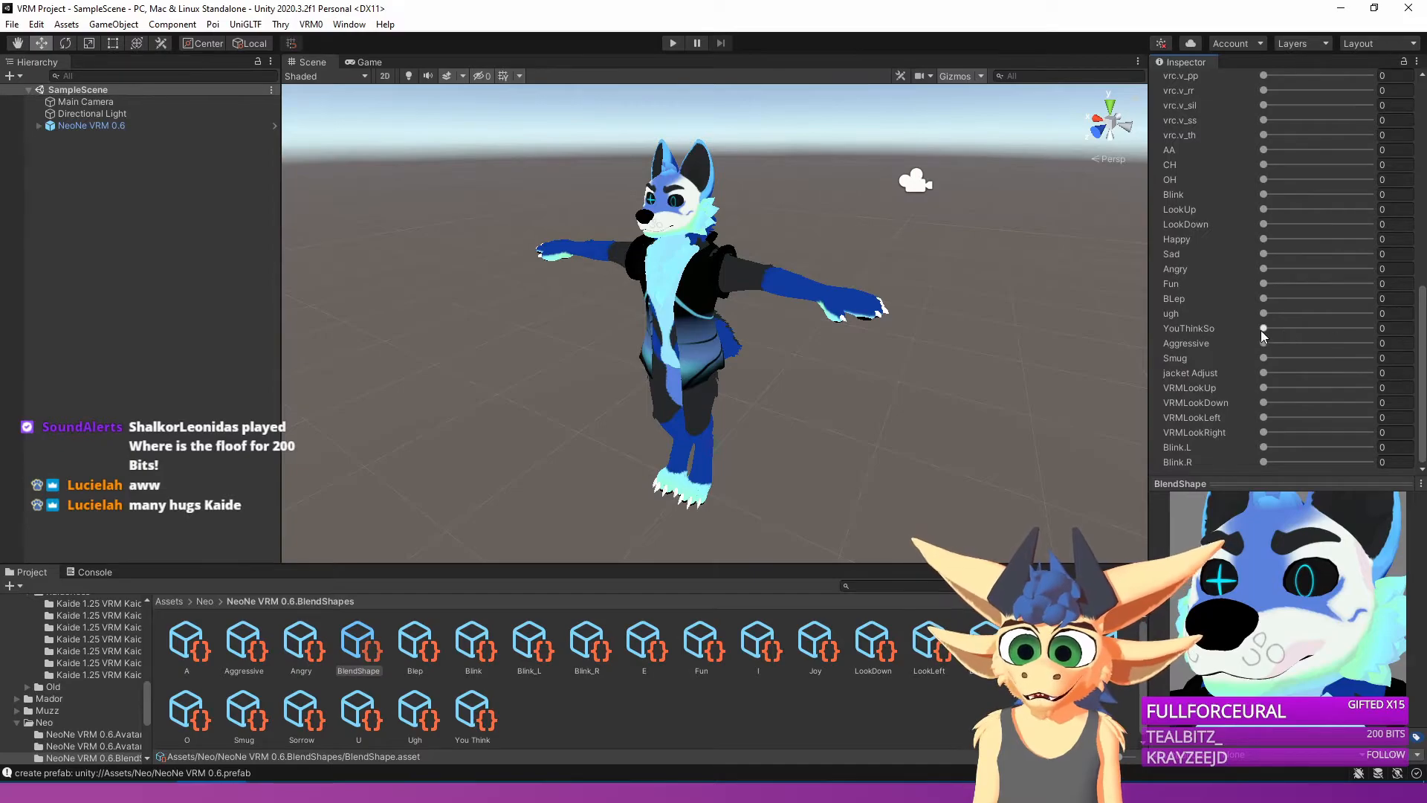
scroll(1267, 341, up, 10)
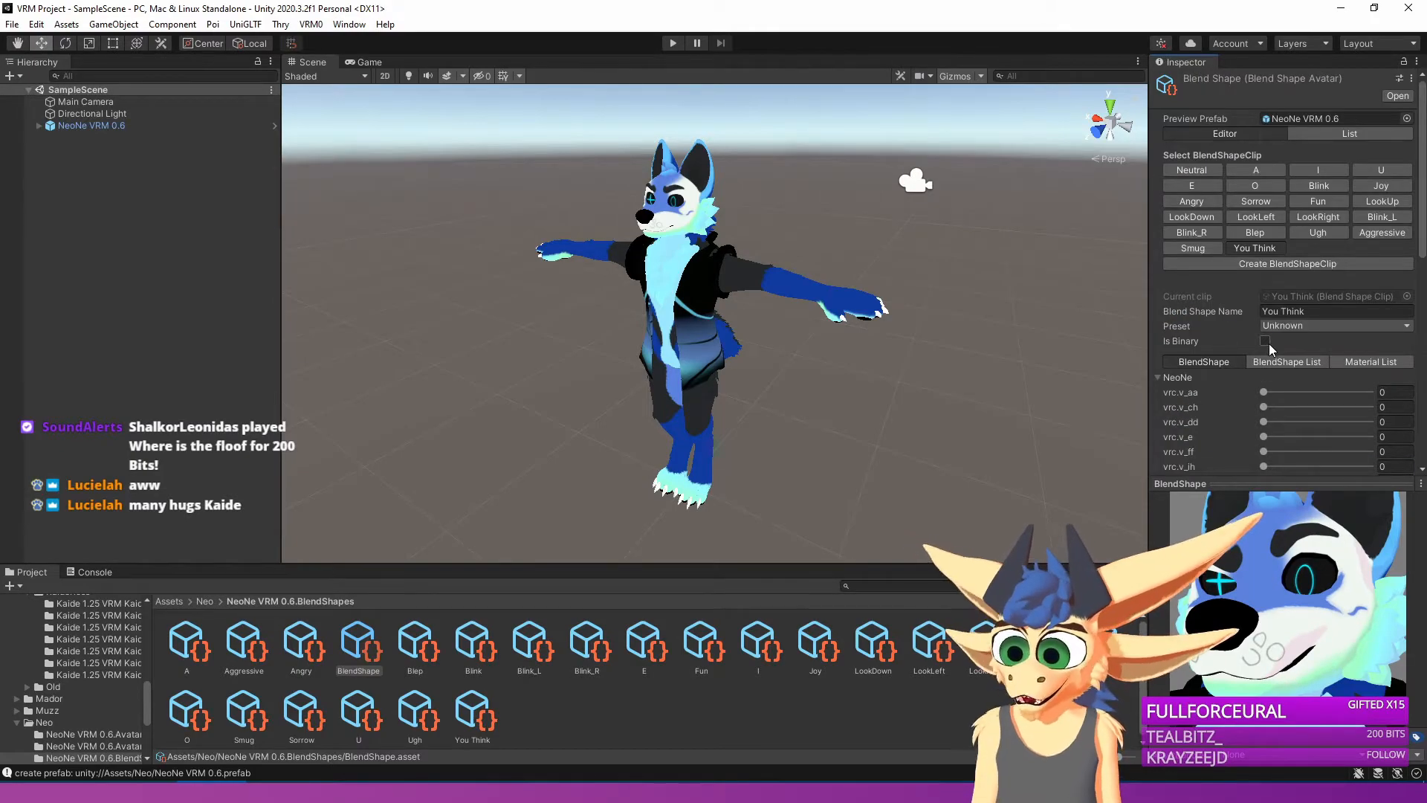
Select the NeoNe VRM 0.6 avatar and remove its VRM Look At Bone Applyer component.
click(966, 293)
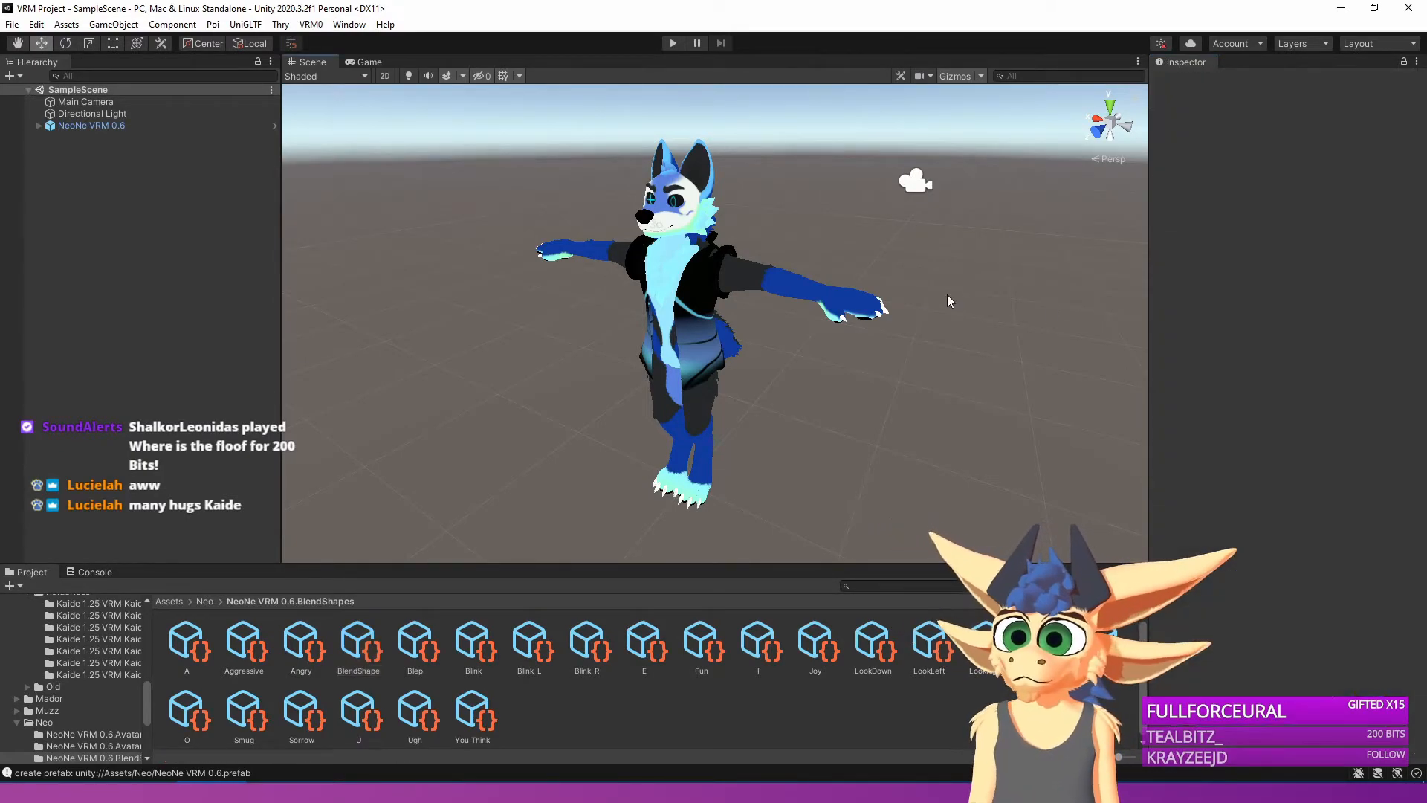
click(678, 263)
scroll(1286, 316, down, 12)
right_click(1384, 430)
click(1294, 465)
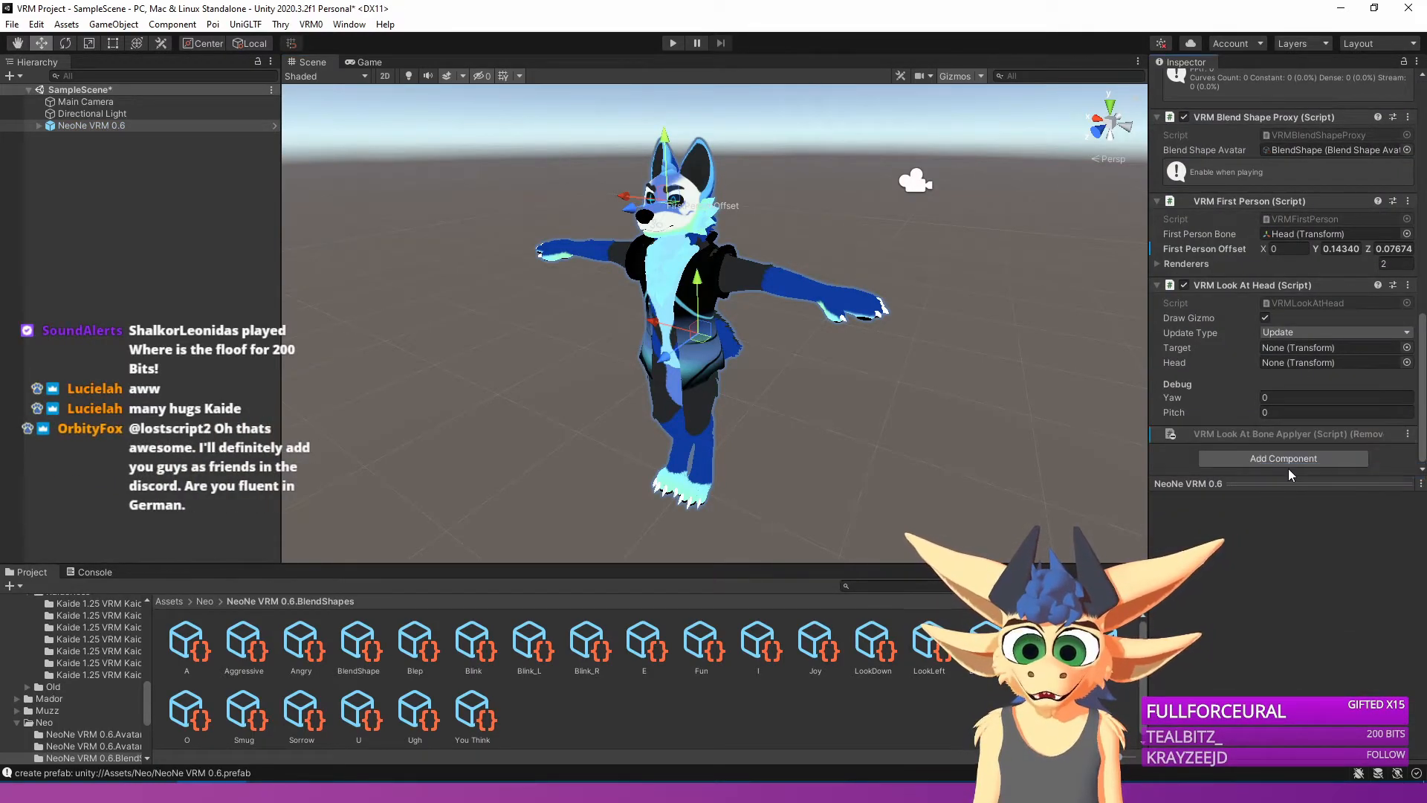
Add a VRM Look At Blend Shape Applyer component to the NeoNe VRM 0.6 avatar.
click(1286, 458)
text(VRM )
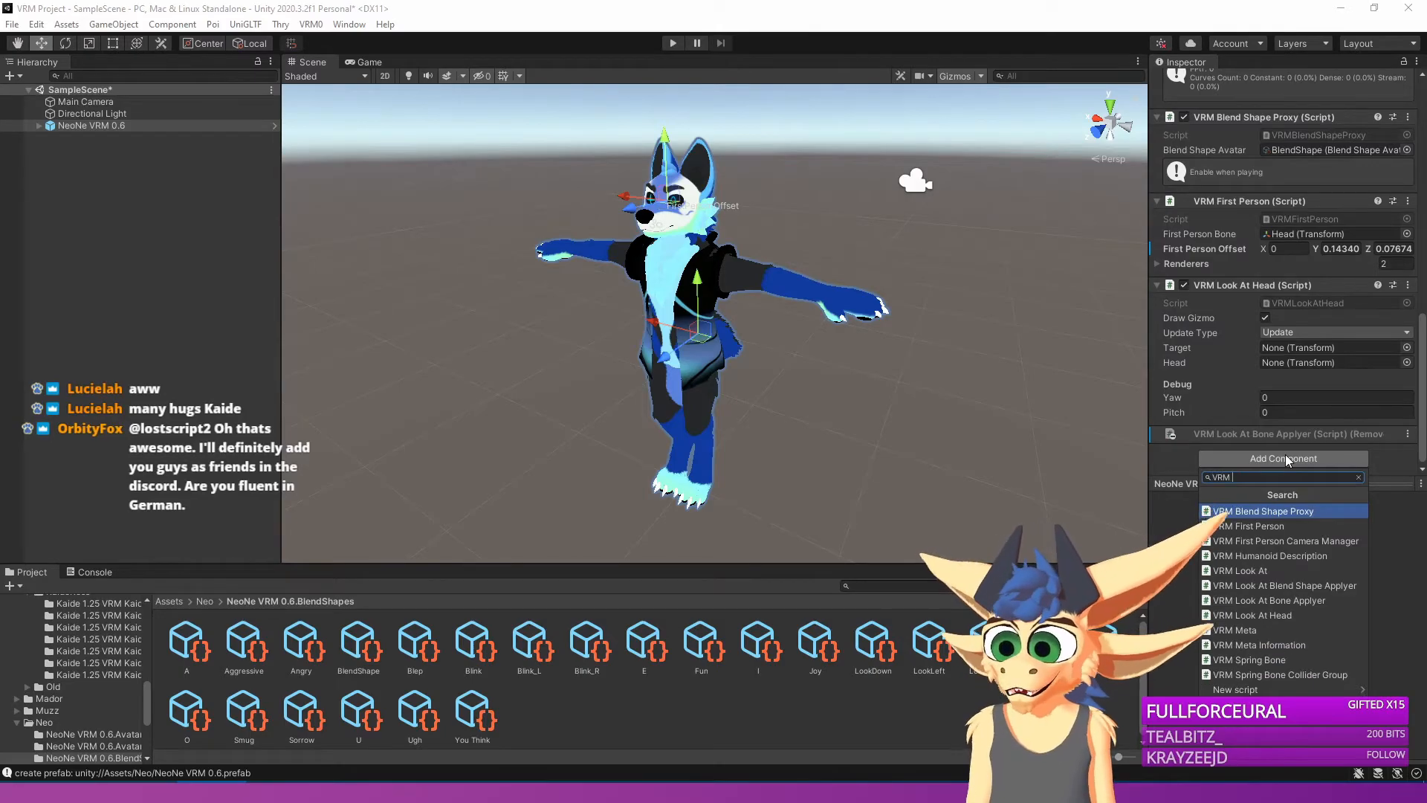
text(look)
key(Down)
key(Return)
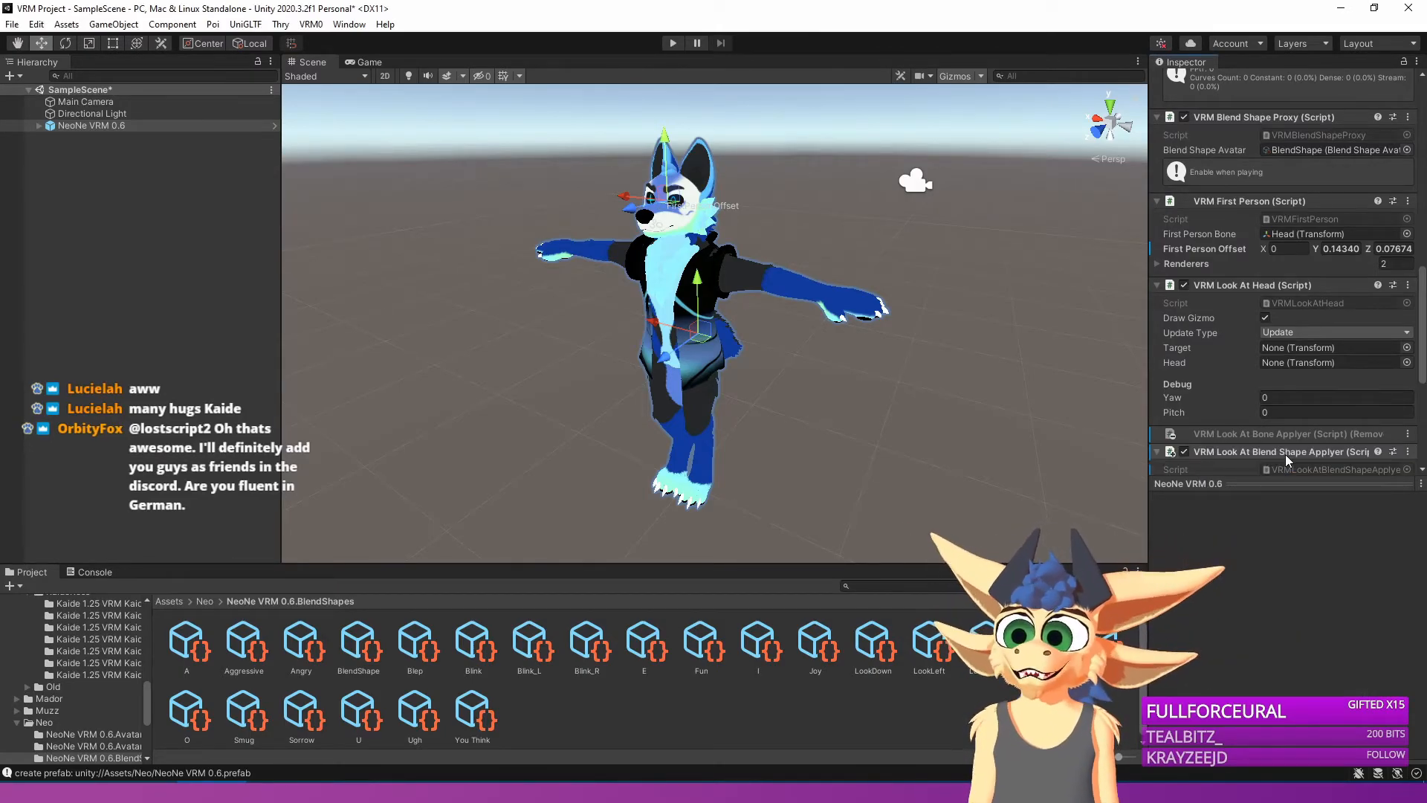
scroll(1286, 454, down, 5)
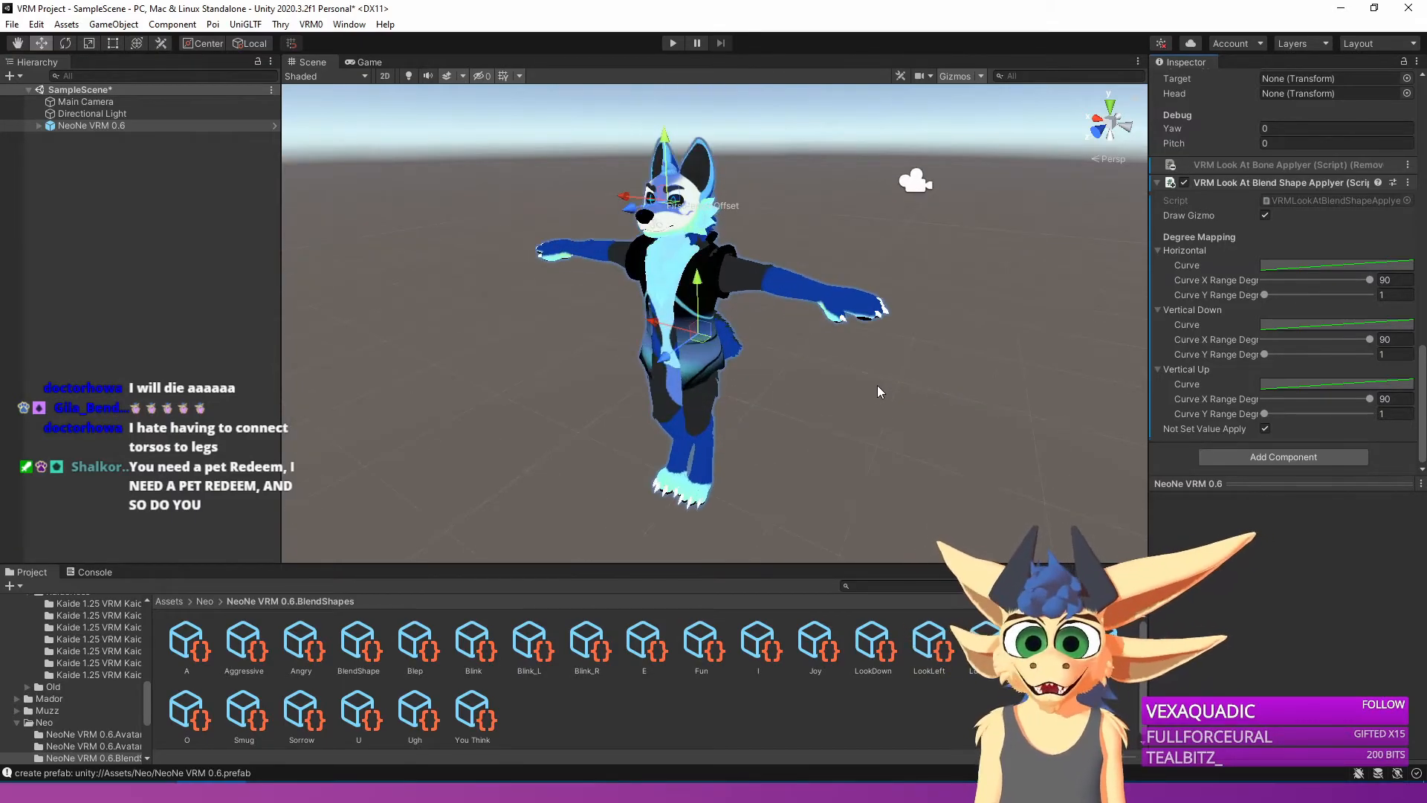
Save the scene and review the NeoNe VRM 0.6 avatar's component settings.
mouse_move(869, 381)
right_down()
mouse_move(831, 388)
mouse_move(846, 374)
right_up()
key(w)
key(s)
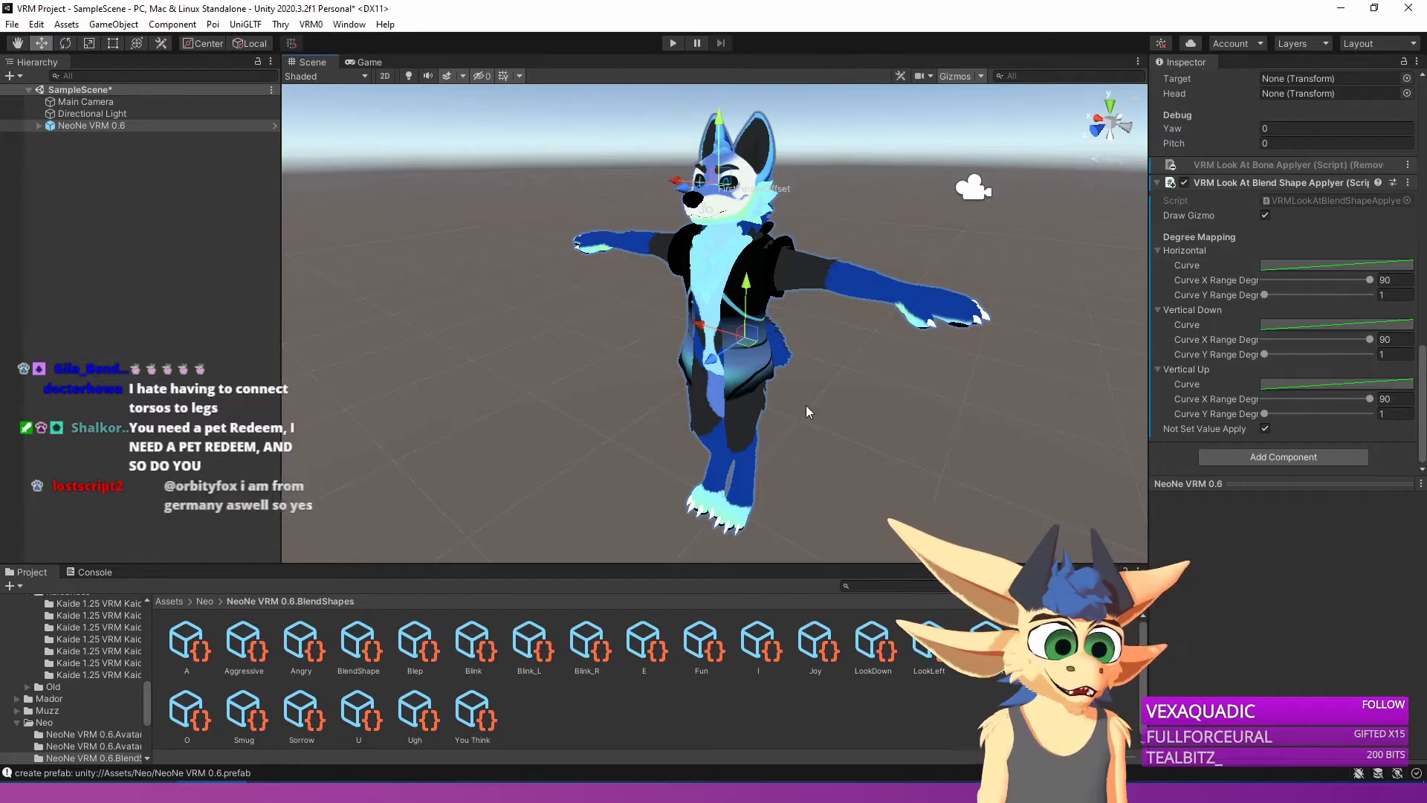
right_drag(612, 335, 603, 325)
key(w)
scroll(1274, 318, up, 10)
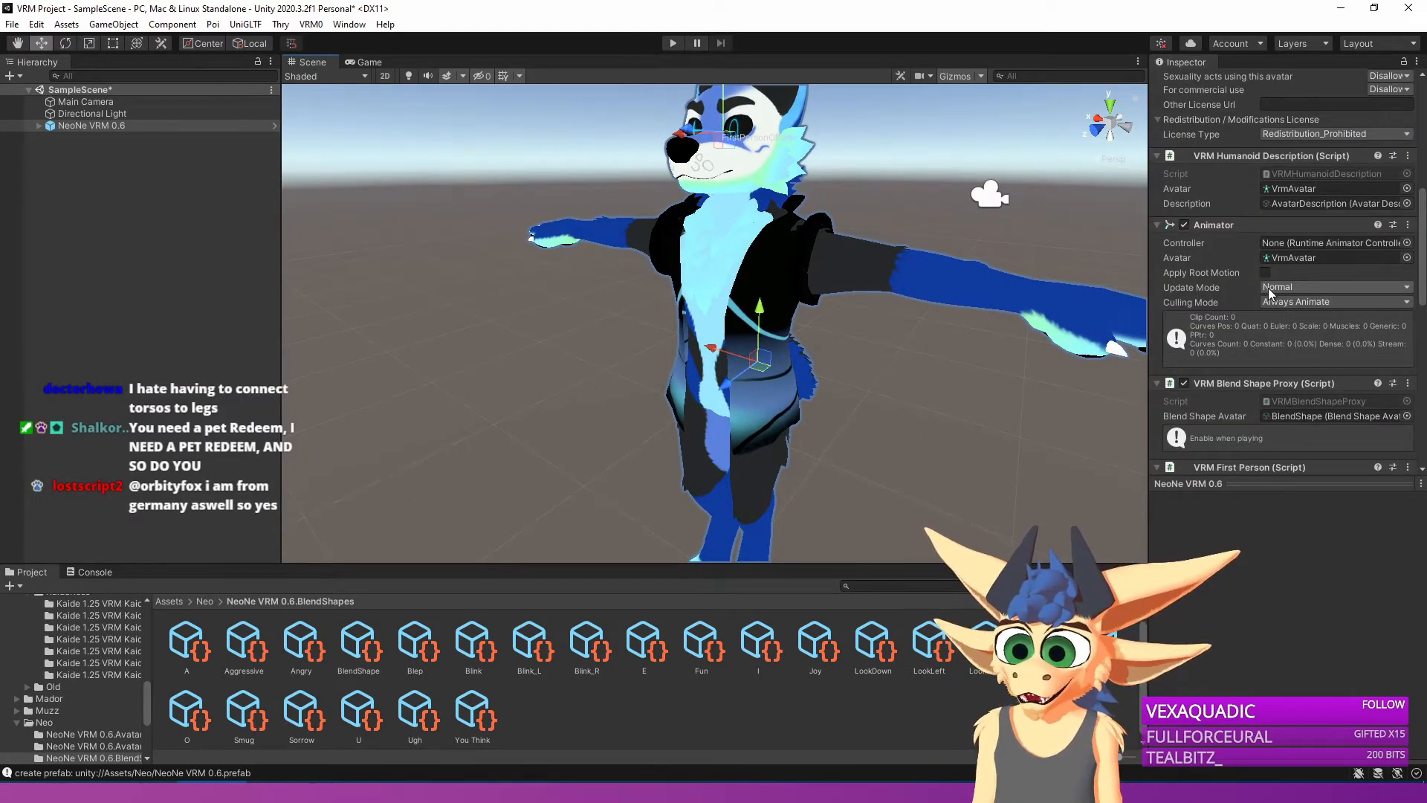
scroll(1267, 290, up, 10)
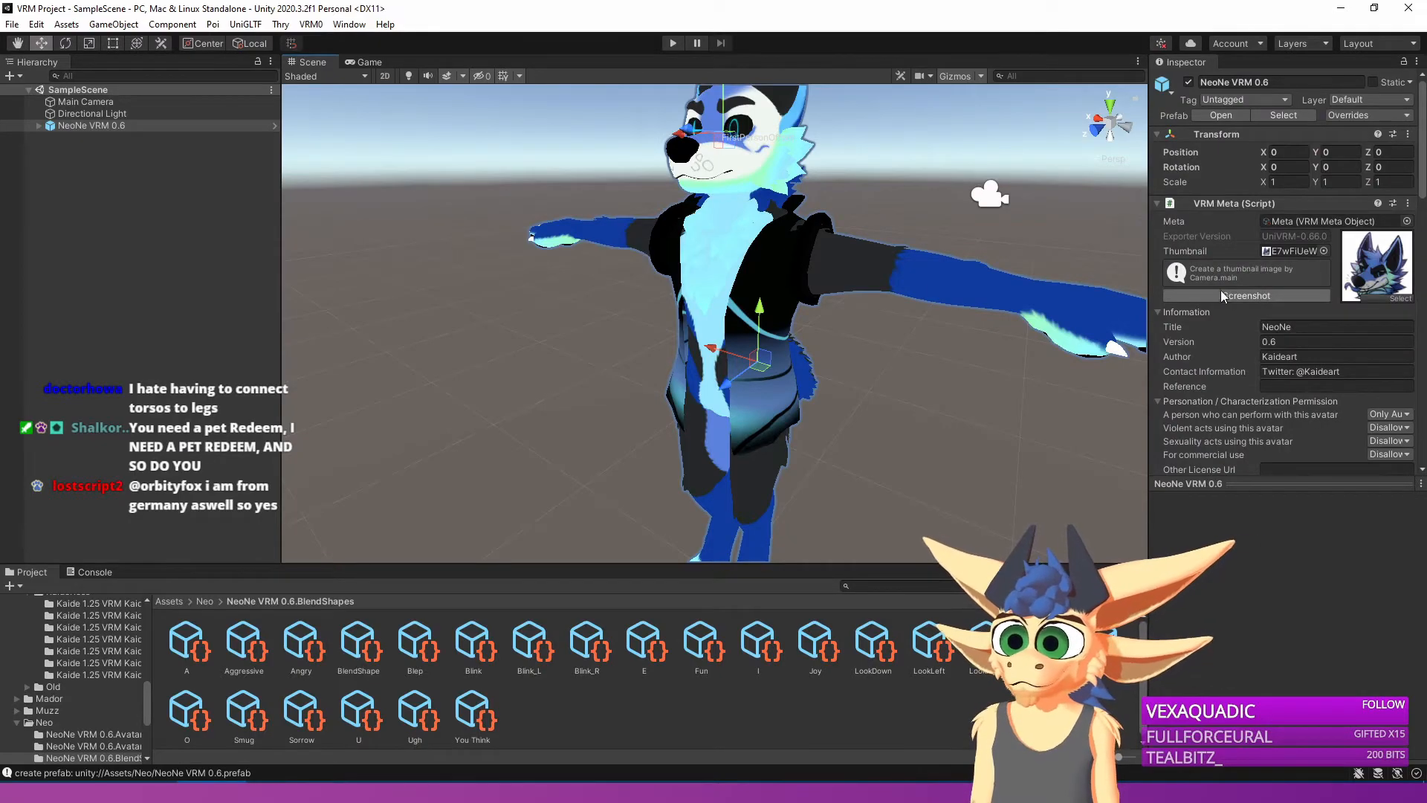
scroll(1152, 377, down, 3)
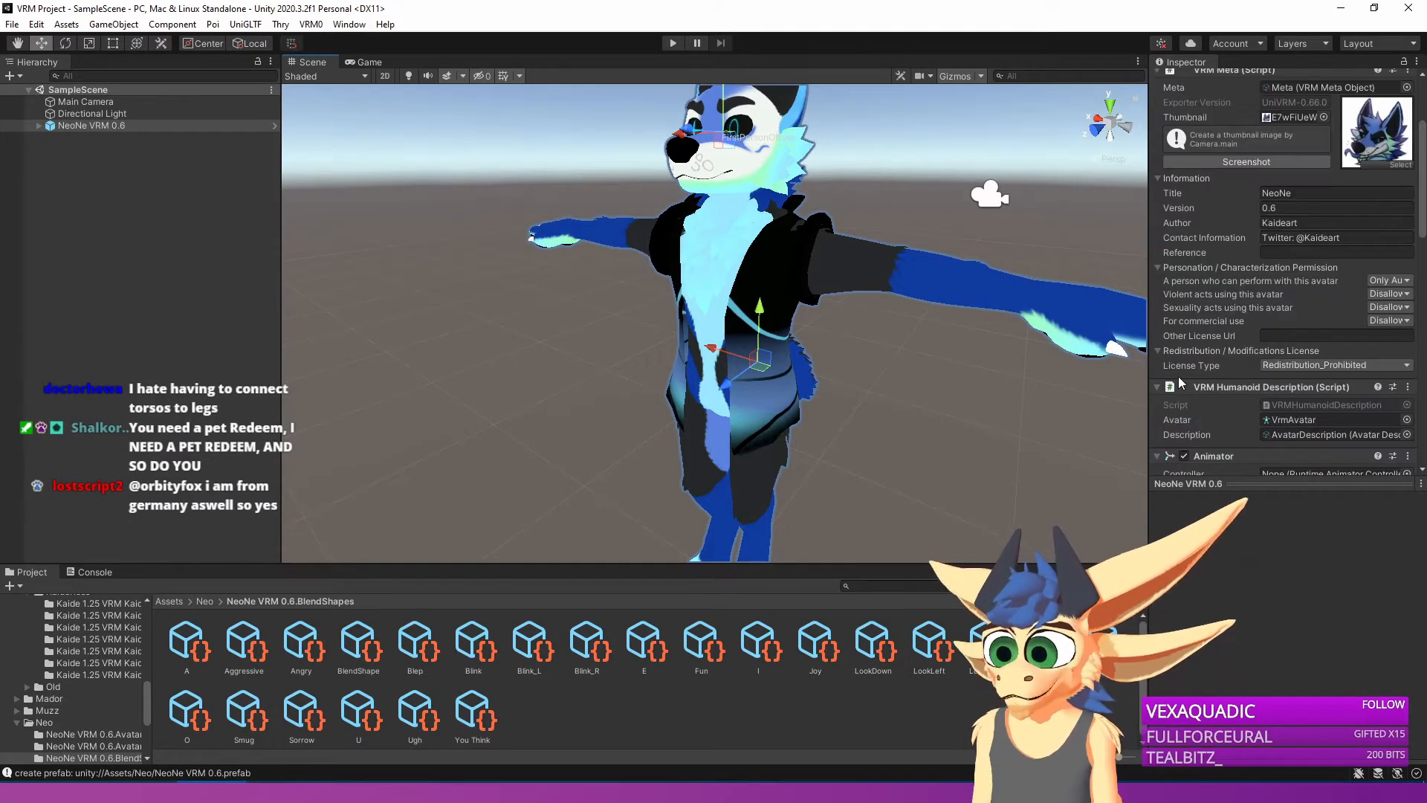
Set the Root Bones size to 2 in the VRM Spring Bone of the avatar's secondary object.
click(39, 125)
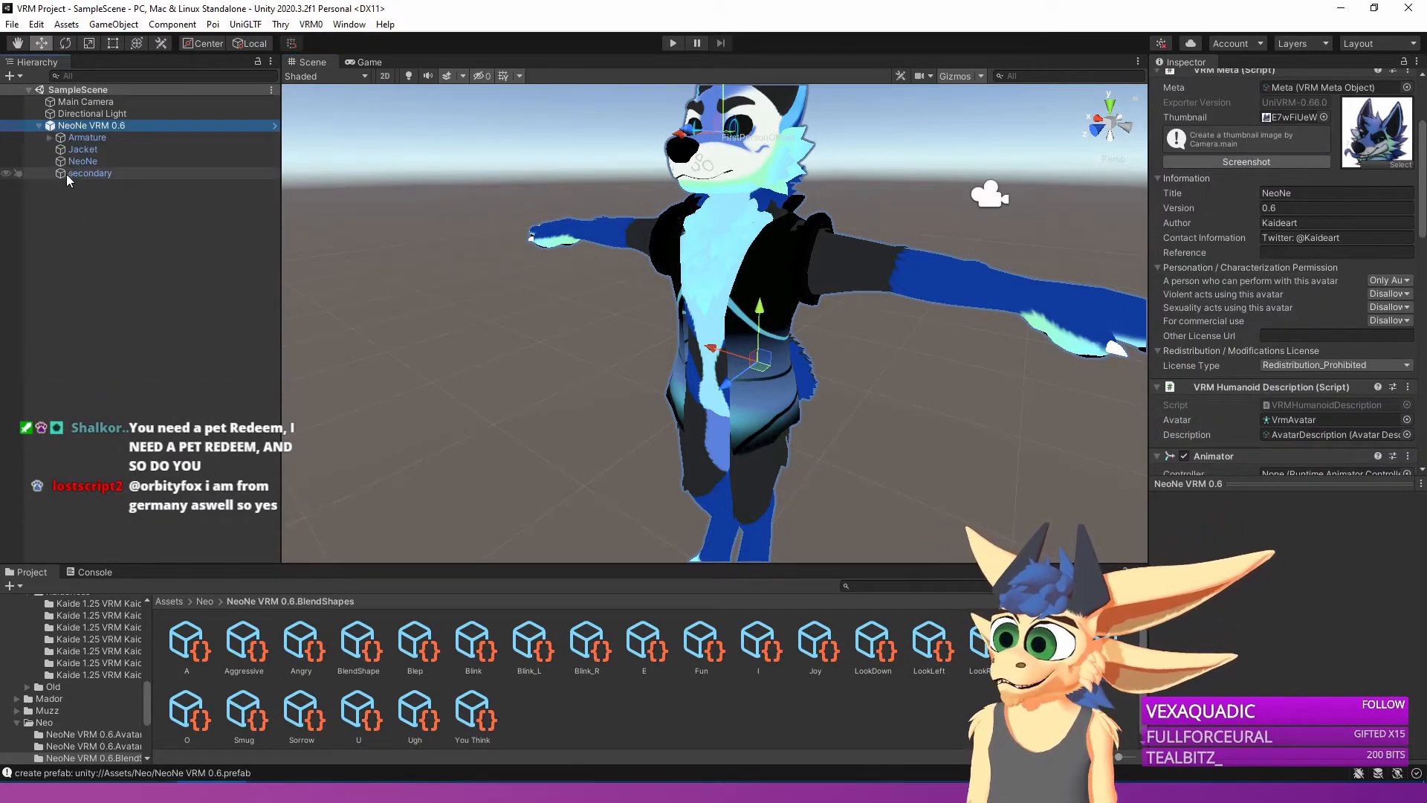
click(666, 791)
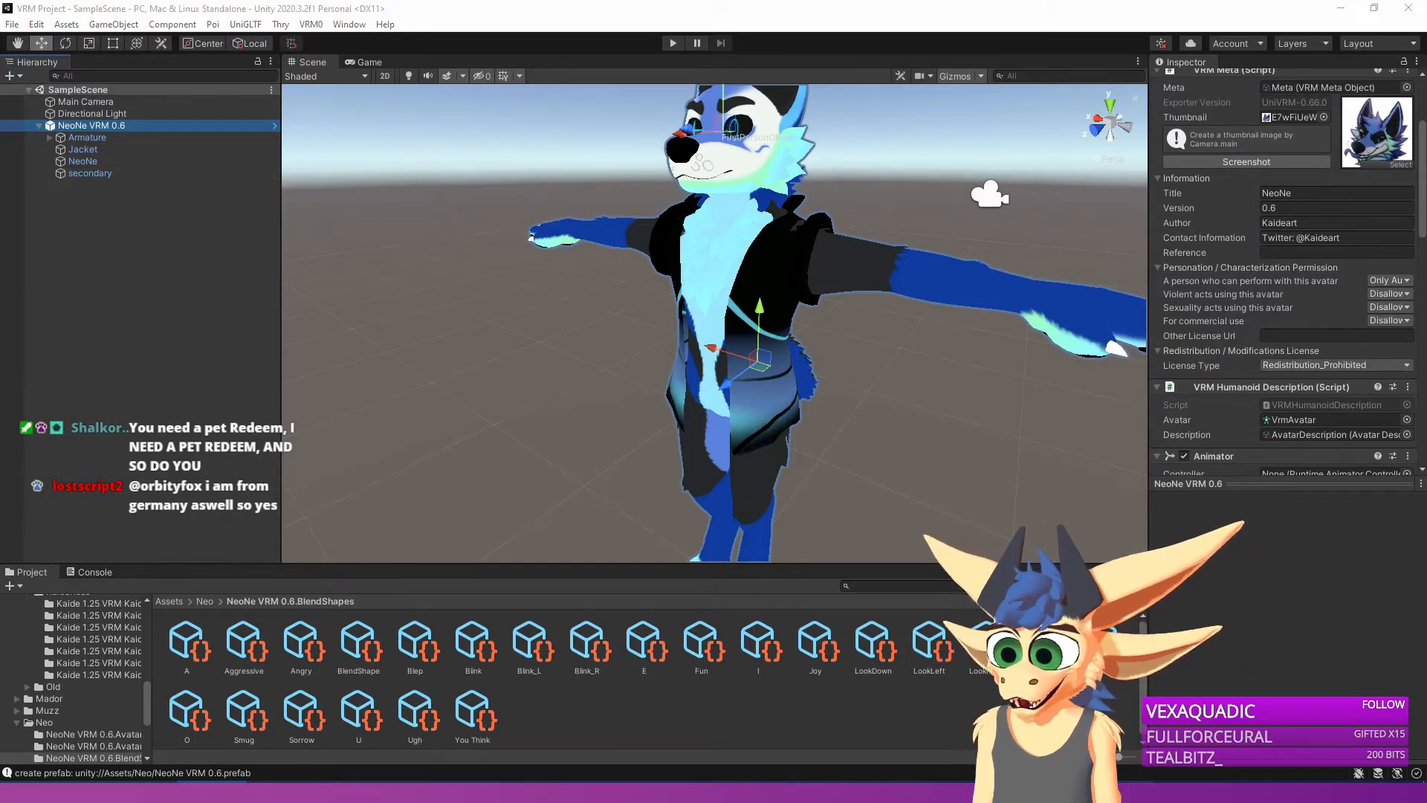
drag(453, 4, 1426, 327)
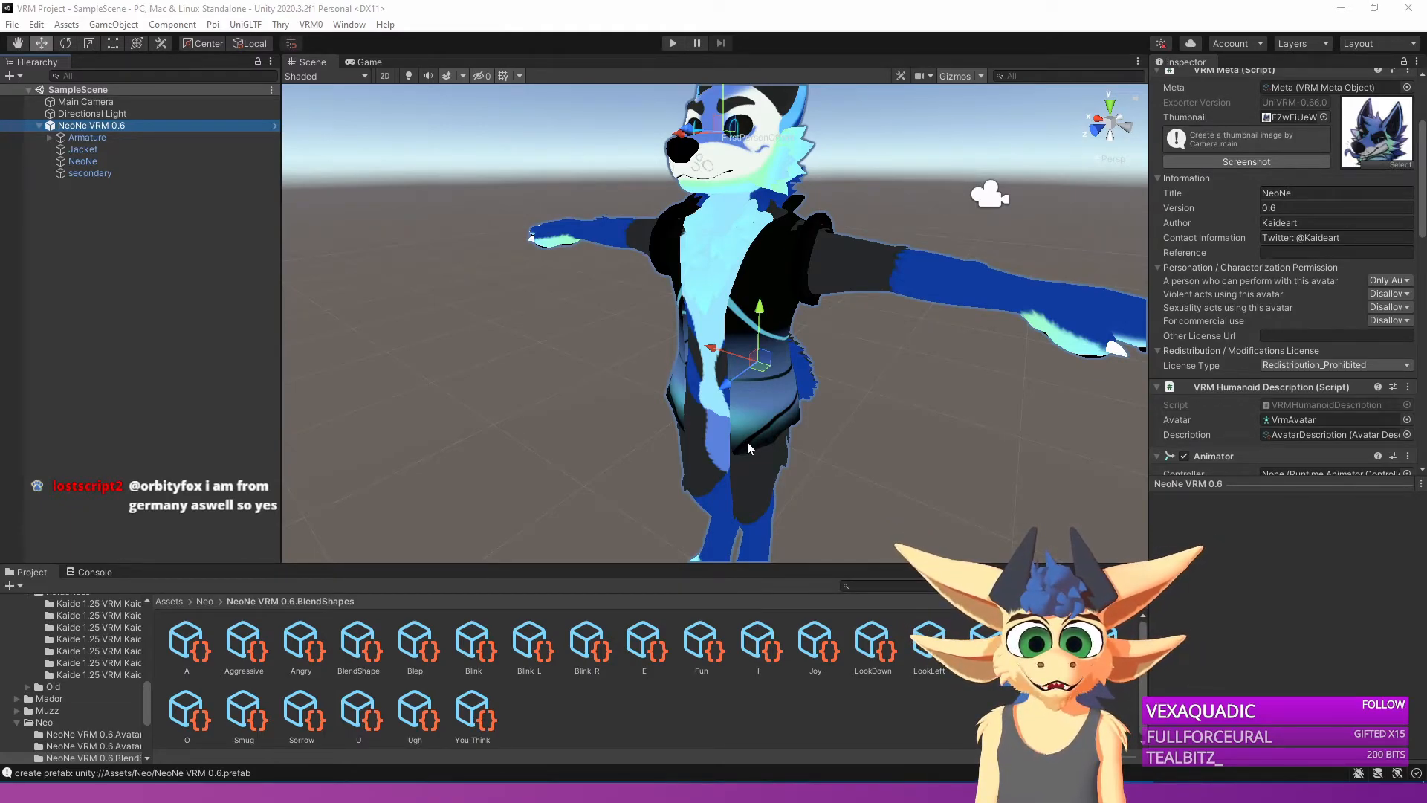
click(83, 174)
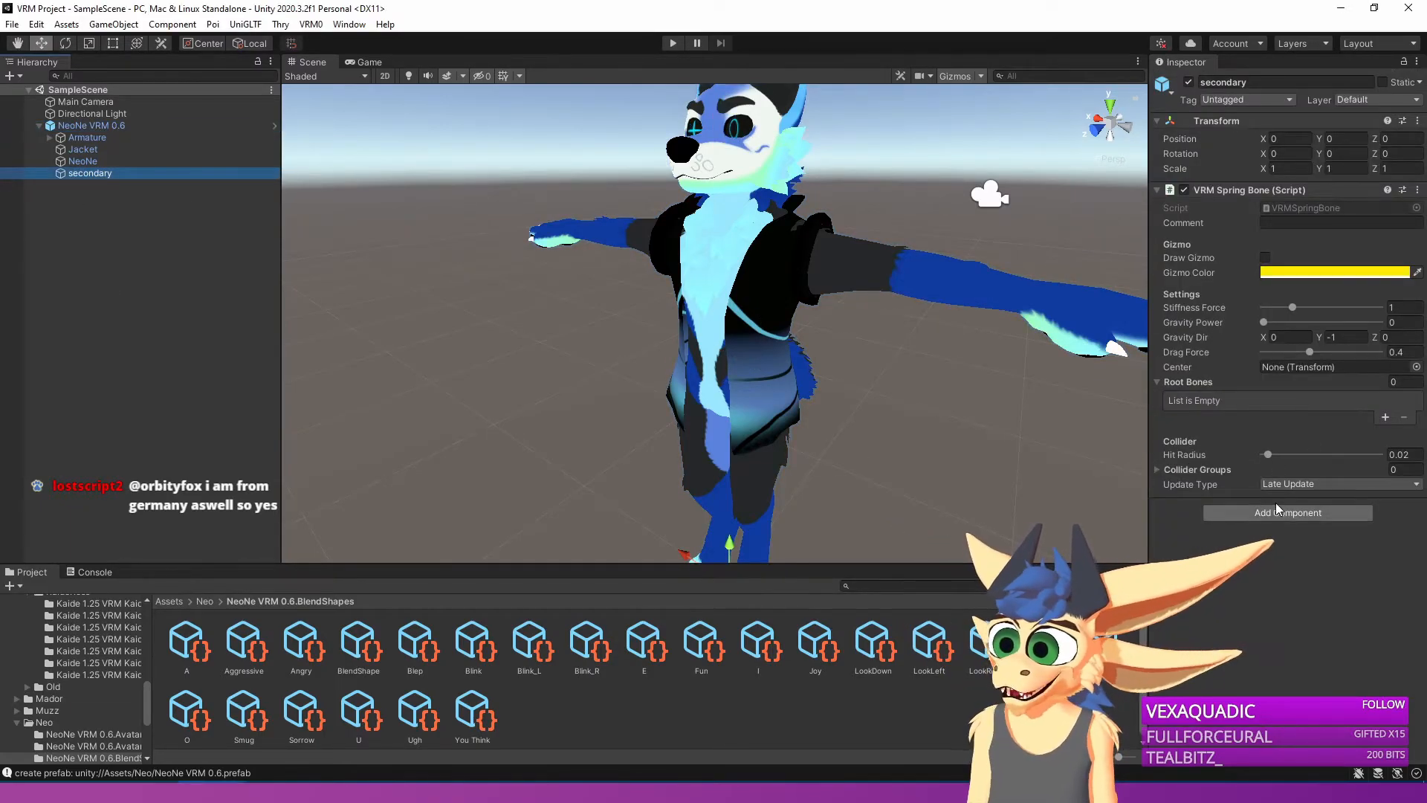
click(1402, 381)
text(2)
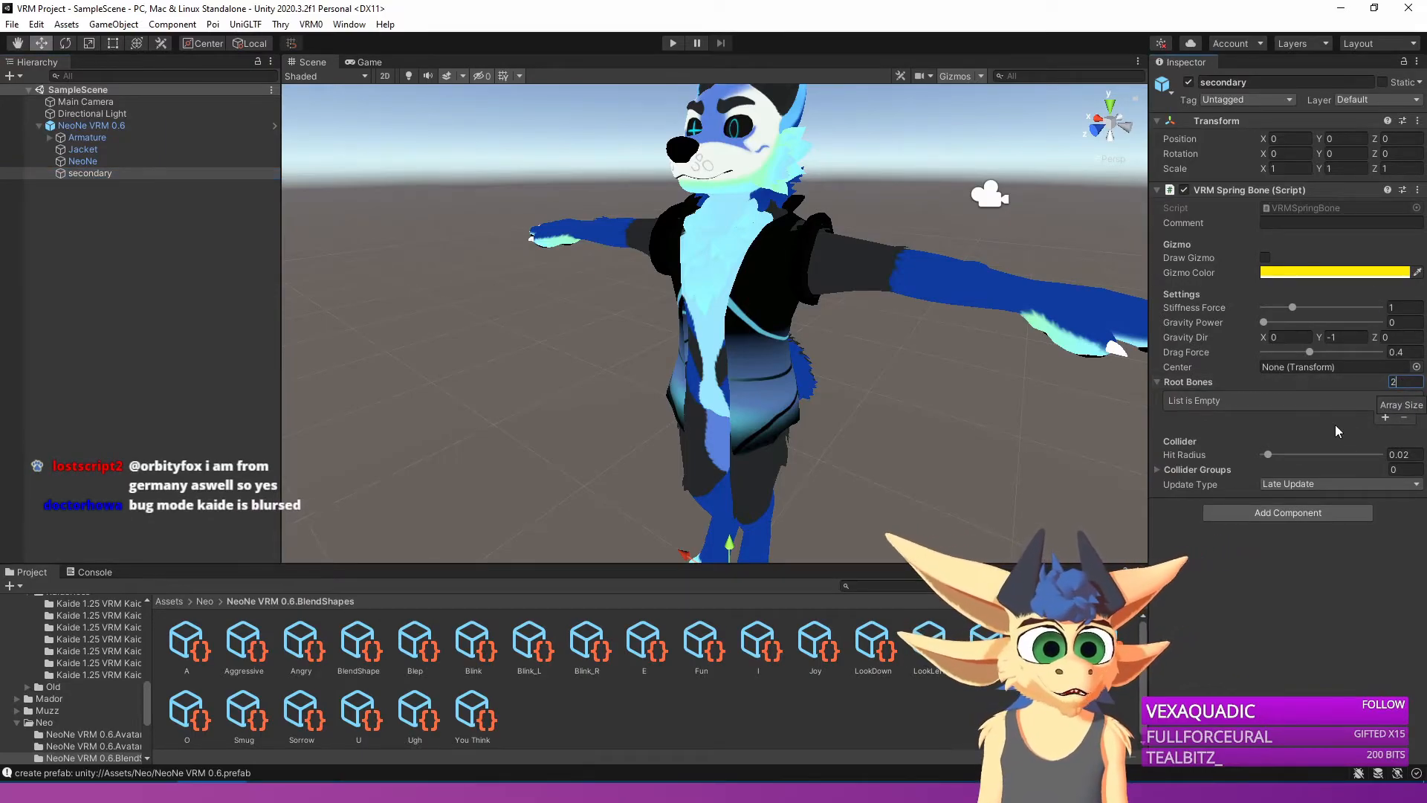
click(1362, 384)
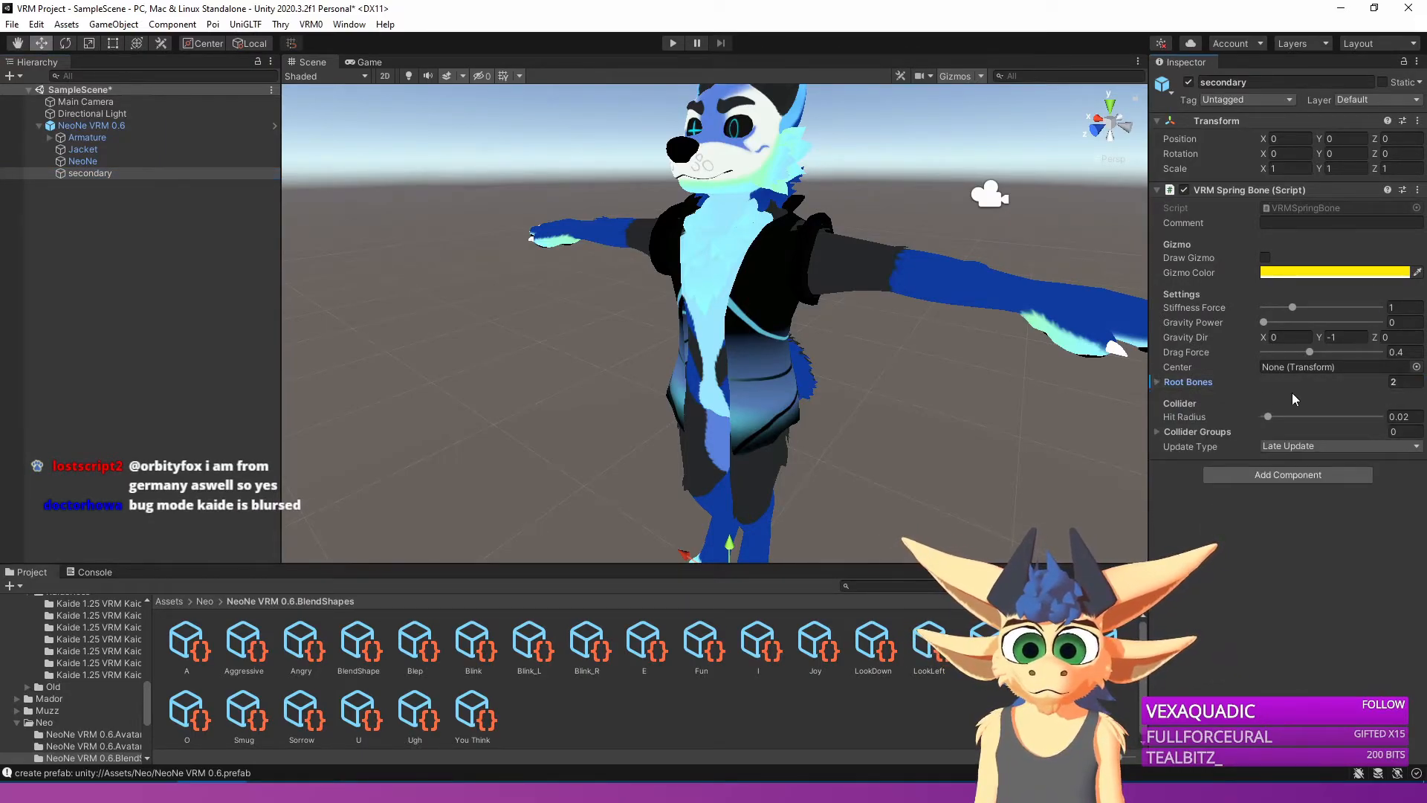
Expand the spring bone's Root Bones list and assign Ear02_L to Element 0.
click(1249, 382)
click(1411, 401)
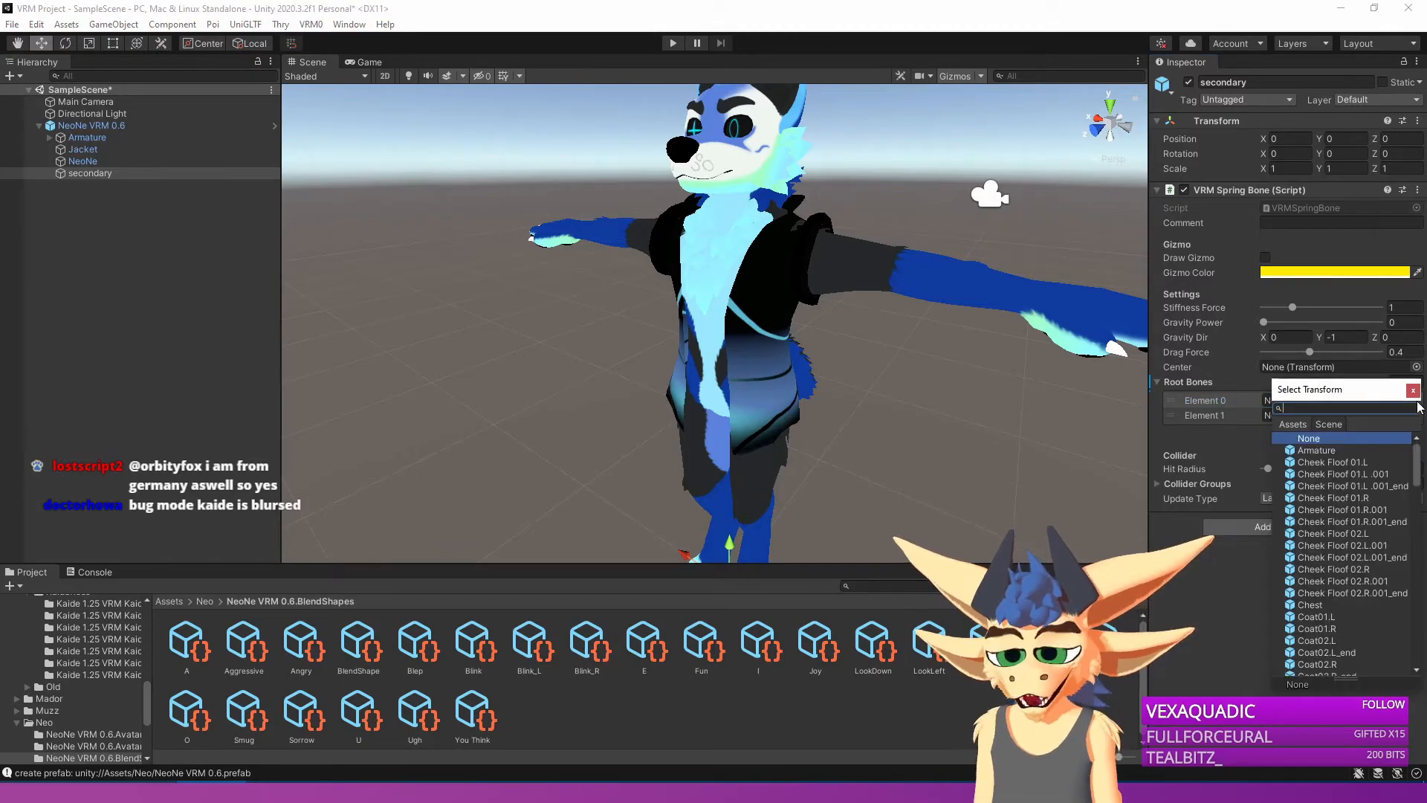
key(Down)
key(Down)
key(Down)
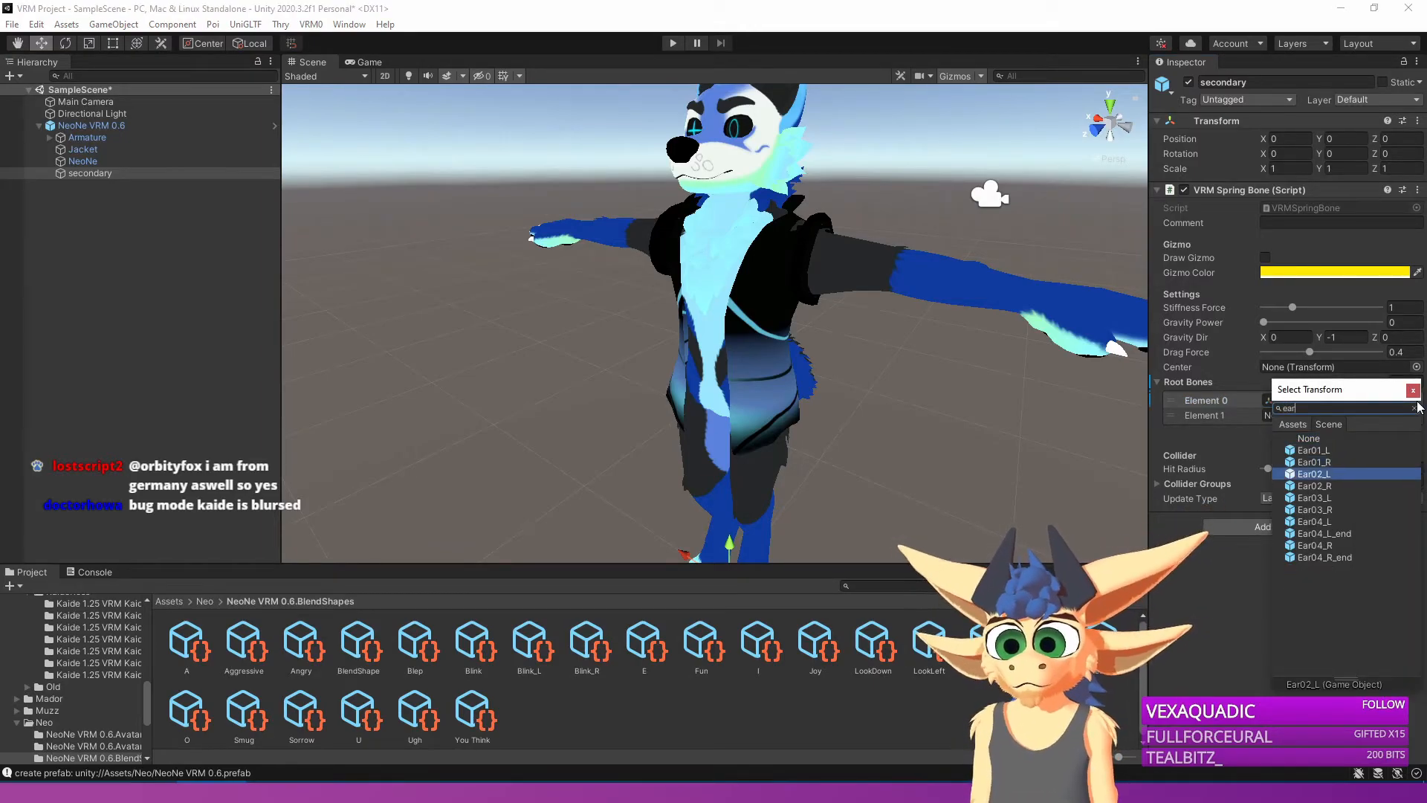
key(Return)
Assign Ear02_R to Element 1 of the spring bone's Root Bones.
click(1411, 416)
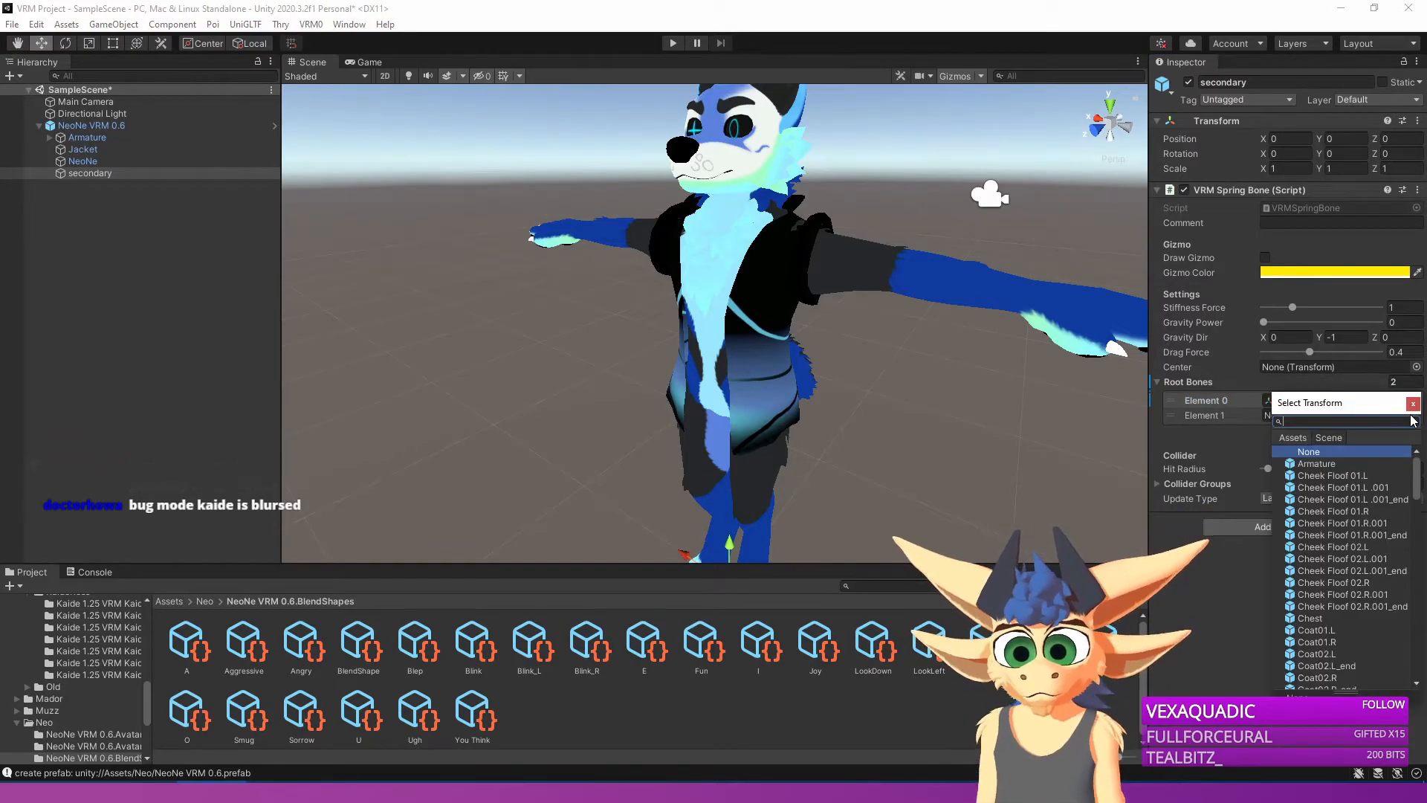
key(Down)
key(Down)
key(Down)
key(Down)
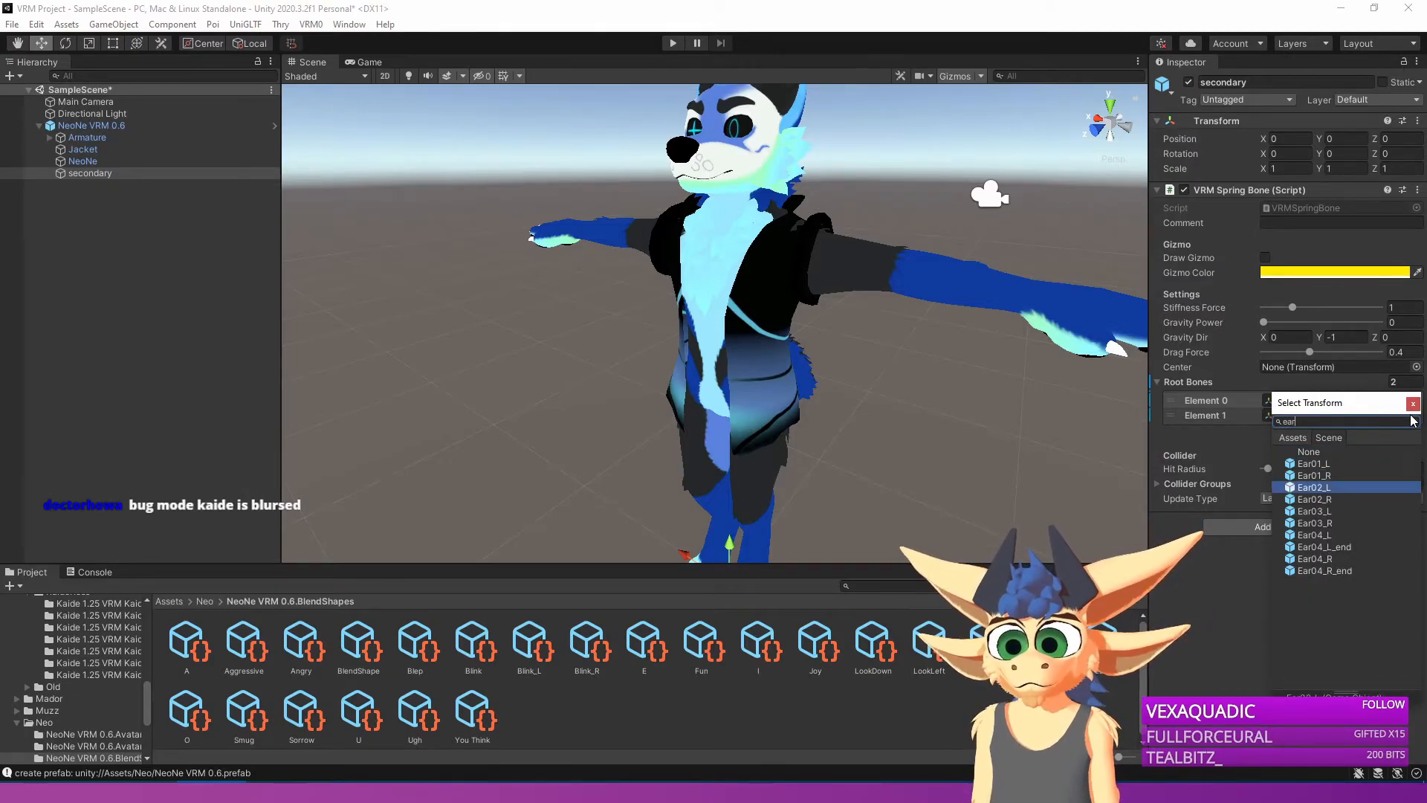
key(Return)
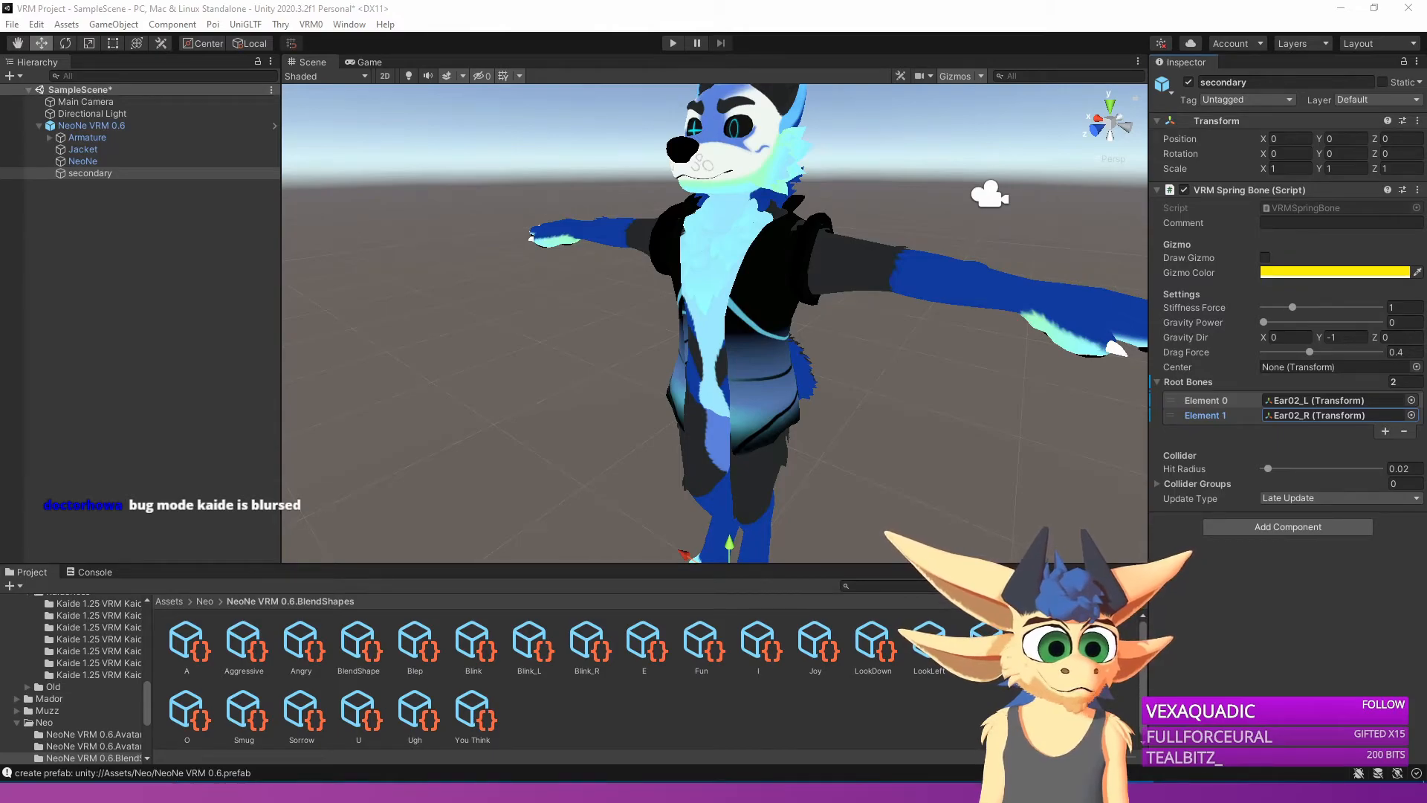
Add a second VRM Spring Bone component to the secondary object and set its Root Bones size to 5, expanding the list.
click(1323, 526)
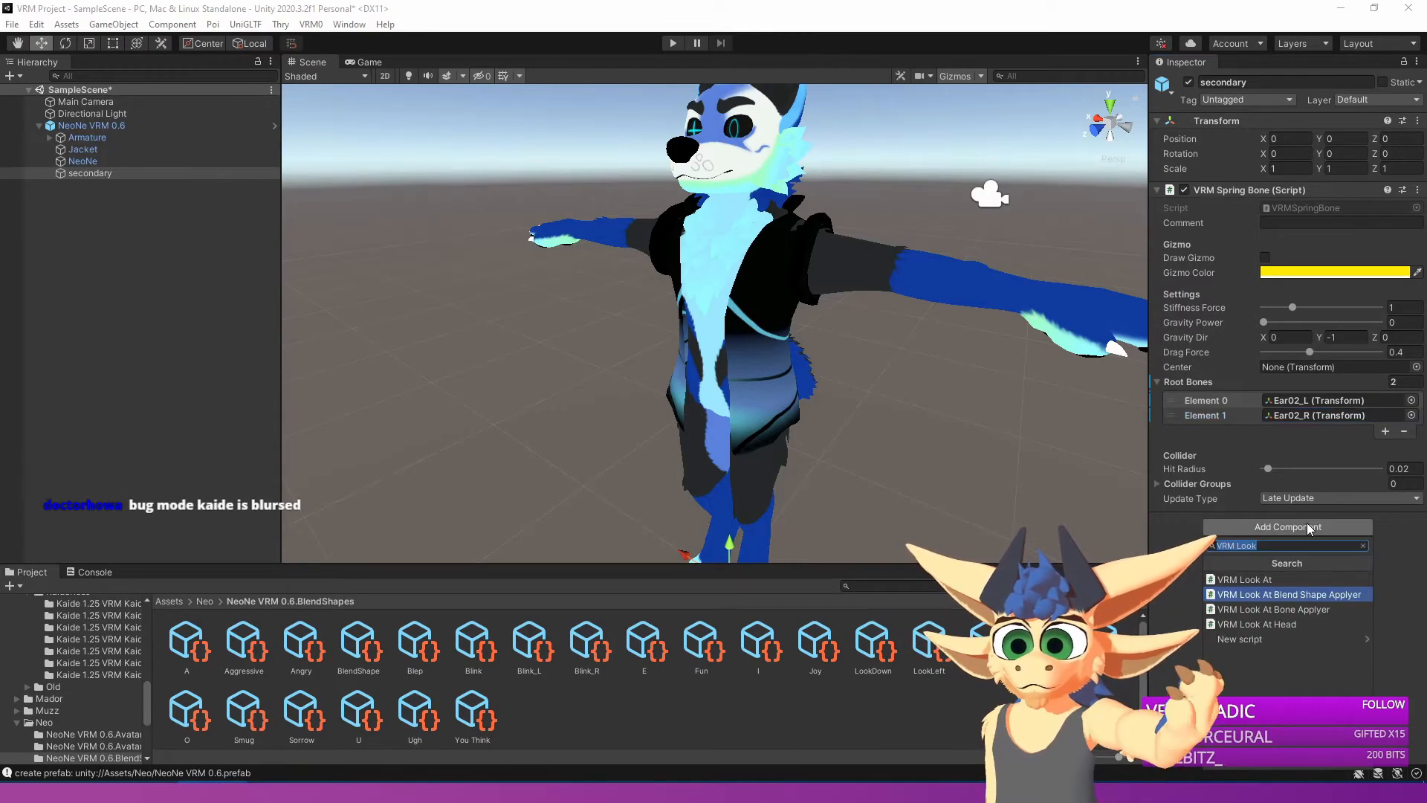
text(VRM Sp)
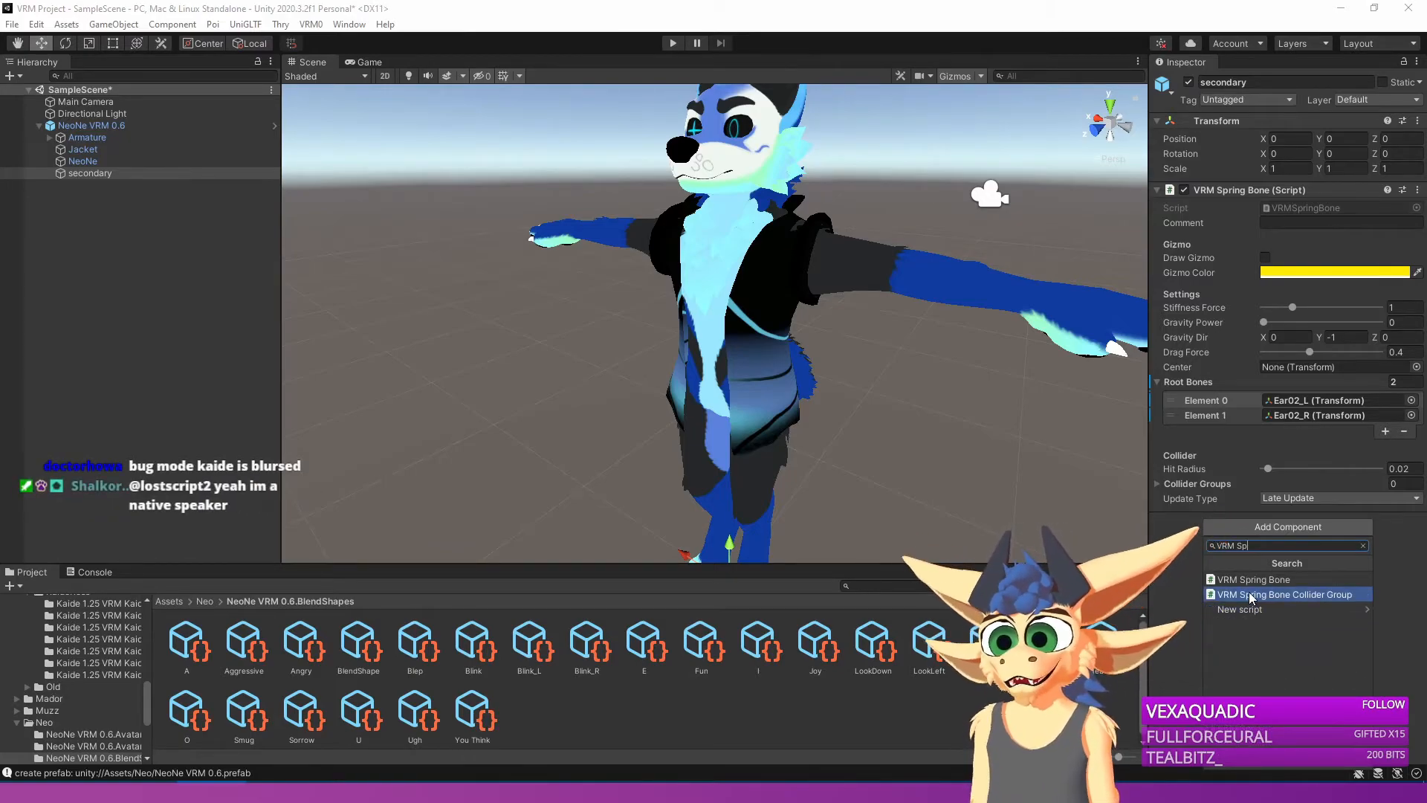
click(1297, 580)
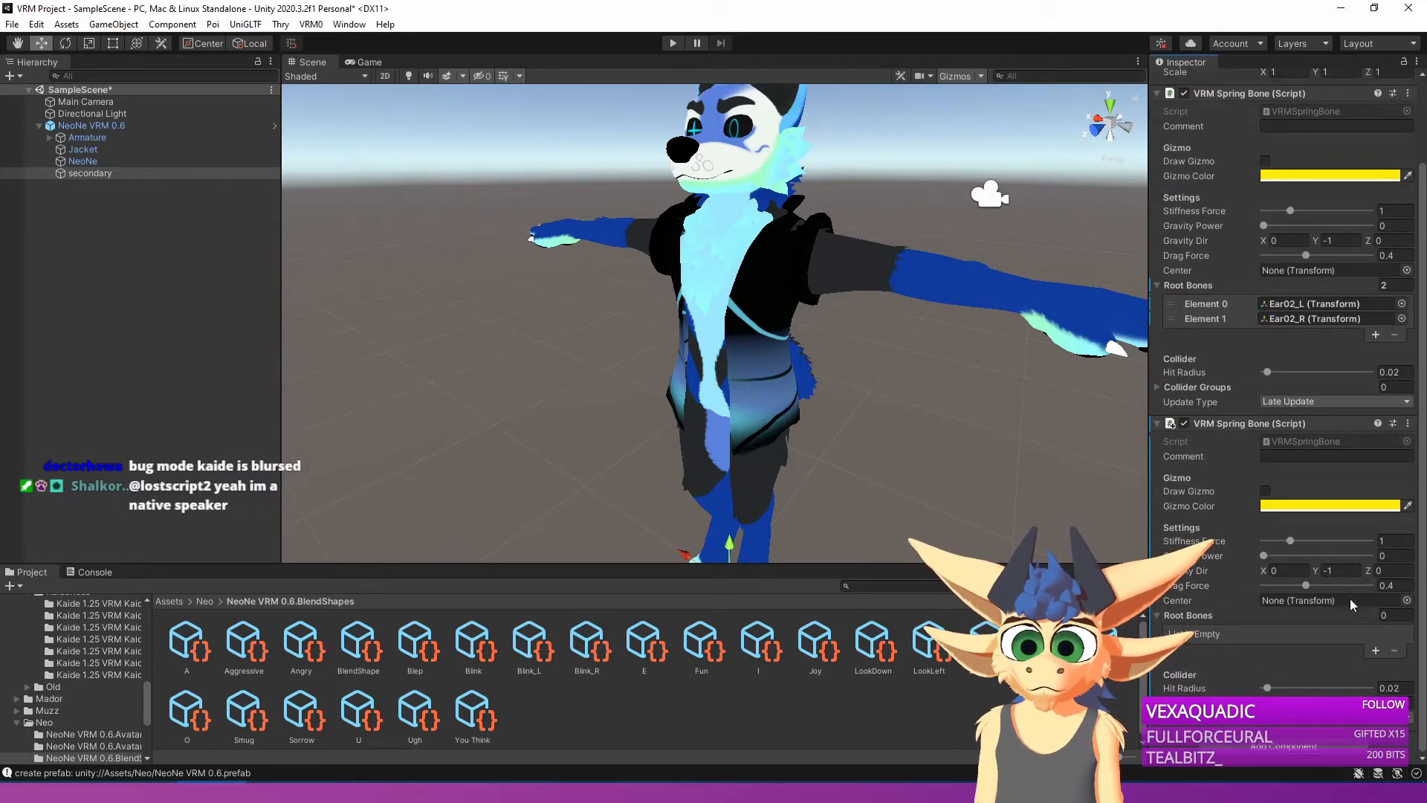
click(1405, 616)
text(5)
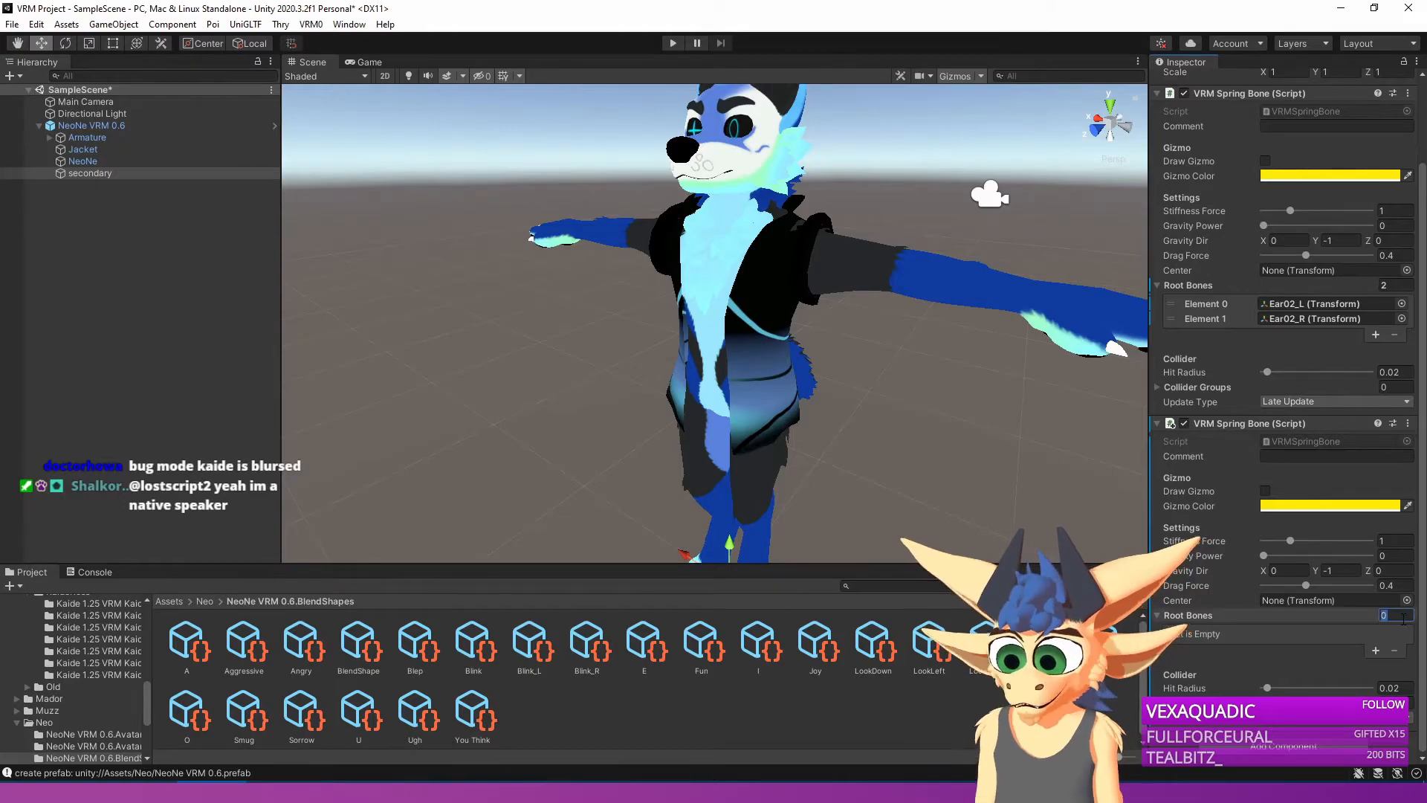
click(1320, 617)
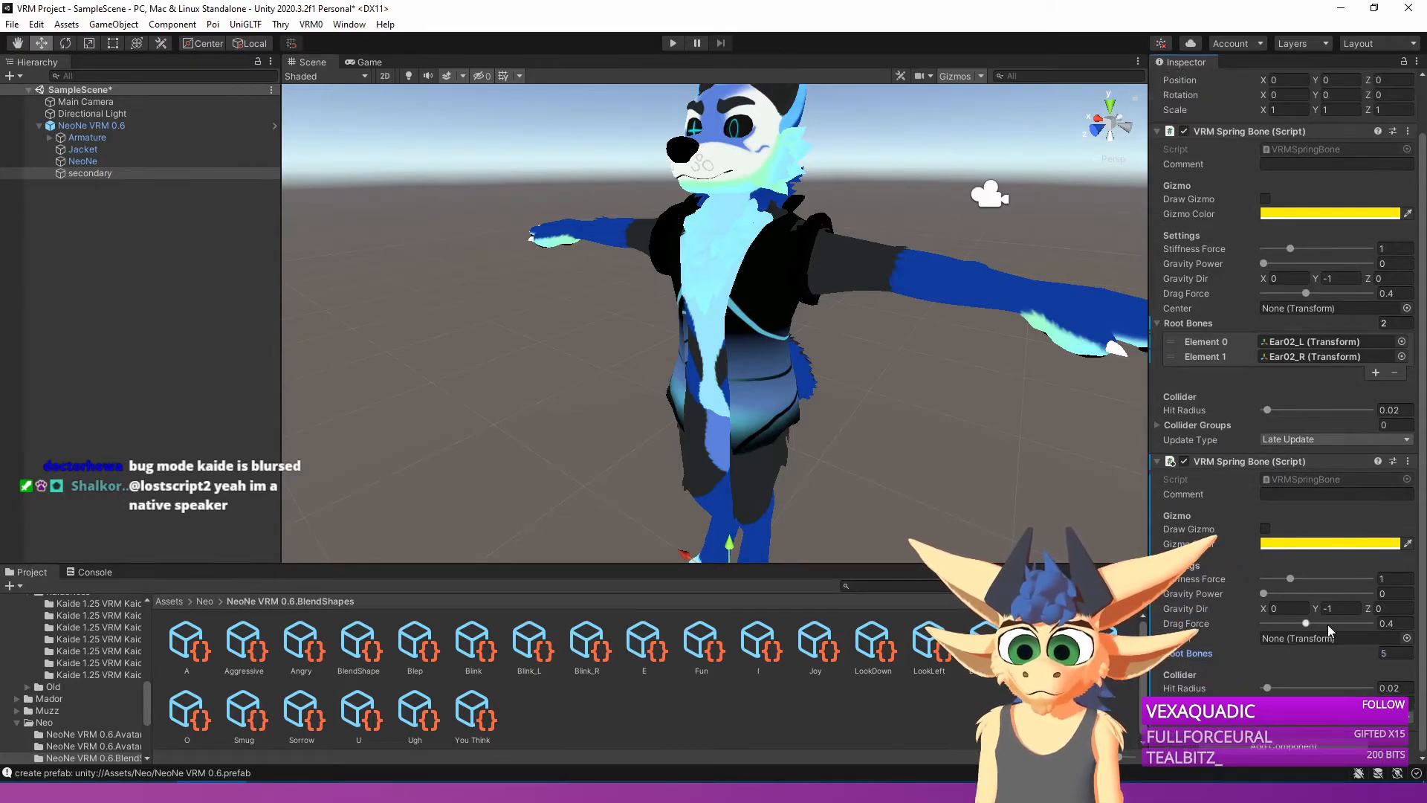
click(1188, 654)
scroll(1314, 668, down, 3)
Assign Hair01 to Element 0 of the second spring bone's Root Bones.
click(1332, 580)
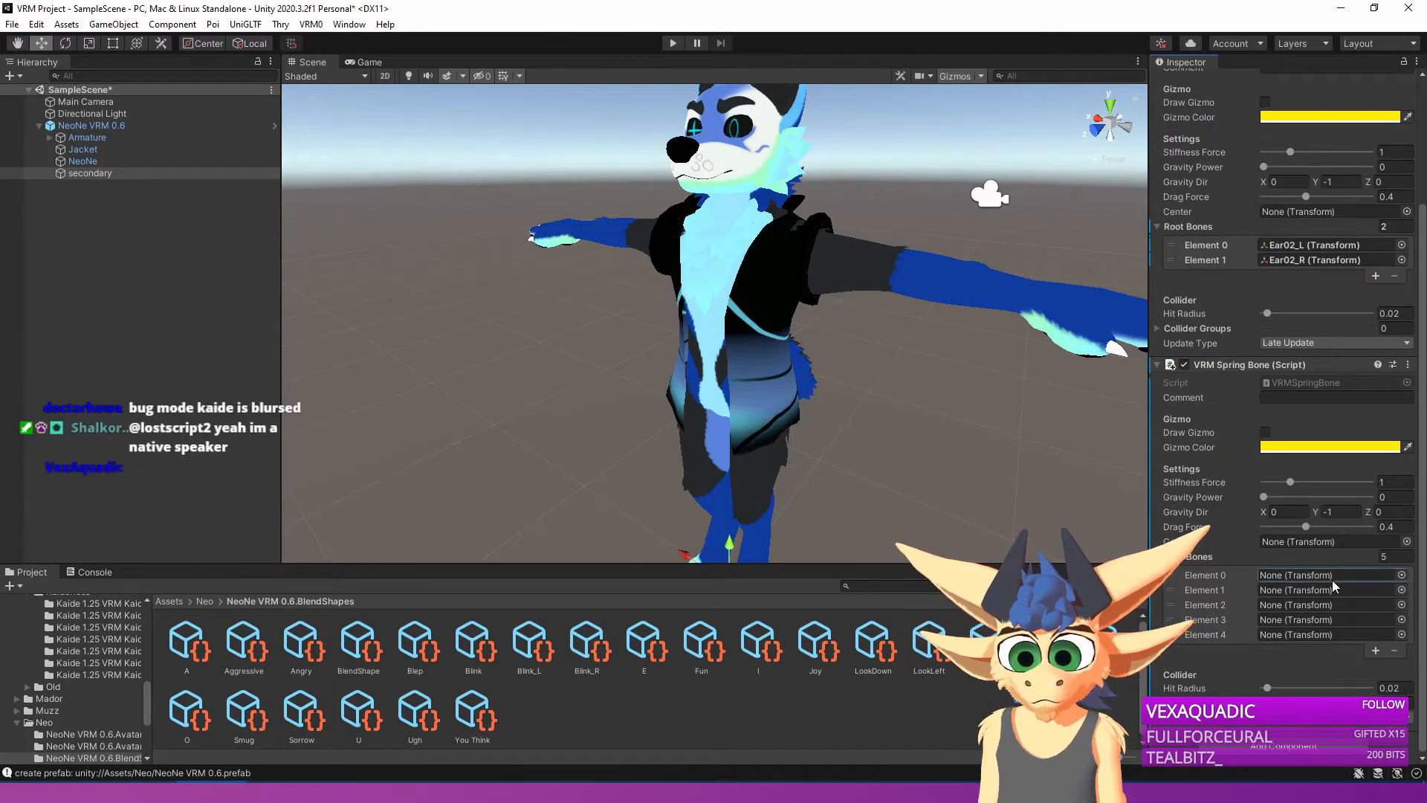
click(1402, 575)
text(hair)
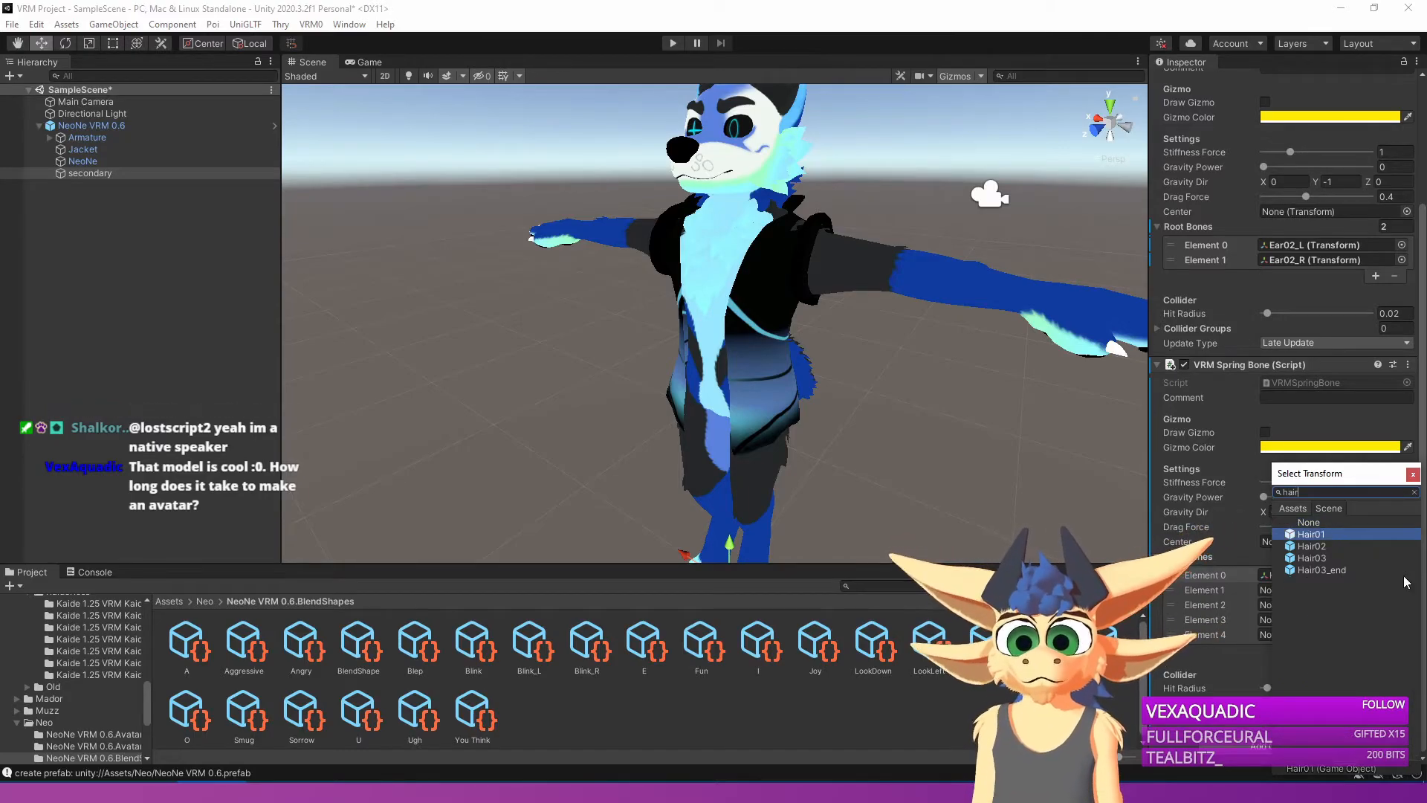
double_click(1312, 534)
Assign Hair02 to Element 0 of the second spring bone's Root Bones.
click(1402, 589)
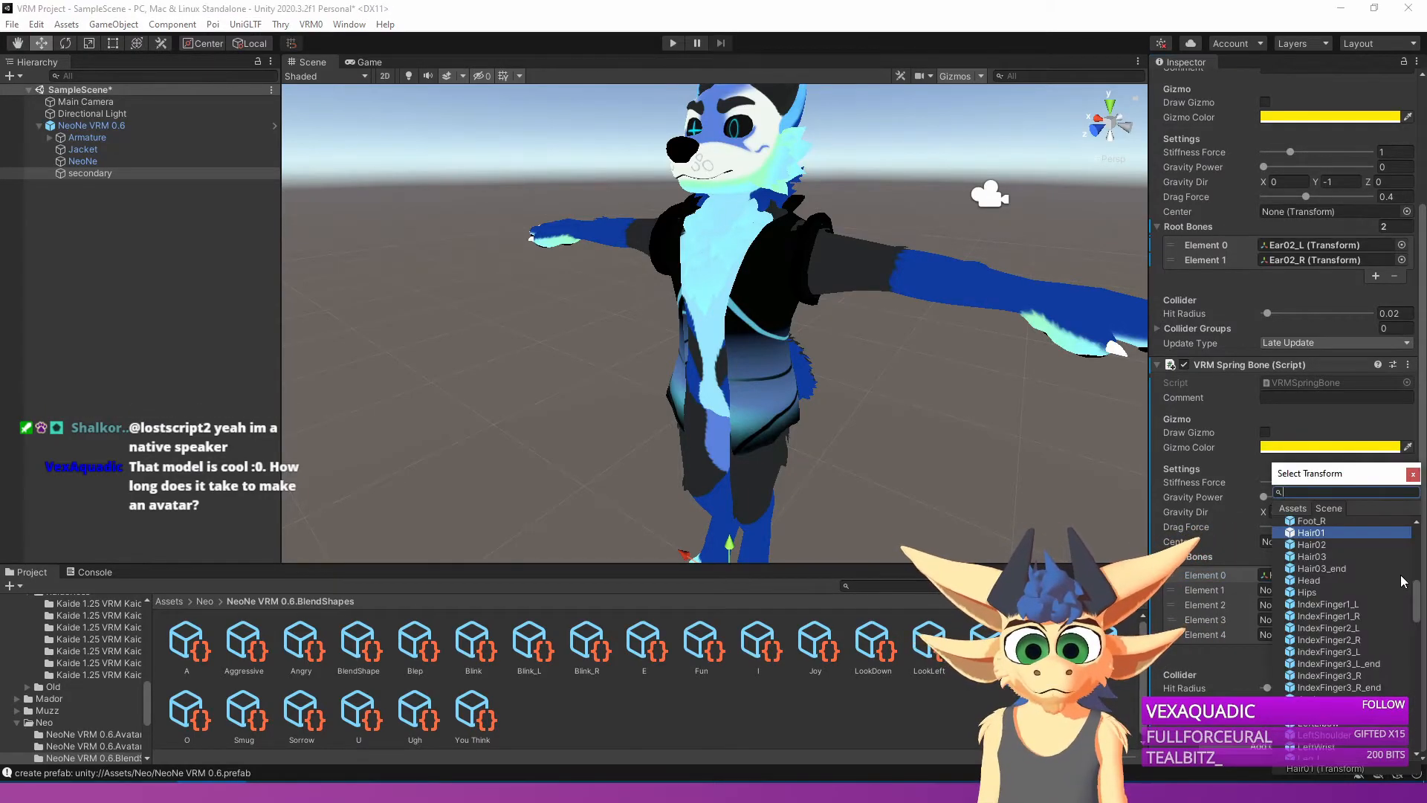
text(haur)
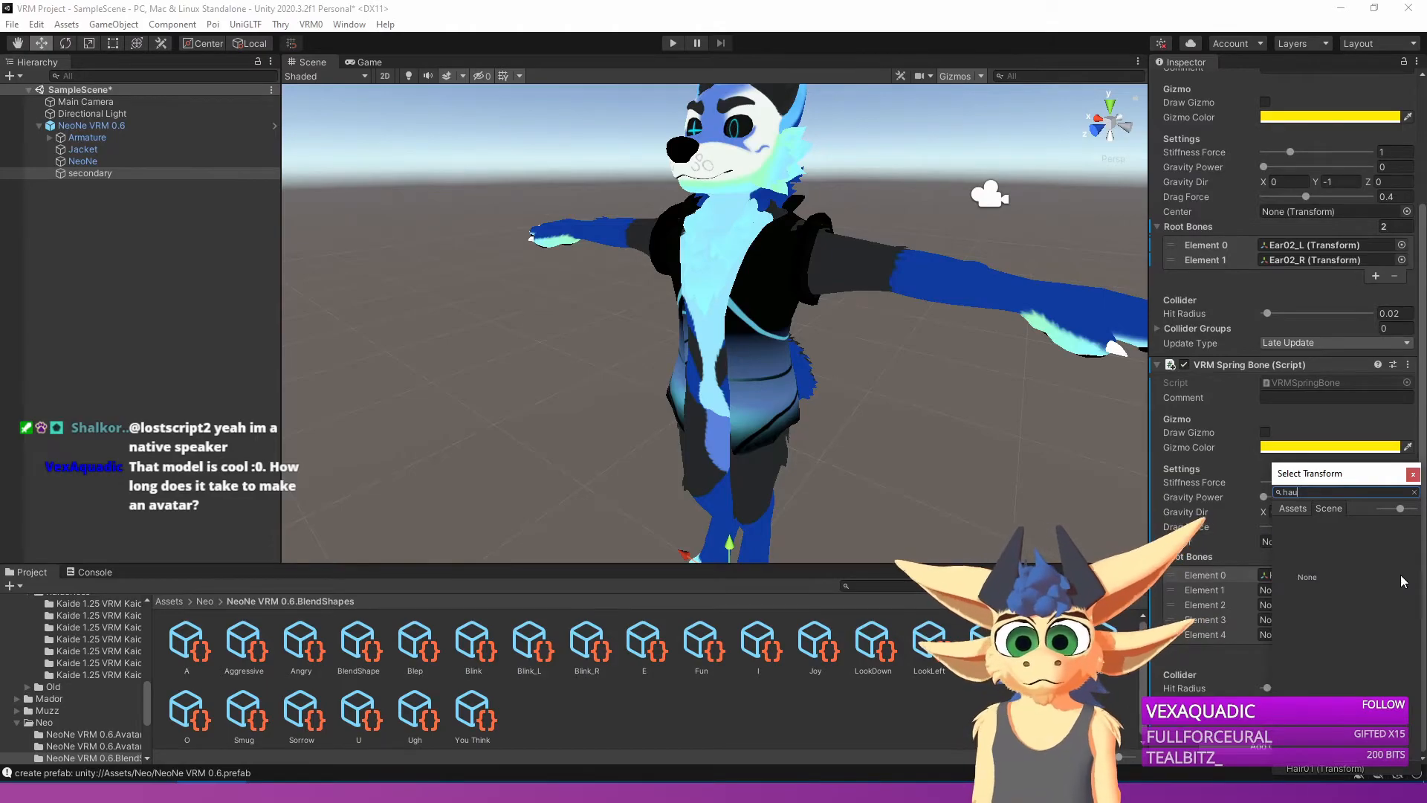
key(BackSpace)
key(BackSpace)
key(BackSpace)
key(BackSpace)
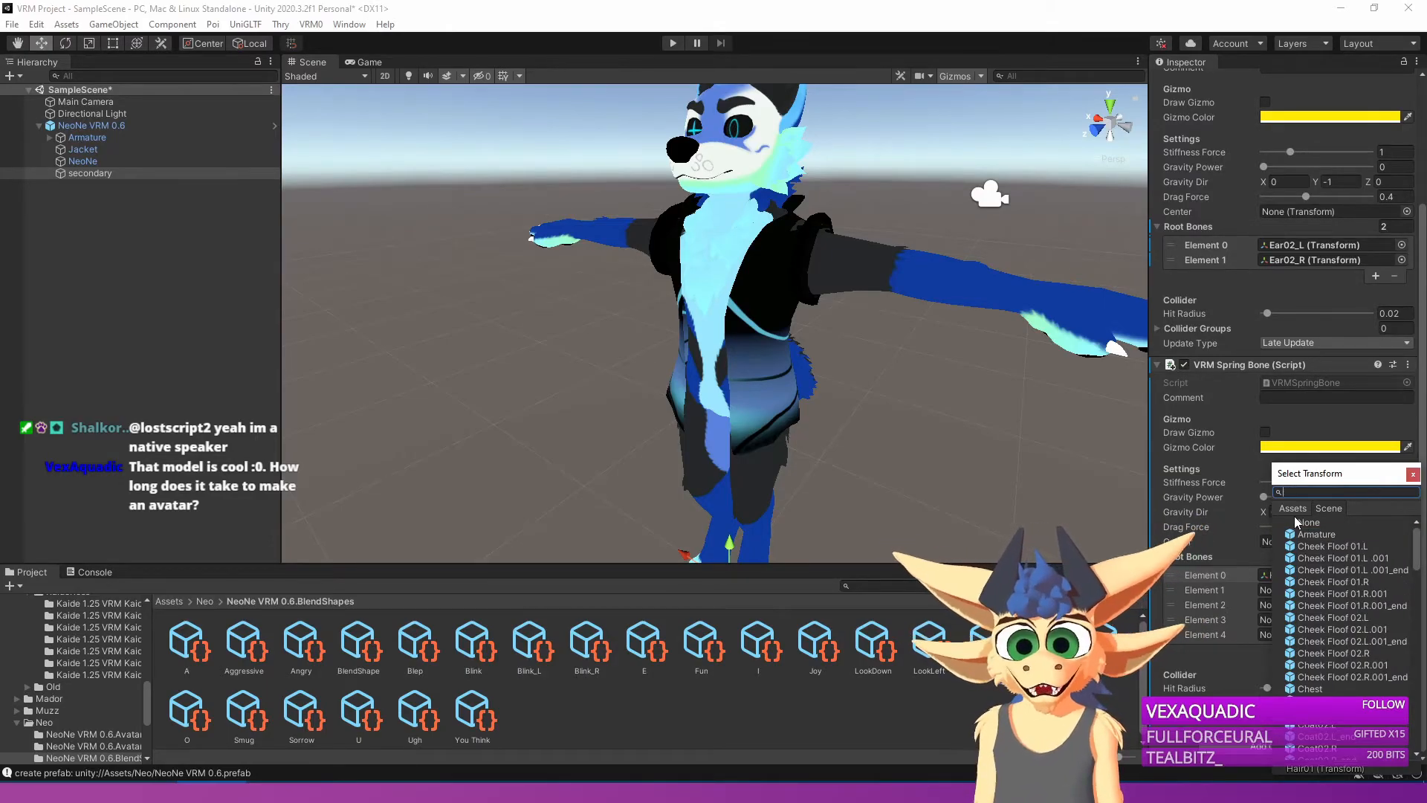
text(ha)
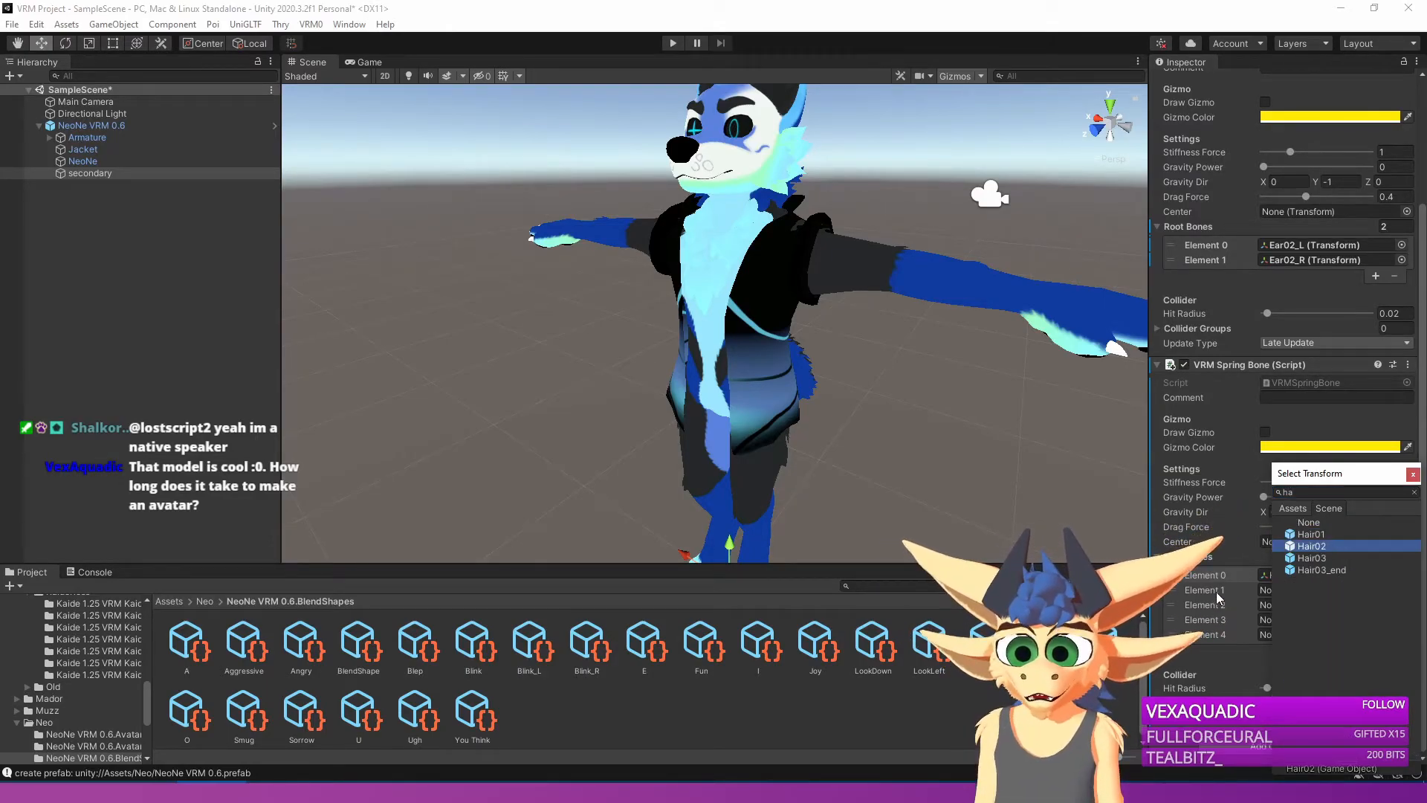
double_click(1322, 546)
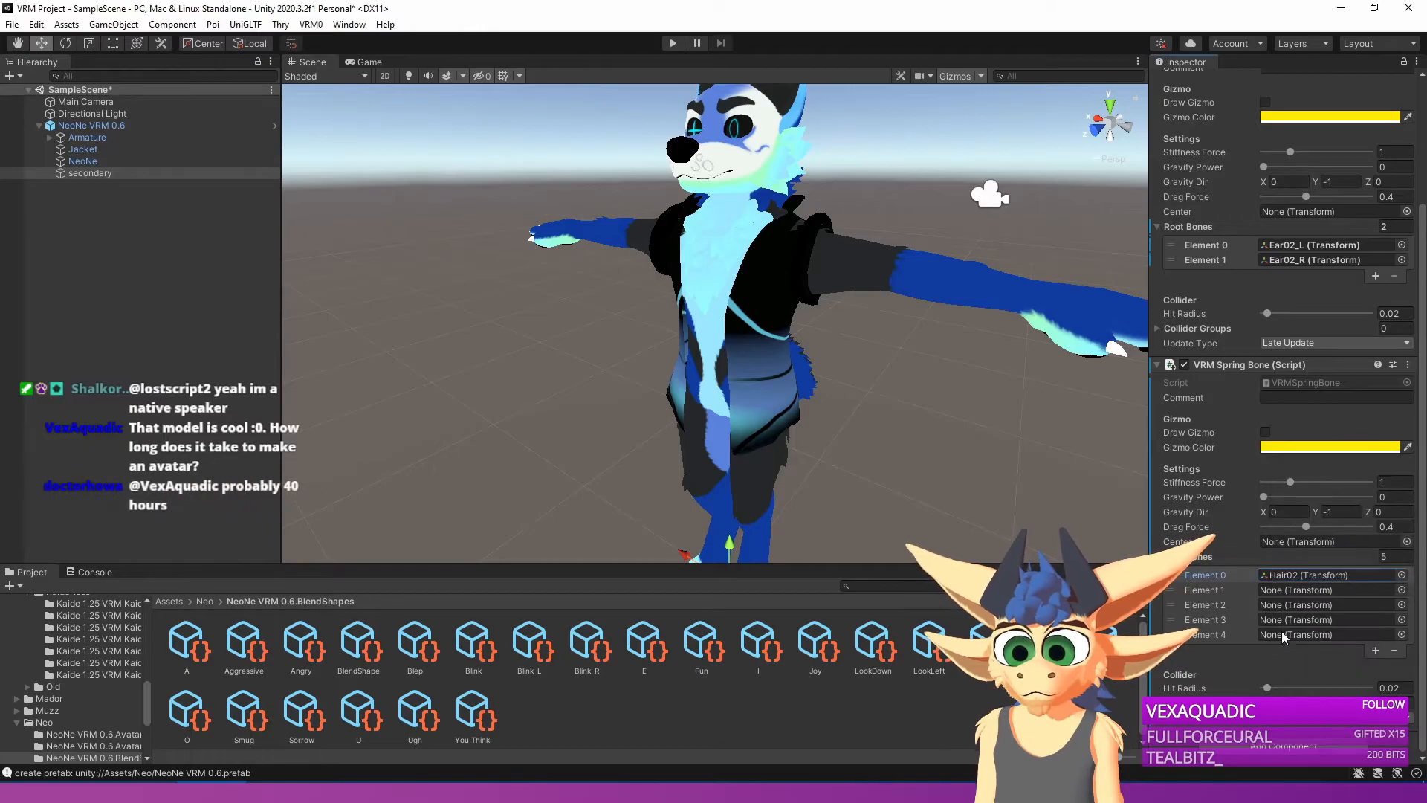
Assign Cheek Floof 01.L to Element 1 of the second spring bone's Root Bones.
click(1402, 589)
text(chee)
key(Down)
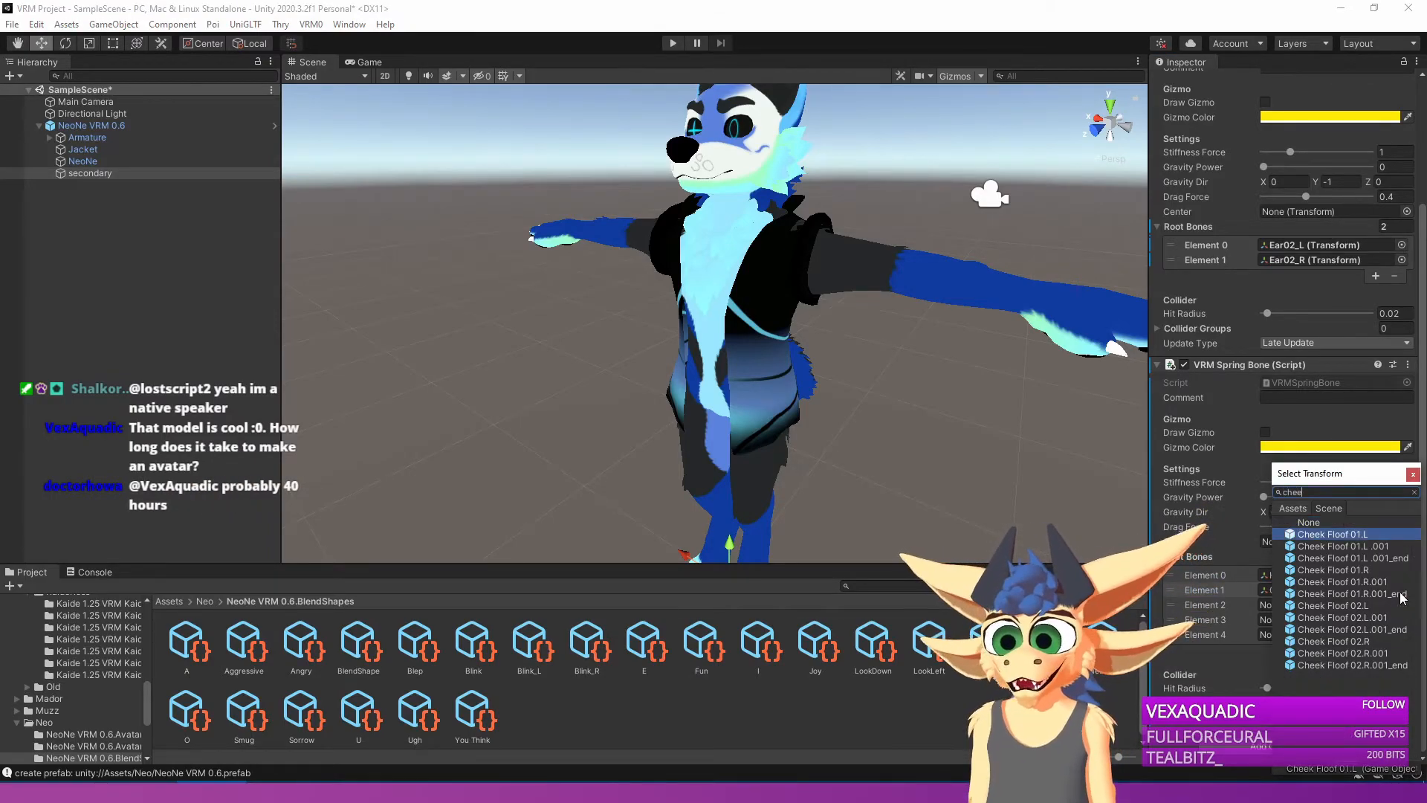
key(Return)
Assign Cheek Floof 01.R to Element 2 of the second spring bone's Root Bones.
click(1402, 606)
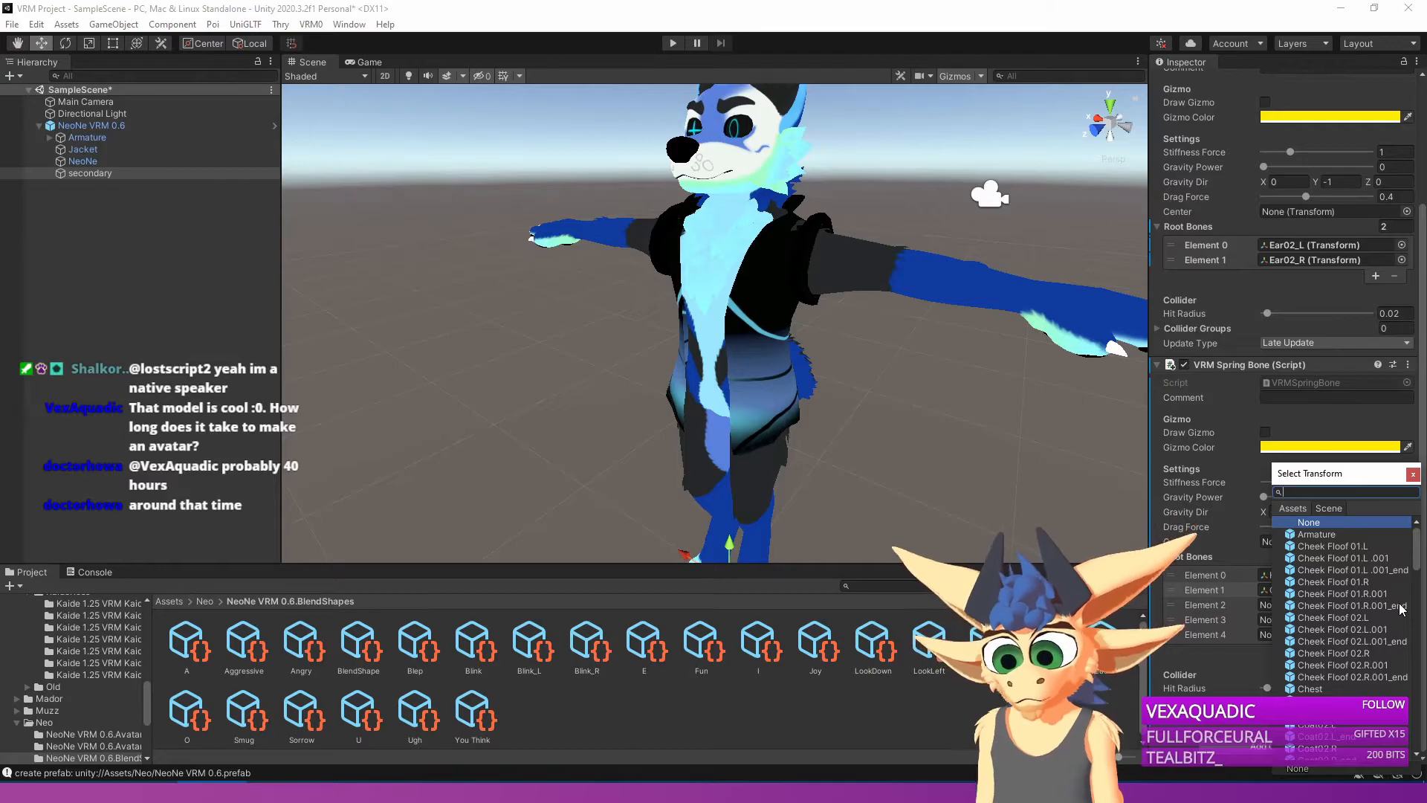
text(chec)
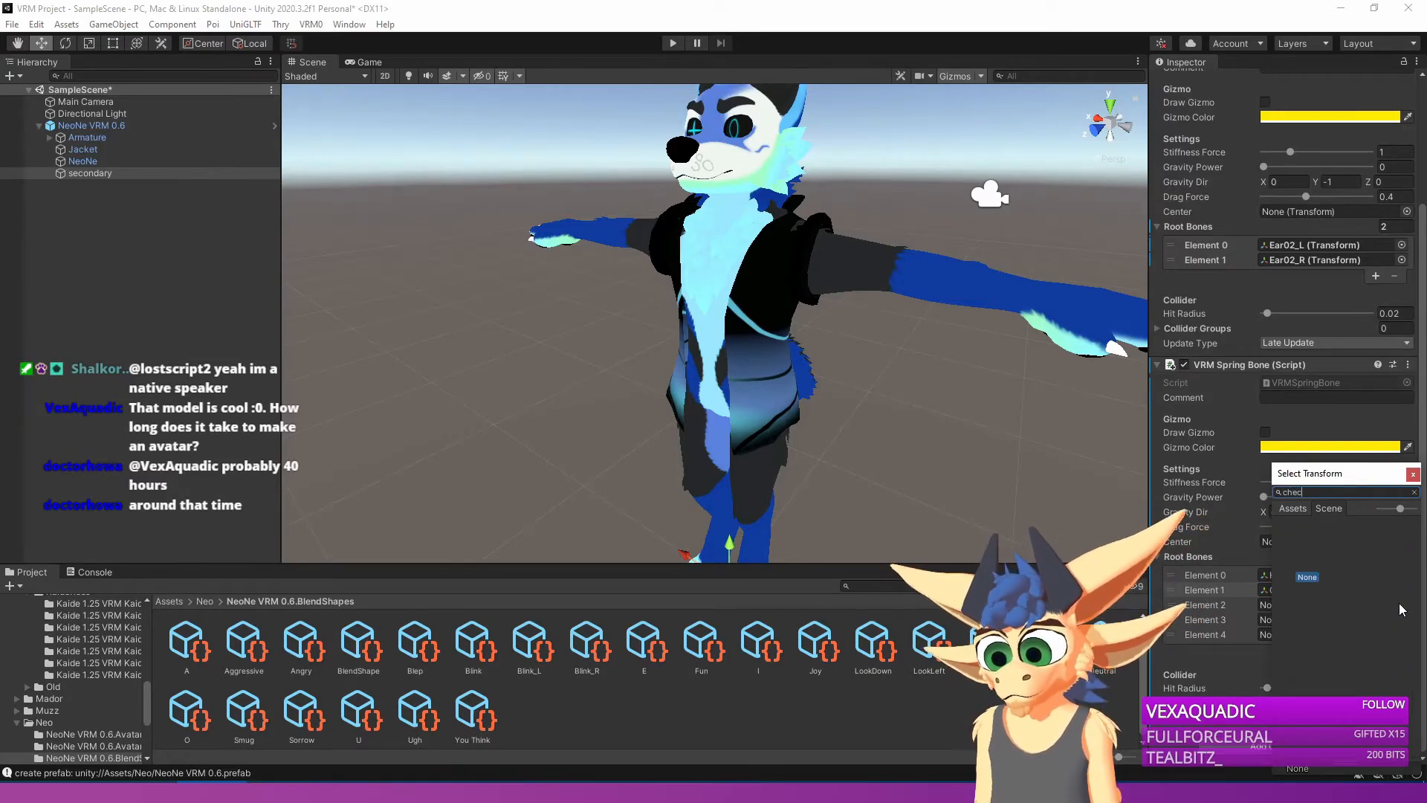
key(BackSpace)
text(e)
key(Down)
key(Down)
key(Down)
key(Down)
key(Return)
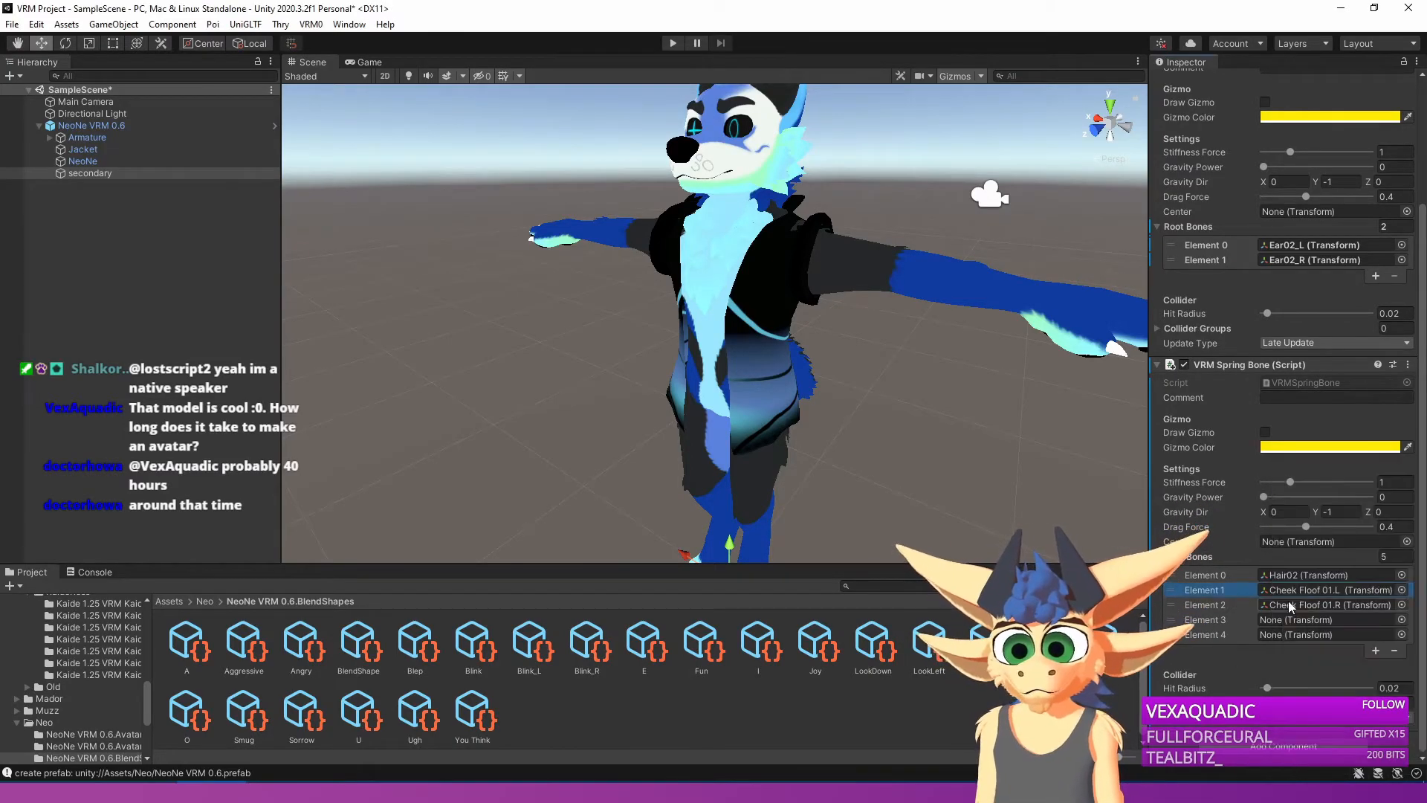
click(1312, 605)
Assign Cheek Floof 02.L to Element 3 of the second spring bone's Root Bones.
click(1374, 620)
click(1402, 620)
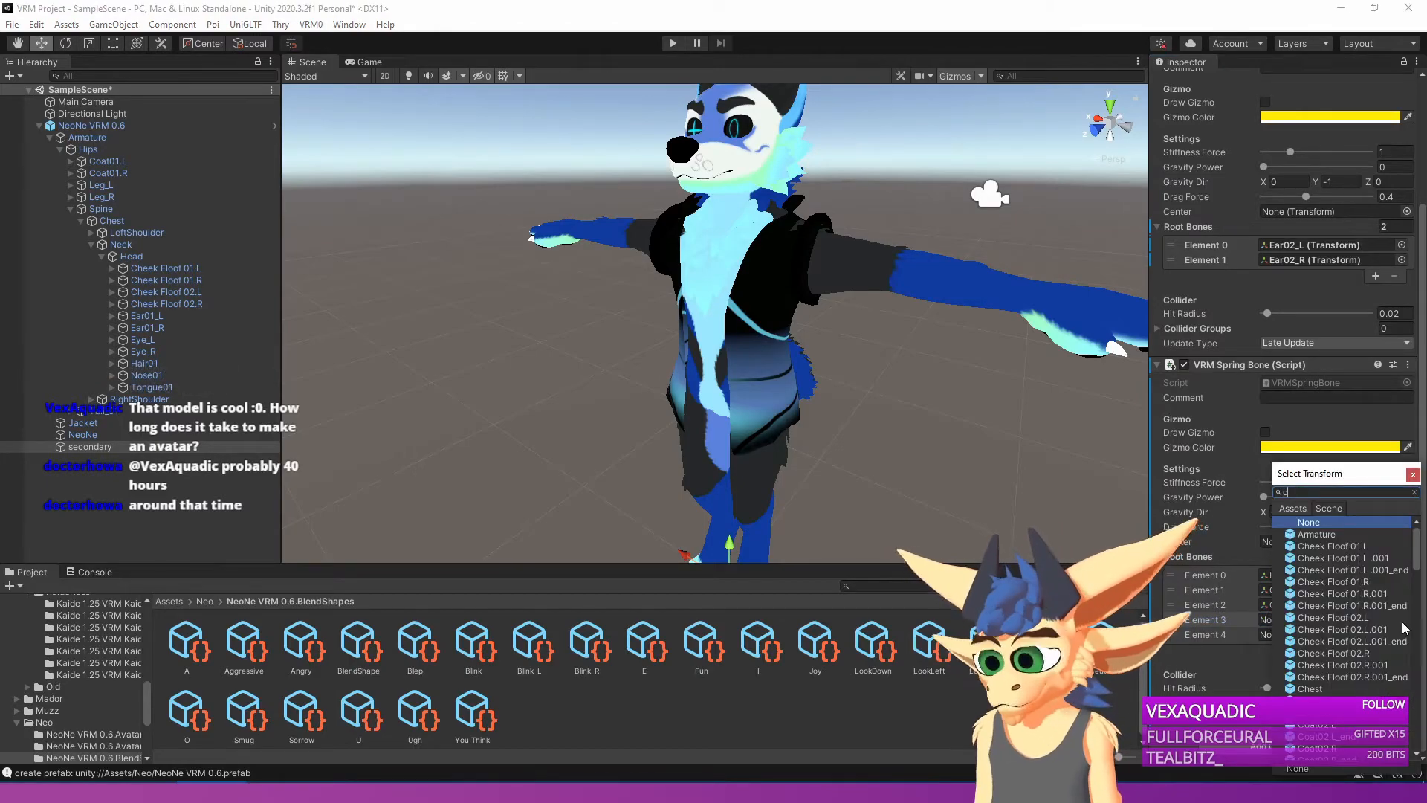
text(che)
key(Down)
key(Down)
key(Down)
key(Down)
key(Down)
key(Down)
key(Down)
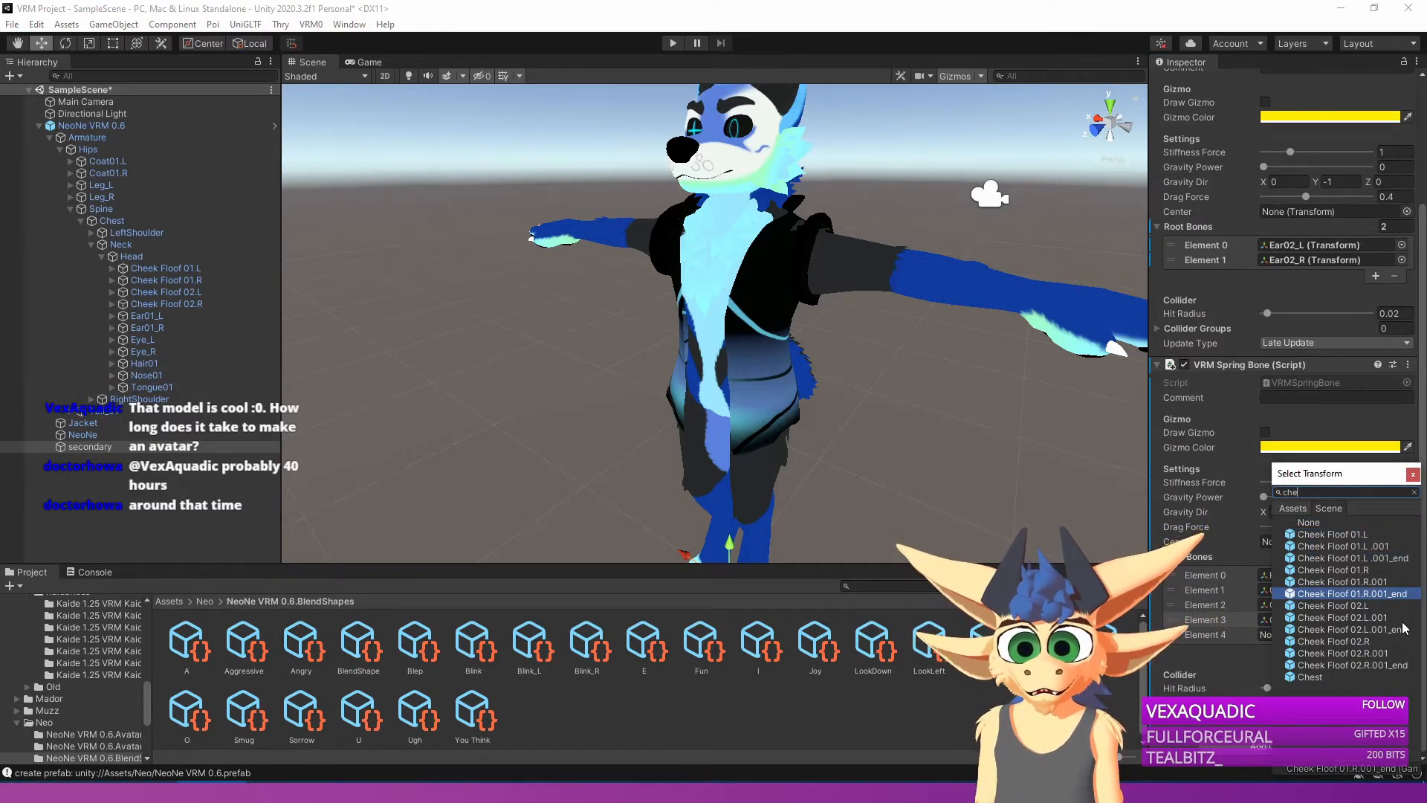
key(Return)
Assign Cheek Floof 02.R to Element 4 of the second spring bone's Root Bones.
click(1401, 636)
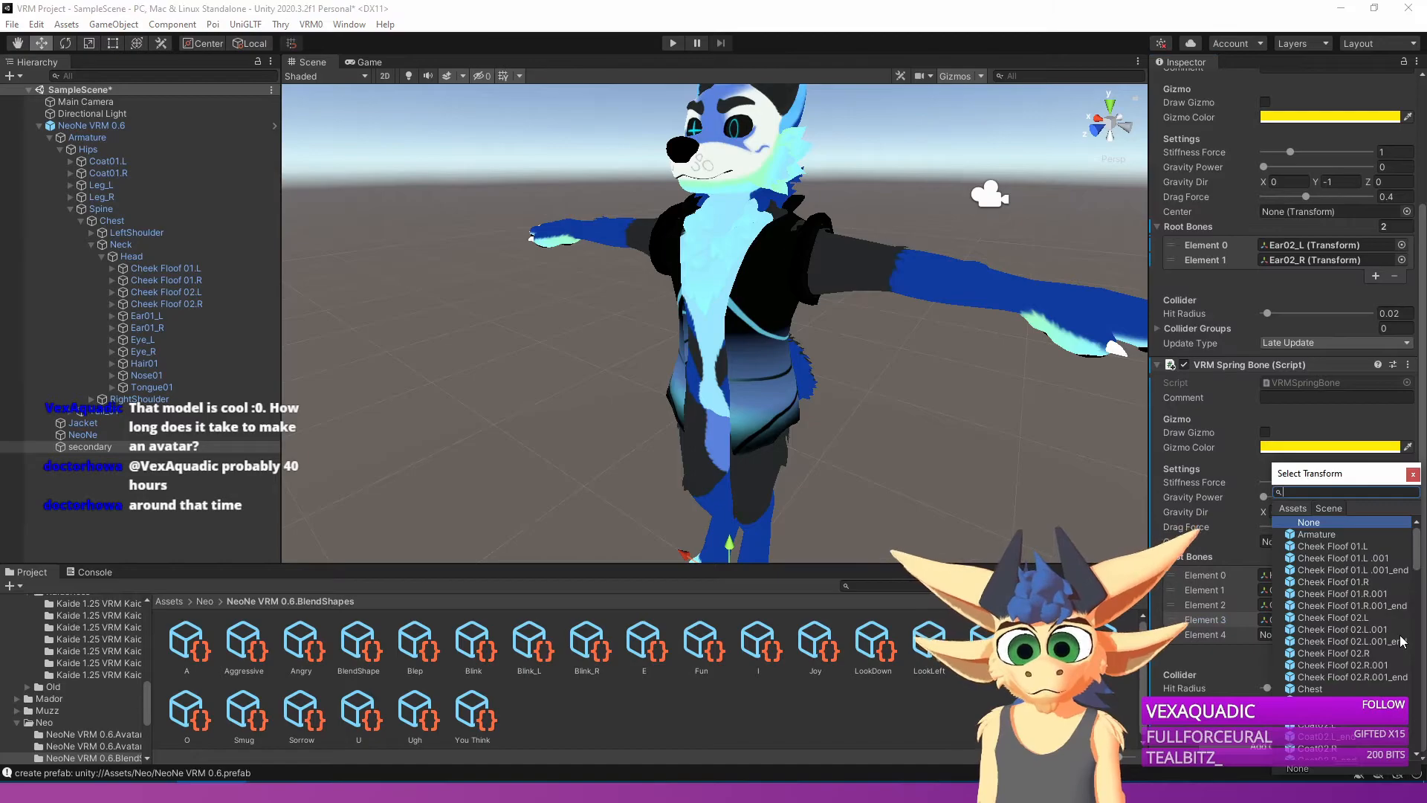
key(Down)
key(Down)
key(Down)
key(Down)
key(Down)
key(Down)
key(Down)
key(Down)
key(Down)
key(Down)
key(Down)
key(Down)
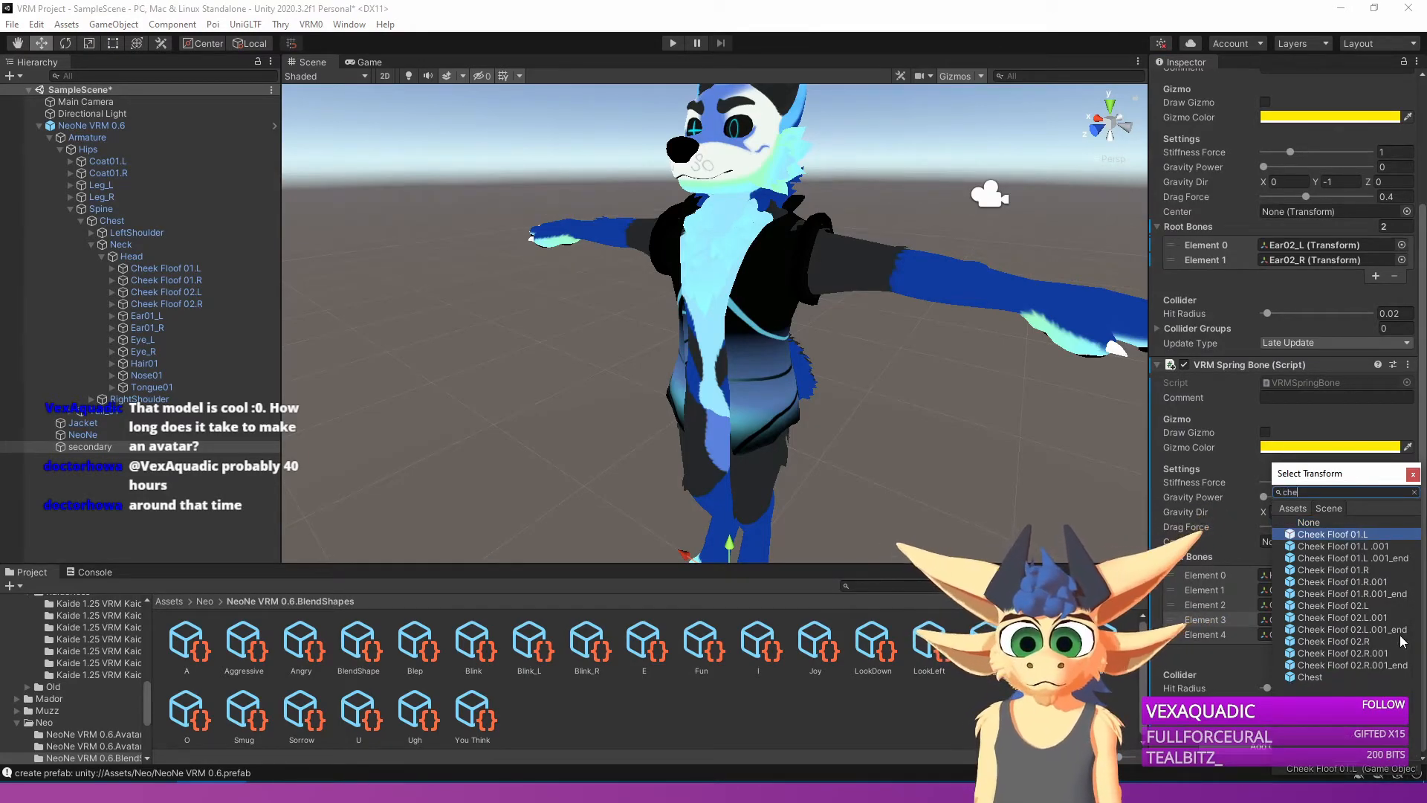
key(Up)
key(Up)
key(Return)
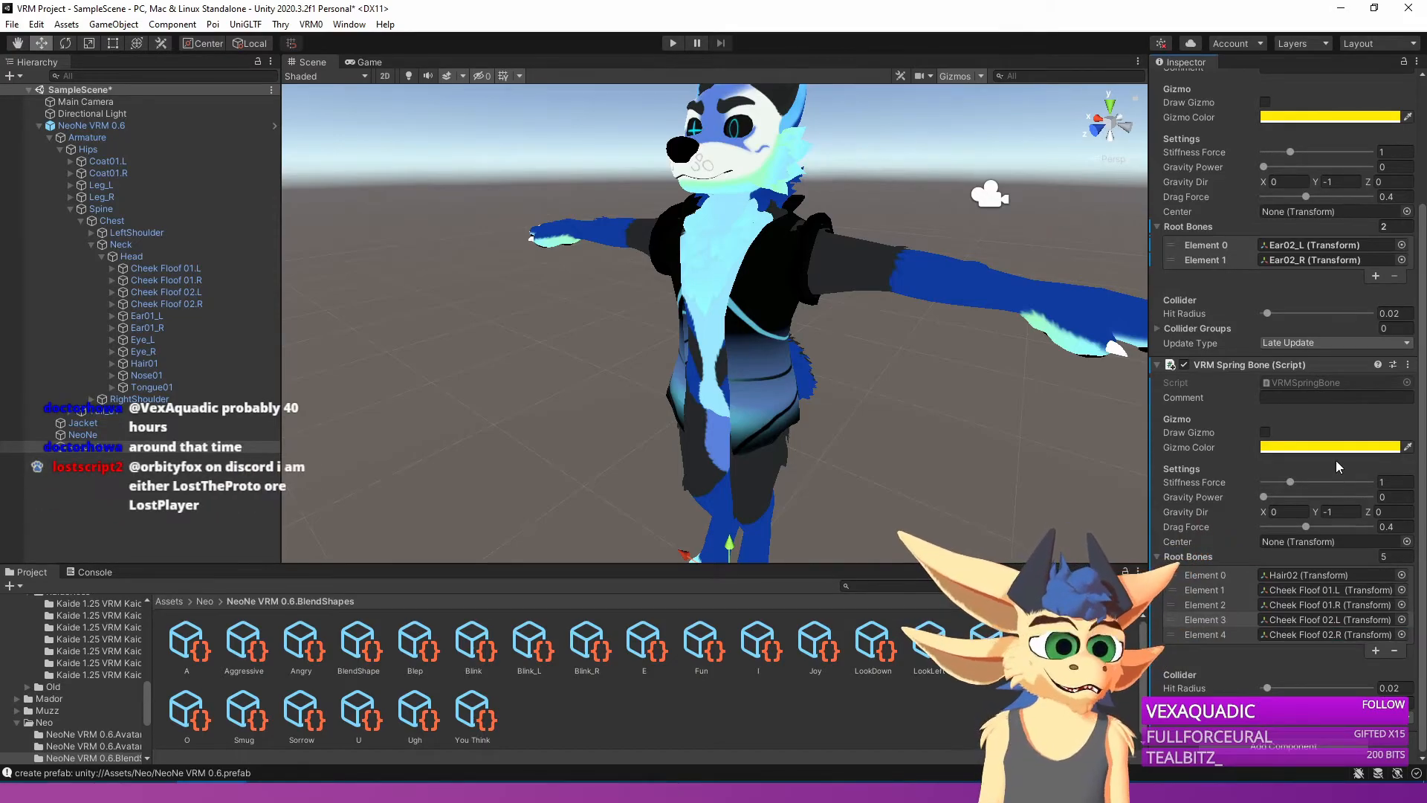
Set the Stiffness Force of the hair and cheek spring bone to 0.5 and save the scene.
drag(1291, 483, 1288, 484)
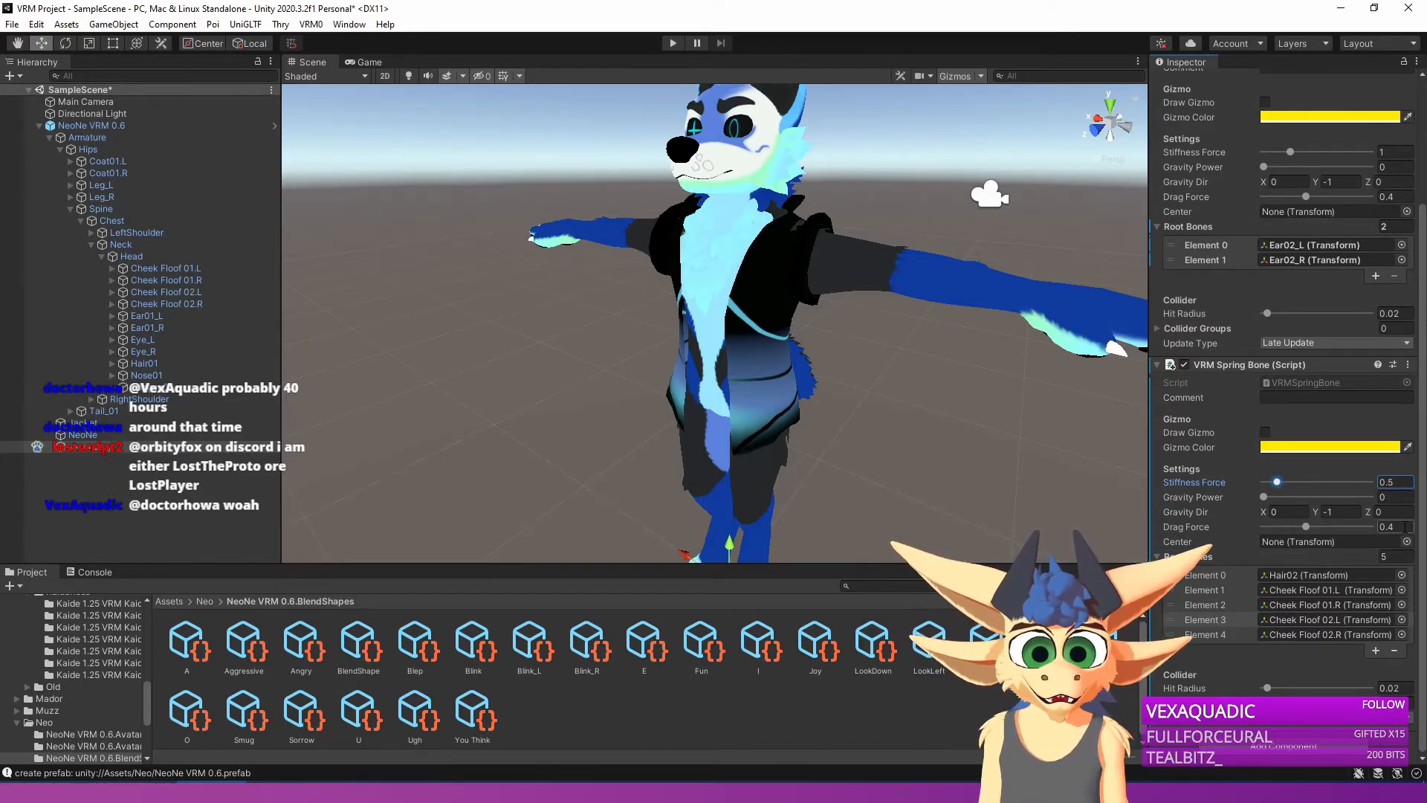
key(ctrl+s)
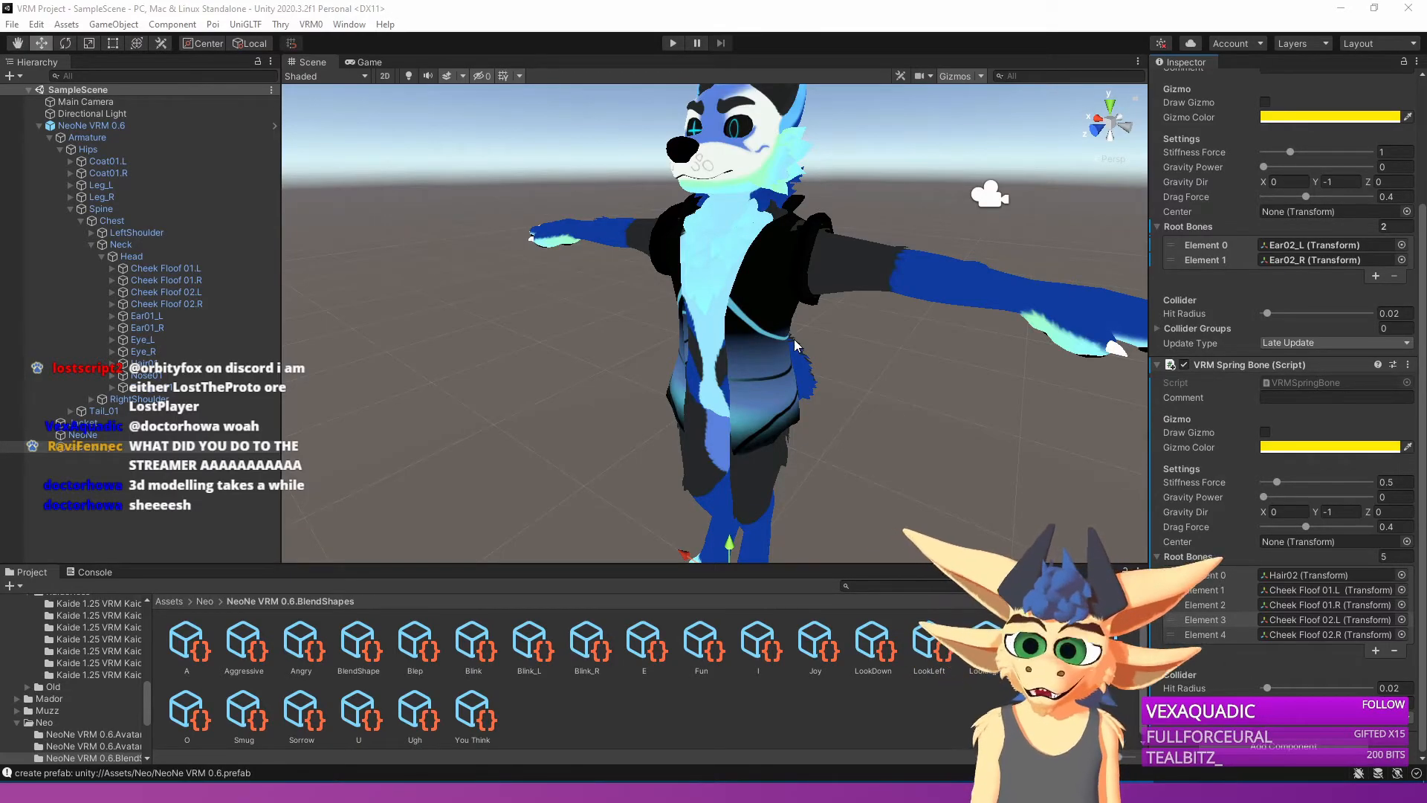
Add a third VRM Spring Bone component to the secondary object and set its Root Bones size to 2.
scroll(794, 339, down, 3)
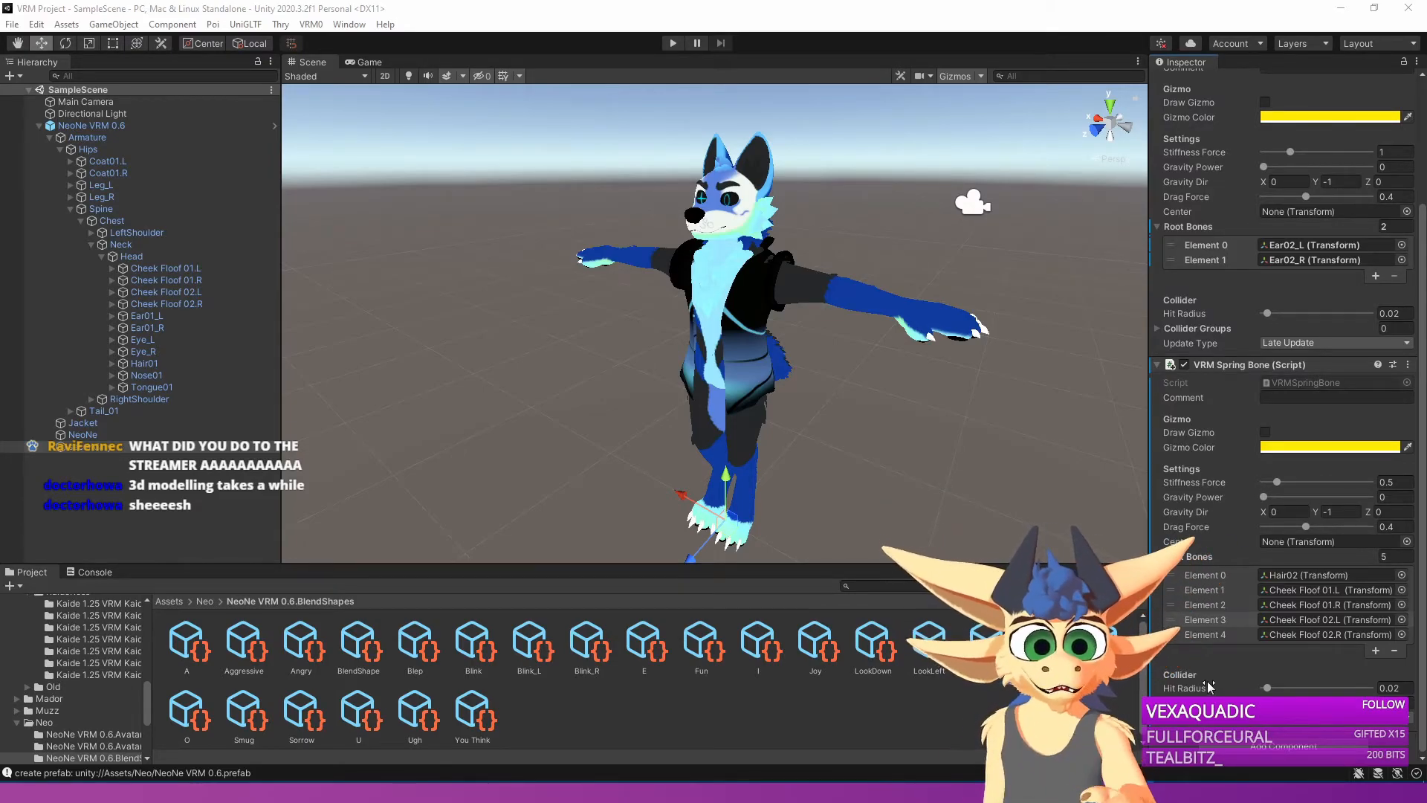
click(1291, 745)
text(VRM Sp)
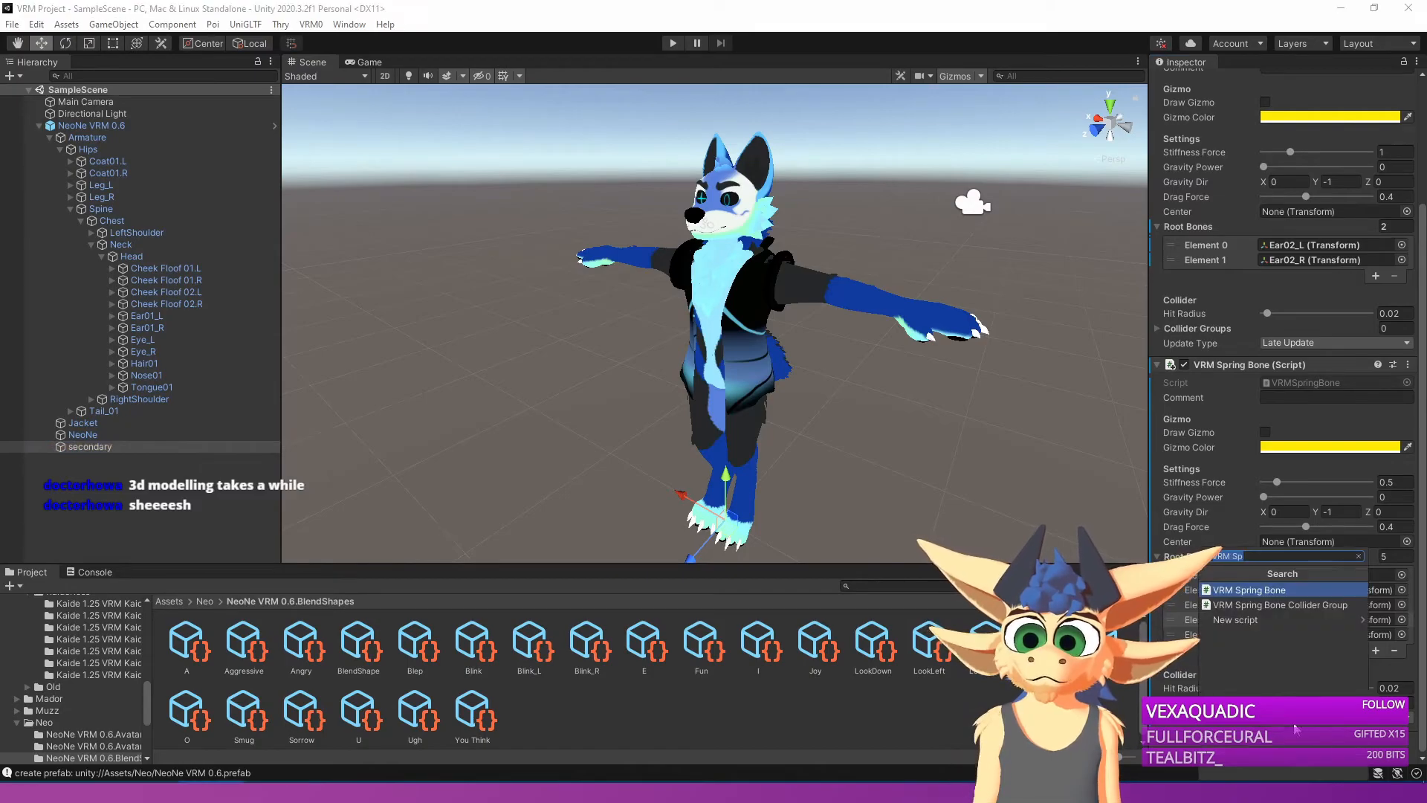
click(1260, 590)
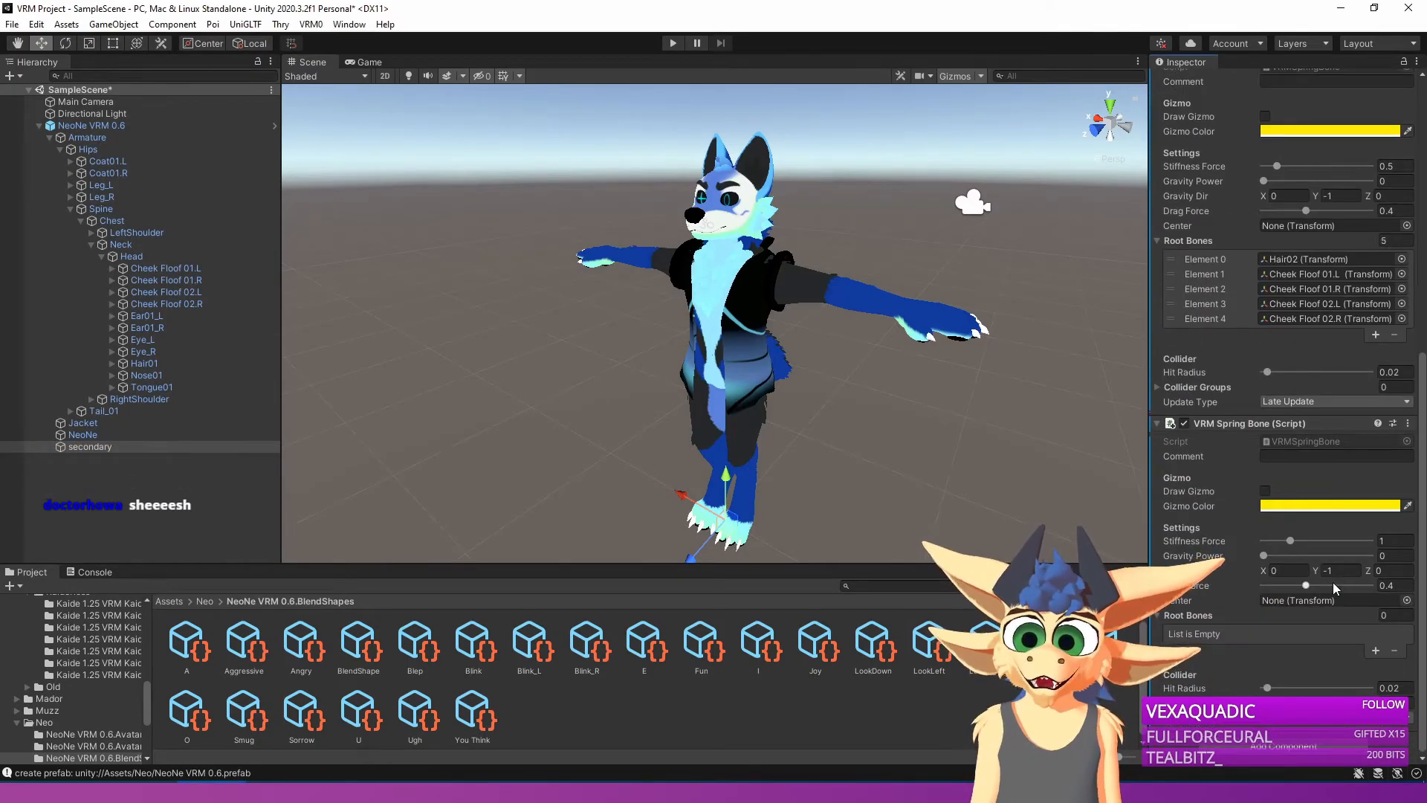
click(1396, 615)
text(2)
key(Return)
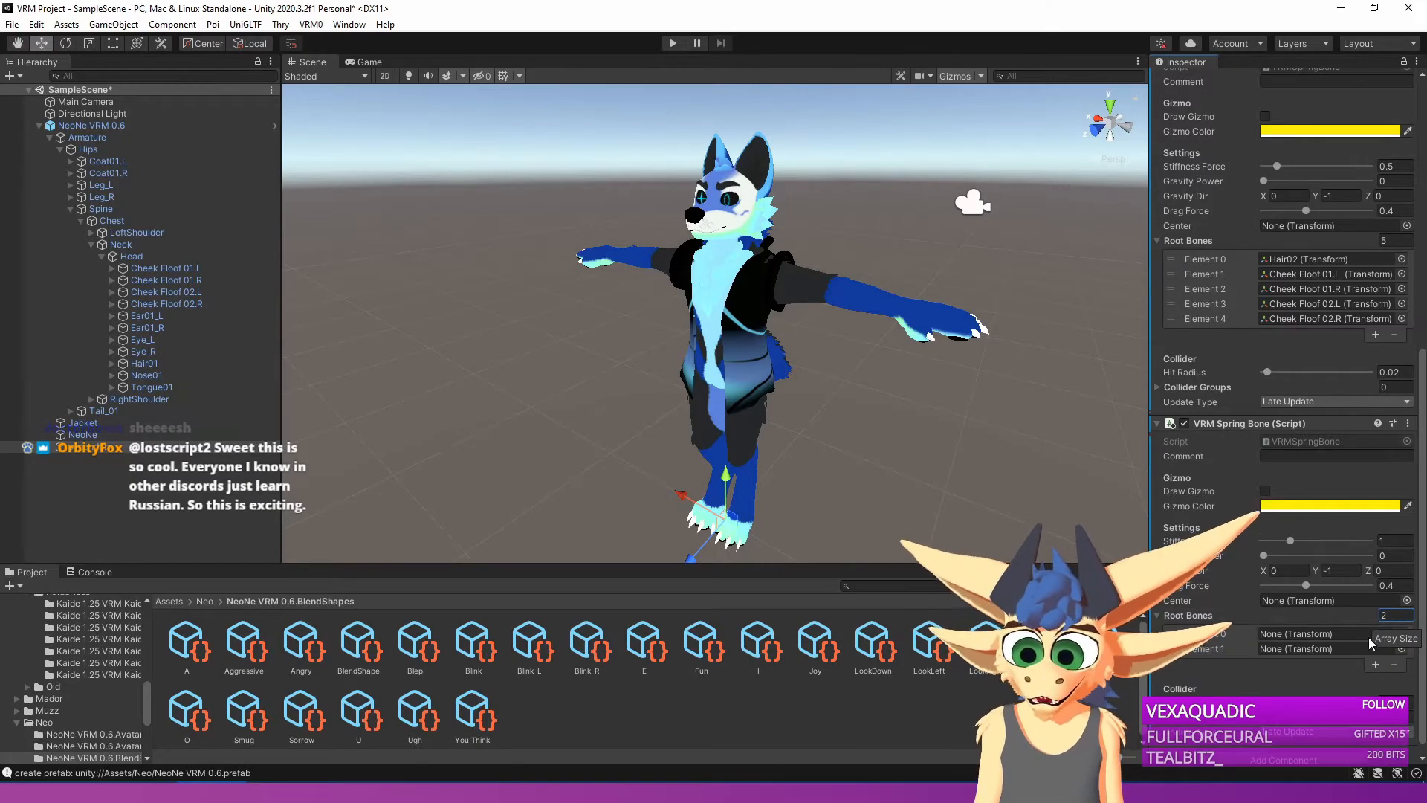
Assign Coat01.L to Element 0 of the third spring bone's Root Bones.
click(1402, 634)
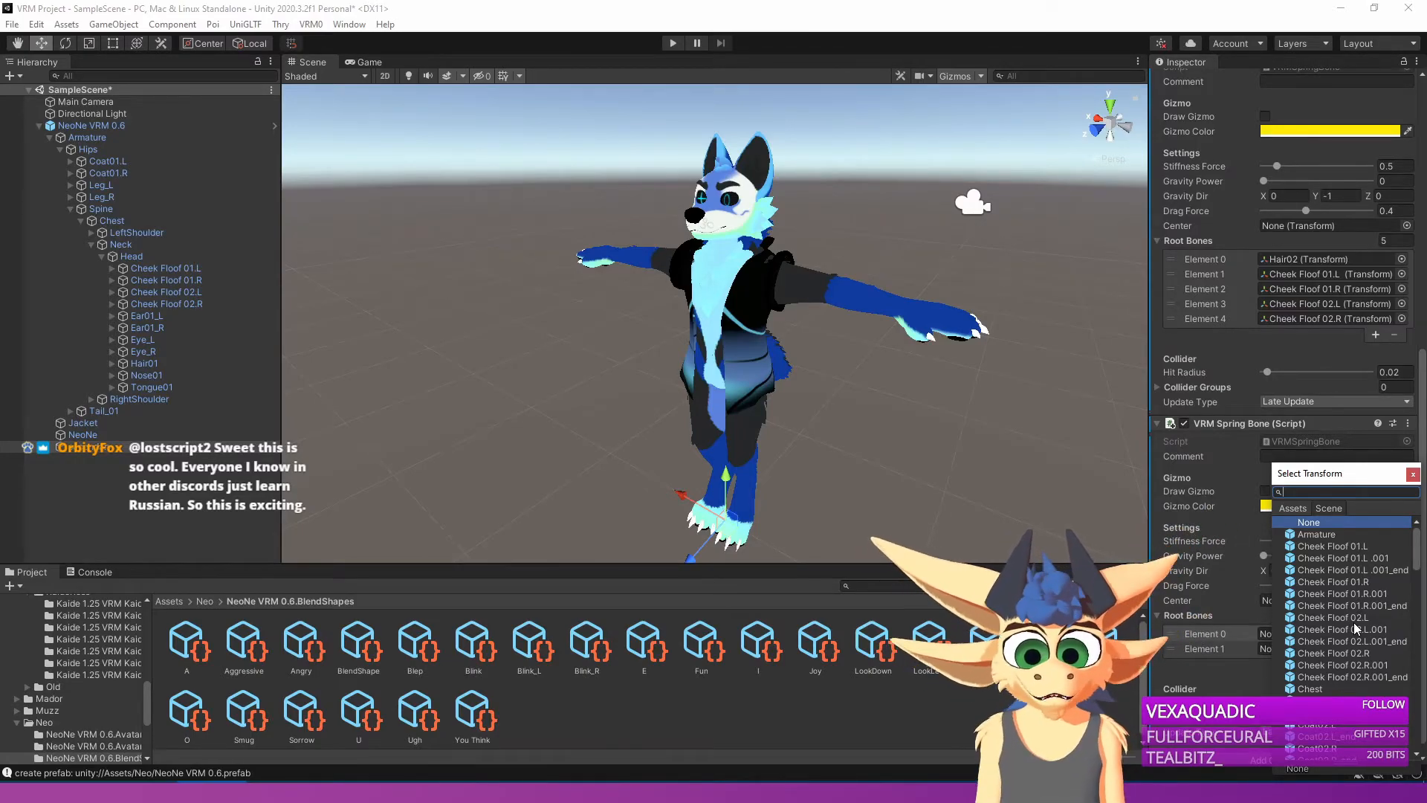
scroll(1356, 629, down, 1)
text(coa)
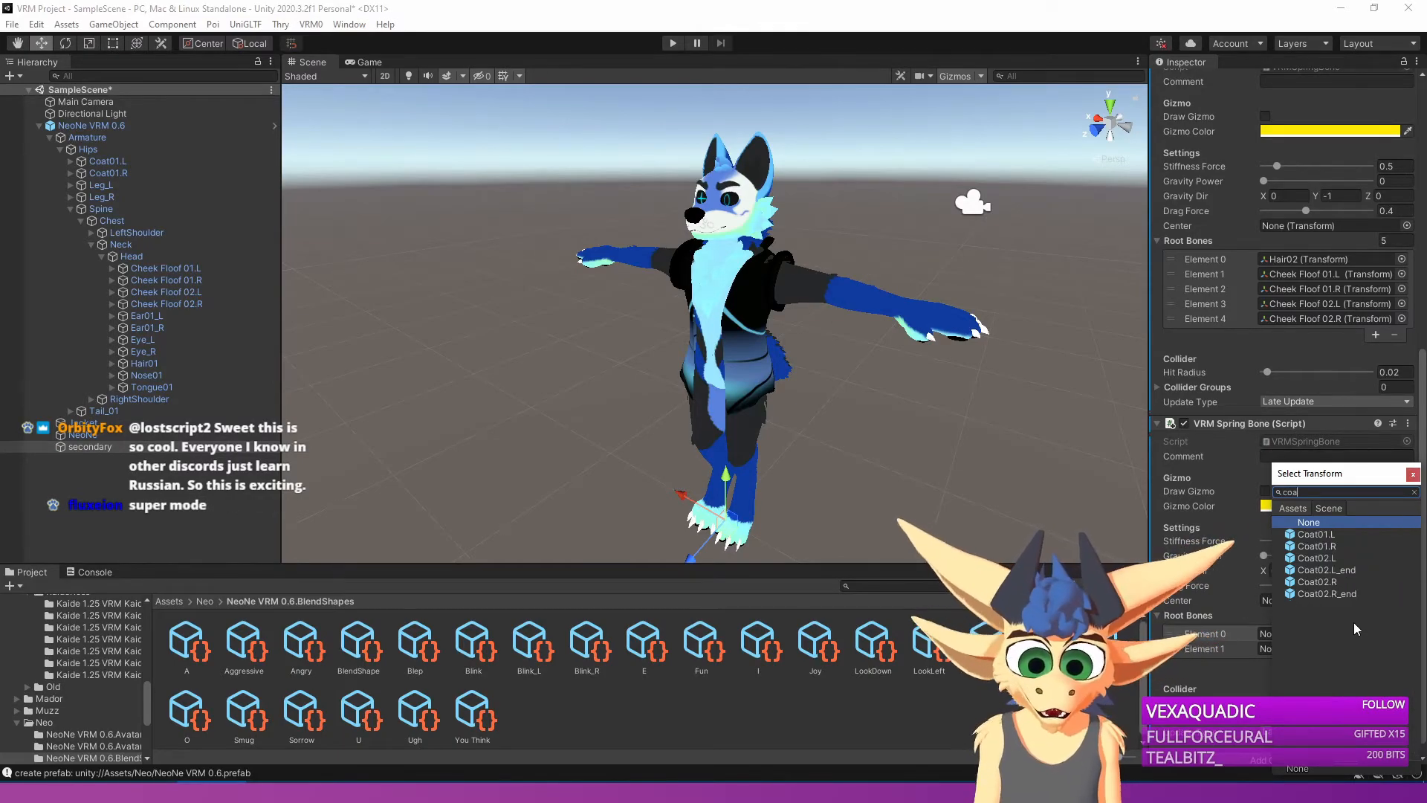
click(1321, 535)
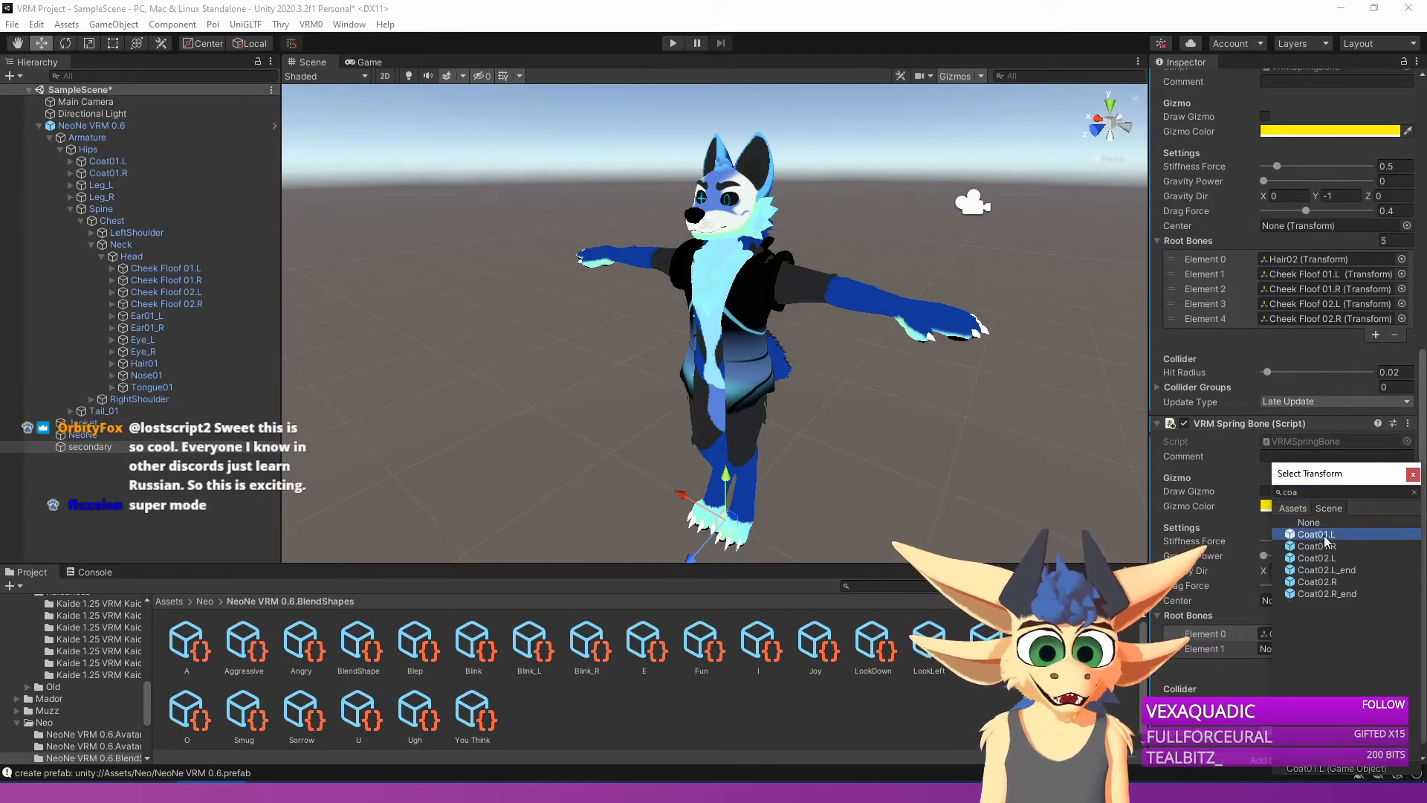
Assign Coat01.R to Element 1 of the third spring bone's Root Bones.
click(1253, 649)
click(1402, 649)
text(che)
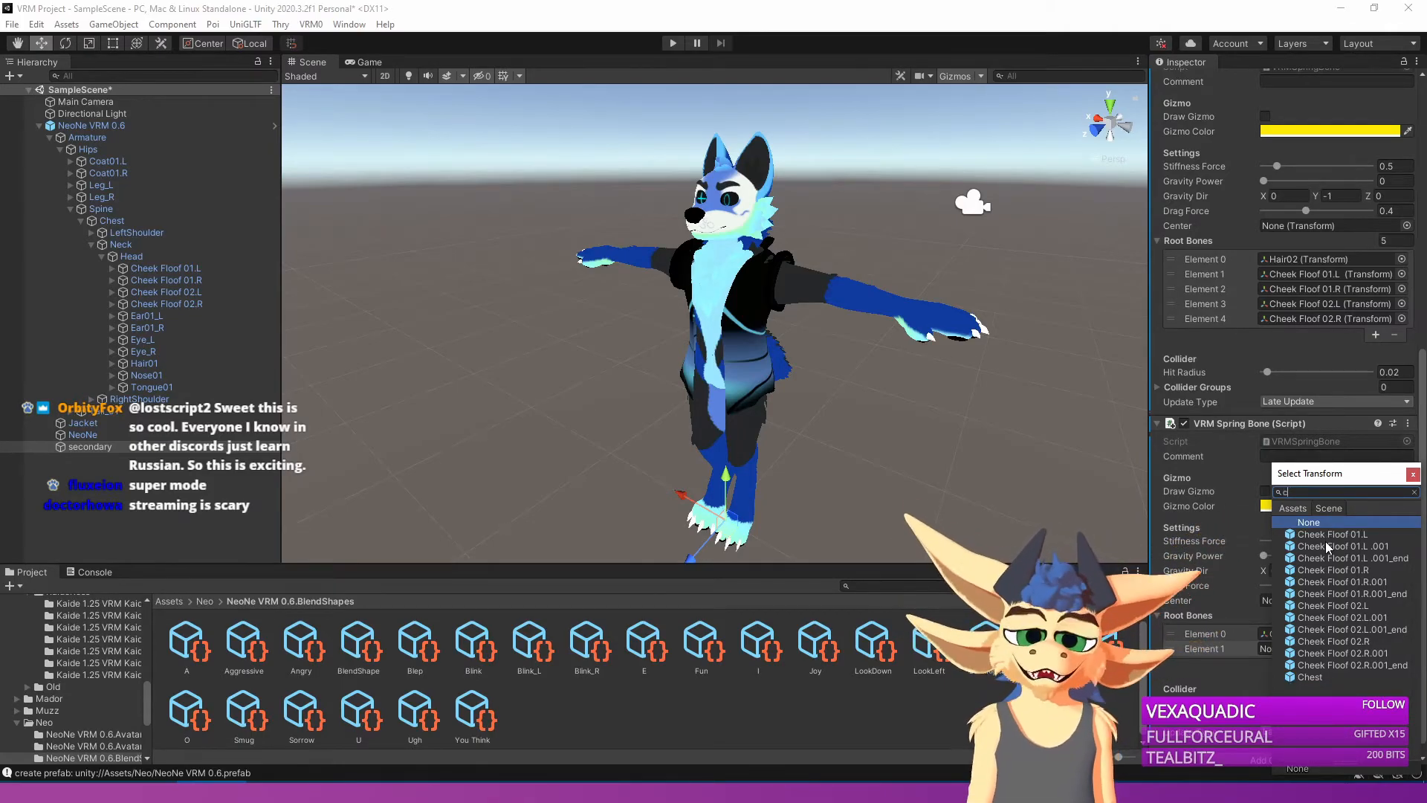
key(Down)
key(Down)
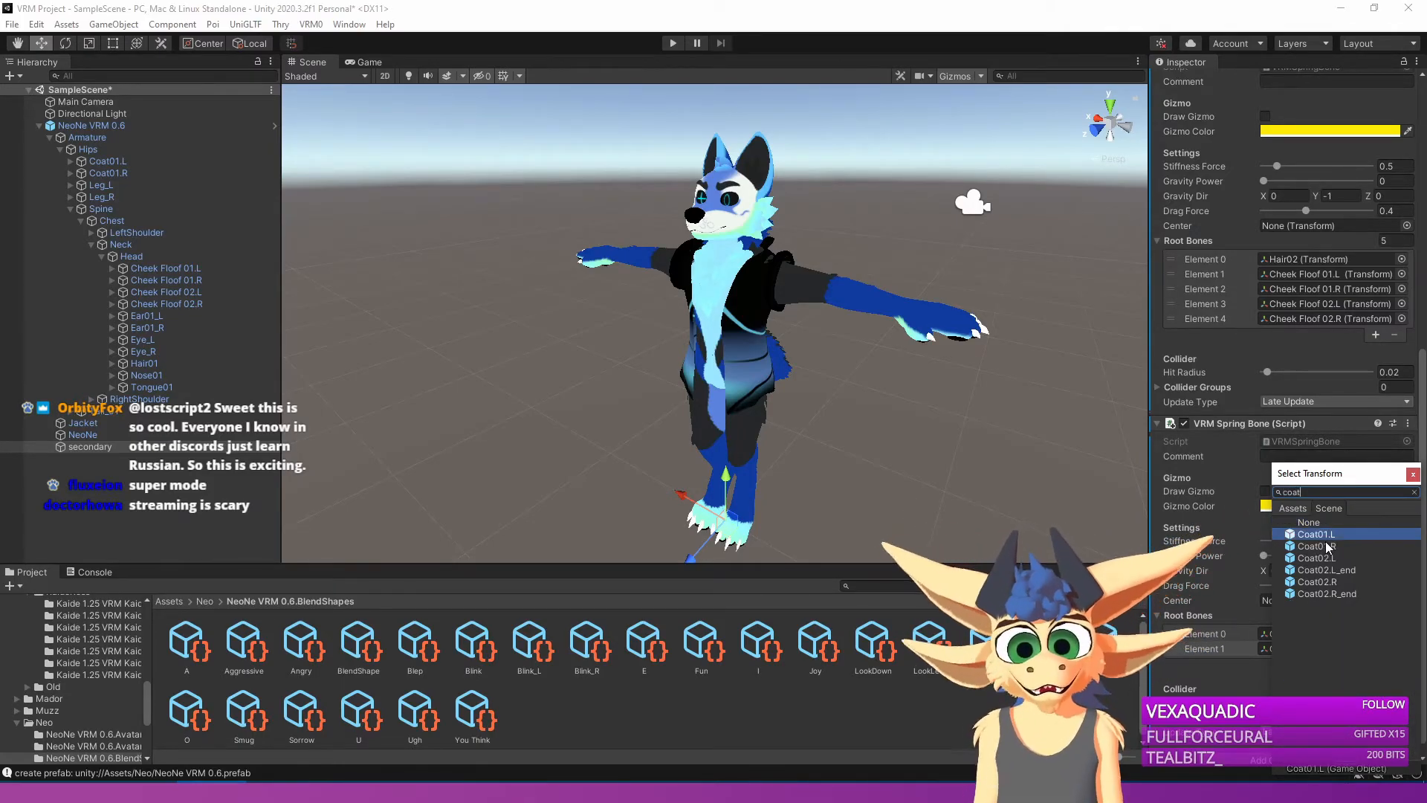
key(Return)
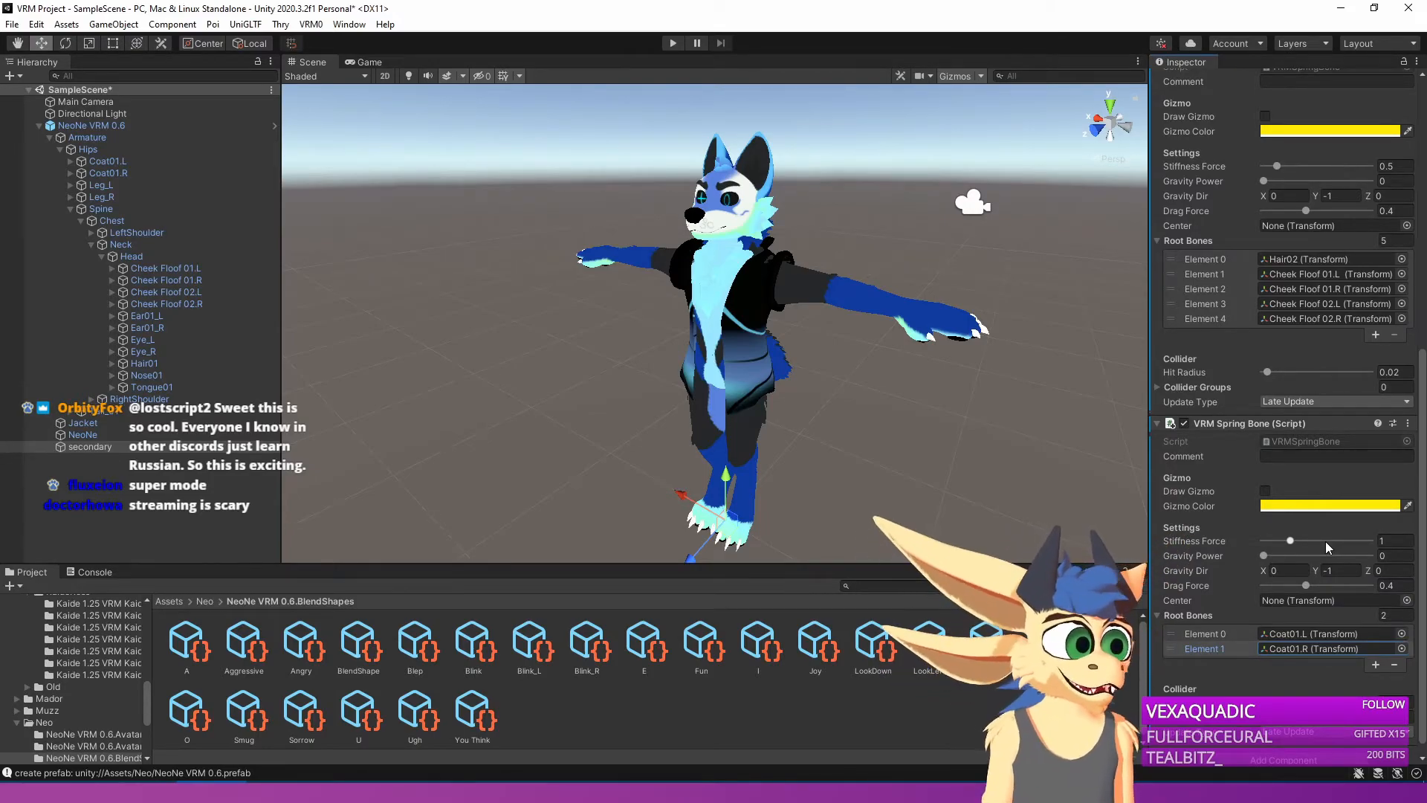
Set the Stiffness Force of the coat spring bone to 1.36.
scroll(1312, 642, down, 1)
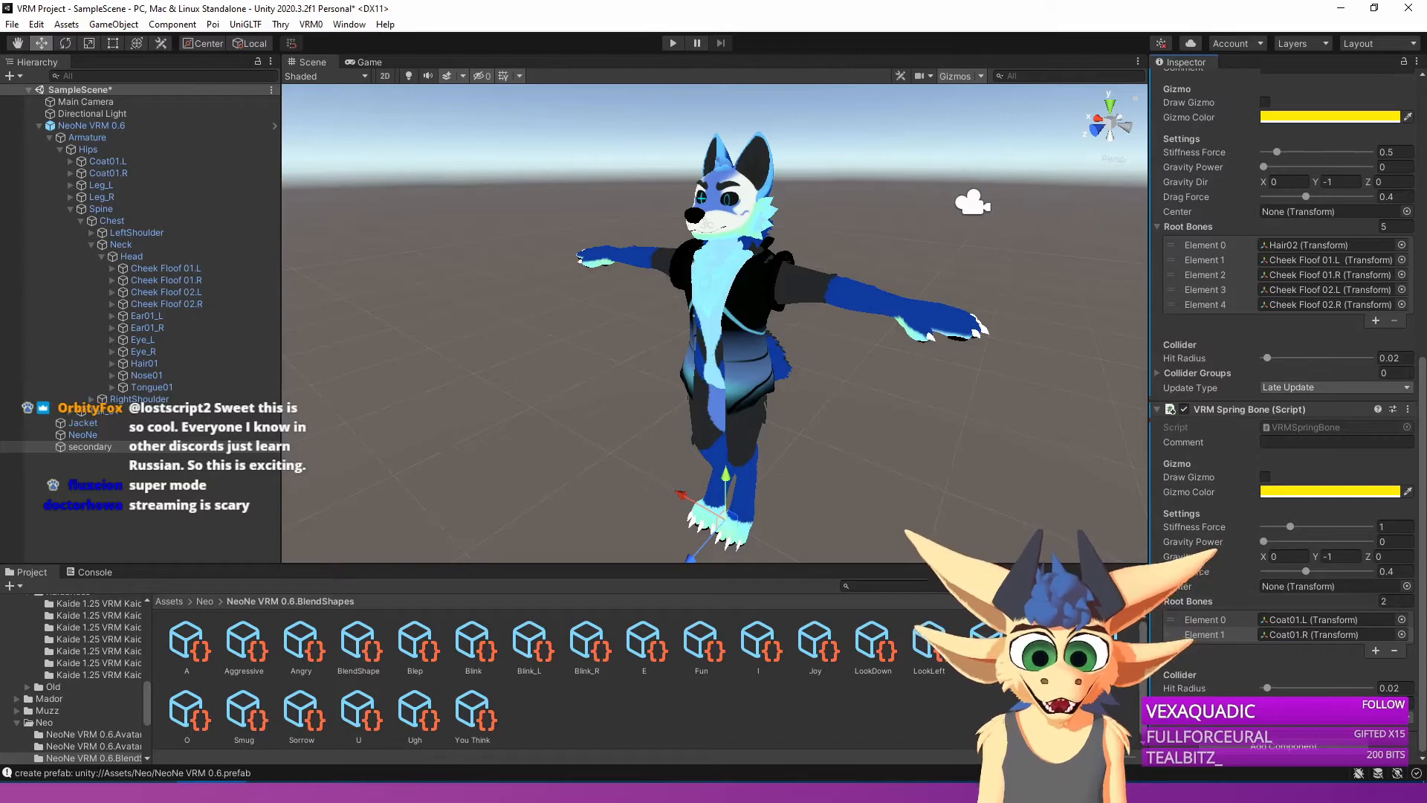
click(1402, 524)
text(1.36)
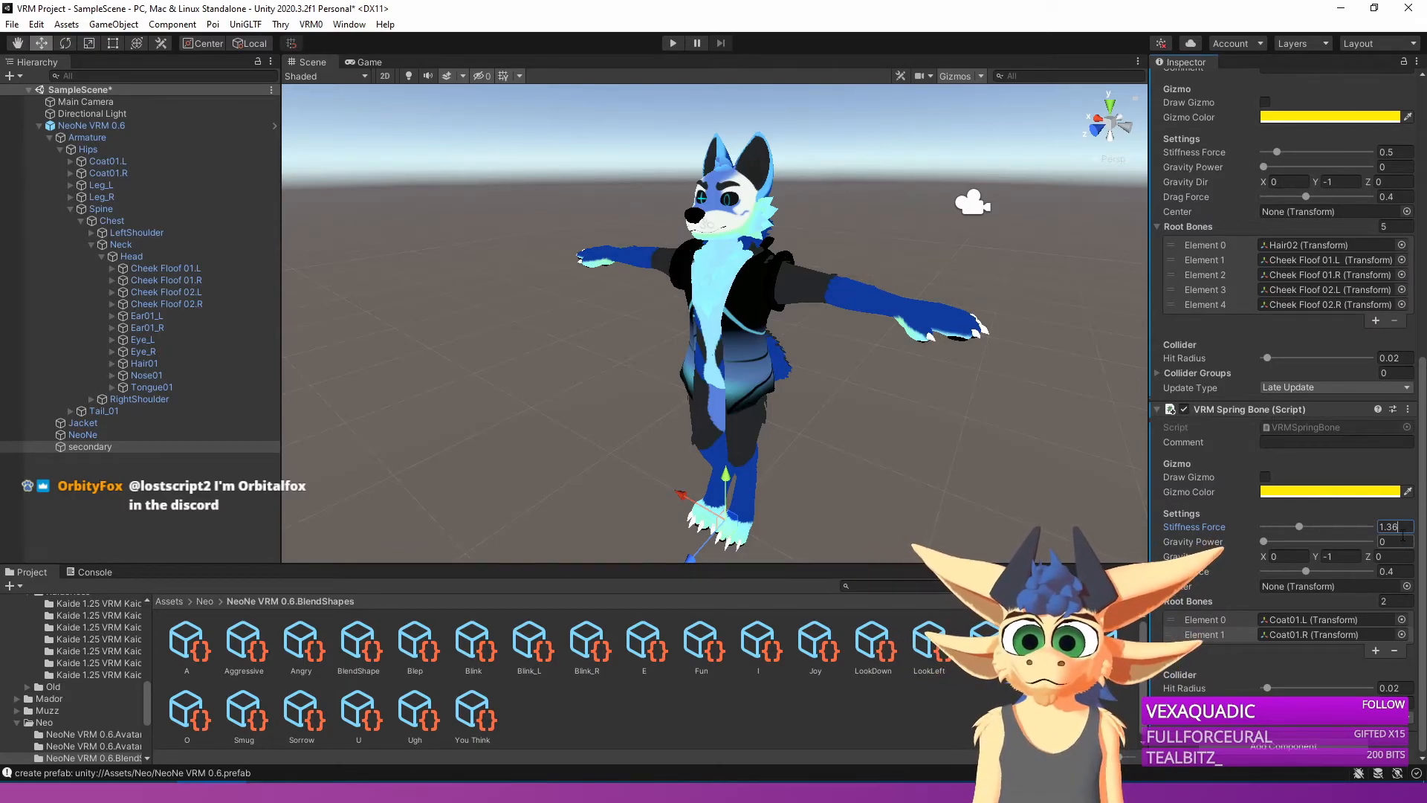
Set the Drag Force of the coat spring bone to 0.8.
click(1396, 571)
text(0.8)
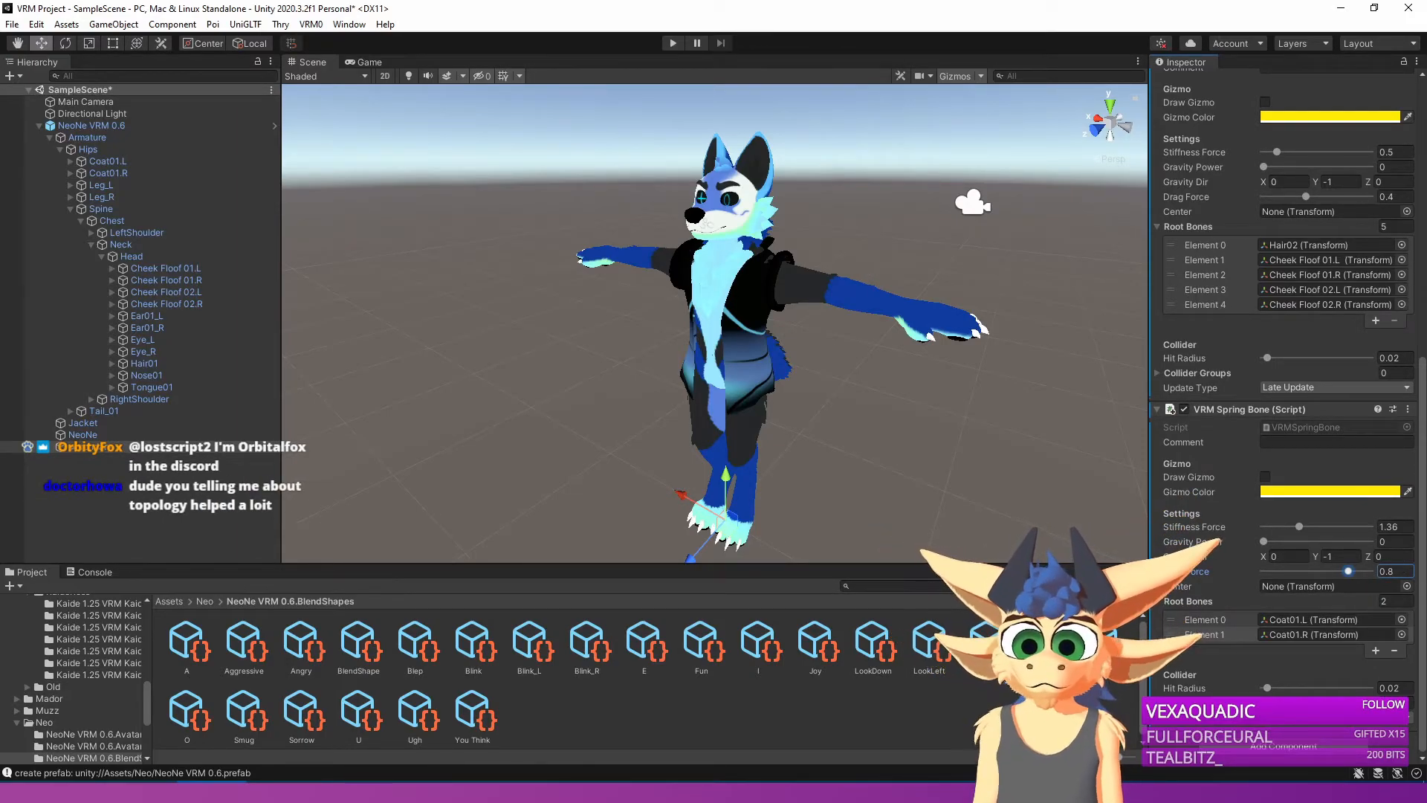
click(1314, 660)
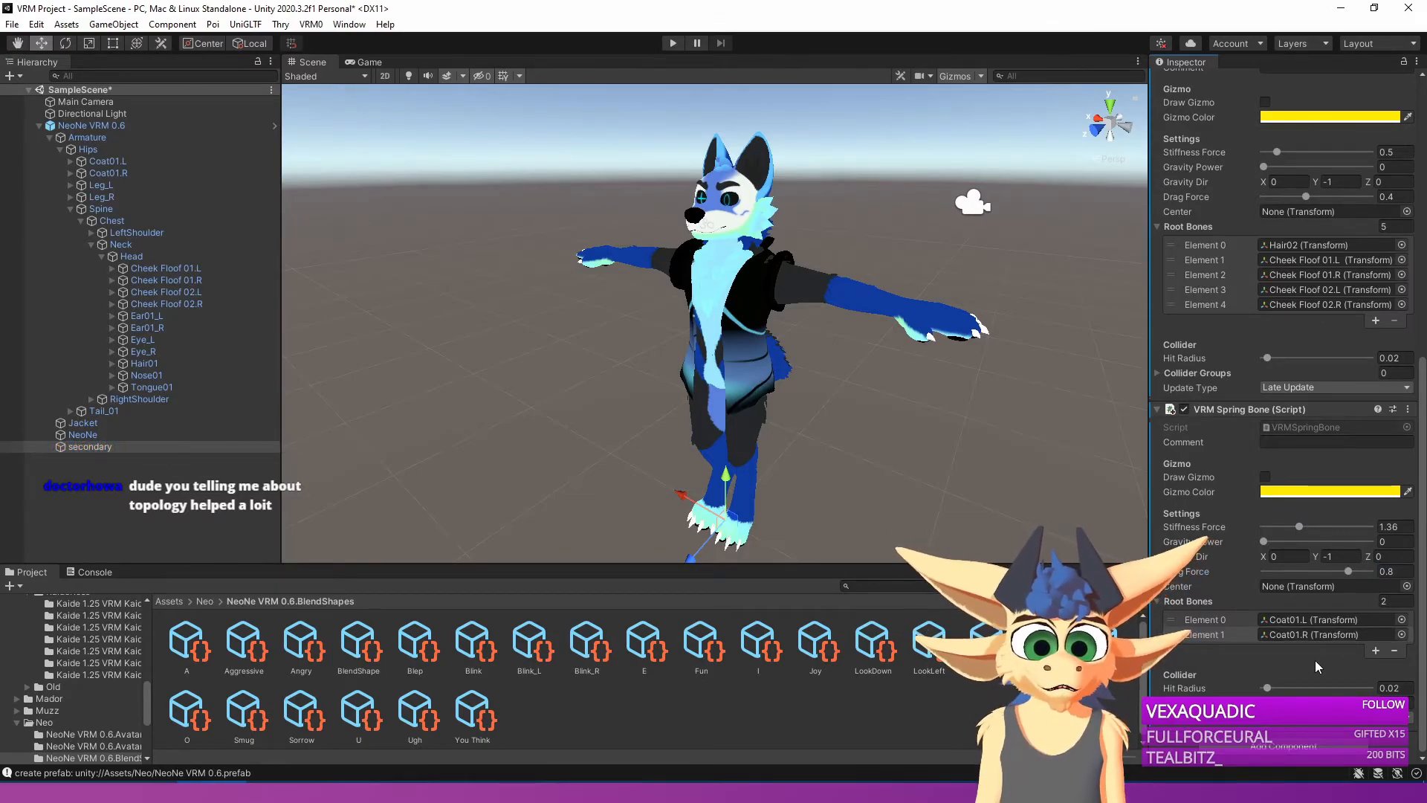
Add a fourth VRM Spring Bone component to the secondary object.
click(1299, 745)
text(VRM Sp)
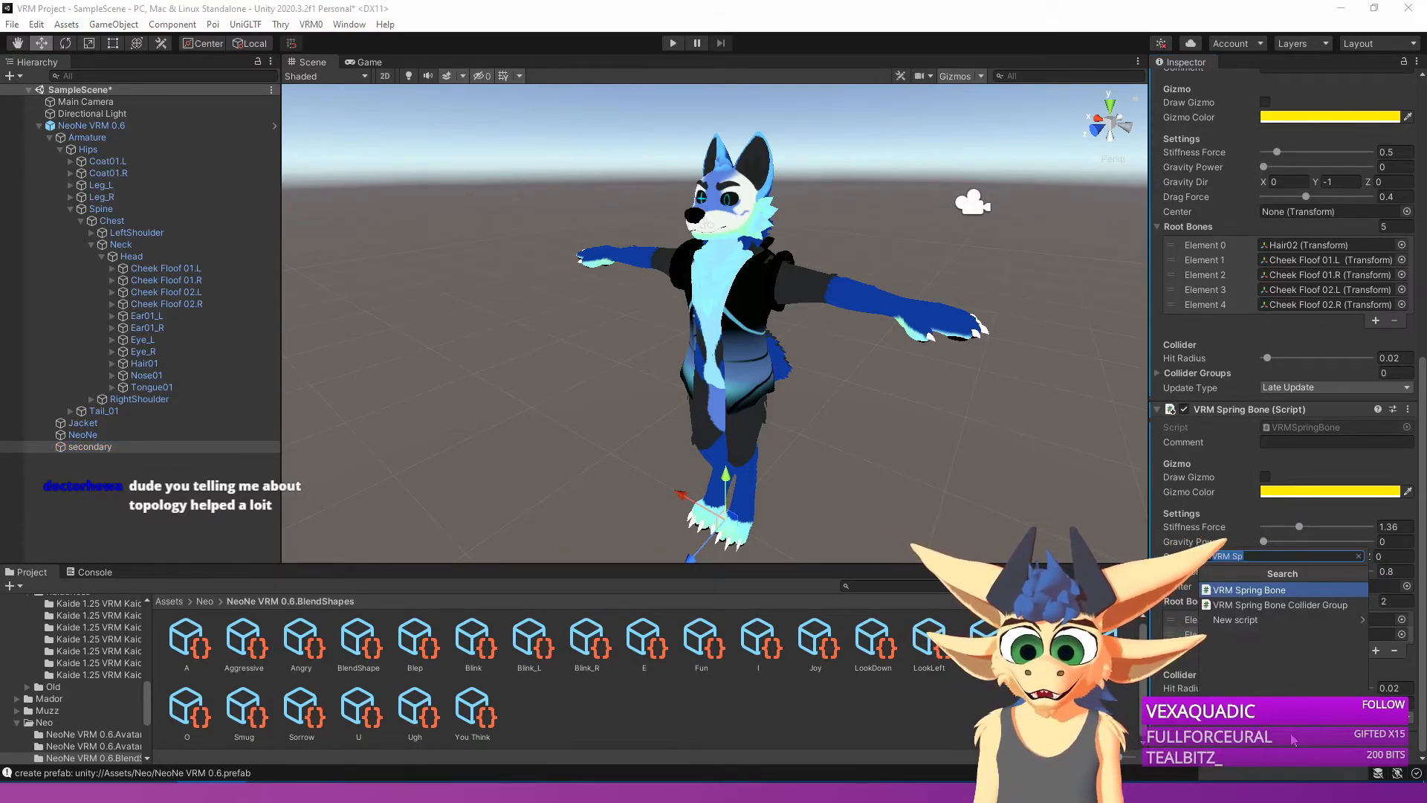
click(1262, 592)
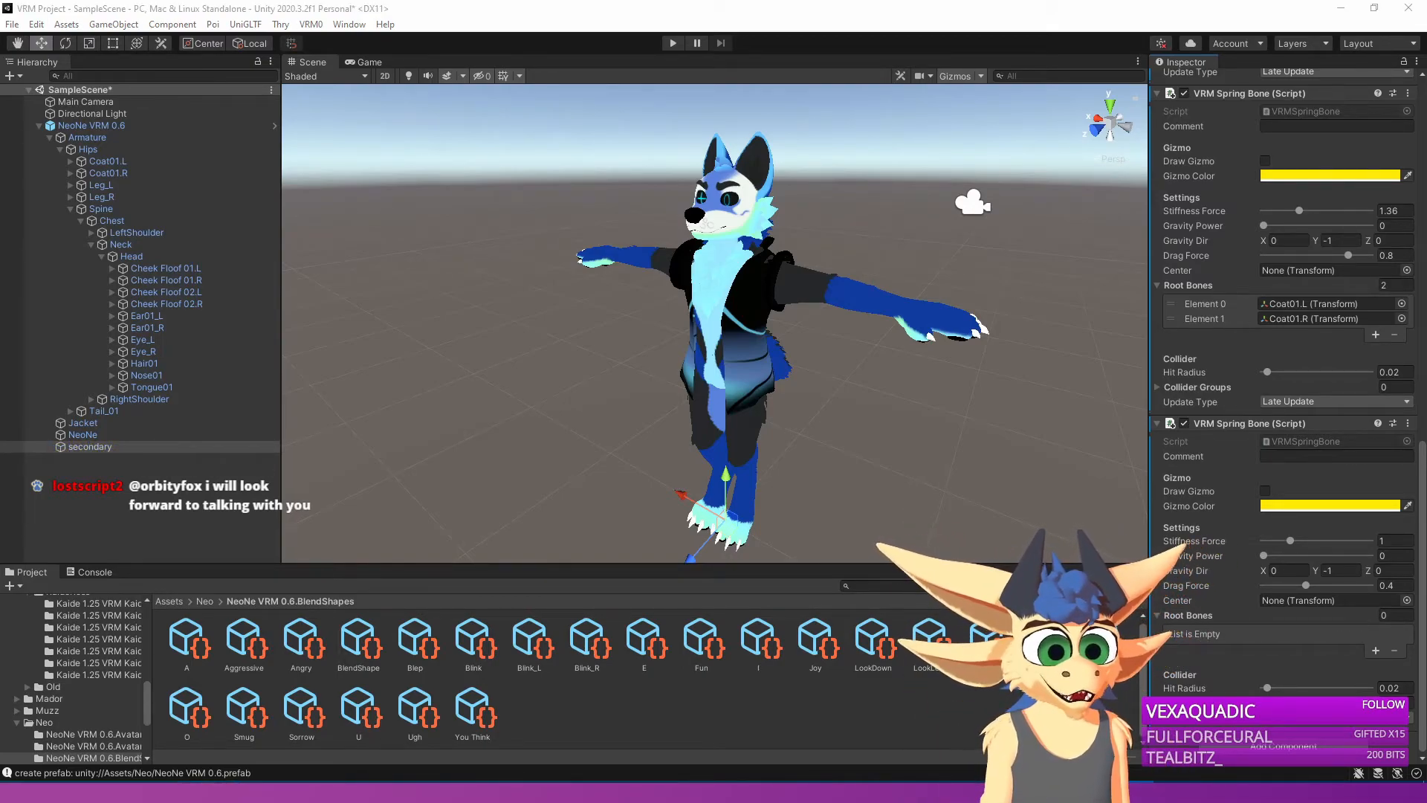
Assign Tail_02 as the fourth spring bone's only root bone, and set its Stiffness Force to 1.43 and Drag Force to 0.925.
click(1376, 651)
click(1403, 636)
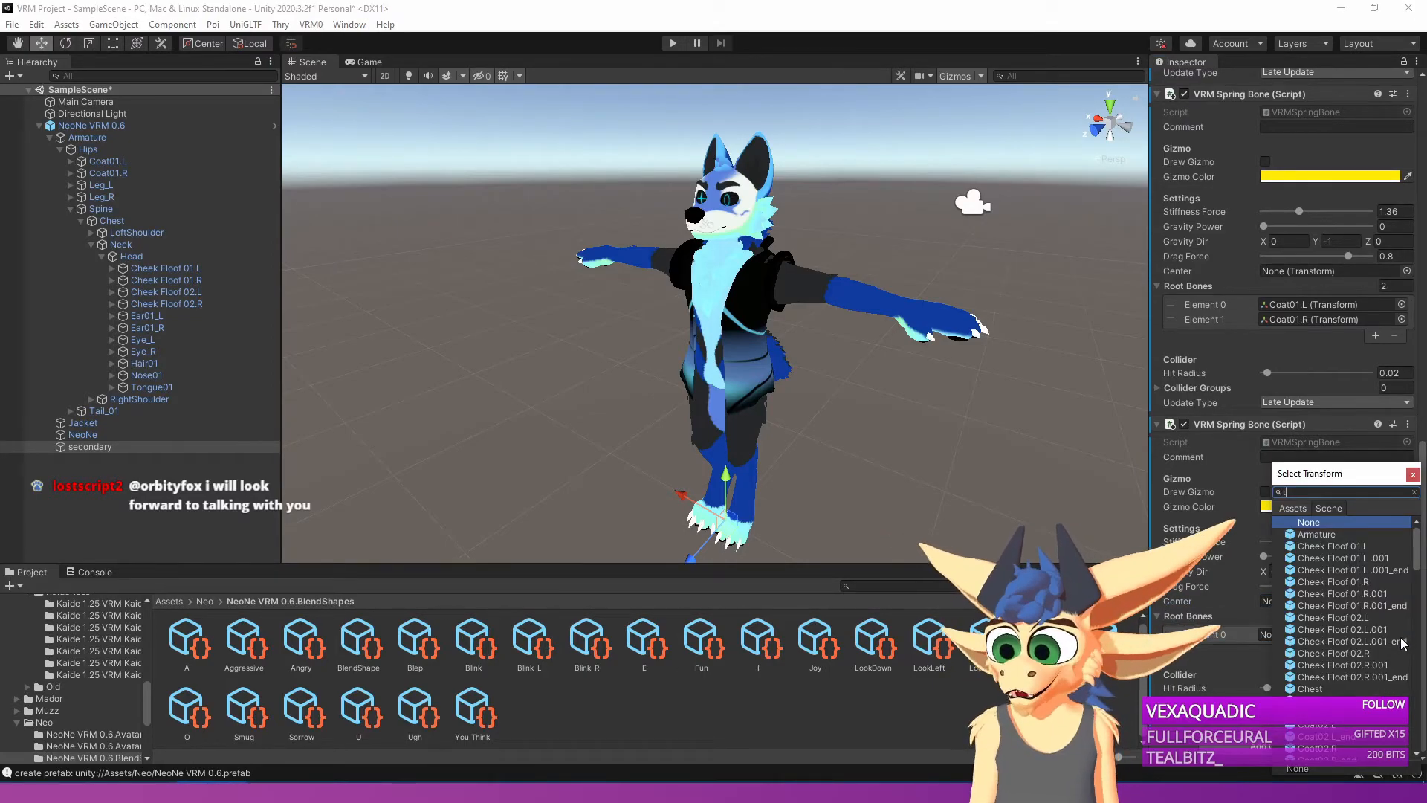
text(ail)
key(Down)
key(Down)
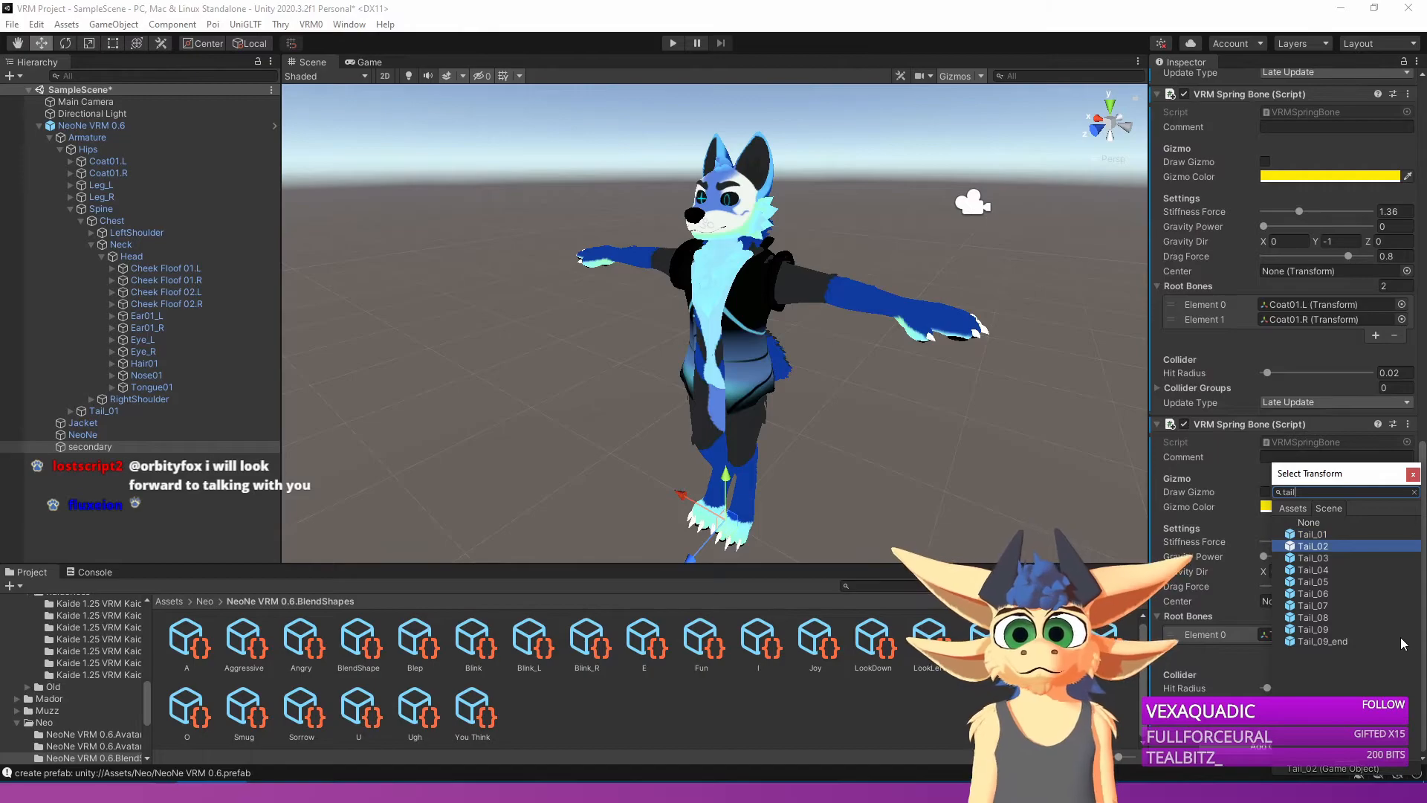
key(Return)
click(1400, 542)
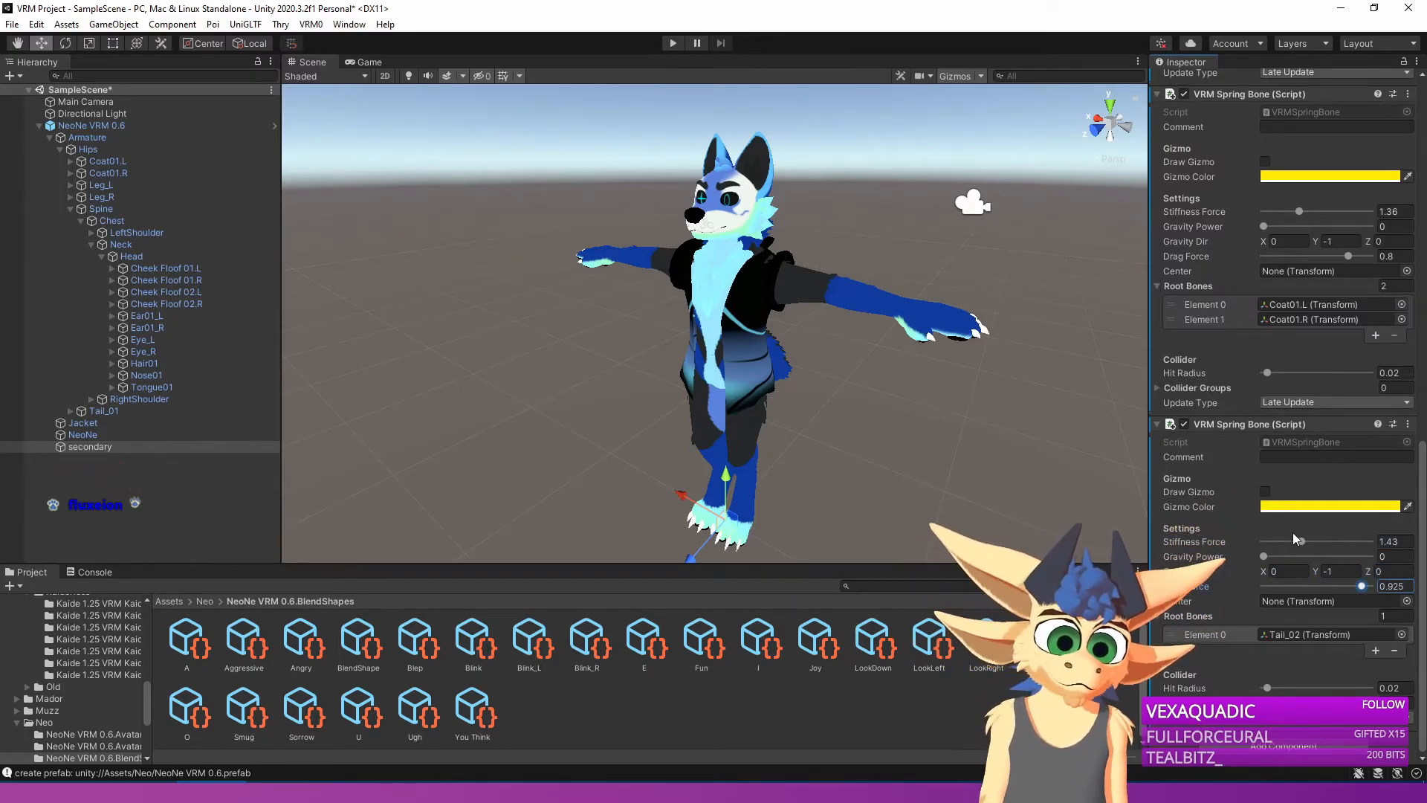
Select the NeoNe VRM 0.6 avatar and open the UniVRM-0.66.0 exporter for it.
right_drag(783, 390, 788, 354)
key(s)
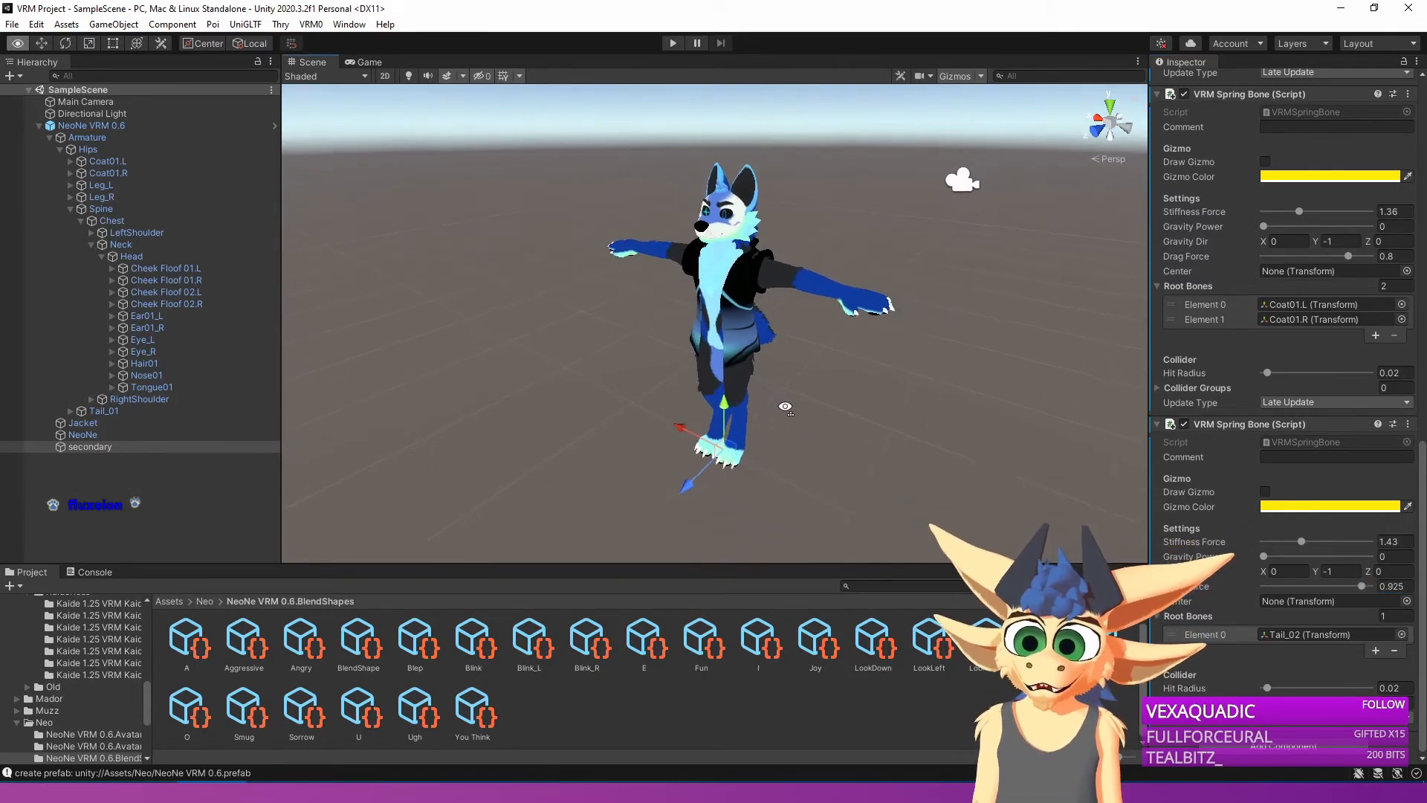
click(731, 307)
right_drag(730, 307, 735, 315)
key(w)
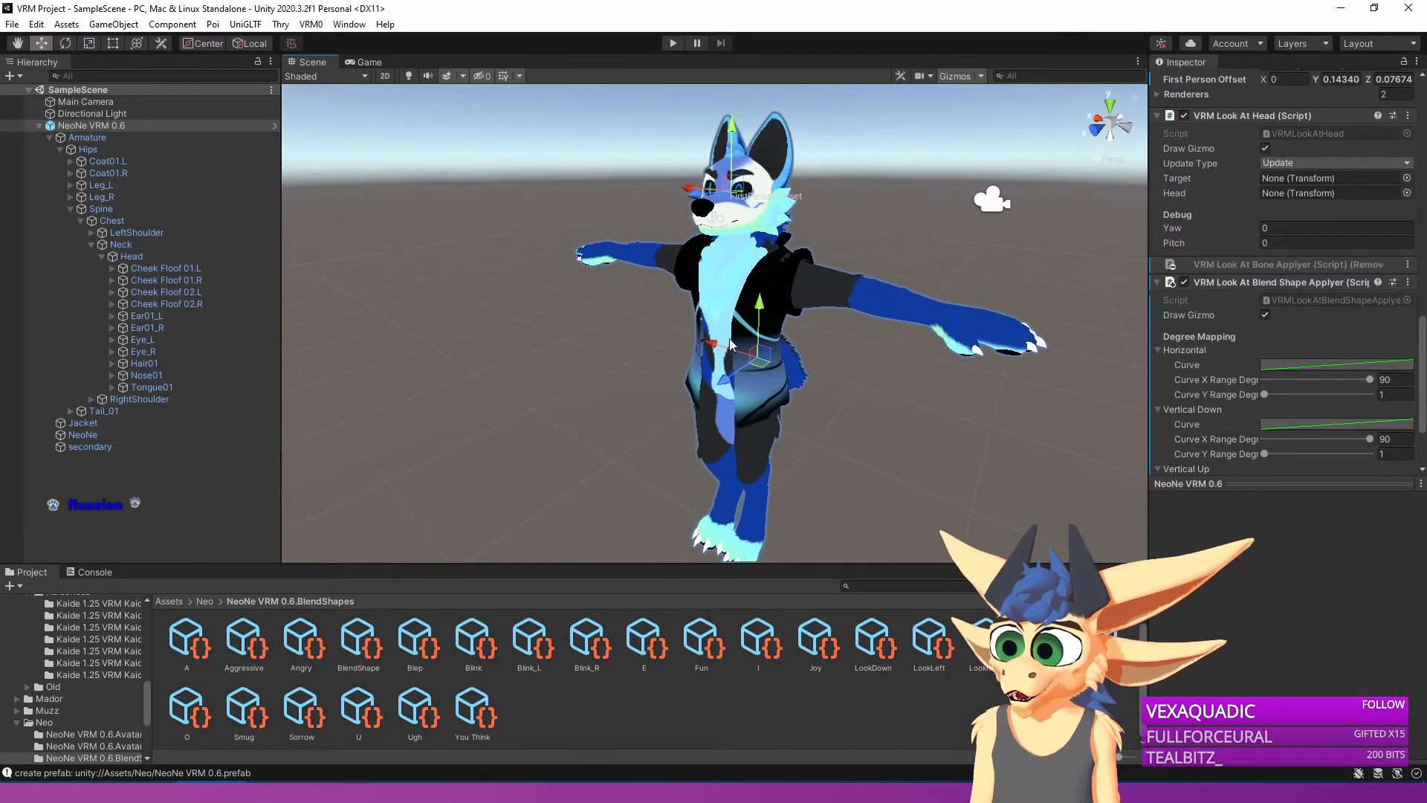
click(311, 24)
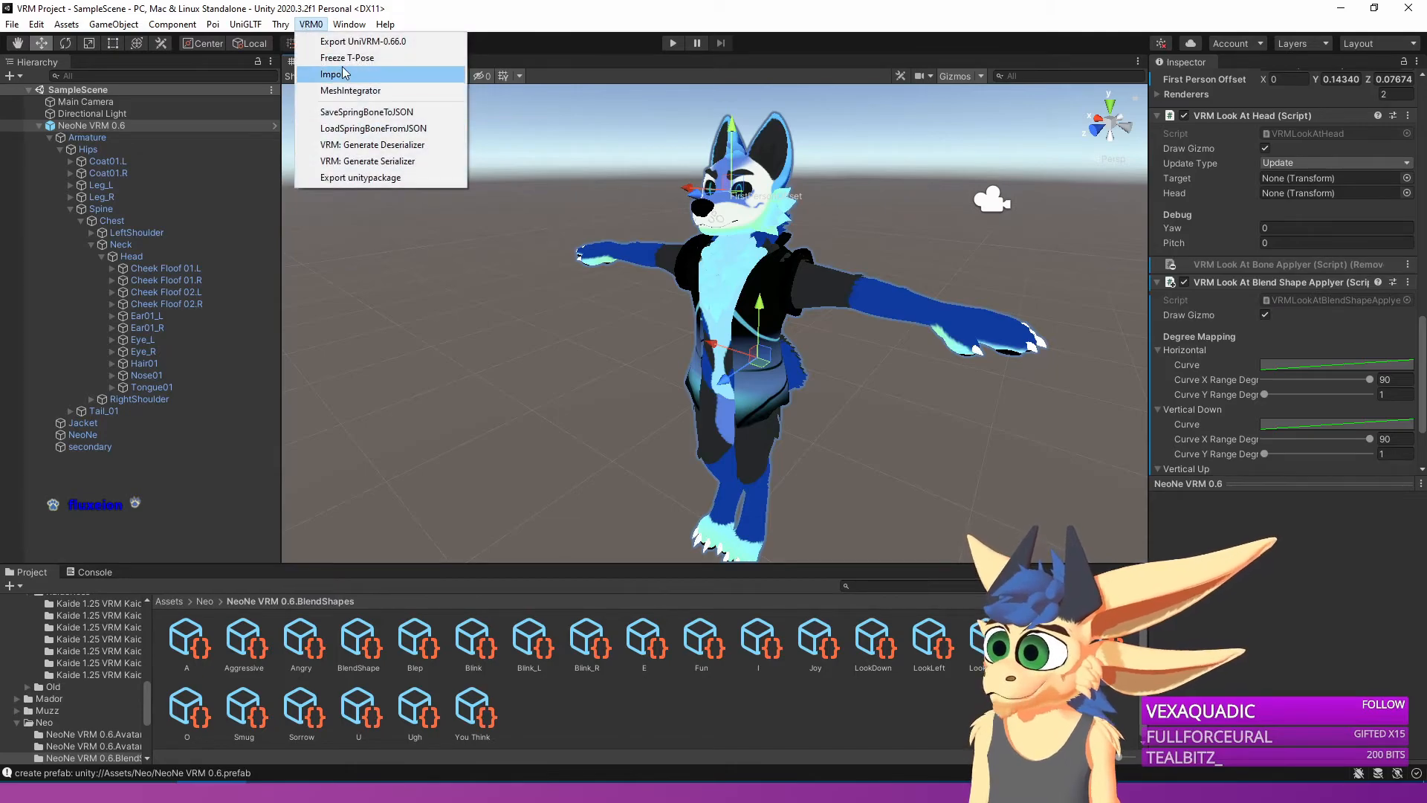
click(348, 42)
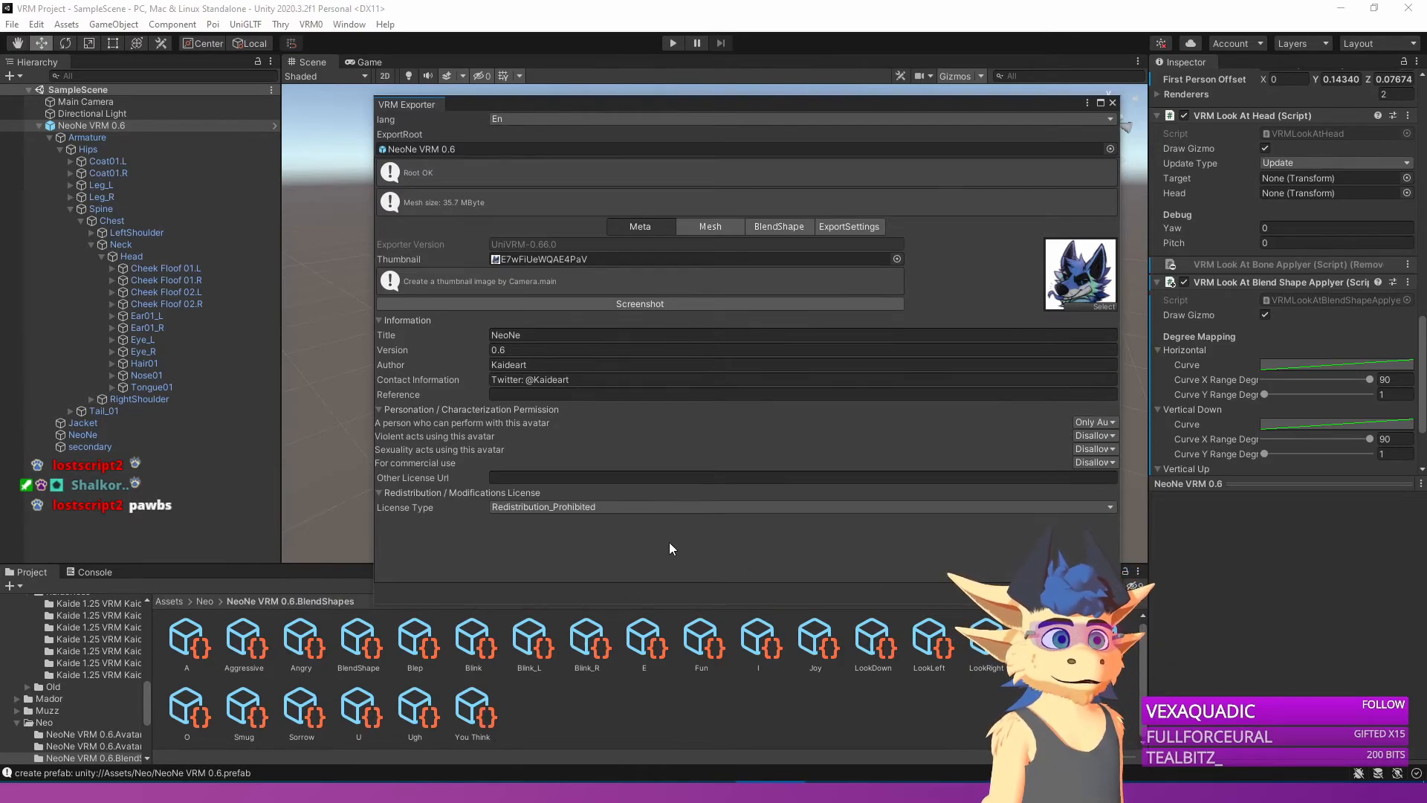
Set the avatar's Version to 1.1 in the export metadata and check the export settings.
click(614, 349)
text(1.1)
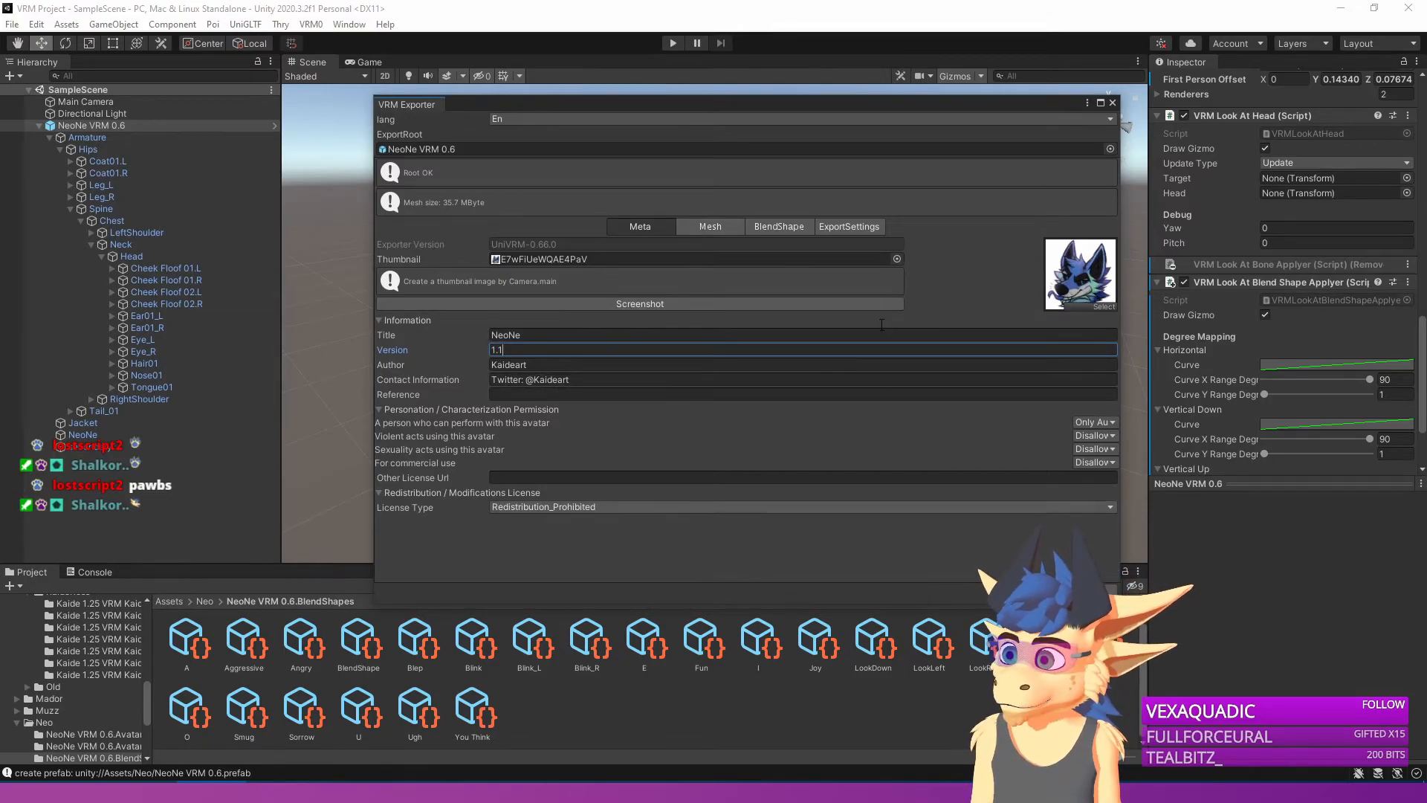
click(862, 232)
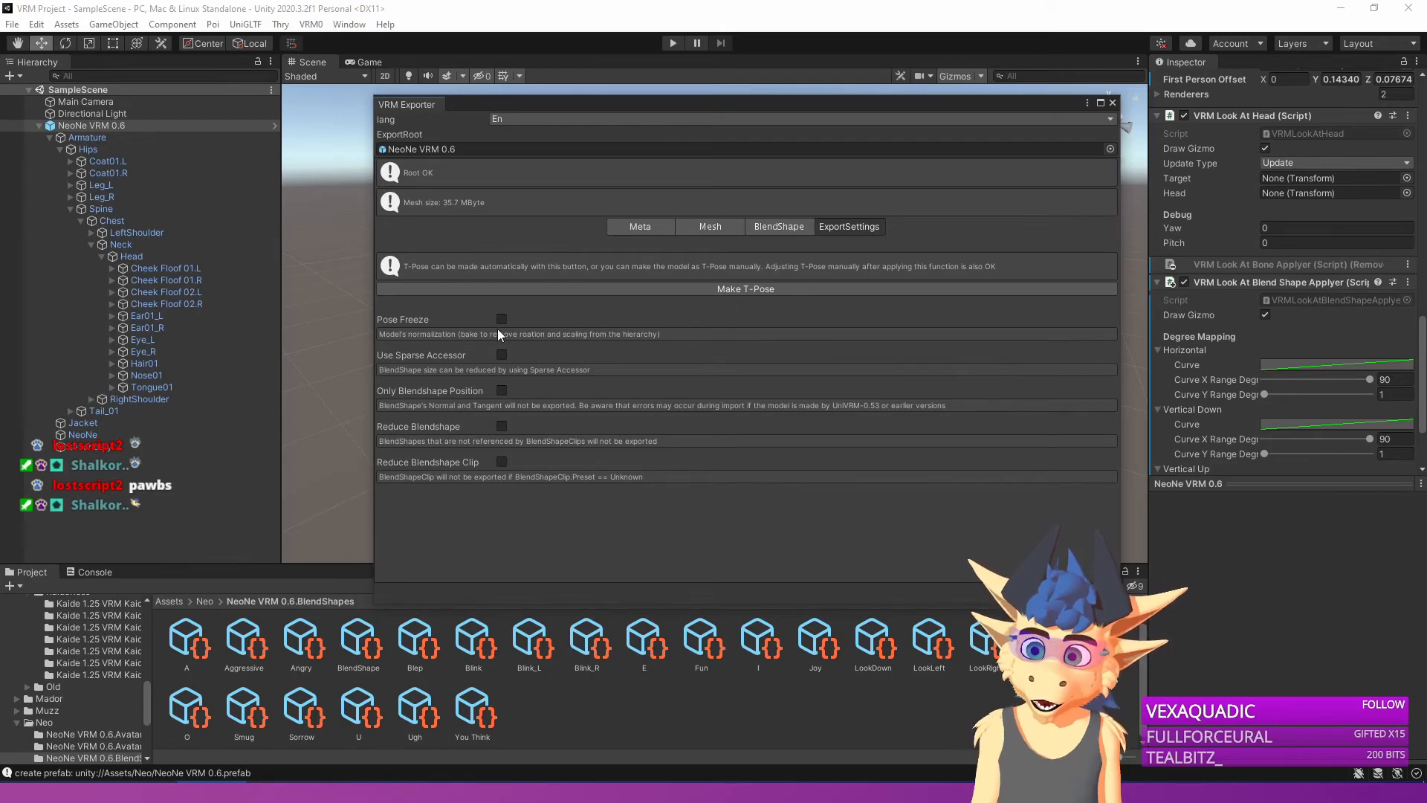
click(658, 223)
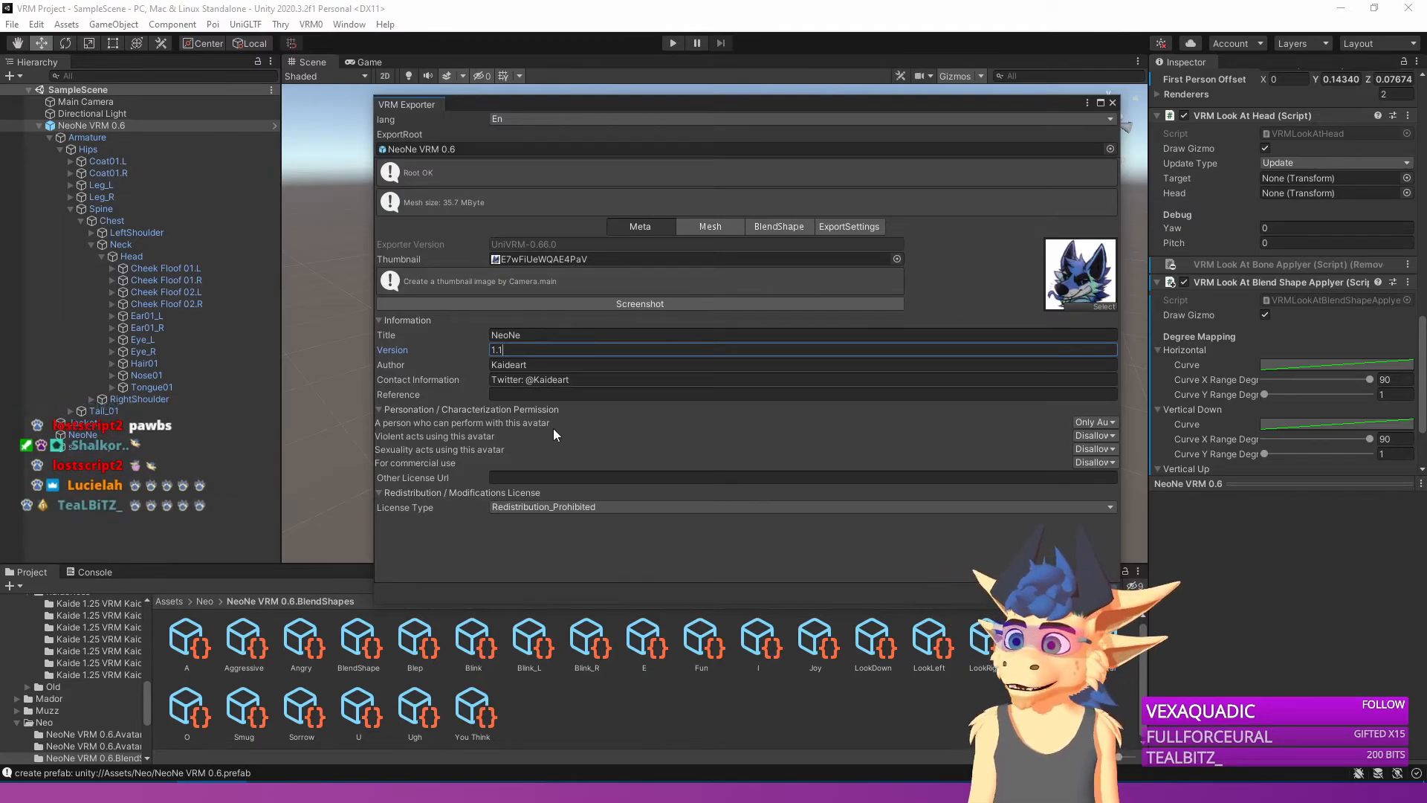
Export the avatar into the NeoNe commission folder as a new VRM file, adapting its name from NeoNe VRM 1.0.vrm.
click(1078, 589)
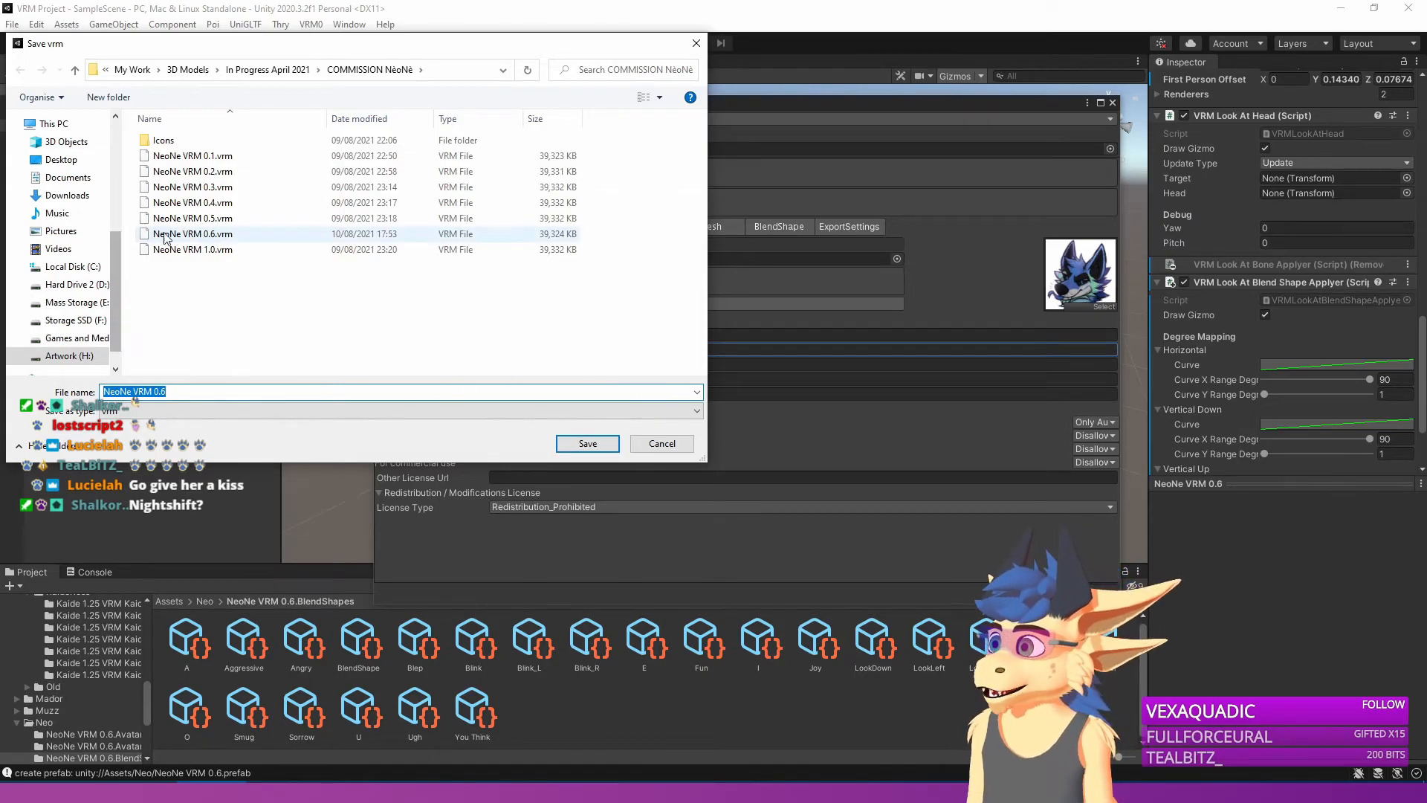
click(221, 250)
click(293, 391)
key(Right)
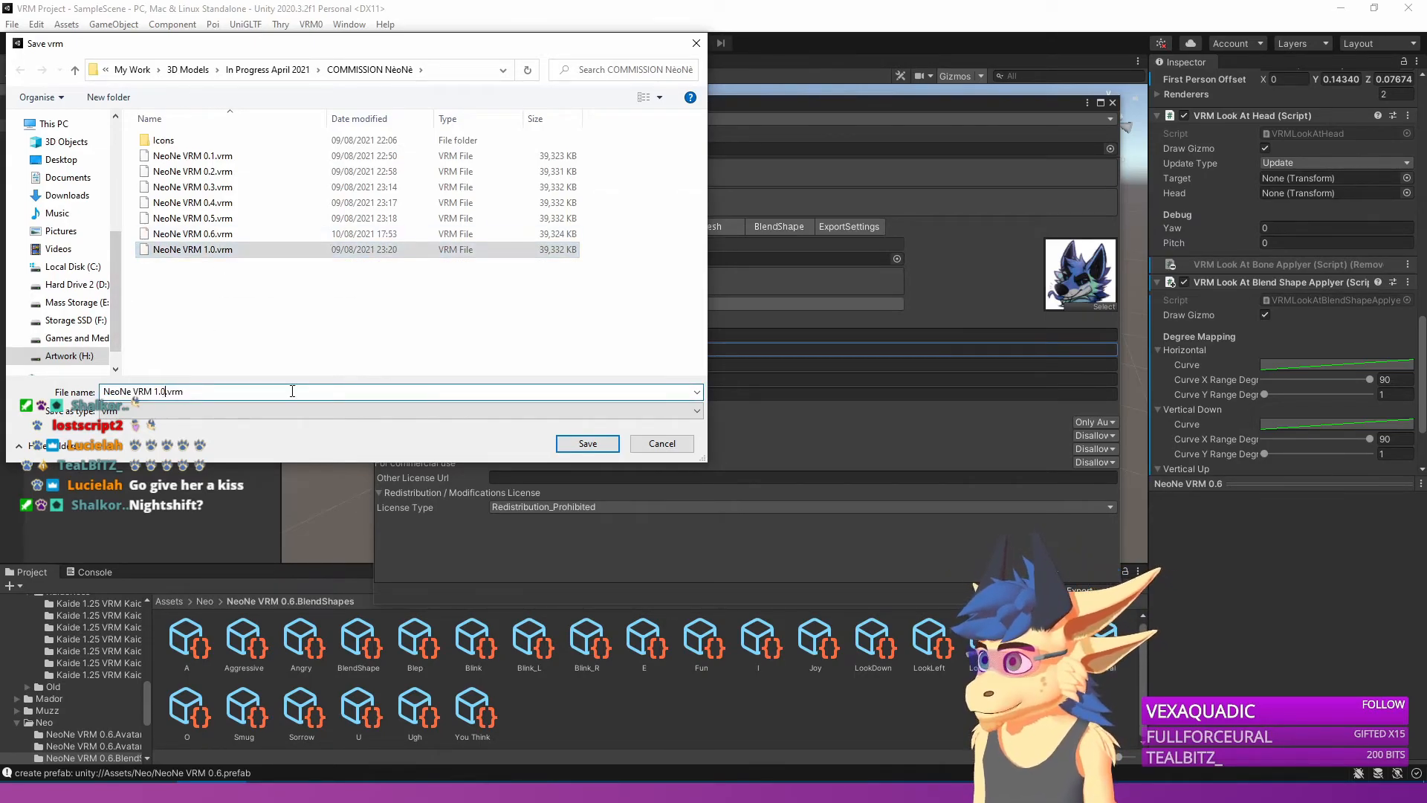
key(Return)
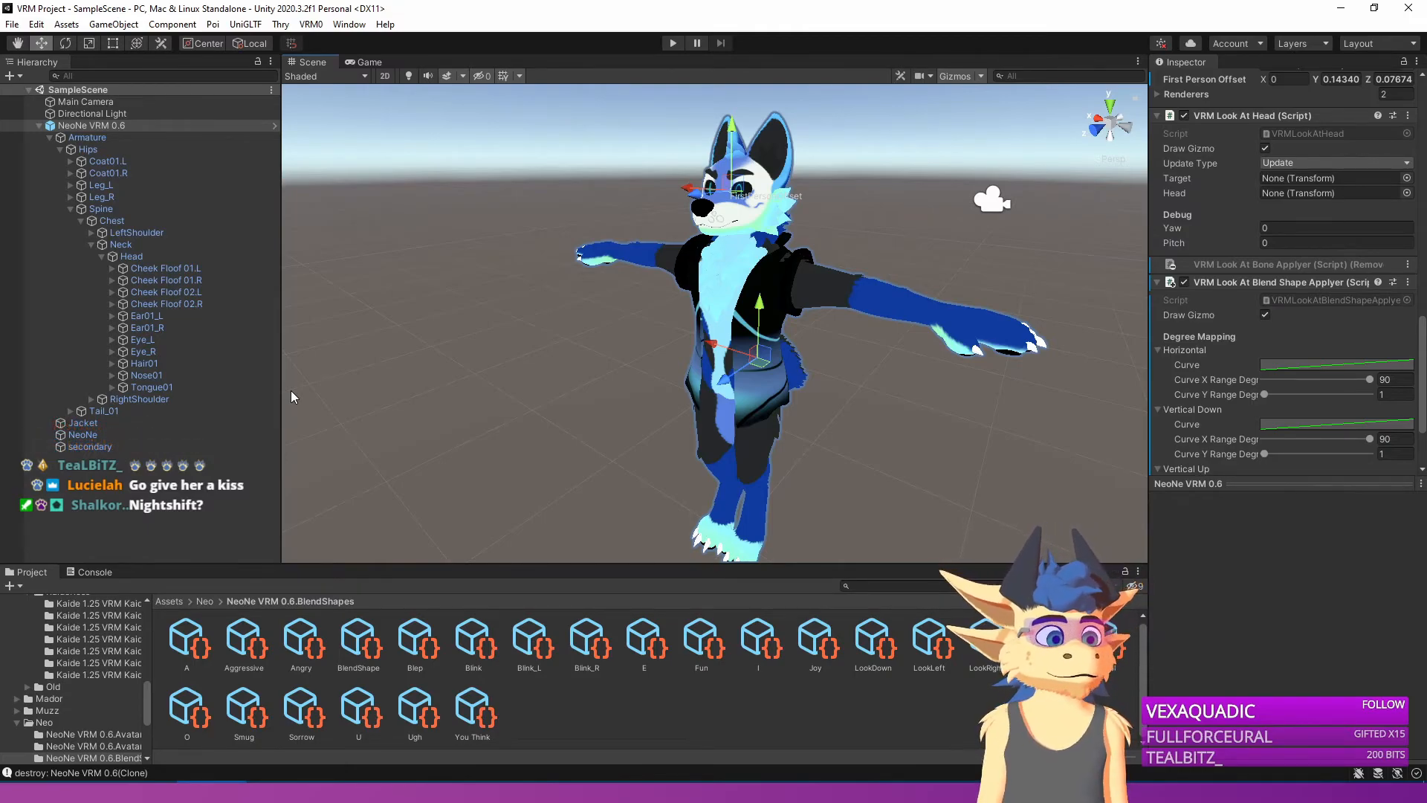
scroll(632, 416, down, 8)
scroll(669, 418, up, 4)
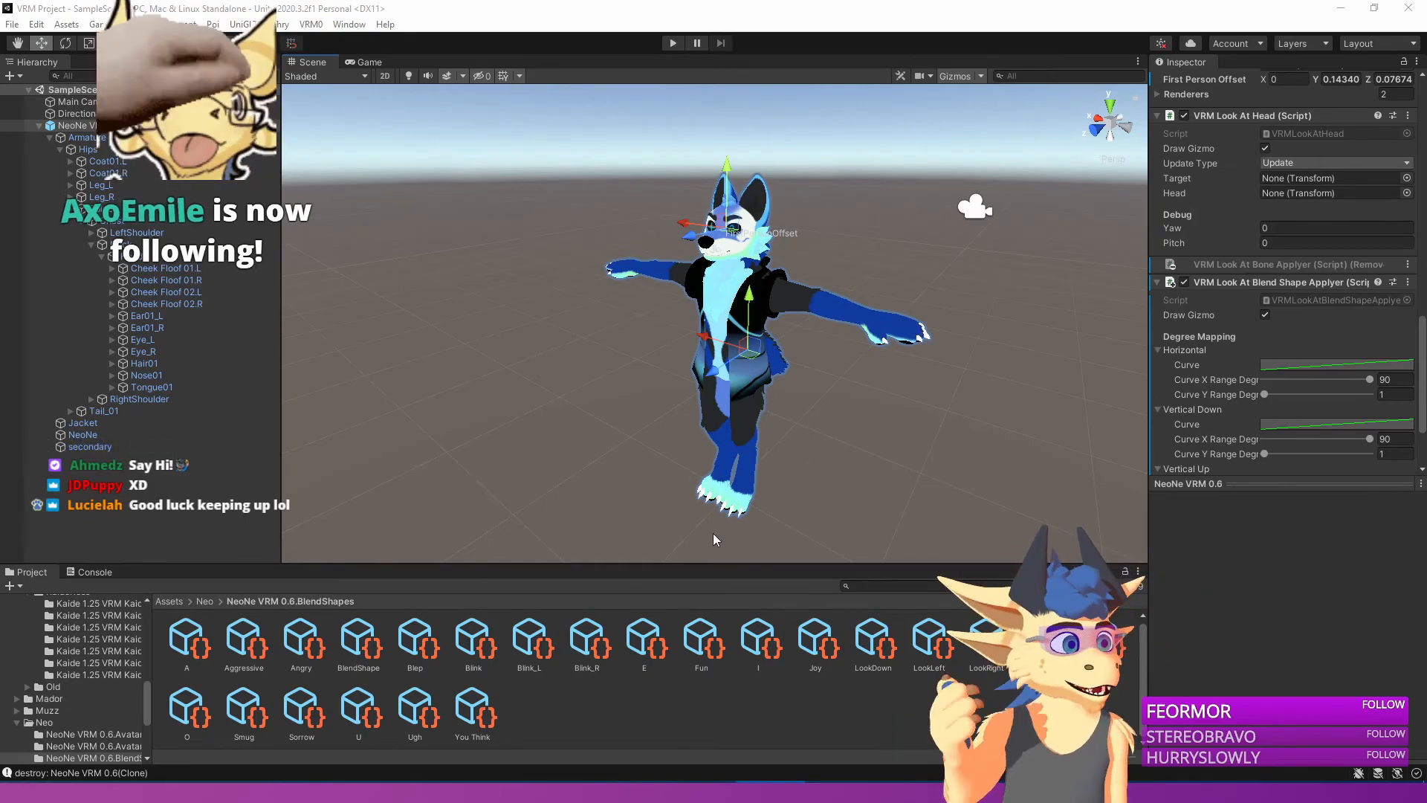
Switch to VSeeFace and frame the camera on the avatar's head and shoulders.
click(117, 792)
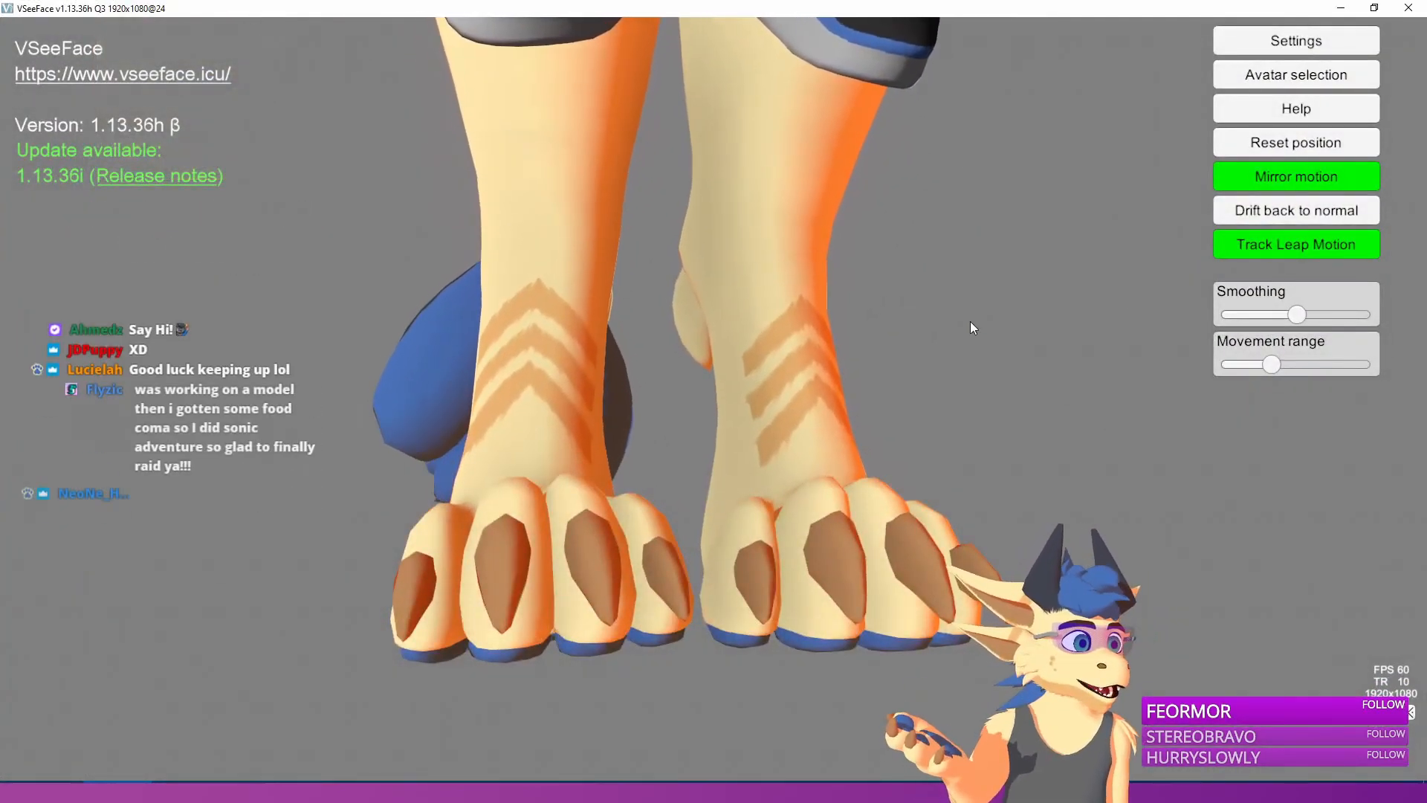
alt+middle_drag(905, 341, 866, 561)
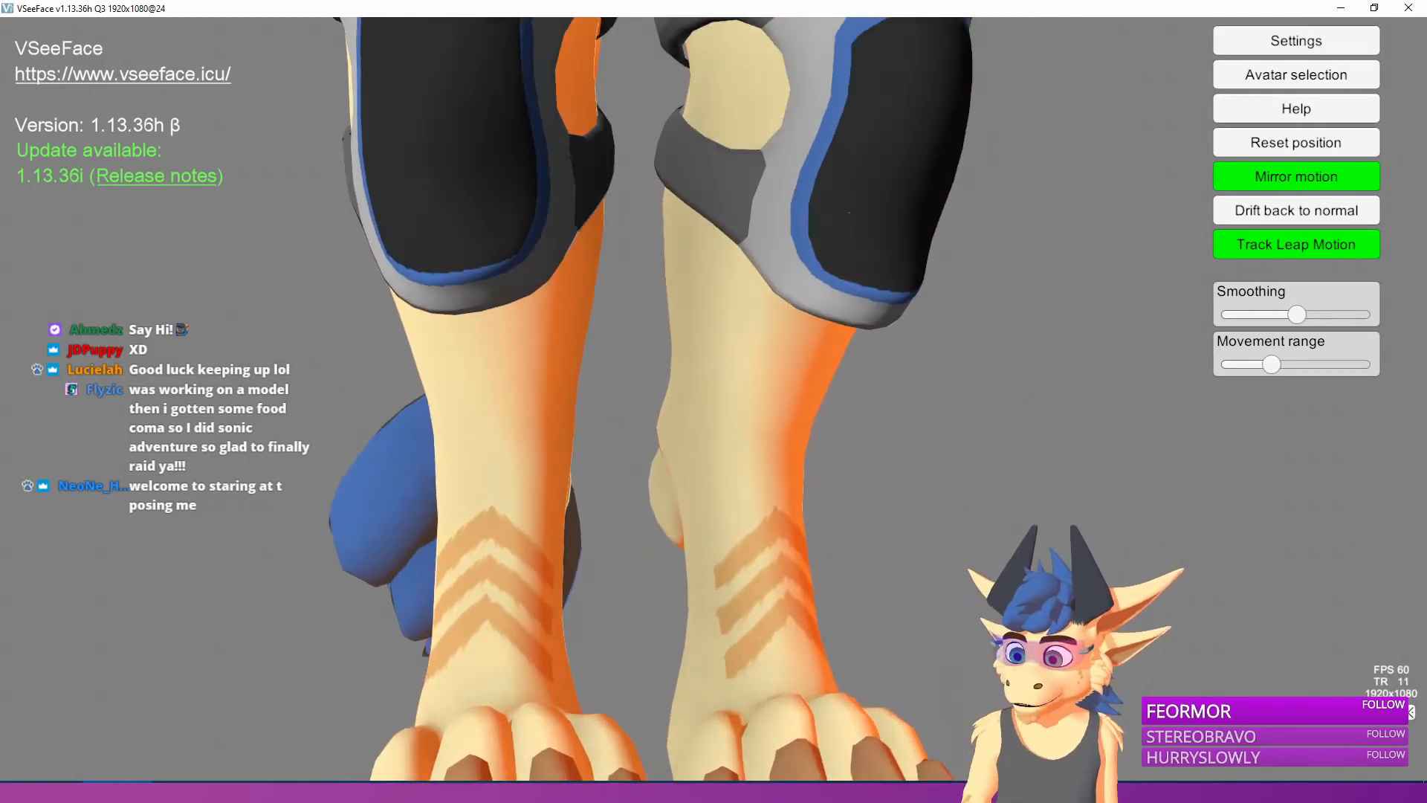
mouse_move(850, 213)
alt+middle_down()
mouse_move(833, 595)
mouse_move(805, 480)
alt+middle_up()
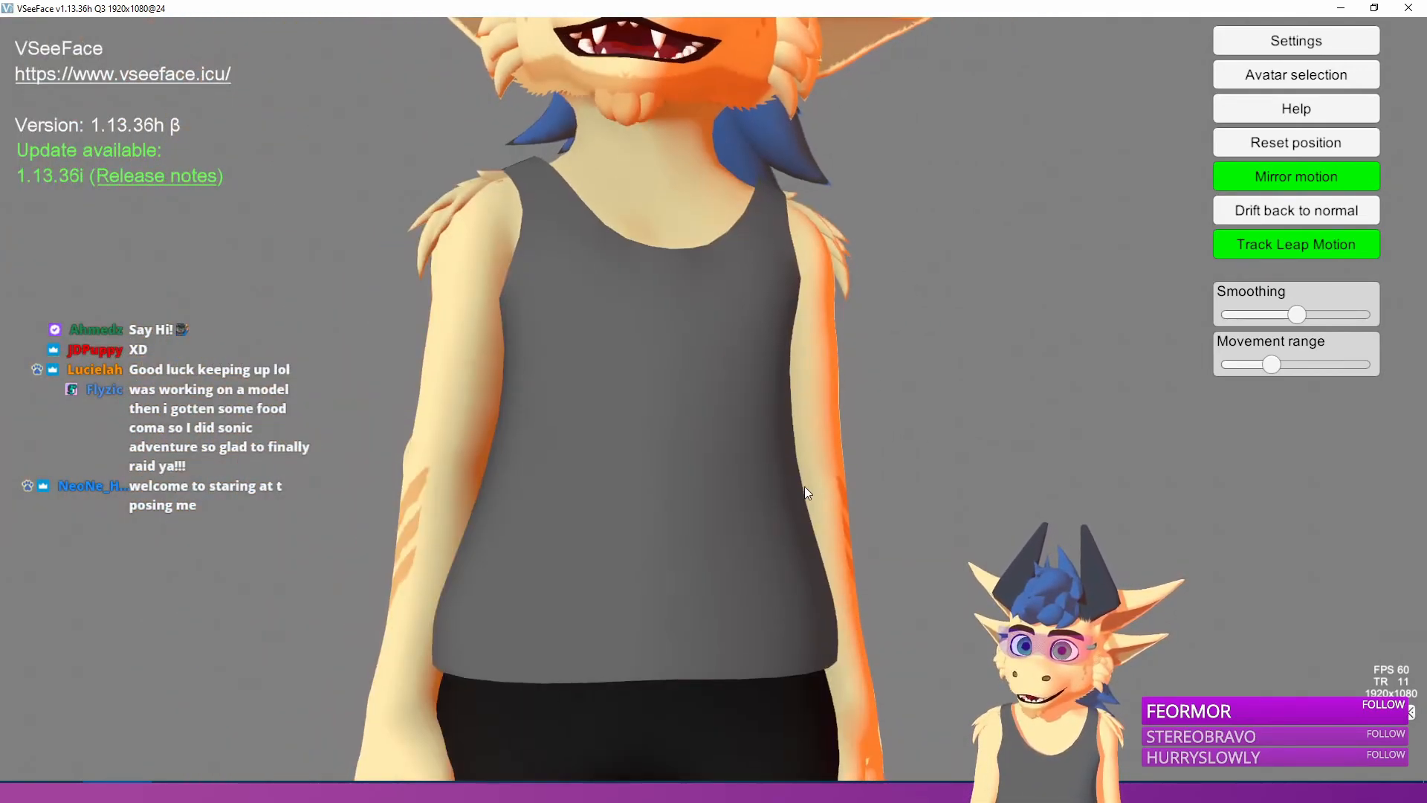
alt+middle_drag(811, 246, 807, 580)
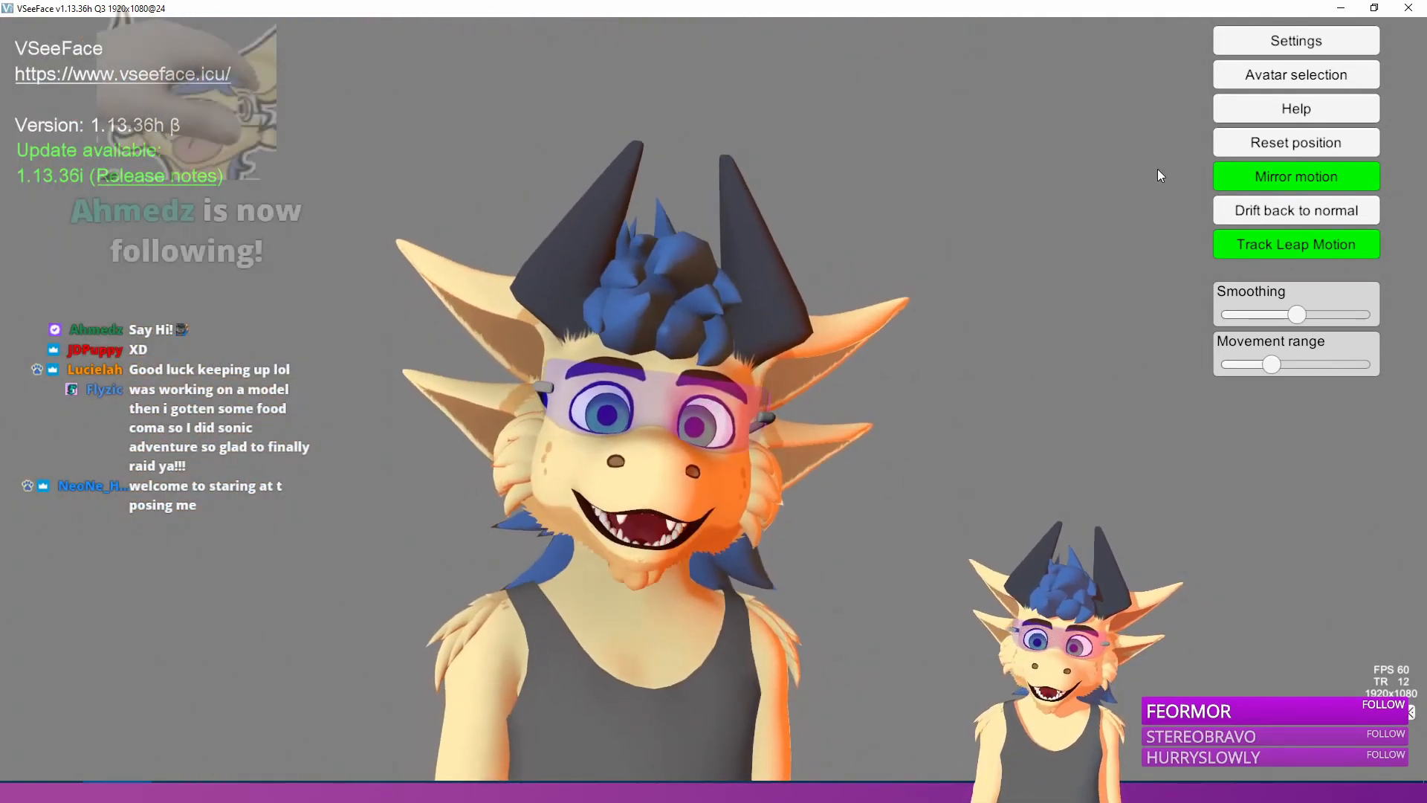
Start adding a new VRM avatar to the end of the avatar selection list.
click(1264, 75)
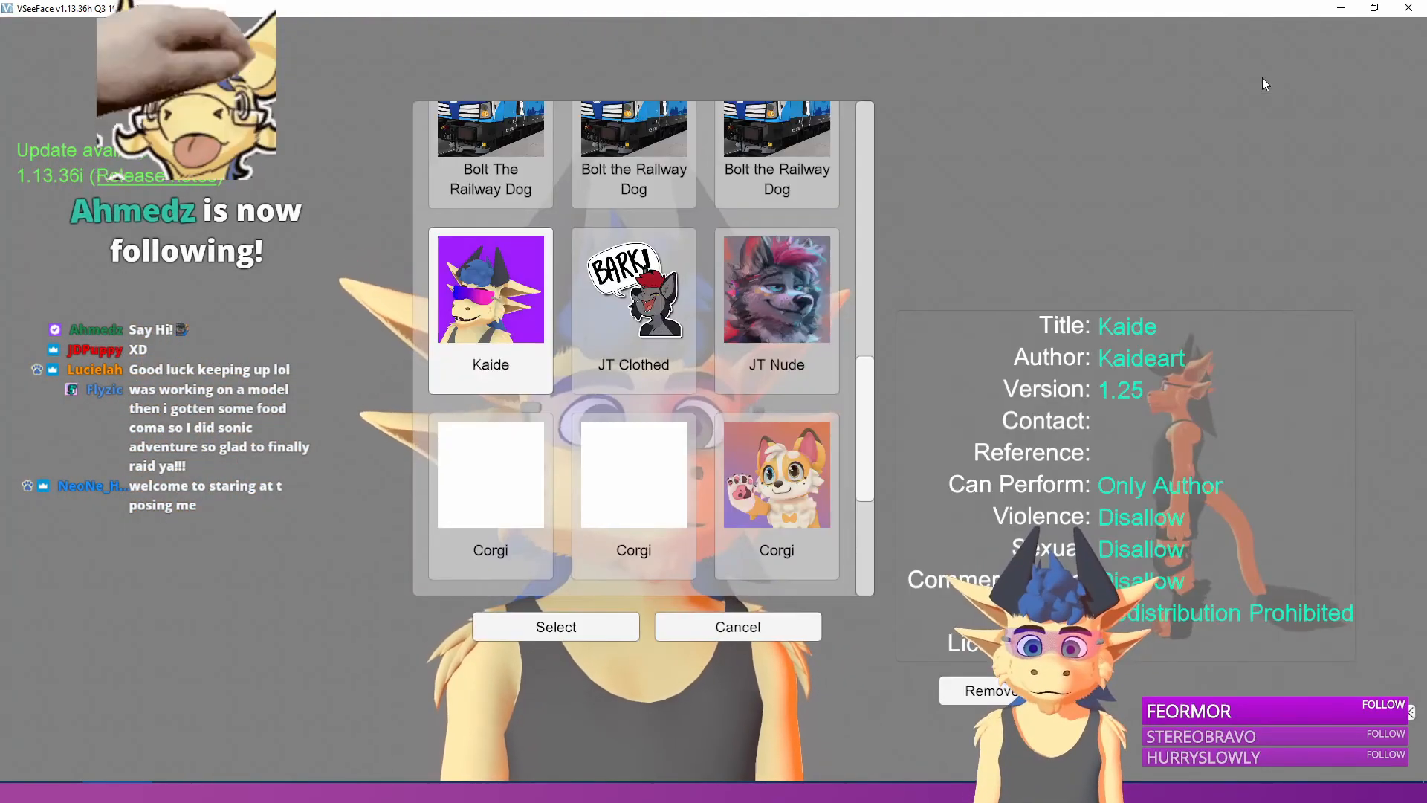
scroll(601, 595, down, 3)
scroll(600, 587, down, 2)
click(795, 496)
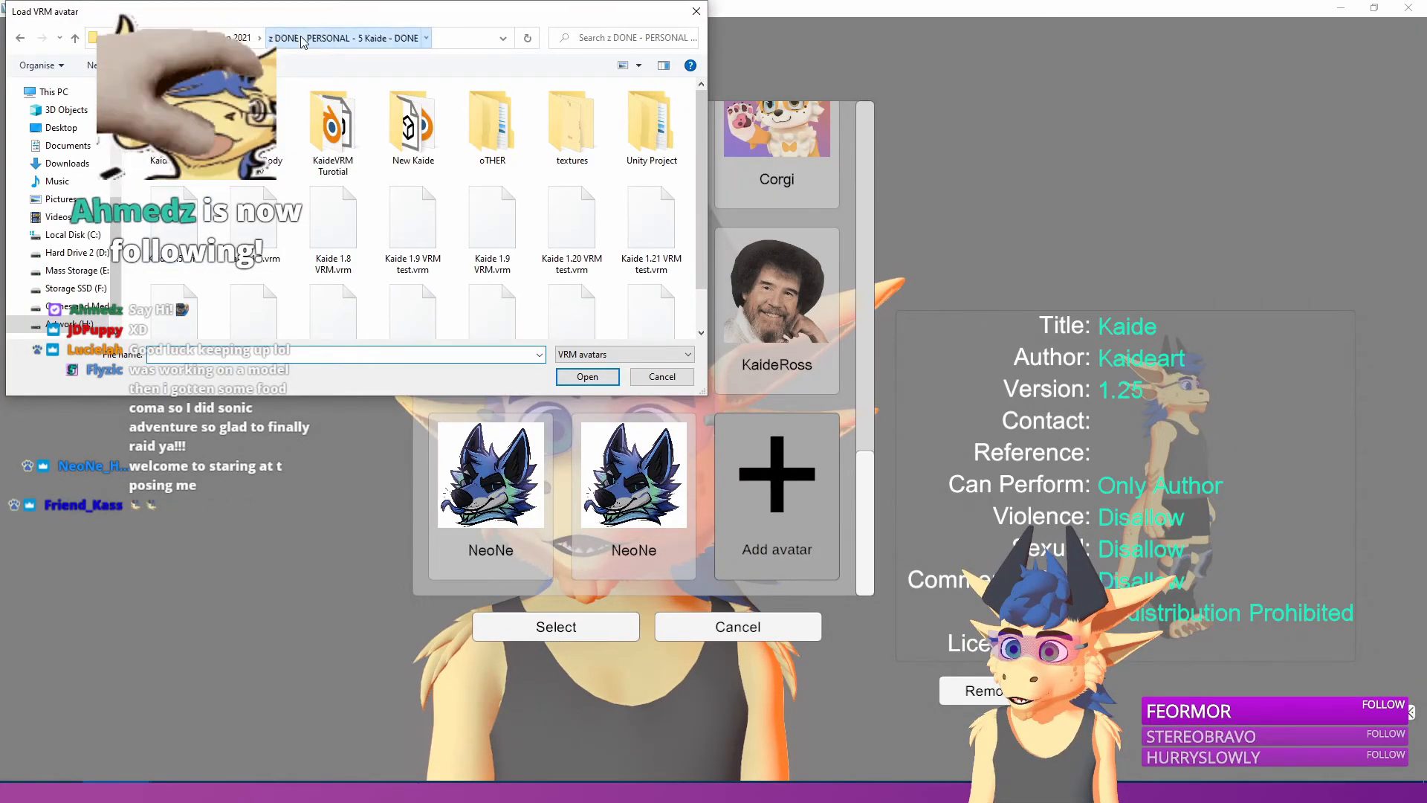
Add the newest NeoNe VRM file from the commission folder in In Progress April 2021 and load it as the active avatar.
click(232, 37)
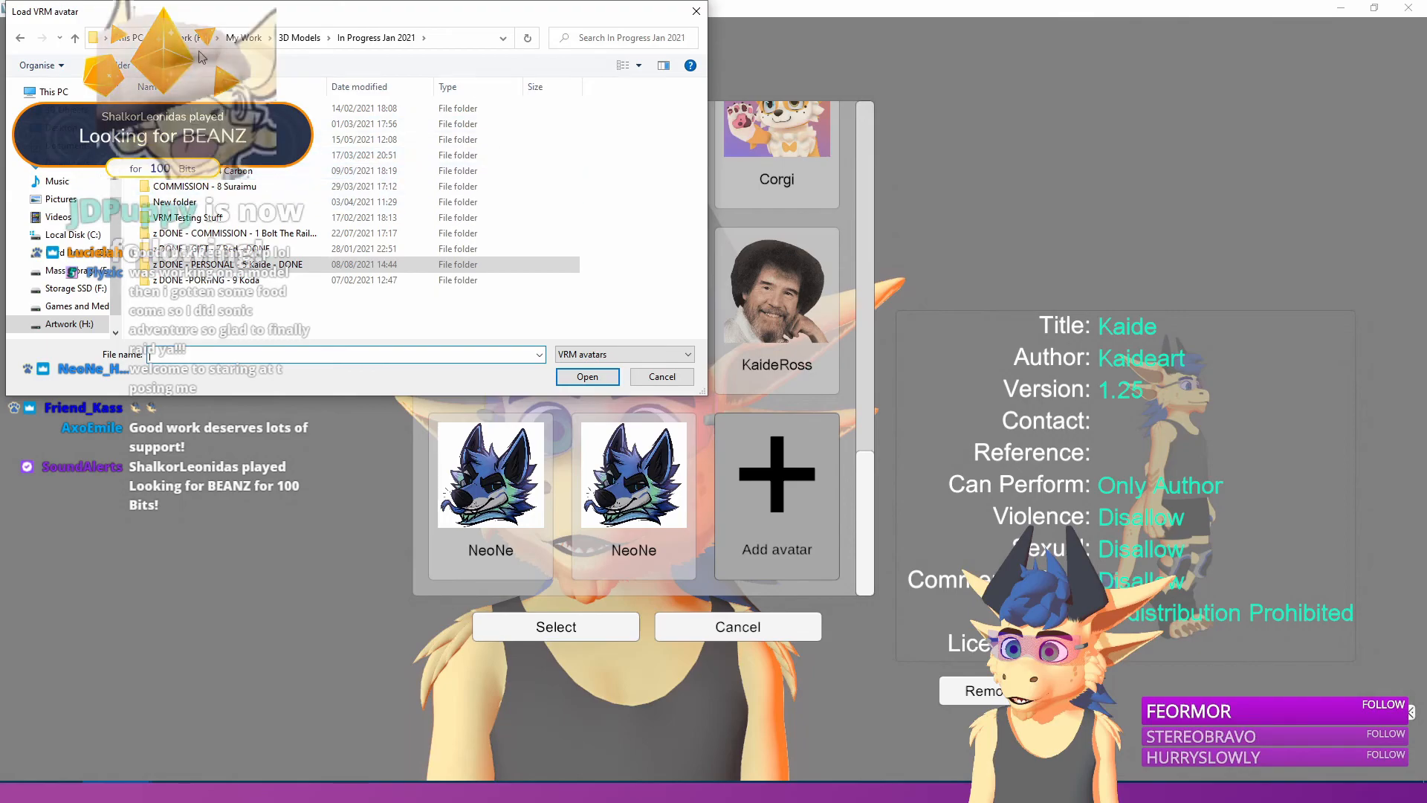
click(299, 38)
double_click(386, 187)
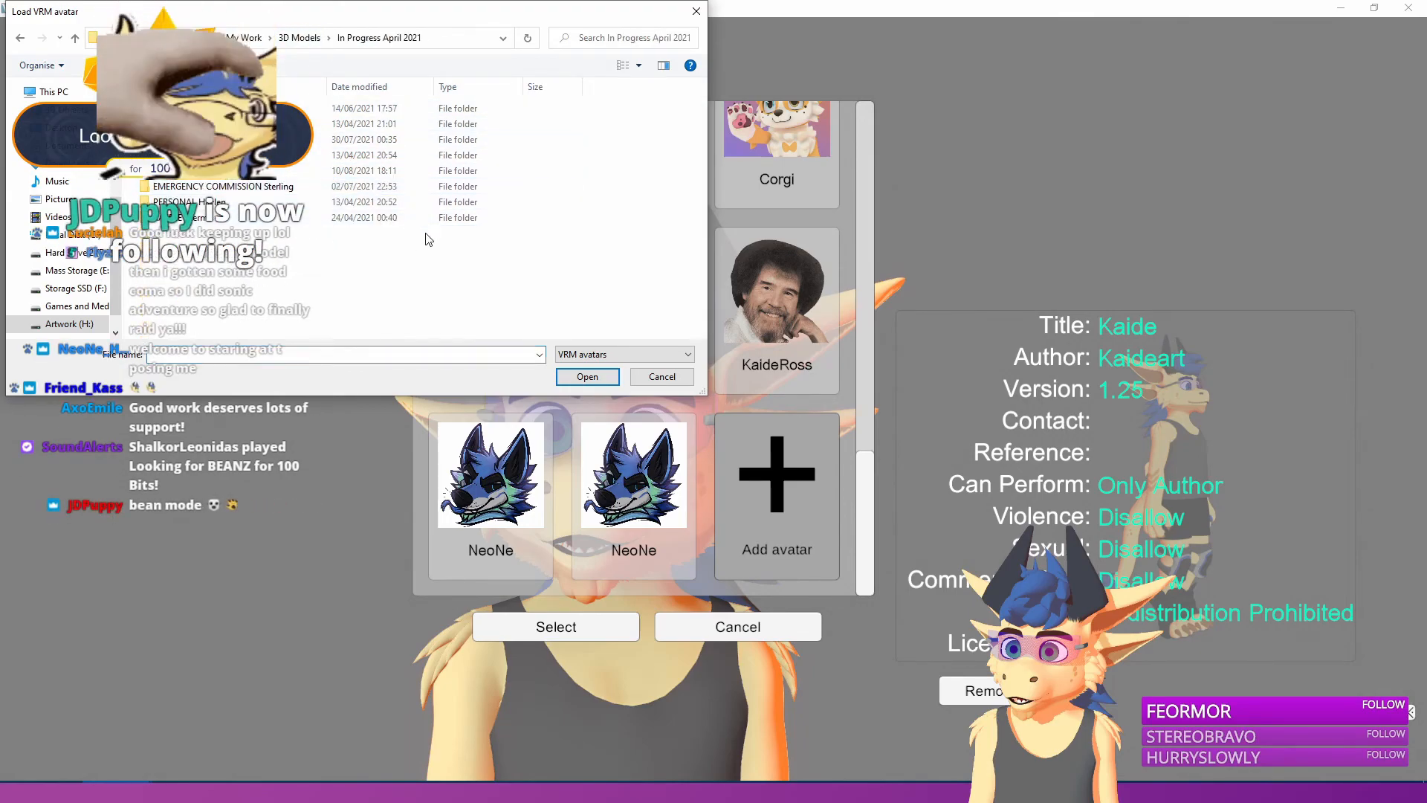
double_click(223, 171)
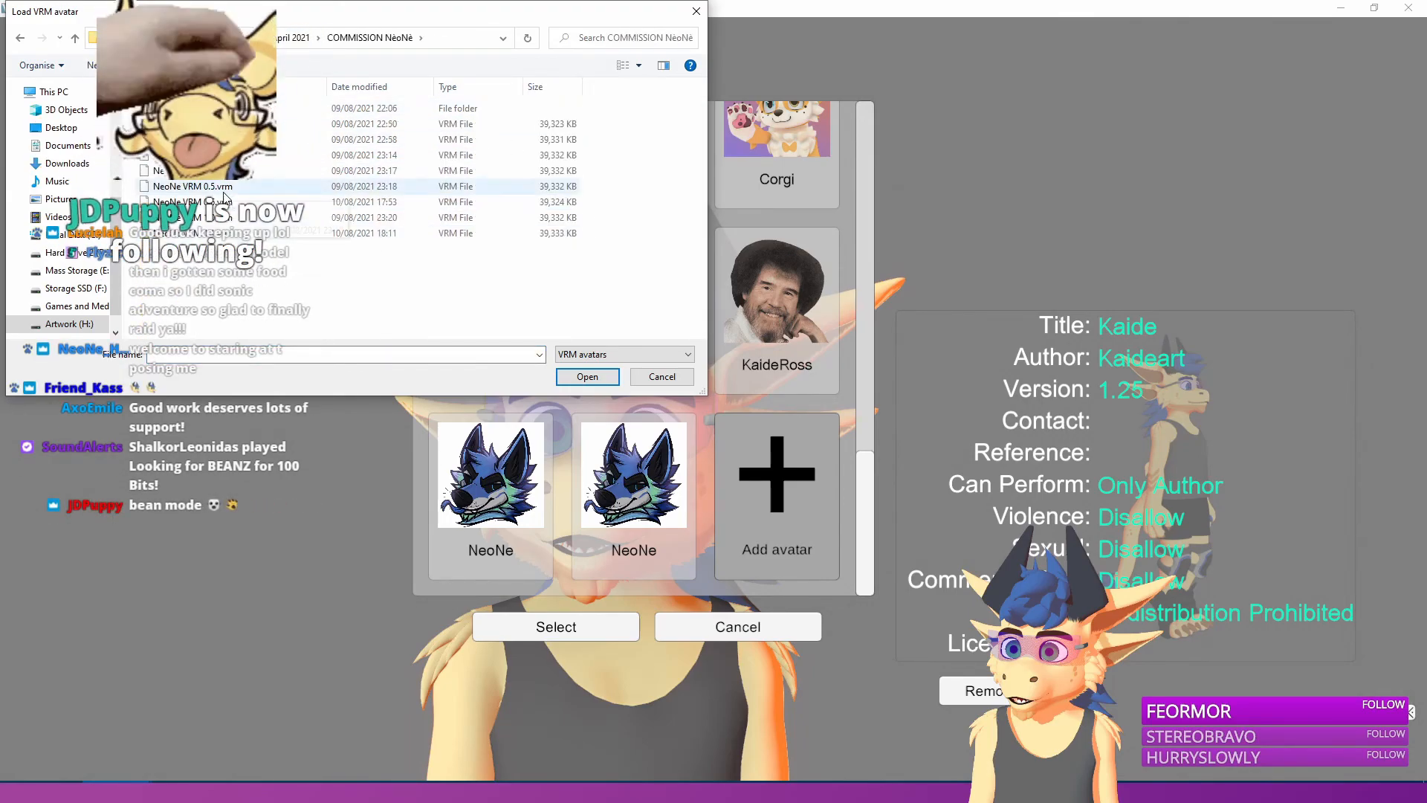
double_click(228, 234)
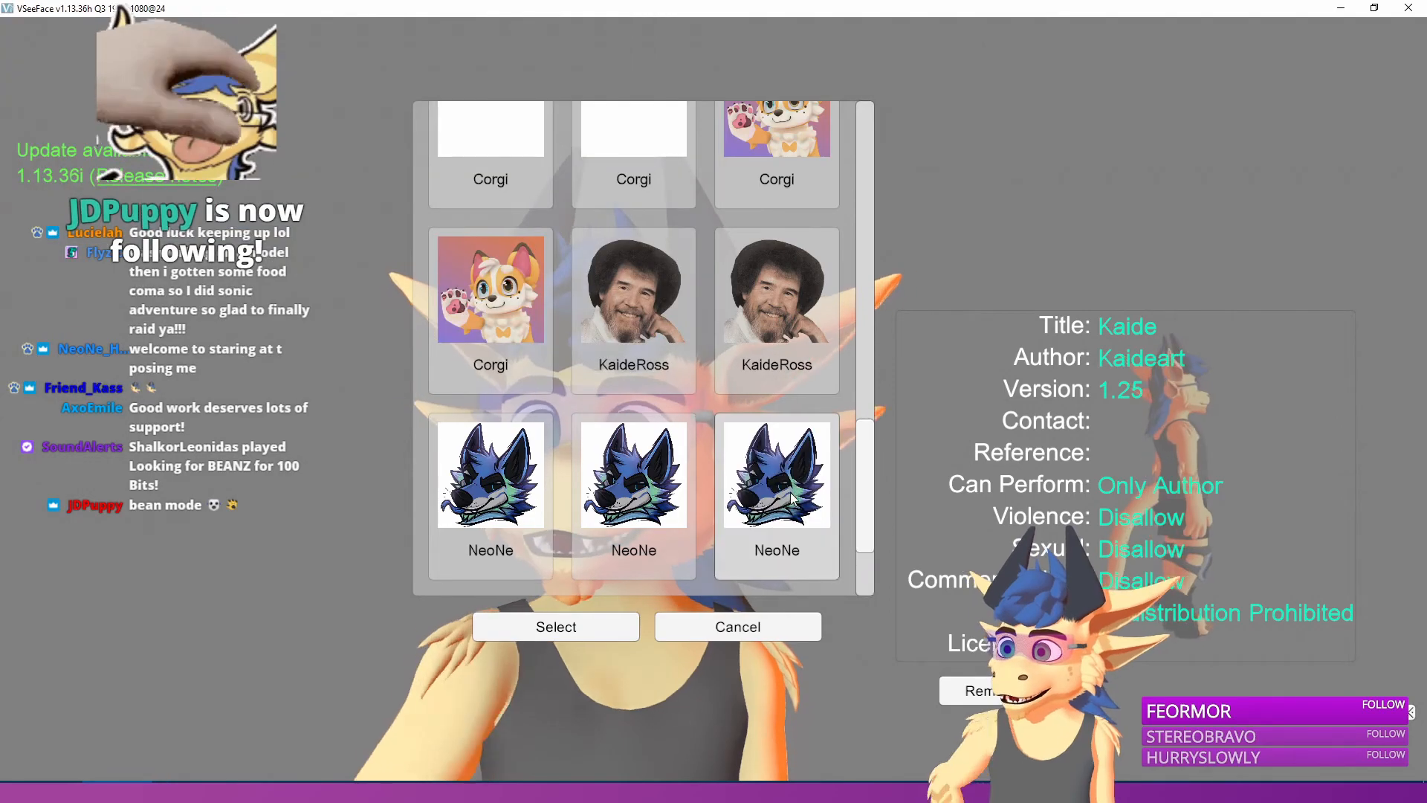
click(579, 634)
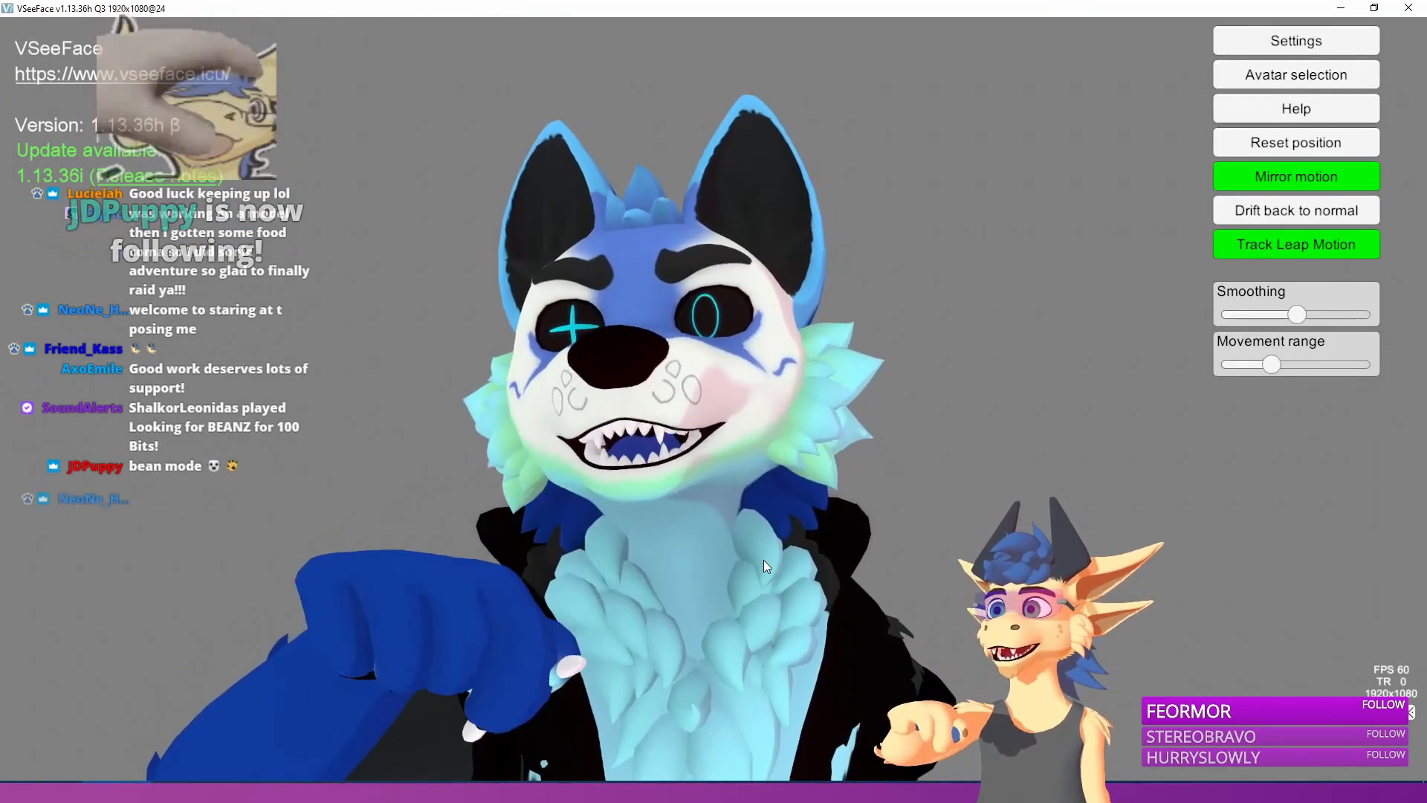